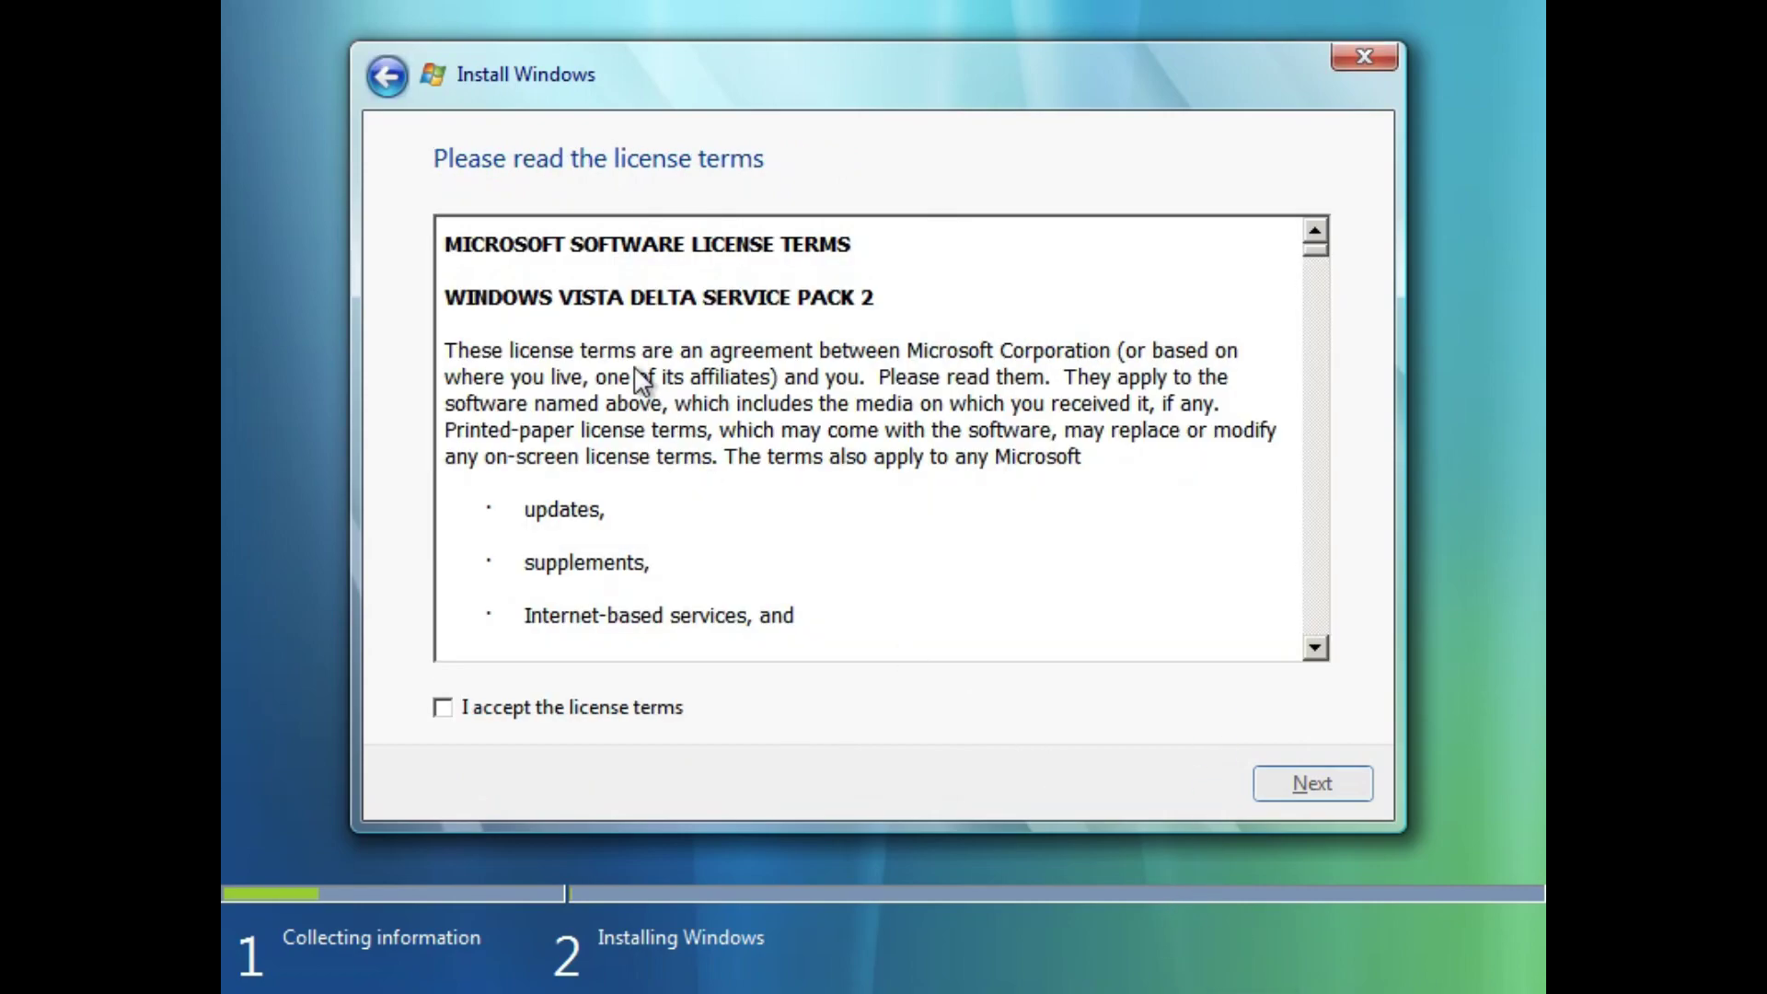
Review the Windows Vista Delta license terms, accept them, and continue with the installation.
left_click_drag(561, 296, 909, 322)
left_click(442, 706)
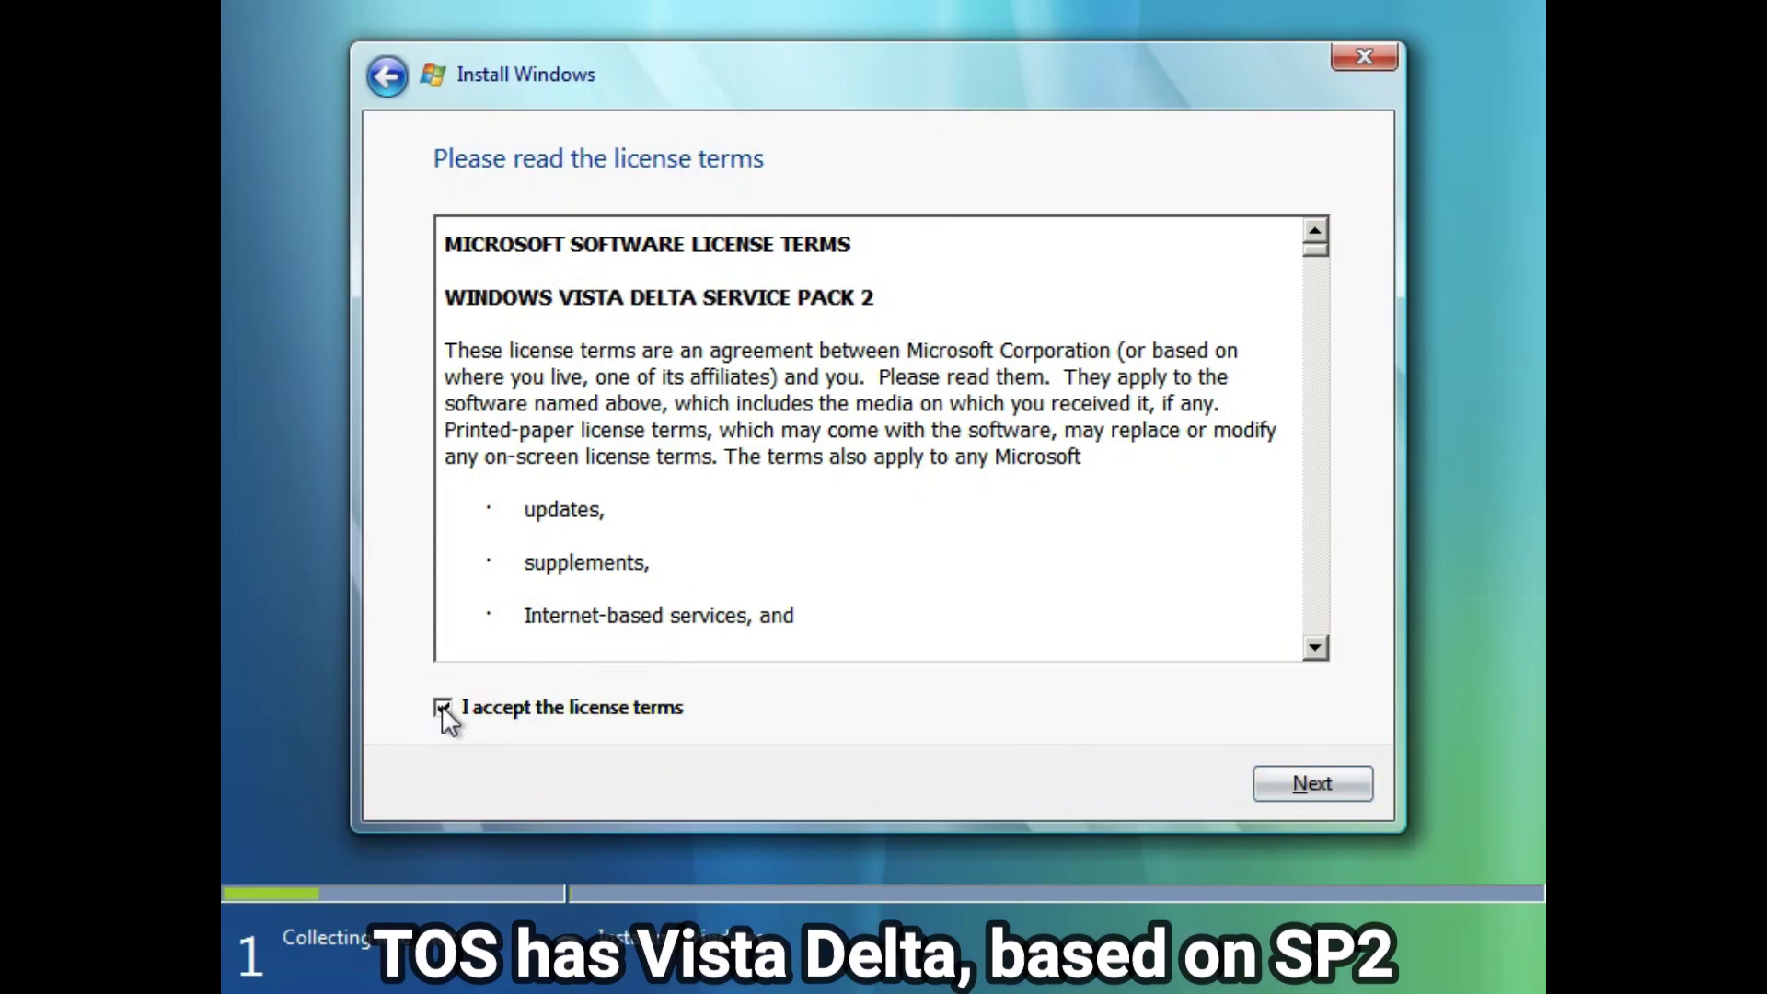
left_click_drag(1316, 251, 1219, 765)
left_click(1293, 784)
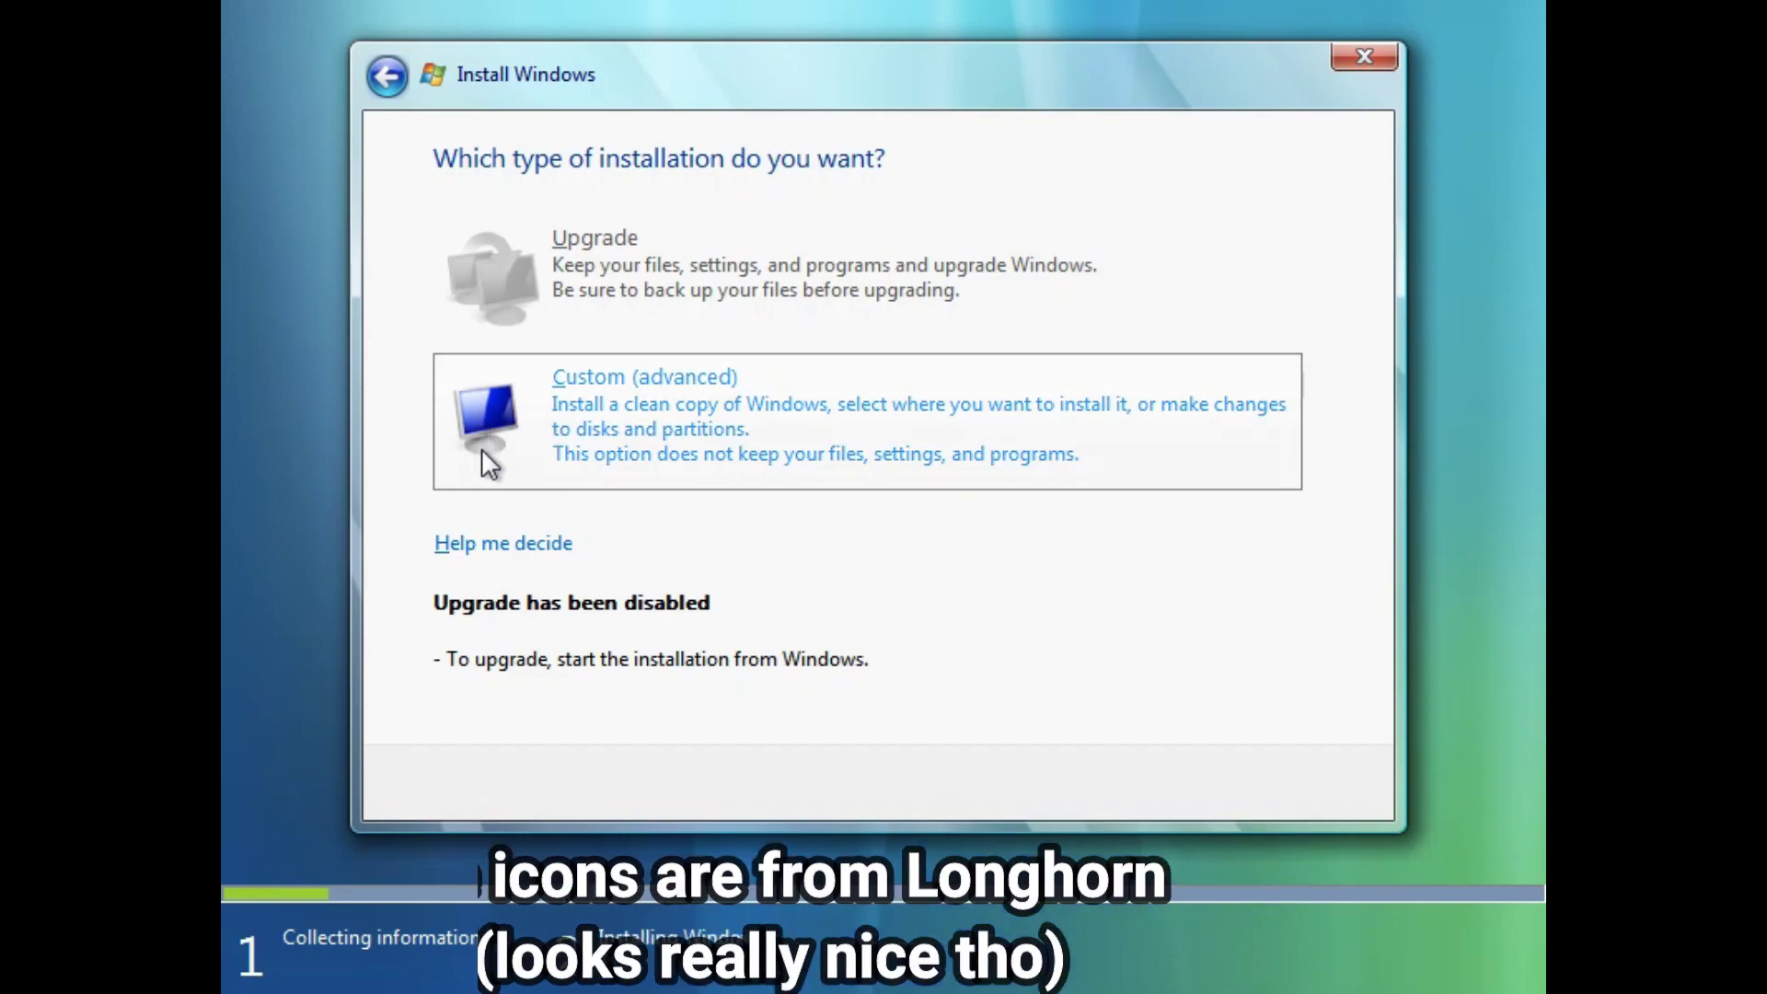
Choose a Custom (advanced) installation and start installing Windows on Disk 0 Unallocated Space.
left_click(728, 481)
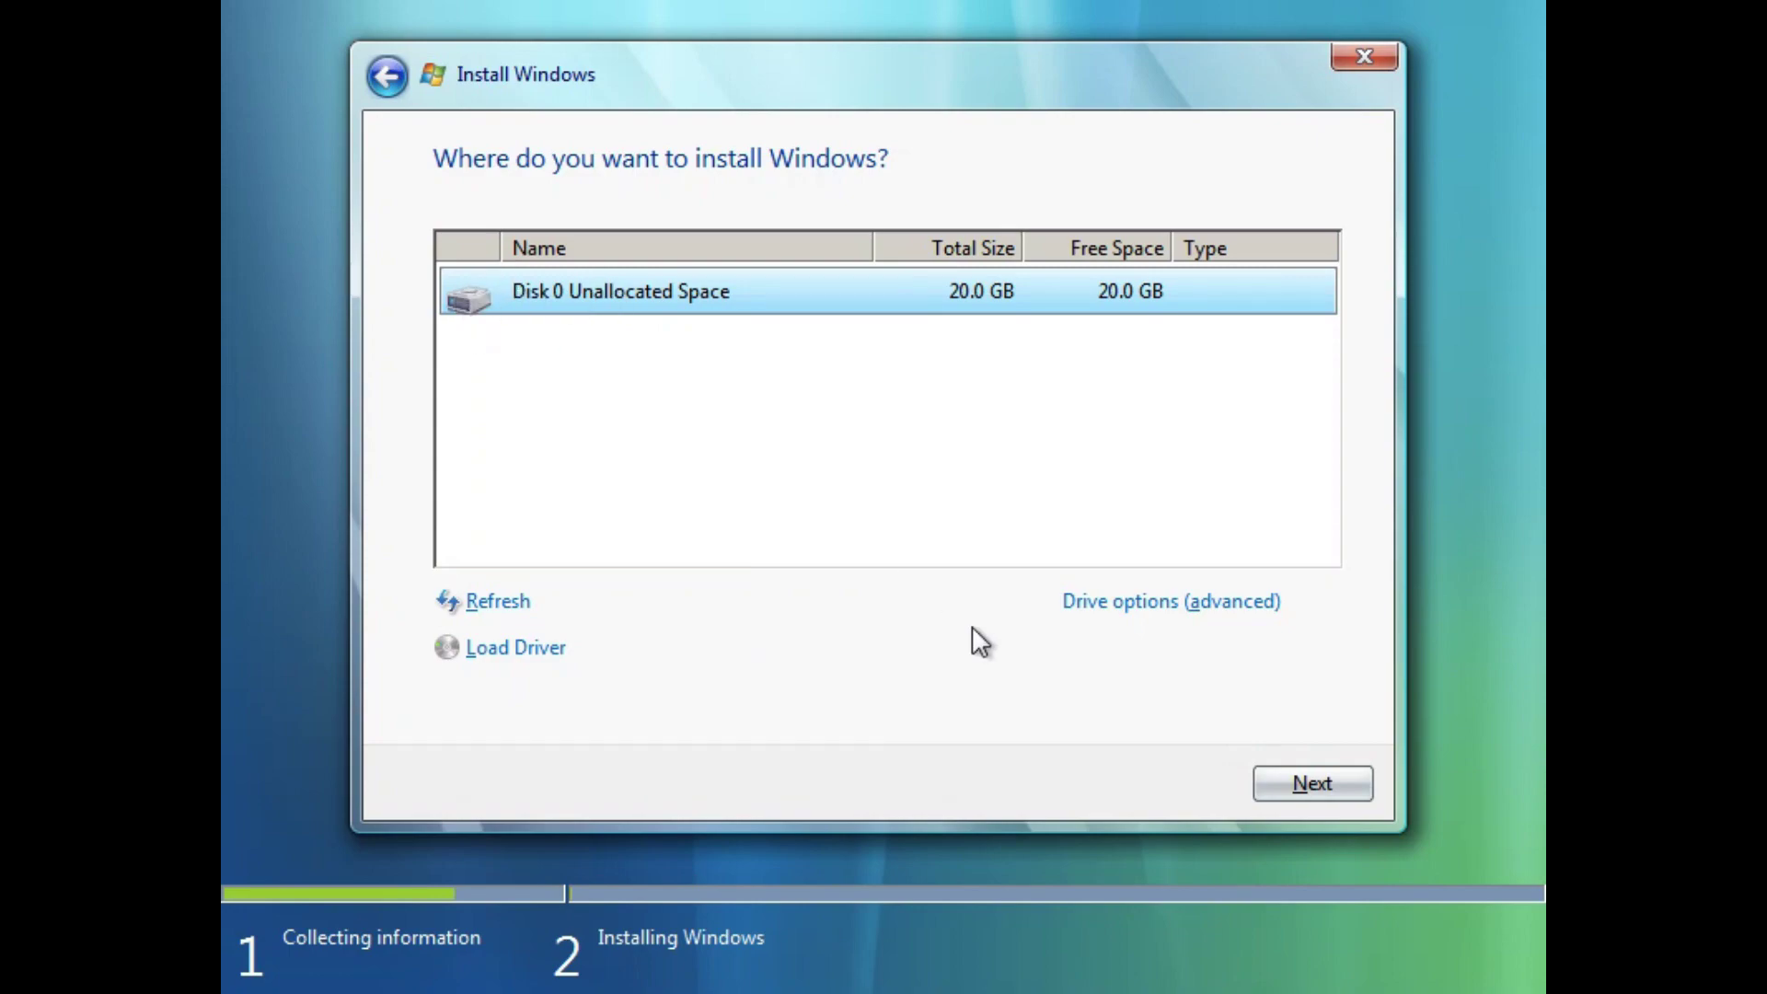
left_click(1134, 605)
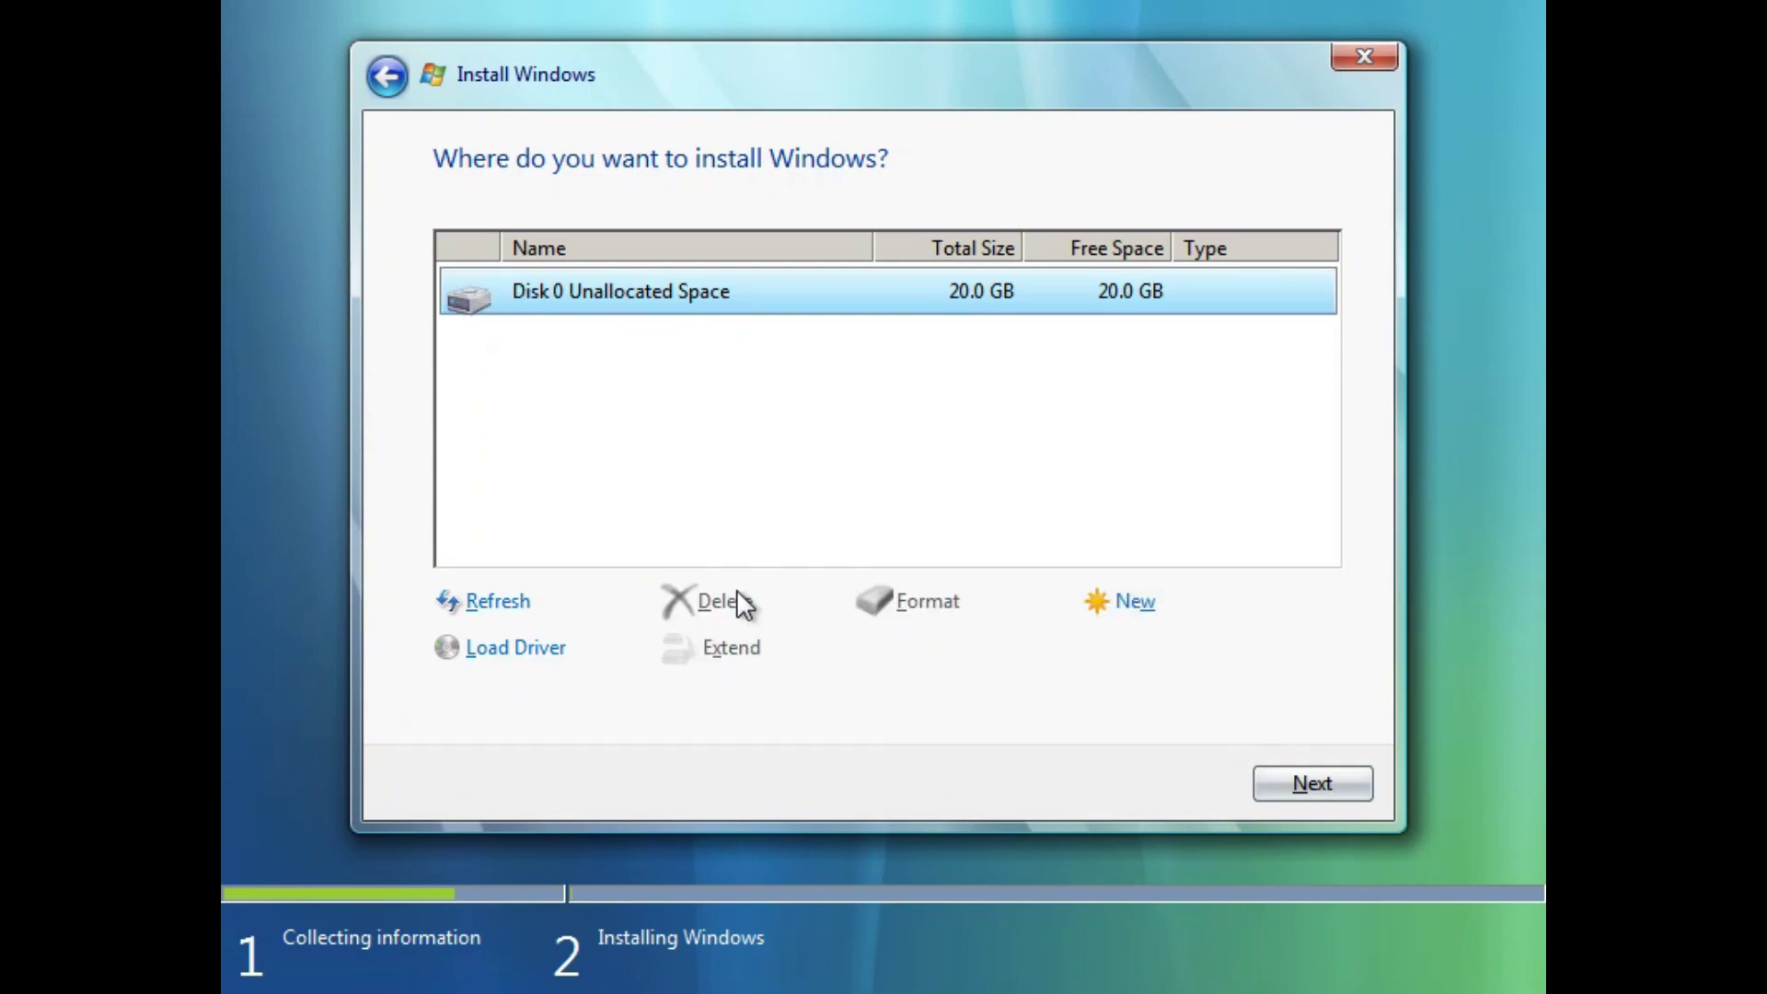
left_click(1342, 780)
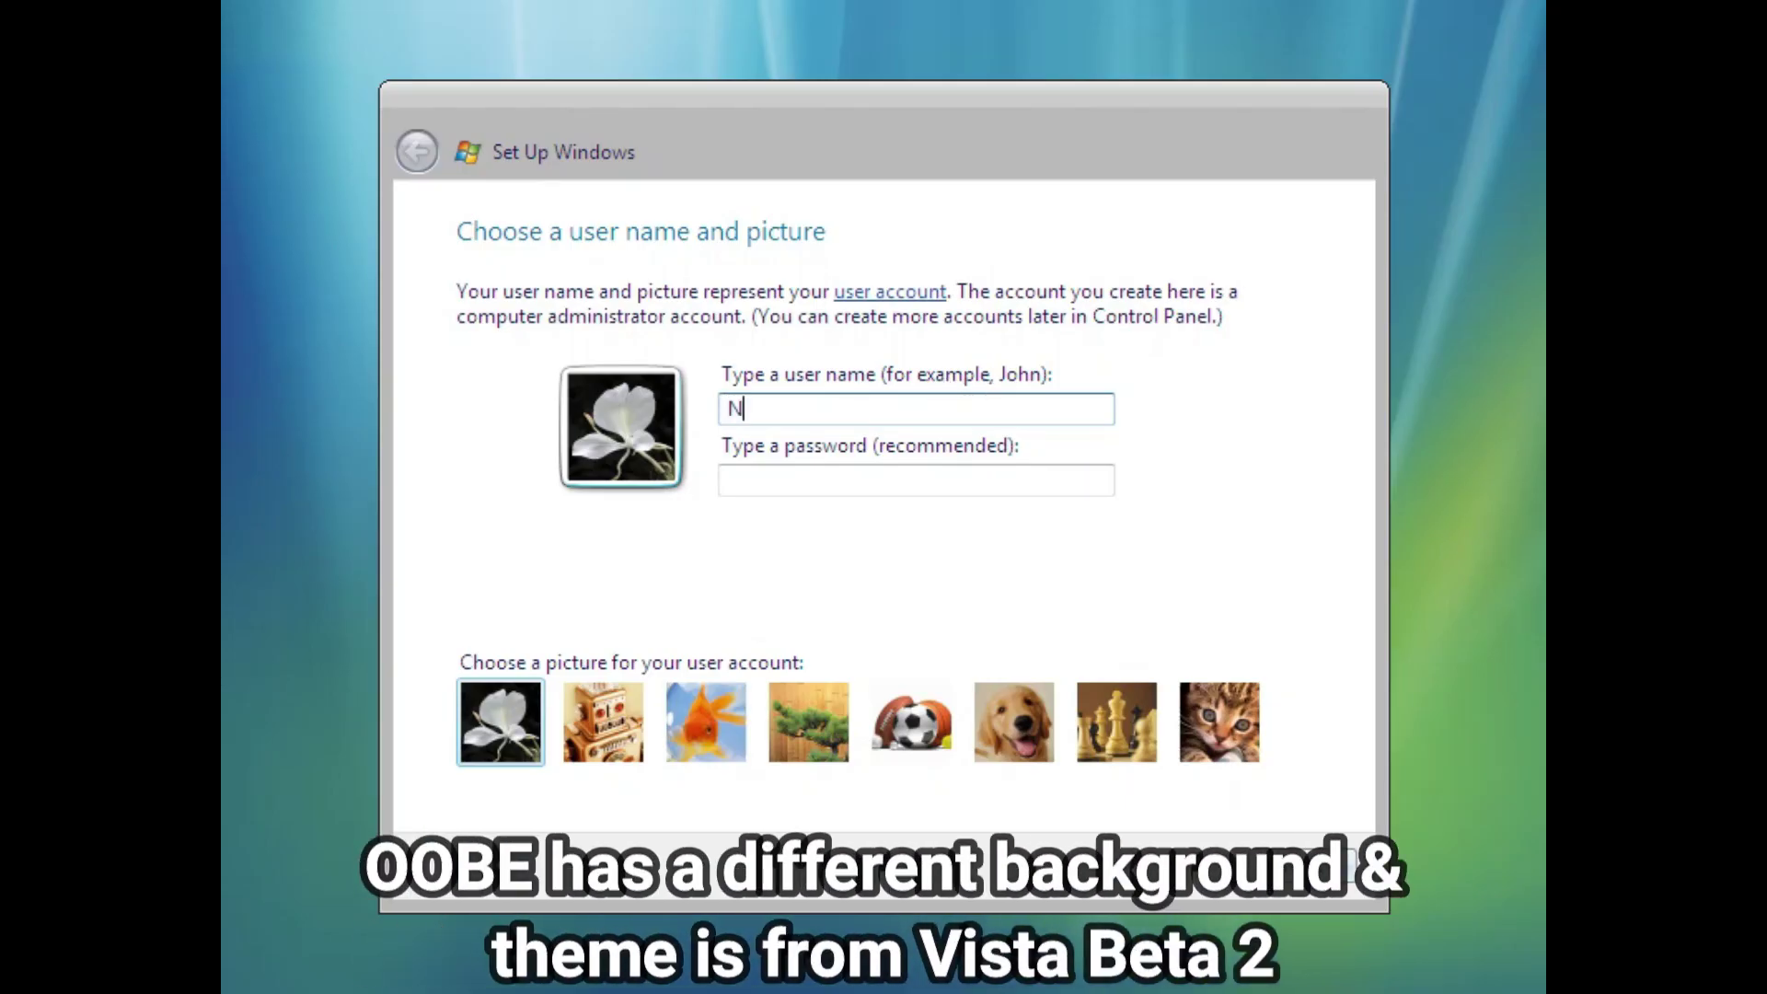
Create the user account with its user name and the kitten picture, keeping the suggested computer name and desktop background.
type("f")
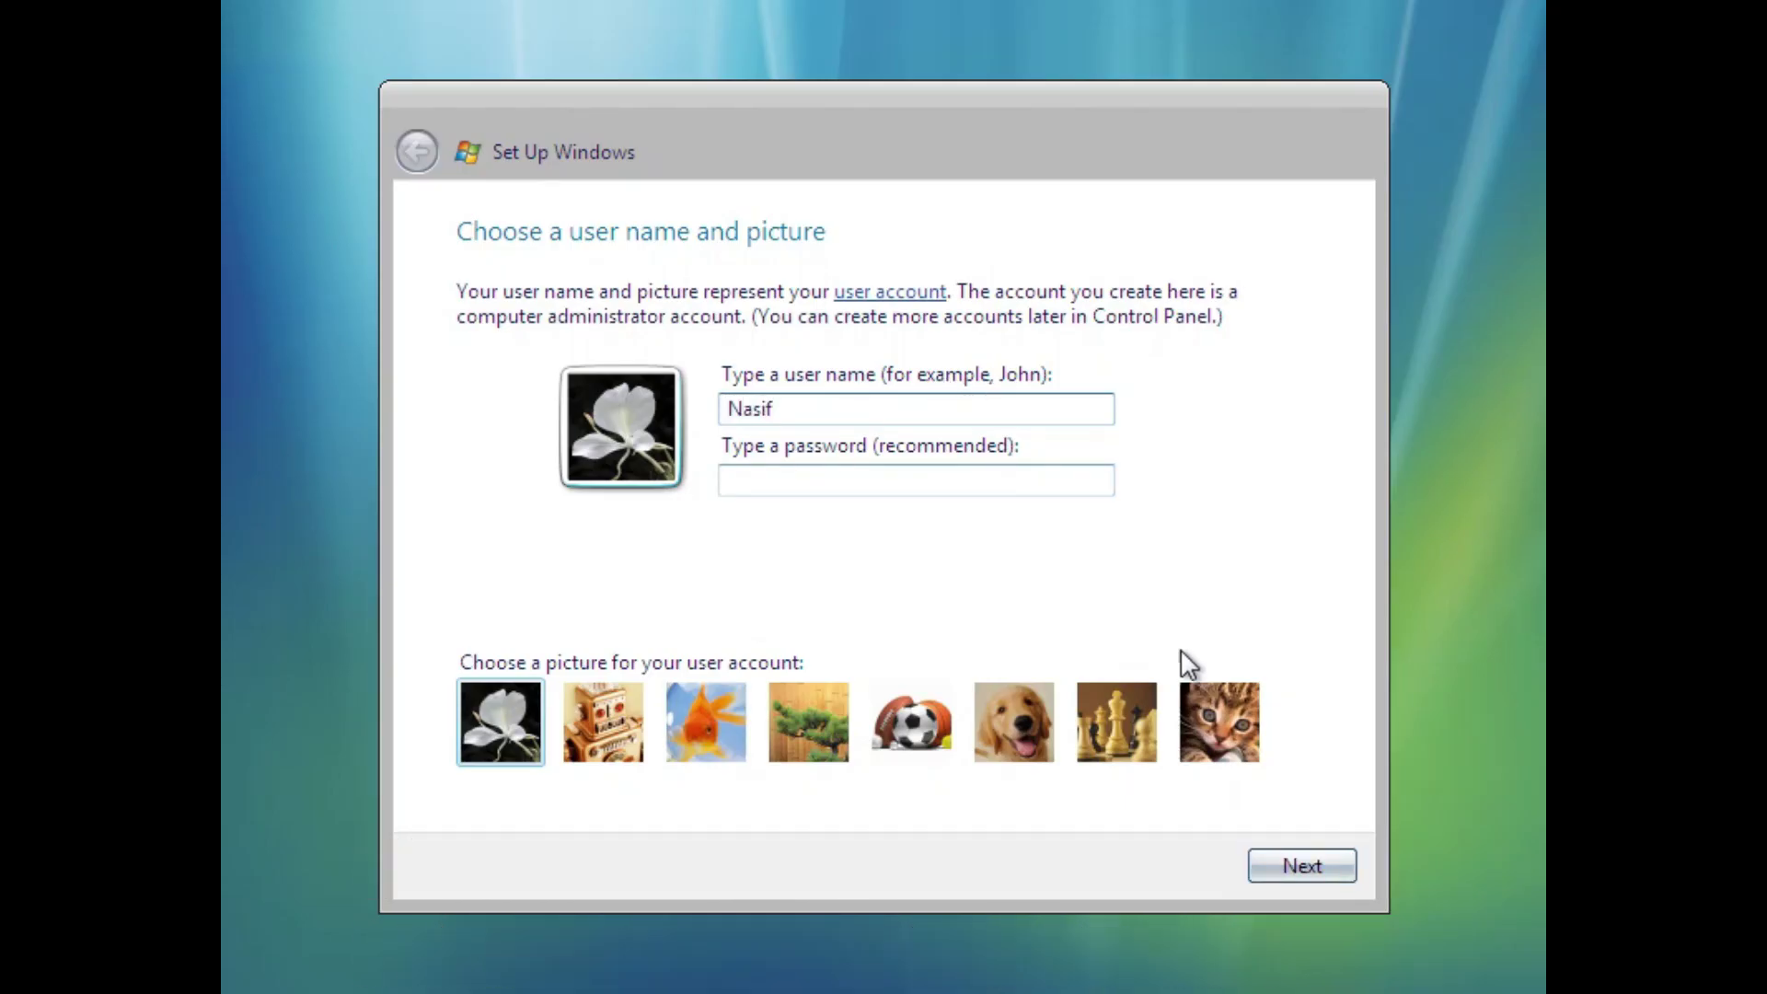
left_click(1213, 727)
left_click(1279, 866)
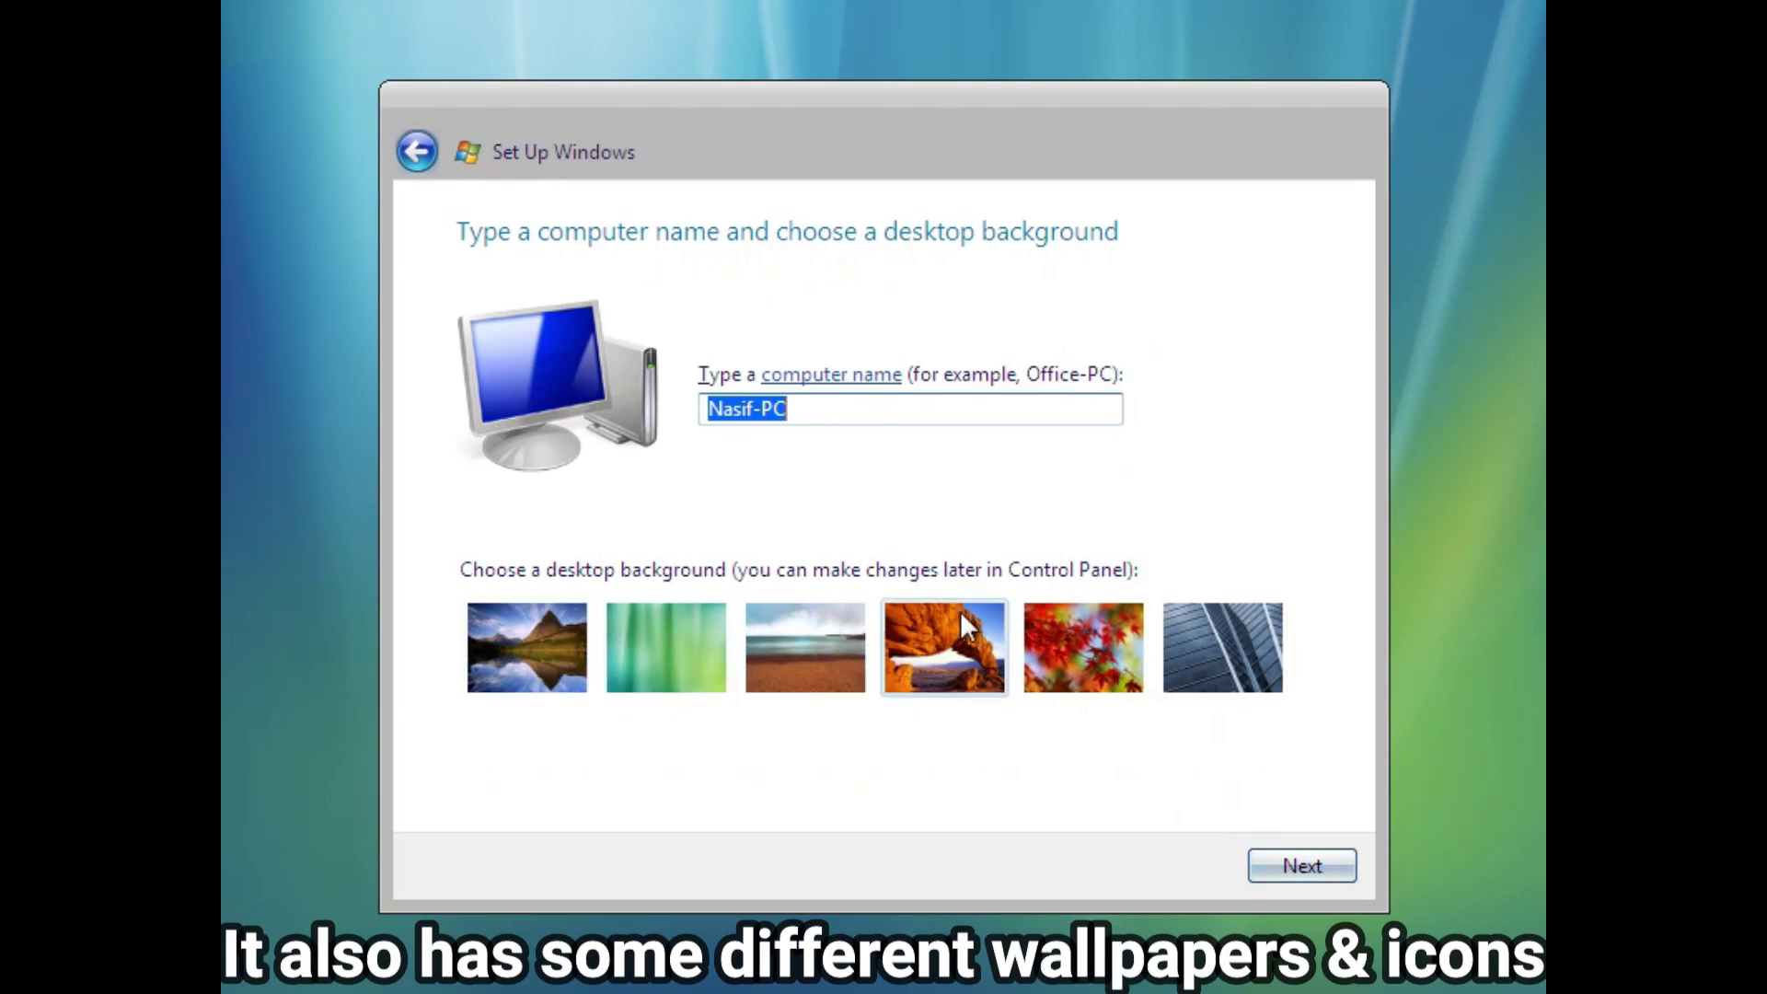
left_click(1298, 865)
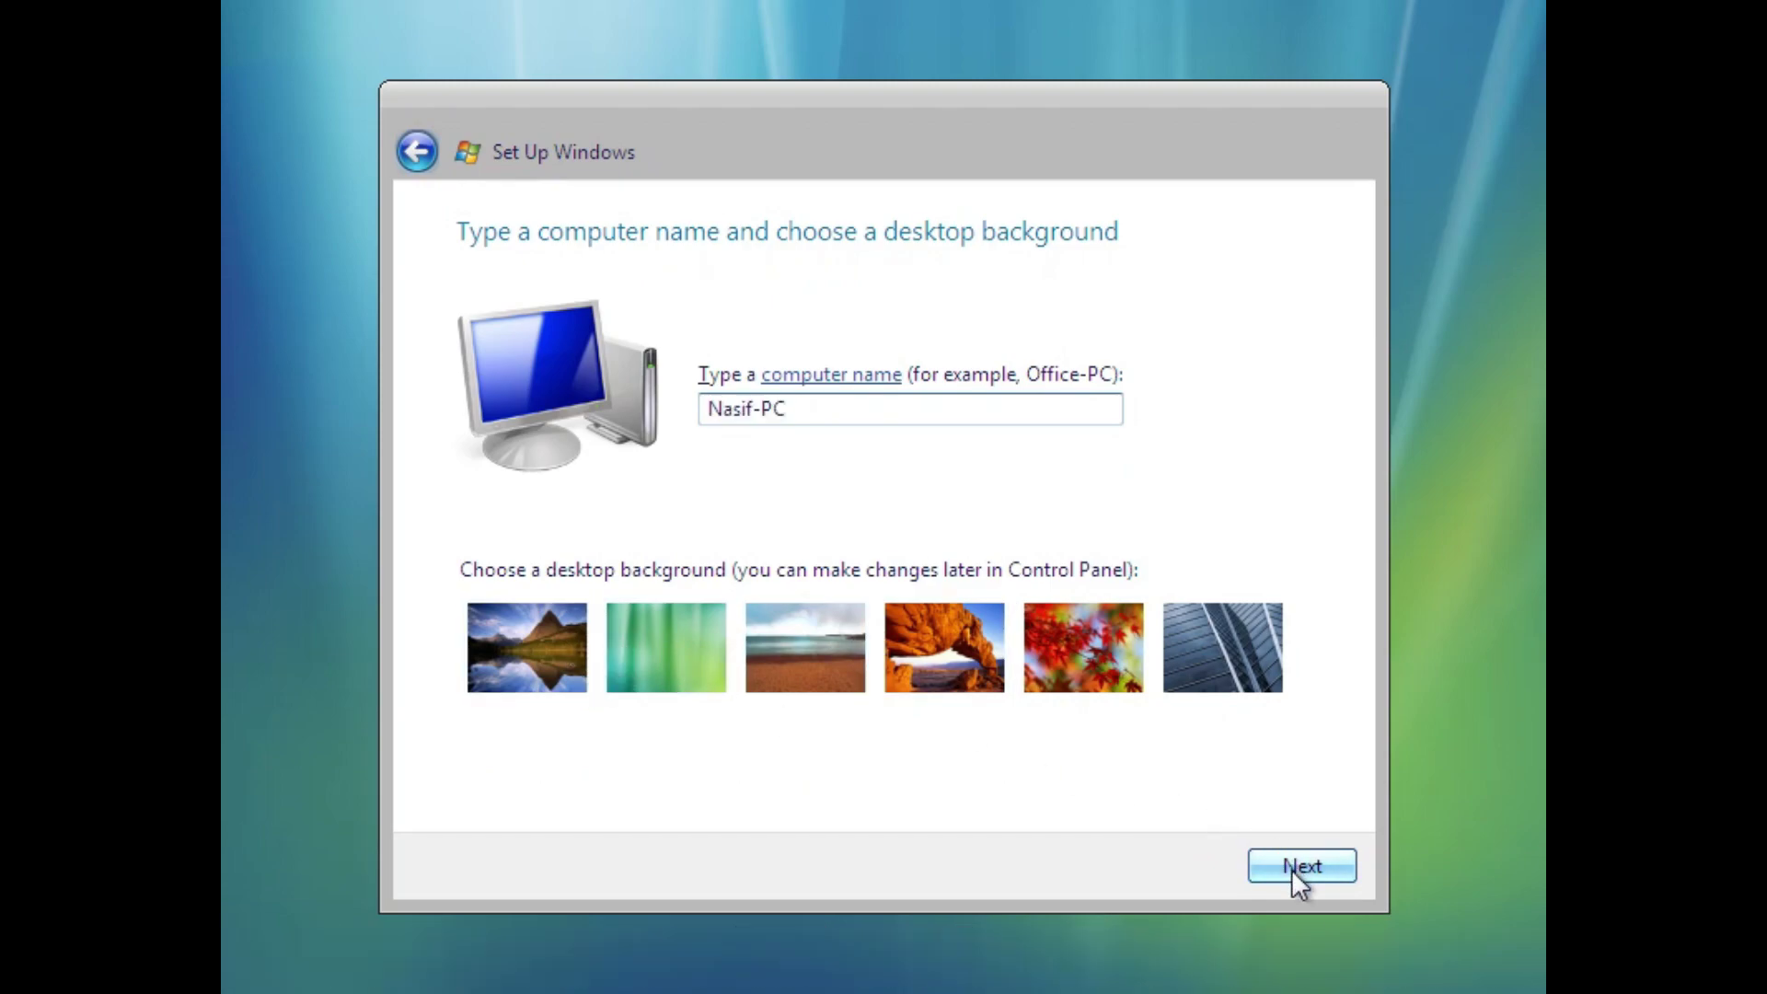
Set the time zone to (GMT+06:00) Astana, Dhaka and the computer's current location to Home to finish the setup.
left_click(909, 568)
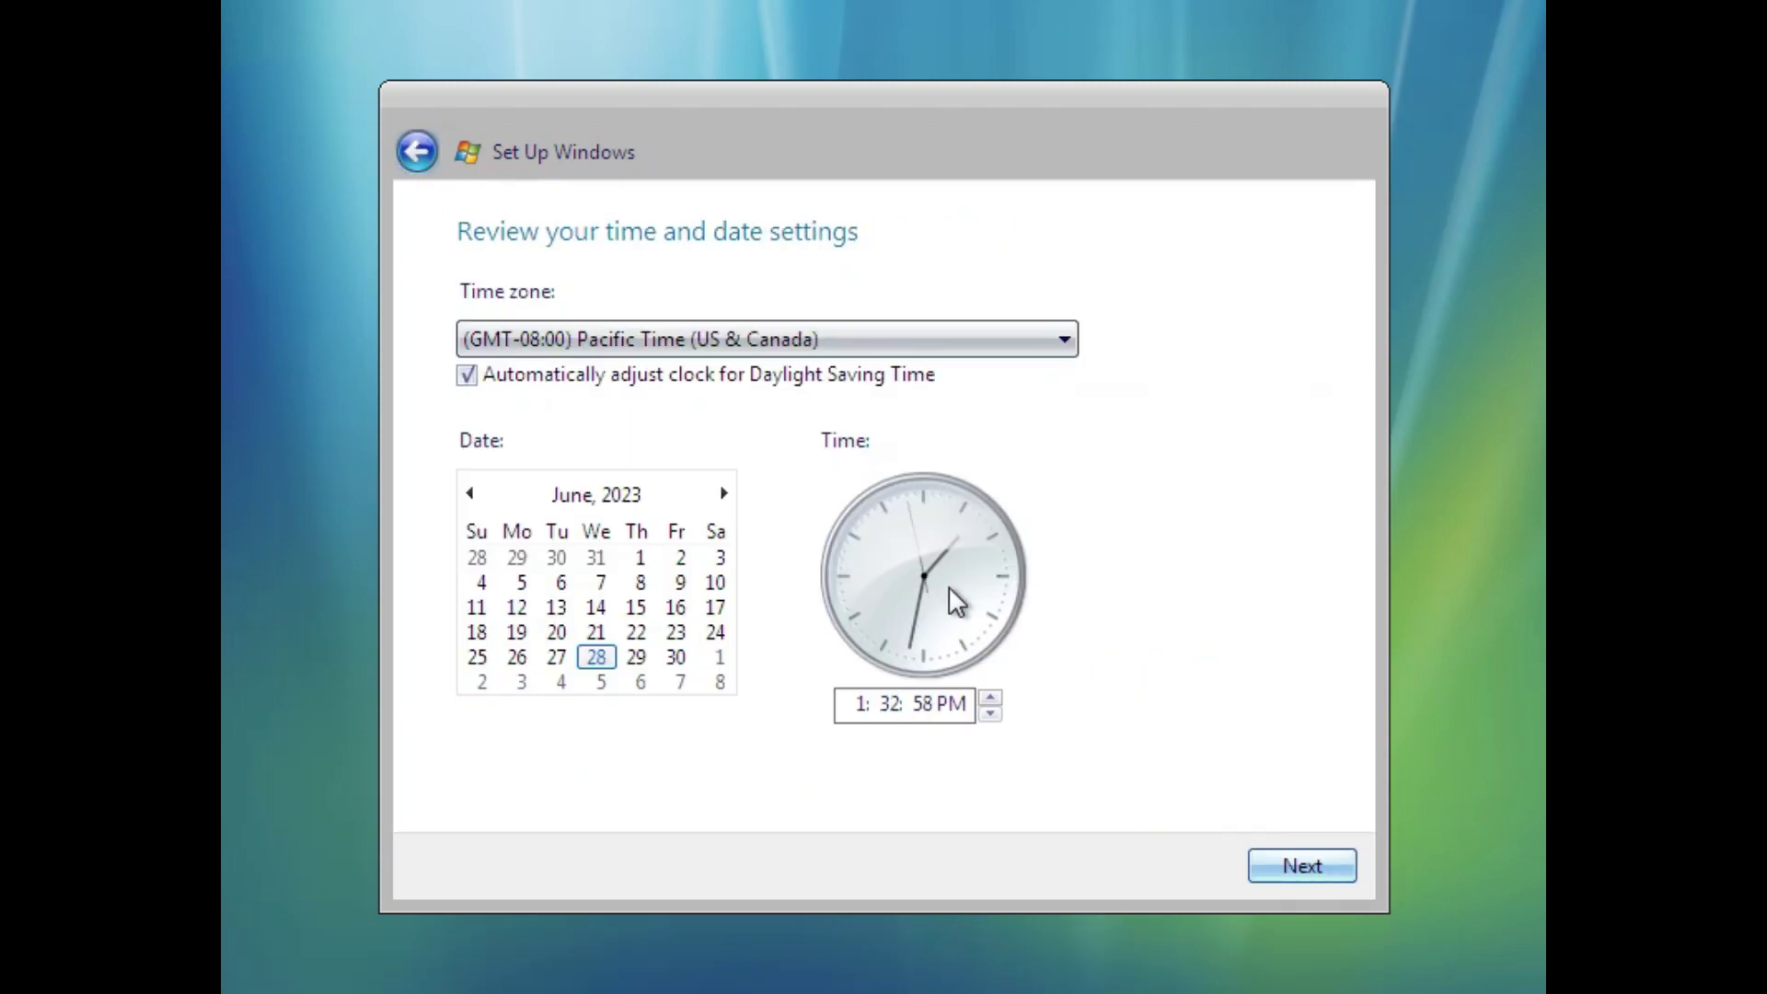
left_click(865, 336)
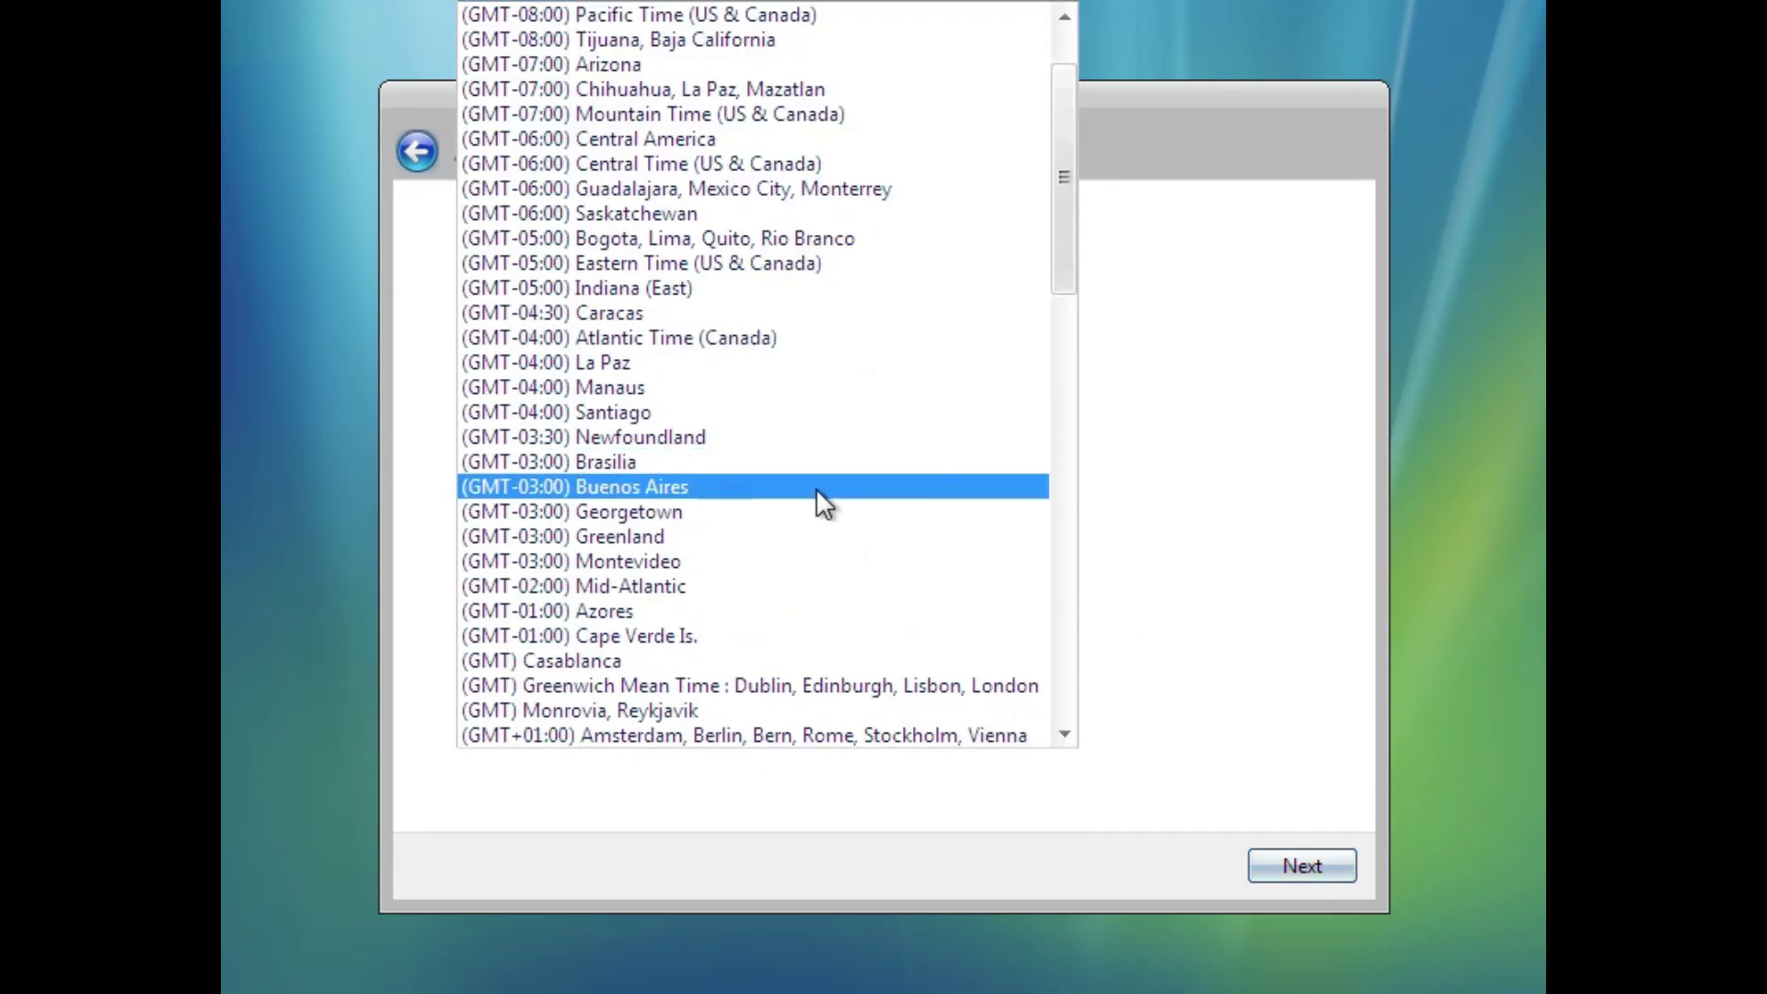
left_click_drag(1064, 221, 1063, 503)
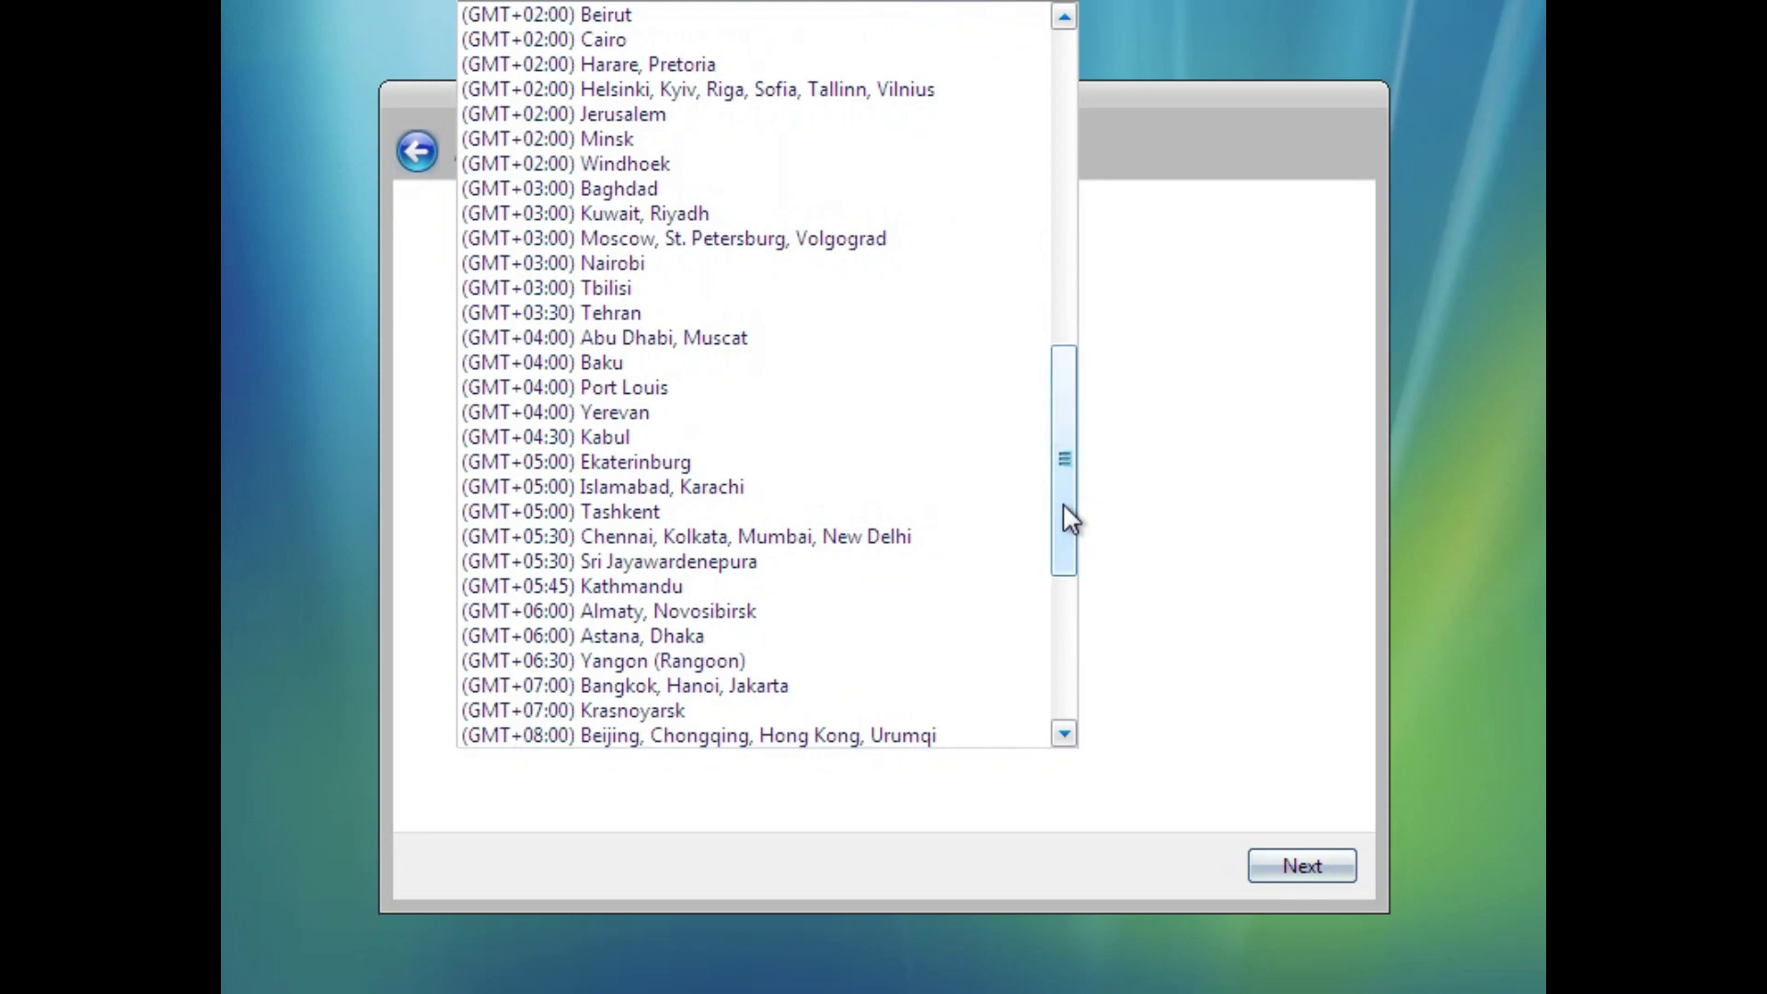
left_click(722, 635)
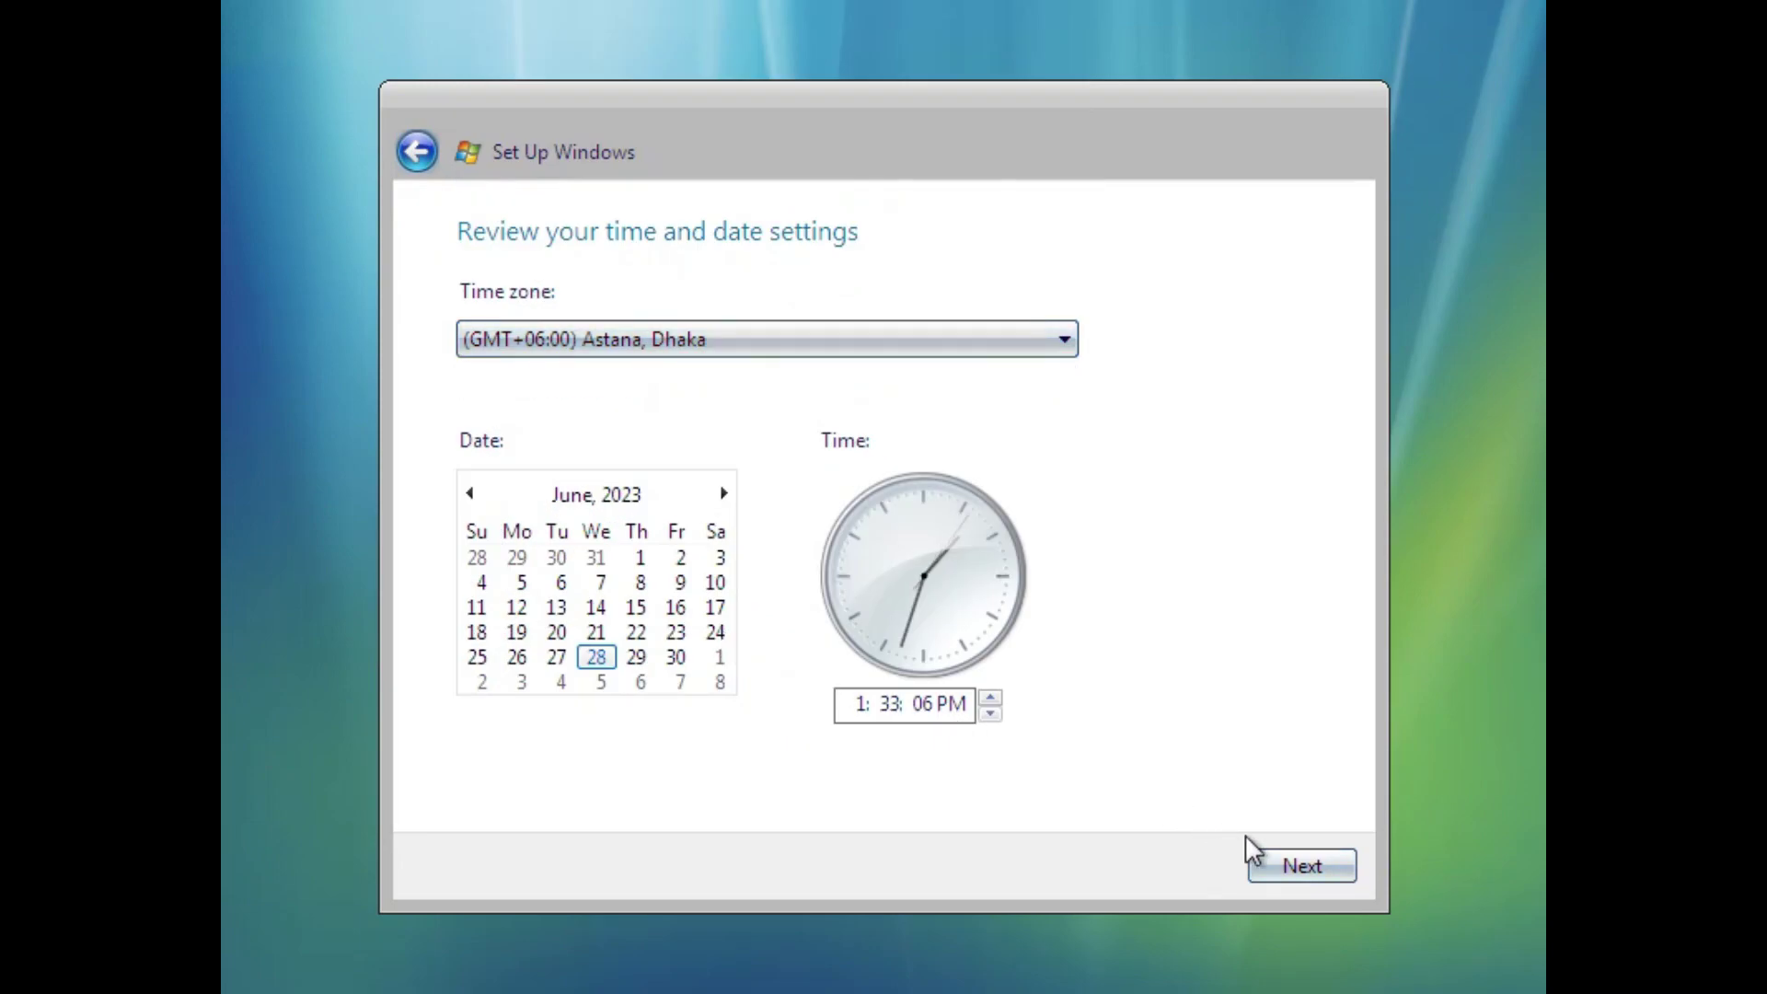
left_click(1322, 861)
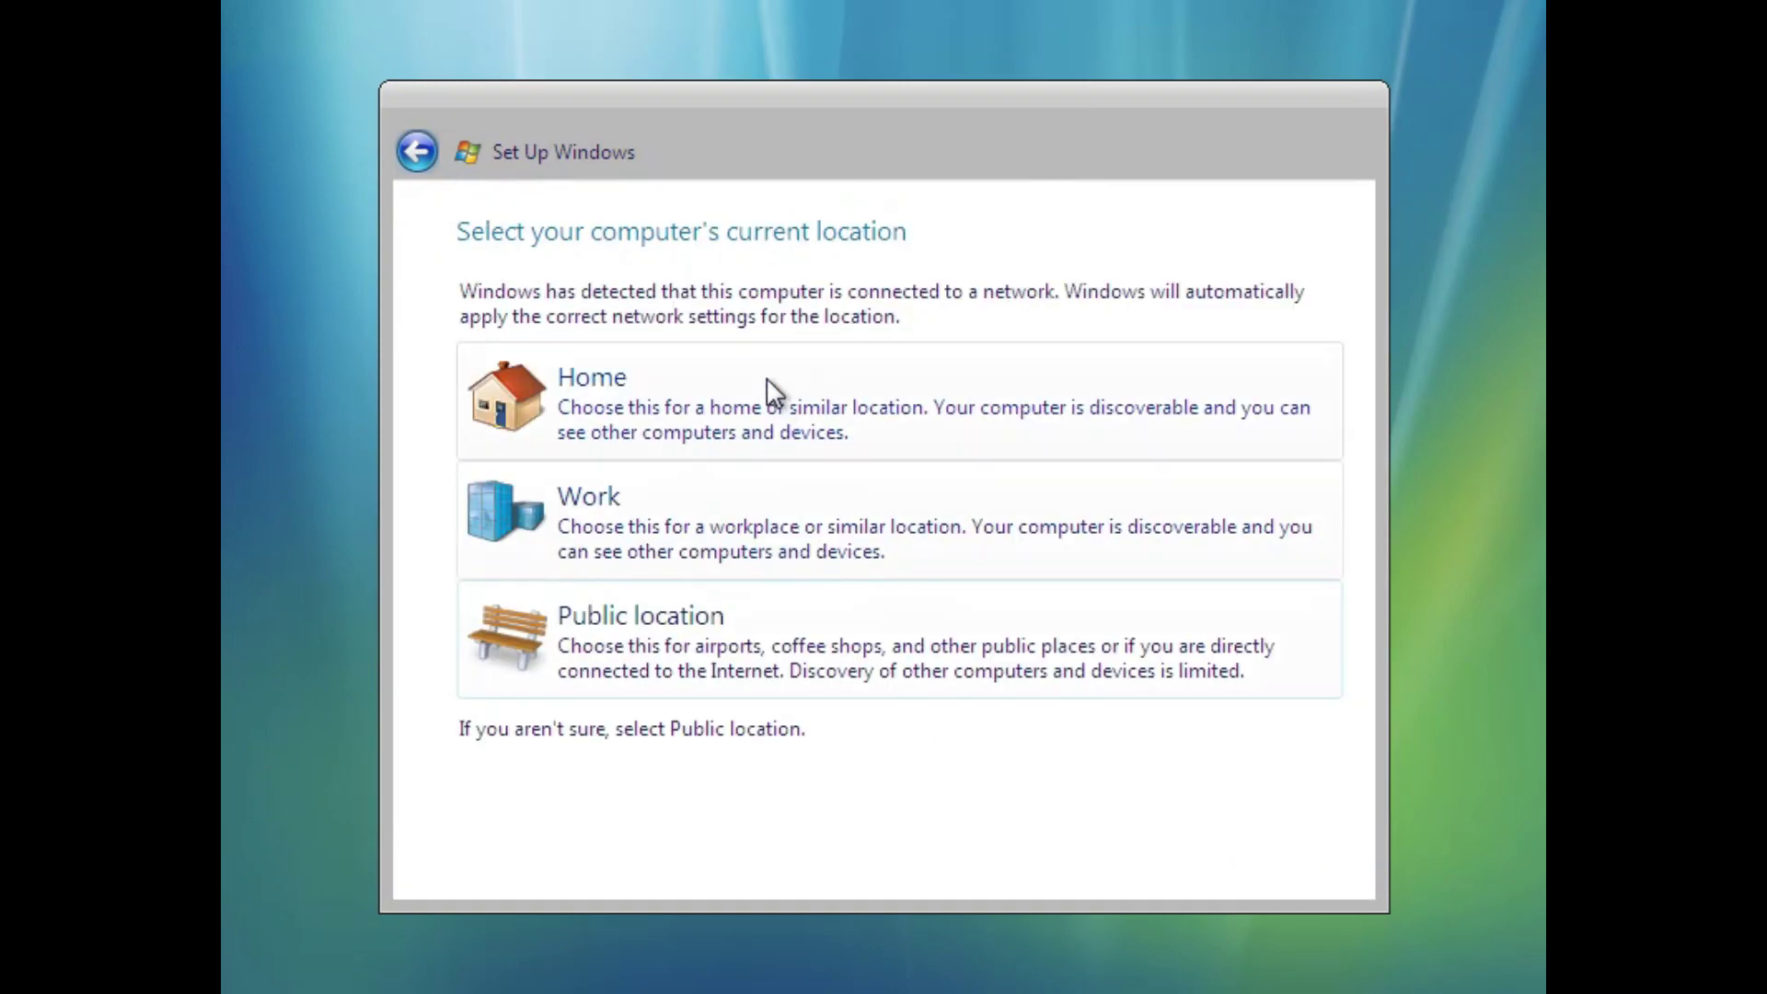
left_click(770, 394)
left_click(1299, 866)
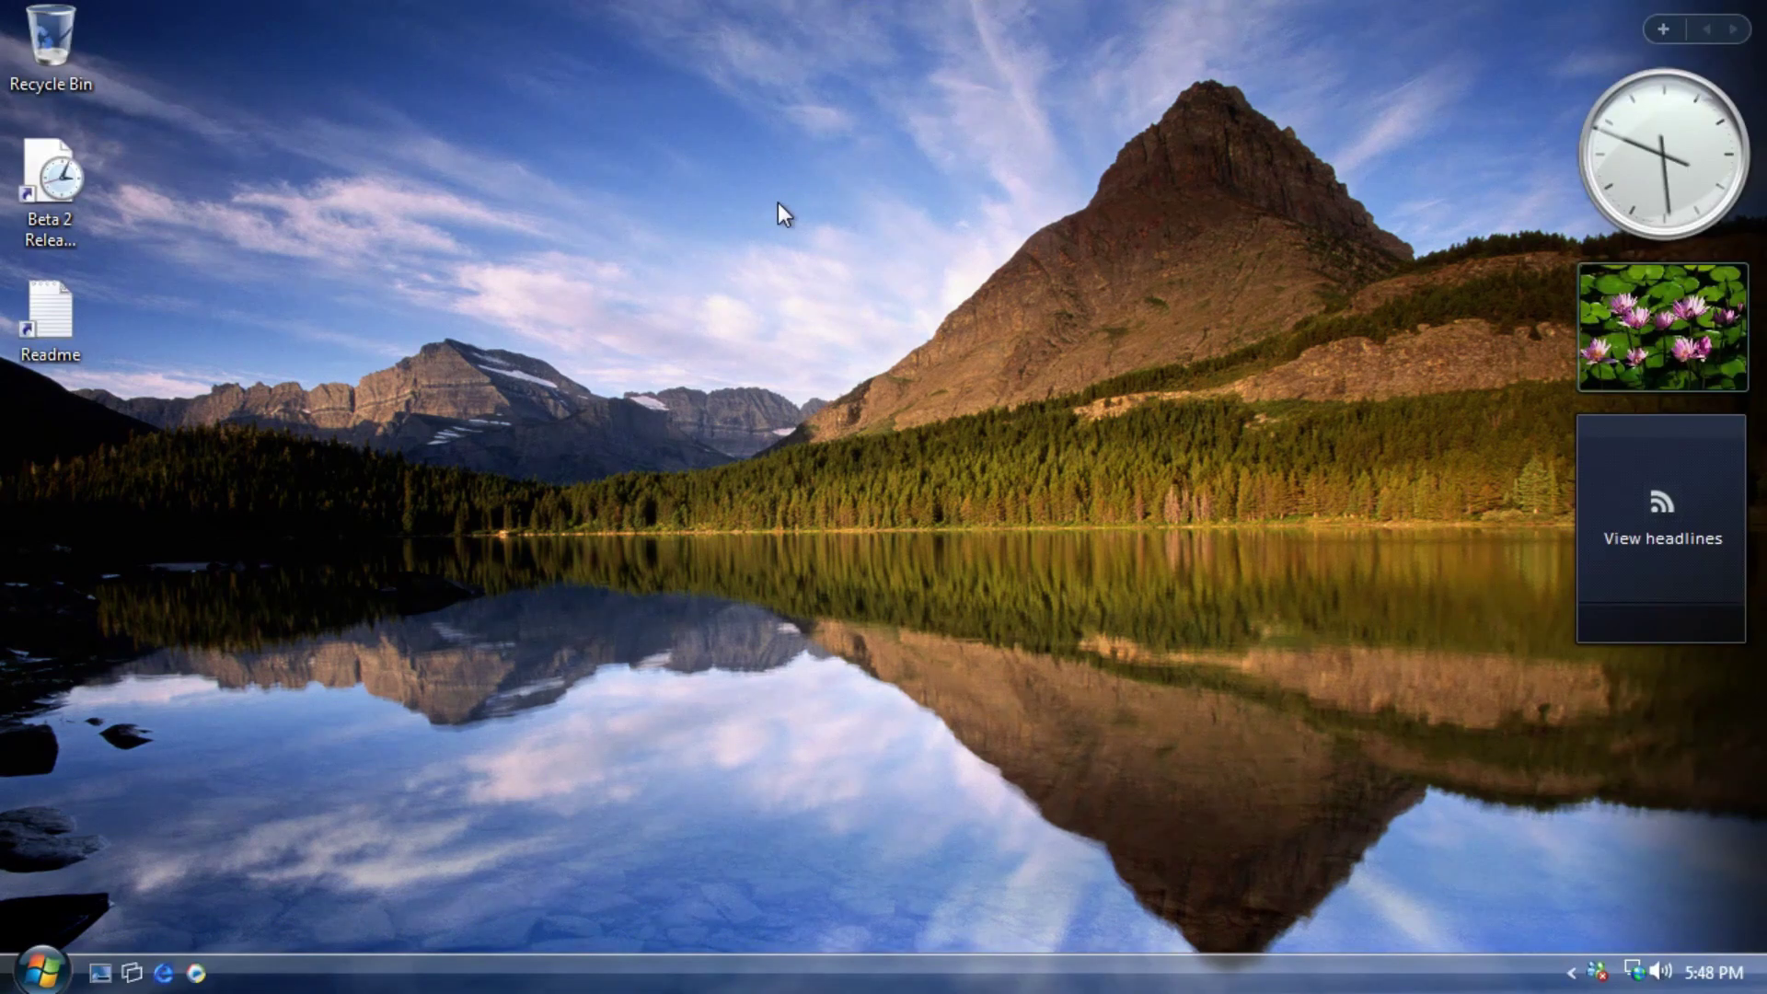
Examine the Start menu and its full list of installed programs.
left_click(42, 970)
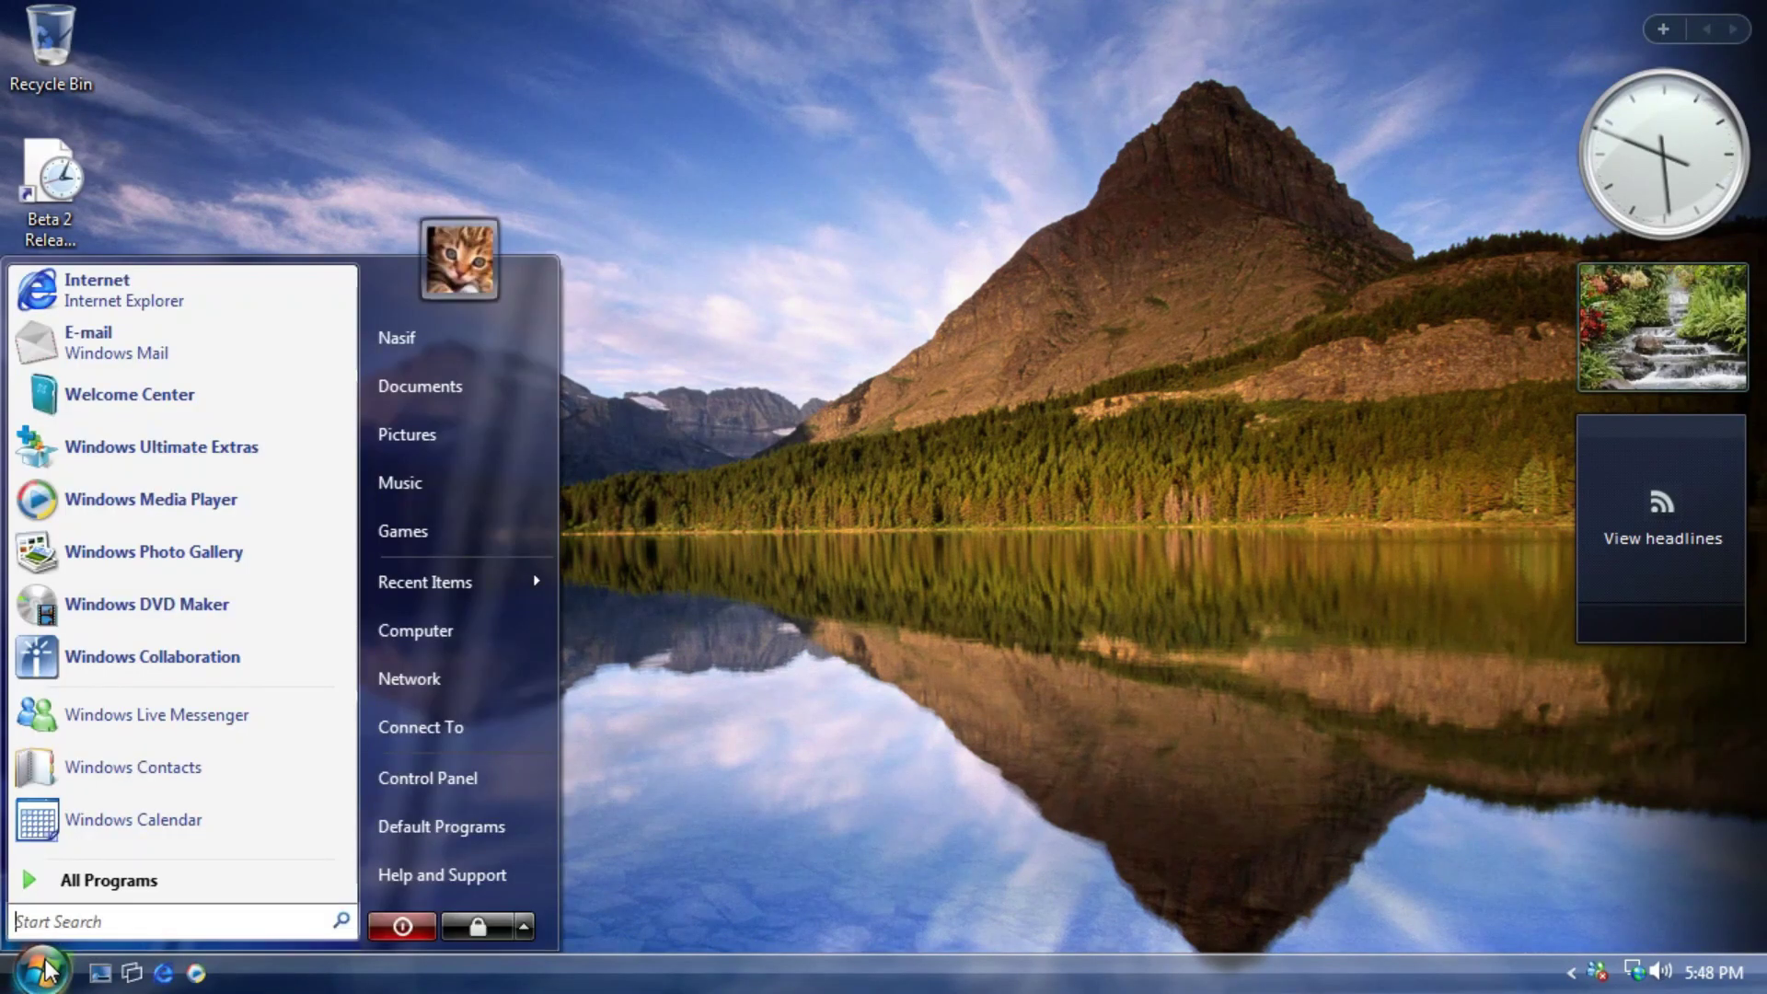
left_click(116, 882)
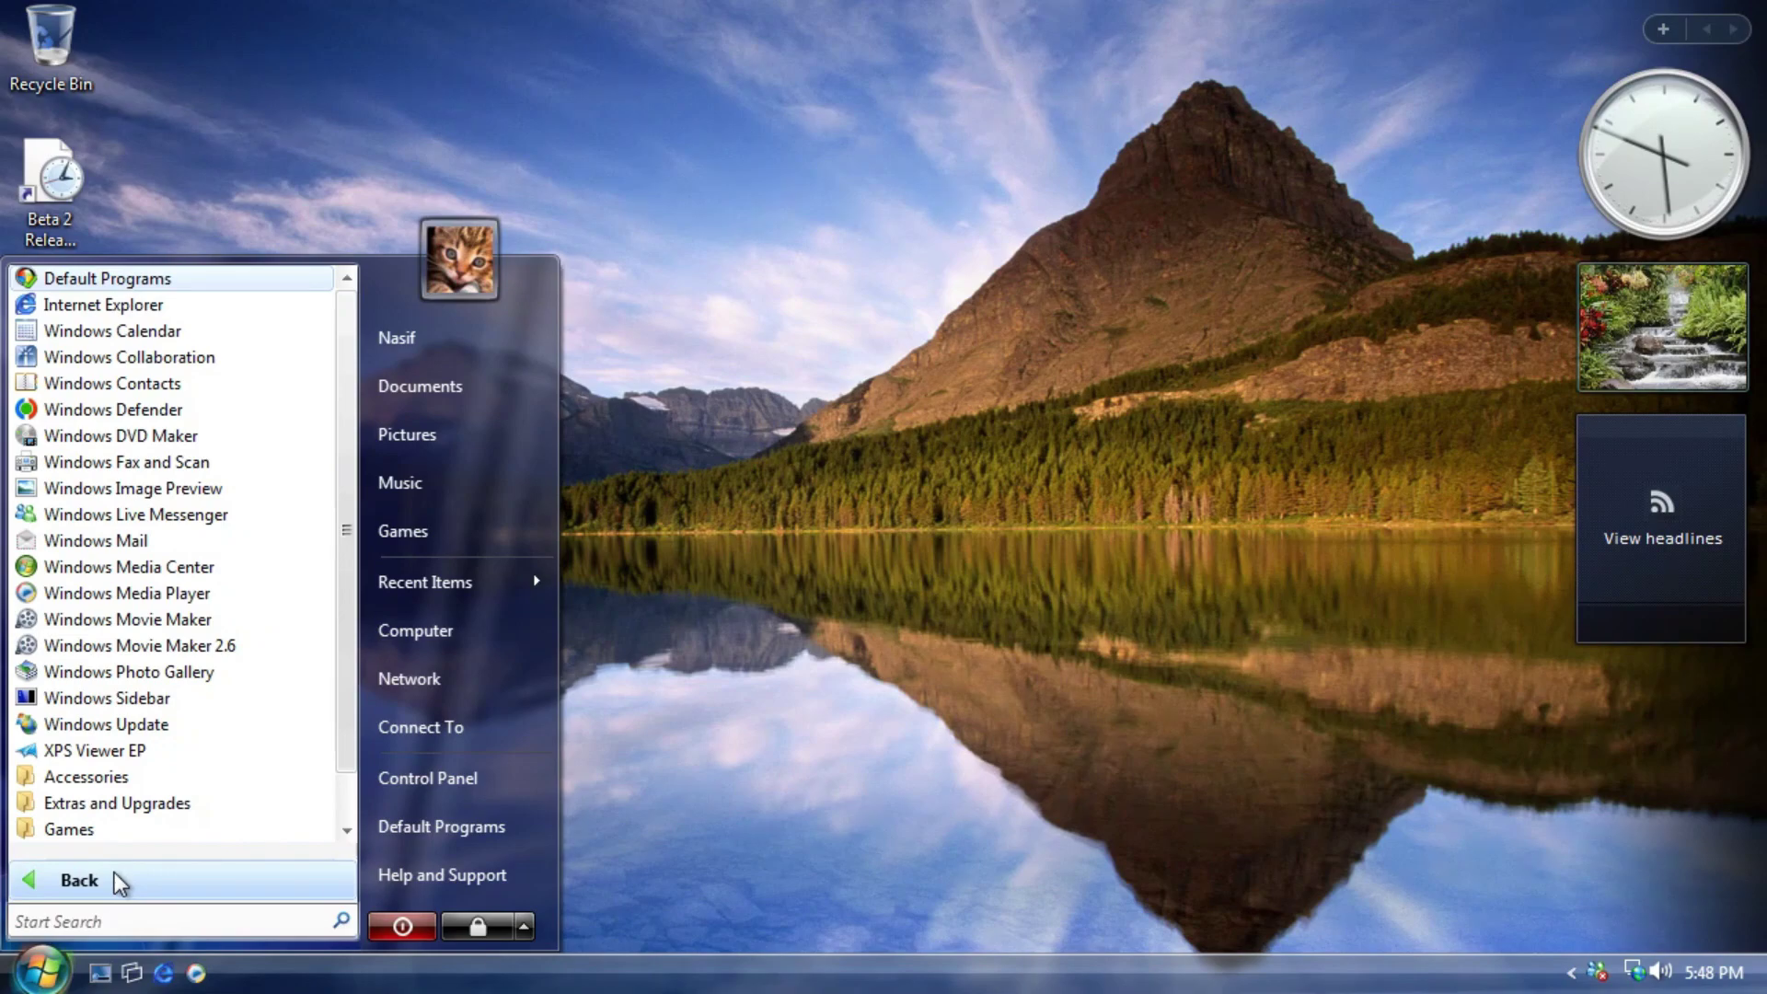
left_click(434, 191)
Open the desktop's Personalization window, reposition it, and bring up the theme settings.
right_click(434, 192)
left_click(453, 424)
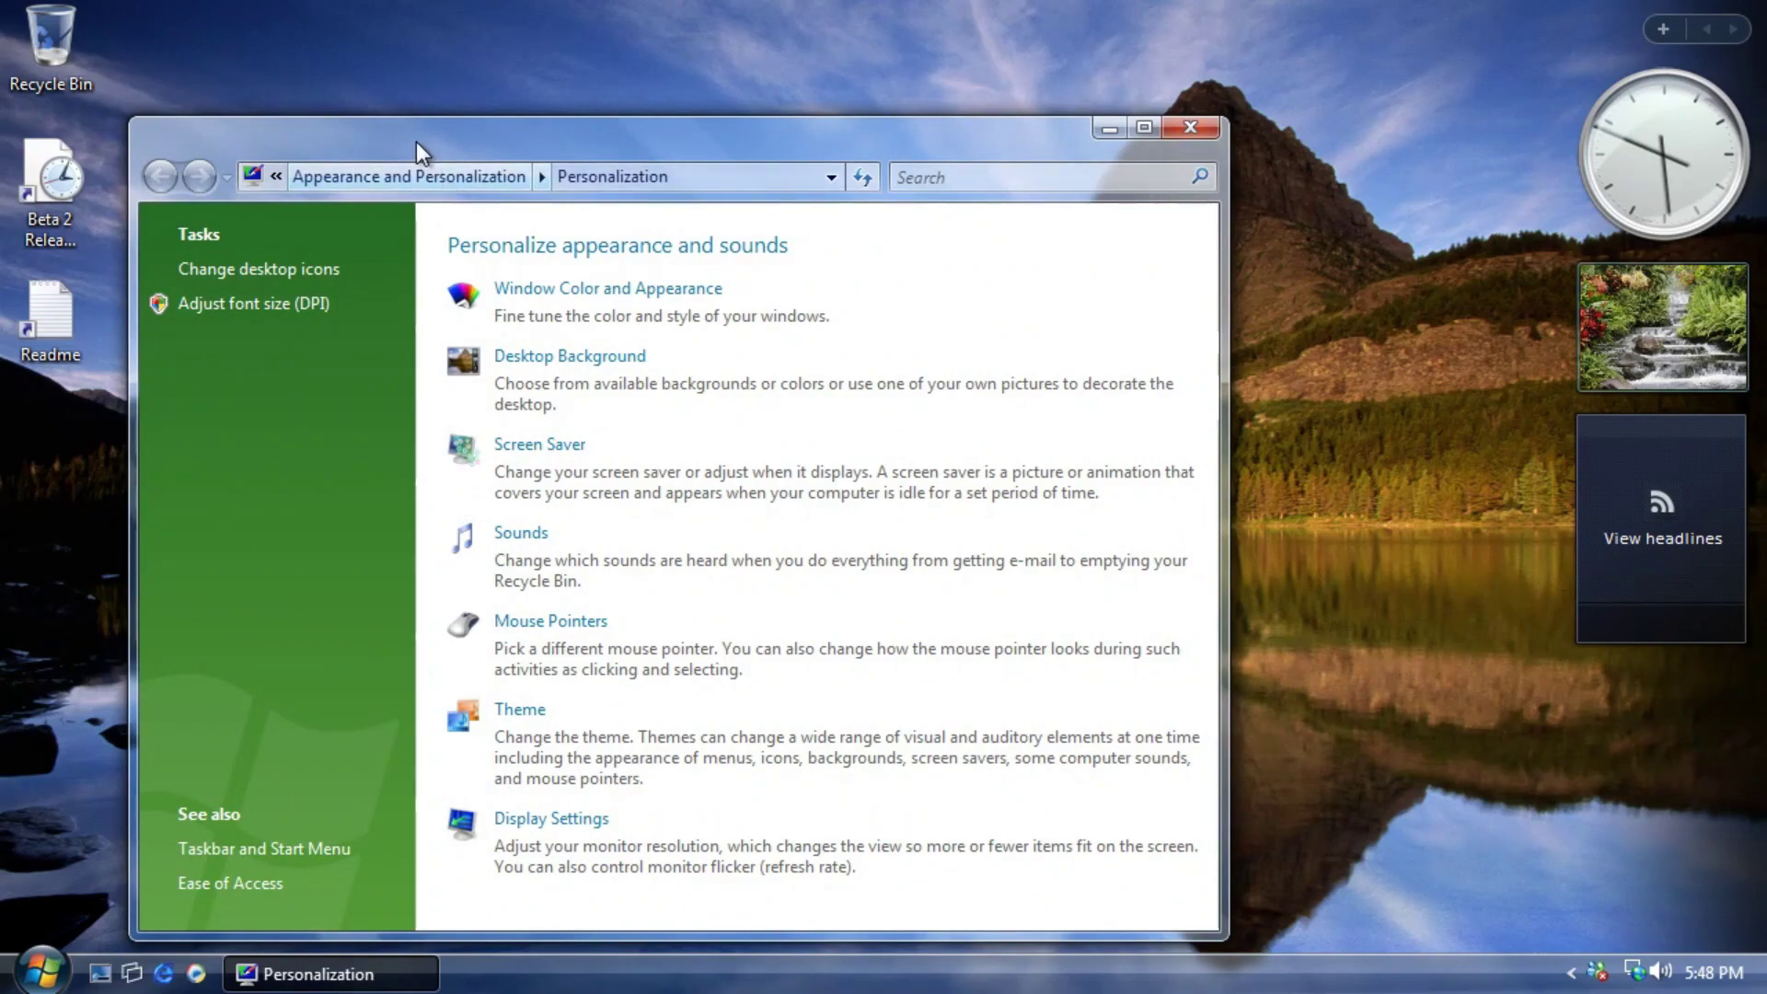
left_click_drag(416, 141, 467, 62)
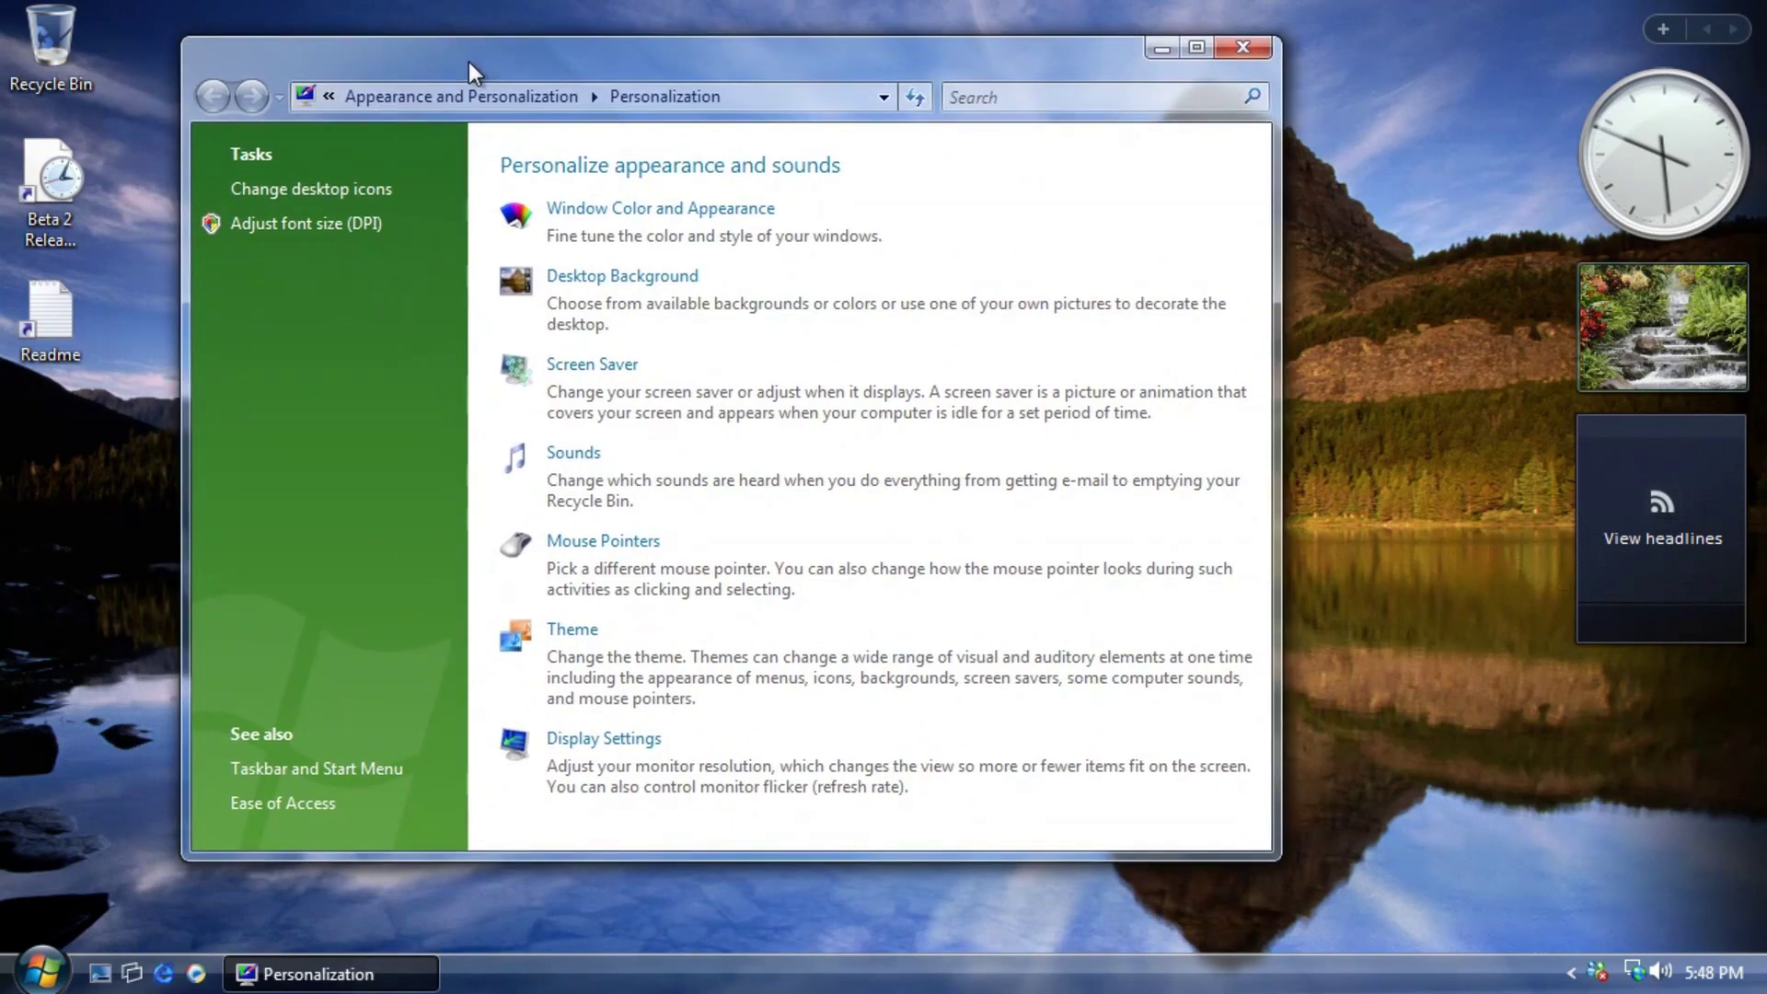
left_click(514, 646)
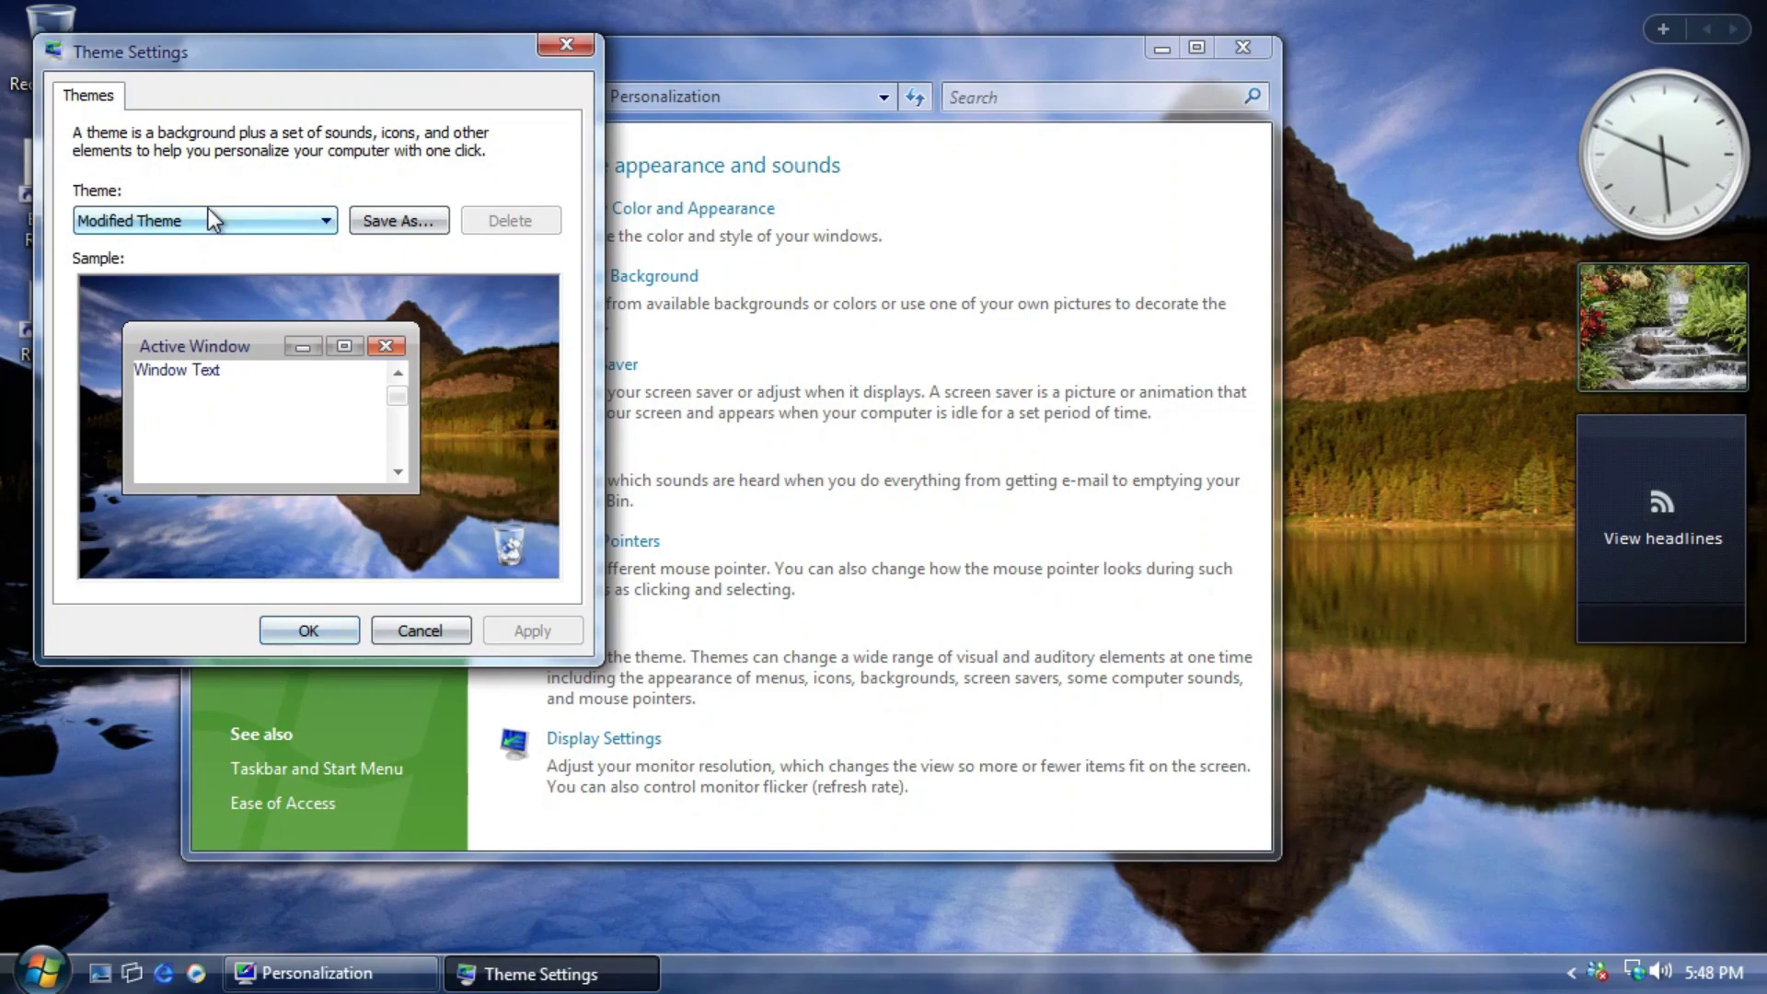
Apply the Windows Vista theme.
left_click(209, 214)
left_click(192, 269)
left_click(556, 628)
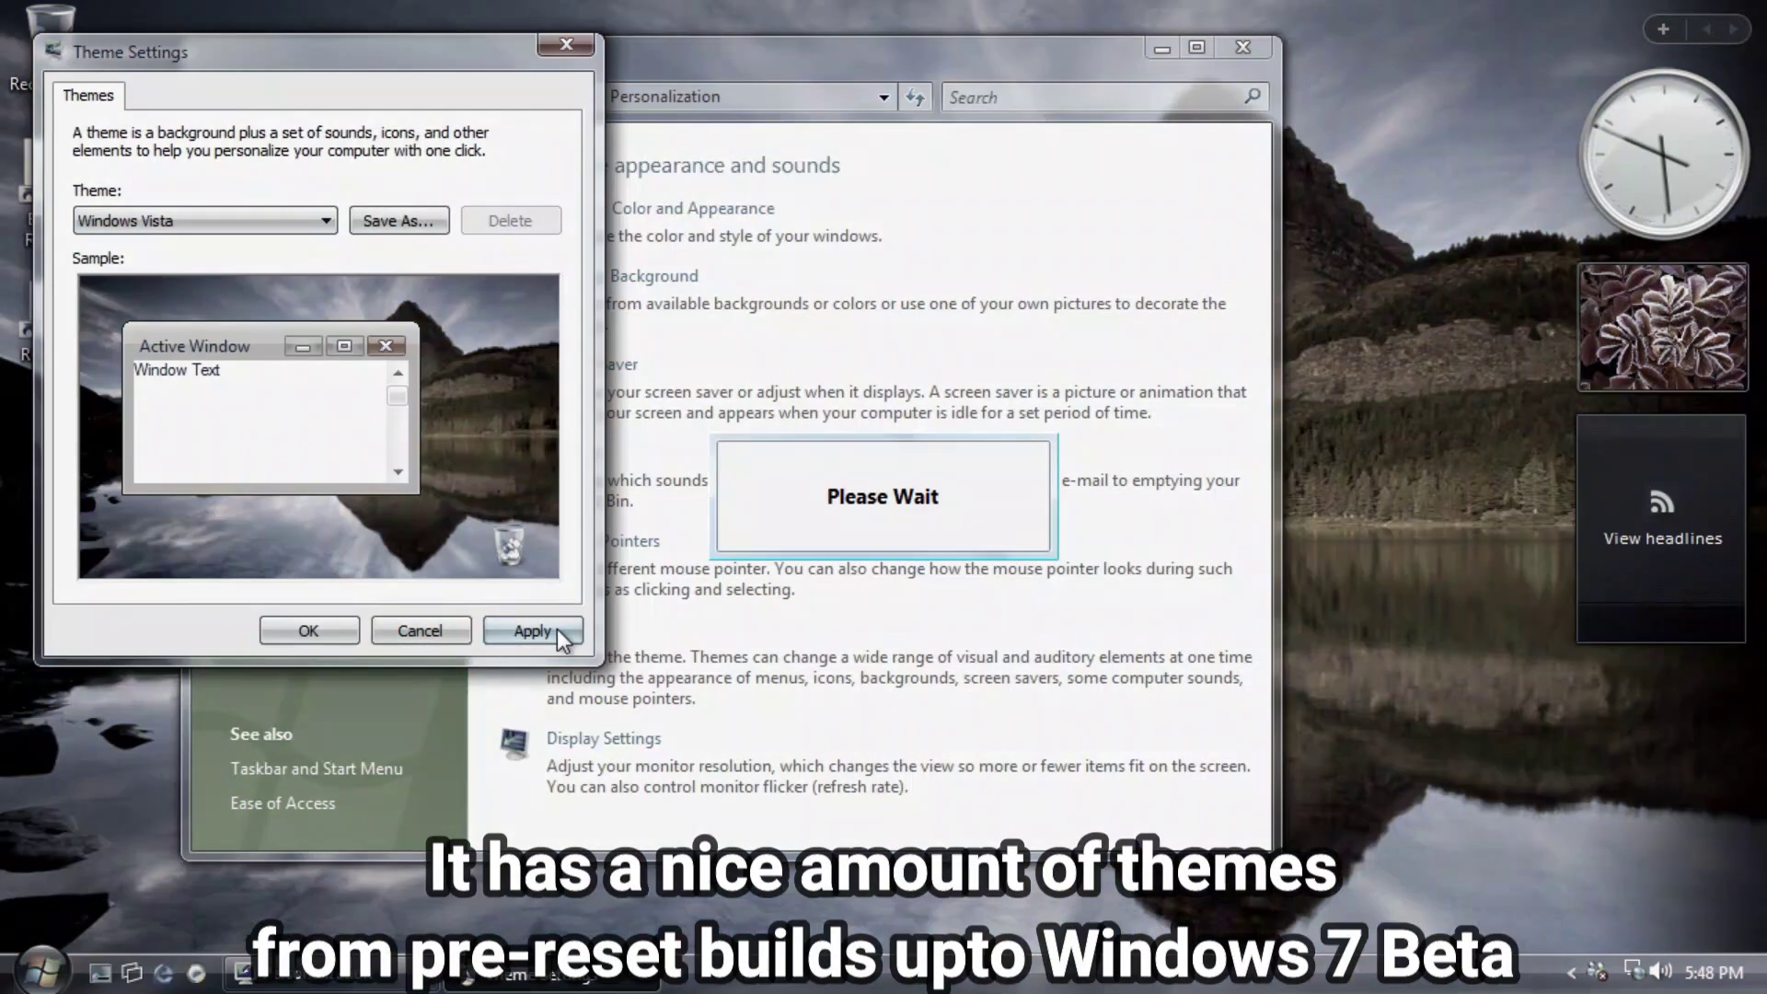
left_click(317, 521)
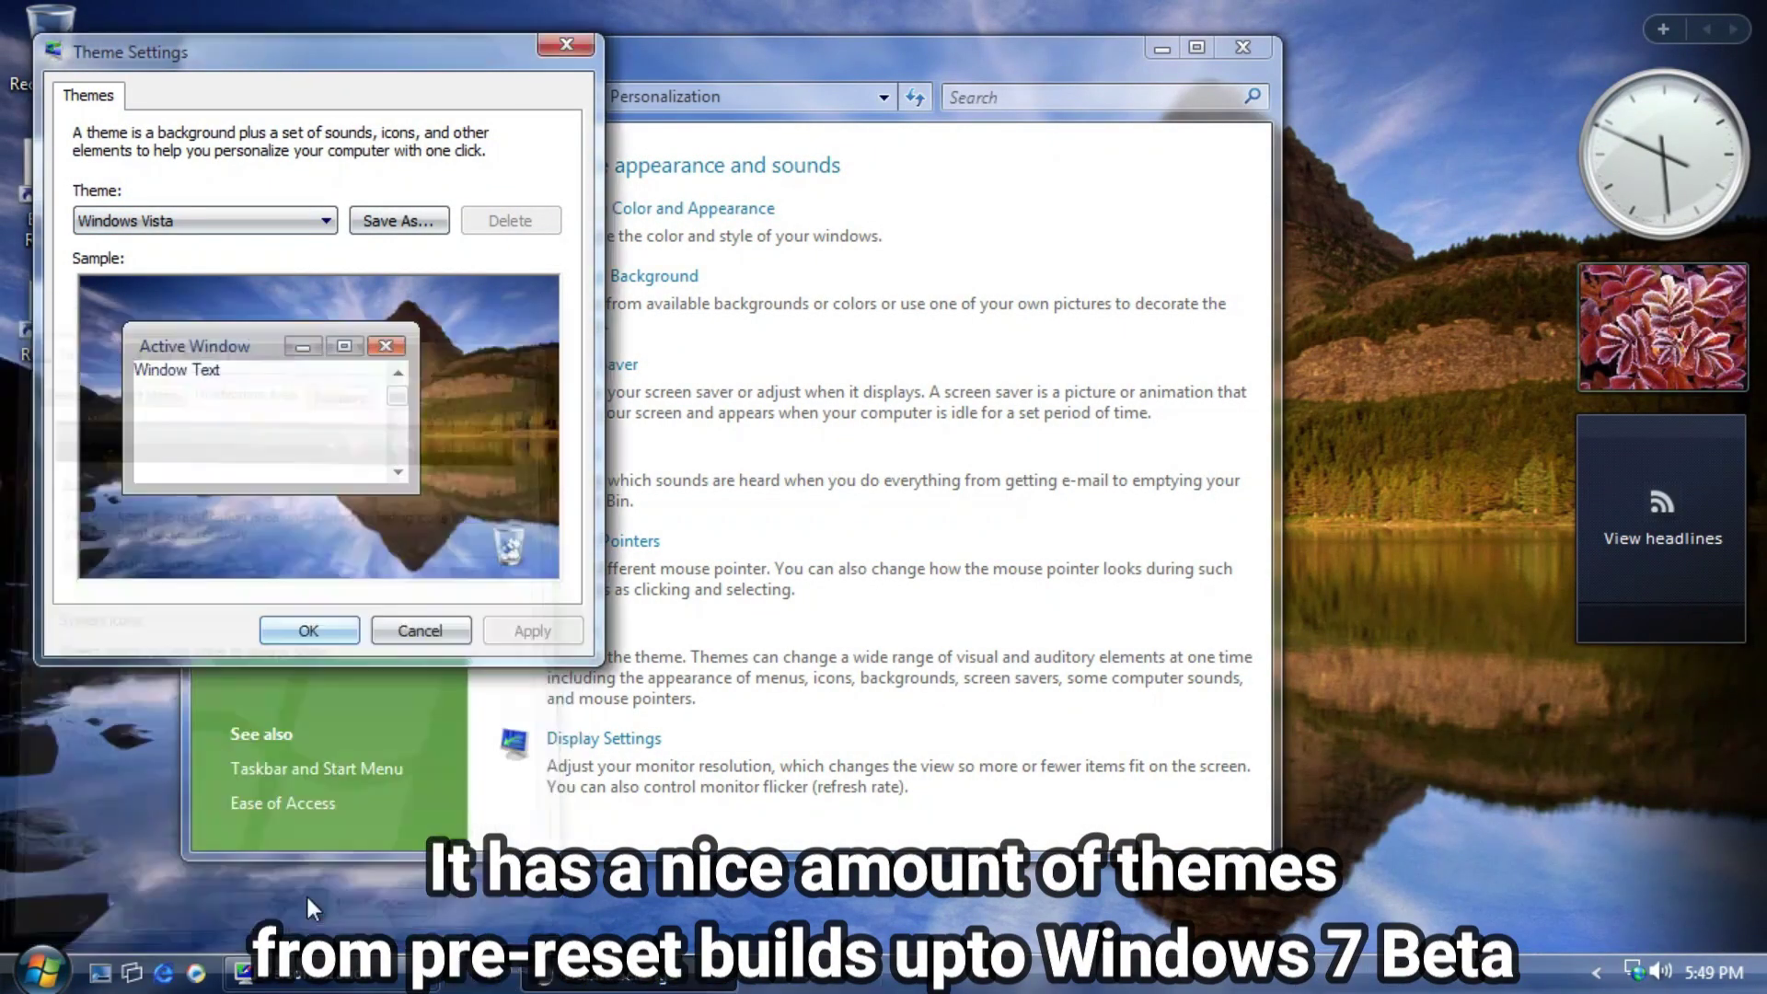
Apply the Longhorn 5048 theme and move the Theme Settings dialog lower on the desktop.
left_click(209, 221)
left_click(163, 273)
left_click(565, 631)
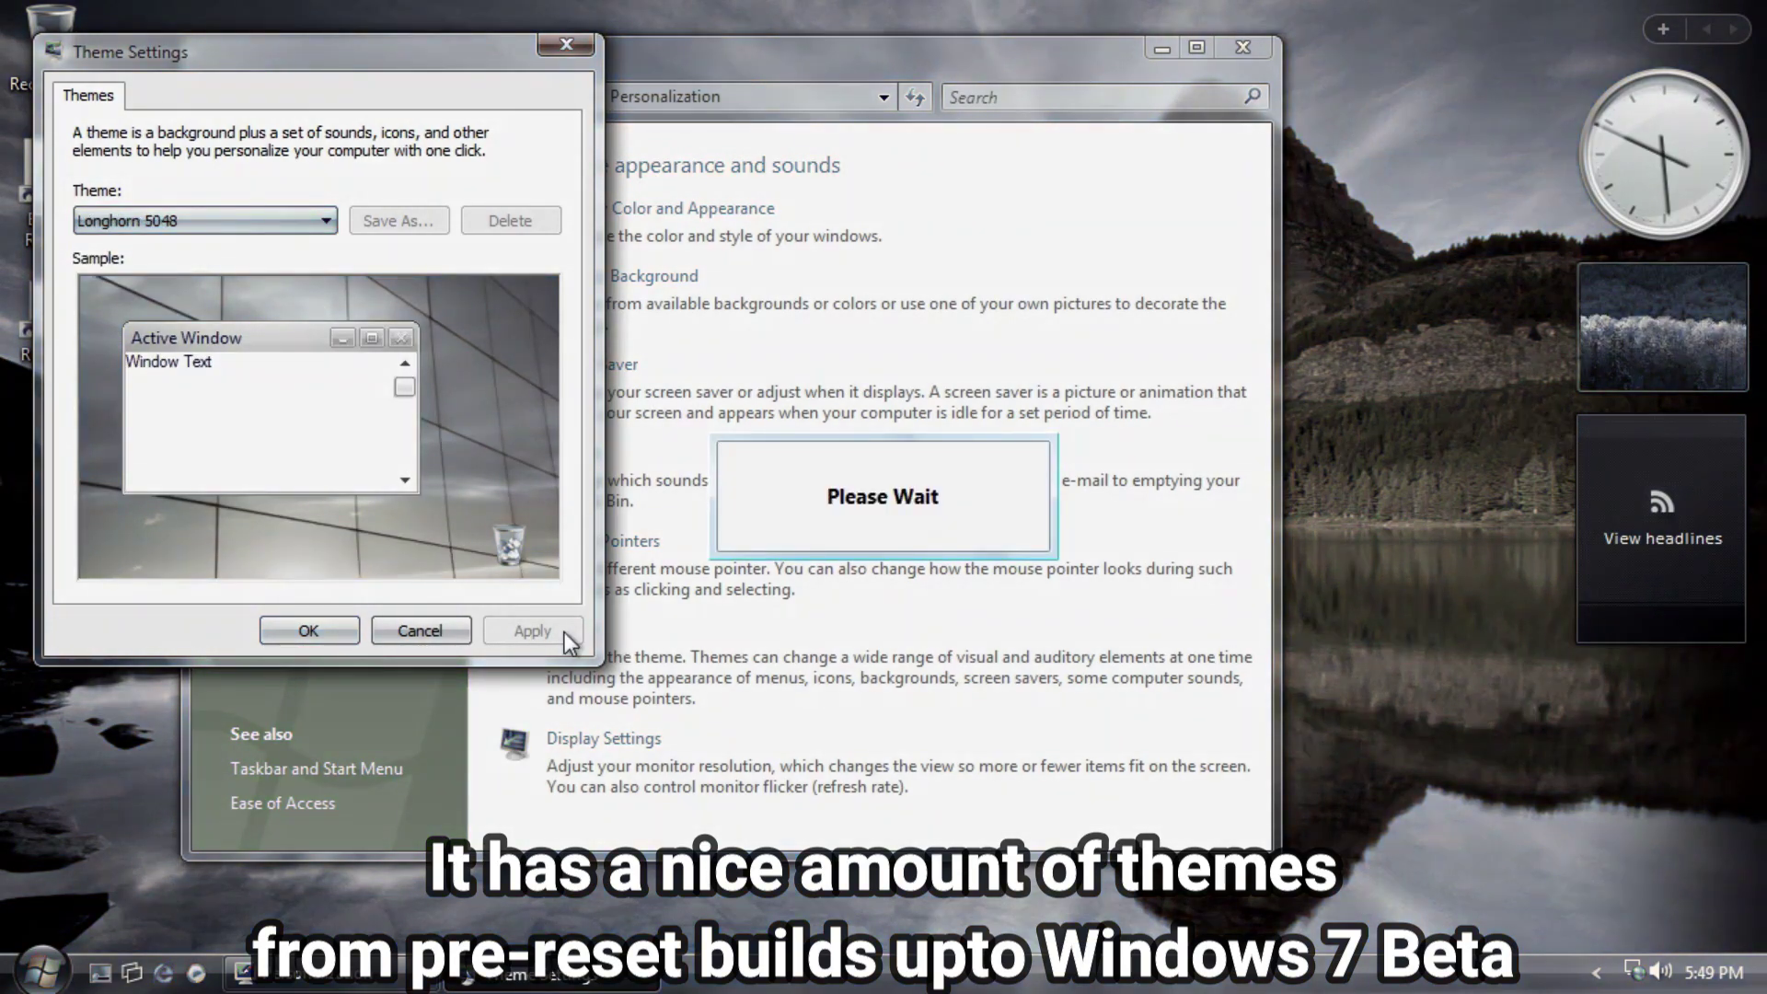
left_click_drag(313, 65, 428, 377)
left_click(300, 830)
Open the Computer window, move it beside the Personalization window, and bring Personalization to the front.
key("super")
left_click(349, 578)
left_click_drag(427, 13, 1089, 97)
left_click(263, 423)
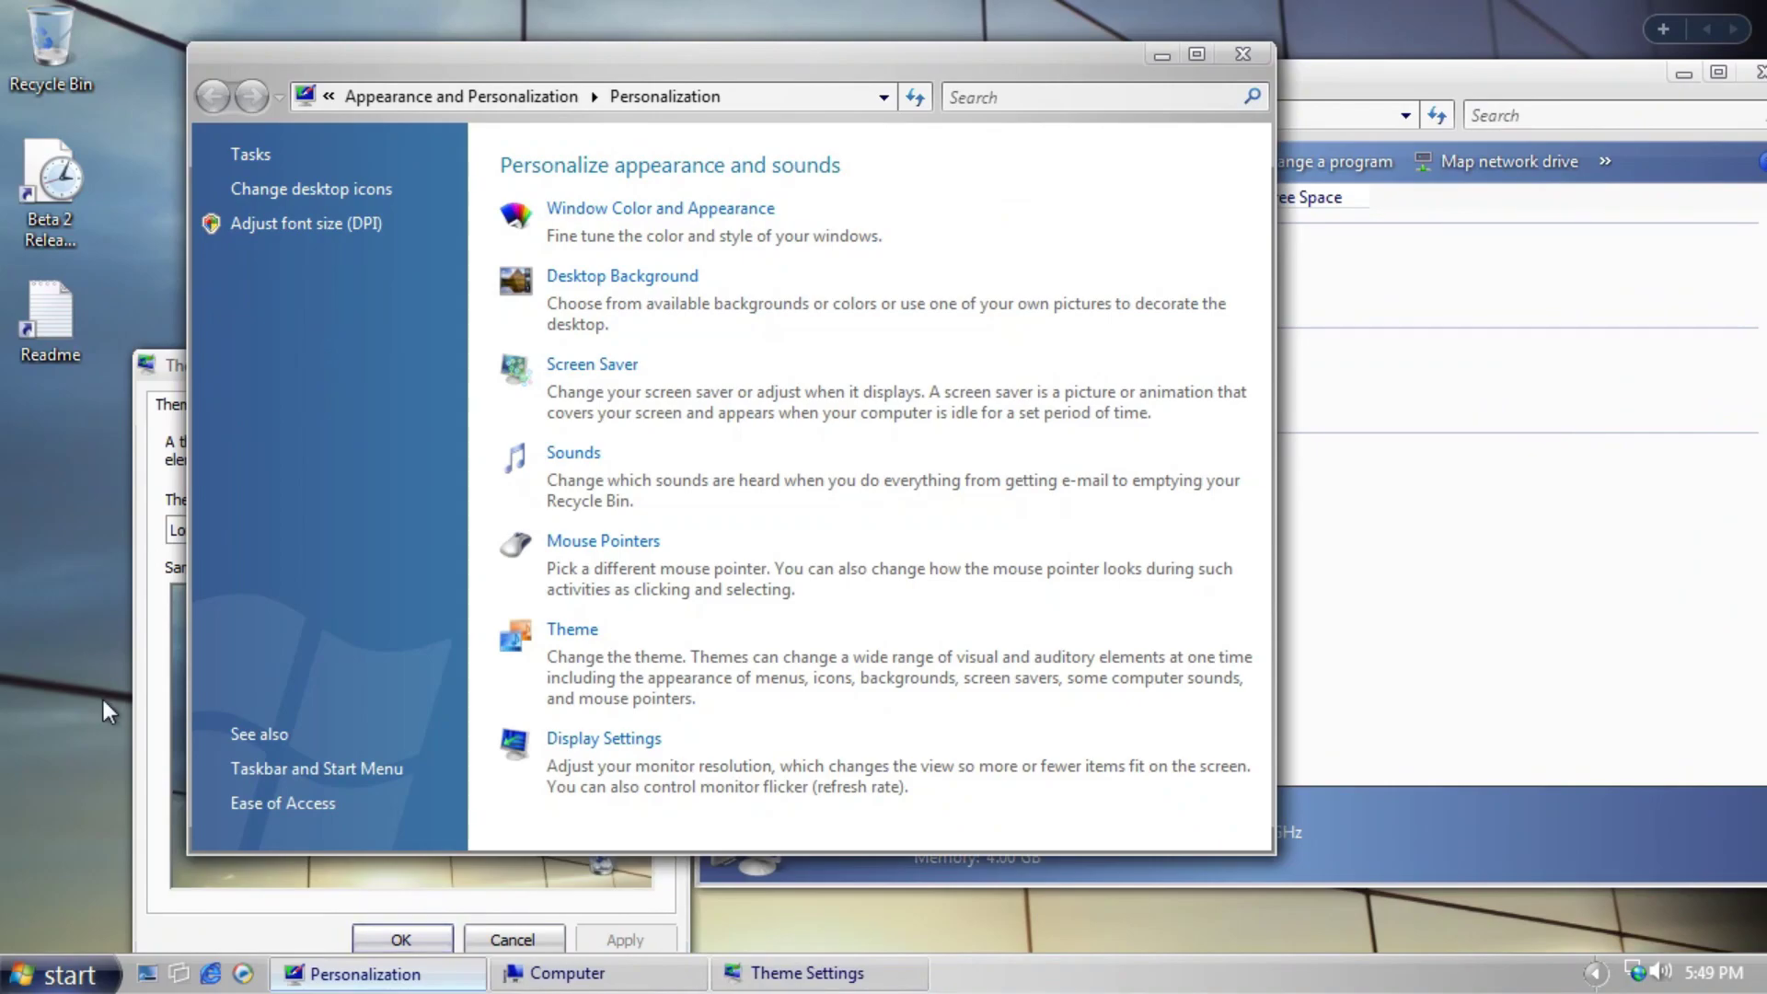
Bring the Theme Settings dialog into full view and apply the Windows 7 Build 6519 theme.
left_click_drag(165, 365, 108, 319)
left_click(237, 481)
left_click(212, 552)
left_click(588, 897)
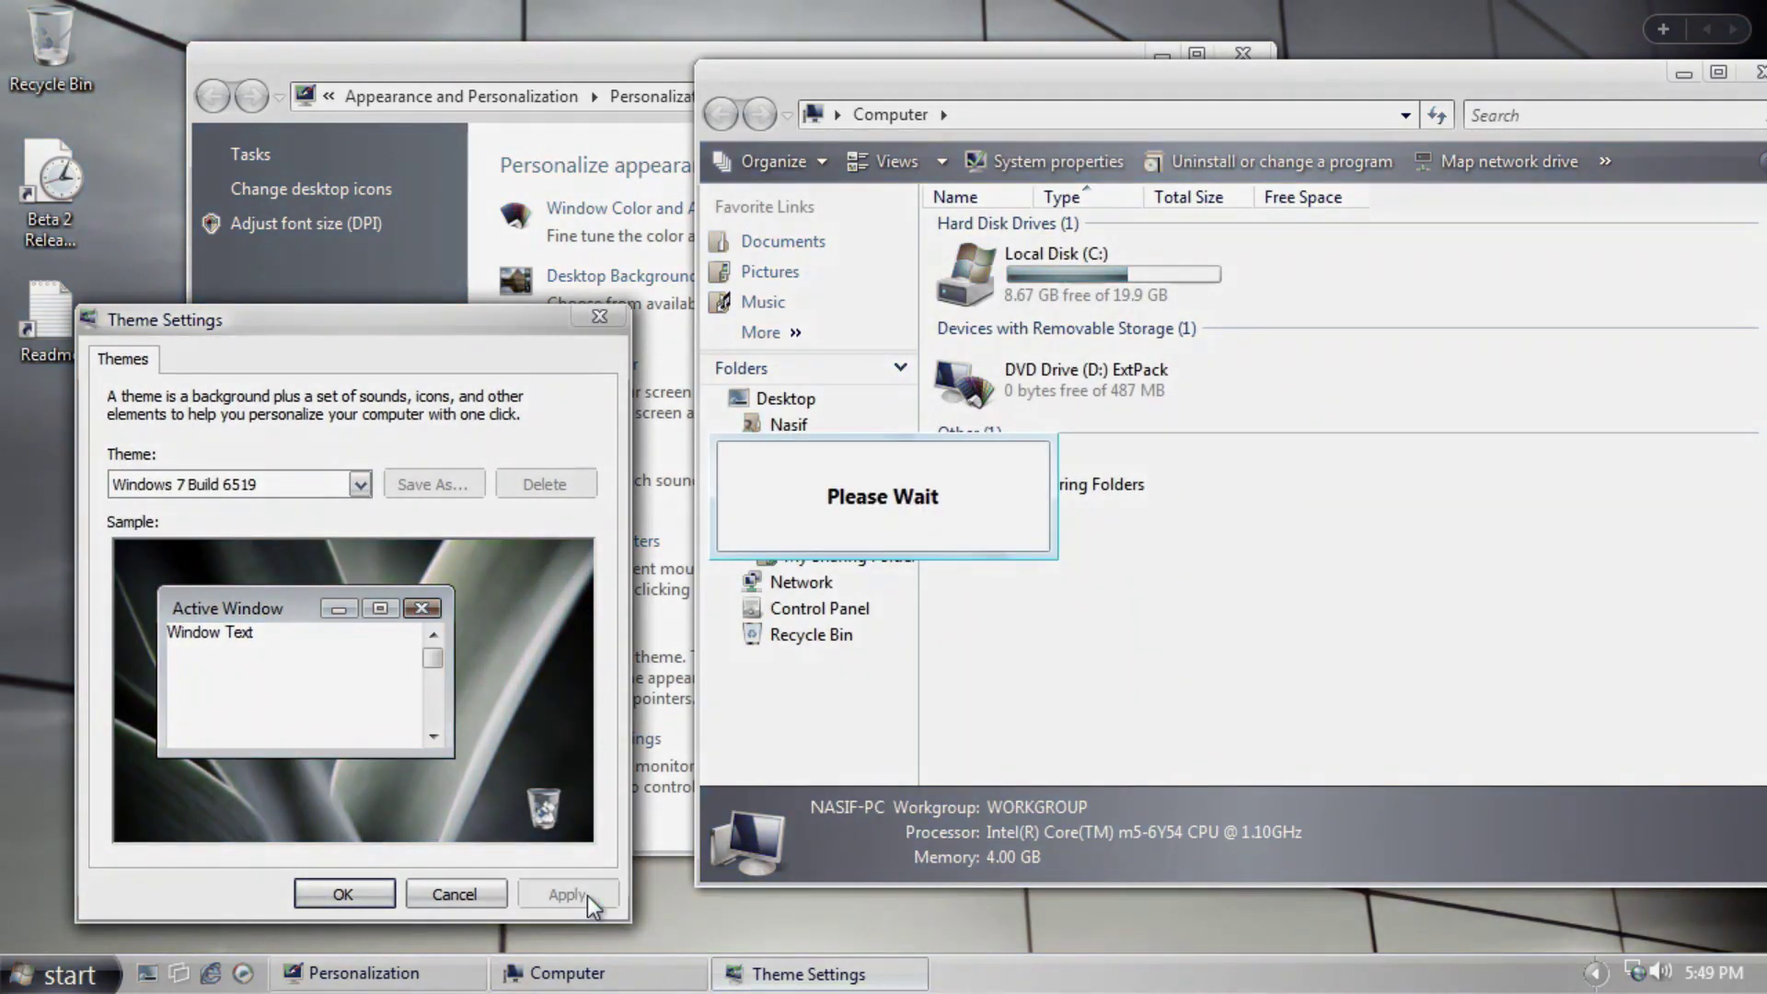
Apply the Windows Vista RC/RTM theme and move the Theme Settings dialog over the Computer window.
left_click(360, 484)
left_click(211, 594)
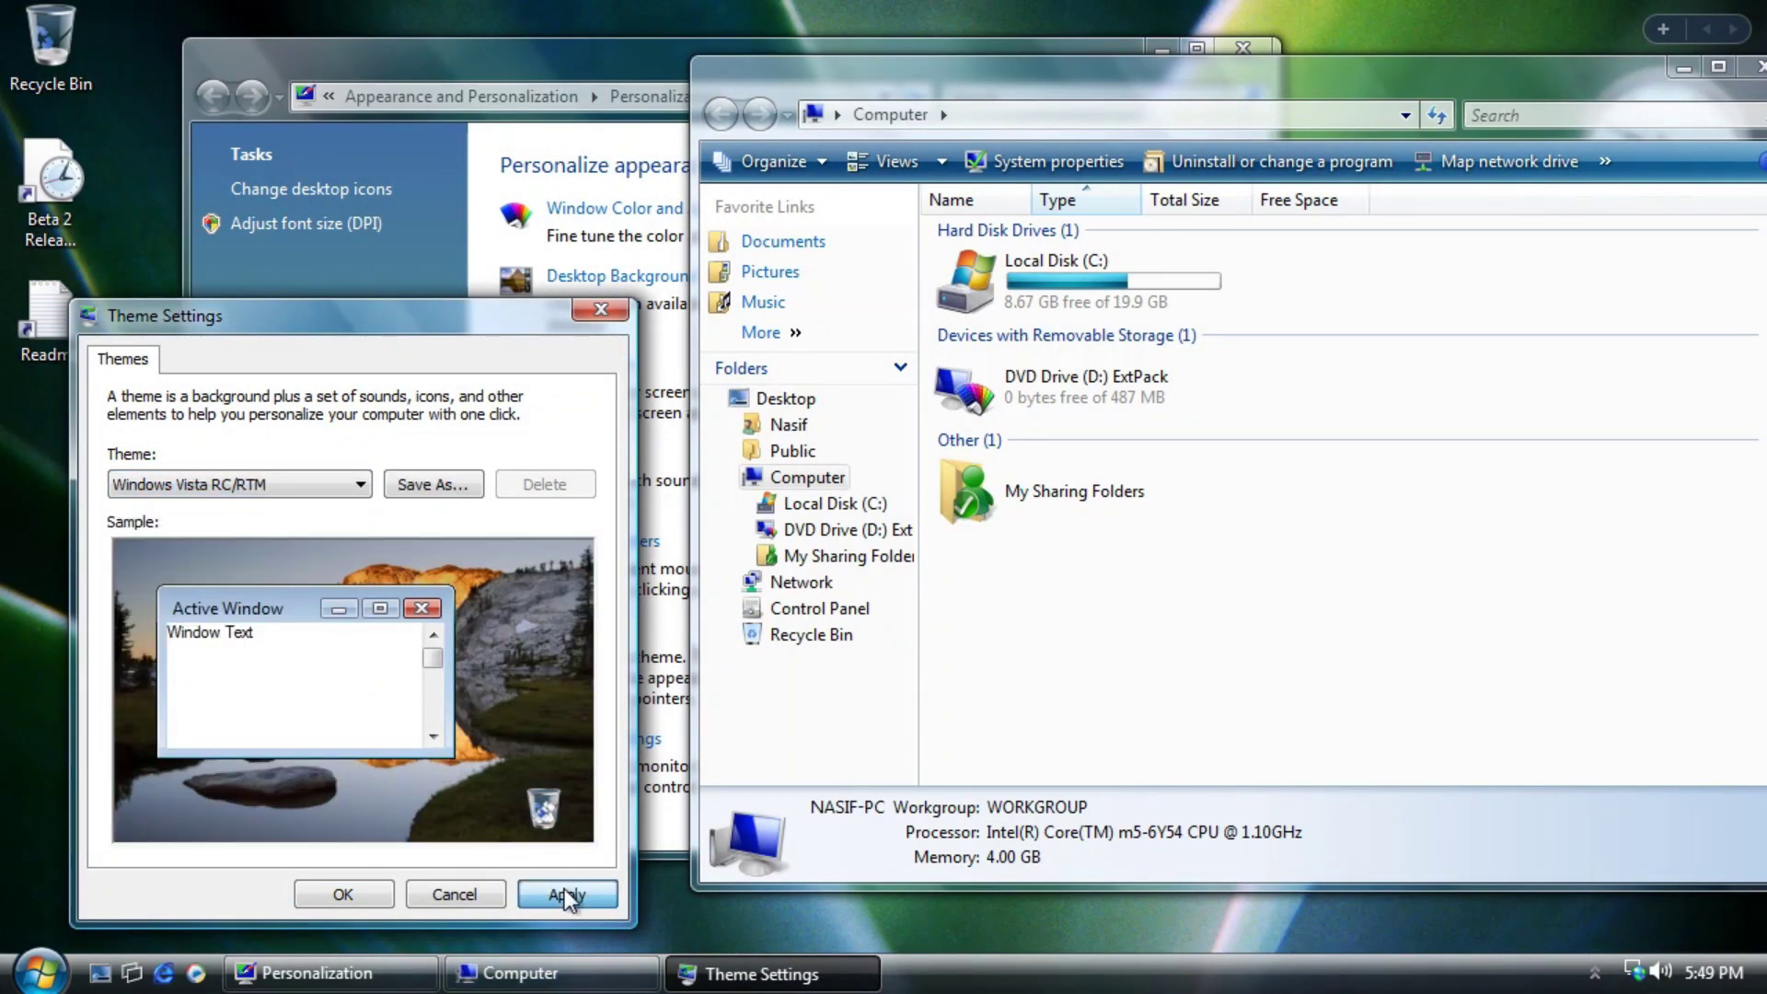
left_click(566, 894)
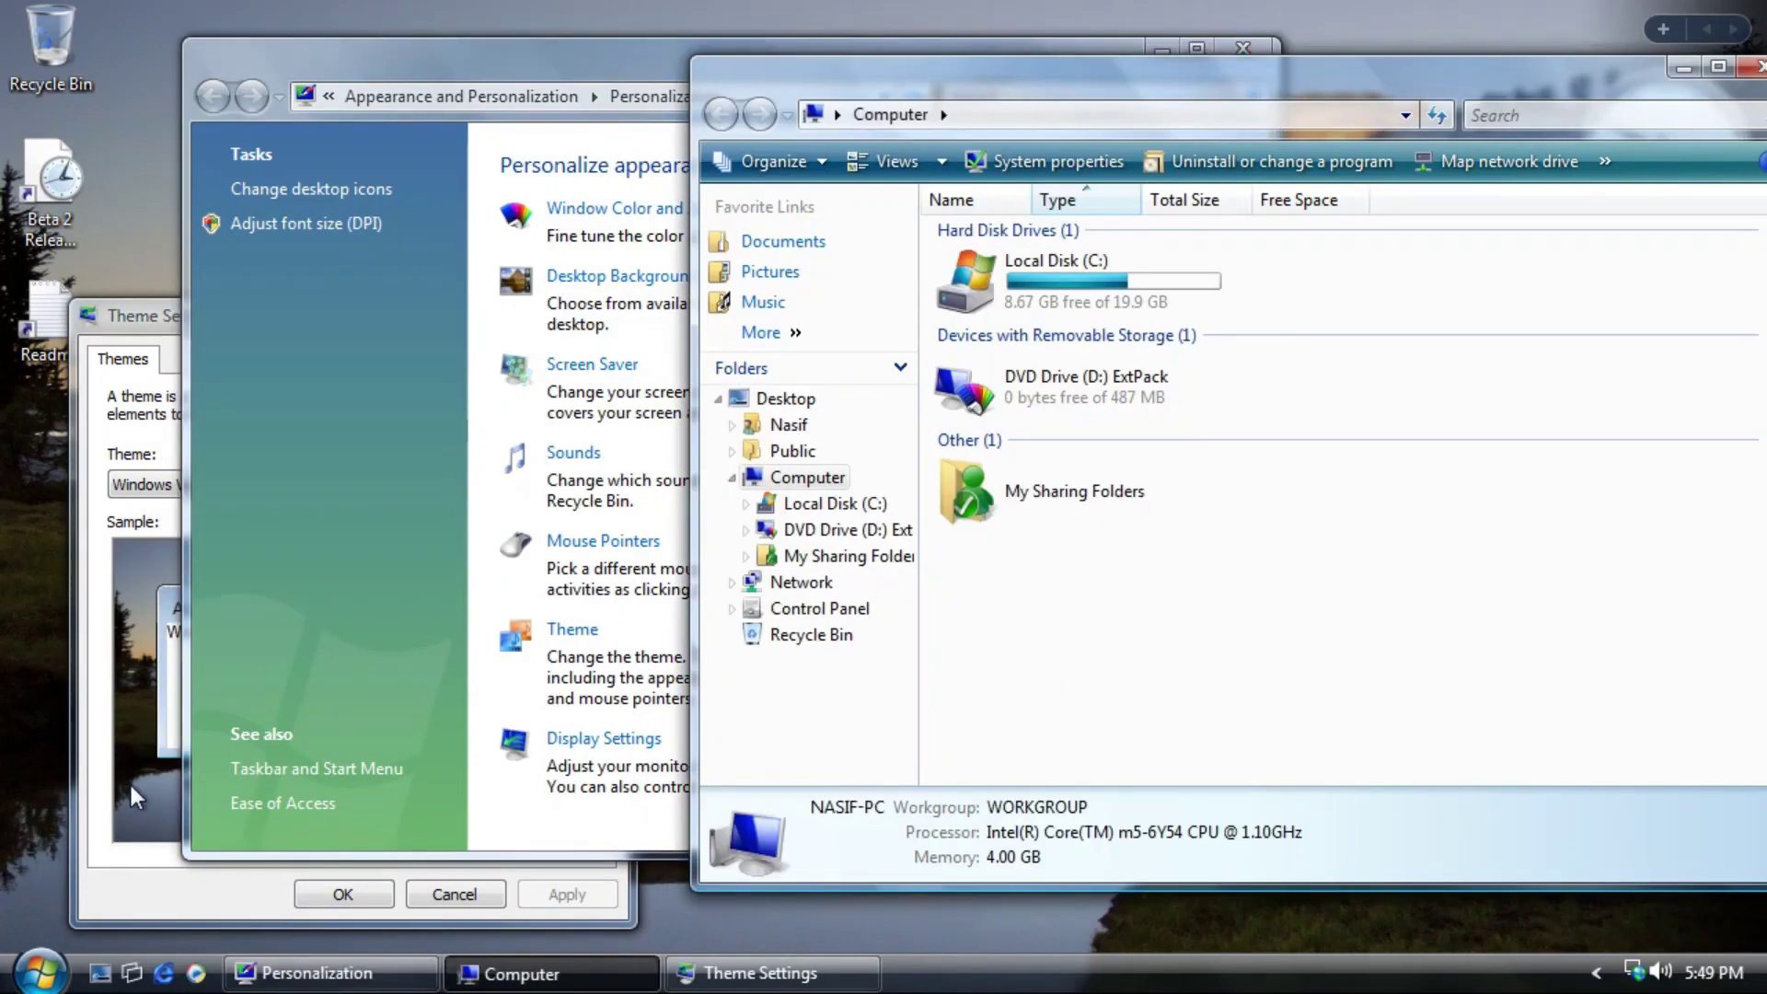
left_click(237, 327)
left_click_drag(236, 327, 865, 135)
Apply the Windows Vista Beta 1 theme and check how the Start menu looks in it.
left_click(865, 292)
left_click(828, 386)
left_click(1194, 702)
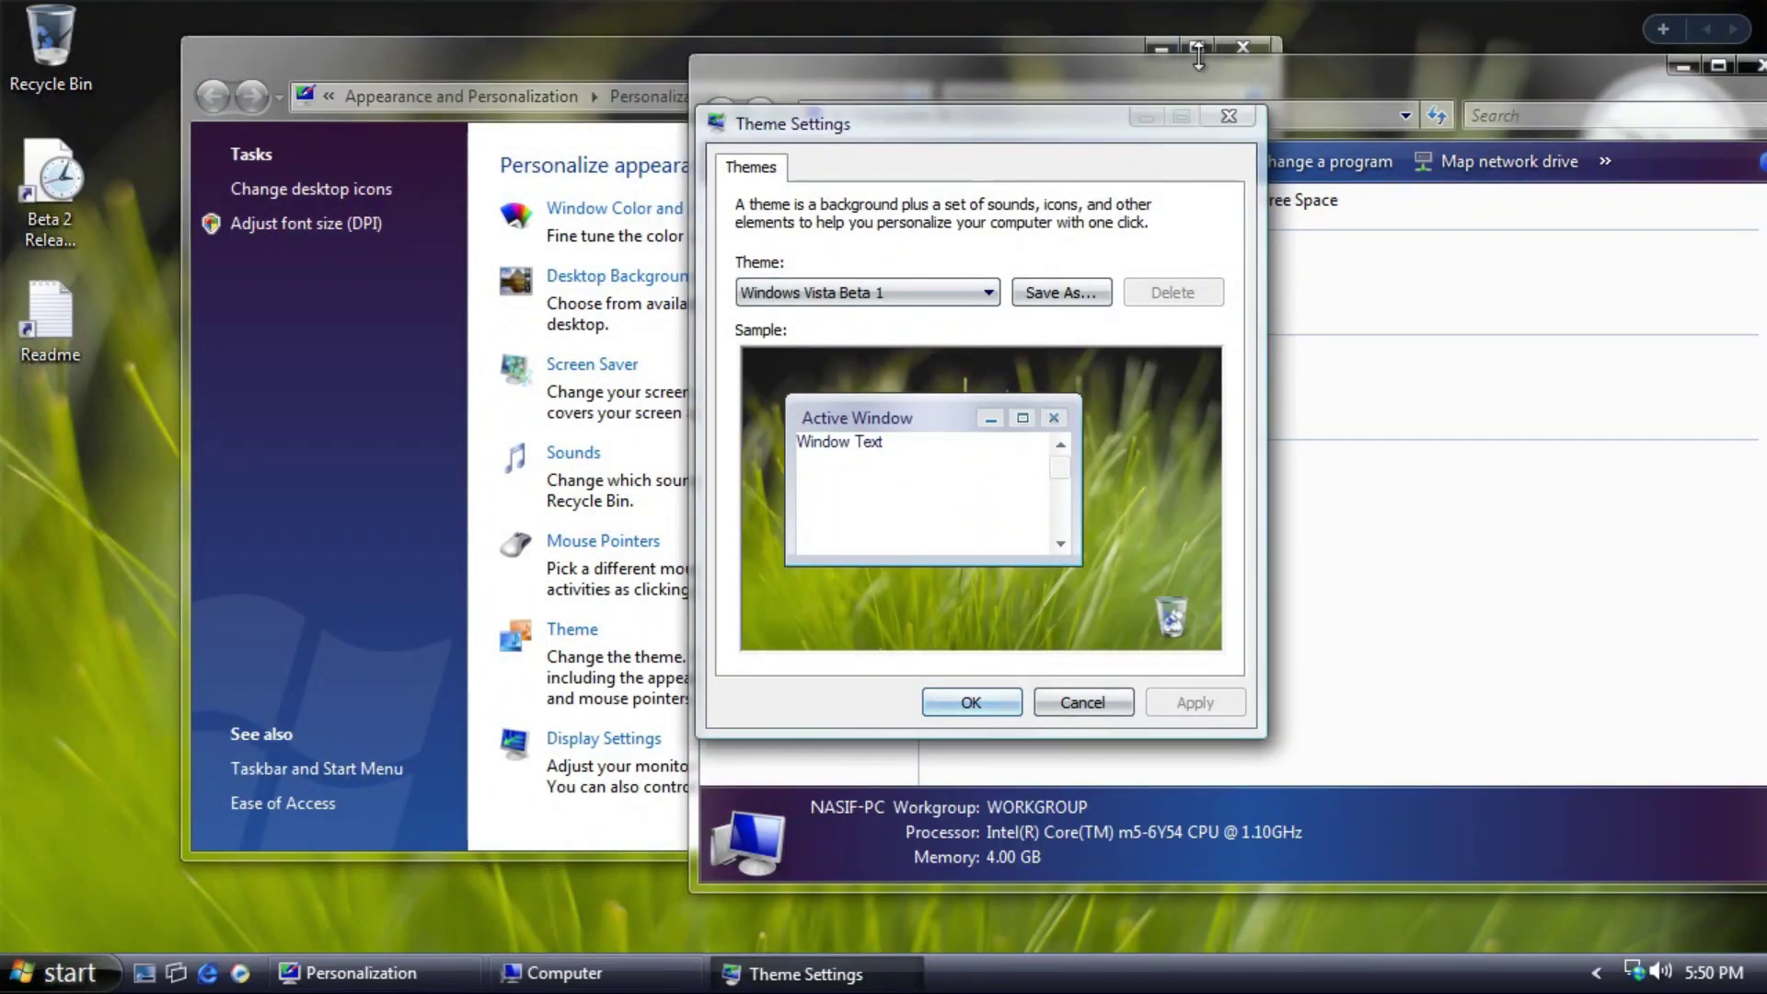
key("super")
Apply the Jade theme and check its Start menu and notification area.
left_click(865, 293)
left_click(829, 407)
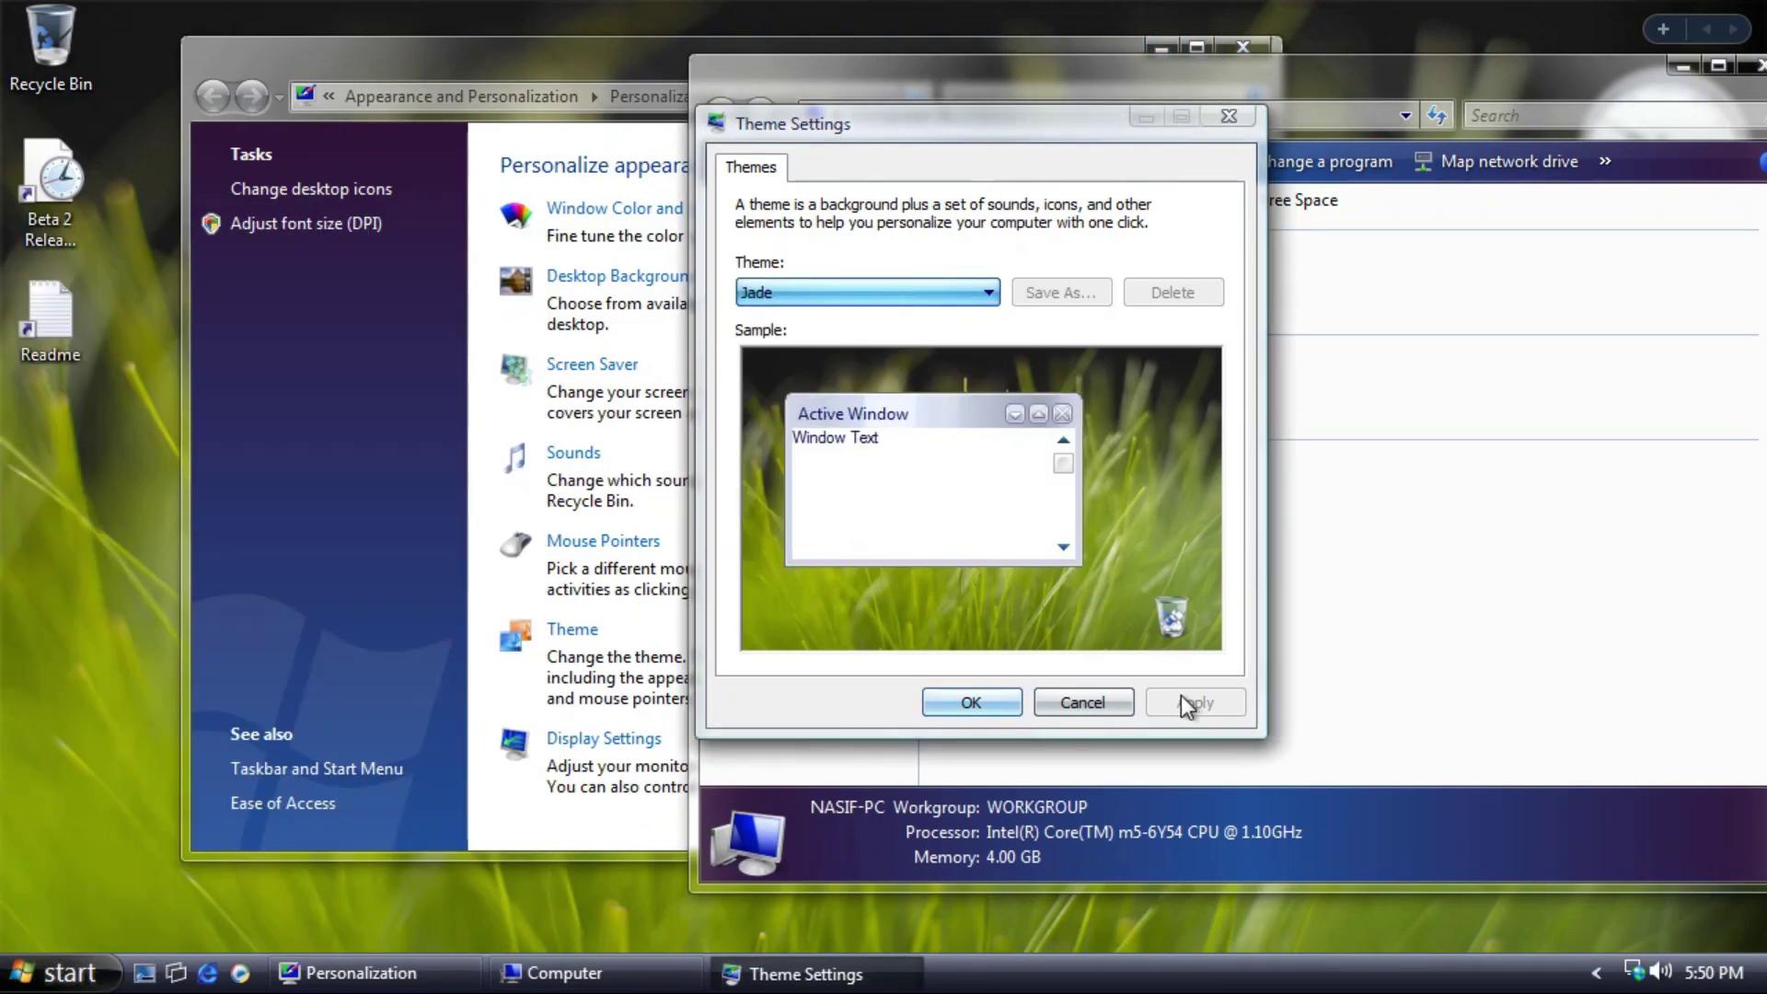
left_click(1182, 700)
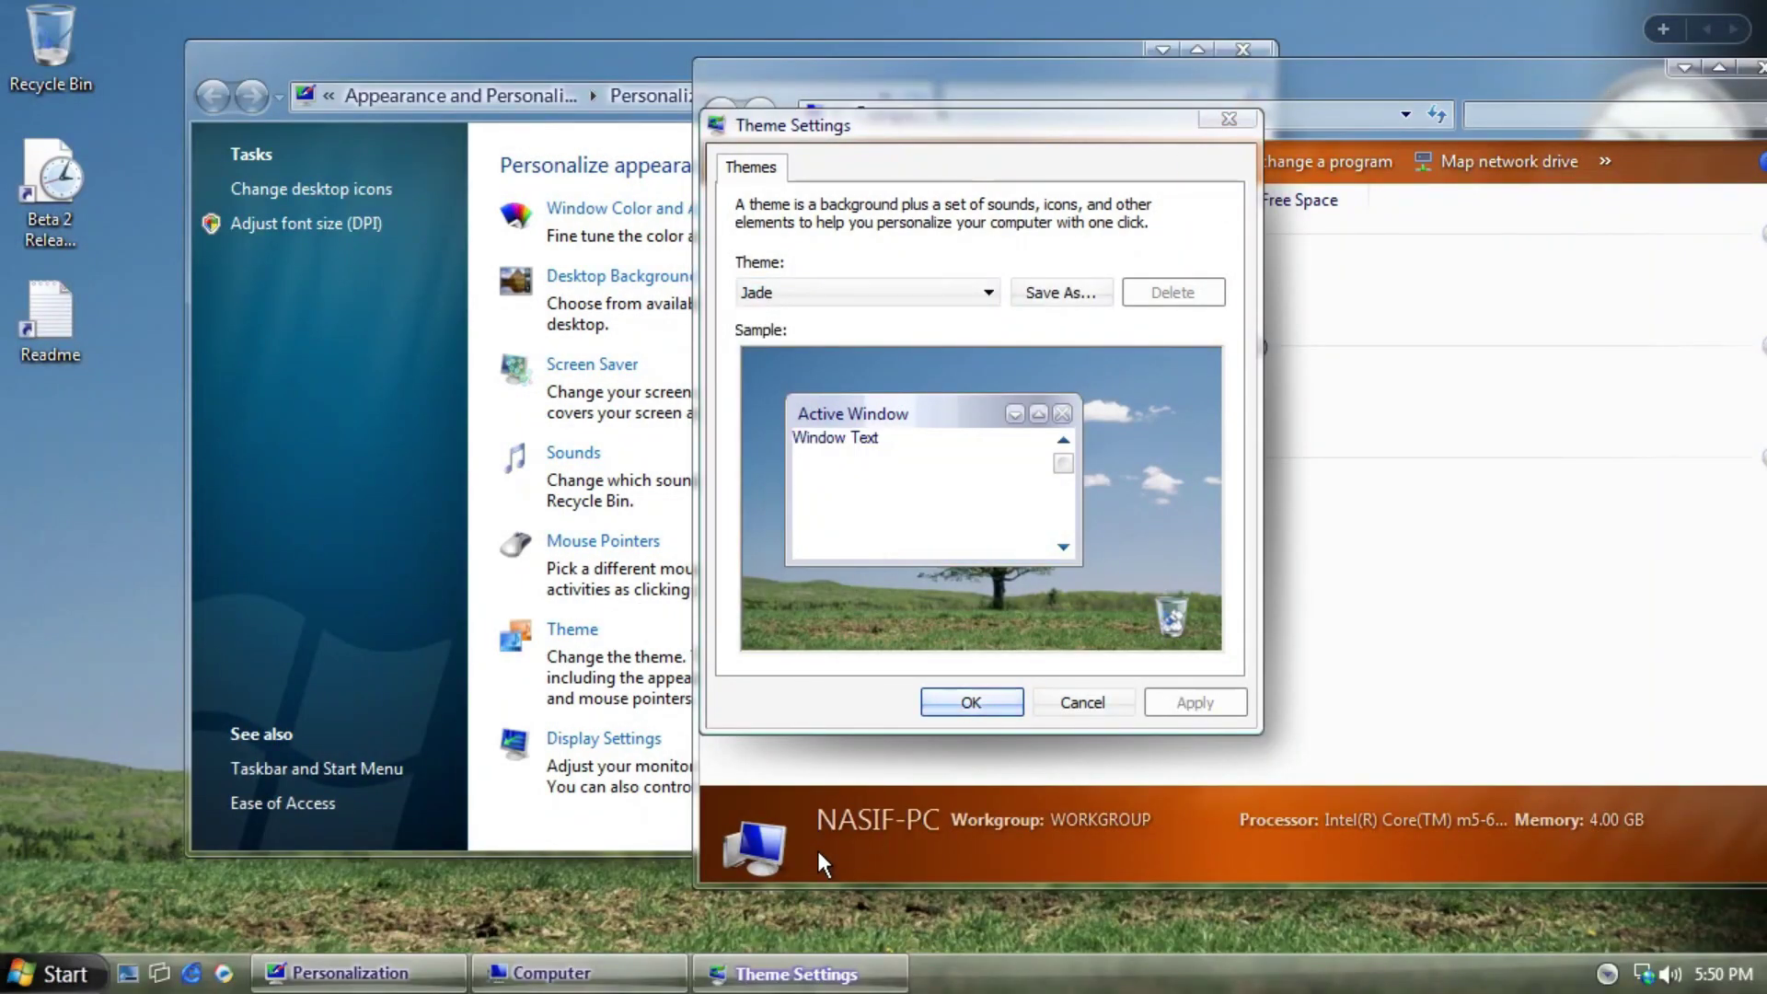
key("super")
key("super")
left_click(1607, 973)
Apply the Aero Royale theme and check how the Start menu looks in it.
left_click(988, 291)
left_click(791, 483)
left_click(1200, 710)
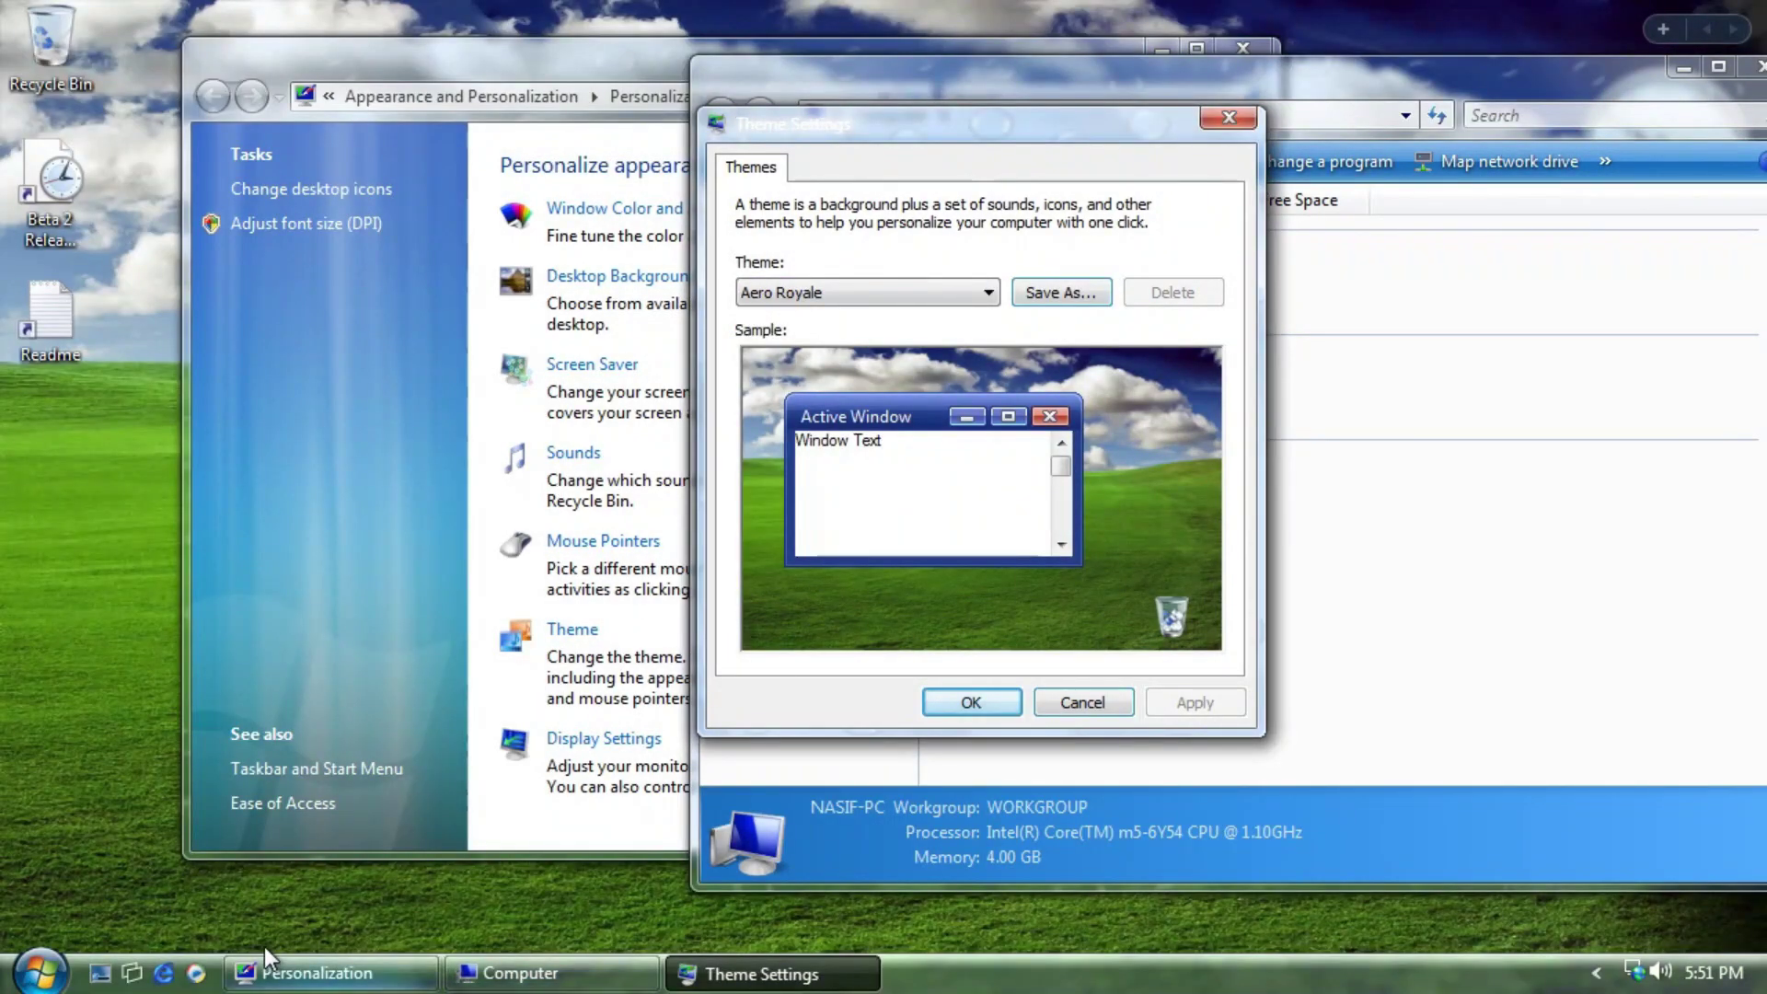
key("super")
left_click(1034, 151)
Apply the Plex theme, move the Theme Settings dialog, and check the Start menu's look.
left_click(842, 293)
left_click(837, 456)
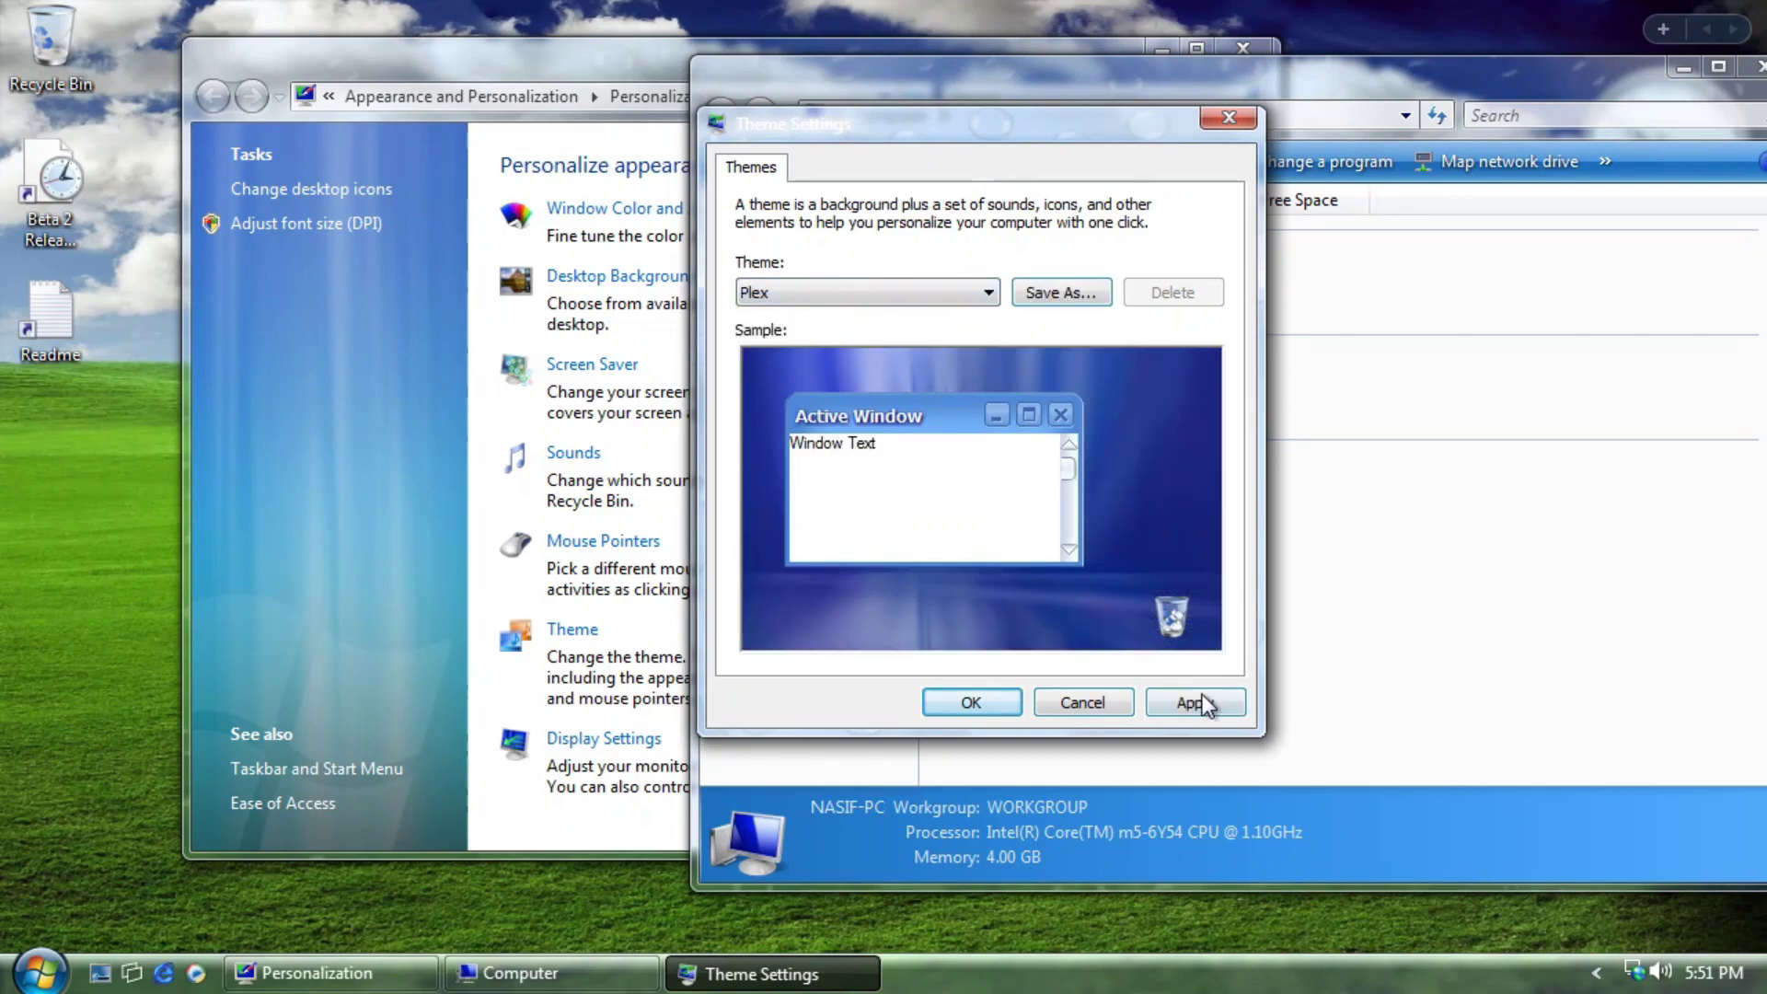
left_click(1205, 704)
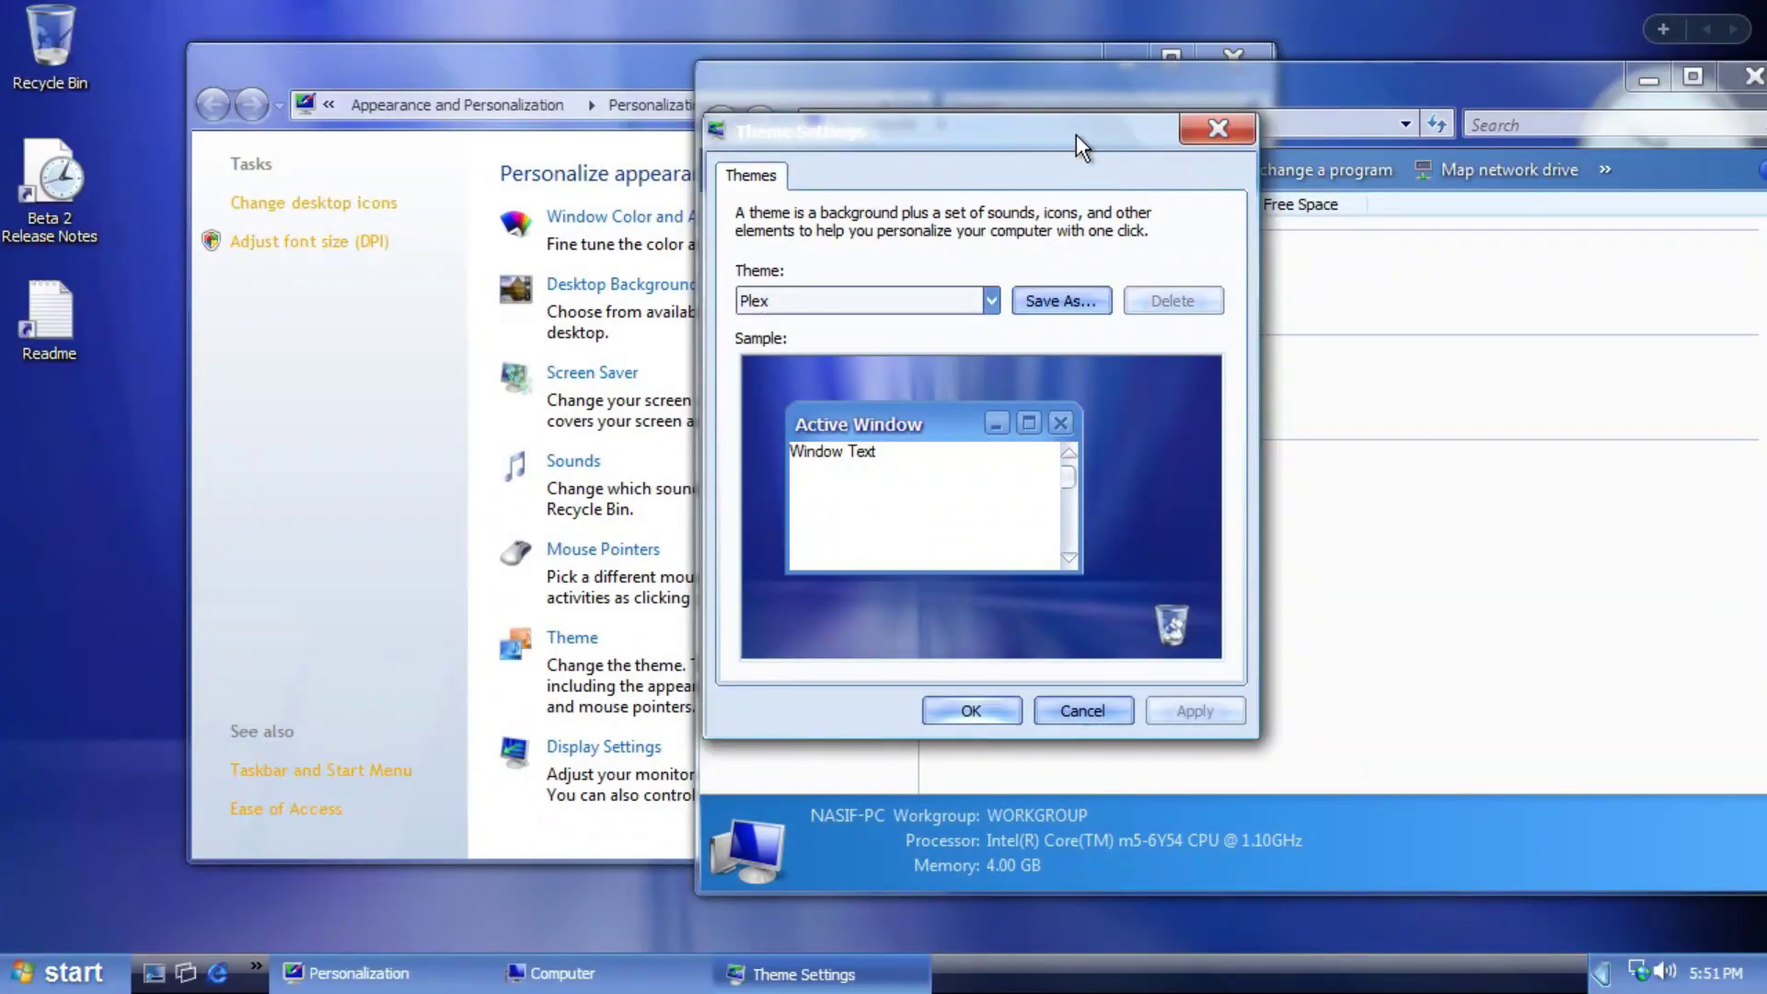
left_click_drag(1075, 134, 950, 192)
key("super")
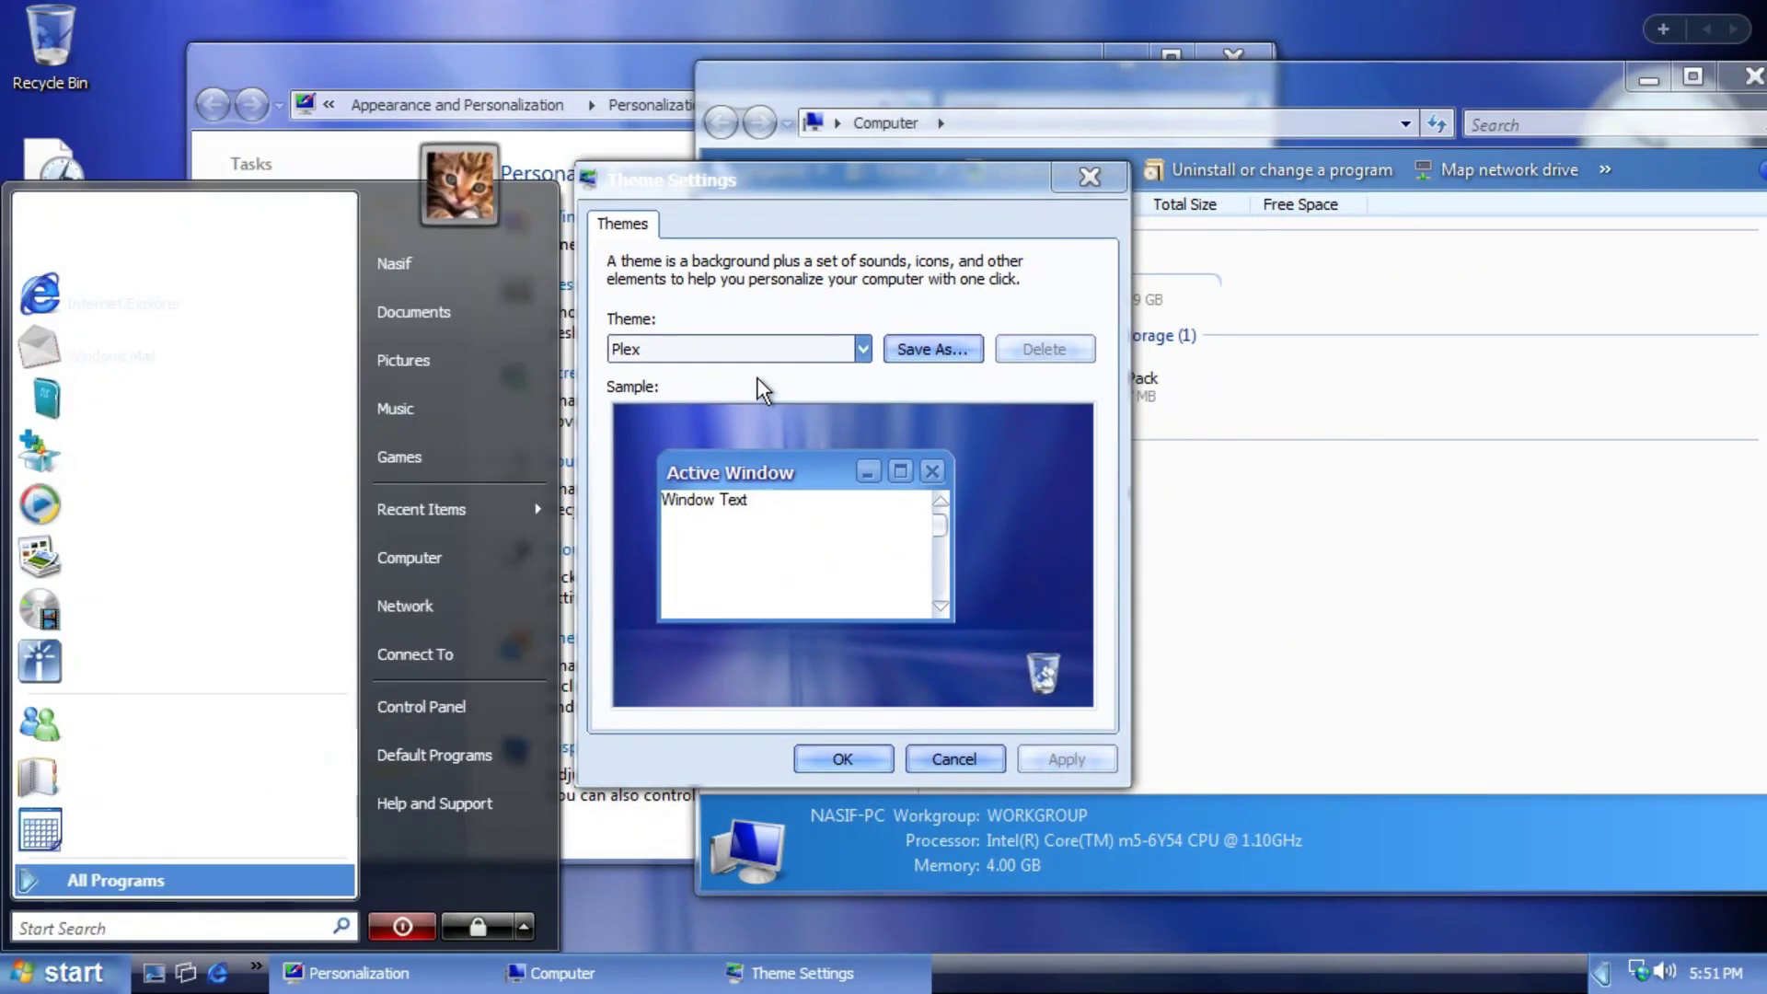
Switch back to the Windows Vista theme with the mountain lake background and close the theme settings.
left_click(764, 349)
left_click(736, 405)
left_click(865, 757)
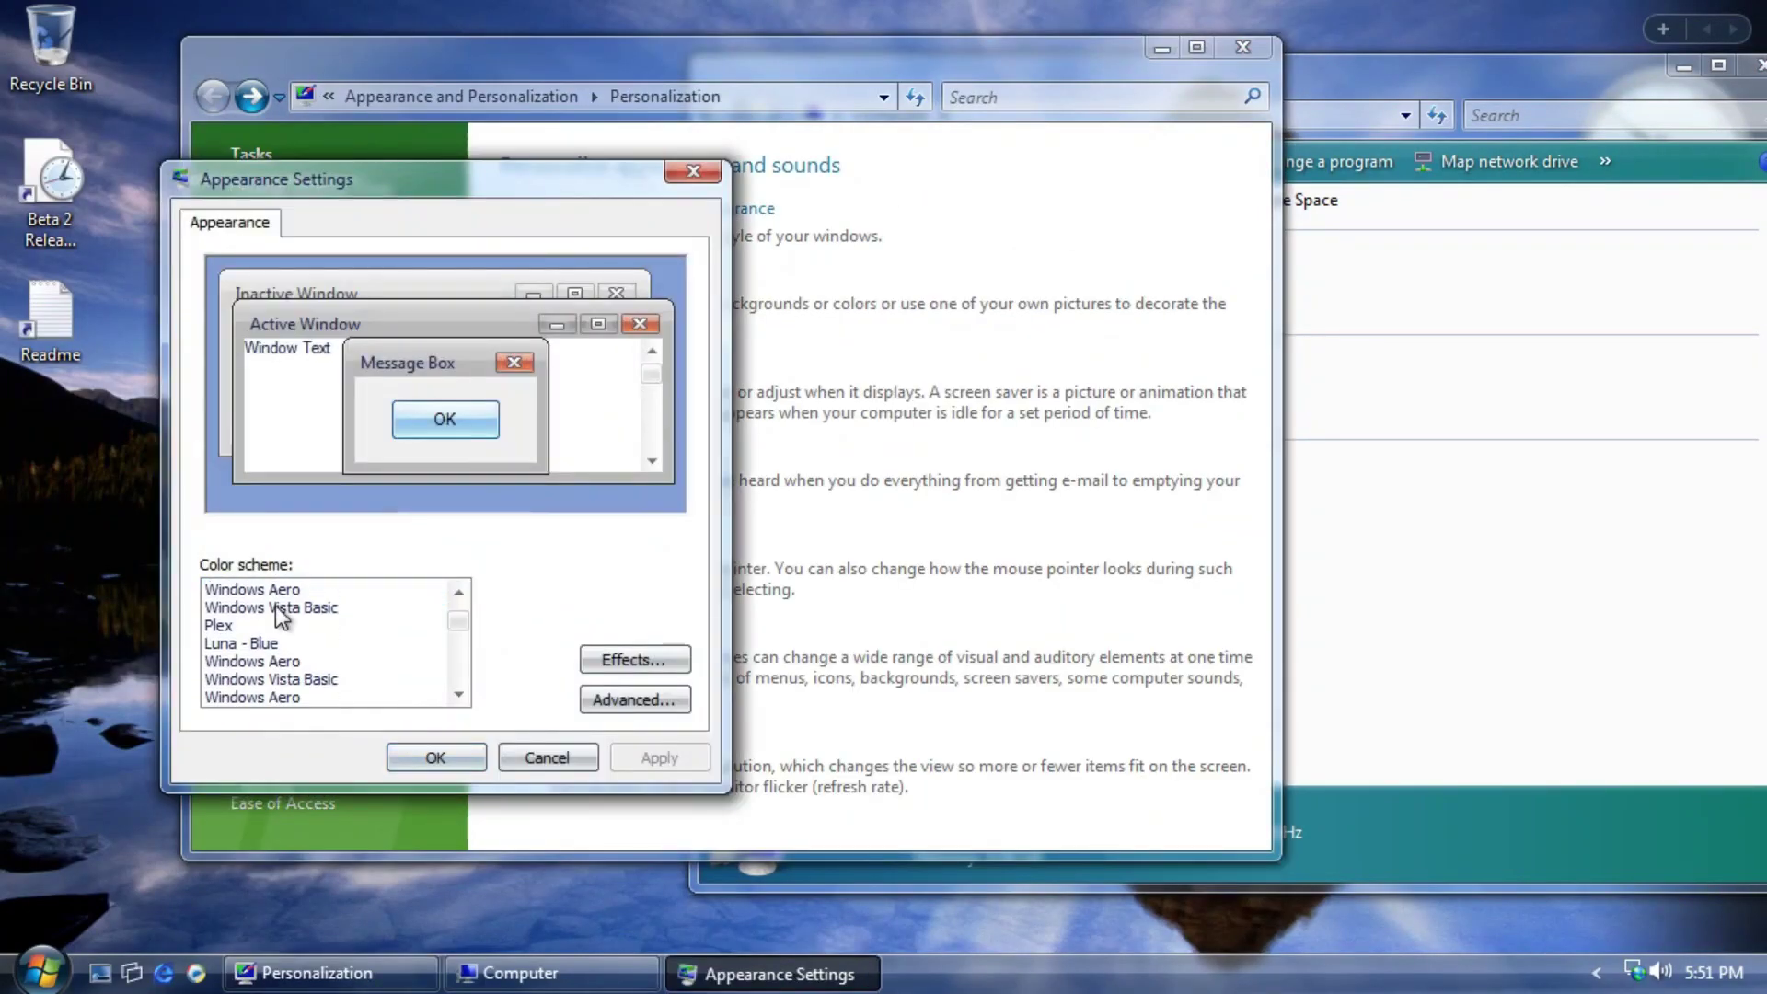
Set the color scheme to Windows Vista Basic in the appearance settings.
left_click(274, 606)
left_click(438, 758)
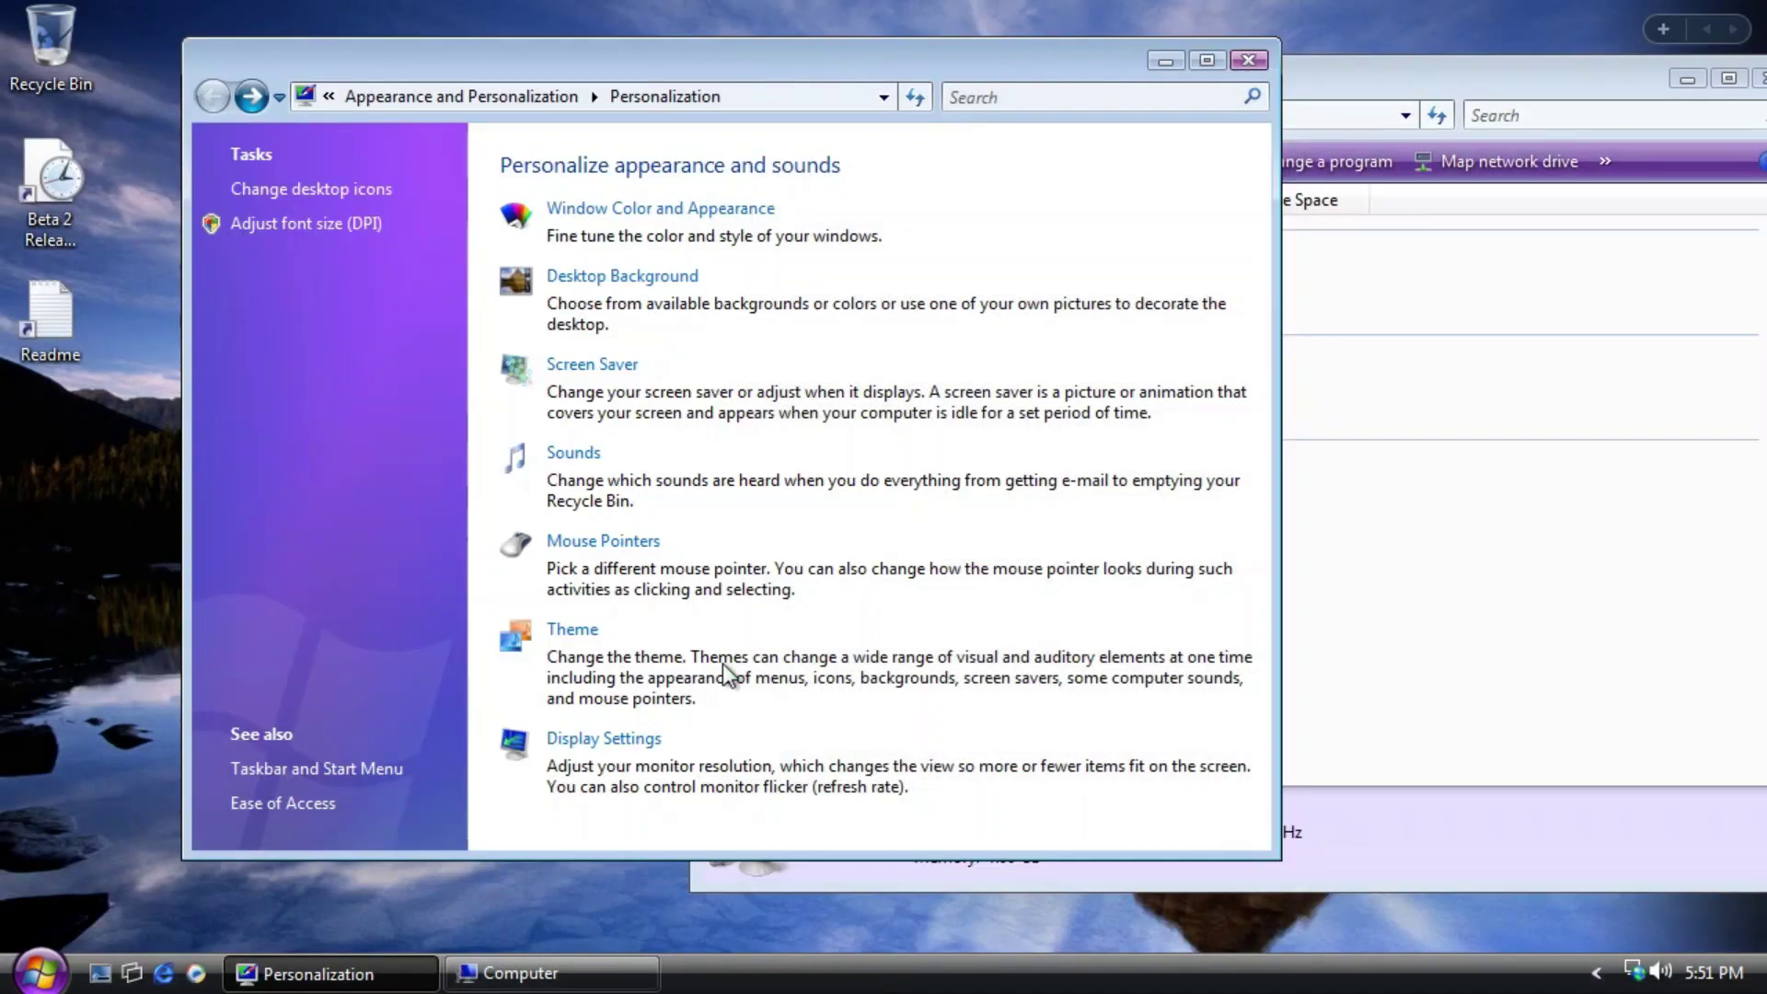
Reopen the theme settings and reapply the Windows Vista theme.
left_click(573, 628)
left_click(461, 406)
left_click(368, 441)
left_click(718, 820)
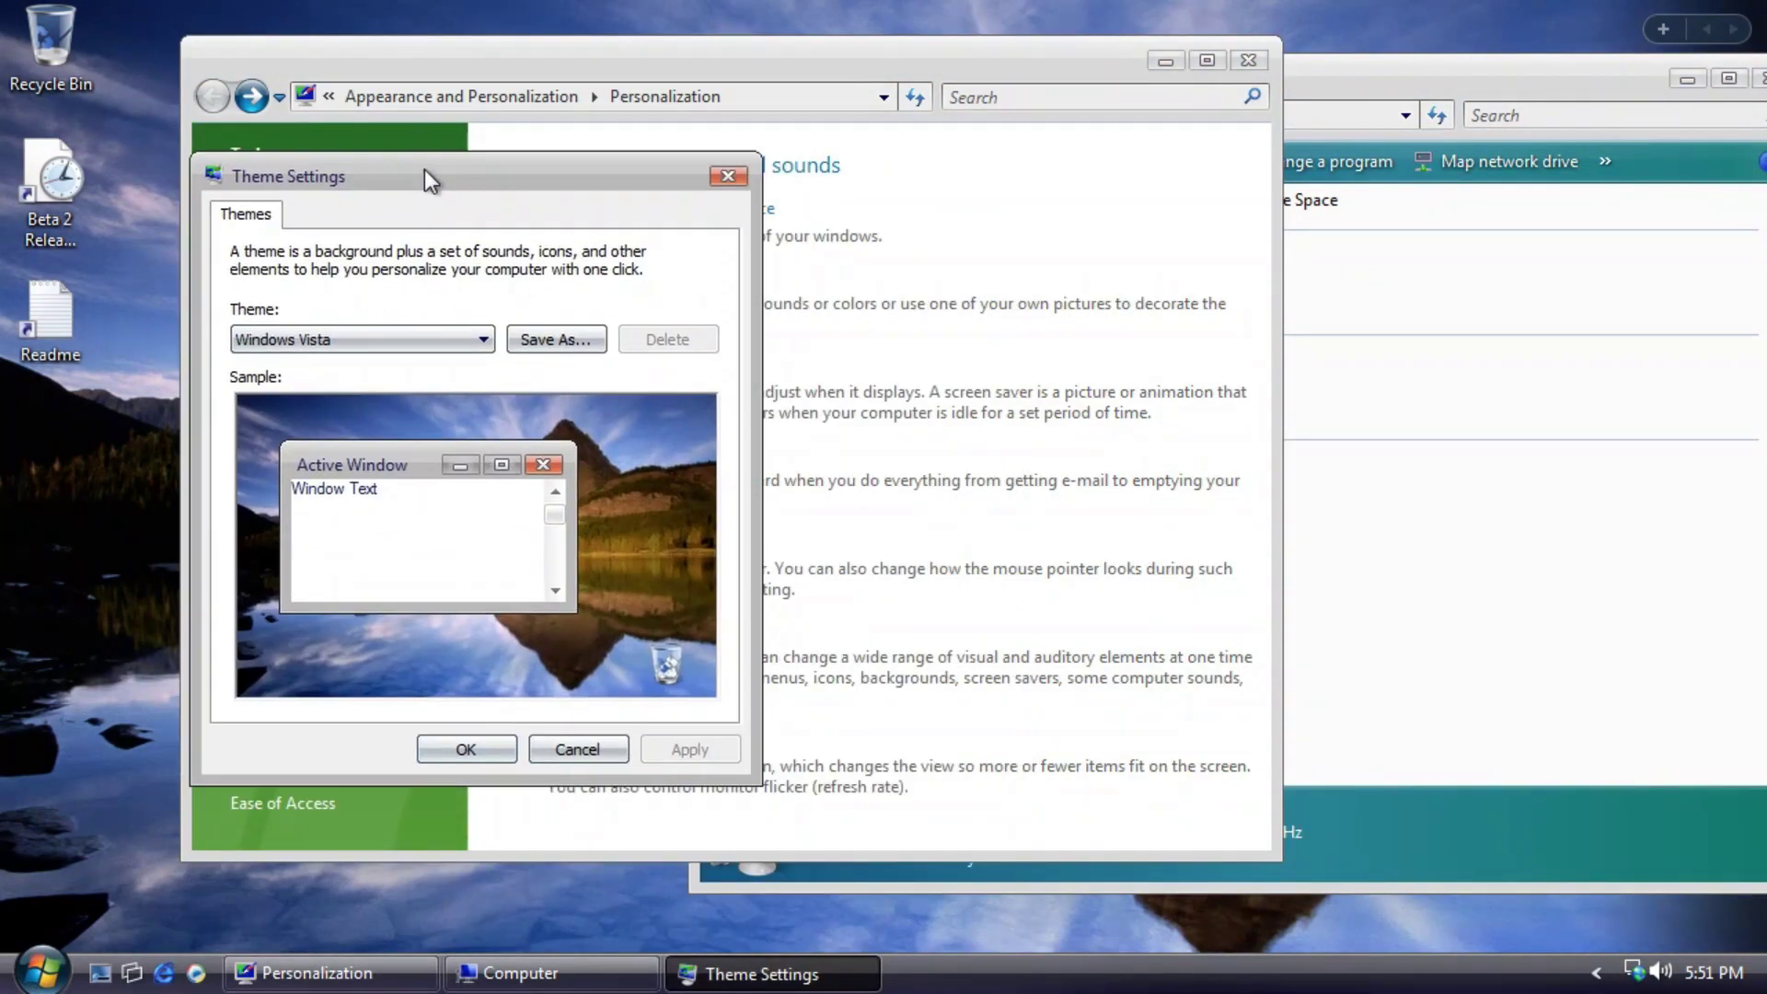
Move the Theme Settings dialog over the Computer window and apply the Longhorn 5048 theme.
left_click_drag(423, 170, 1080, 146)
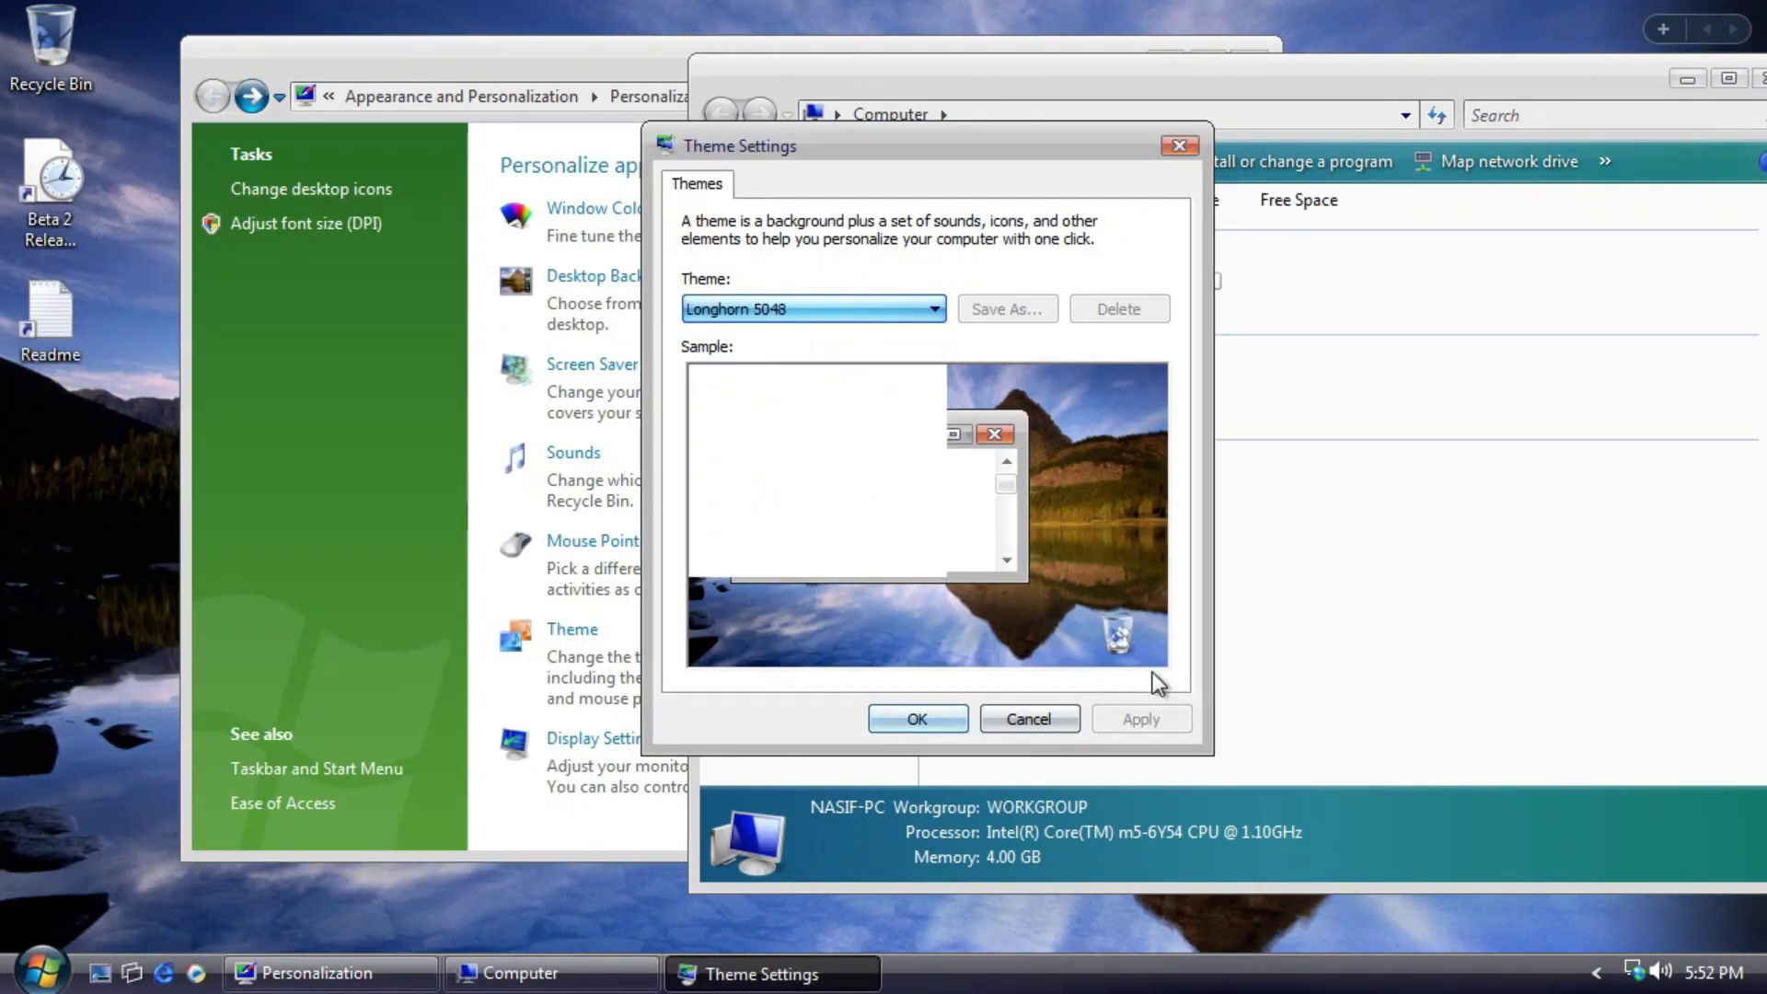
left_click(1131, 720)
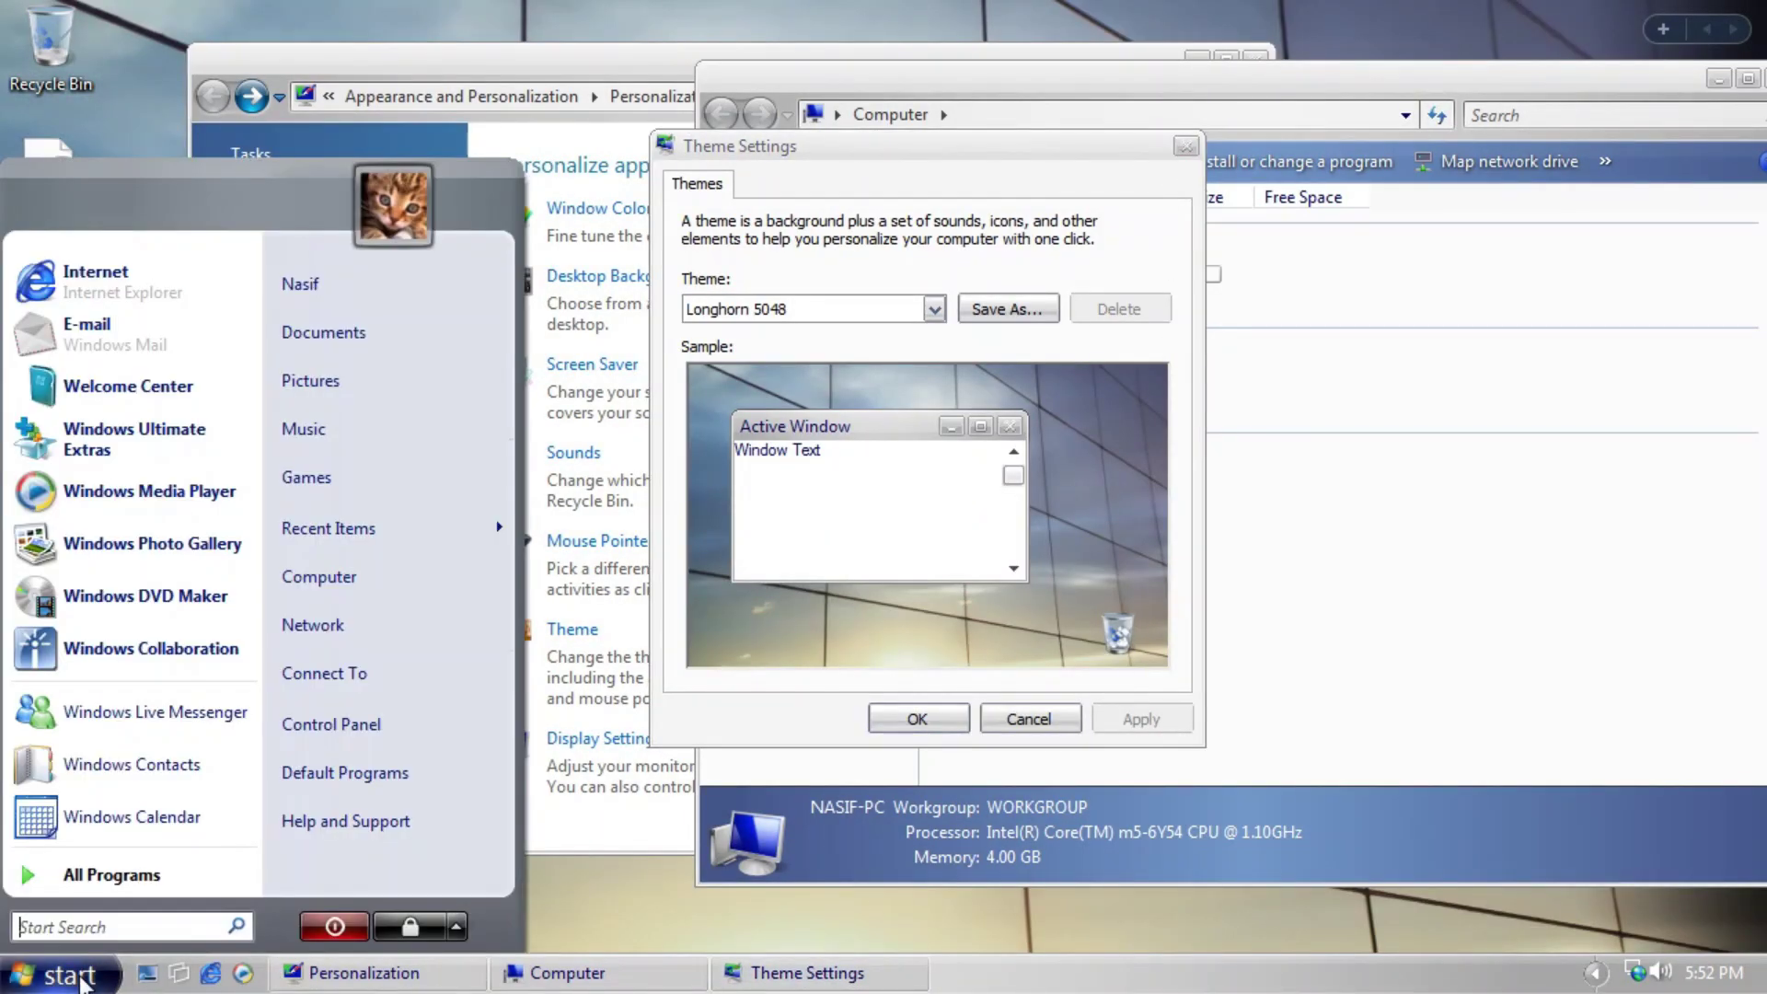
Apply the Windows 7 Build 6519 theme, followed by the Windows Vista RC/RTM theme.
left_click(934, 308)
left_click(791, 381)
left_click(1125, 717)
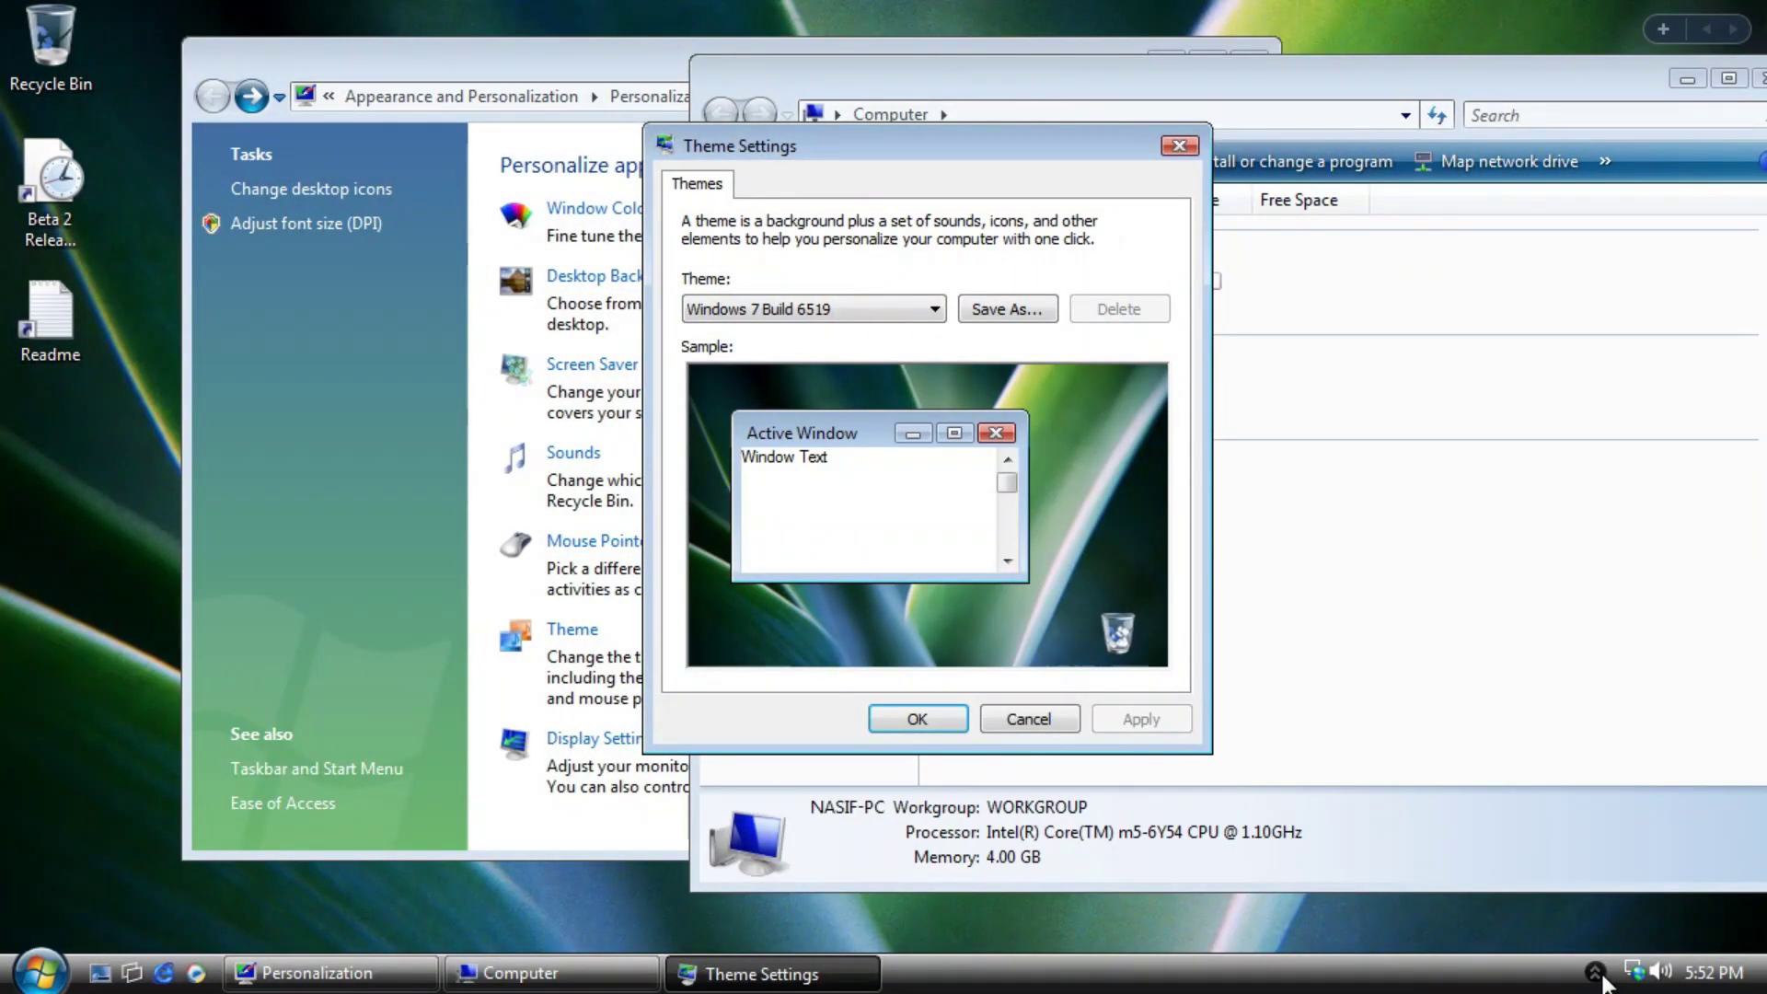
left_click(934, 308)
left_click(961, 426)
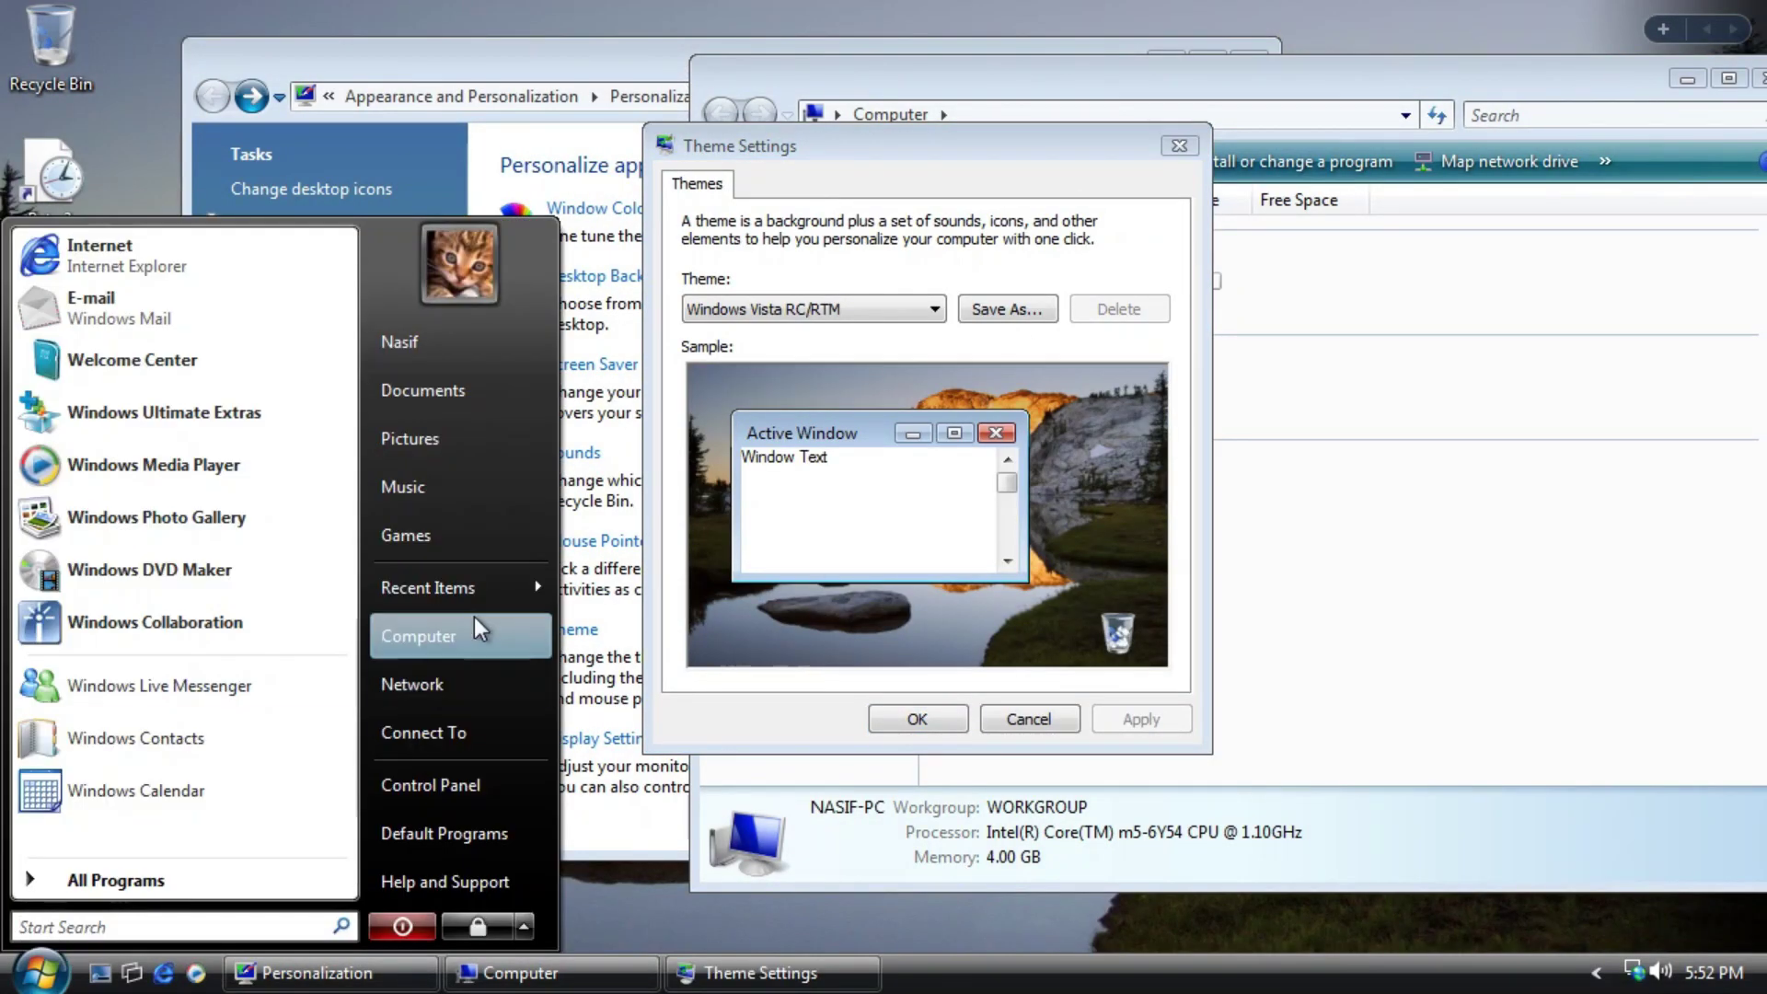
Apply the Windows Vista Beta 1 theme, bring the Computer window fully into view, and return to Theme Settings.
key("Up")
left_click(1125, 719)
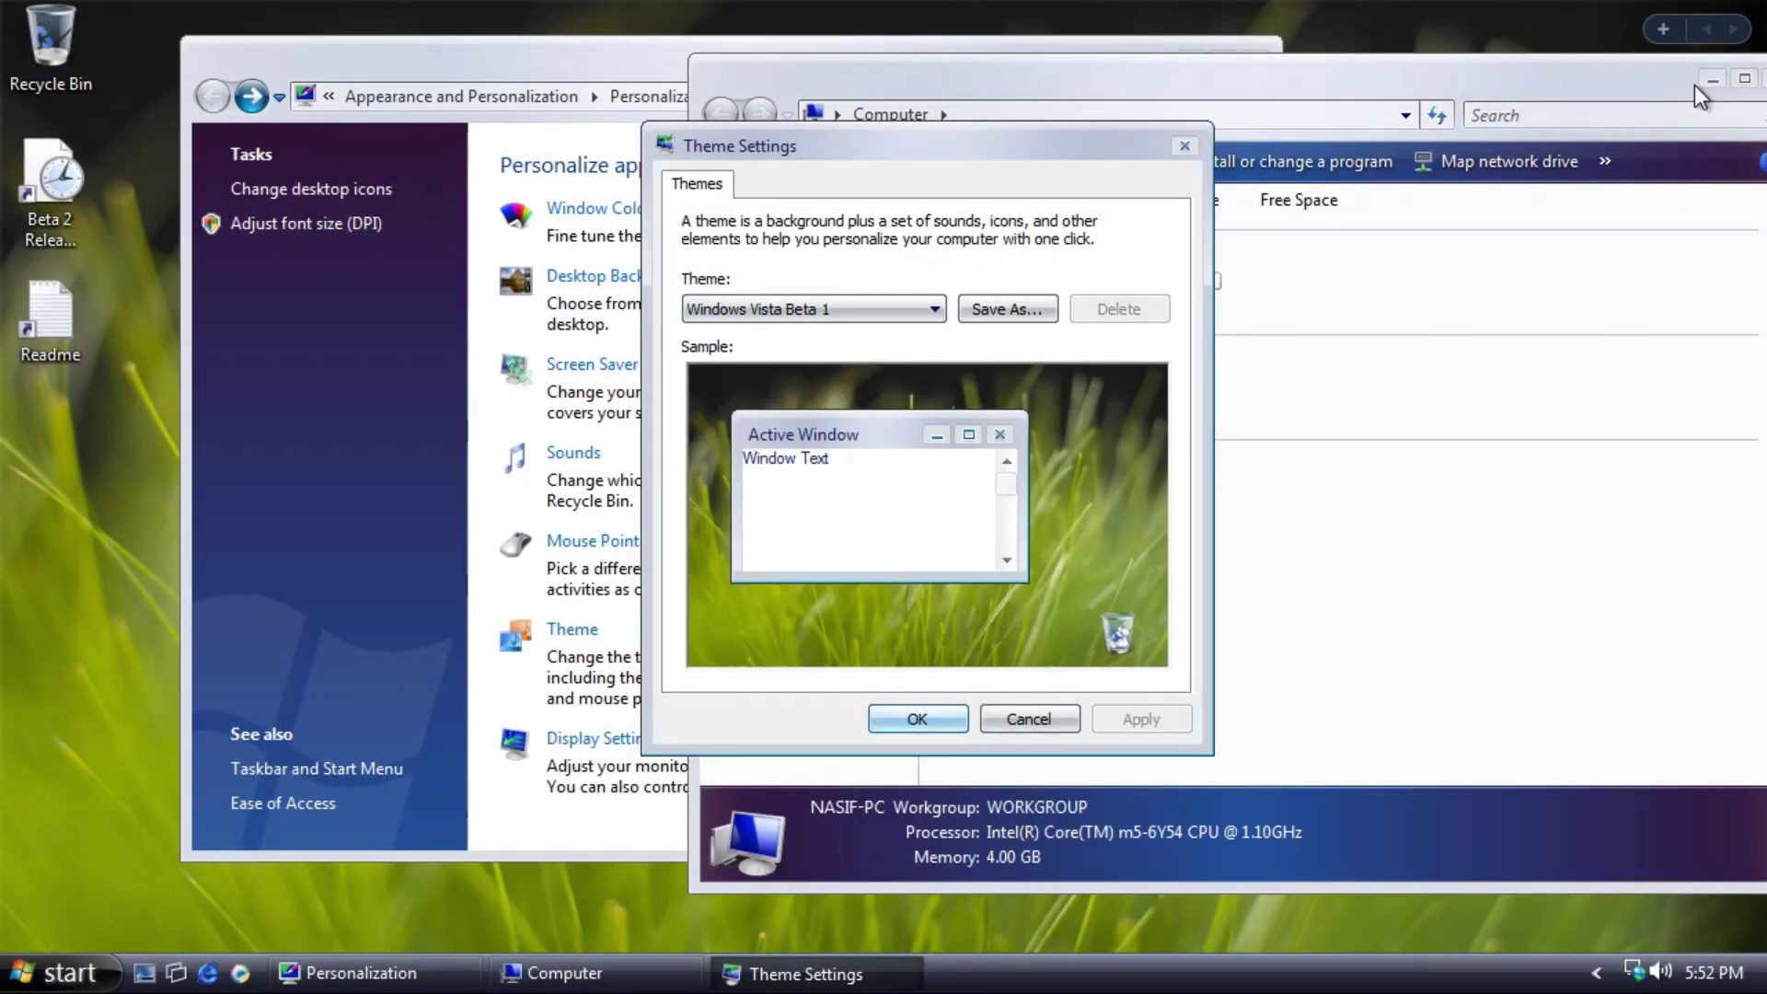
left_click(1694, 84)
left_click(804, 973)
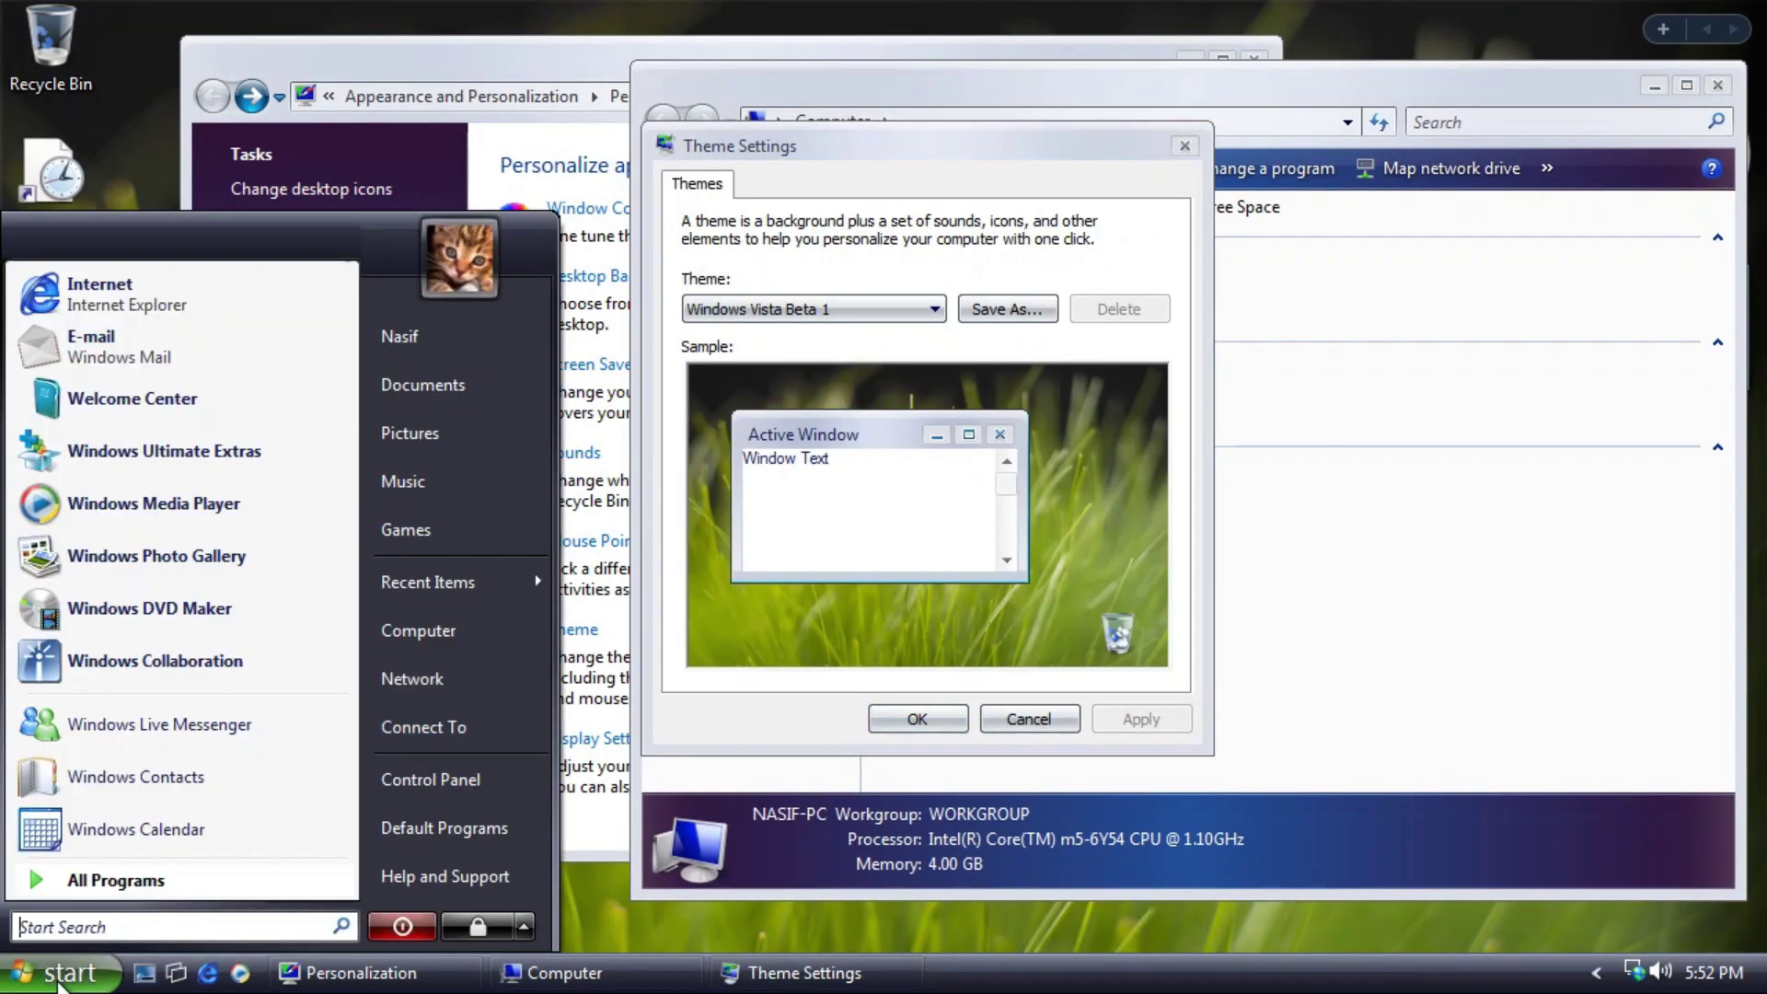
Apply the Jade theme, followed by the Windows XP theme.
left_click(935, 308)
left_click(810, 561)
left_click(1133, 718)
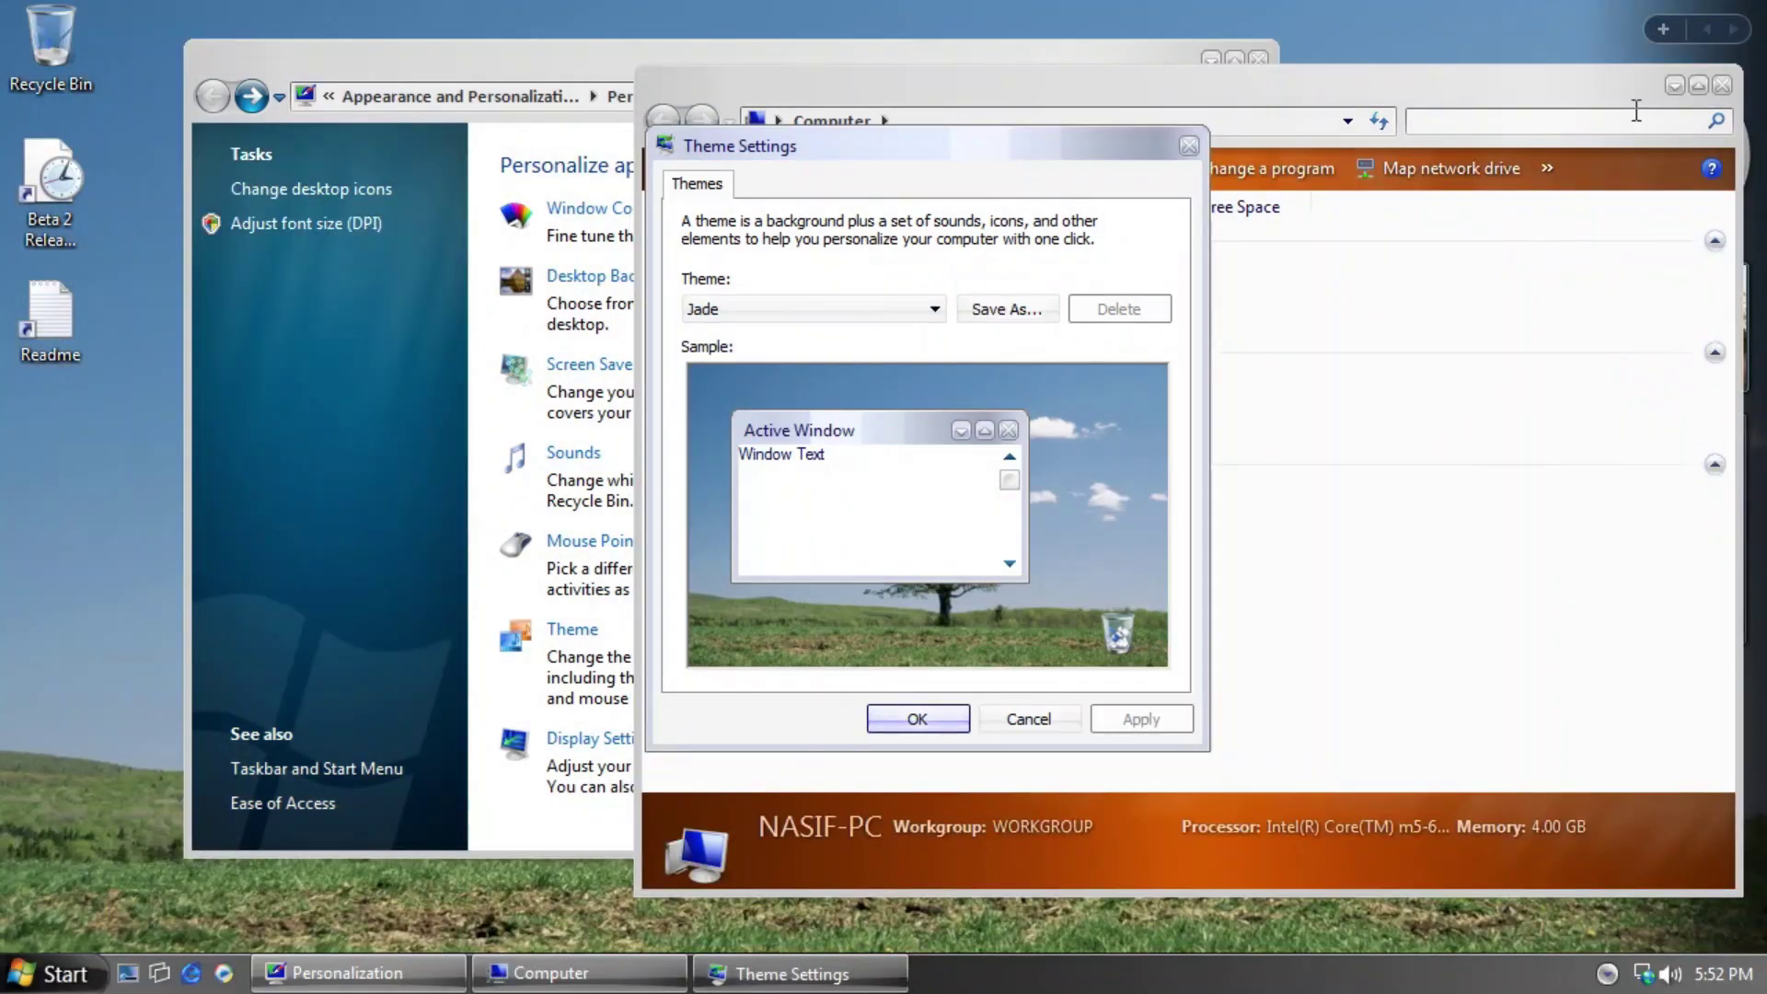
left_click(934, 308)
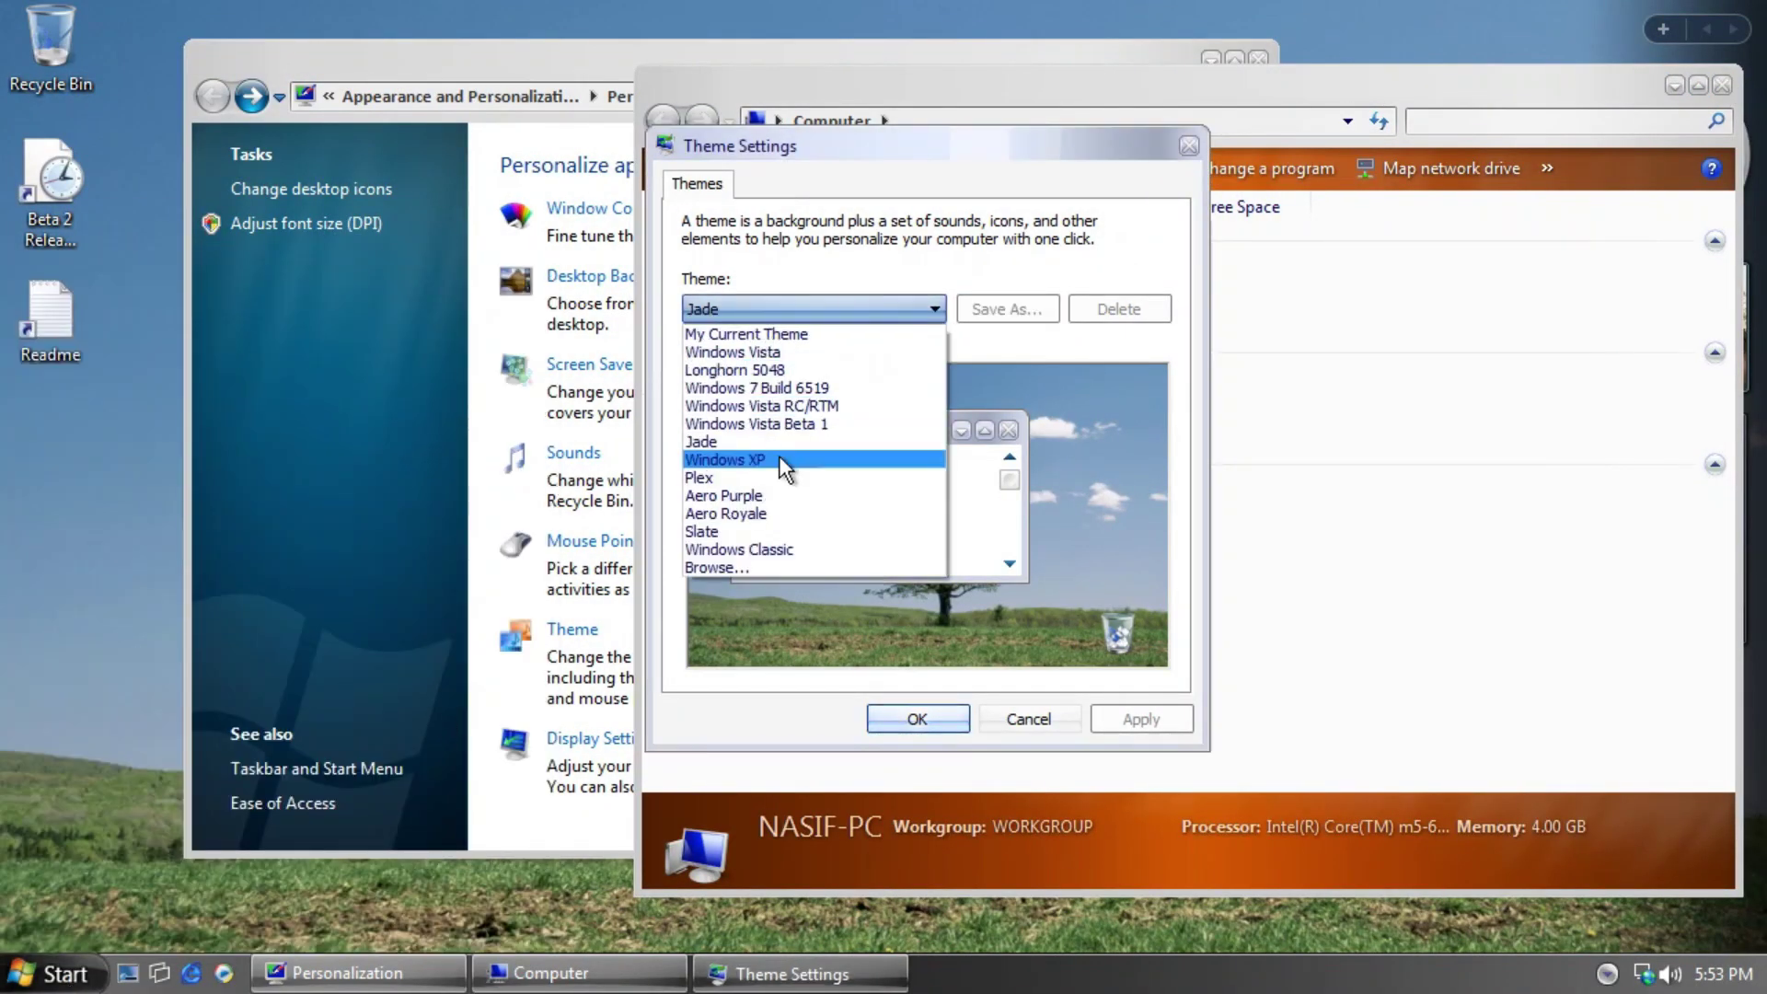
left_click(778, 457)
left_click(1139, 718)
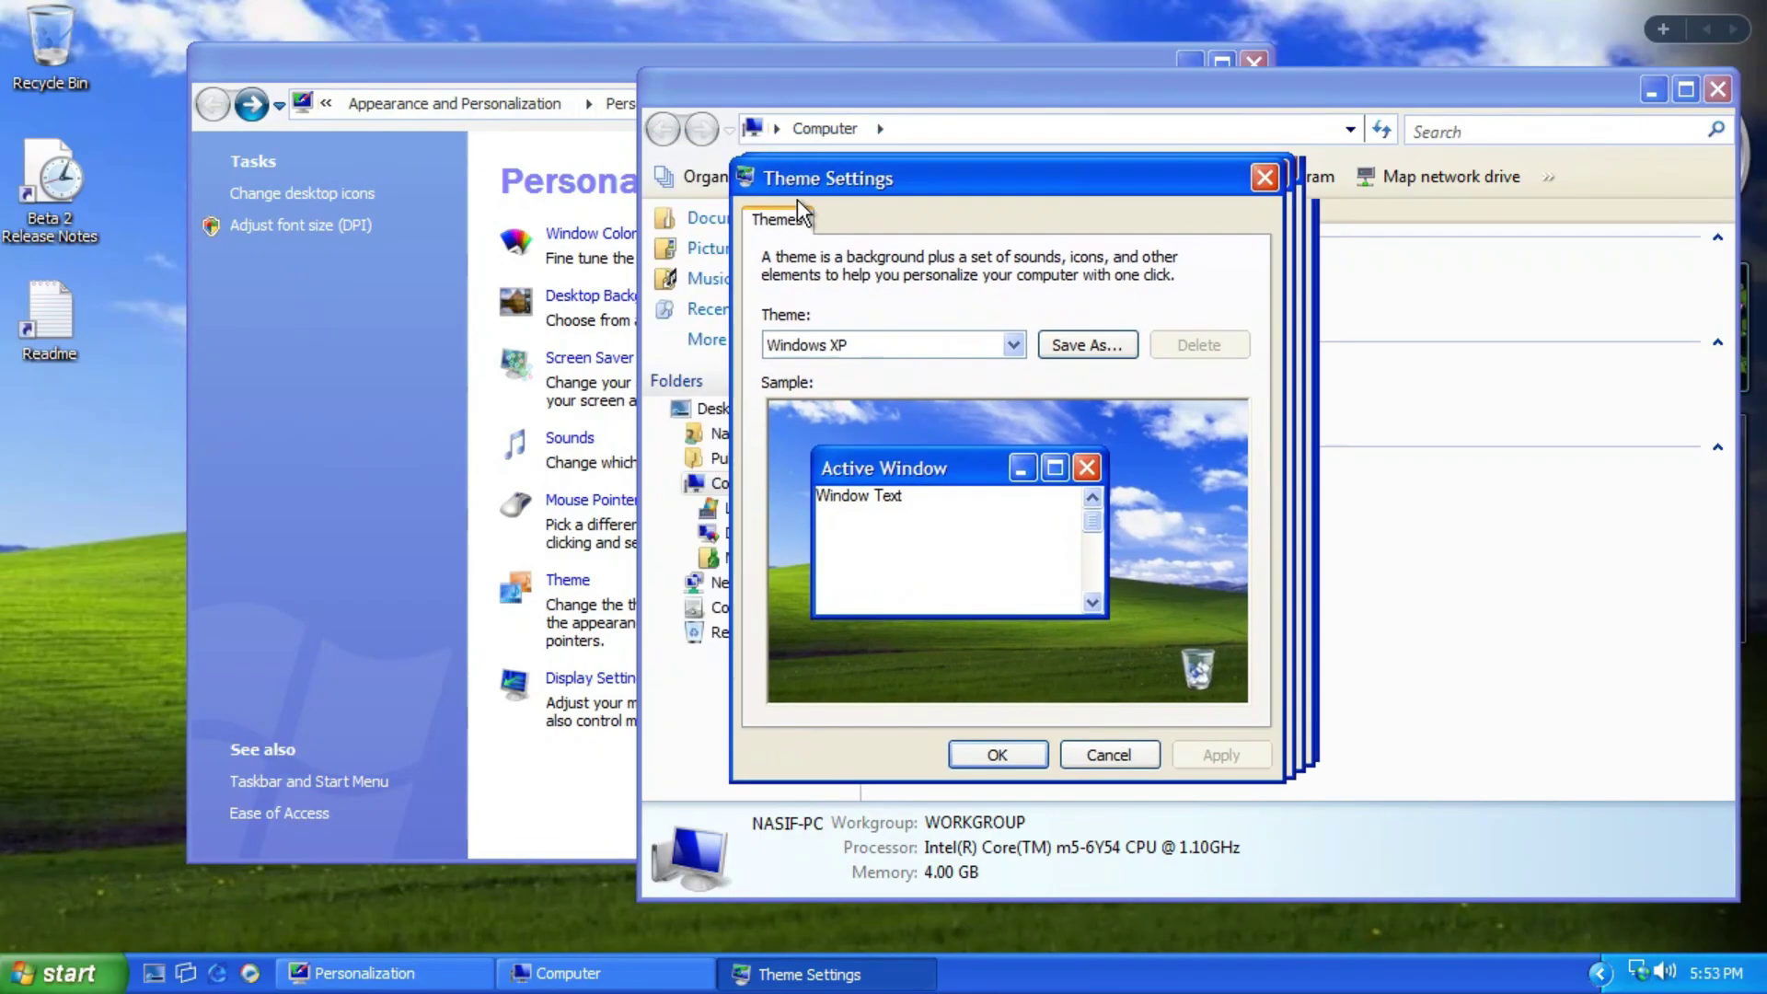
Switch the desktop from Windows XP to the Plex theme.
left_click(907, 324)
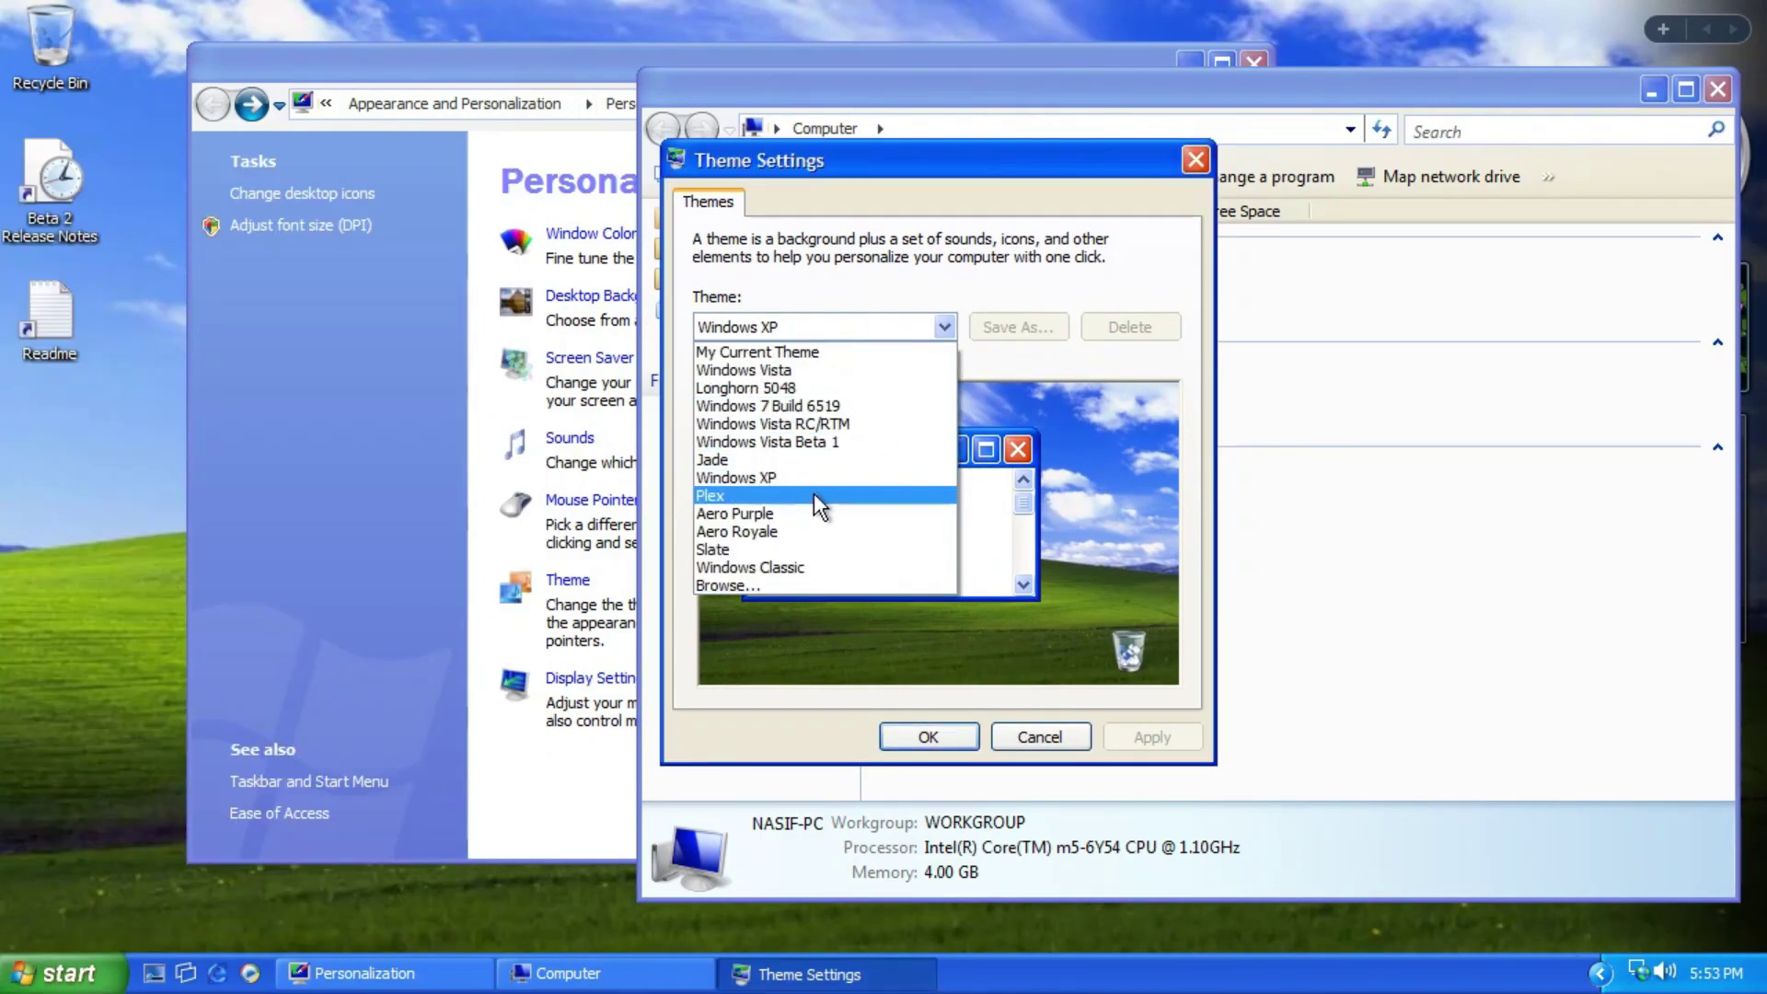
left_click(755, 548)
left_click(1153, 736)
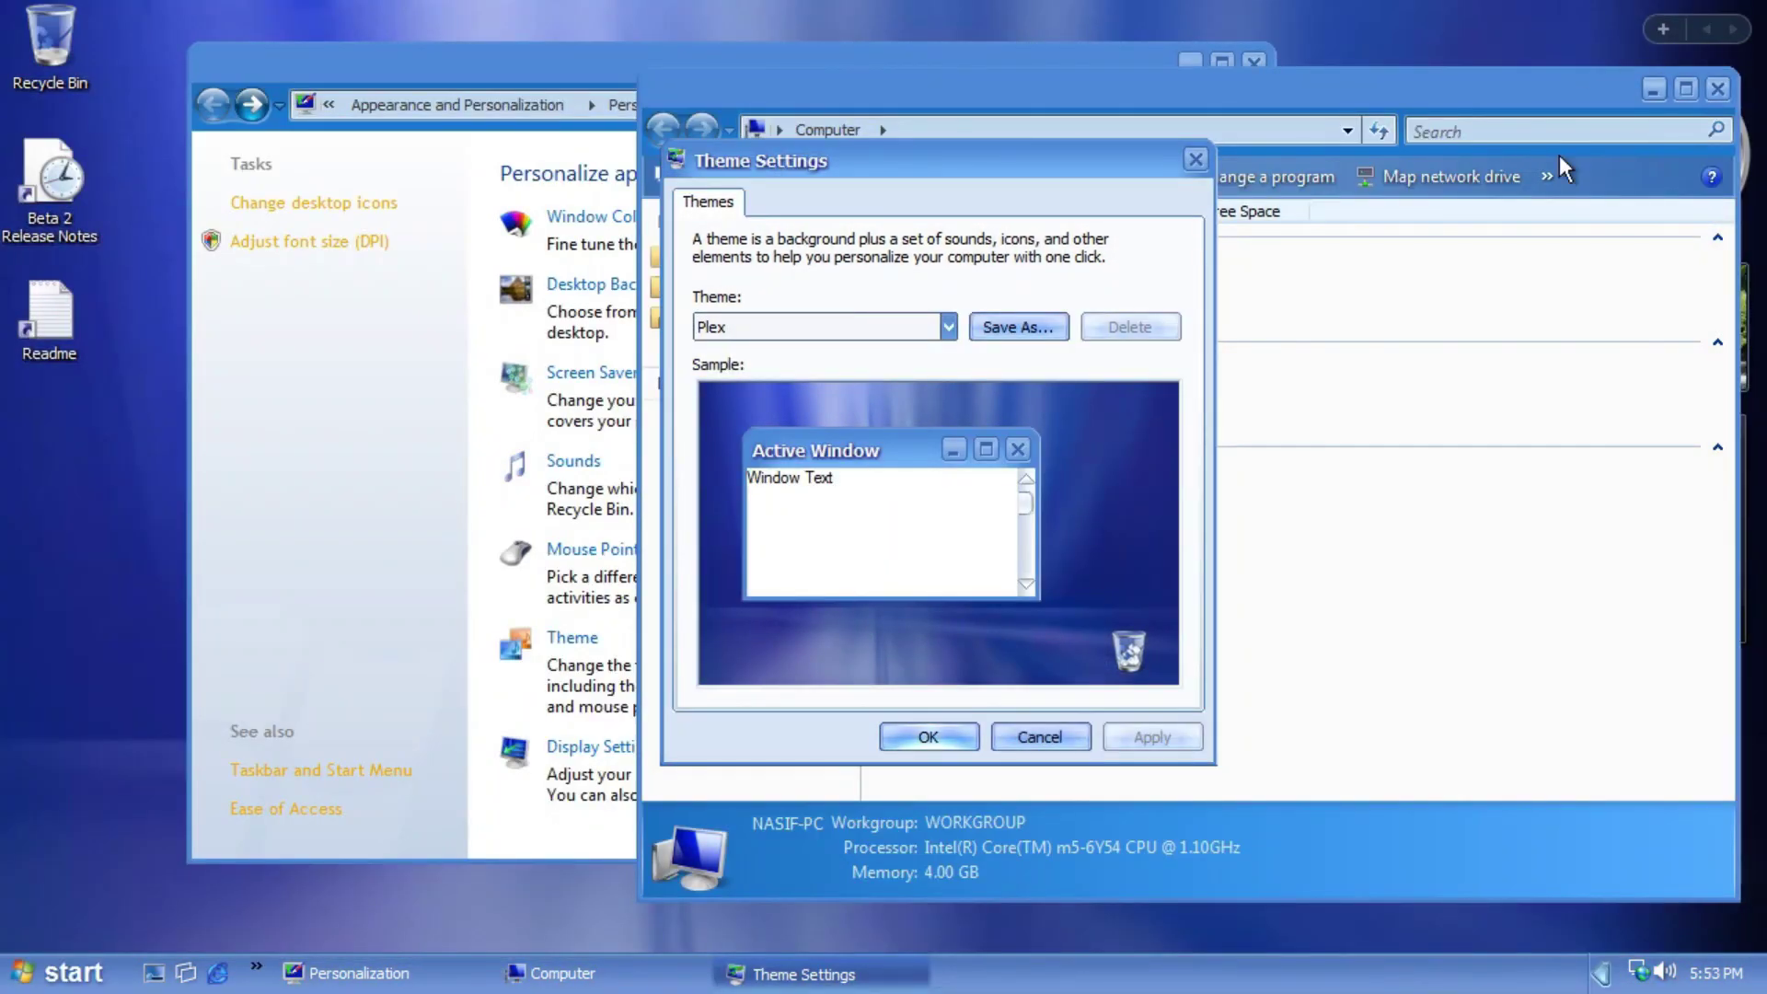
Apply the Aero Purple theme, followed by the Aero Royale theme.
left_click(770, 328)
left_click(755, 377)
left_click(1161, 736)
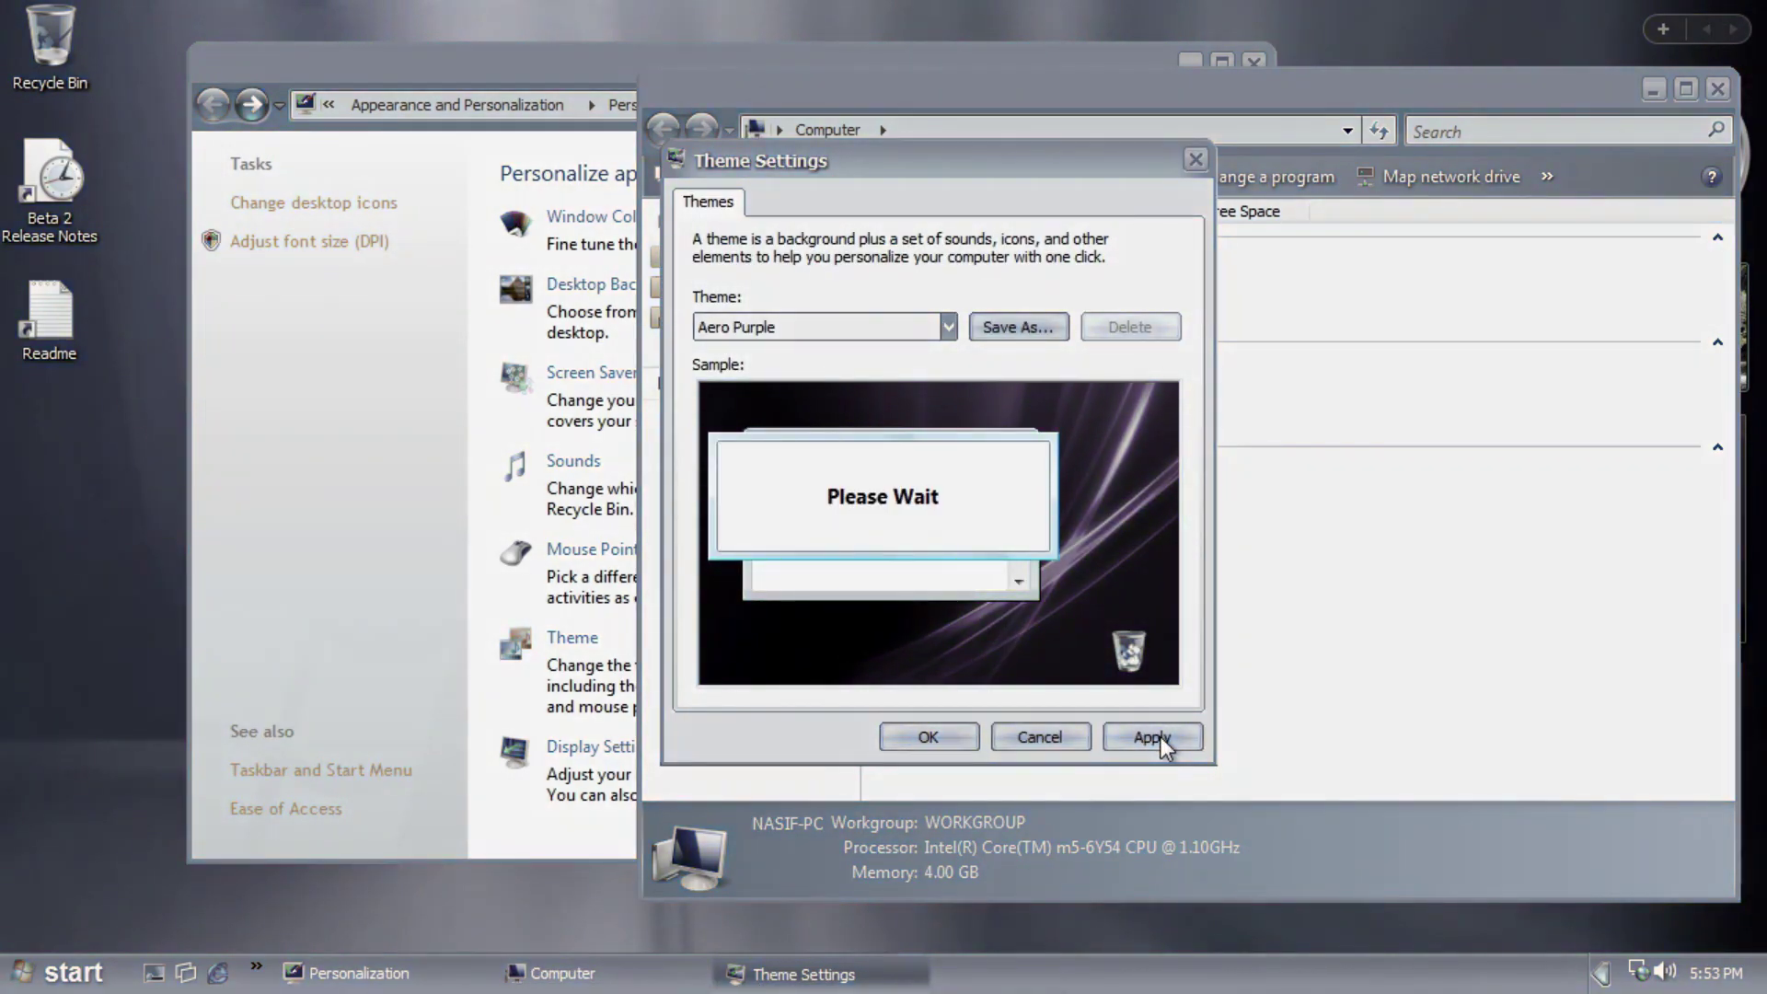
left_click(946, 318)
left_click(820, 377)
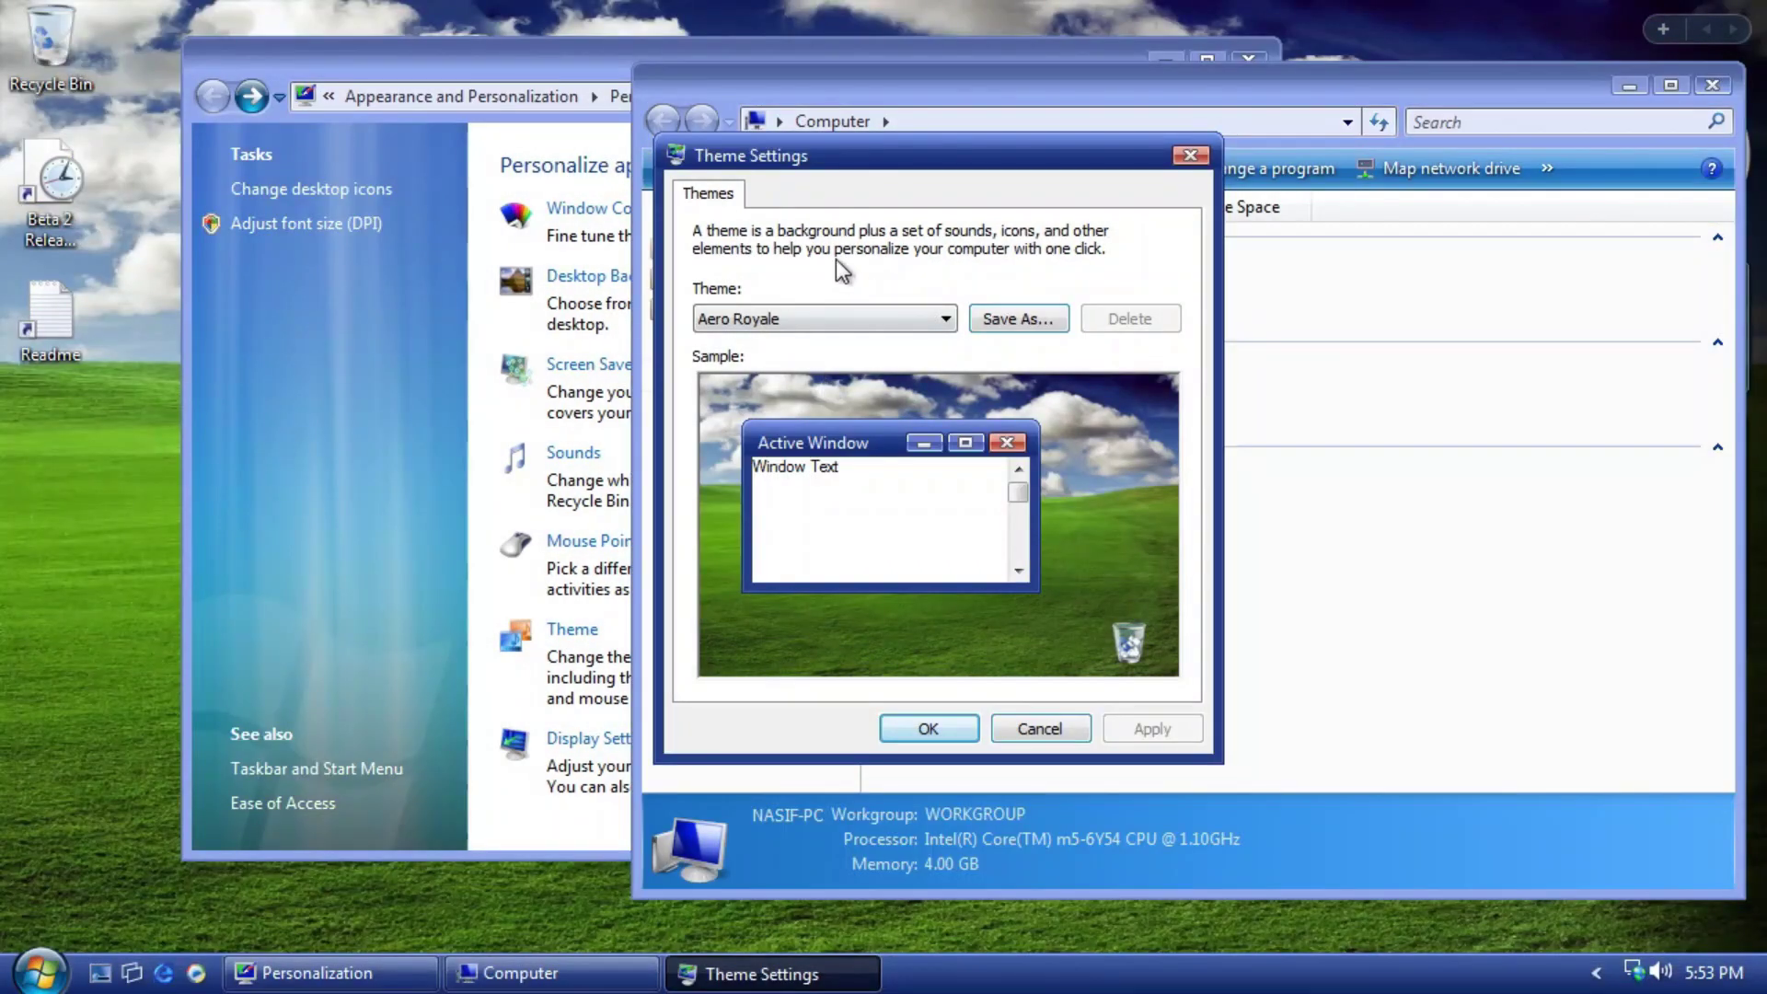
Apply the Slate theme and close the Theme Settings dialog.
left_click(945, 318)
left_click(736, 539)
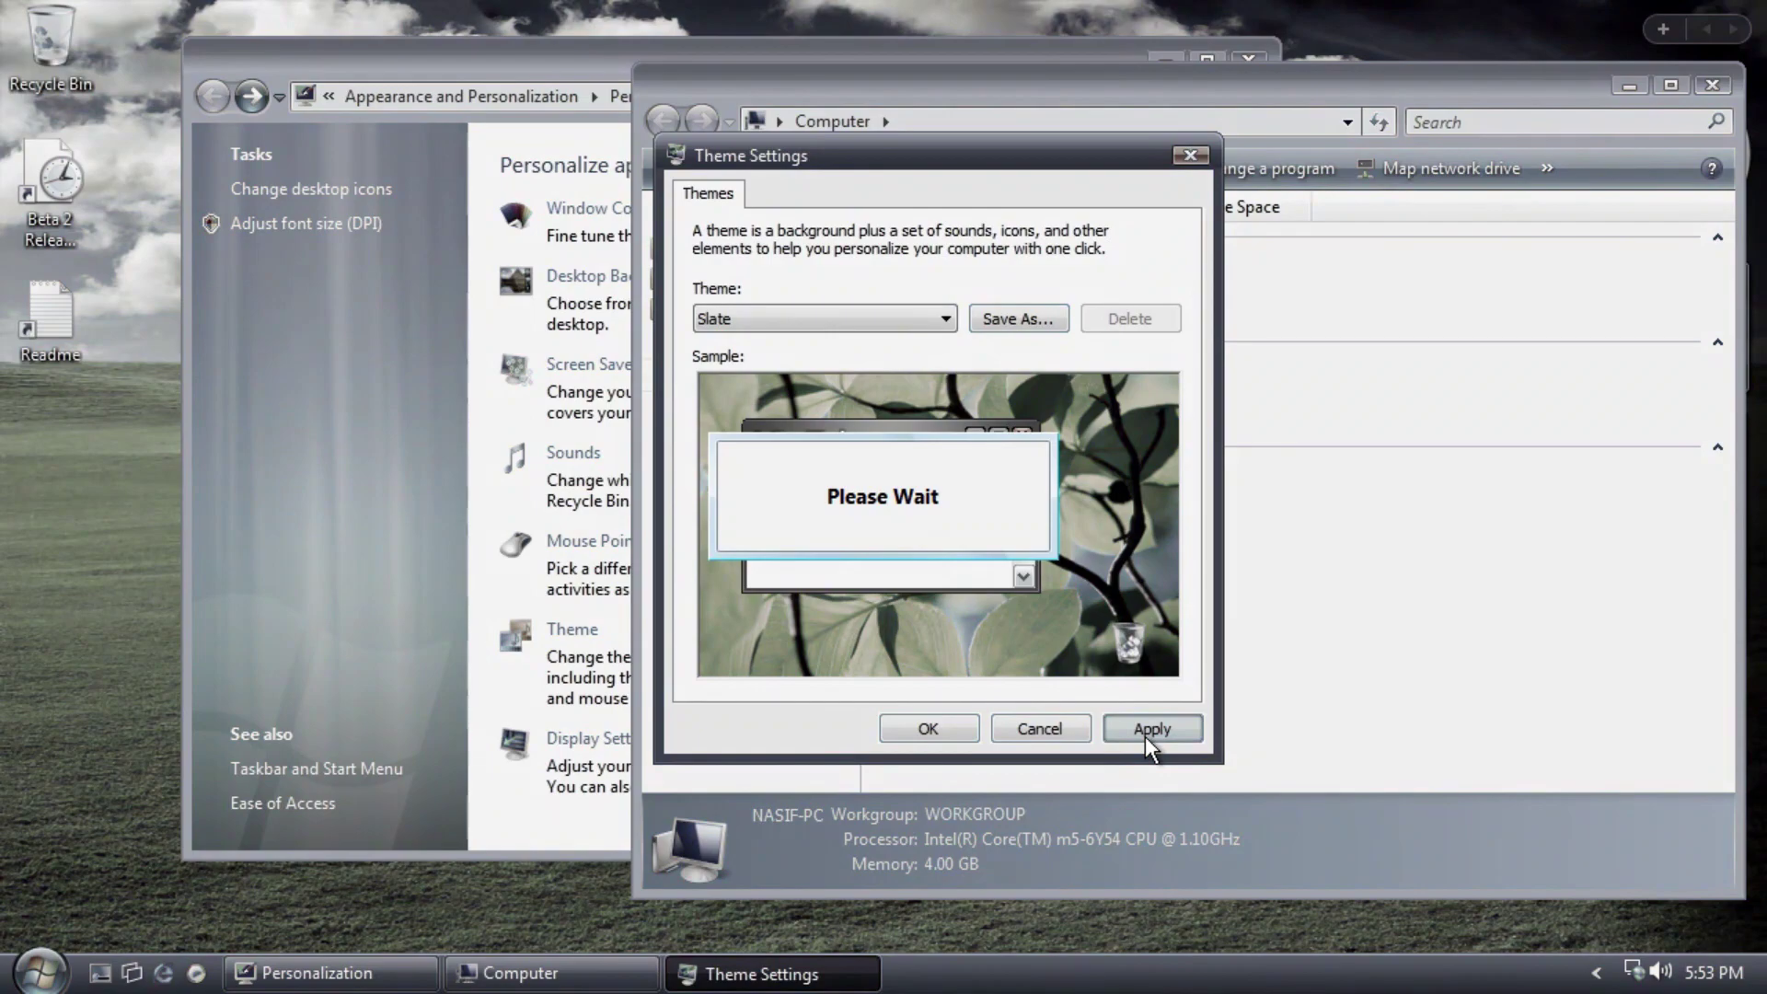
left_click(1145, 736)
left_click(945, 318)
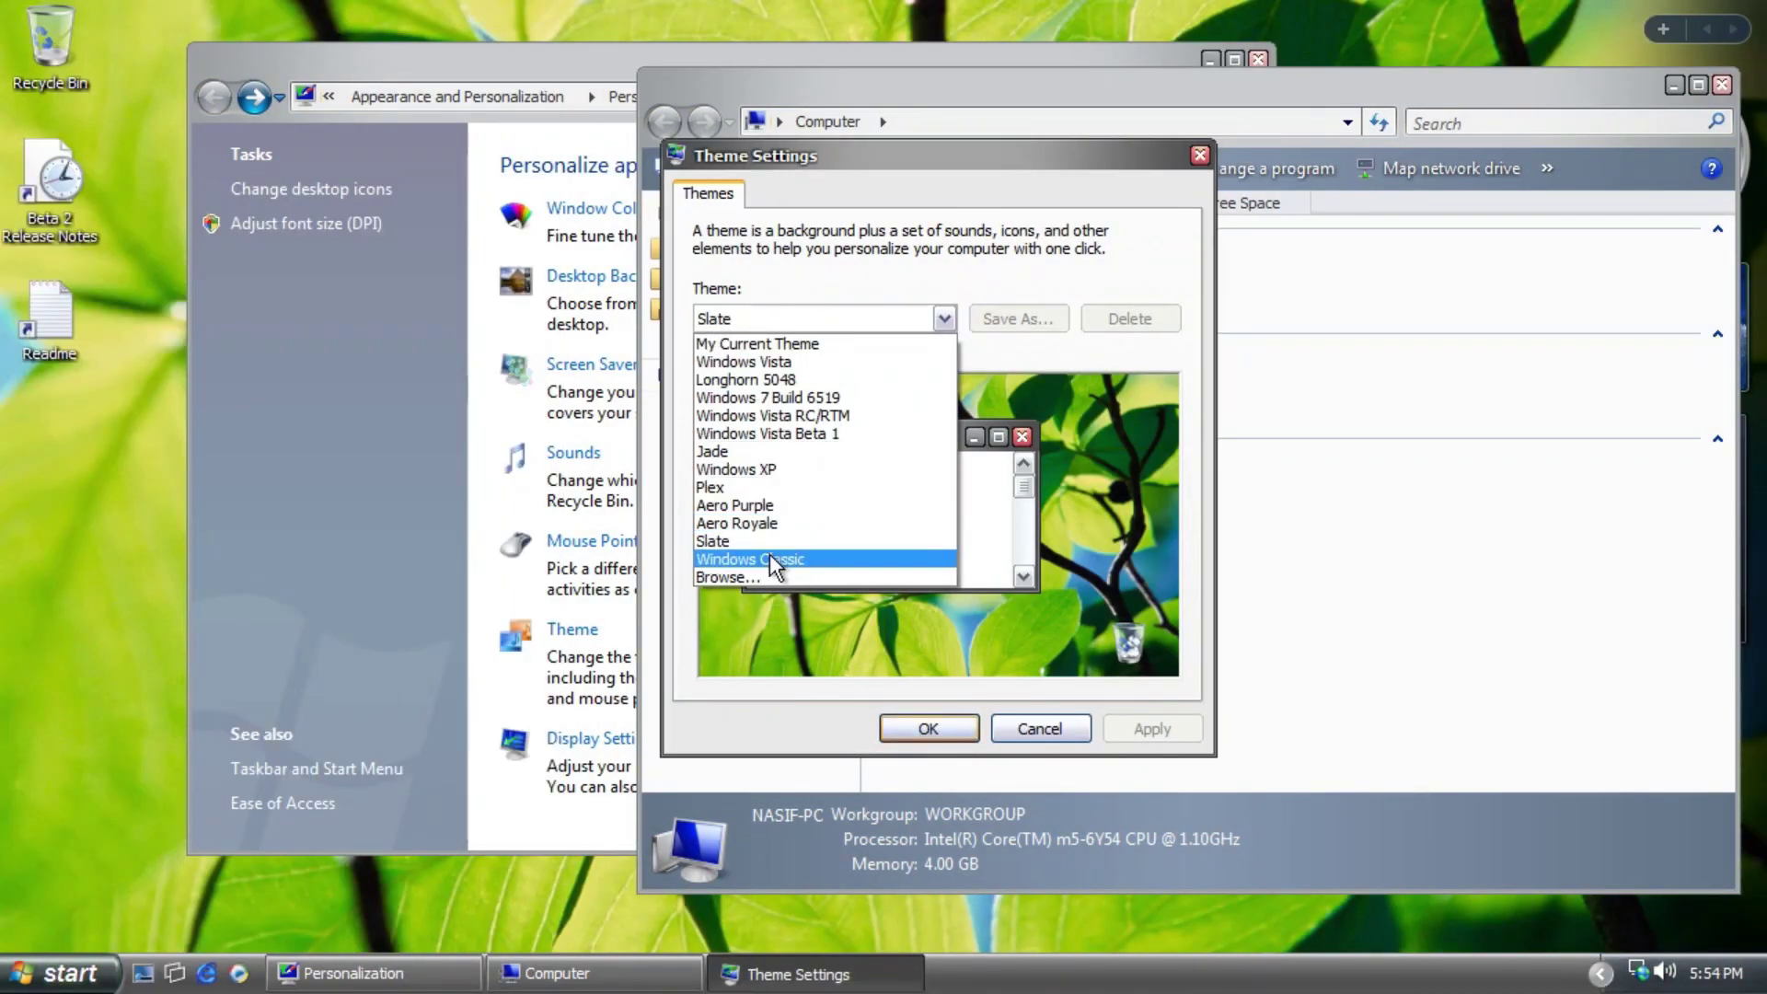
key("Escape")
key("Escape")
Set the color scheme to Windows Aero in the appearance settings and confirm the change.
left_click(514, 221)
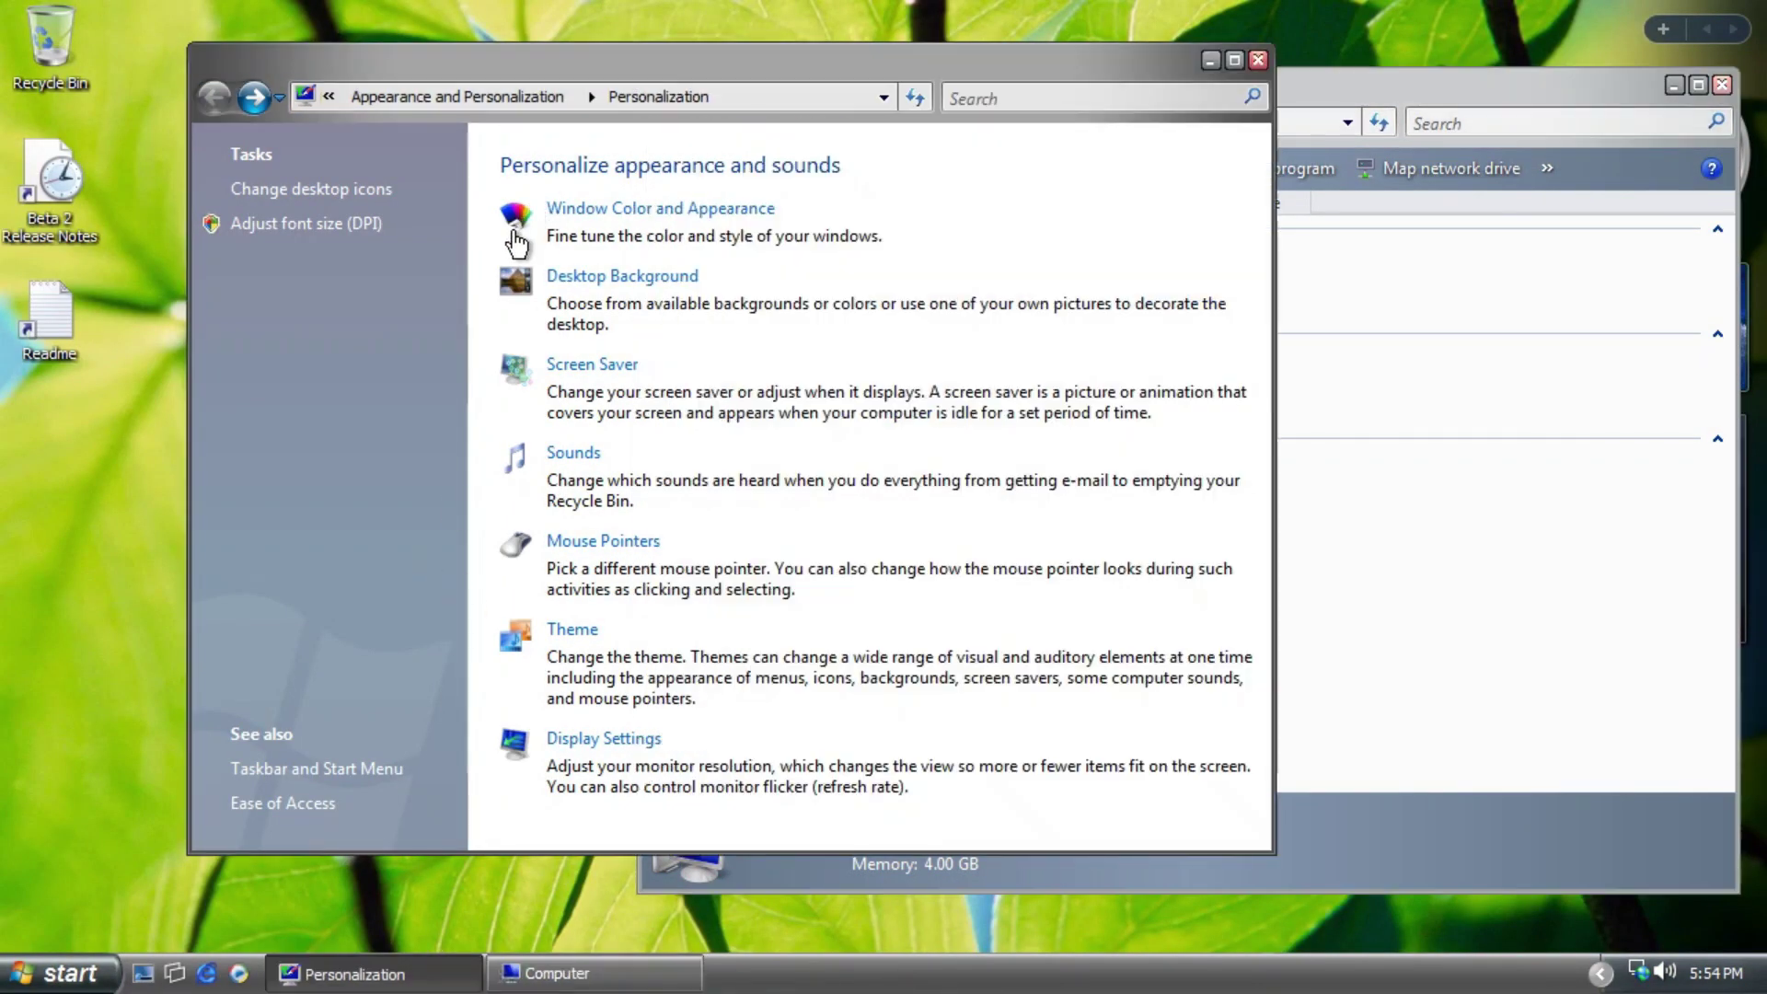
scroll(383, 661, "down", 1)
left_click(276, 662)
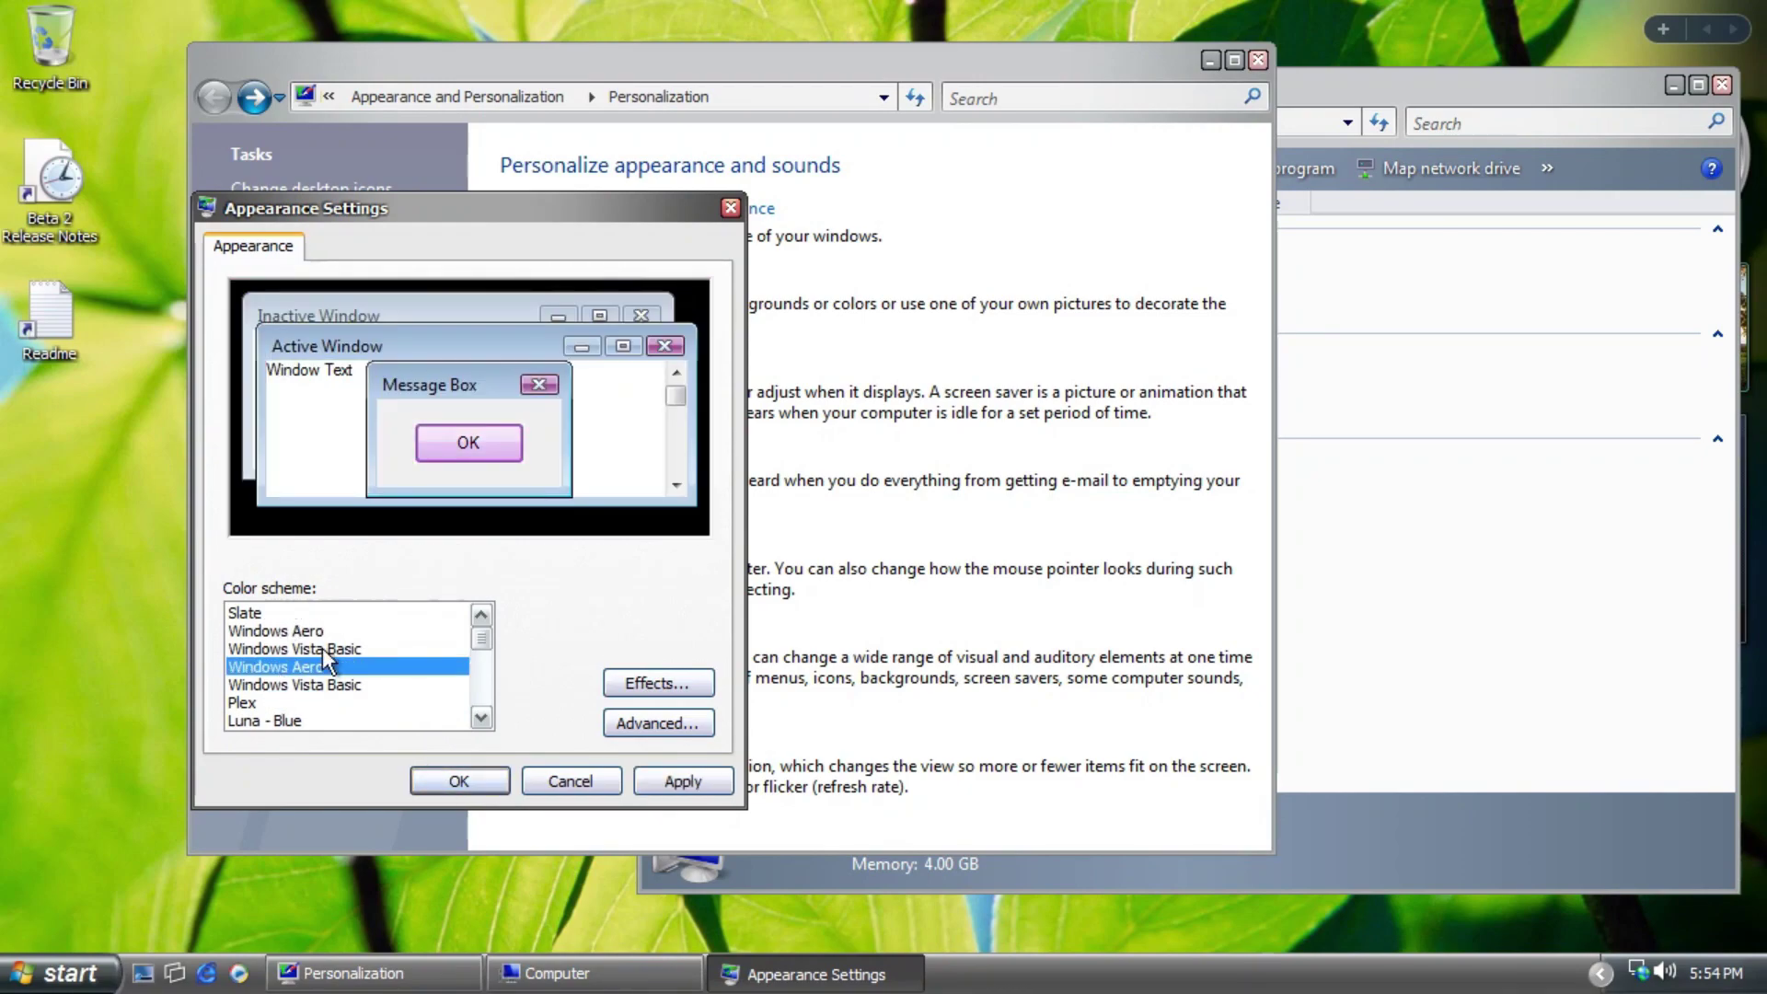
scroll(336, 638, "down", 2)
left_click(384, 703)
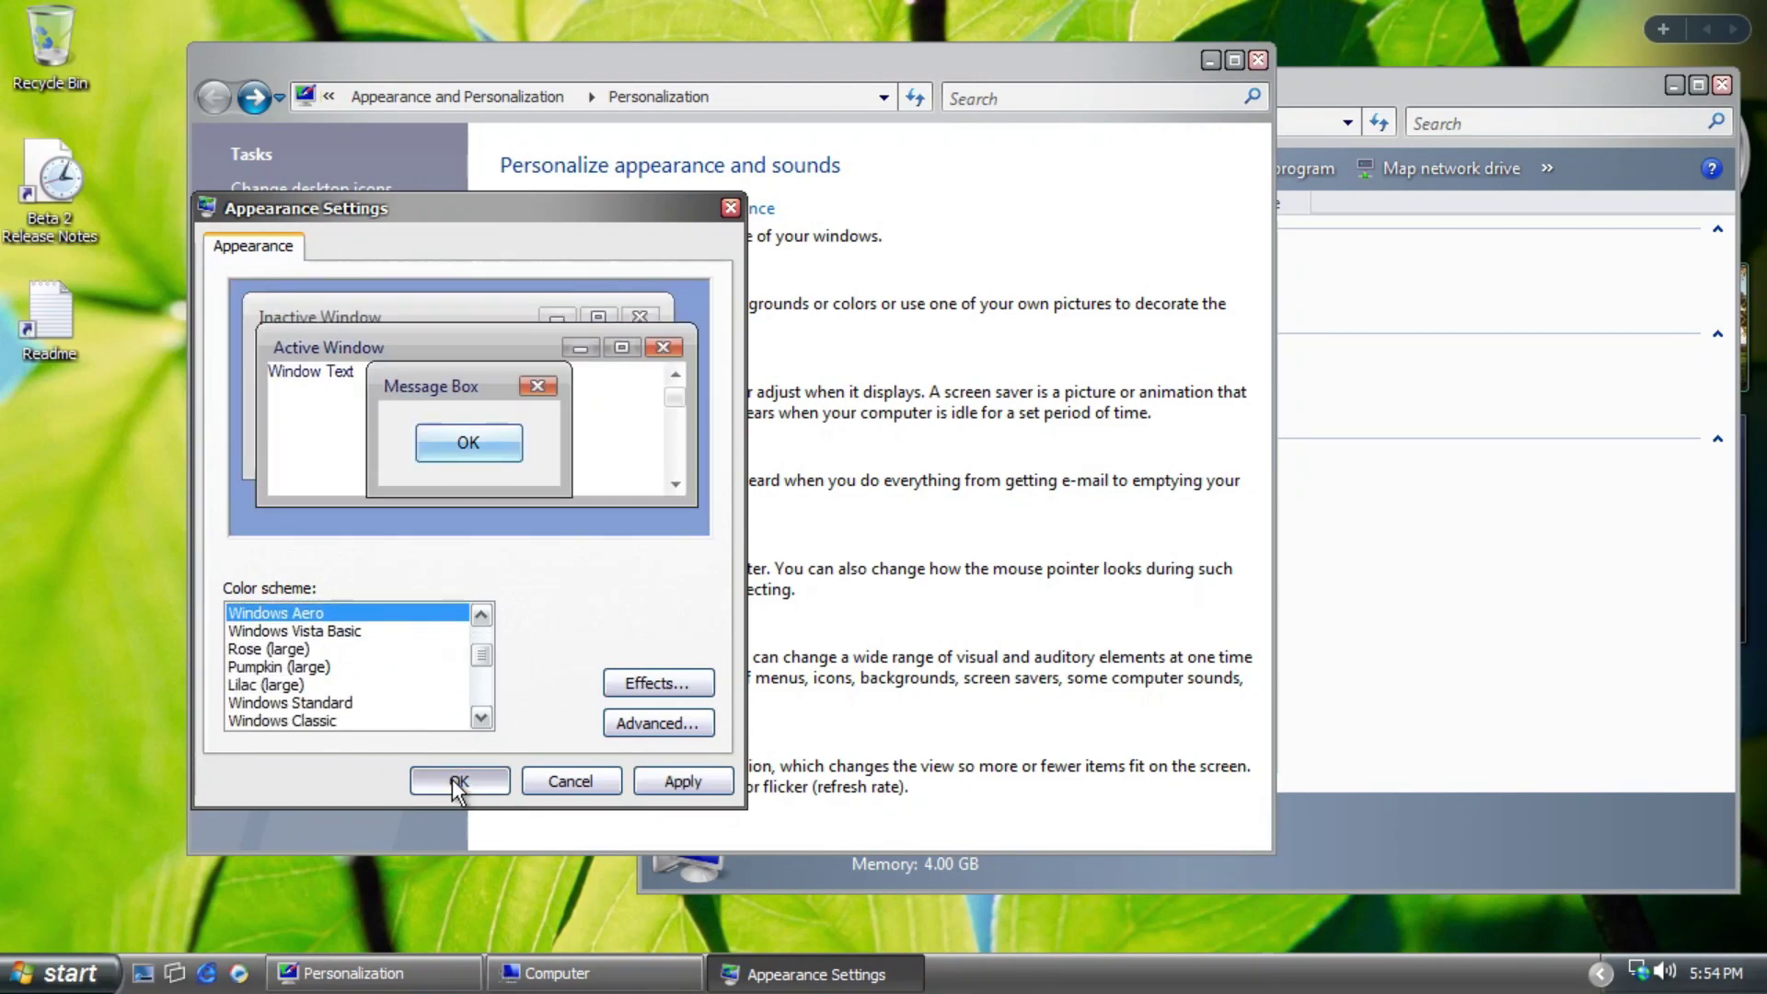
left_click(459, 781)
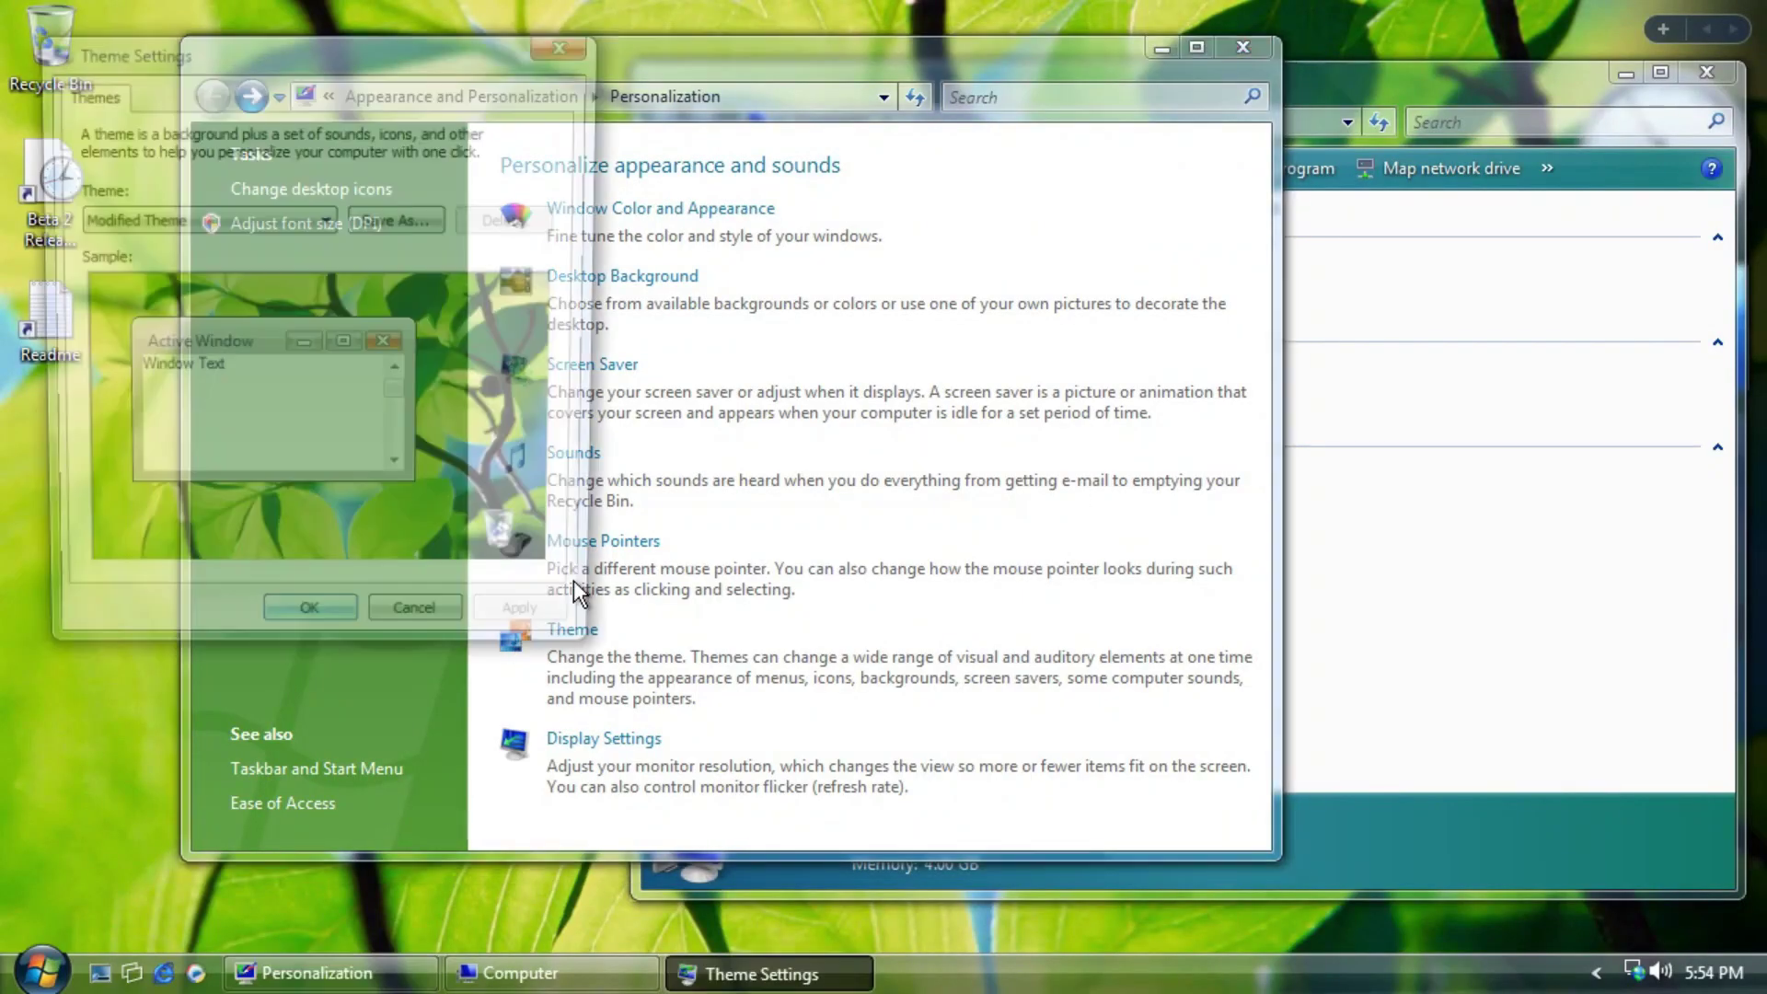
Reapply the Slate theme over the modified theme.
left_click(325, 221)
left_click(236, 461)
left_click(532, 631)
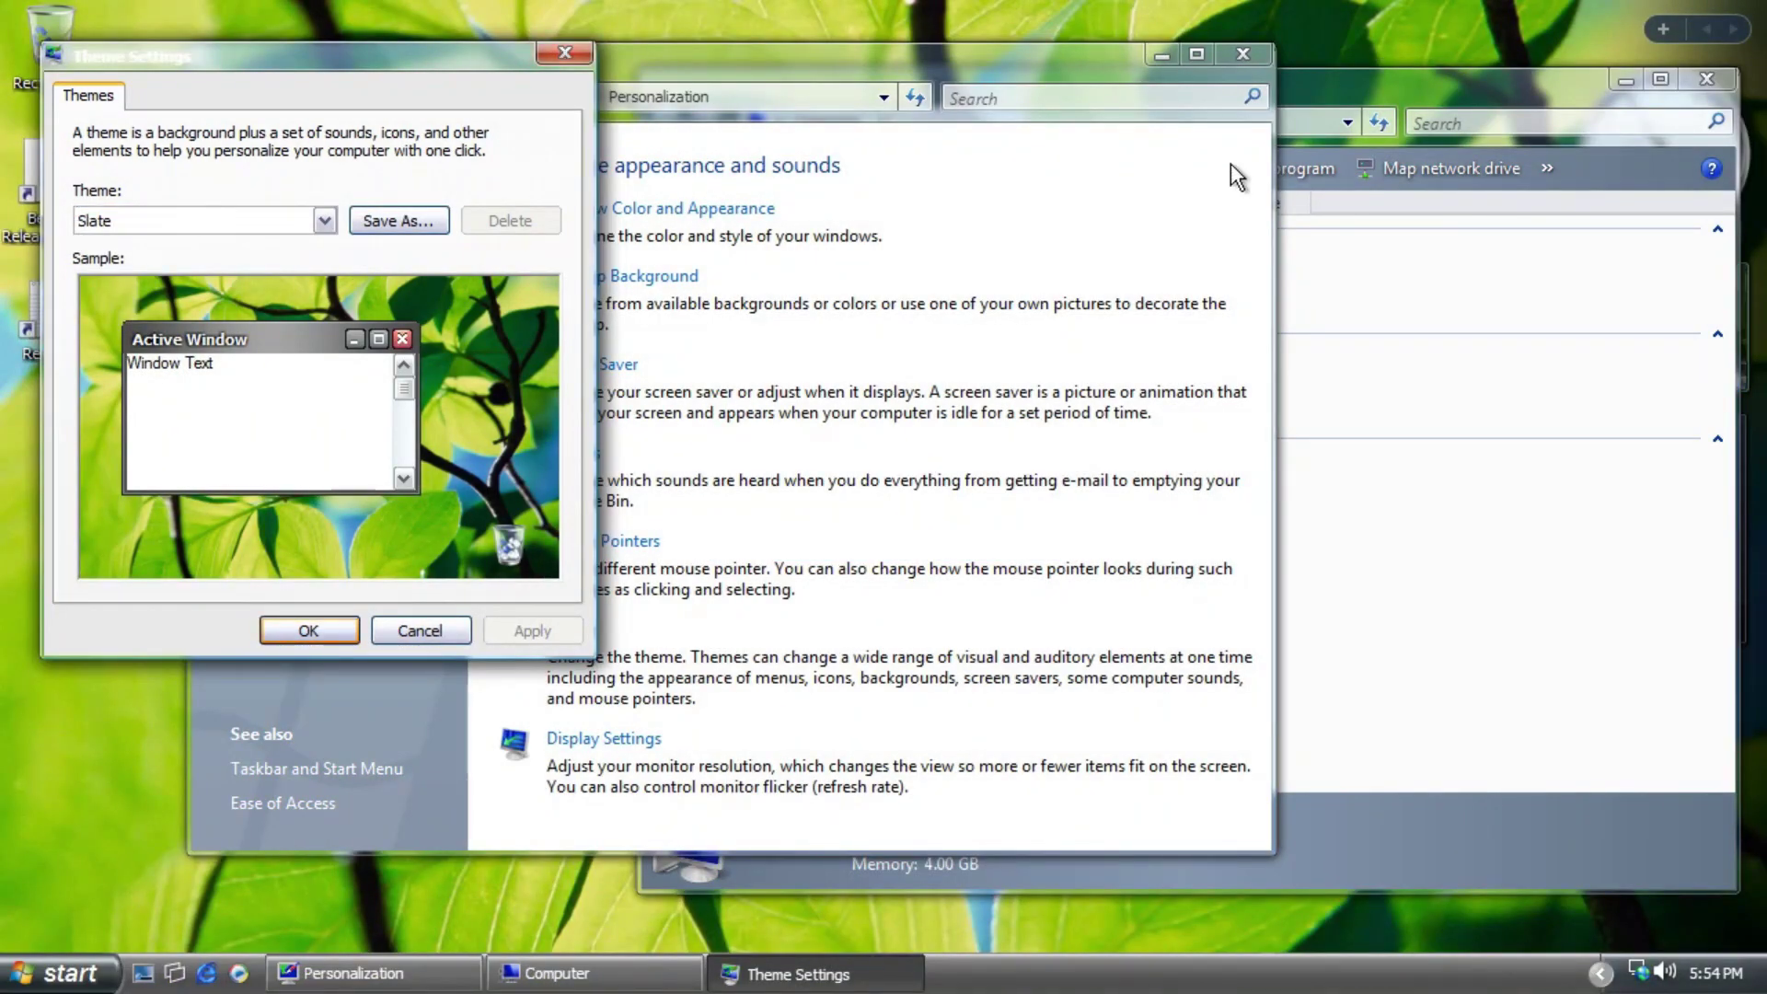
Switch back to the Windows Vista theme and close the theme settings.
left_click(161, 221)
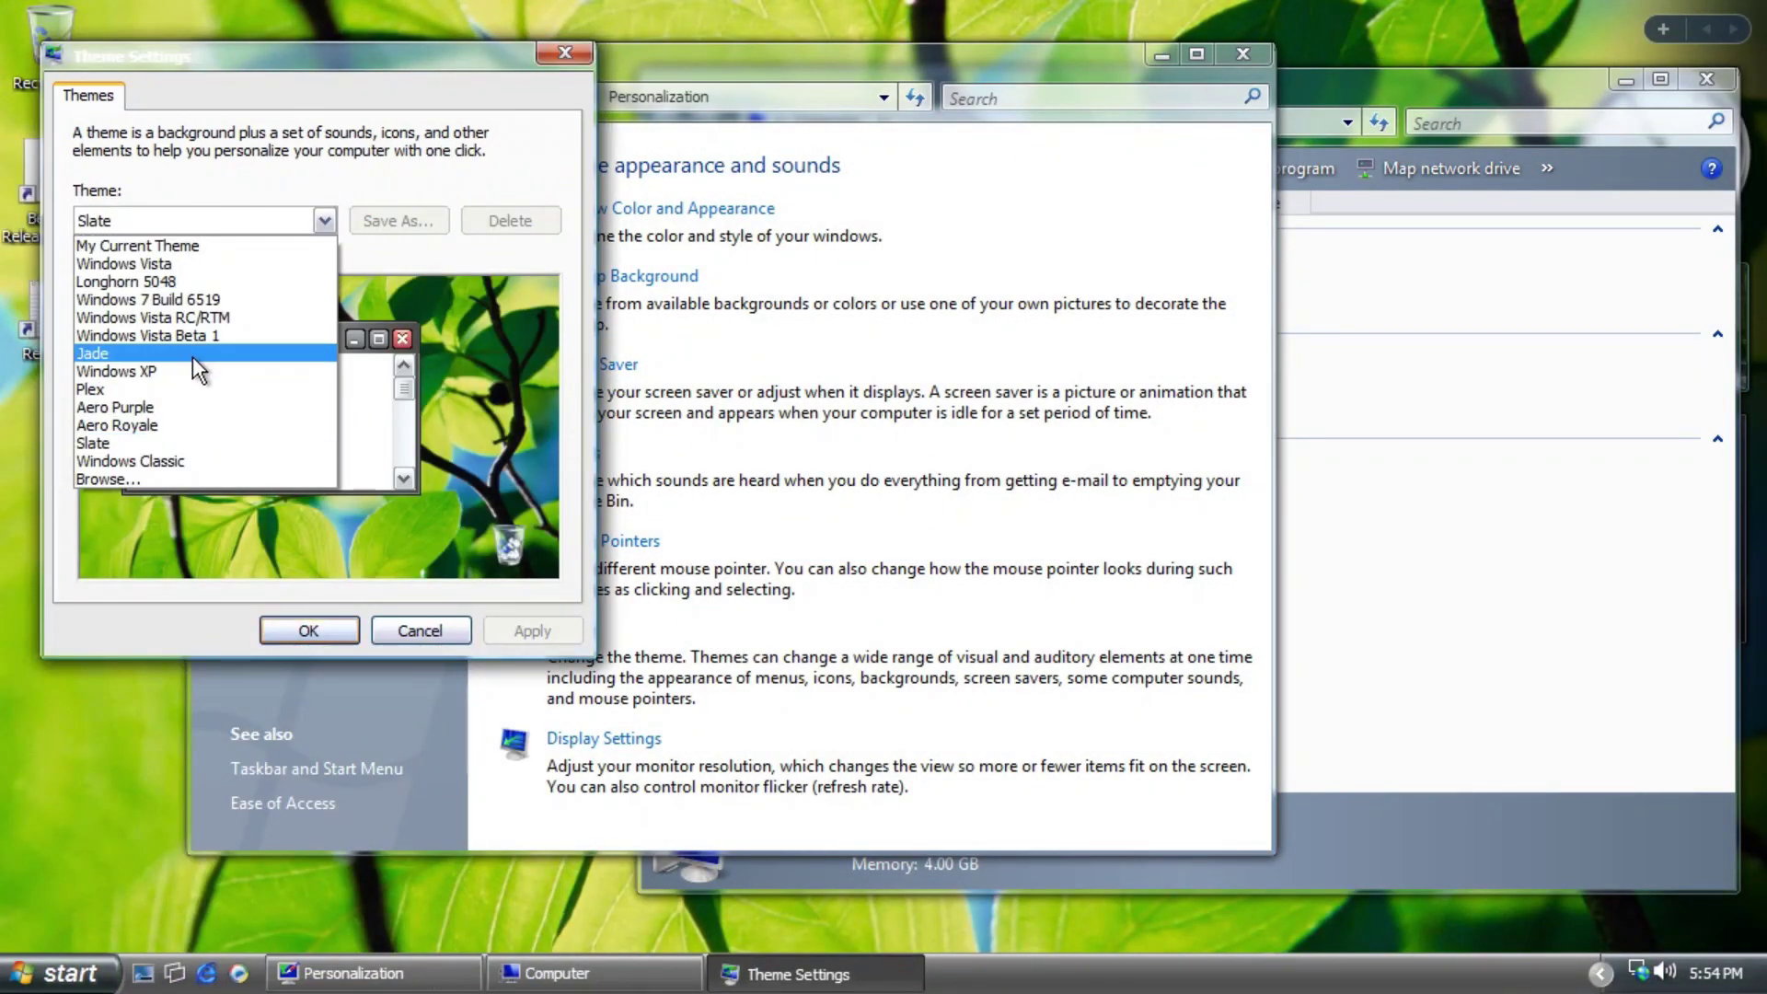
left_click(199, 257)
left_click(298, 631)
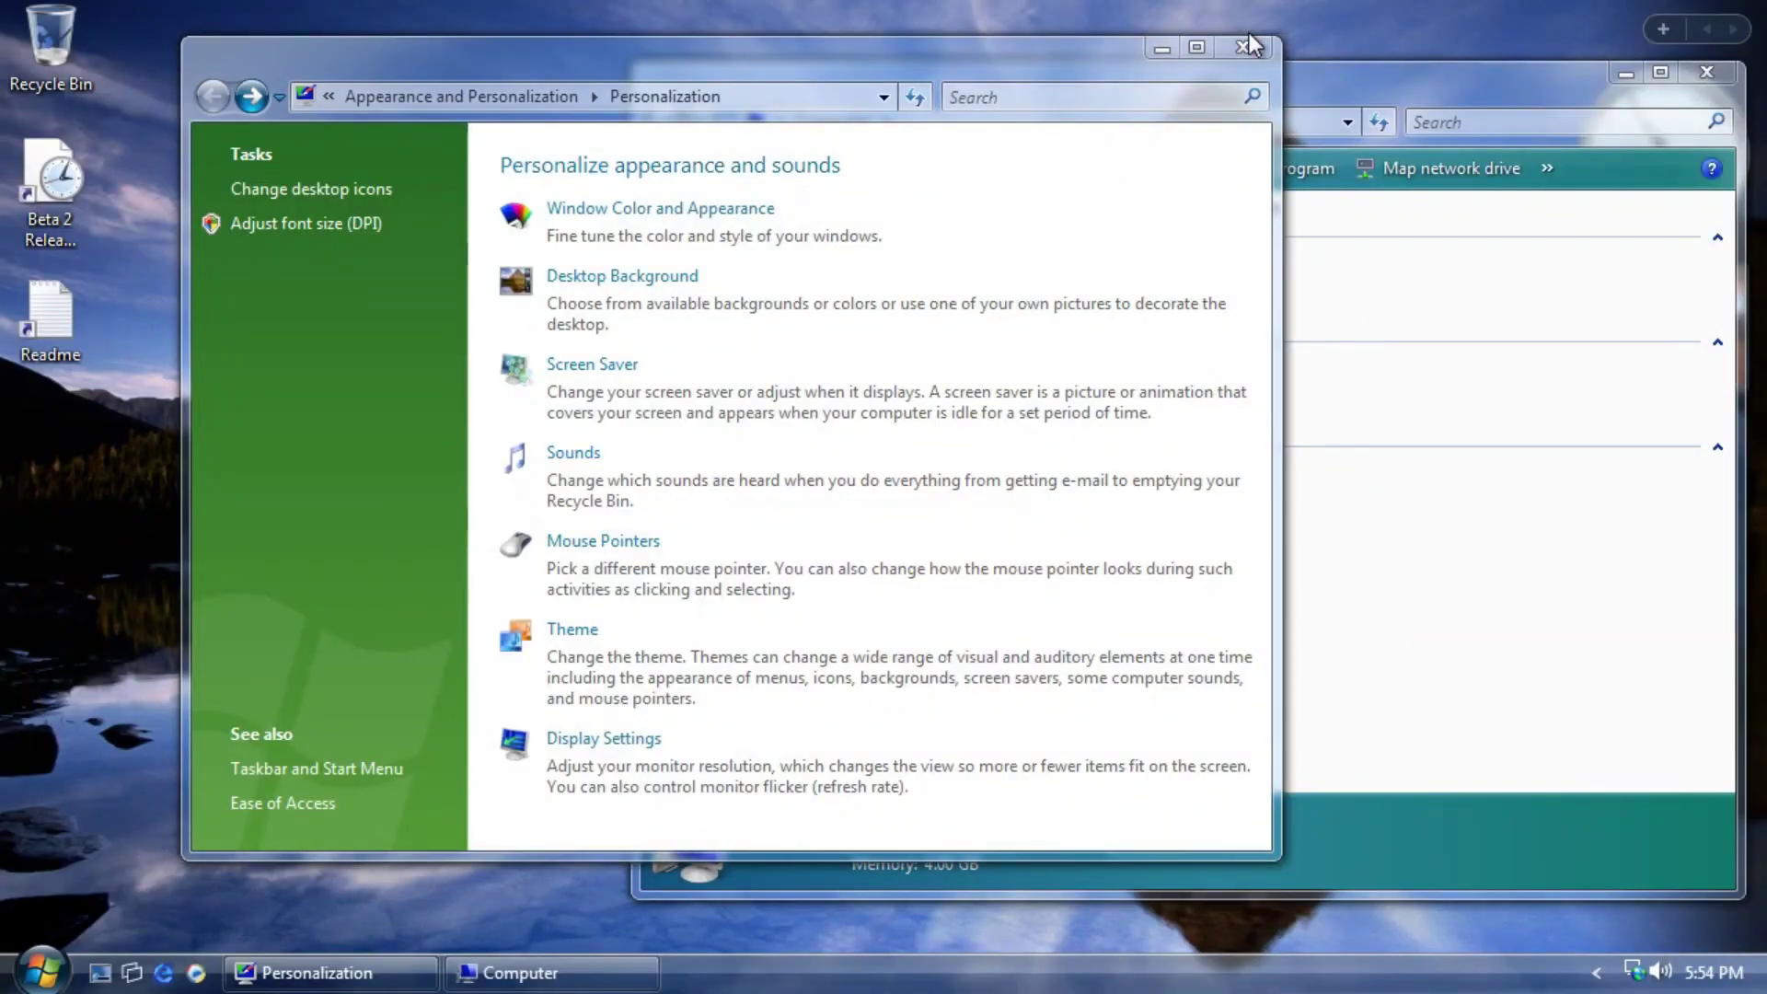
Close the Personalization and Computer windows to clear the desktop.
left_click(1254, 43)
left_click(1704, 74)
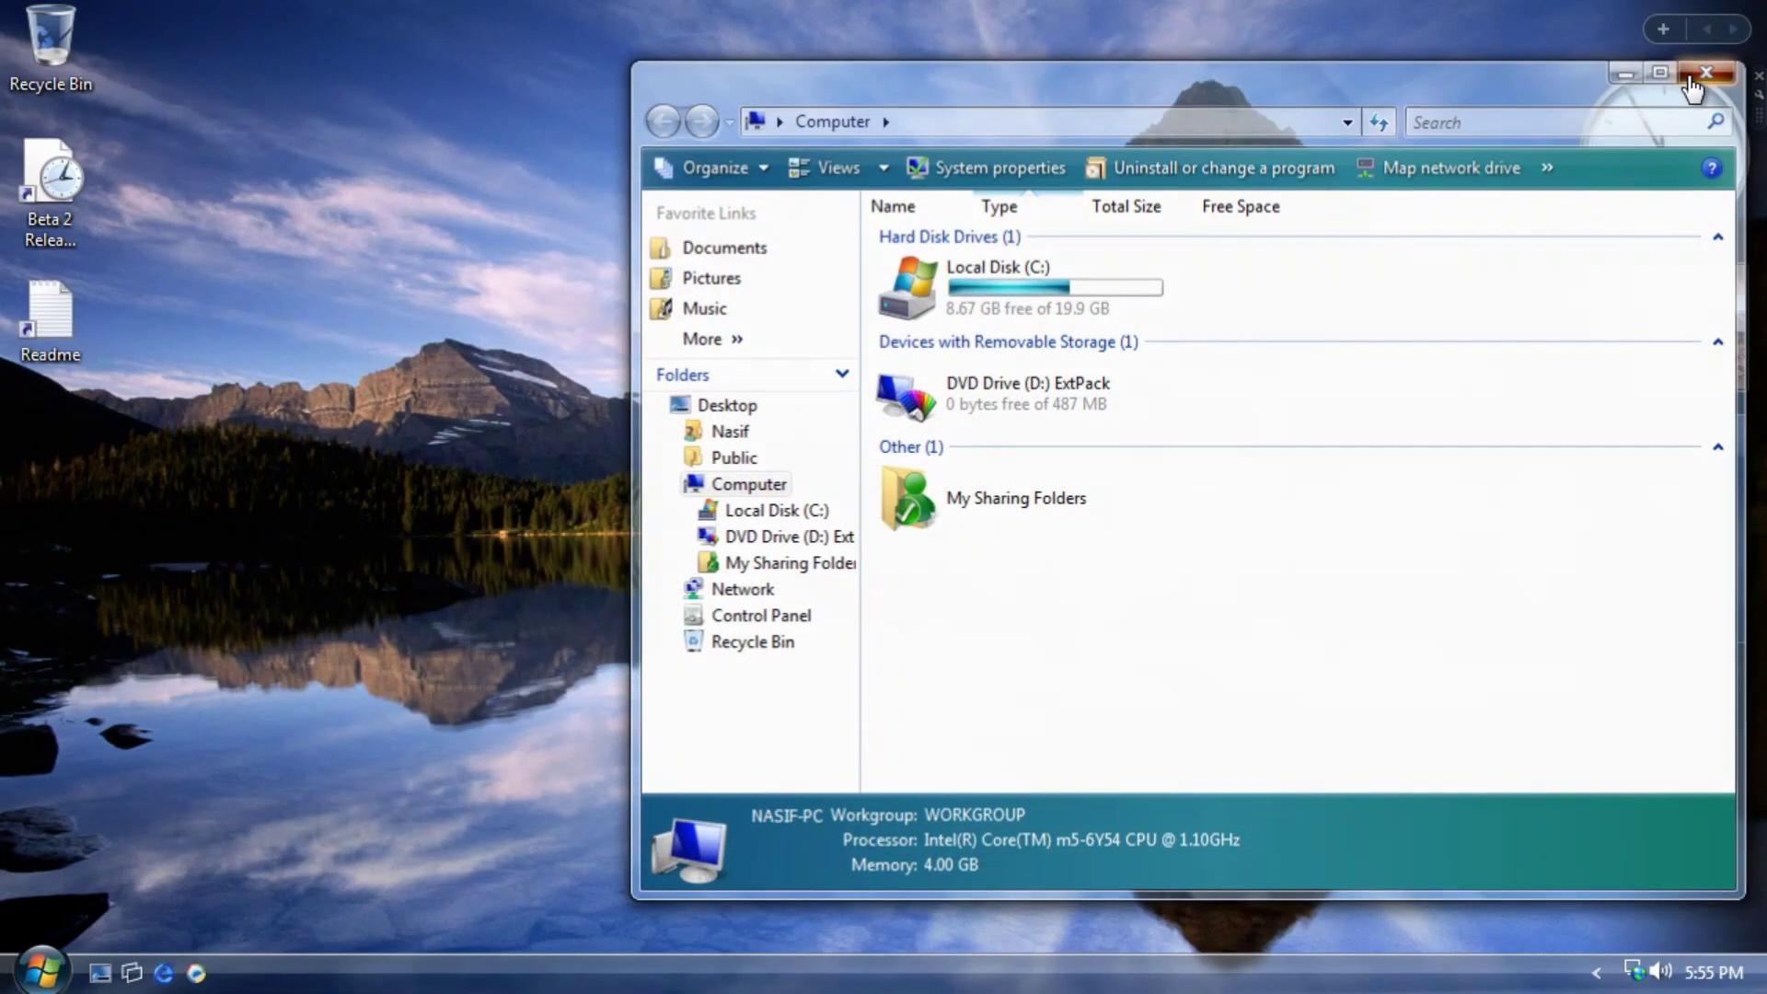
right_click(1040, 301)
left_click(1072, 381)
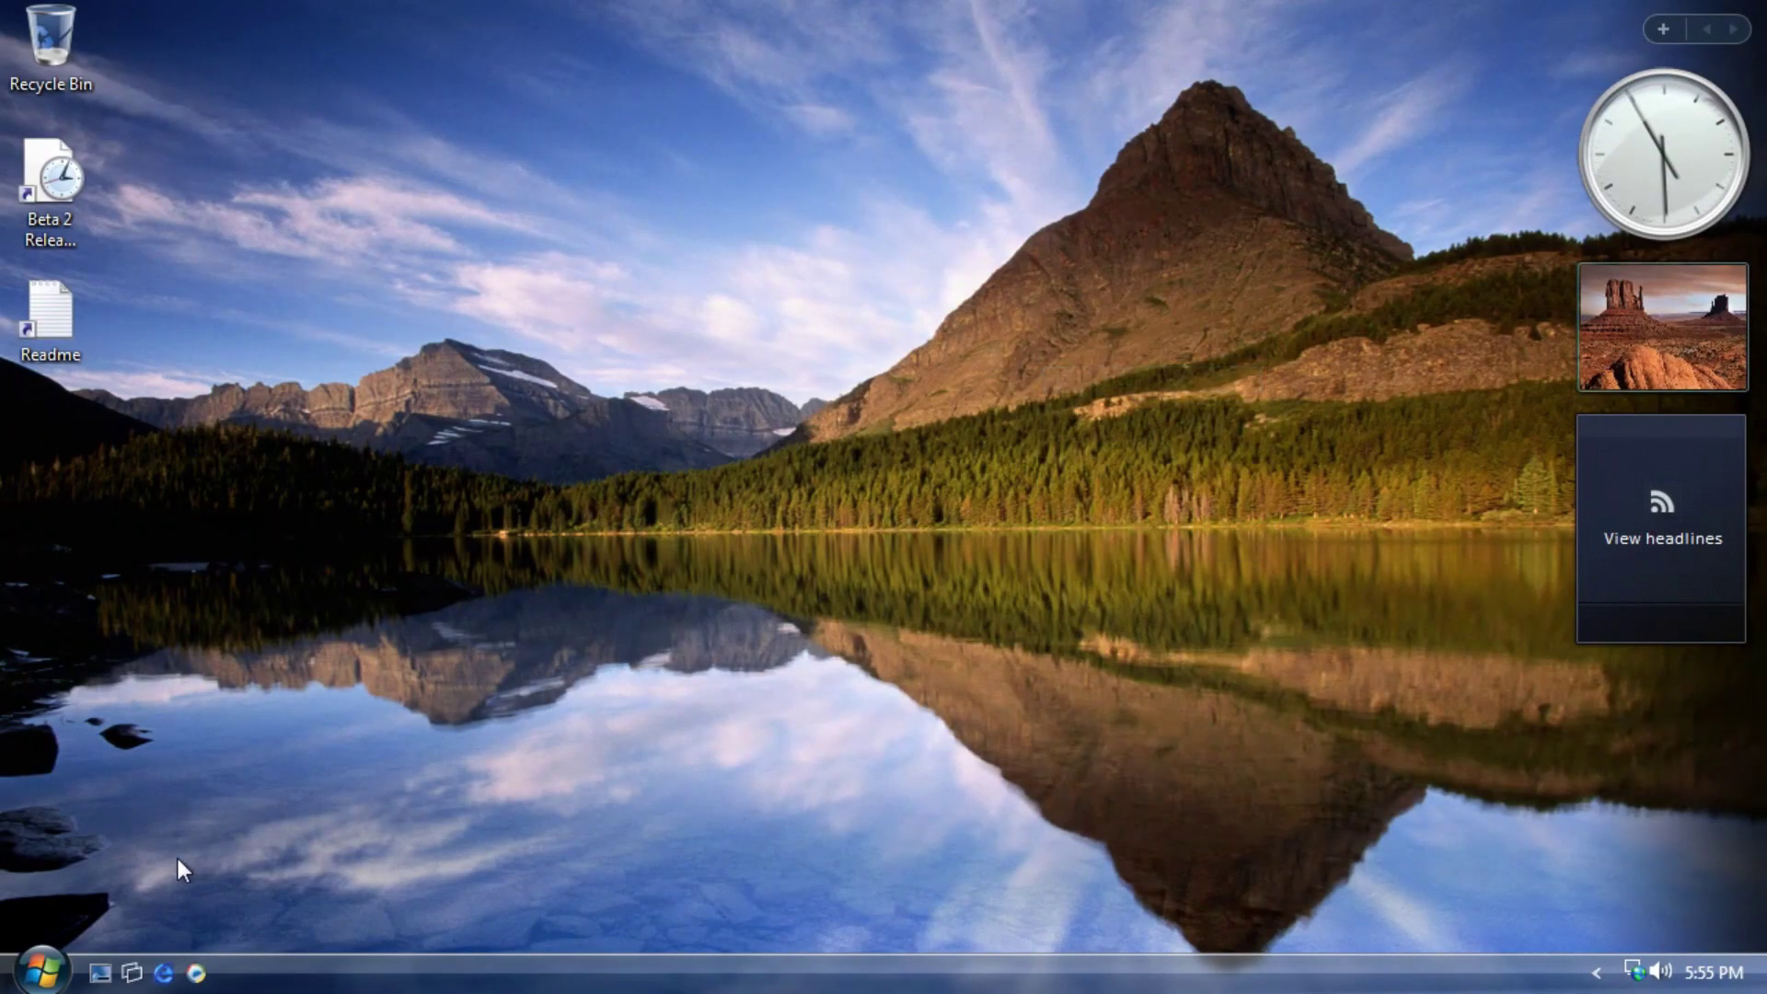
Browse all installed programs in the Start menu, including the Accessories and Extras and Upgrades folders.
left_click(42, 971)
left_click(99, 880)
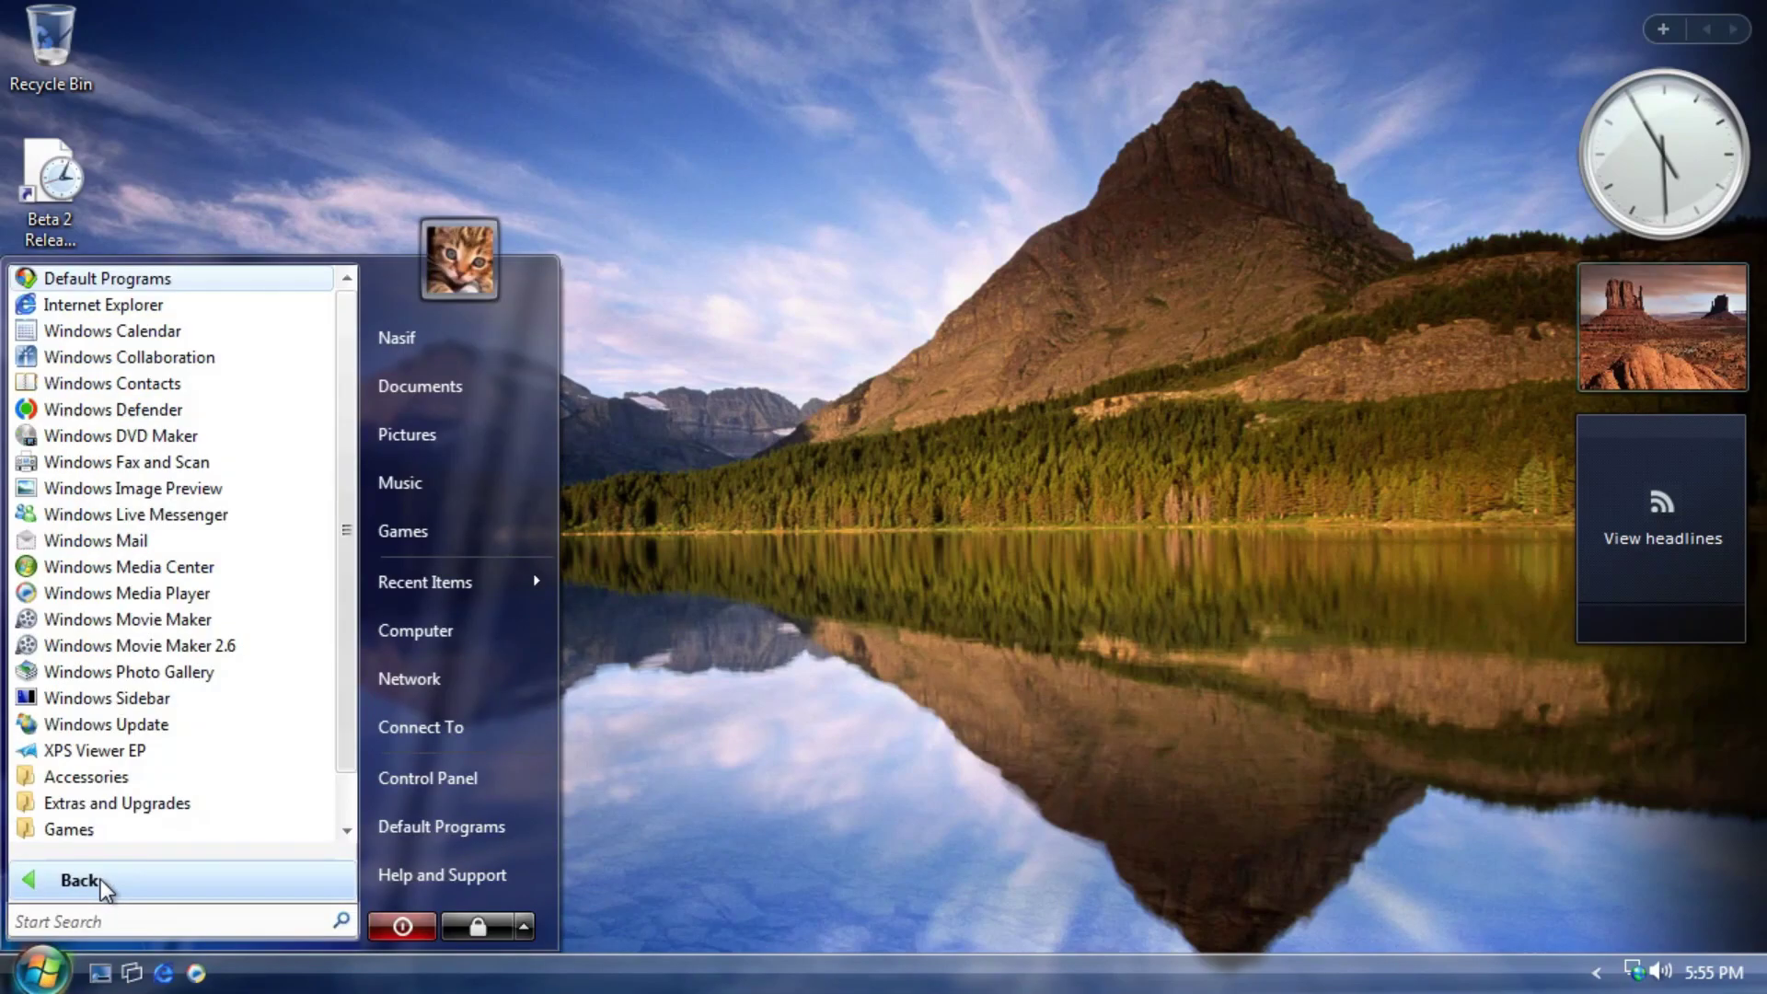
left_click(142, 782)
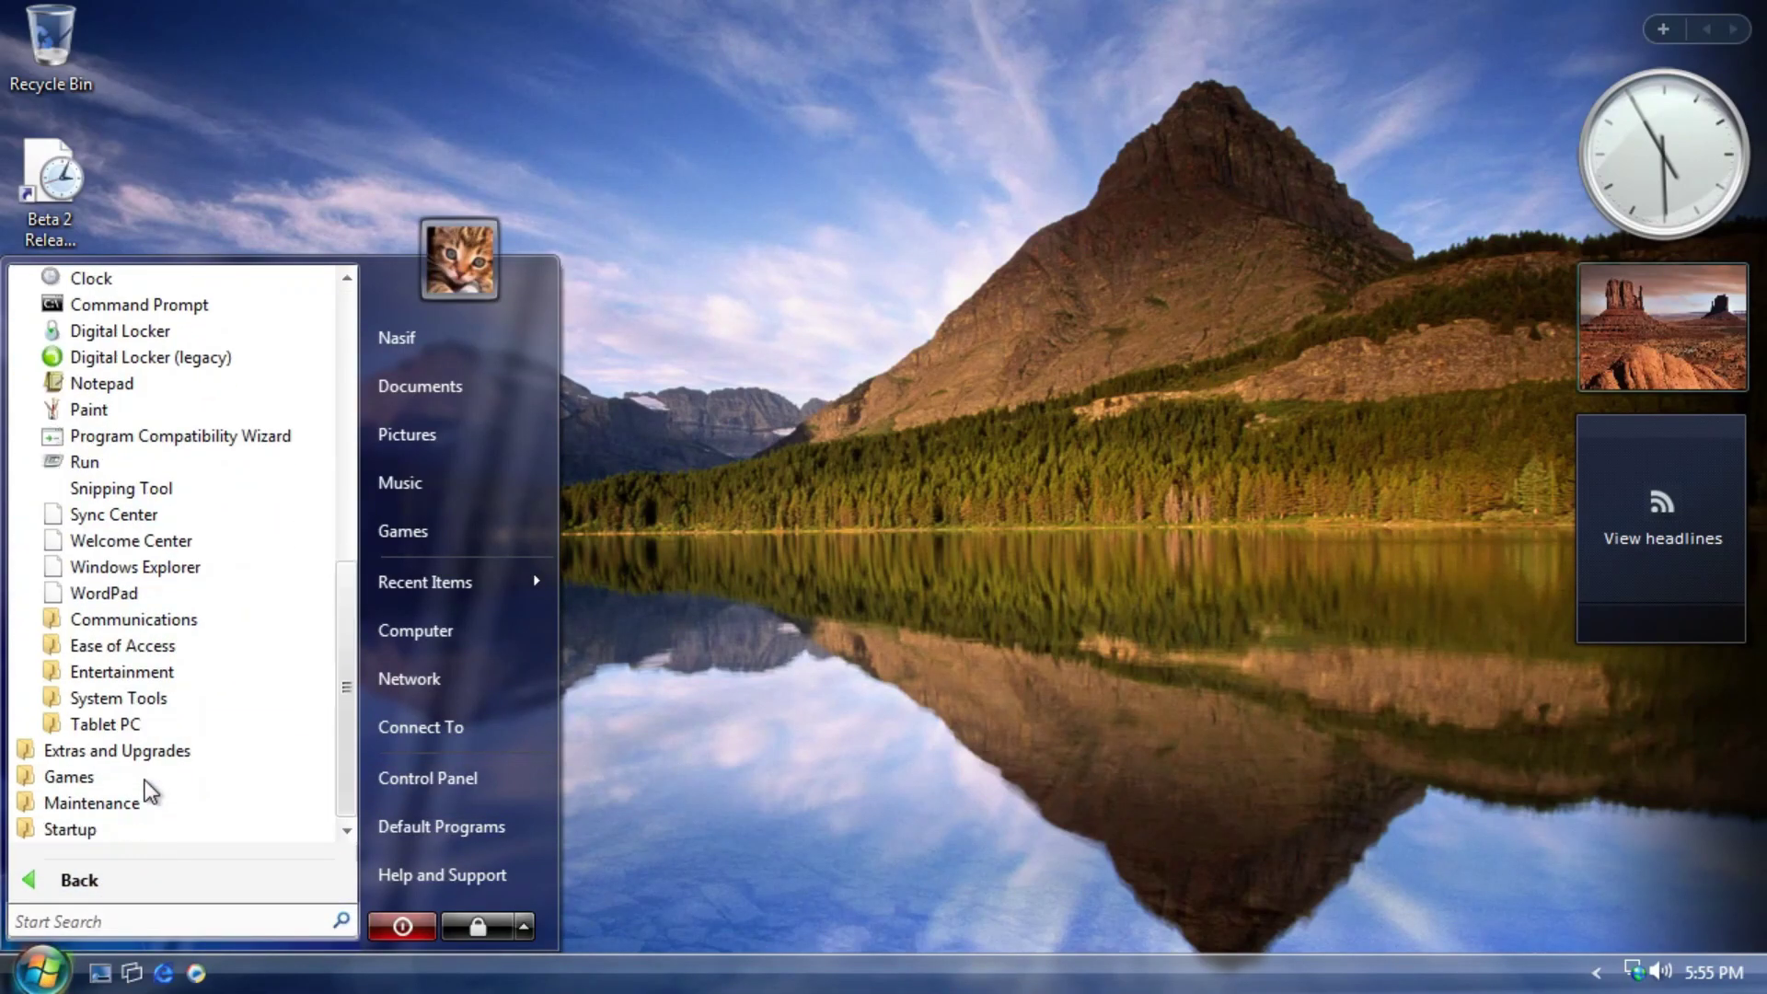
left_click(92, 750)
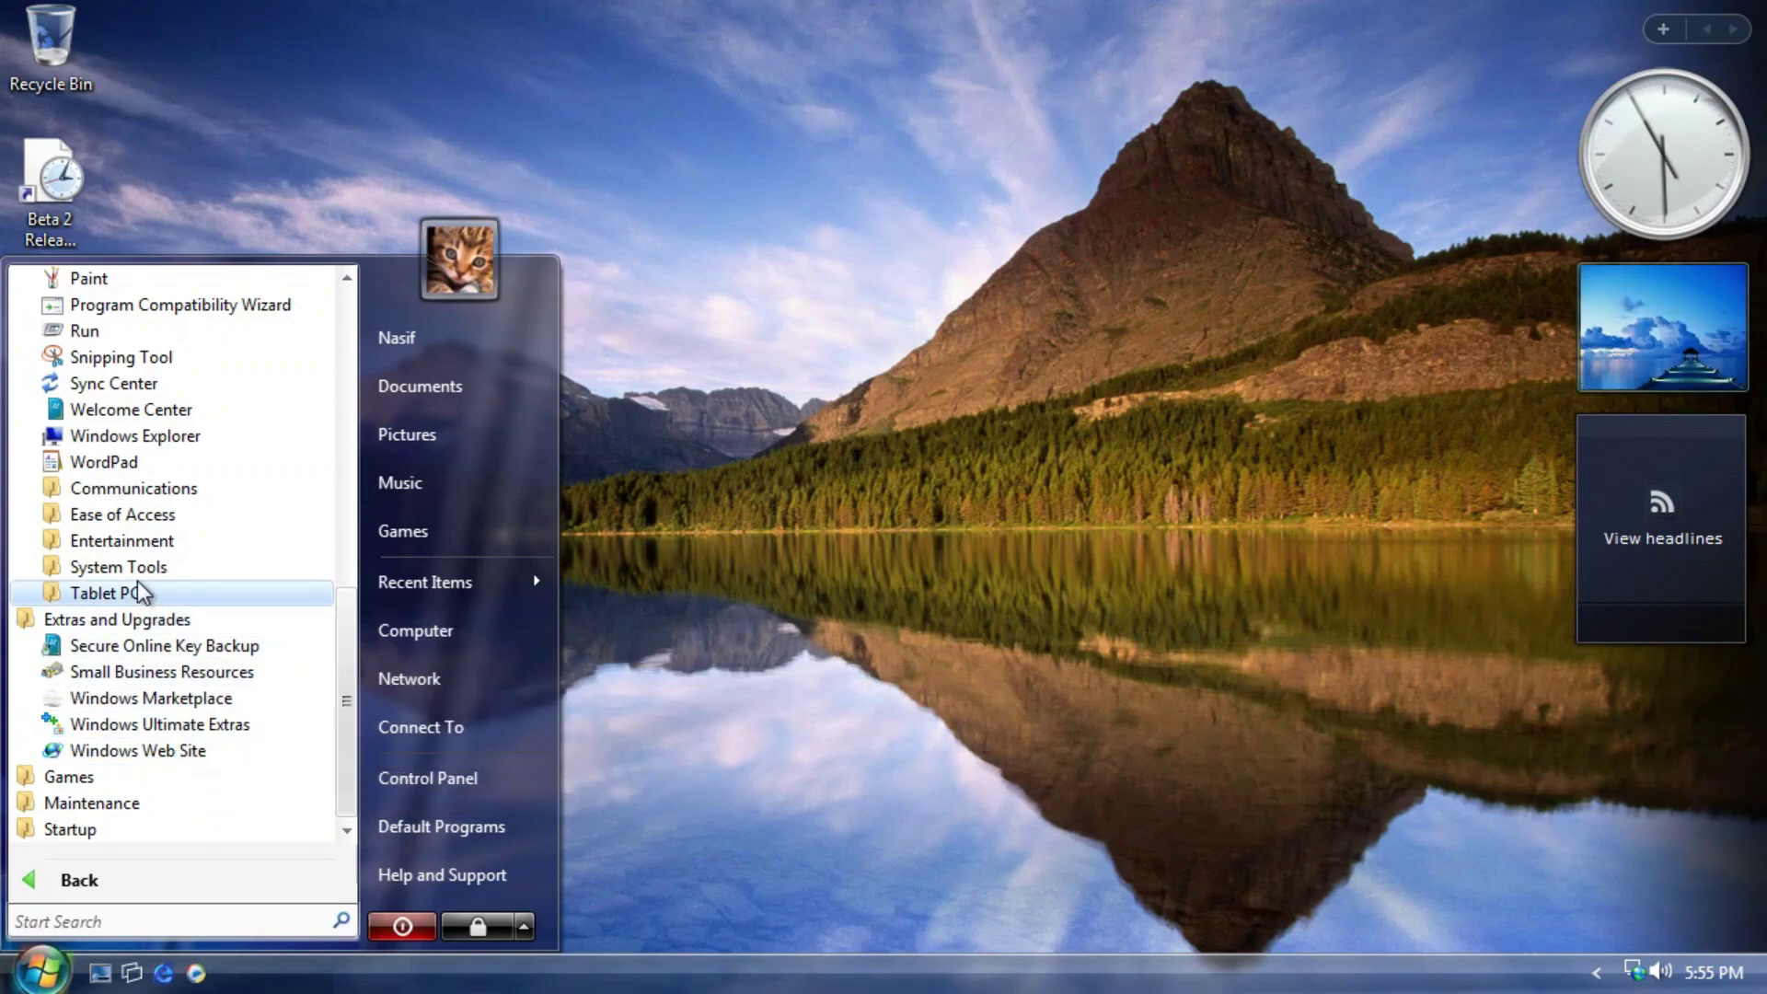
scroll(140, 593, "up", 1)
scroll(140, 593, "up", 1)
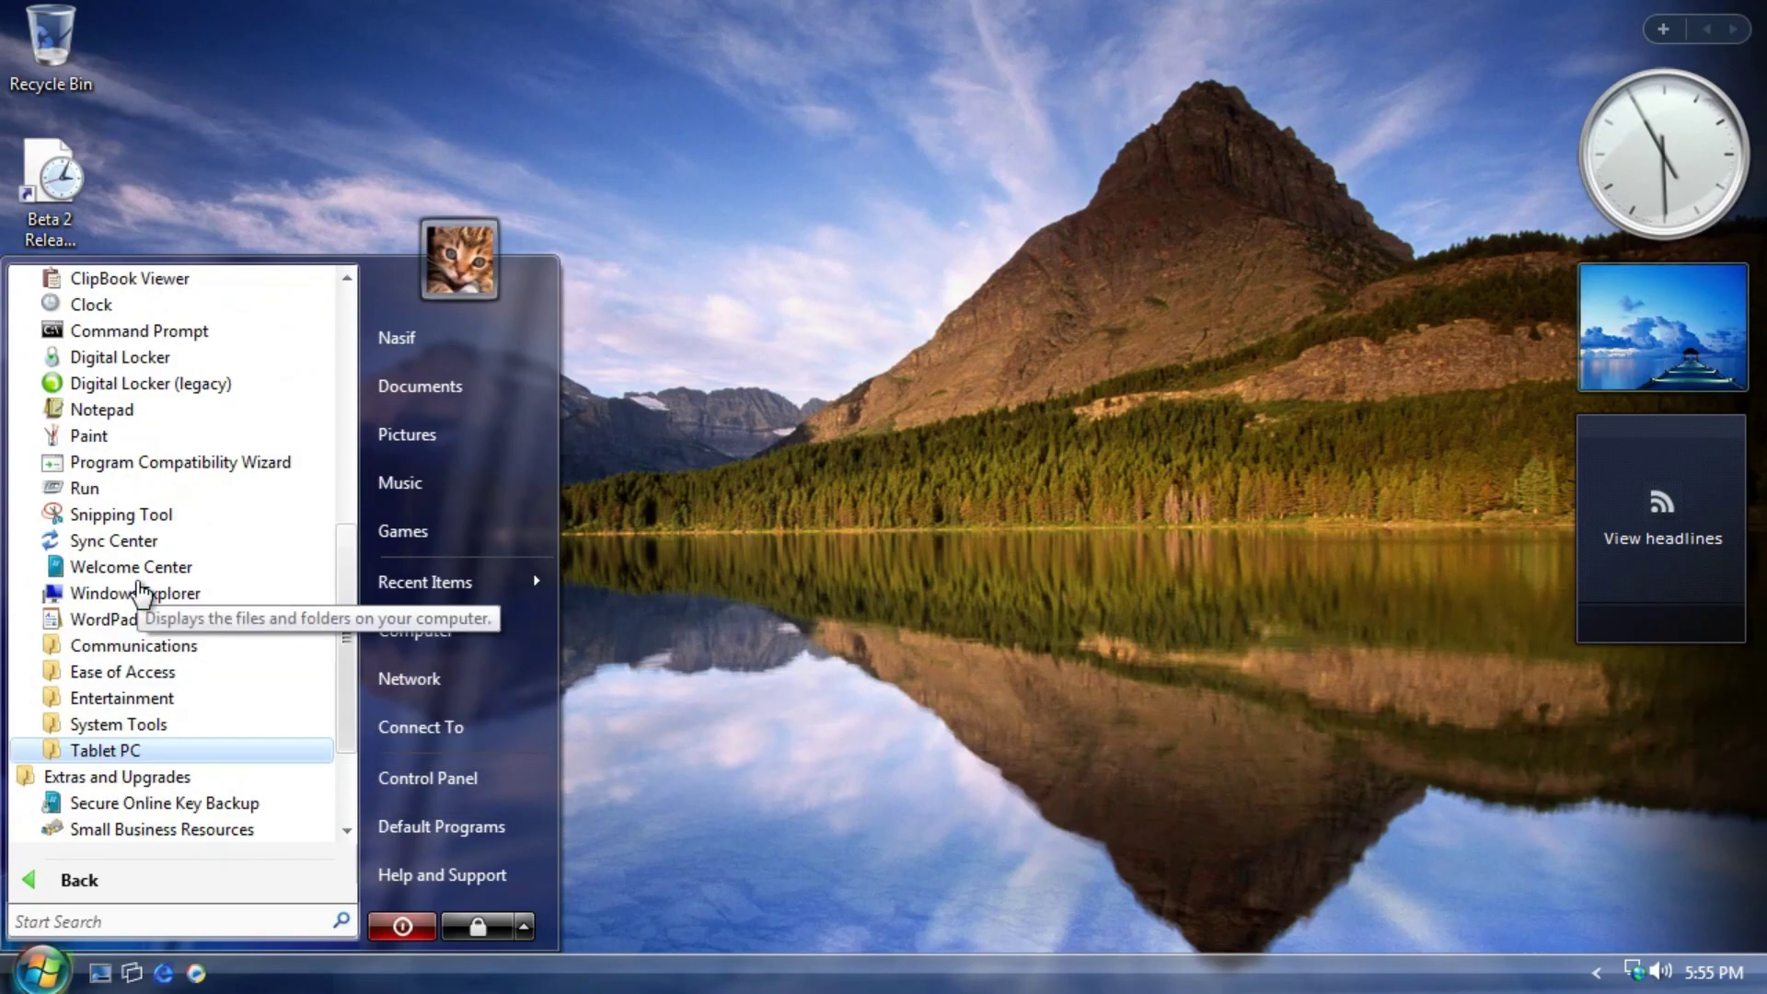
Open Welcome Center from the Accessories folder and move its window toward the middle of the desktop.
left_click(130, 567)
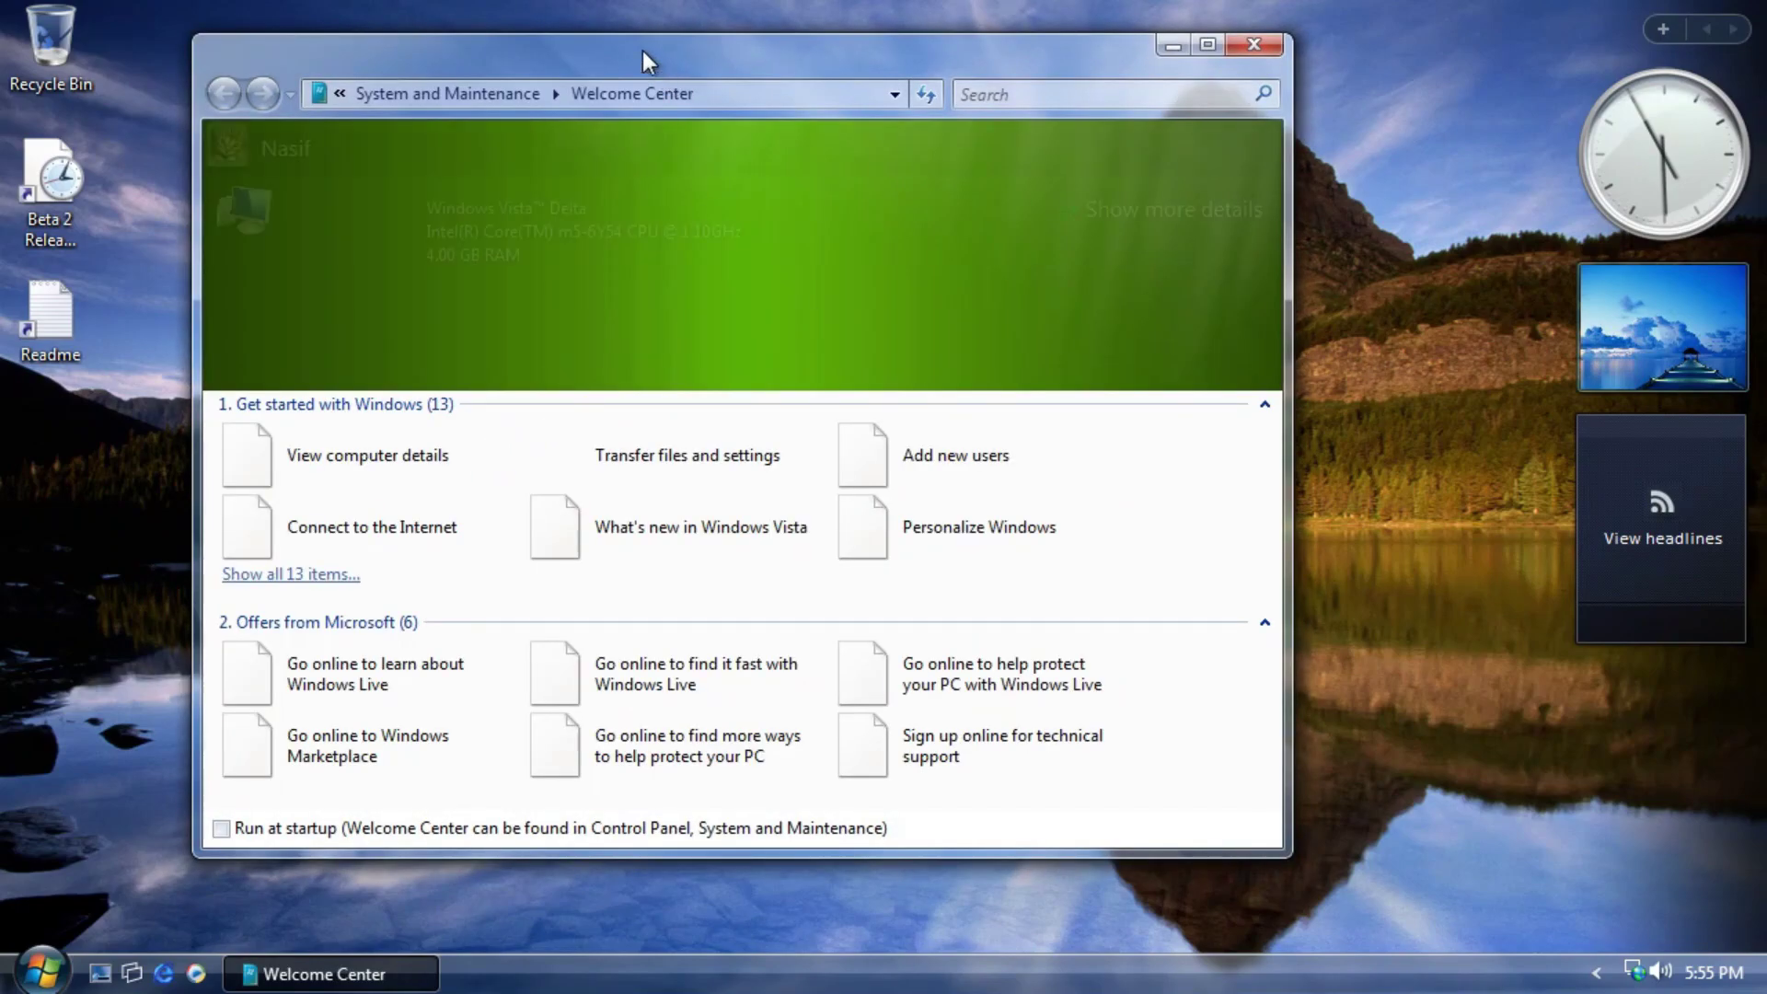
left_click_drag(634, 47, 761, 62)
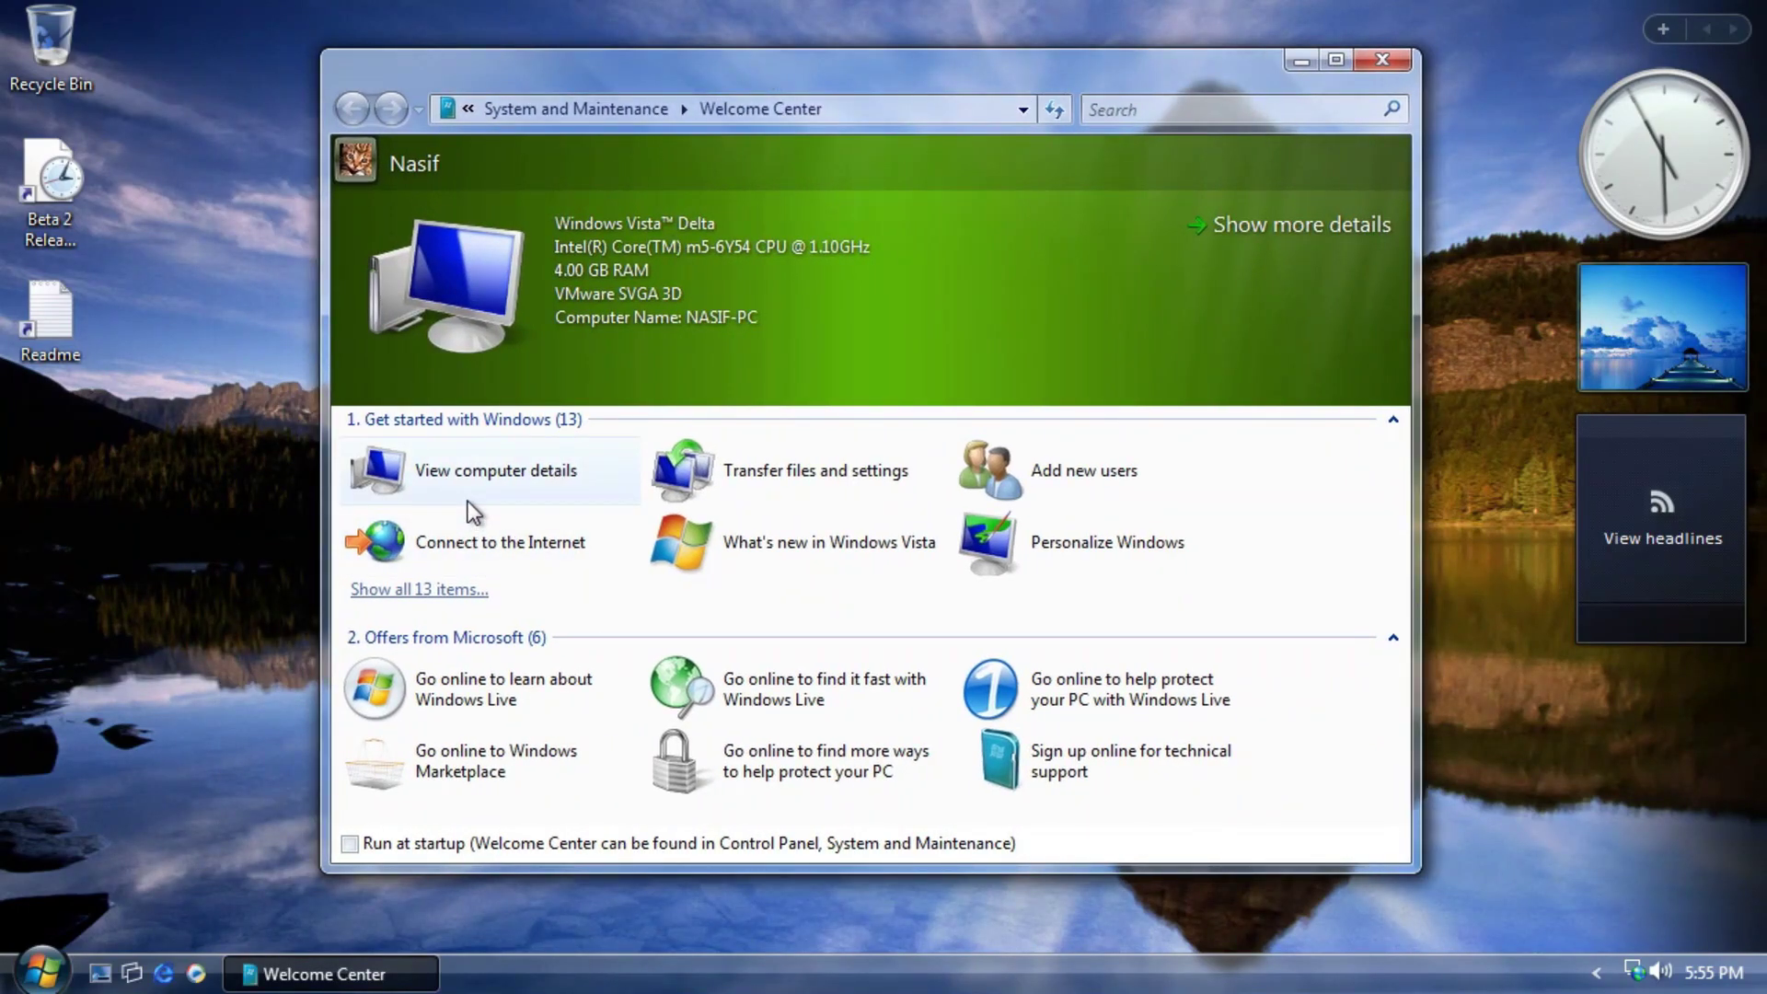
Look through the descriptions of the Get started with Windows items in Welcome Center.
key("Tab")
key("Tab")
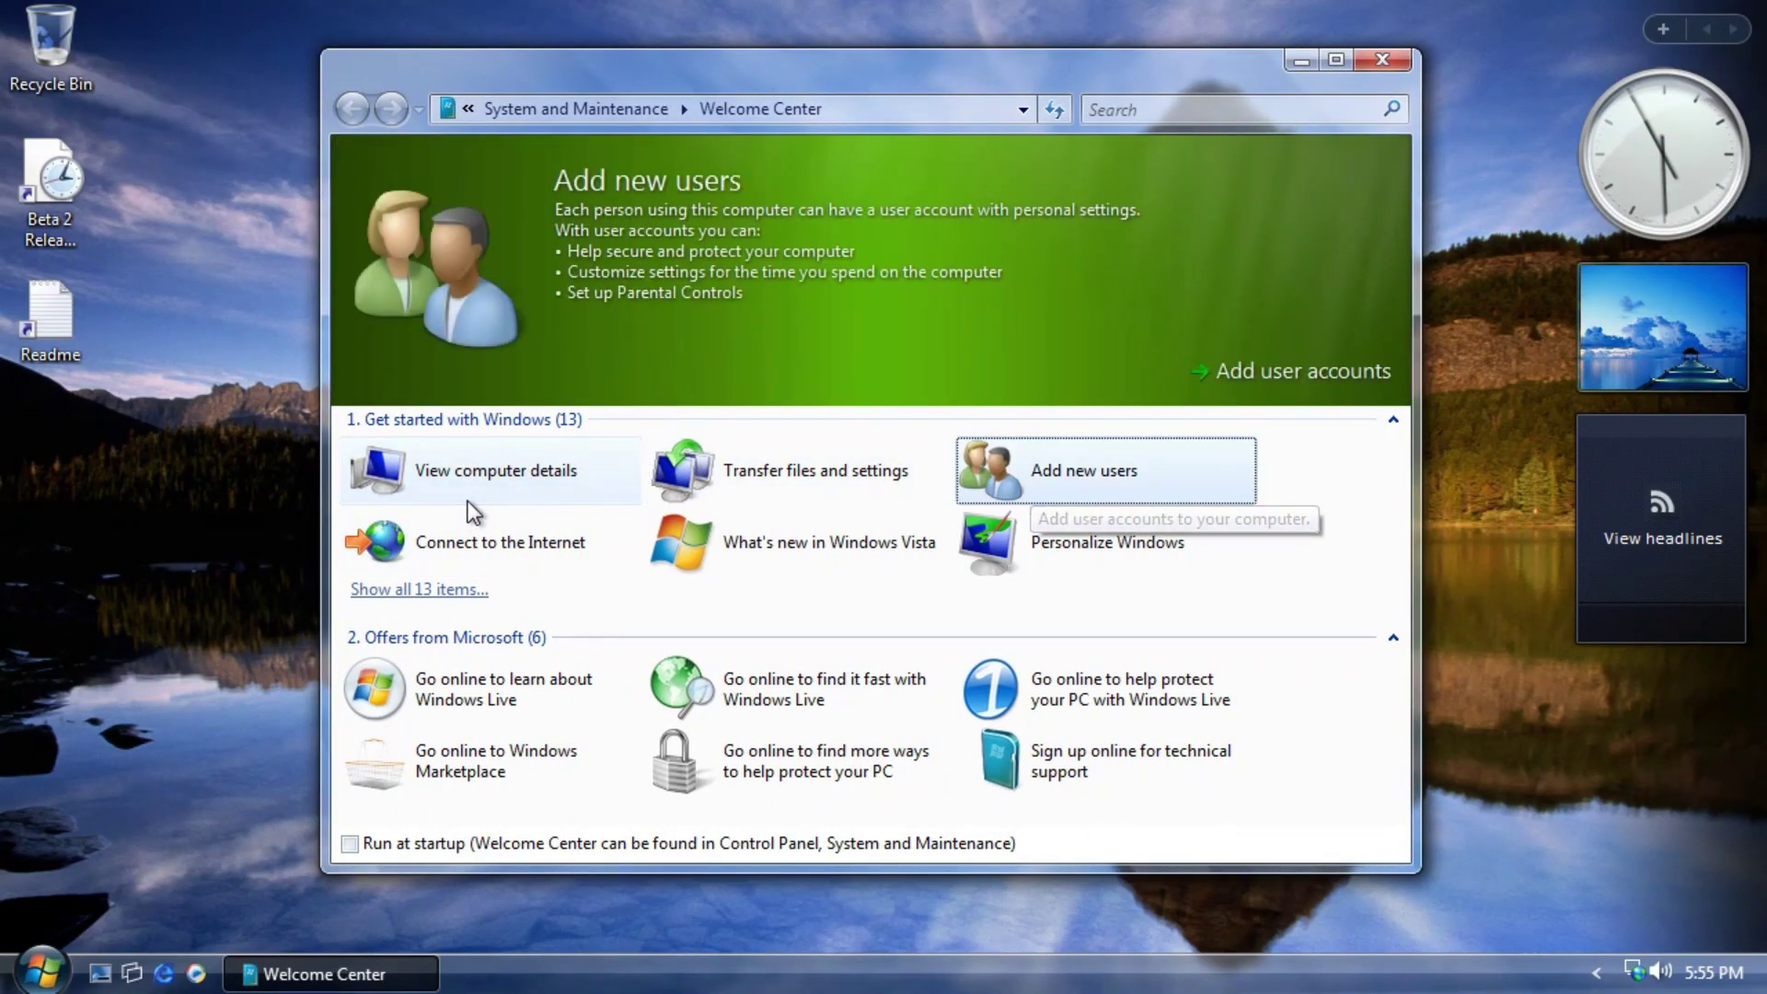
key("Down")
key("Left")
key("Left")
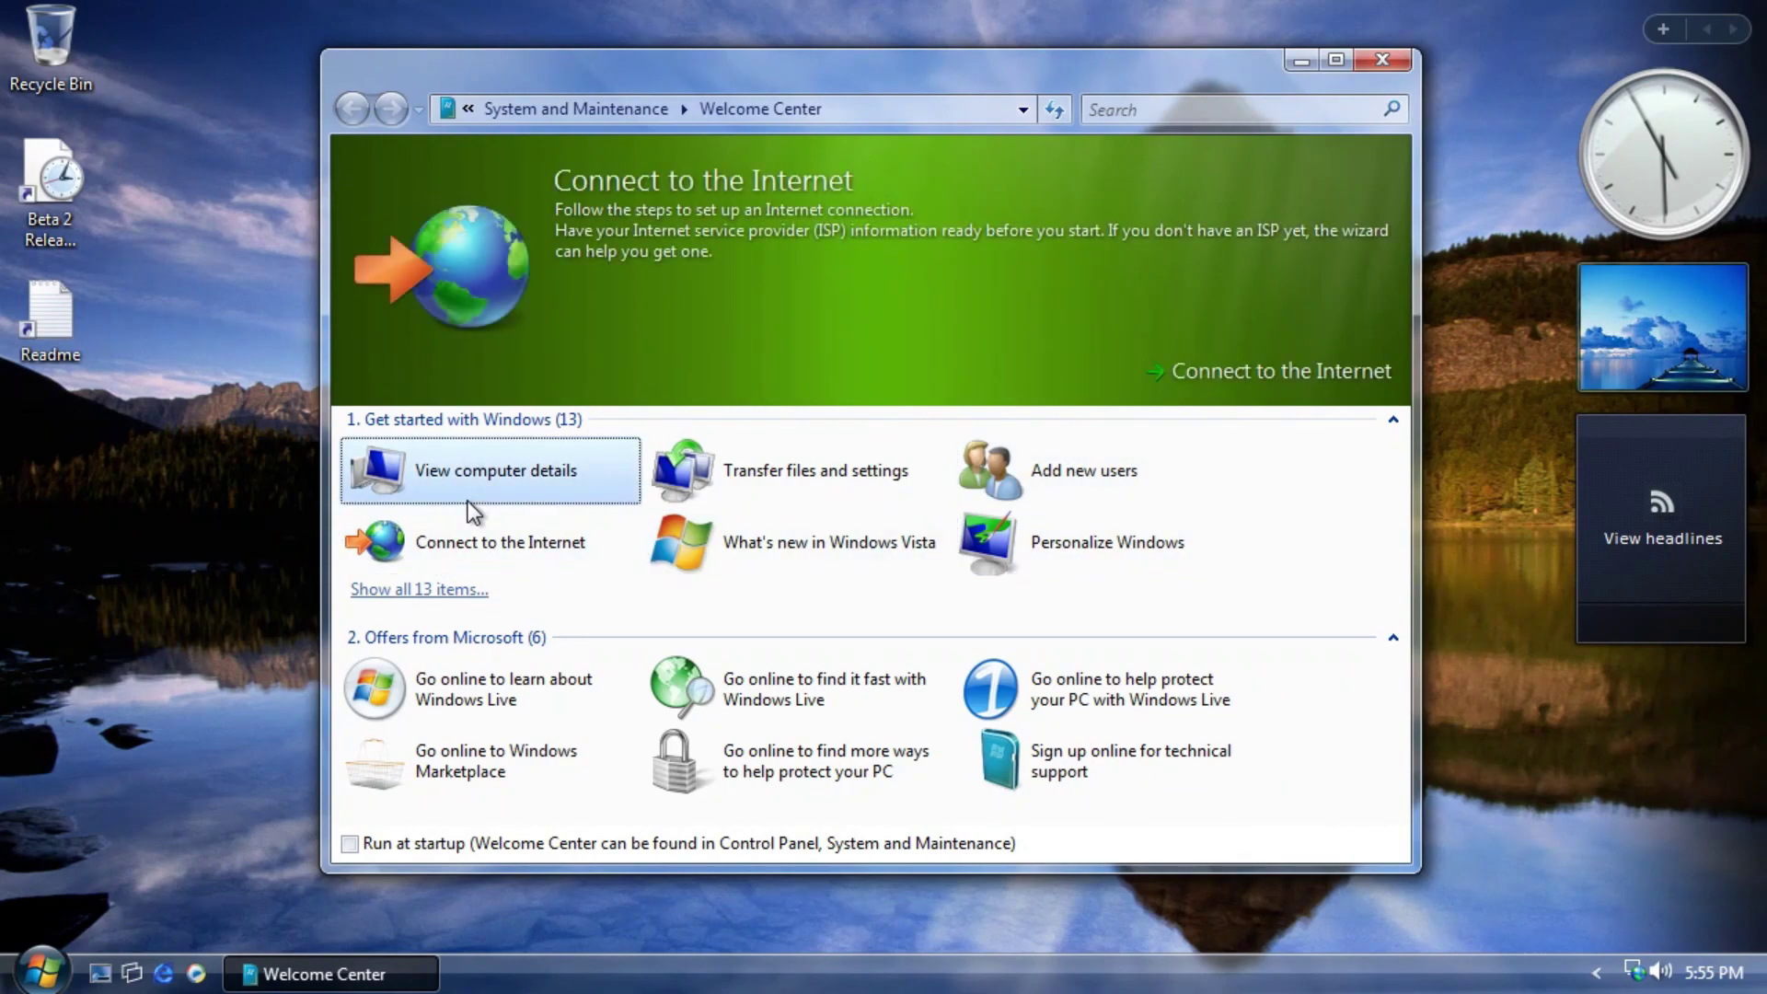
key("Up")
Look through the descriptions of the Windows Live items under Offers from Microsoft.
left_click(438, 703)
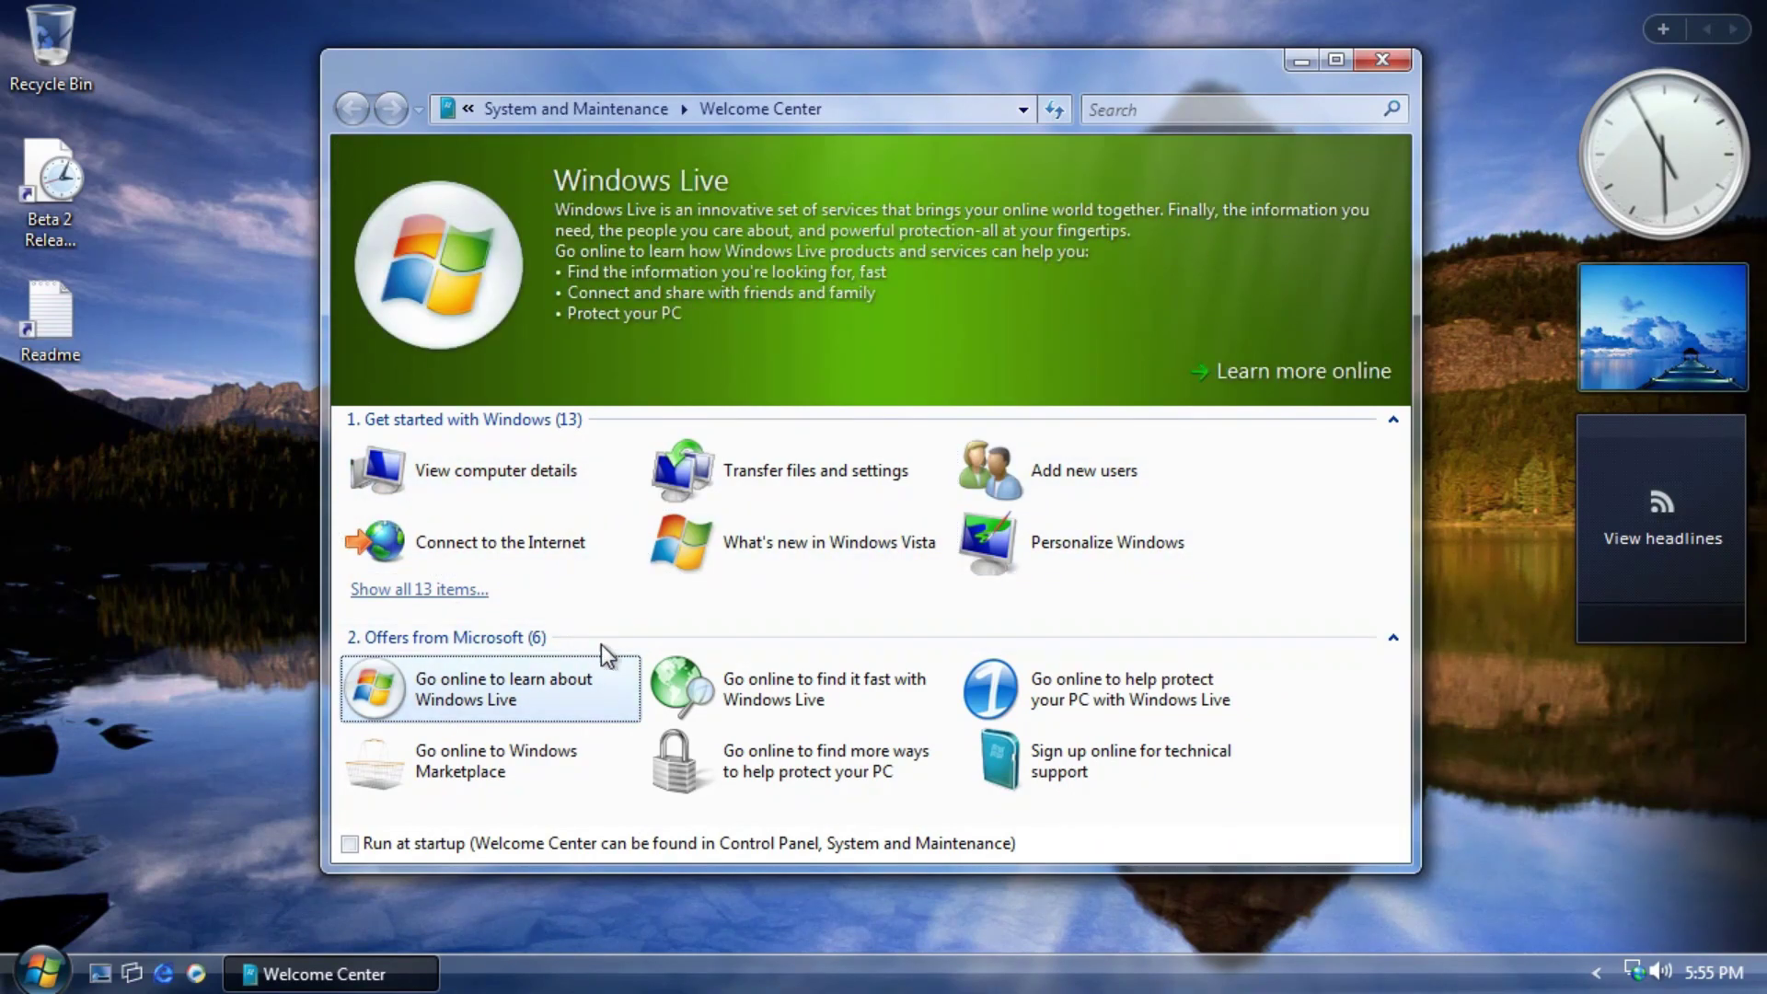
key("Right")
key("Right")
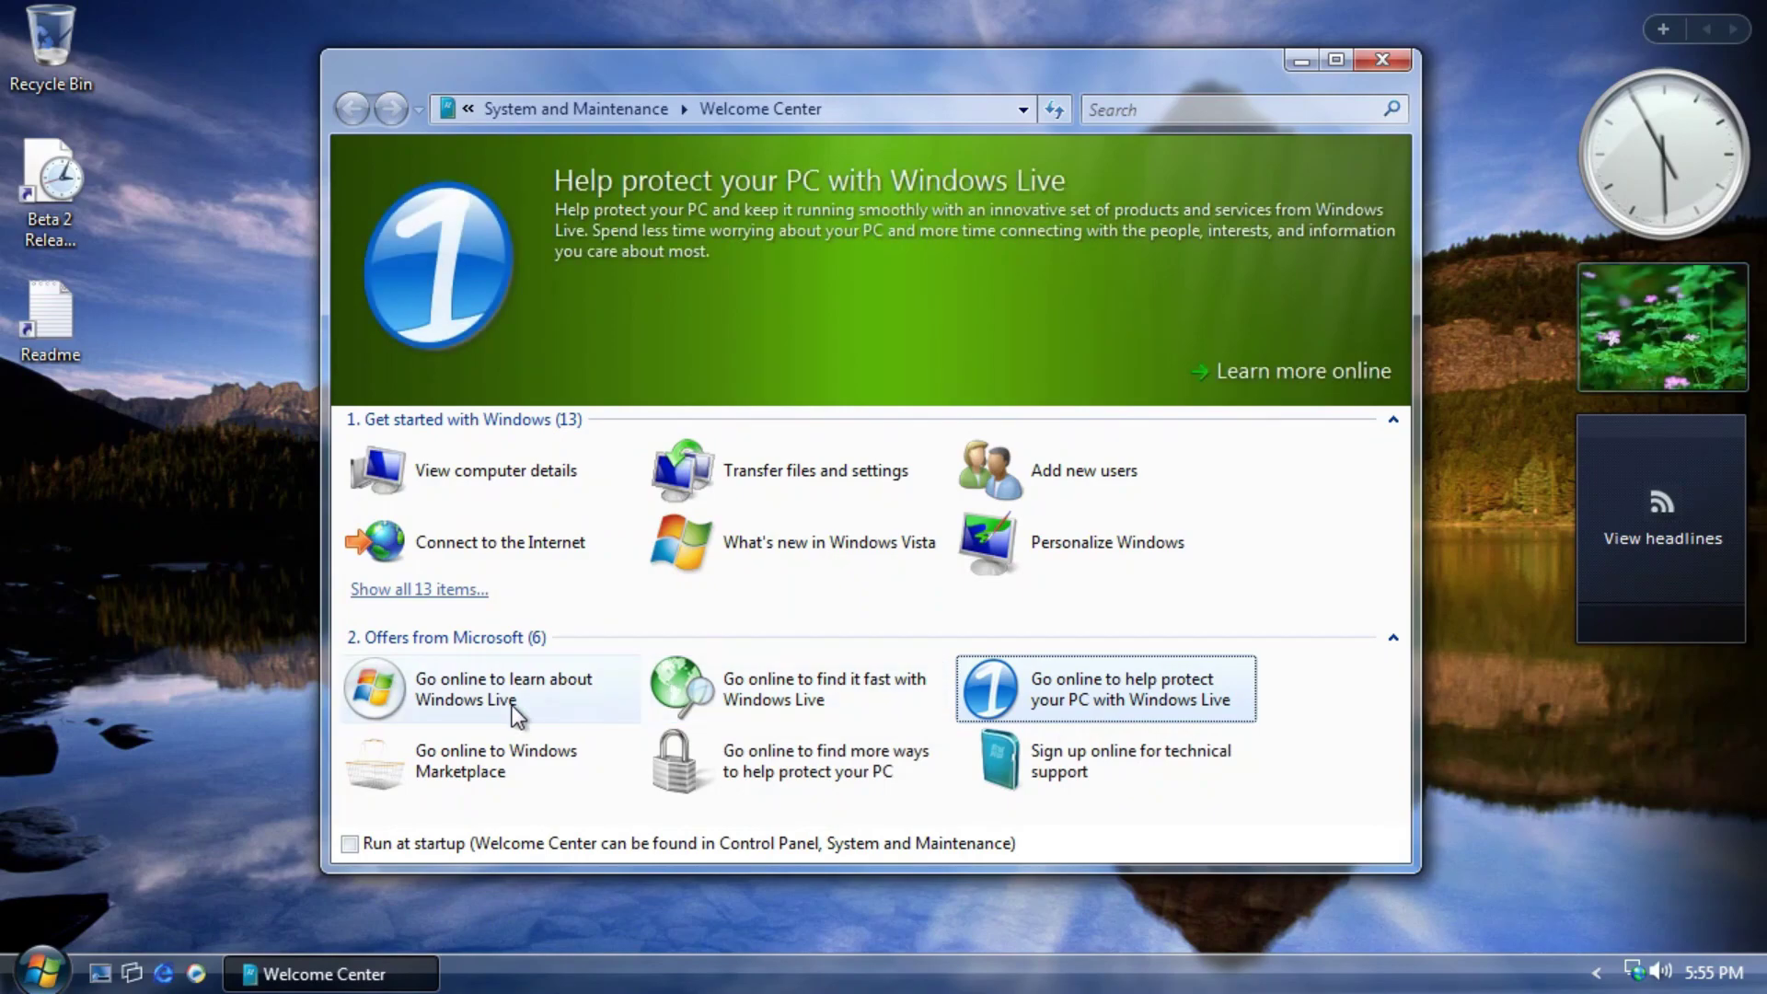
View the Windows Marketplace and Connect to the Internet descriptions, and close Welcome Center.
left_click(471, 705)
left_click(456, 754)
left_click(429, 545)
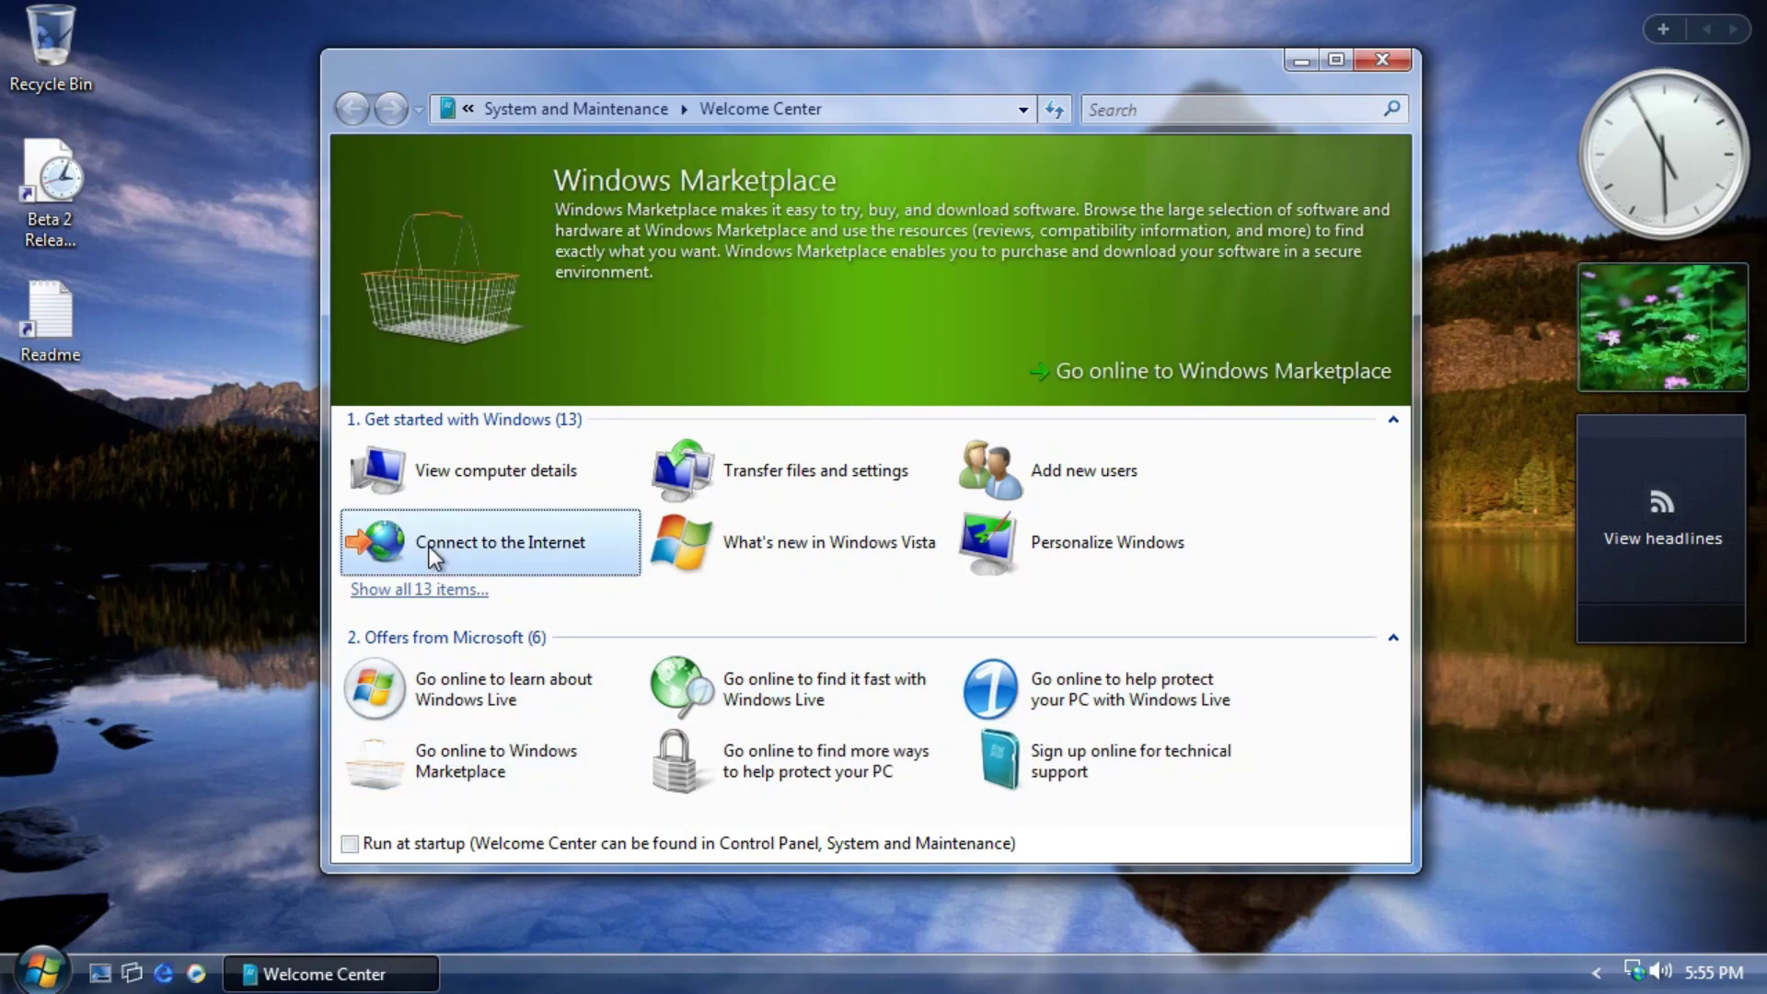
left_click(1381, 59)
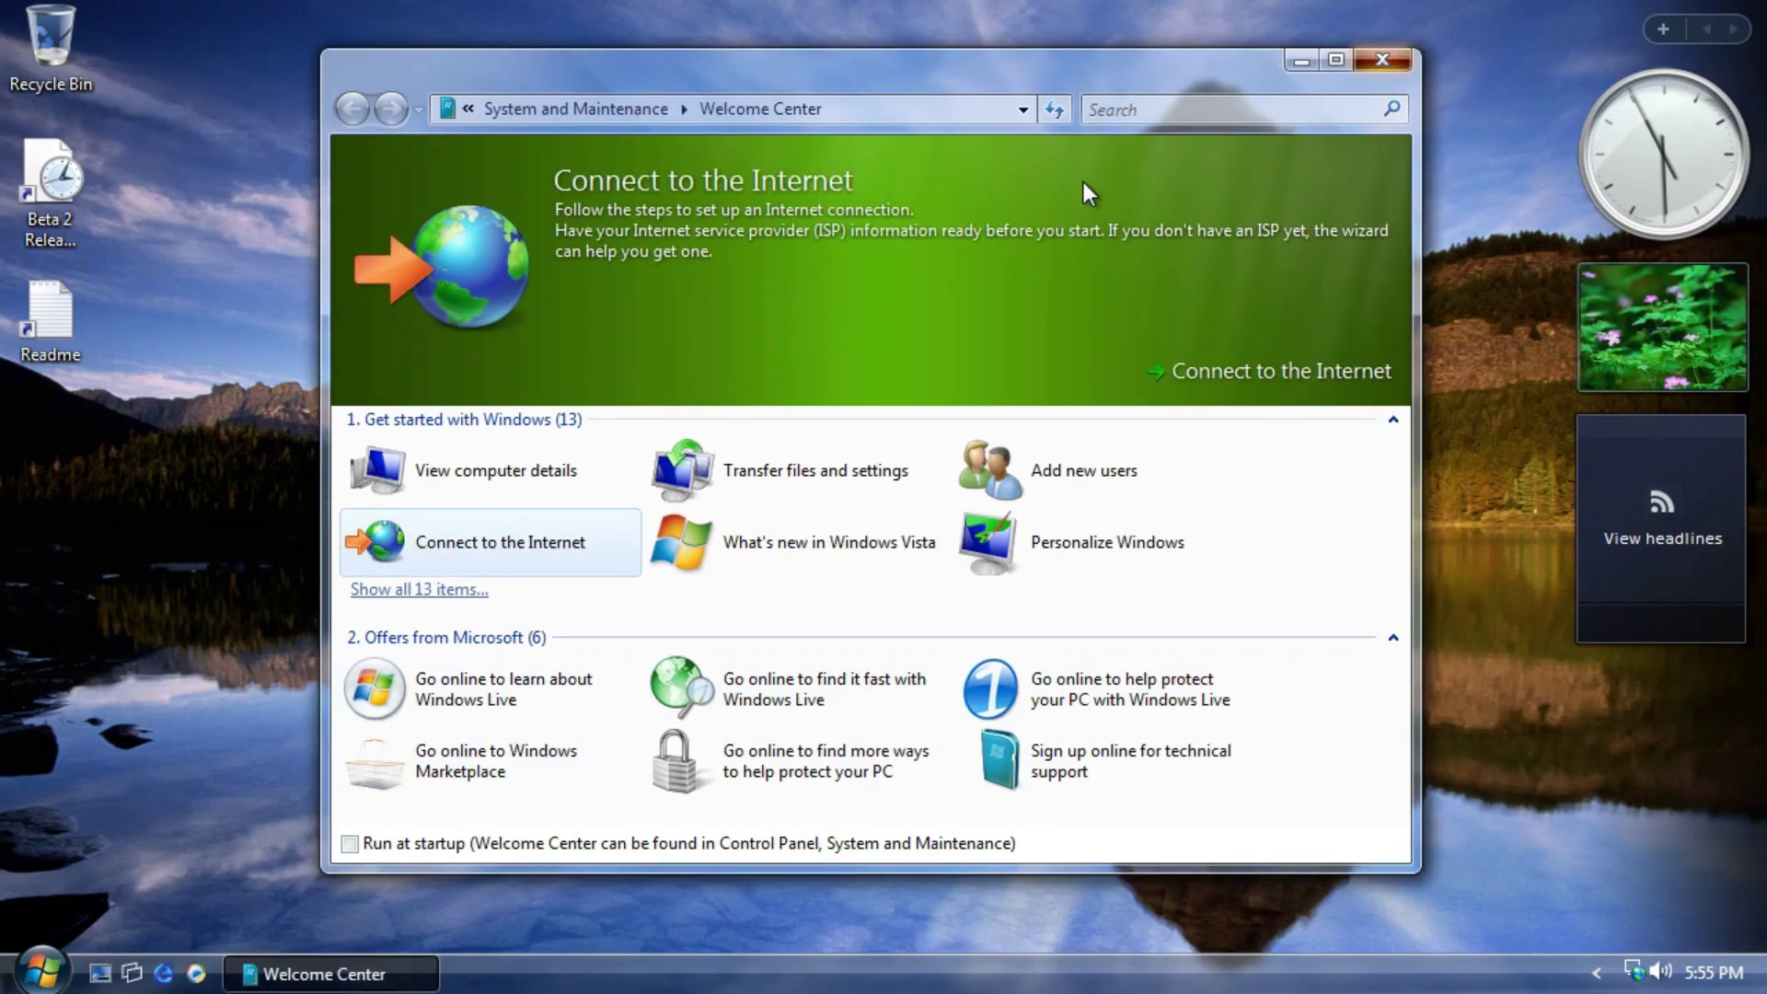
Open Games Explorer from the Games folder, maximize it to view the installed games, and close it.
left_click(44, 967)
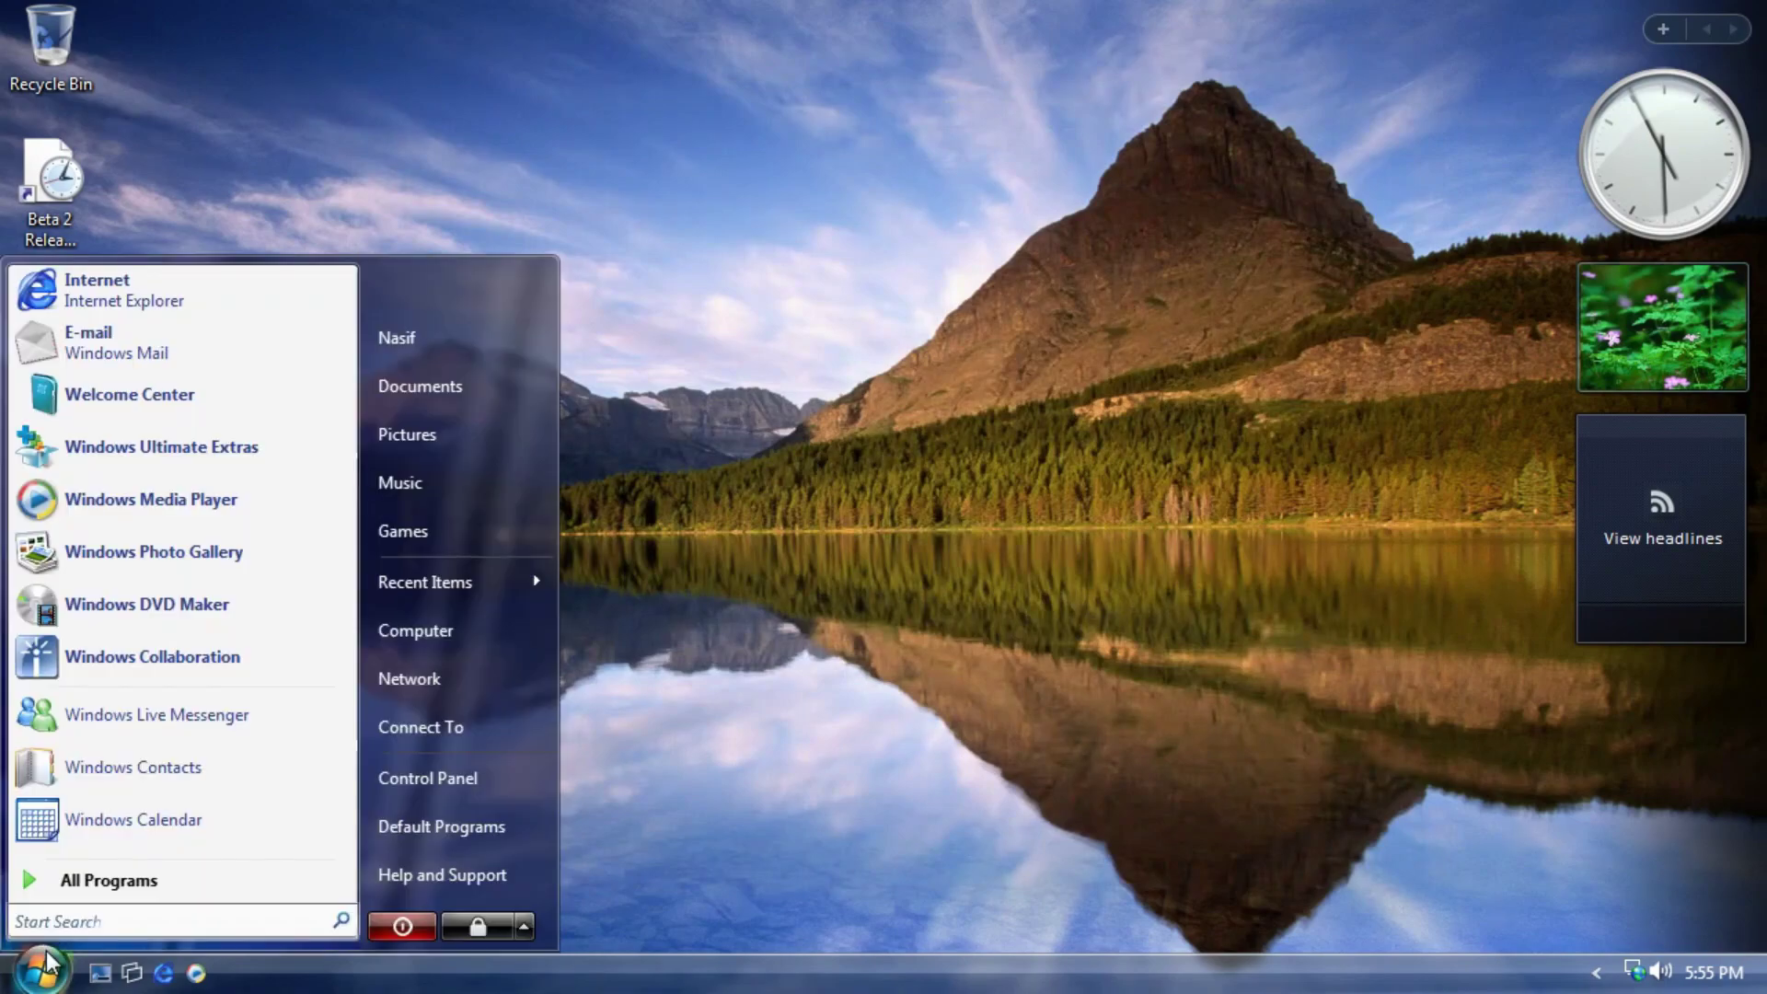
left_click(126, 876)
left_click(83, 777)
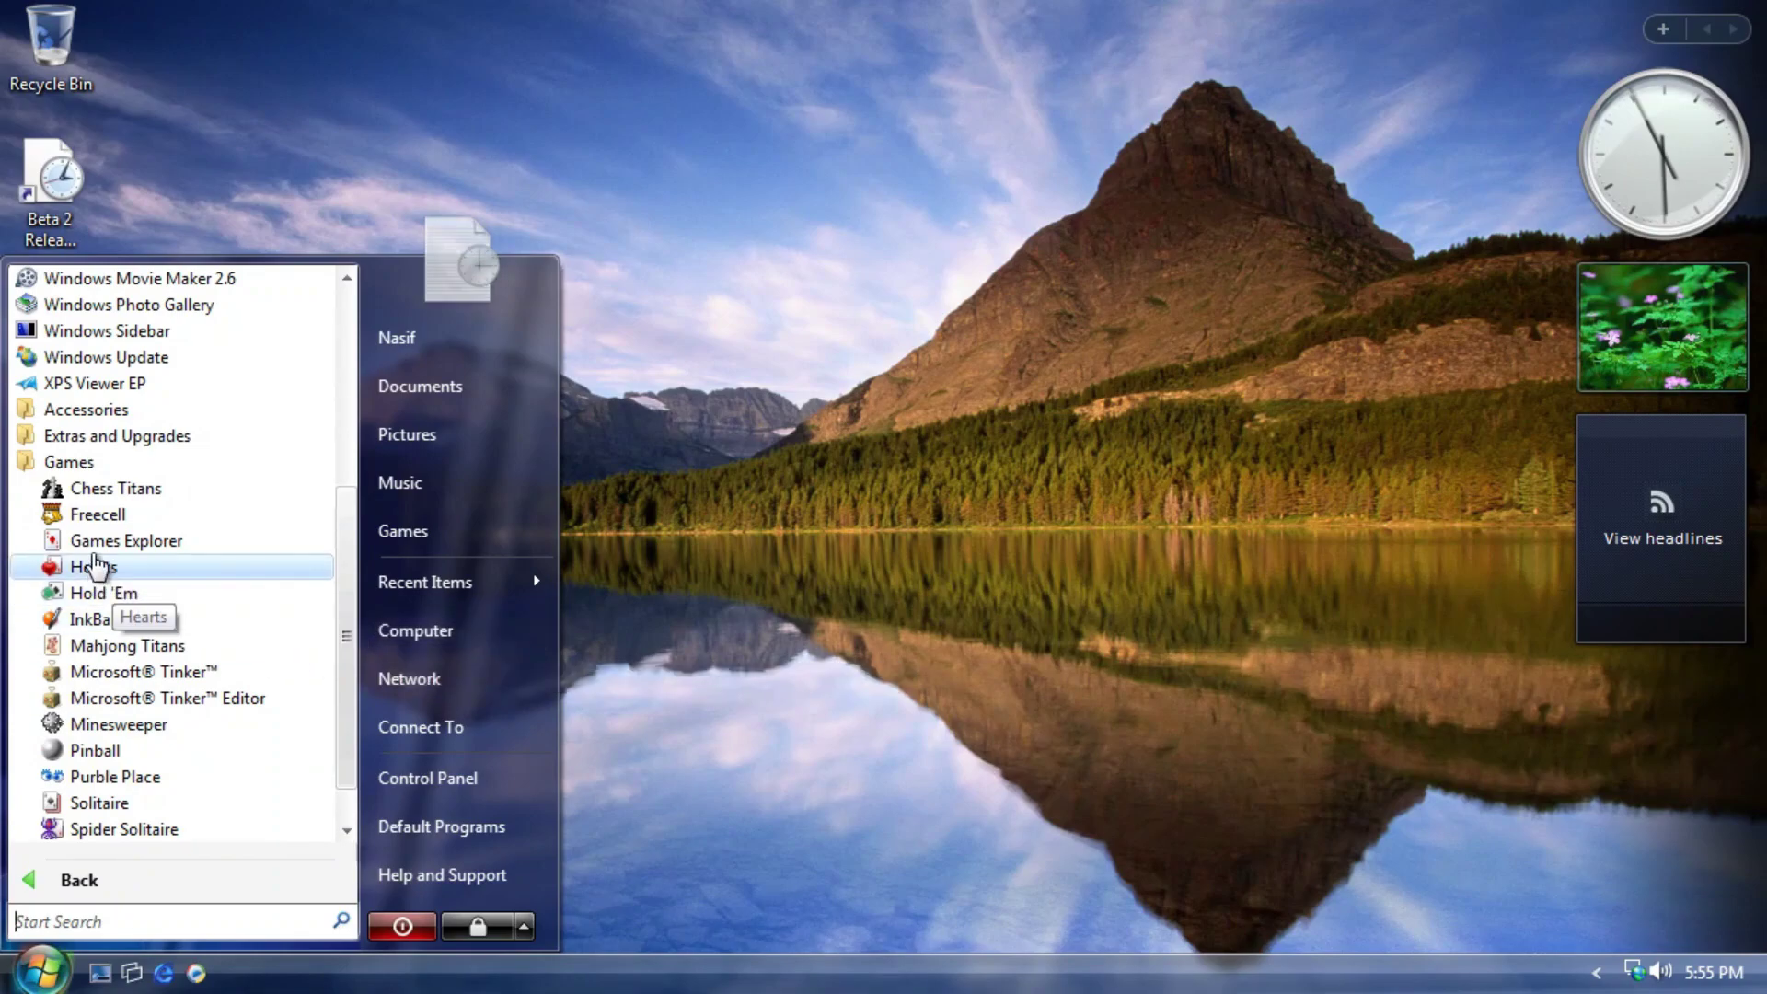
left_click(125, 536)
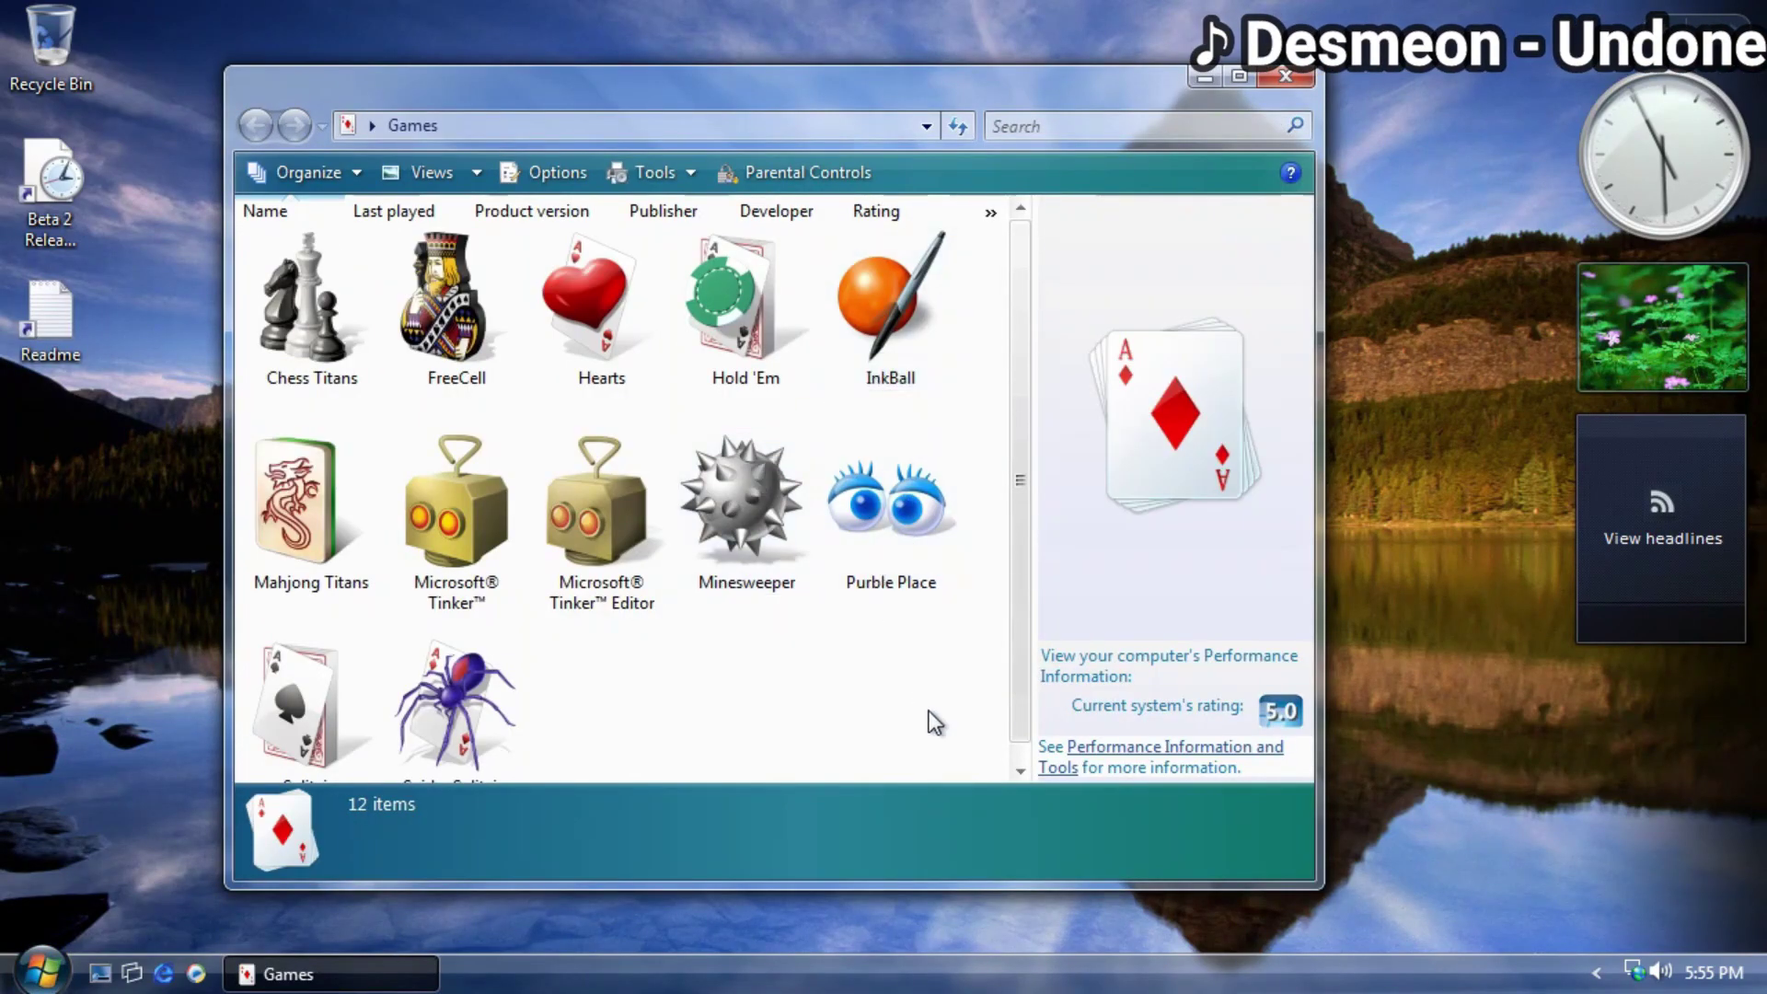
double_click(572, 97)
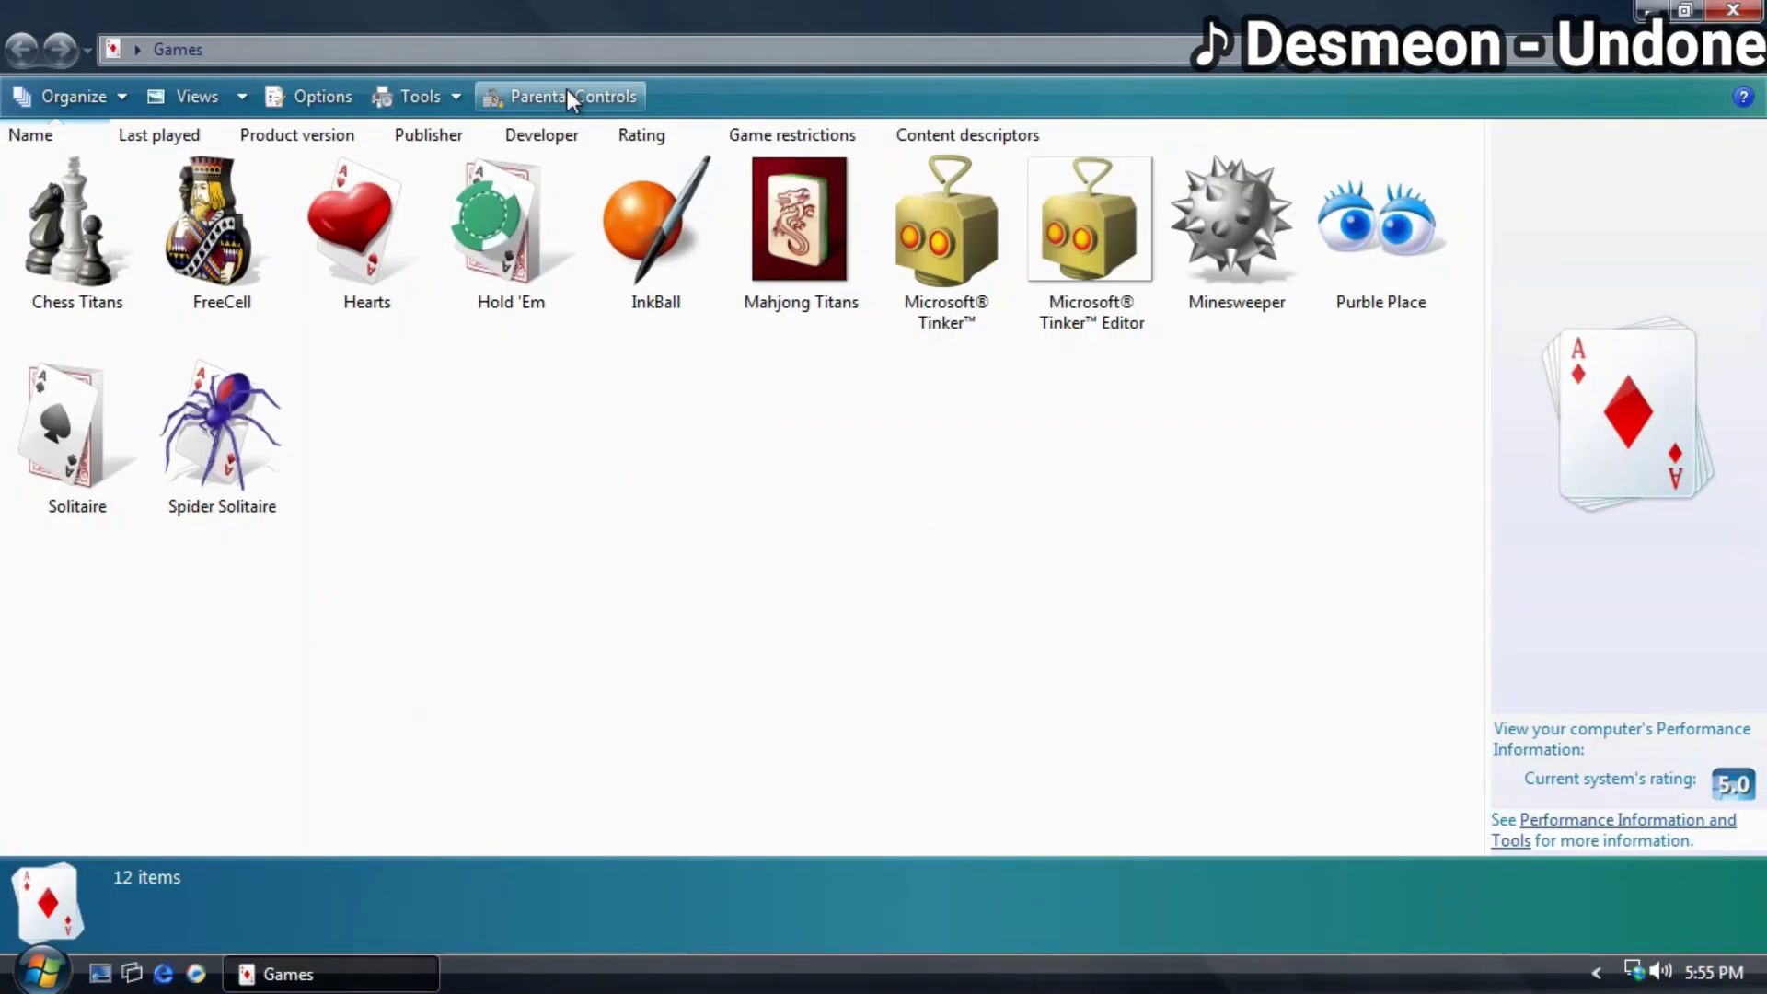
left_click(1730, 12)
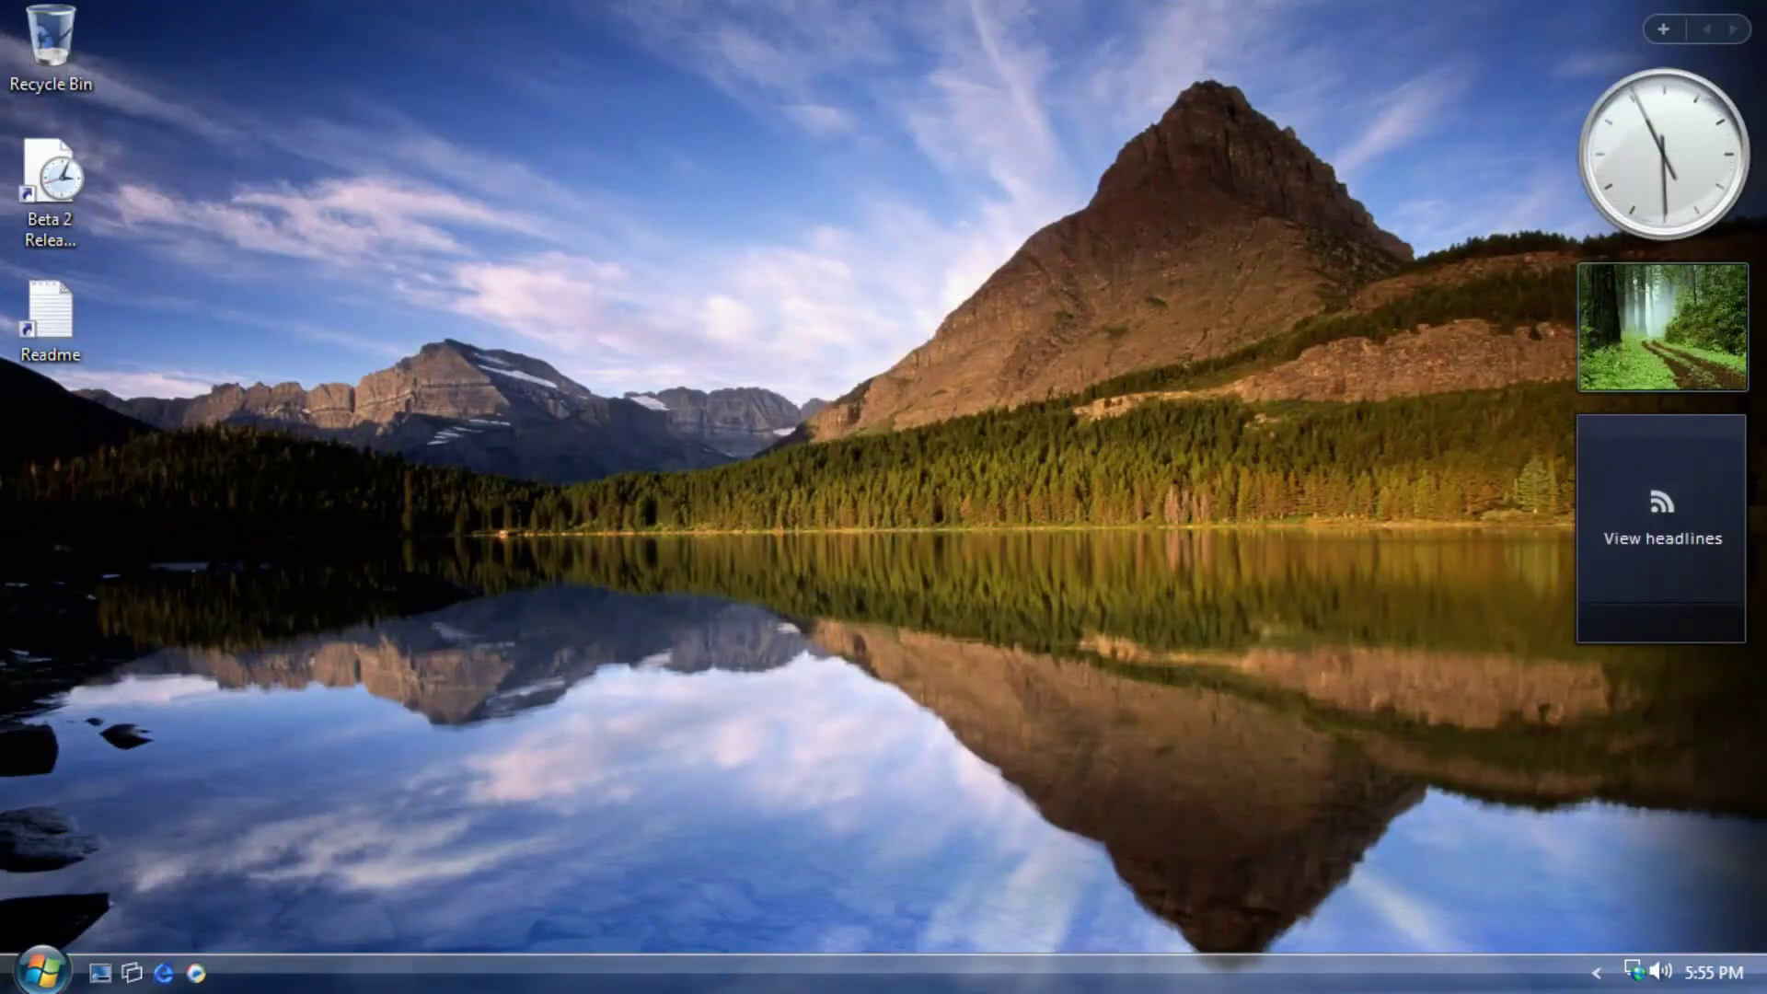
Browse the Maintenance, Startup and Games folders in the Start menu's program list.
key("super")
left_click(130, 887)
left_click(65, 803)
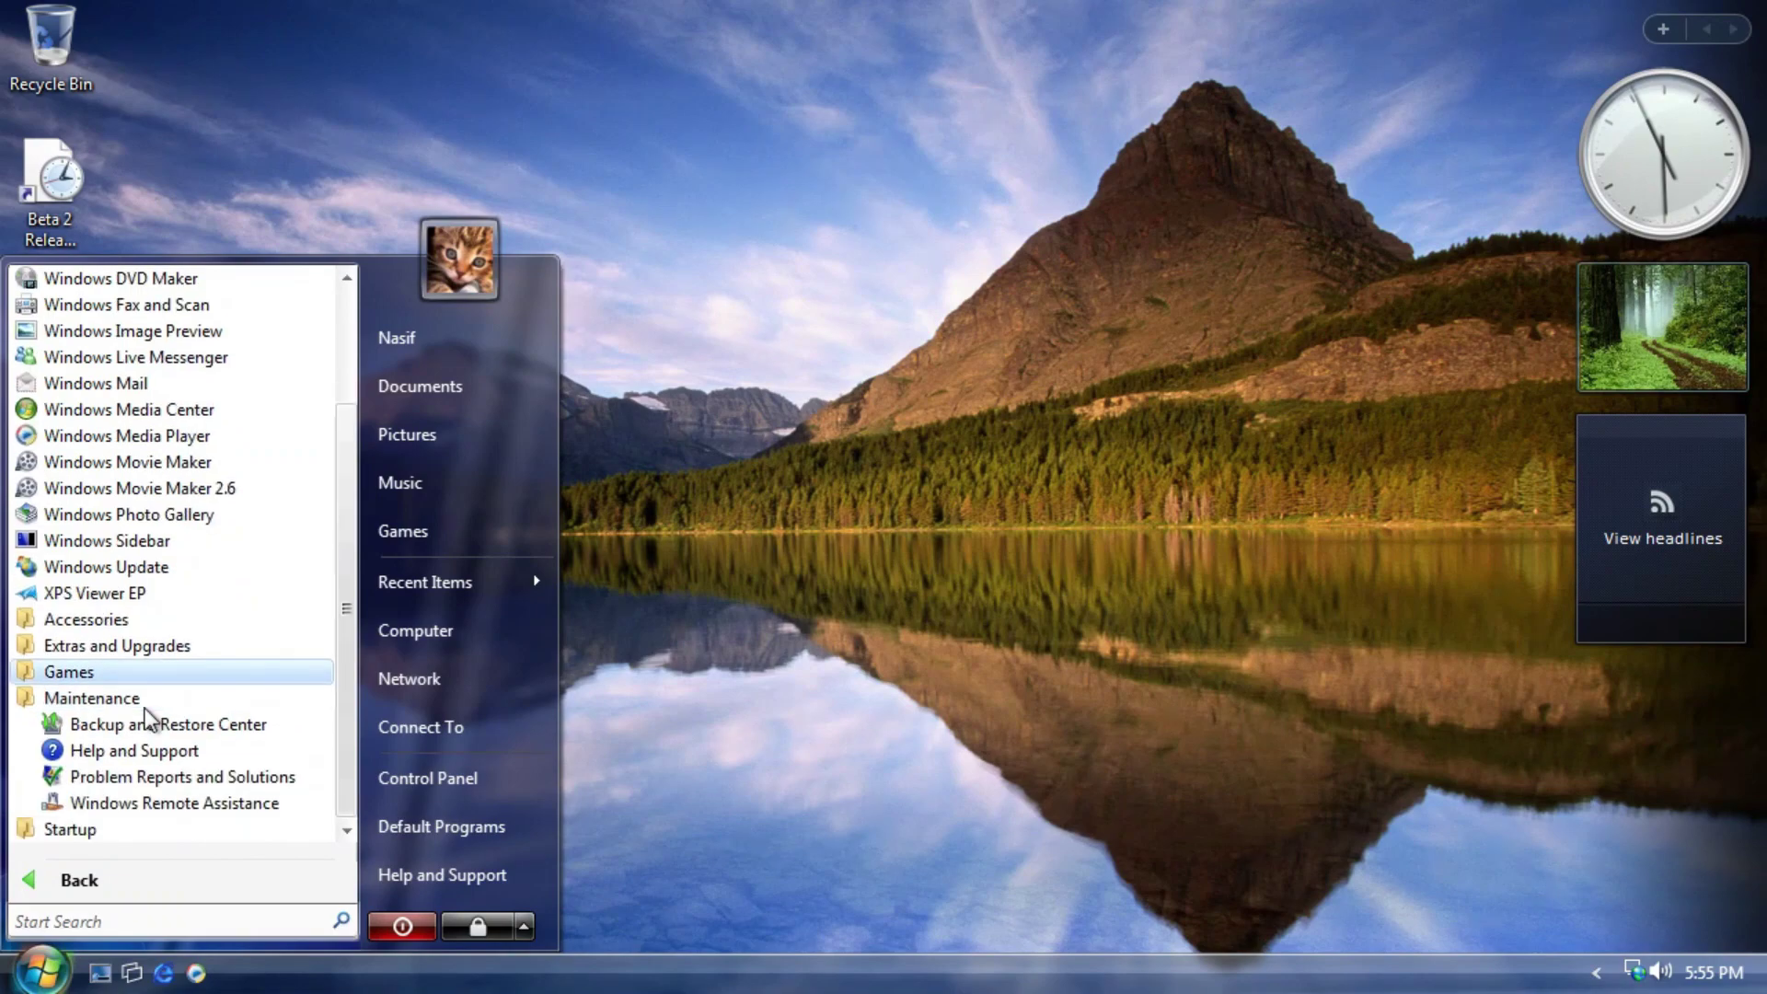
left_click(60, 825)
left_click(69, 644)
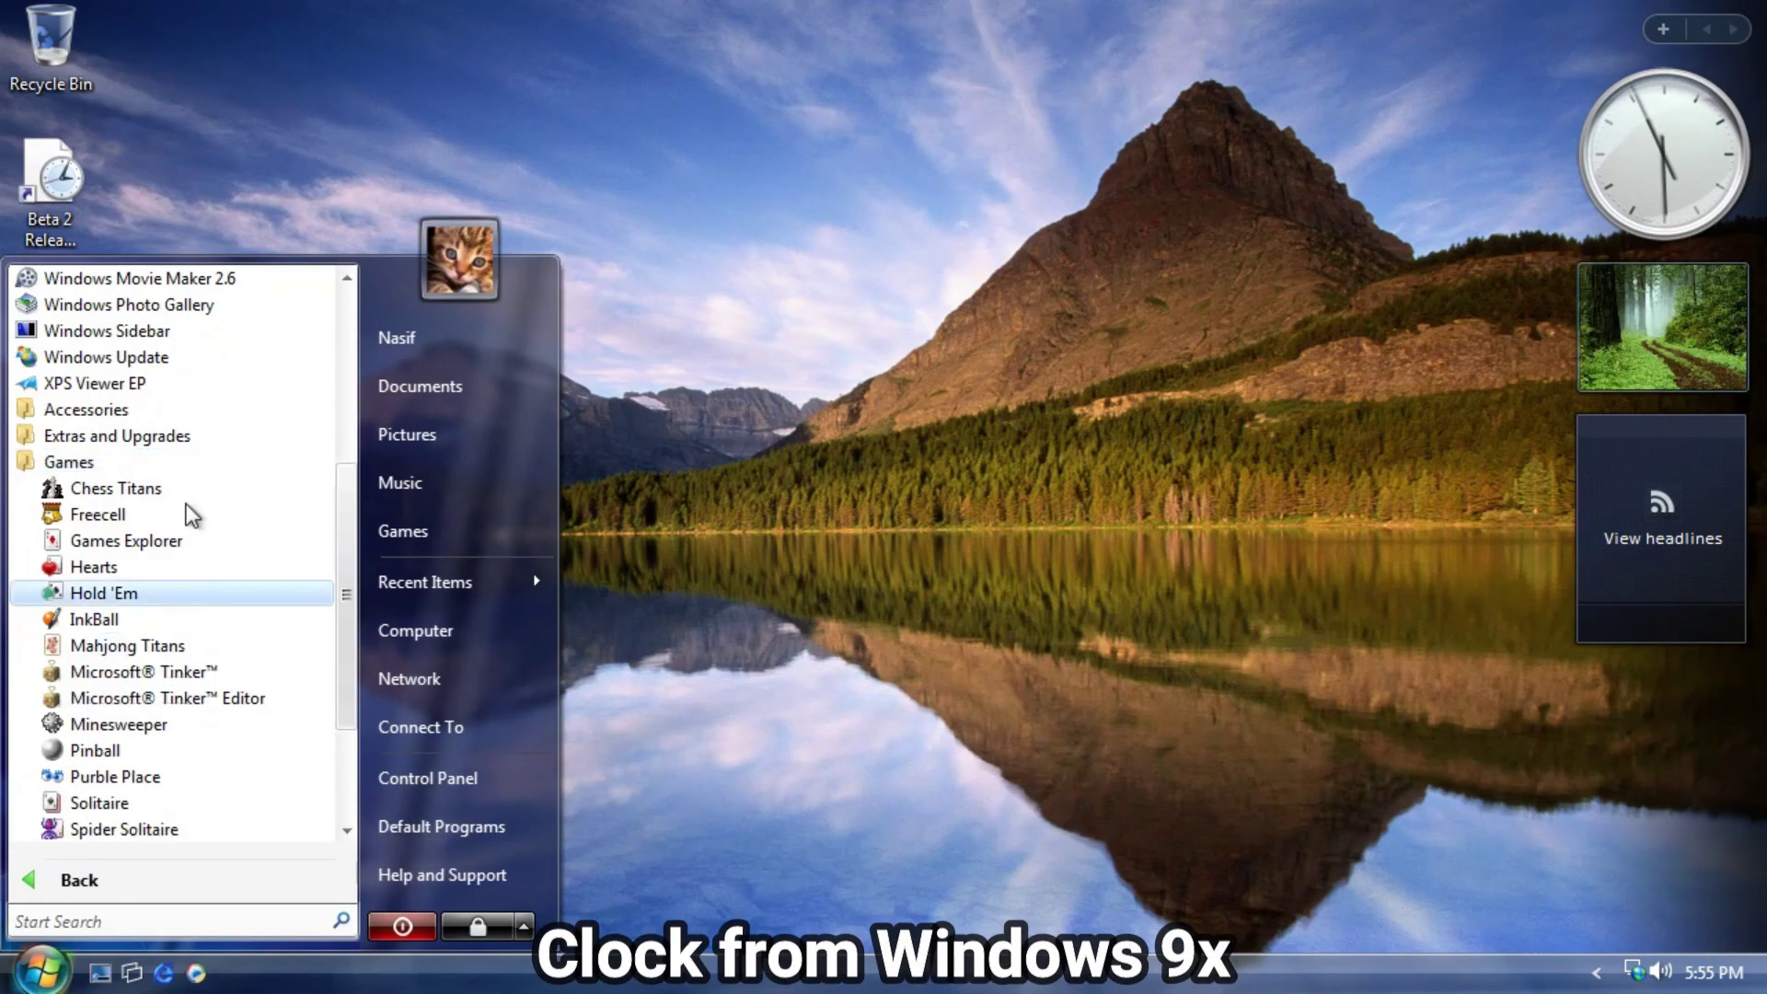
Open Clock from the Accessories folder, enlarge its window and reposition it on the desktop.
left_click(117, 435)
left_click(85, 410)
left_click(152, 357)
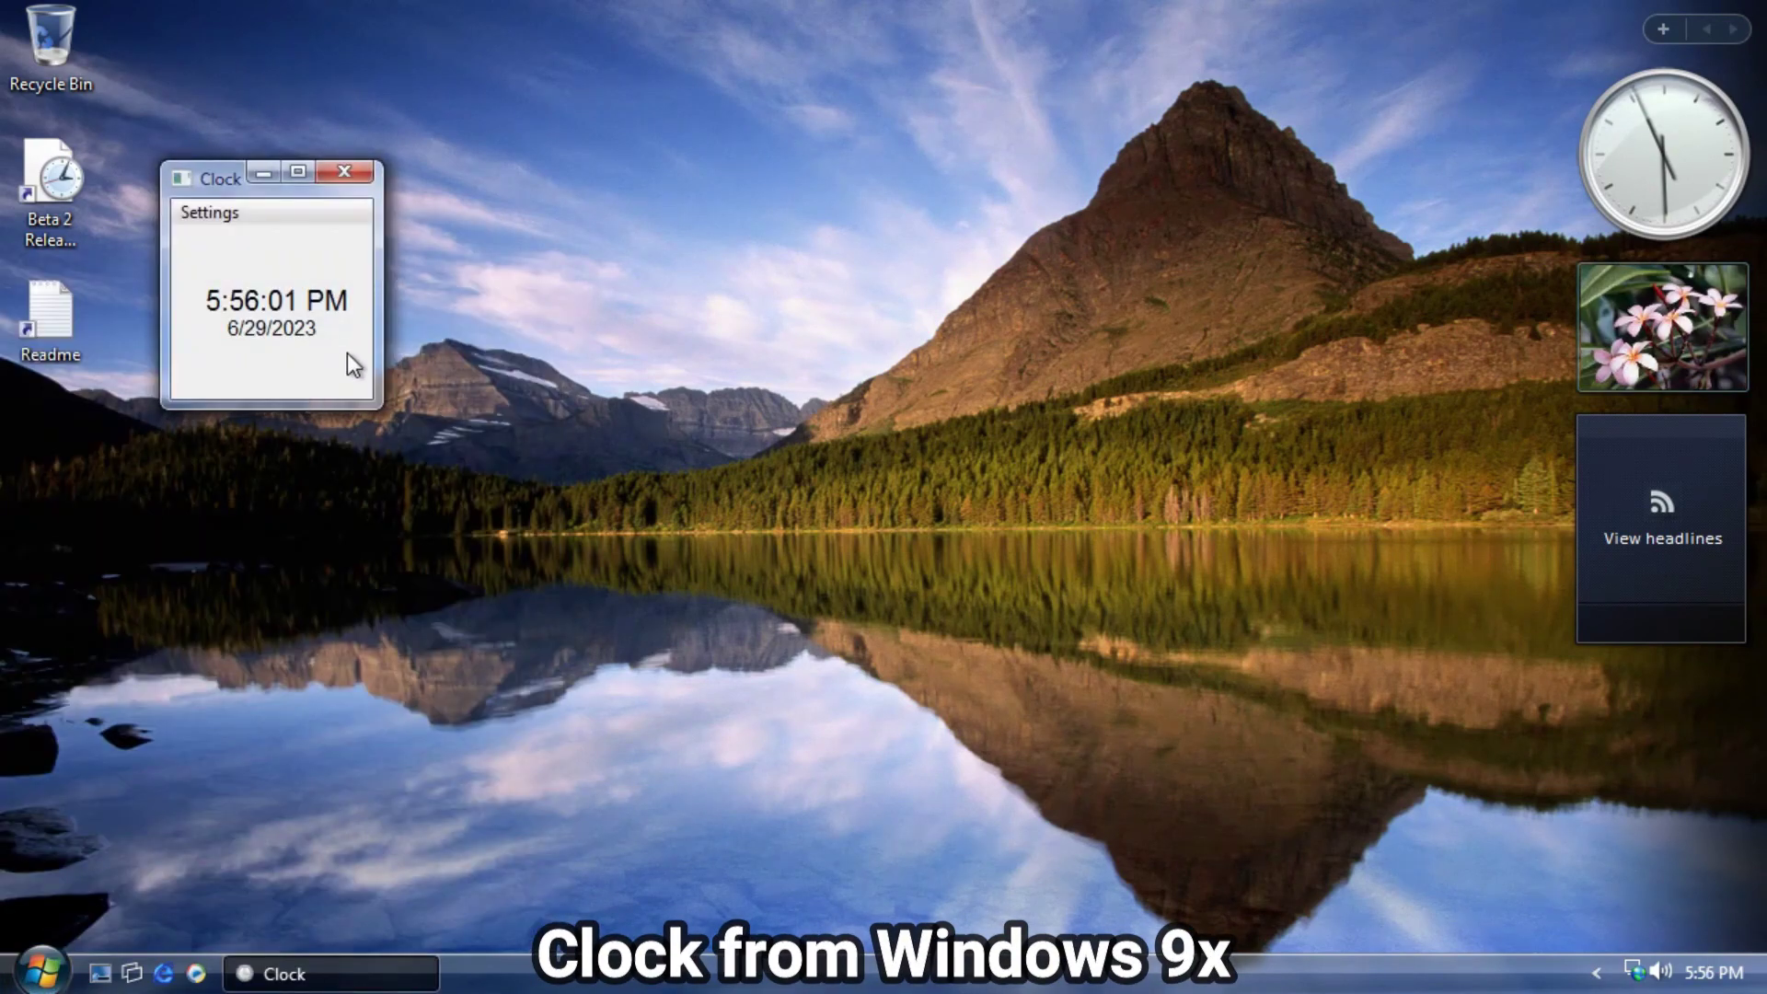
left_click_drag(456, 178, 511, 140)
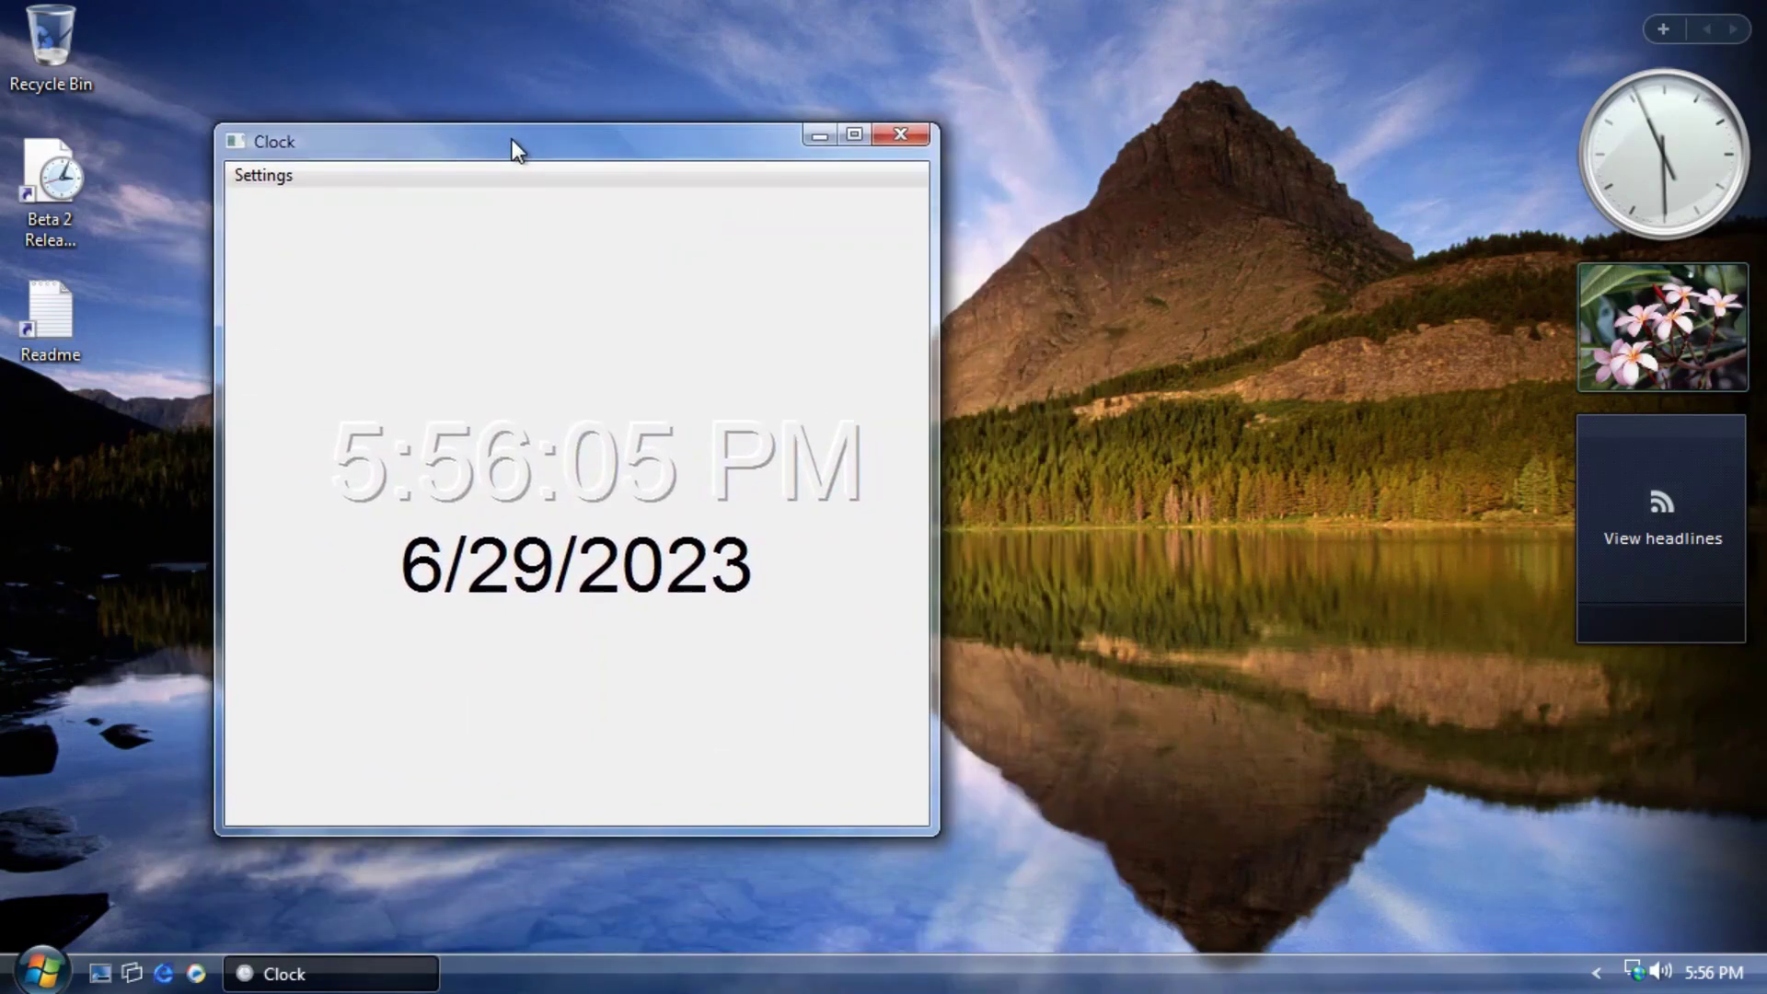
Explore the Clock settings, view the About Clock information, and close both windows.
left_click(291, 207)
left_click(263, 175)
left_click(296, 237)
left_click(322, 463)
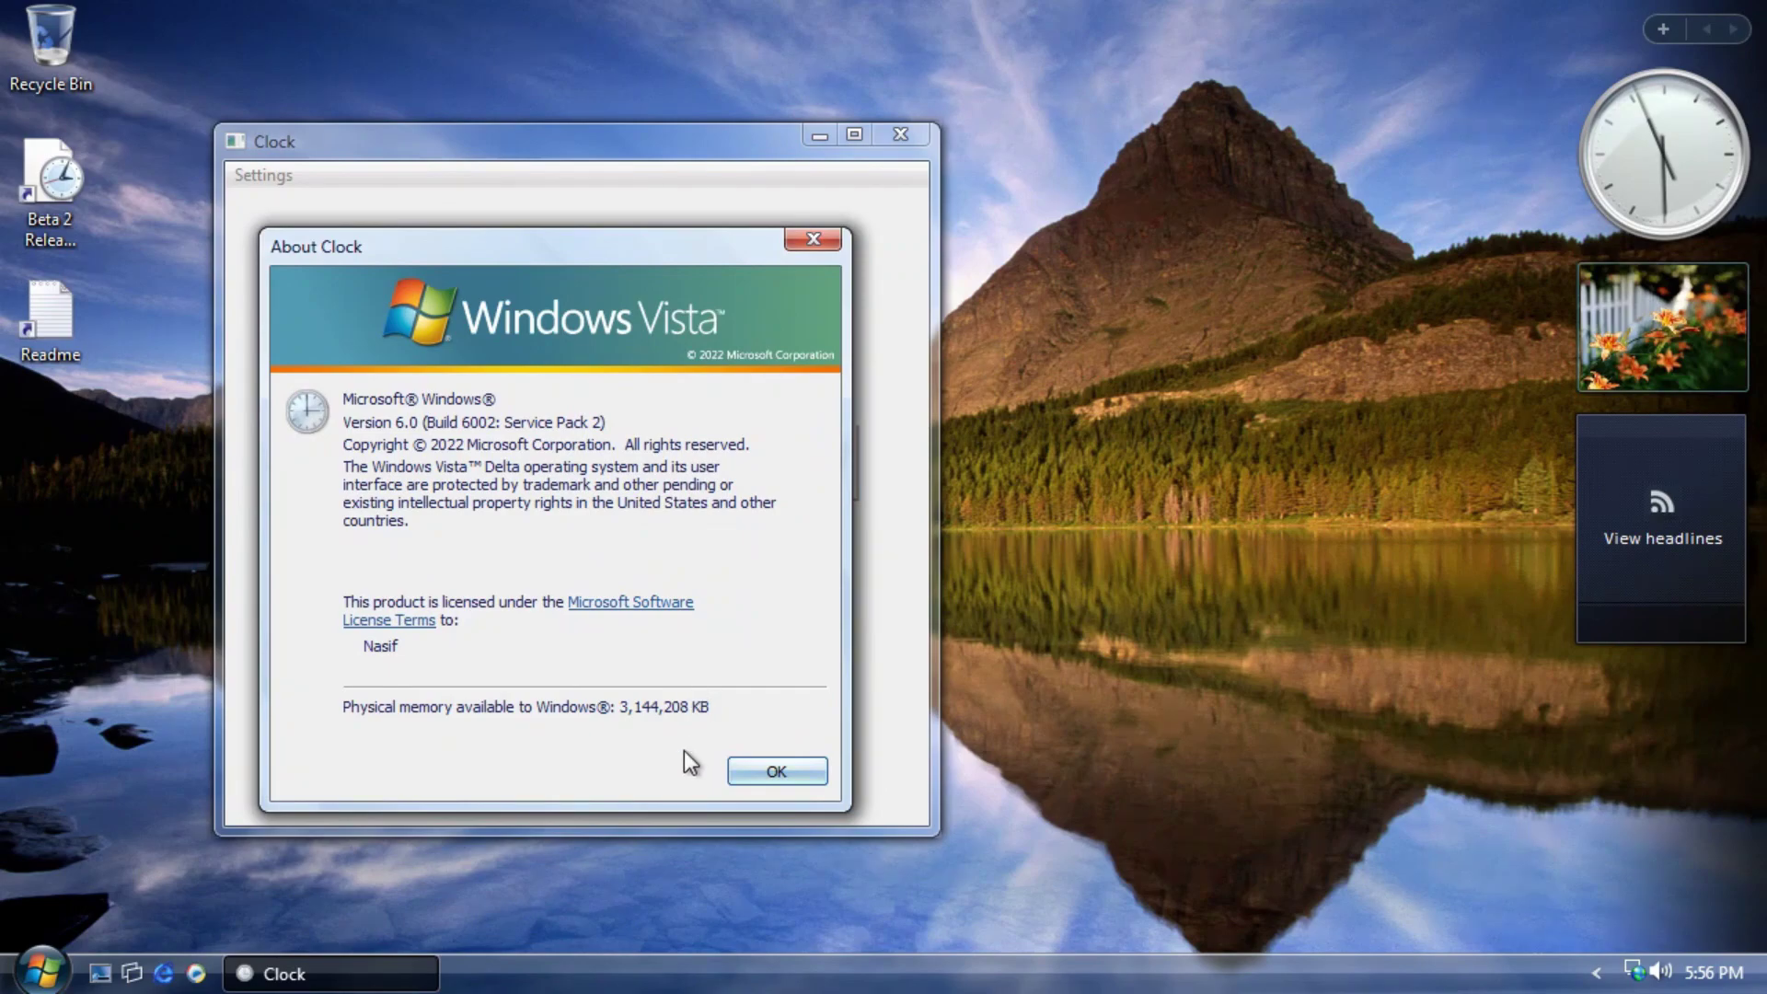
key("alt+F4")
key("alt+F4")
Run winver to view the Windows version information, and dismiss the About Windows dialog.
key("super+r")
type("winver")
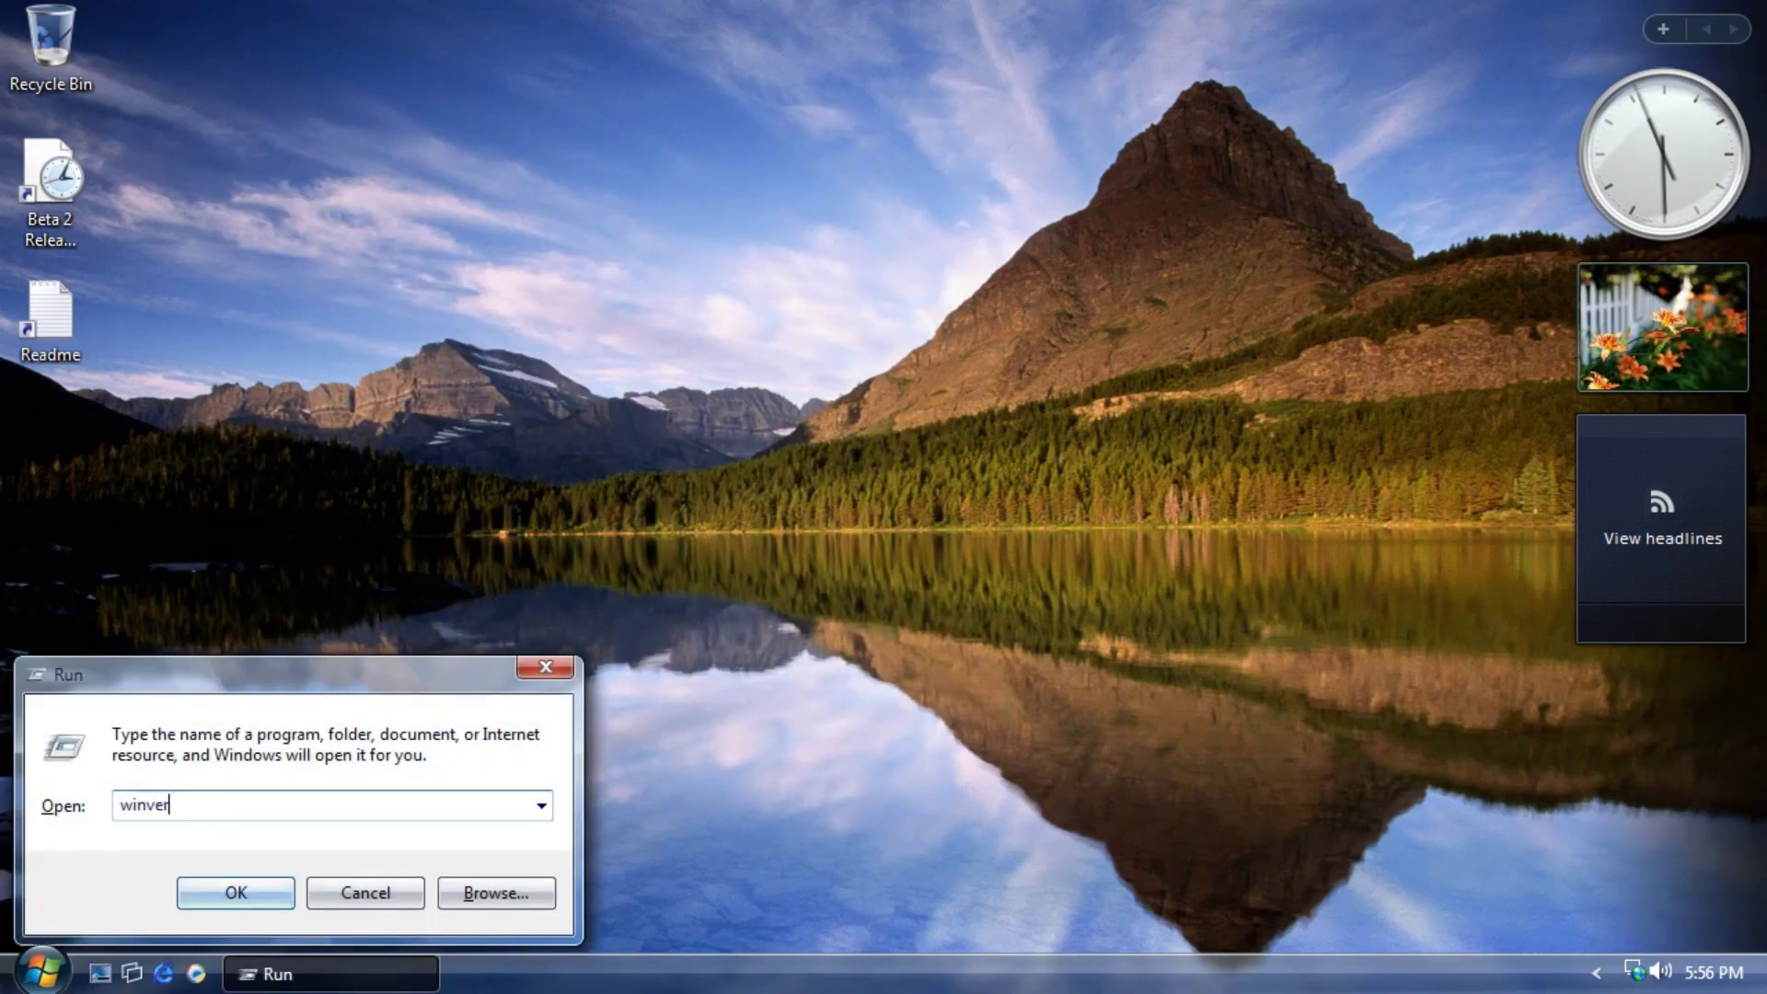
key("Return")
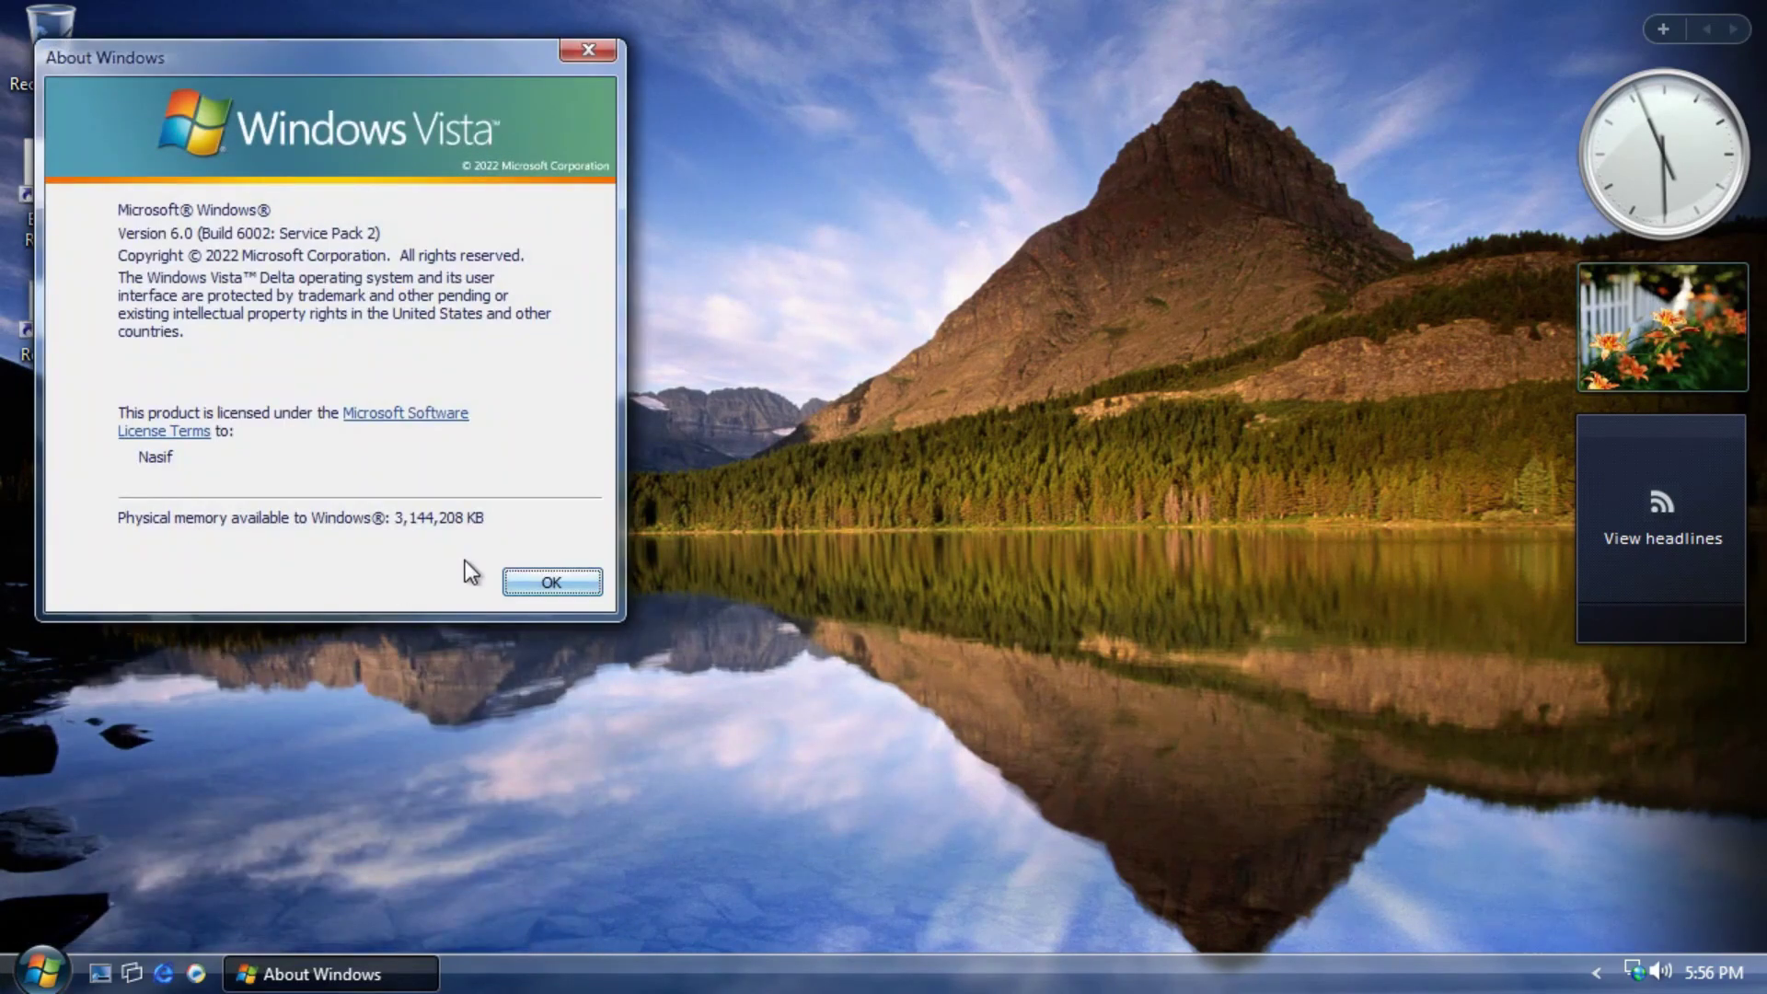
left_click(550, 583)
Open Windows Photo Gallery from the program list and maximize its window.
left_click(41, 968)
left_click(102, 879)
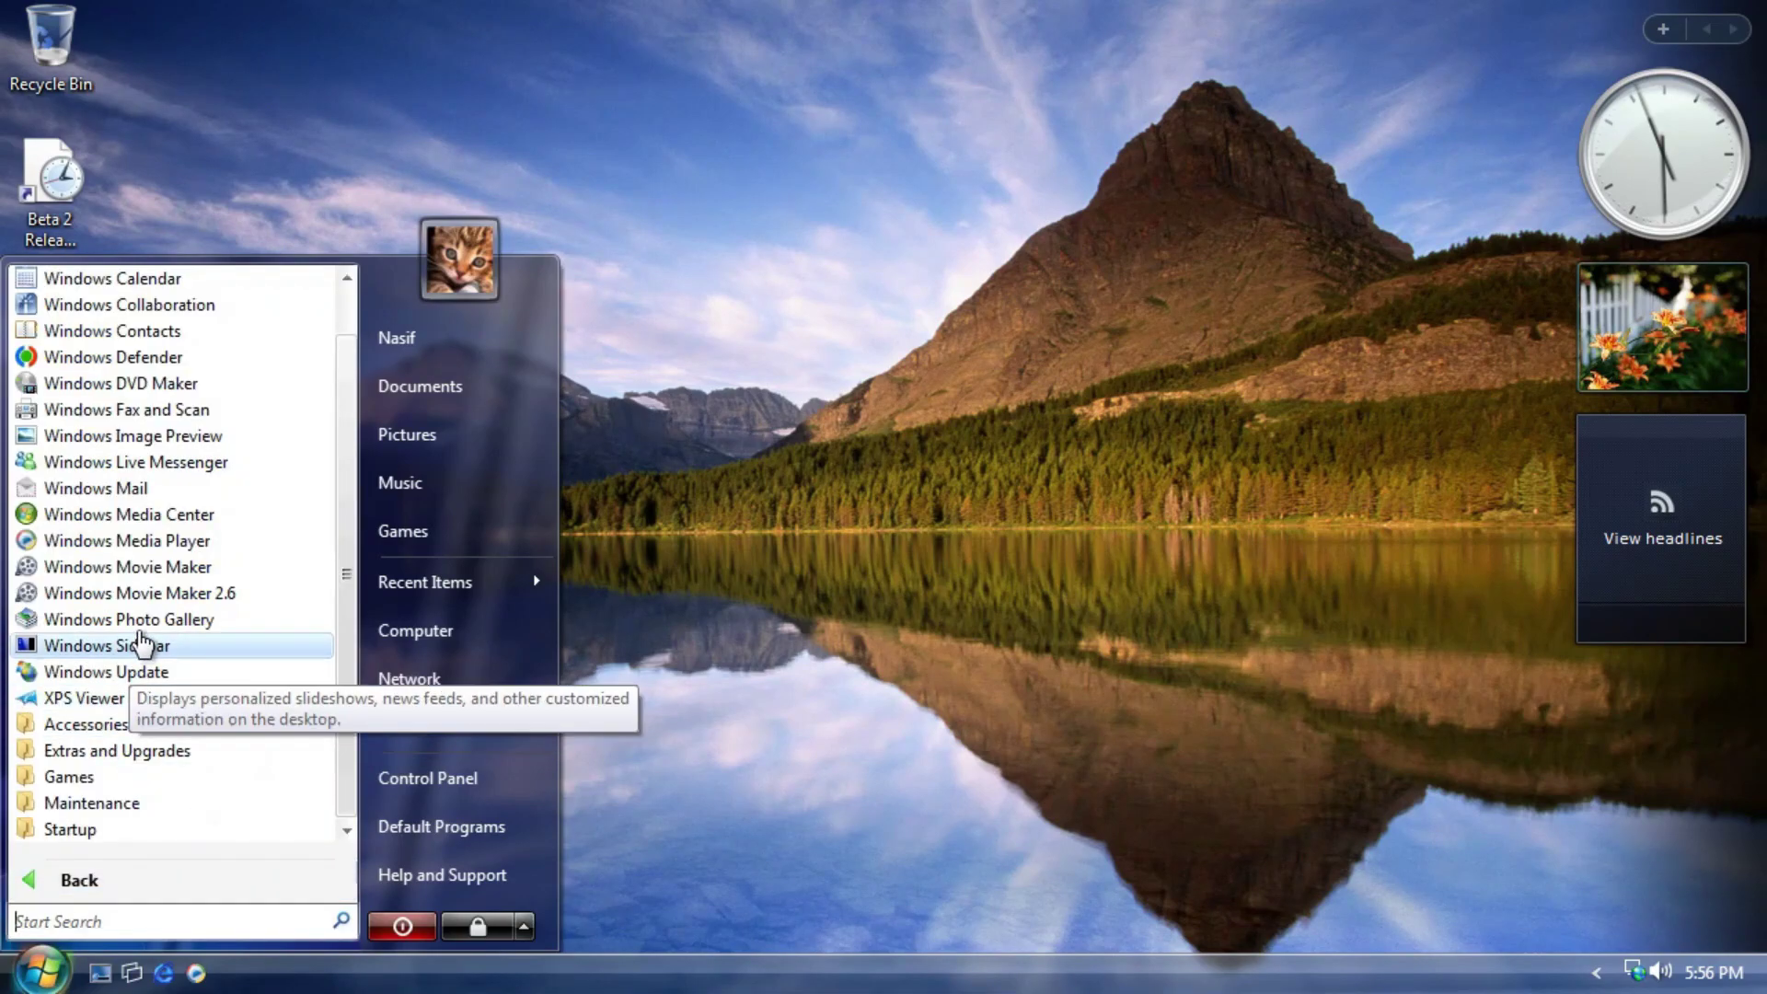
left_click(135, 620)
left_click_drag(487, 453, 776, 648)
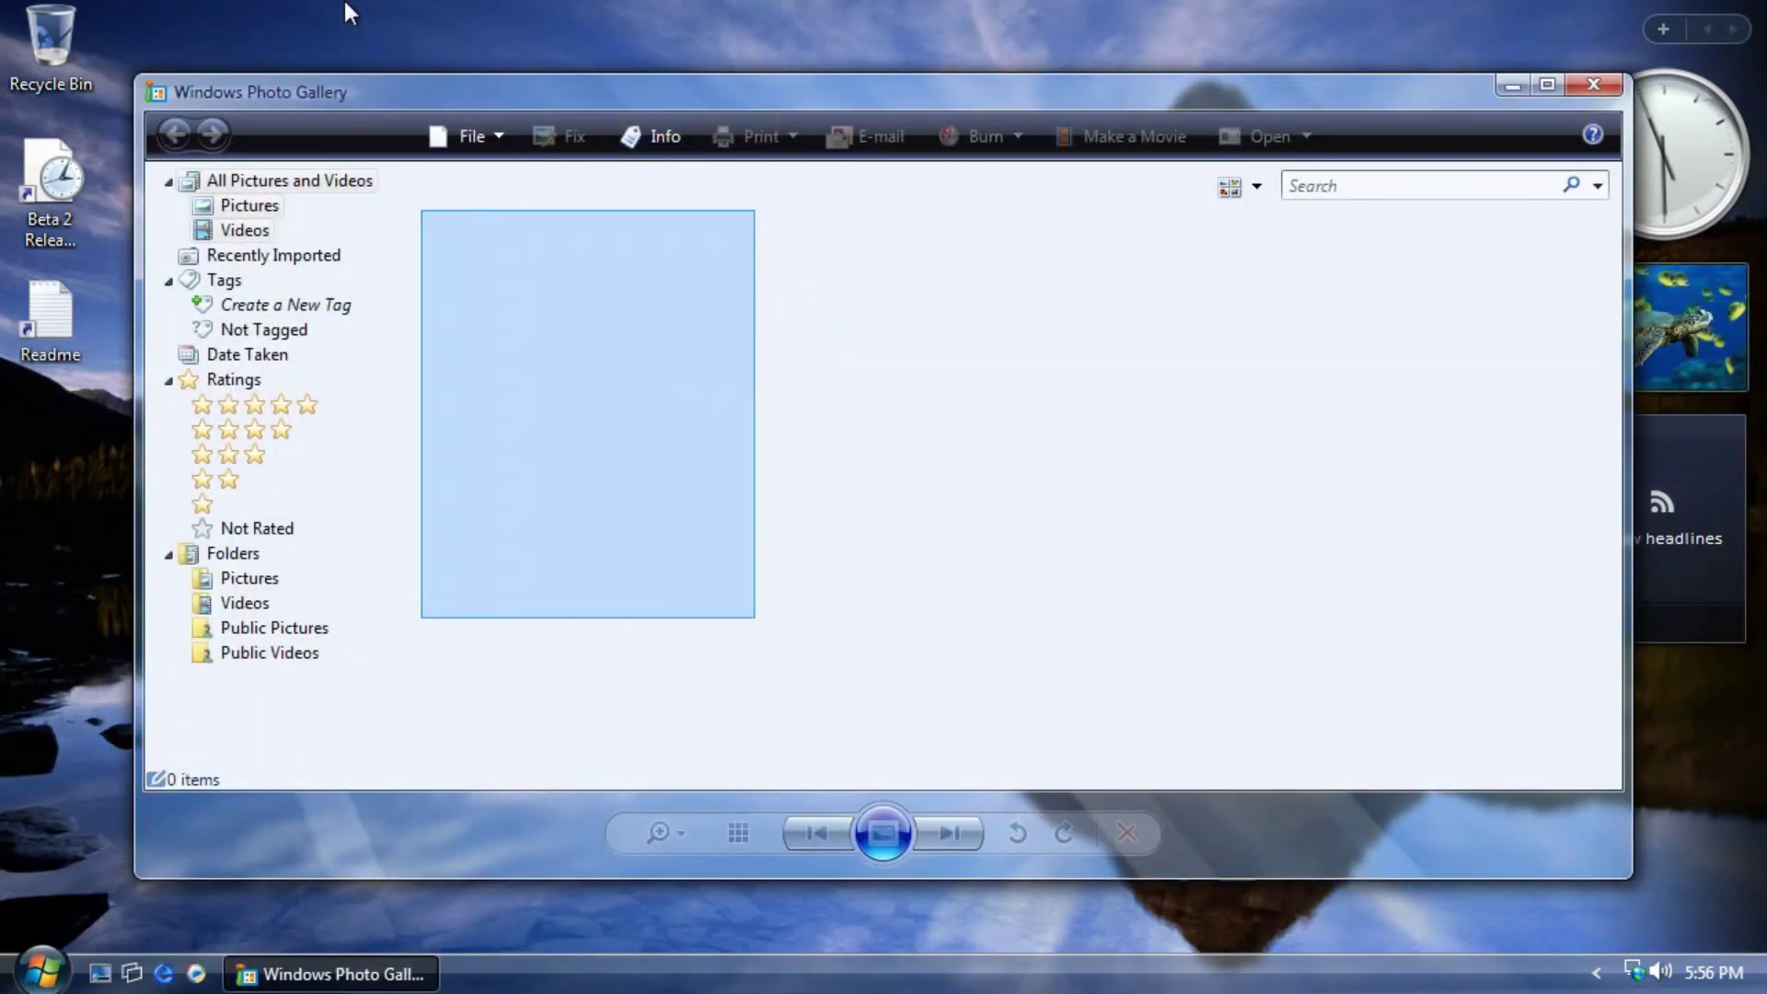
double_click(537, 92)
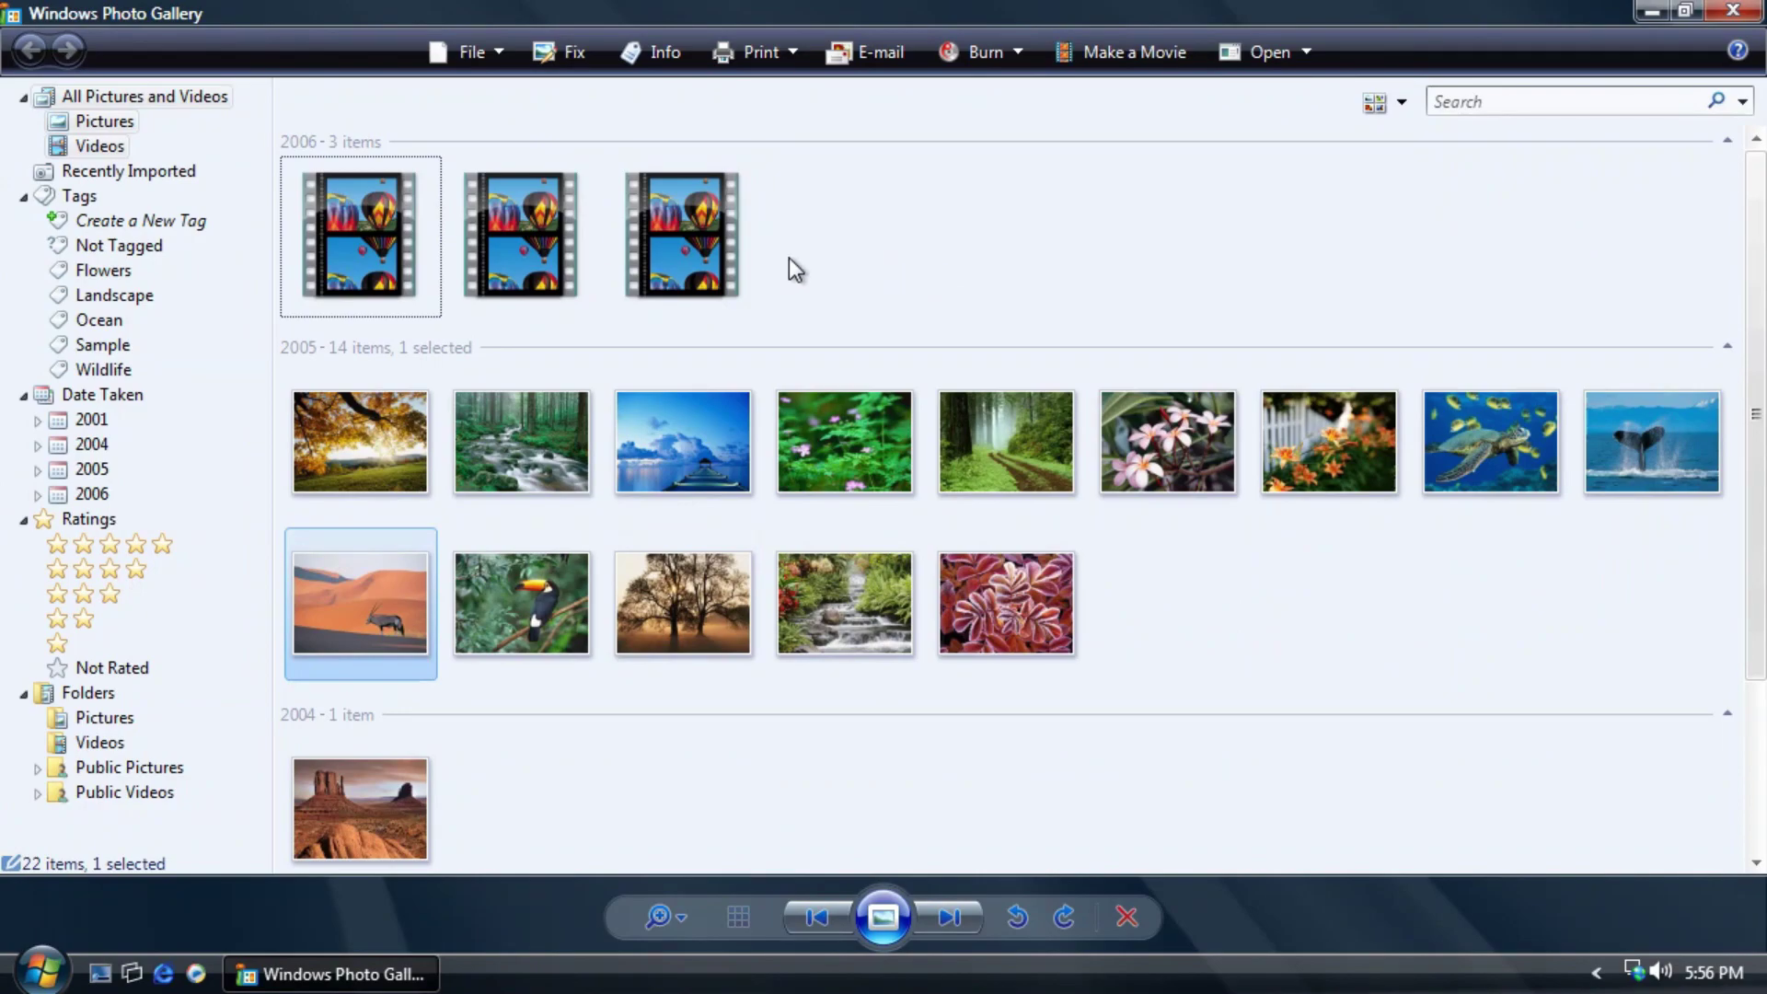
Look through the sample videos and pictures in the gallery, and close Windows Photo Gallery.
left_click(550, 240)
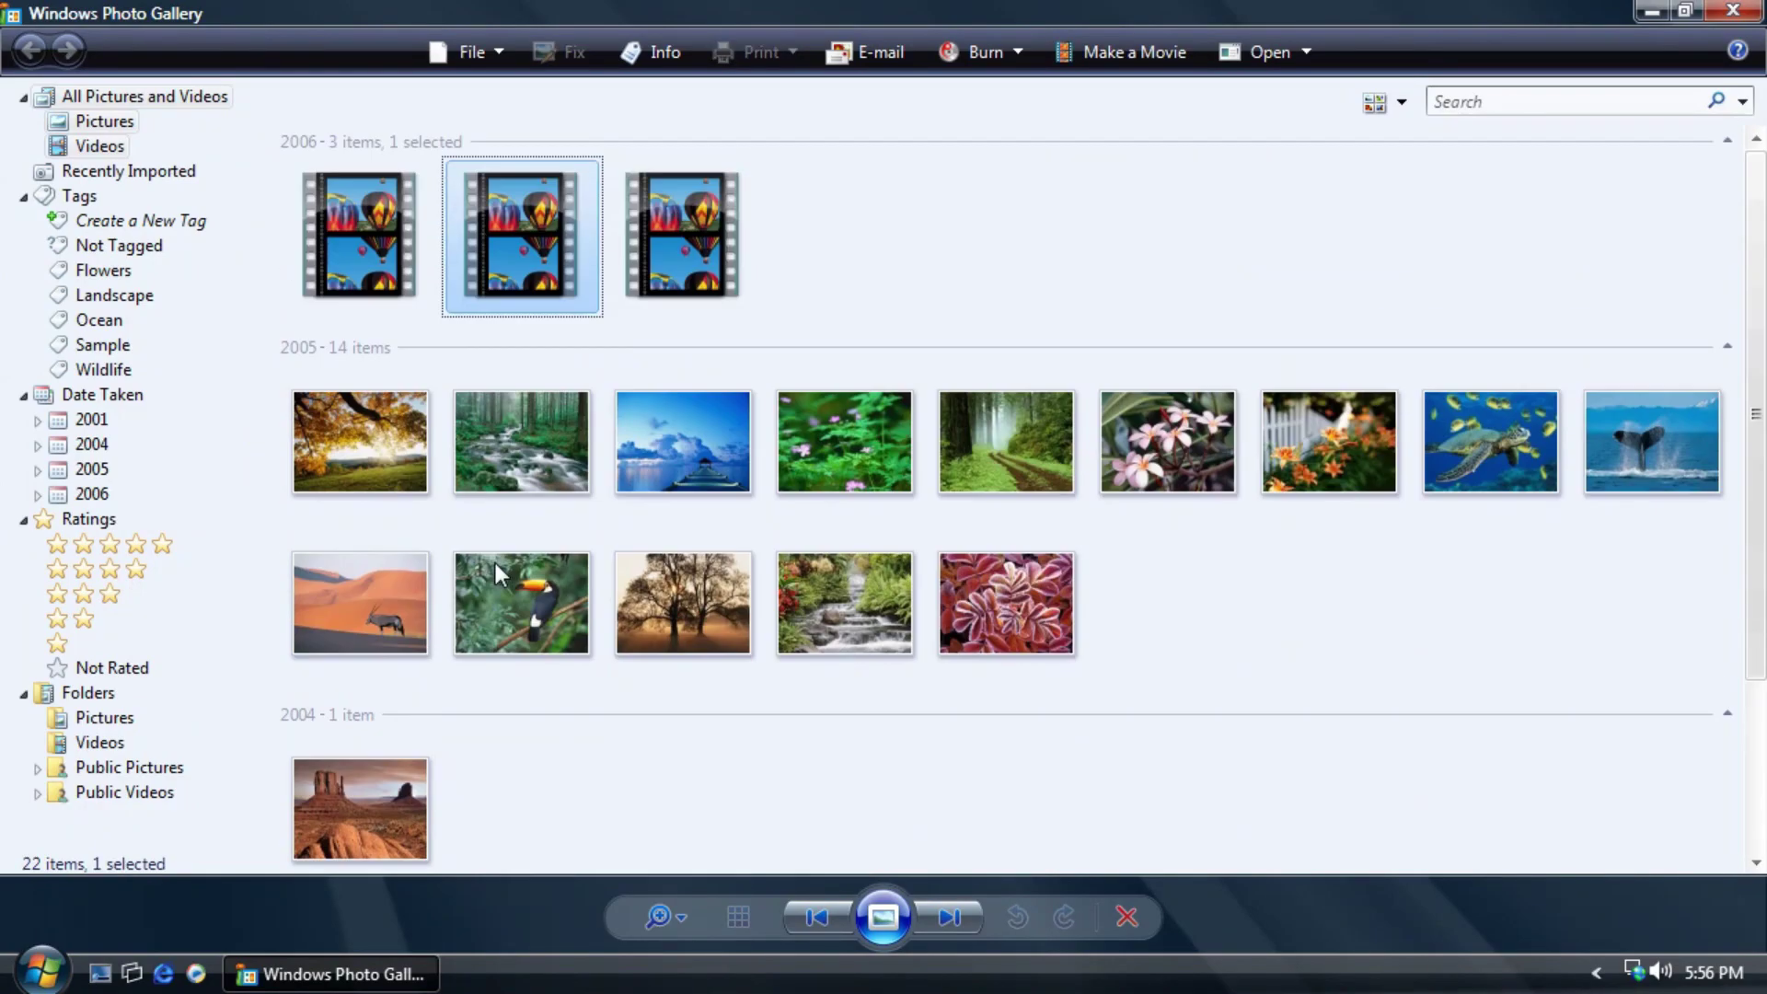
scroll(495, 561, "down", 3)
scroll(466, 789, "up", 3)
left_click(1732, 11)
Open the newer Calculator from the Accessories folder.
left_click(41, 971)
left_click(78, 881)
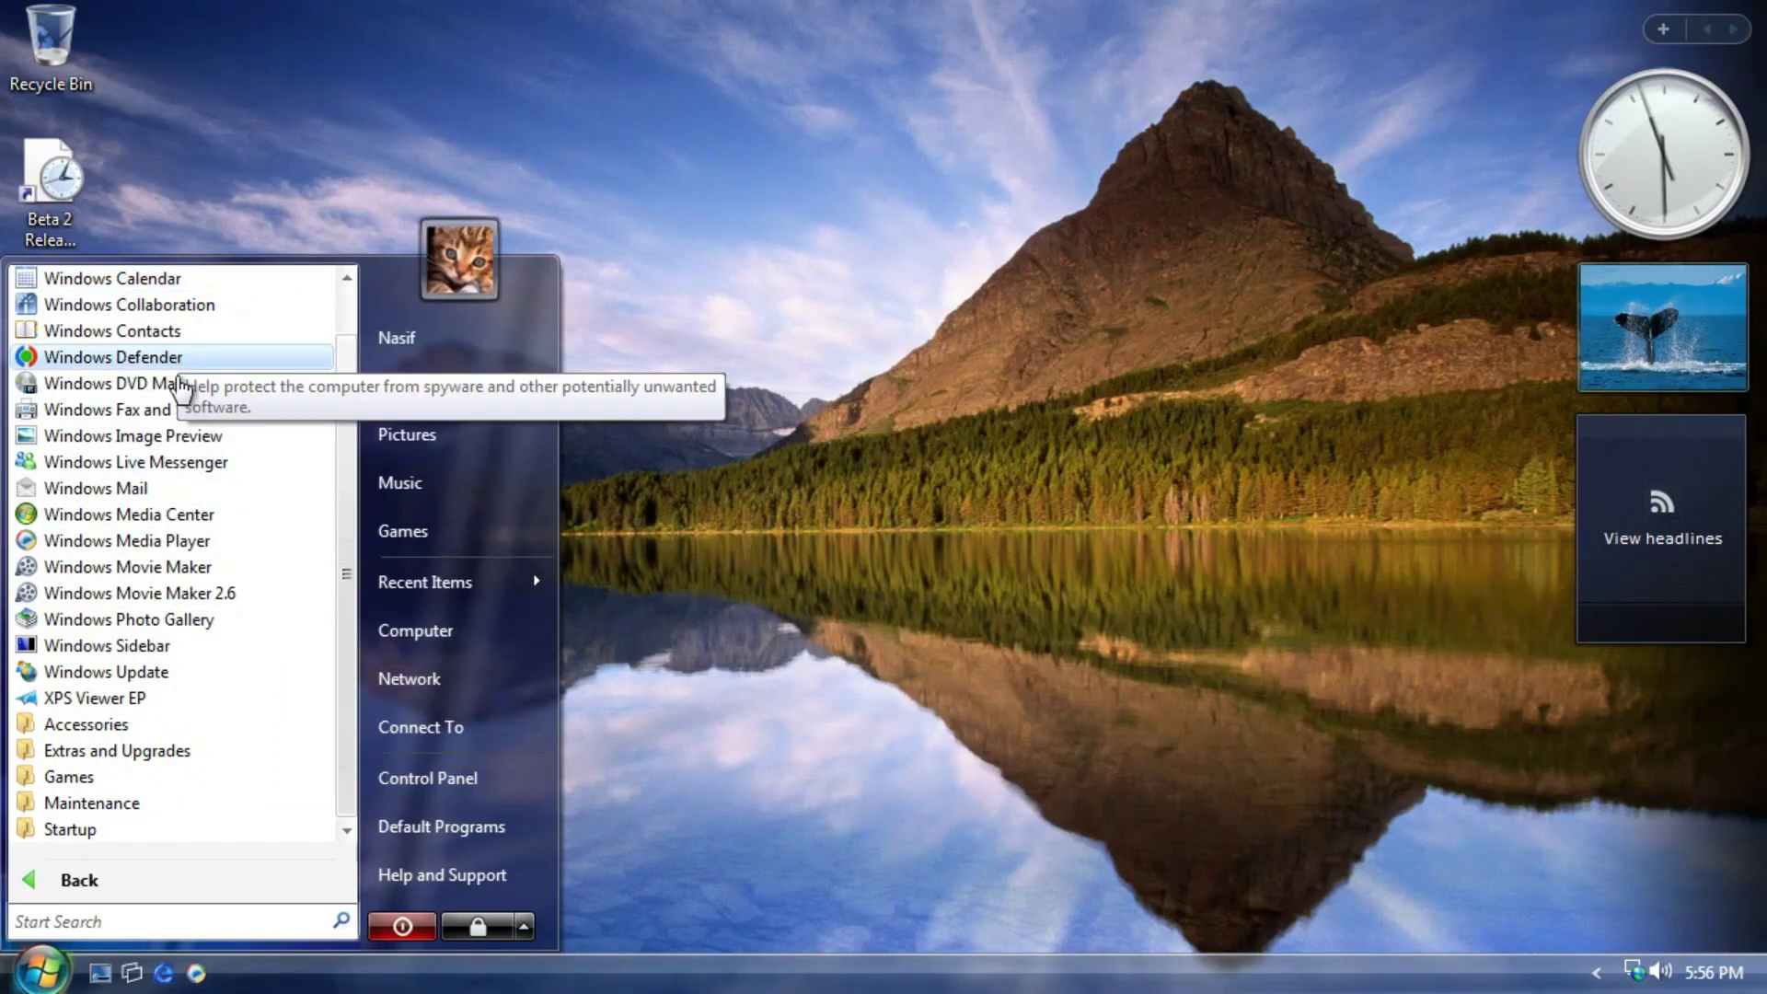
left_click(170, 726)
scroll(169, 727, "up", 8)
scroll(138, 394, "down", 5)
right_click(146, 513)
left_click(158, 513)
Open the legacy Calculator beside the newer one to compare them, and close both.
key("super")
type("cal")
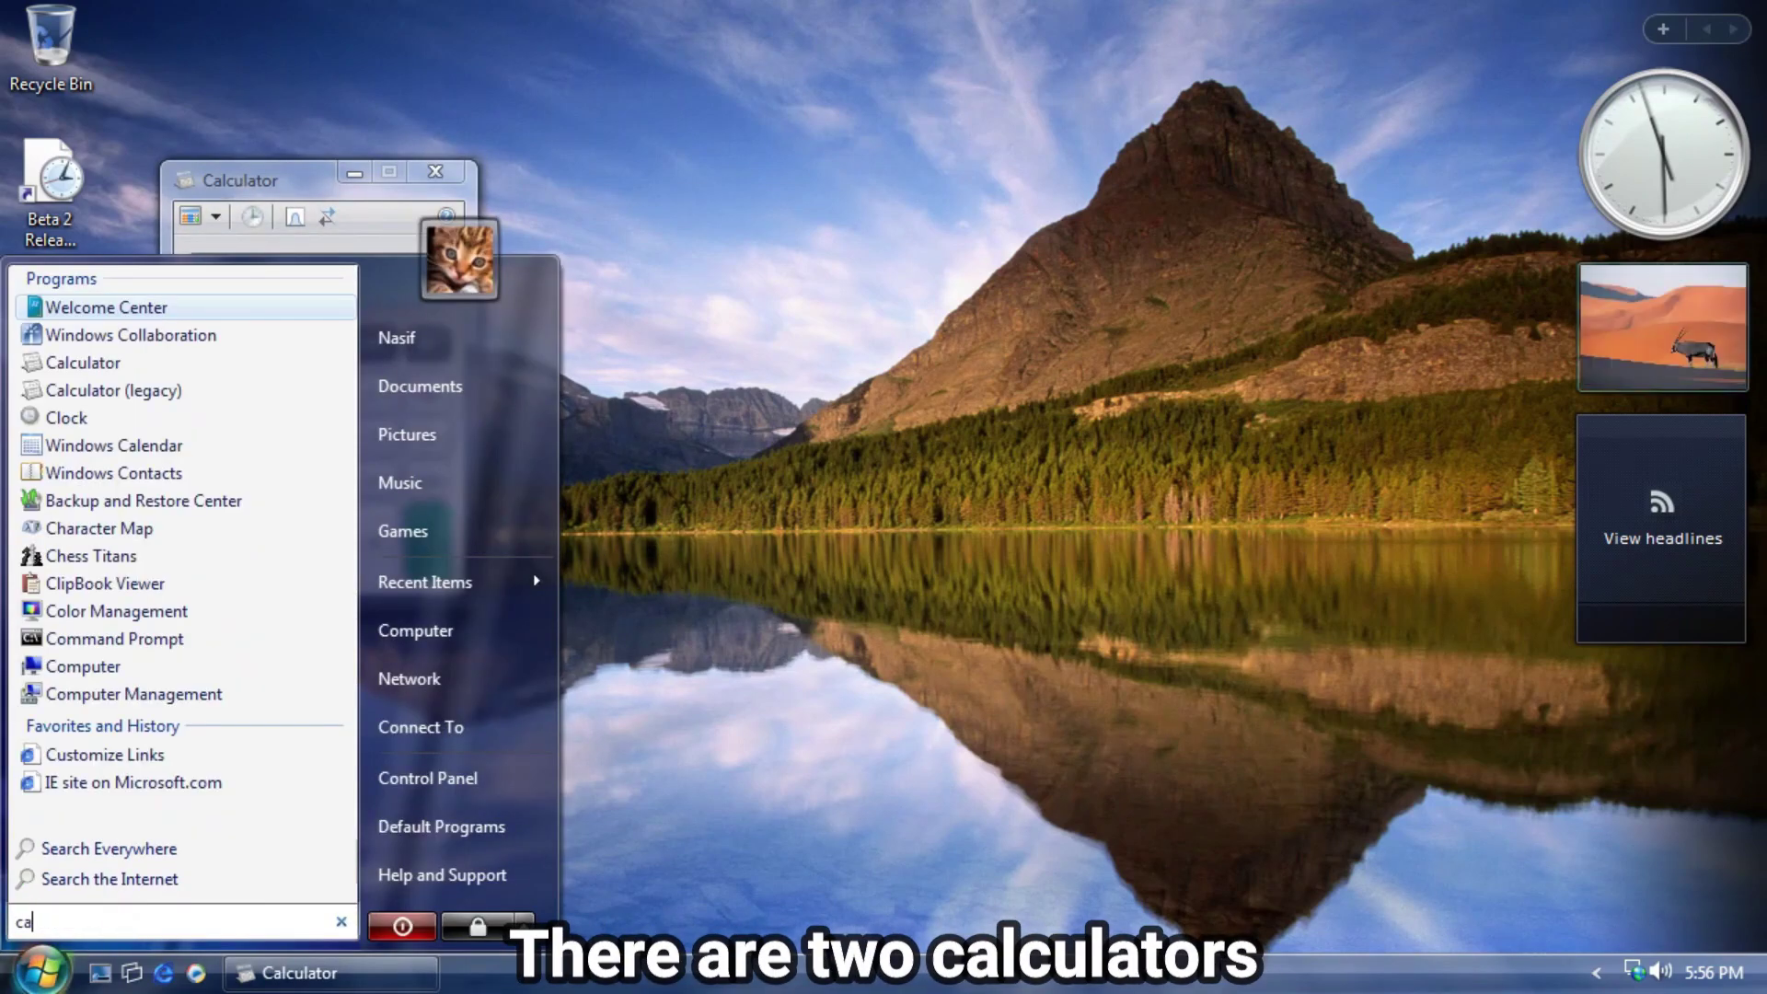
key("Return")
left_click_drag(357, 224, 667, 238)
left_click(264, 498)
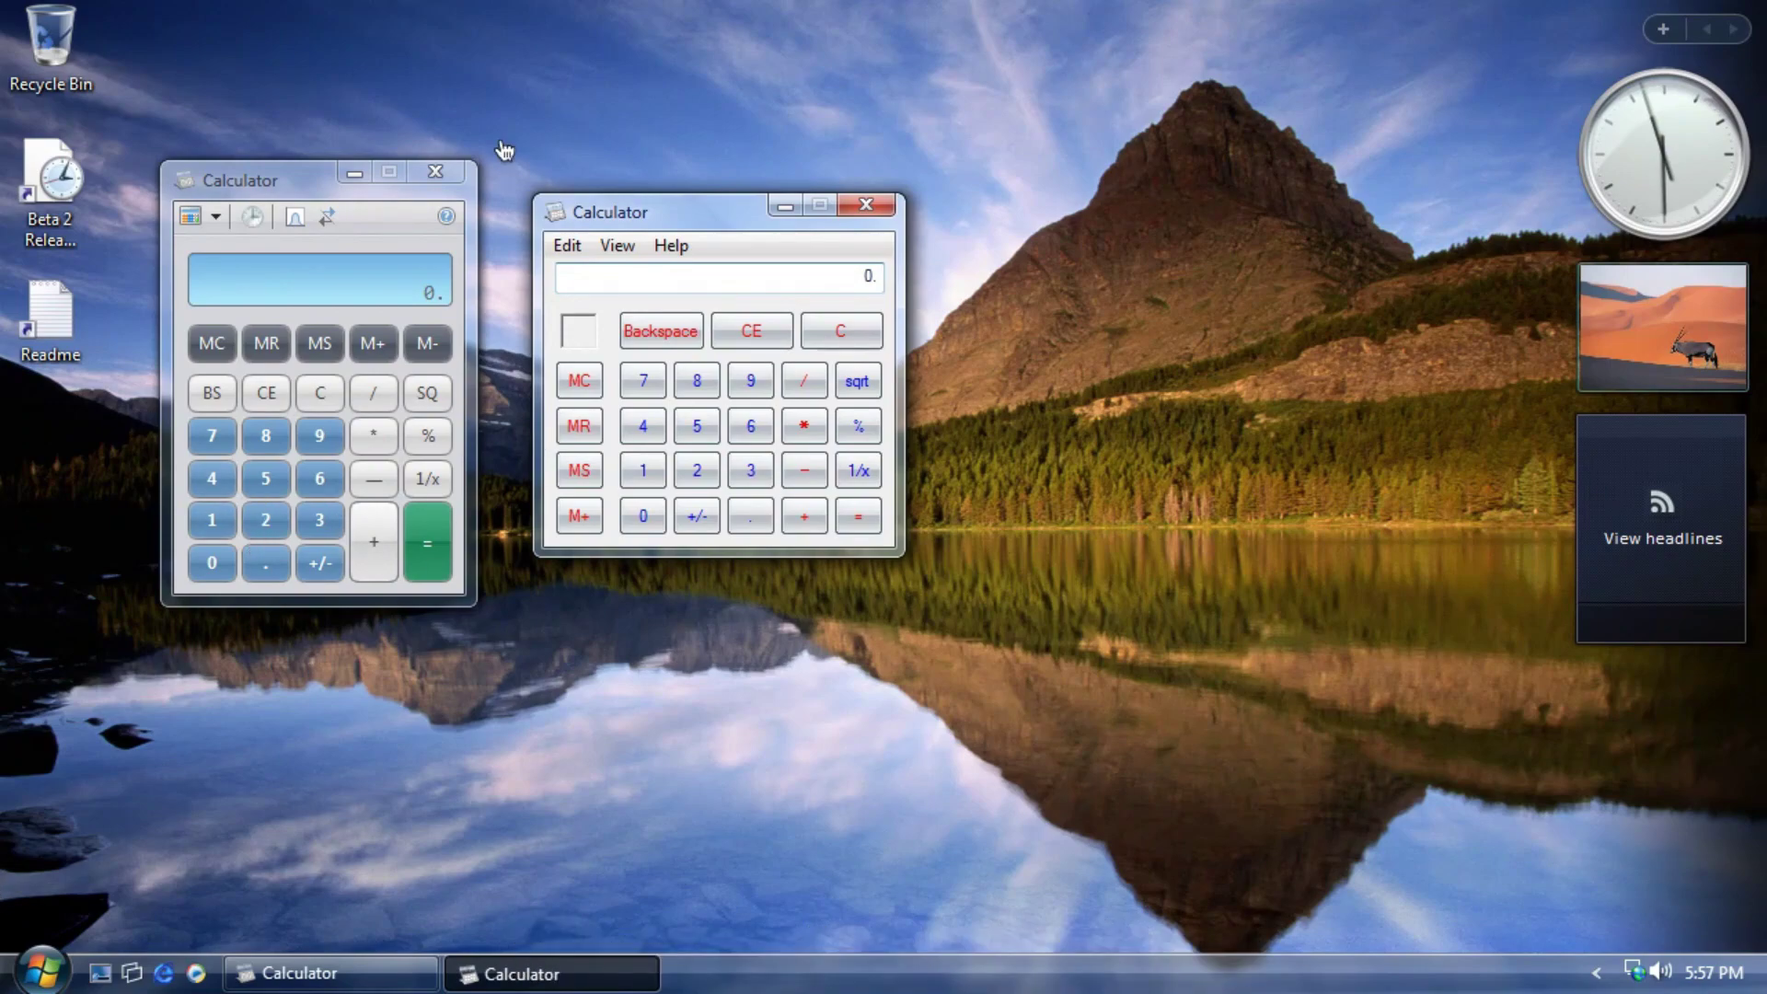
key("alt+F4")
key("alt+F4")
Open ClipBook Viewer from the Accessories folder.
key("super")
left_click(118, 888)
left_click(110, 762)
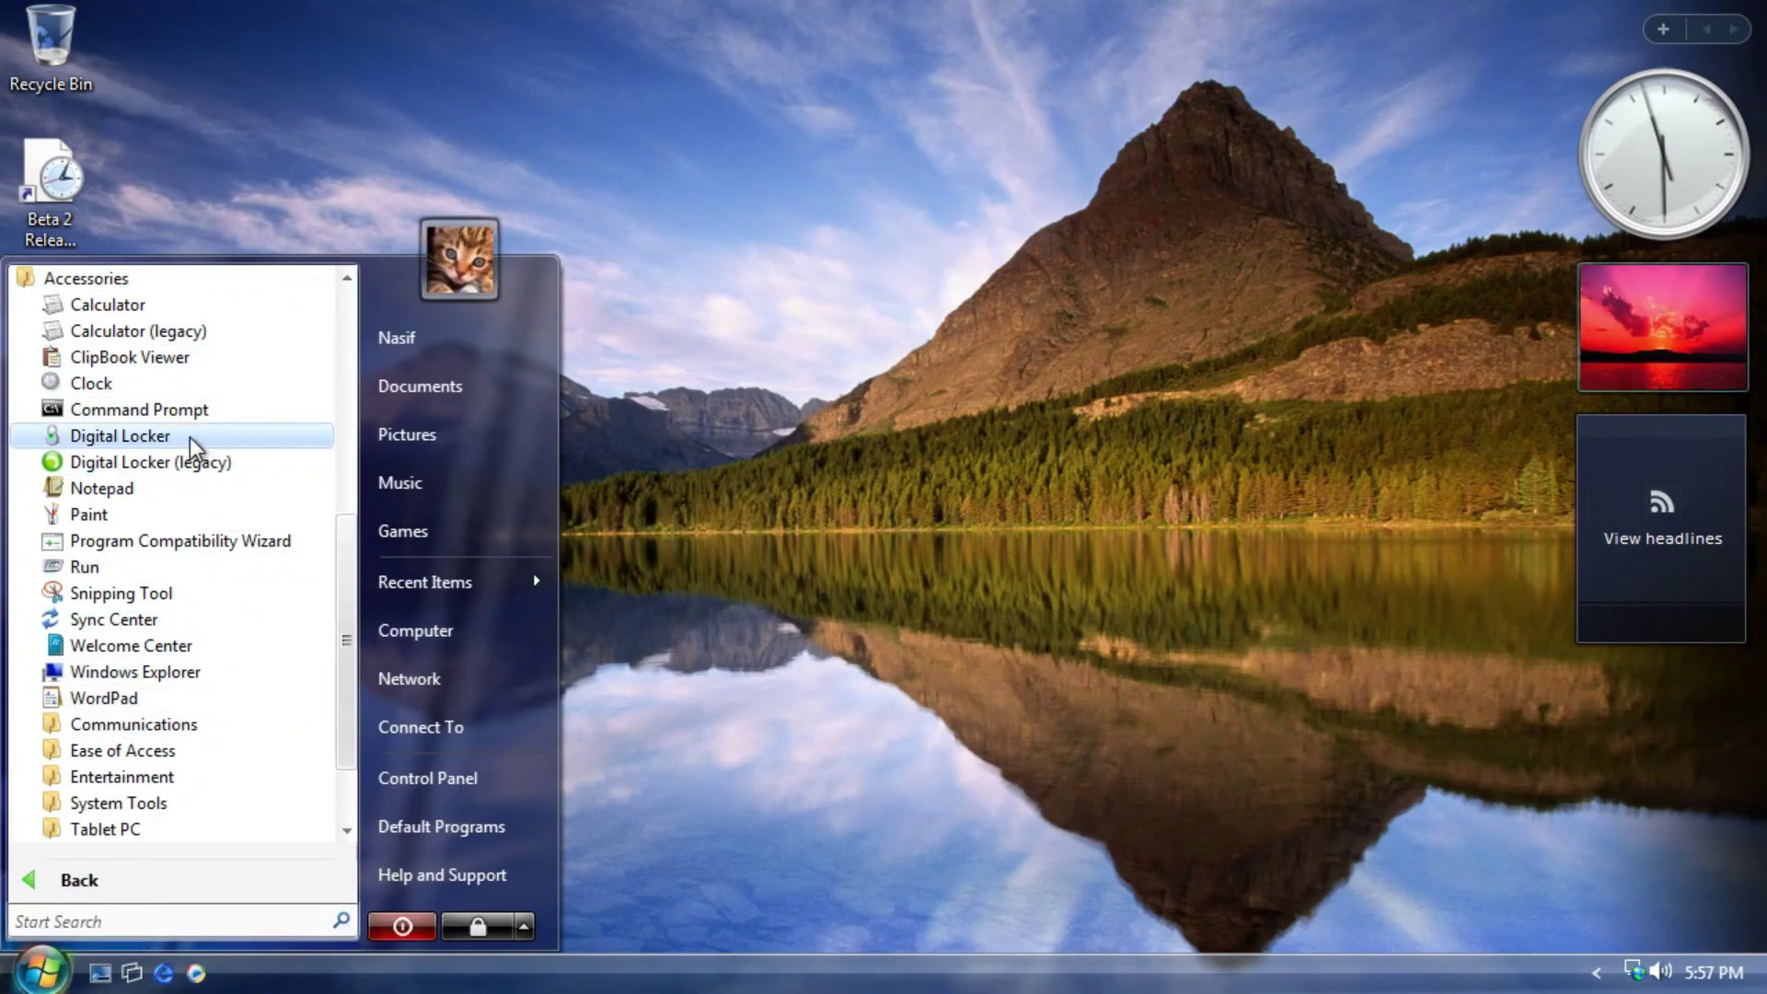
right_click(120, 357)
left_click(147, 368)
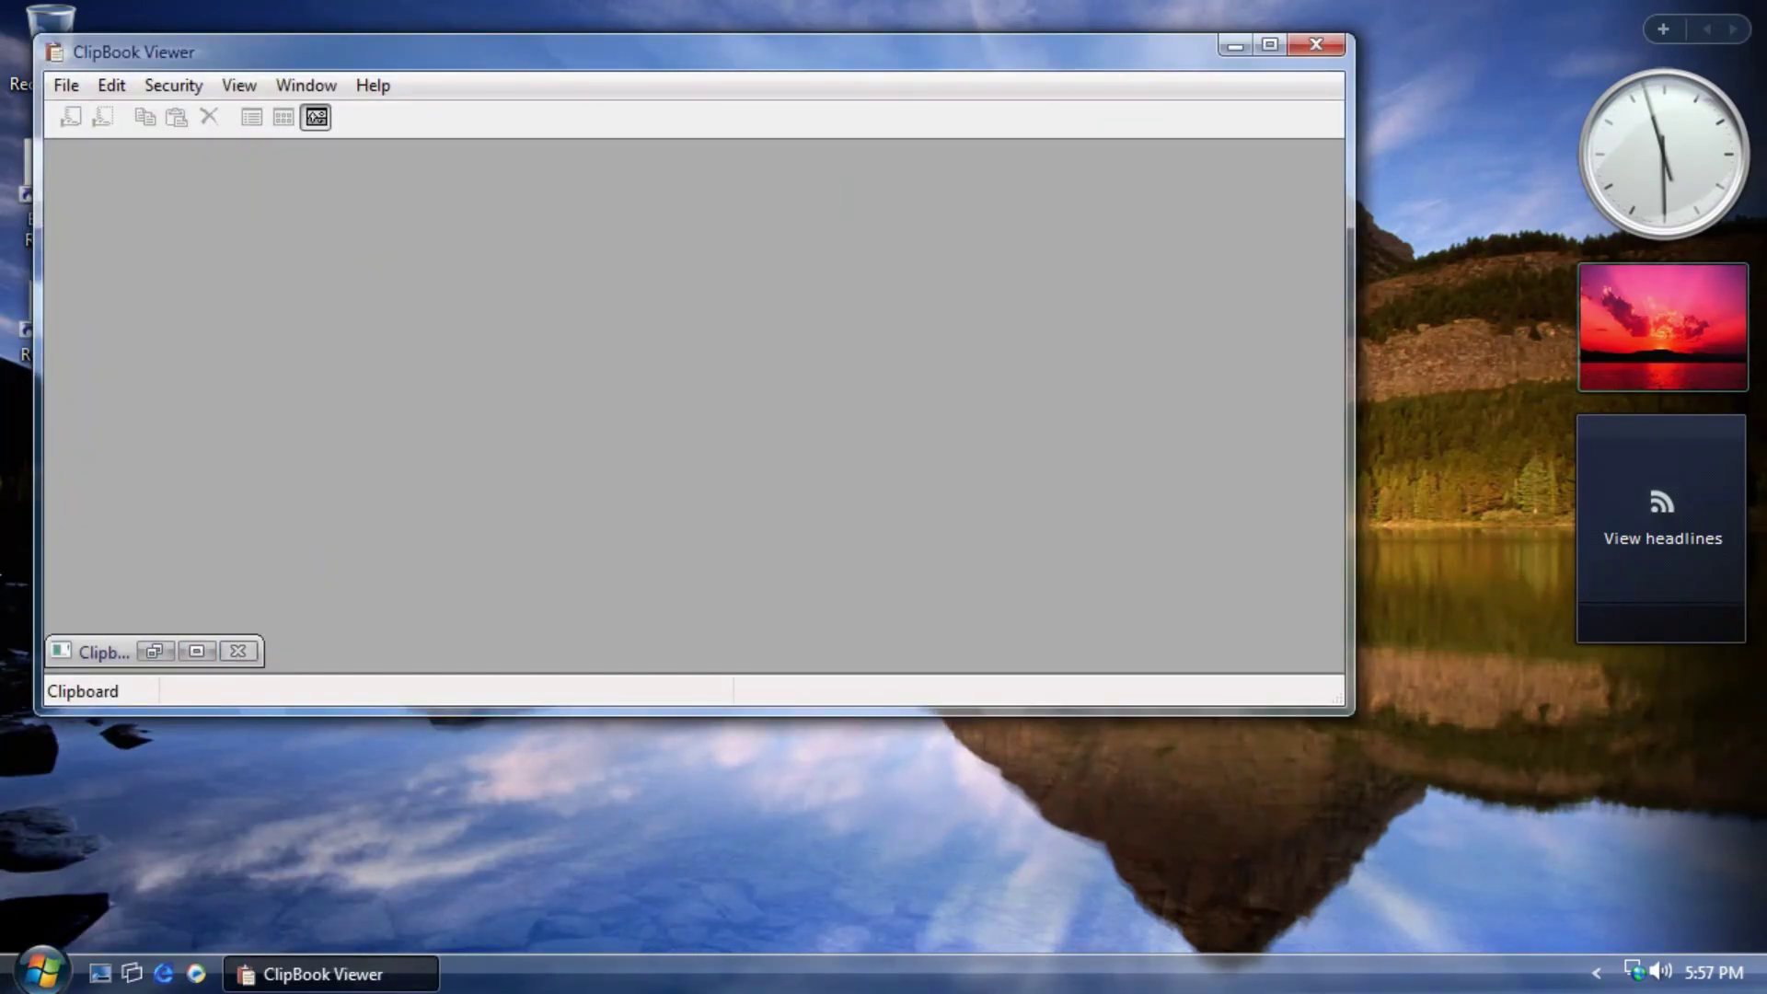
Copy the word "hi" from the Start menu search and look at ClipBook Viewer's file commands.
left_click(44, 967)
type("hi")
left_click(789, 451)
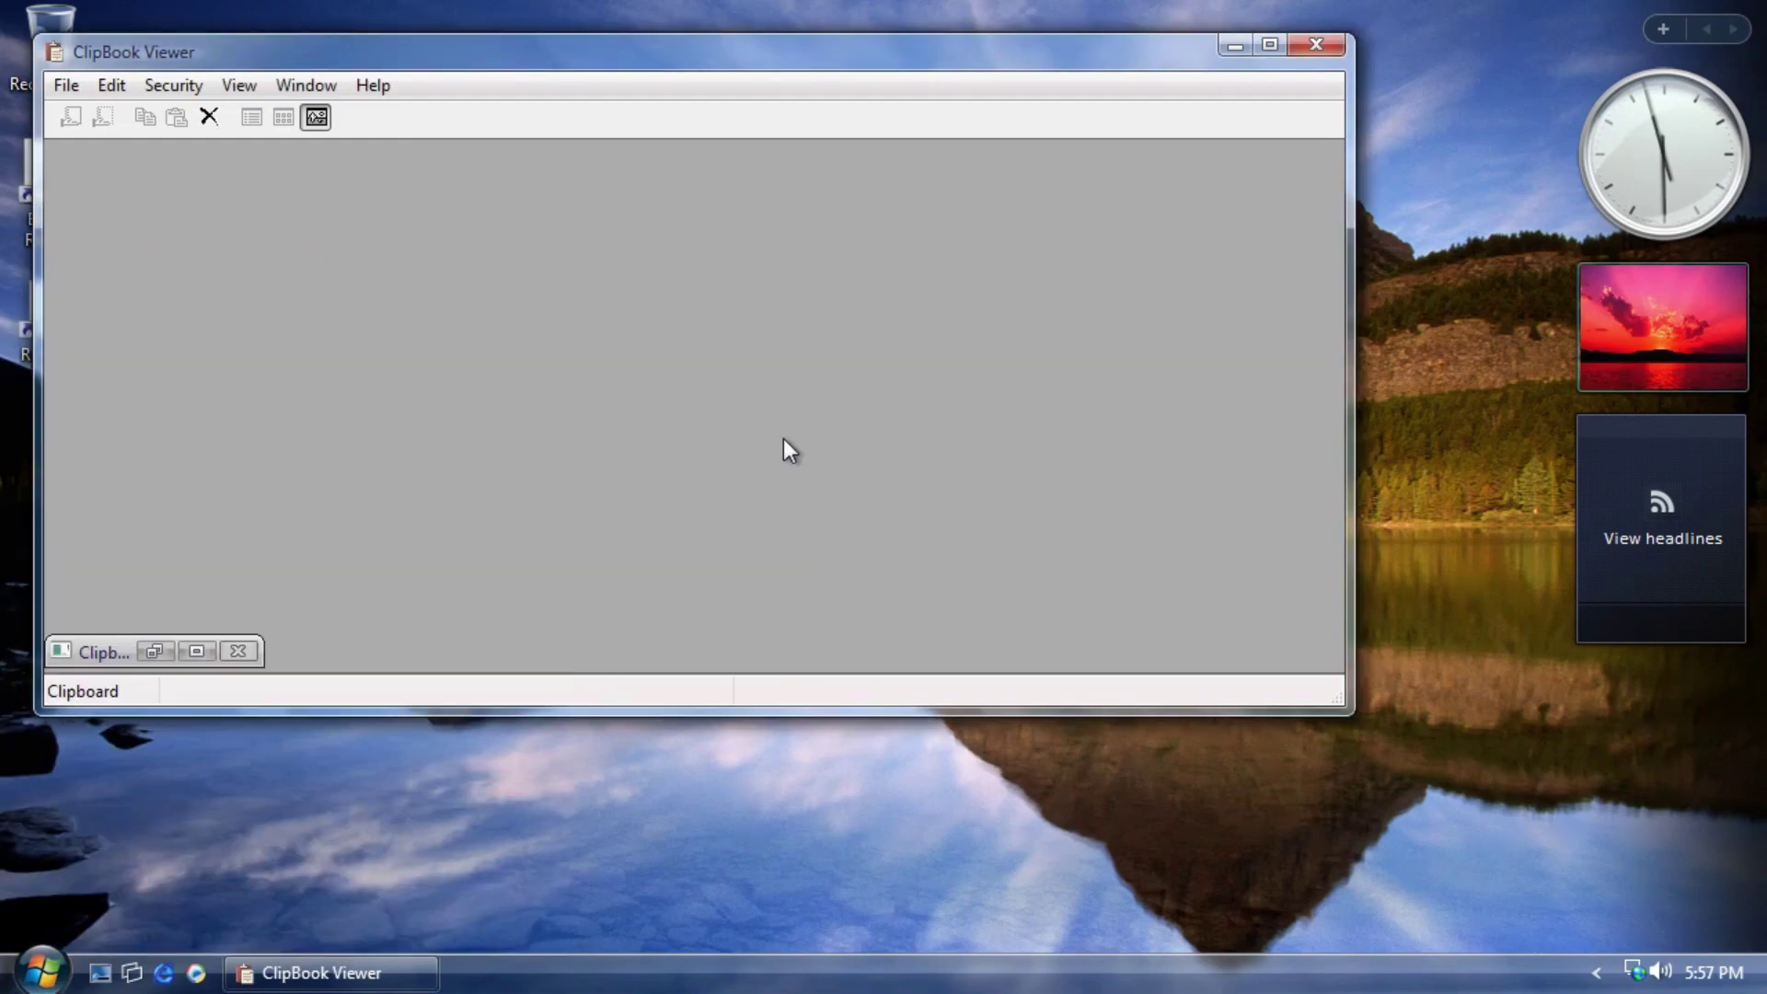
left_click(66, 85)
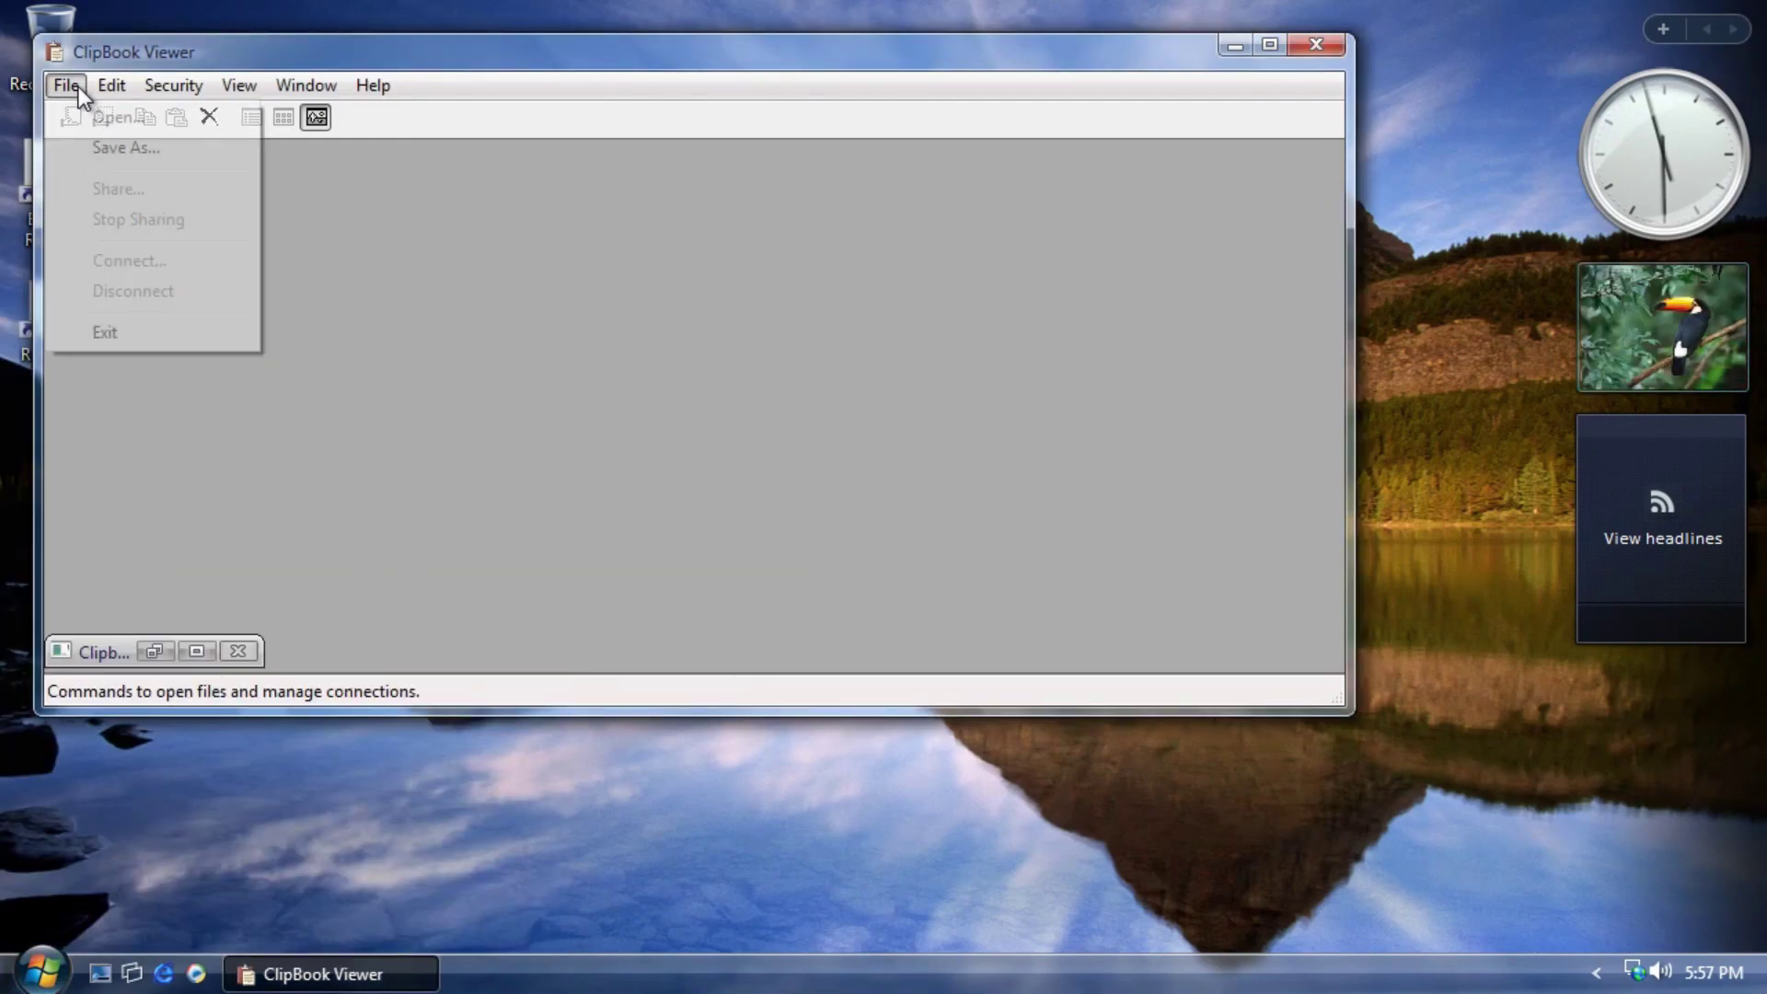
left_click(147, 526)
View the copied text "wuafwba" in the maximized Clipboard window, restore that window, and close ClipBook Viewer.
left_click(196, 651)
key("super")
type("wuafwba")
left_click(631, 468)
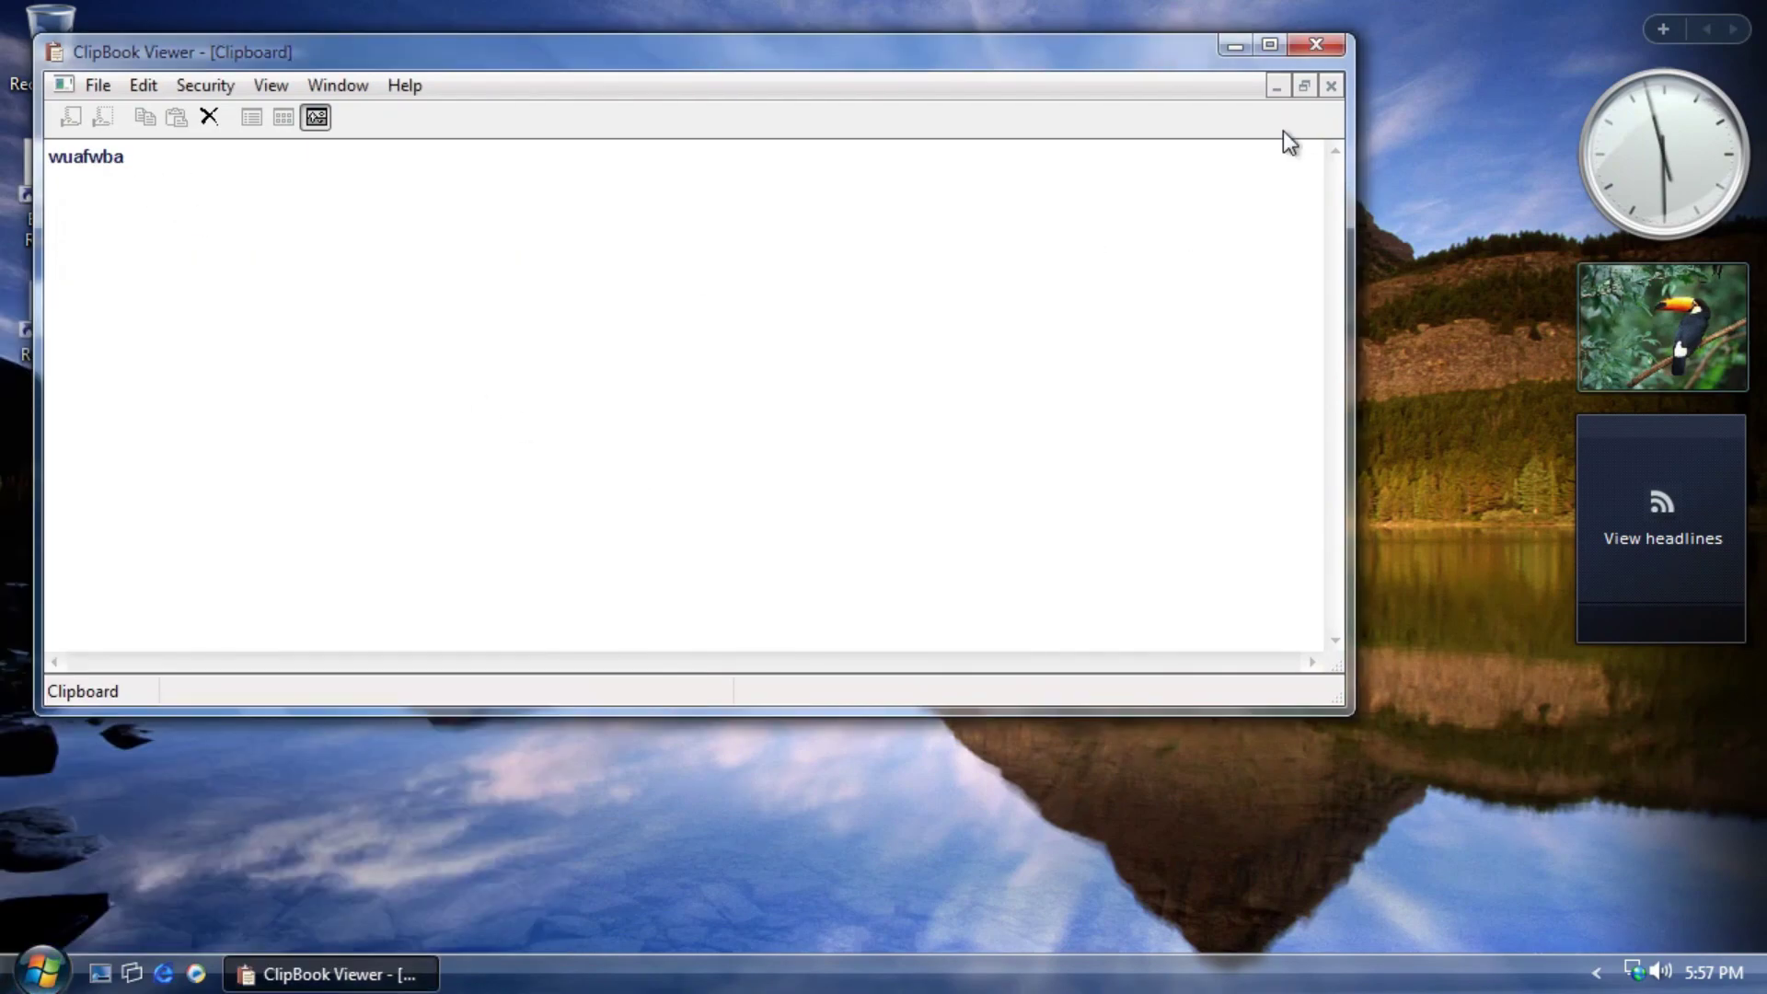
left_click(1303, 86)
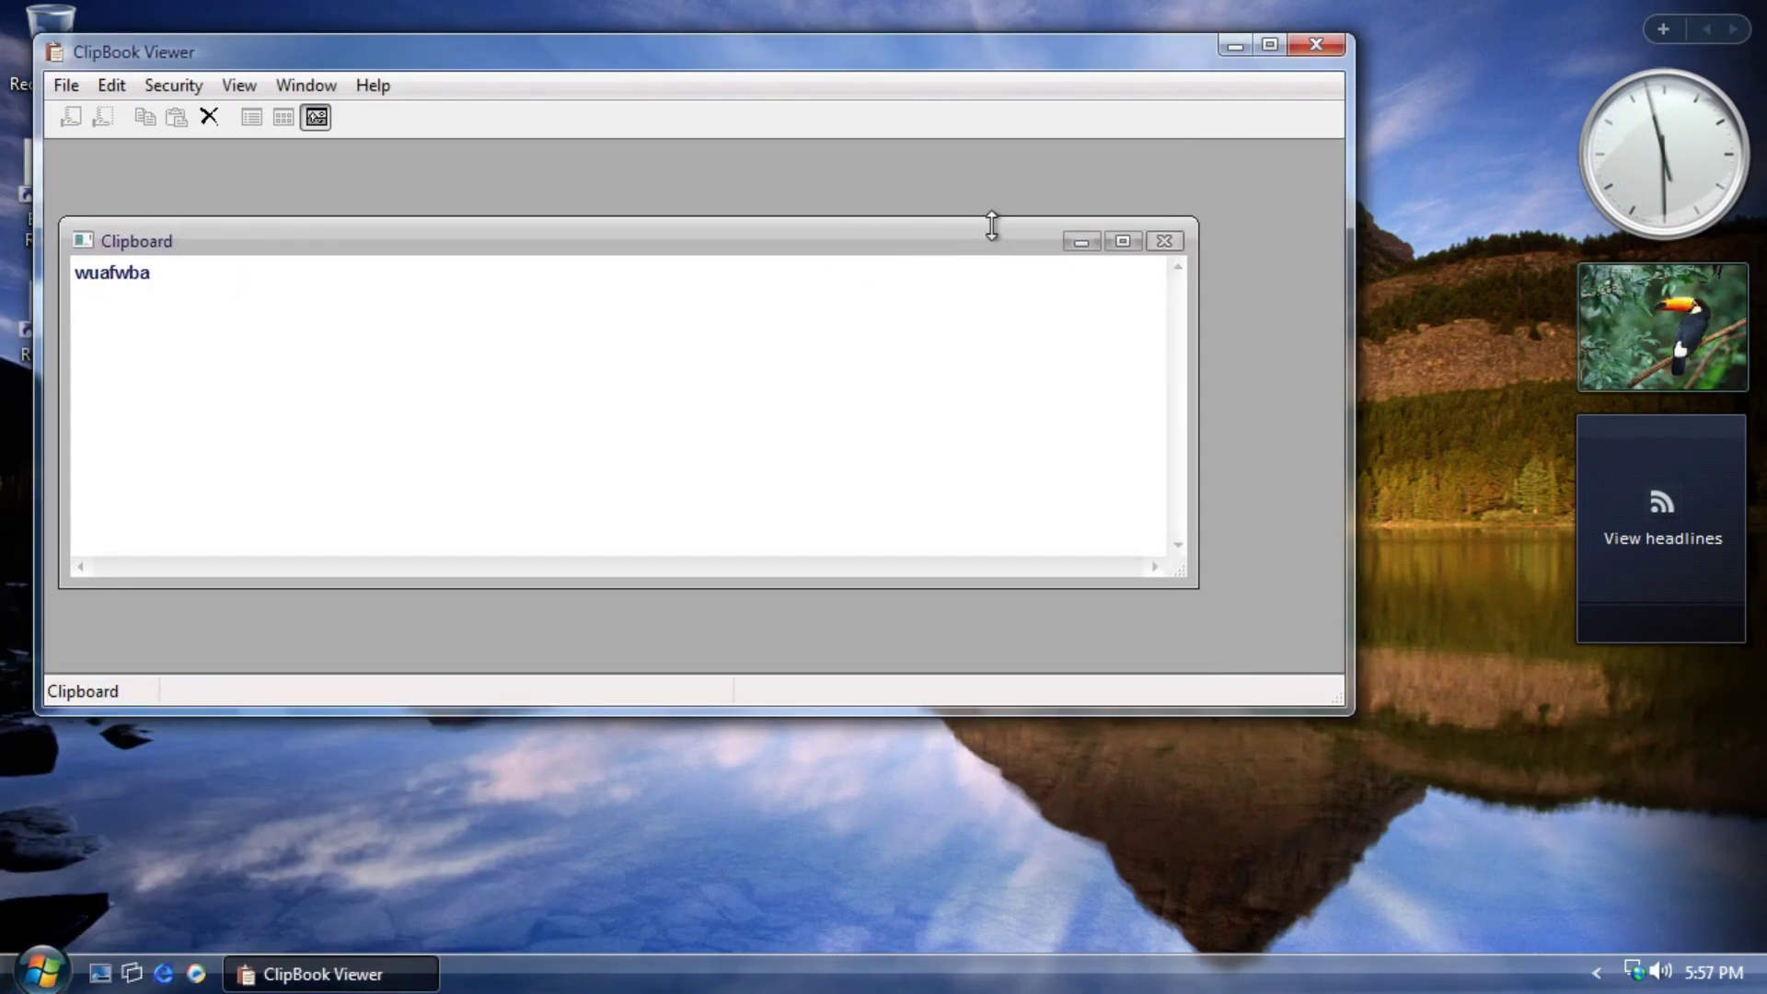
left_click(1316, 44)
Open Notepad from the Accessories folder.
left_click(41, 971)
left_click(138, 879)
left_click(103, 727)
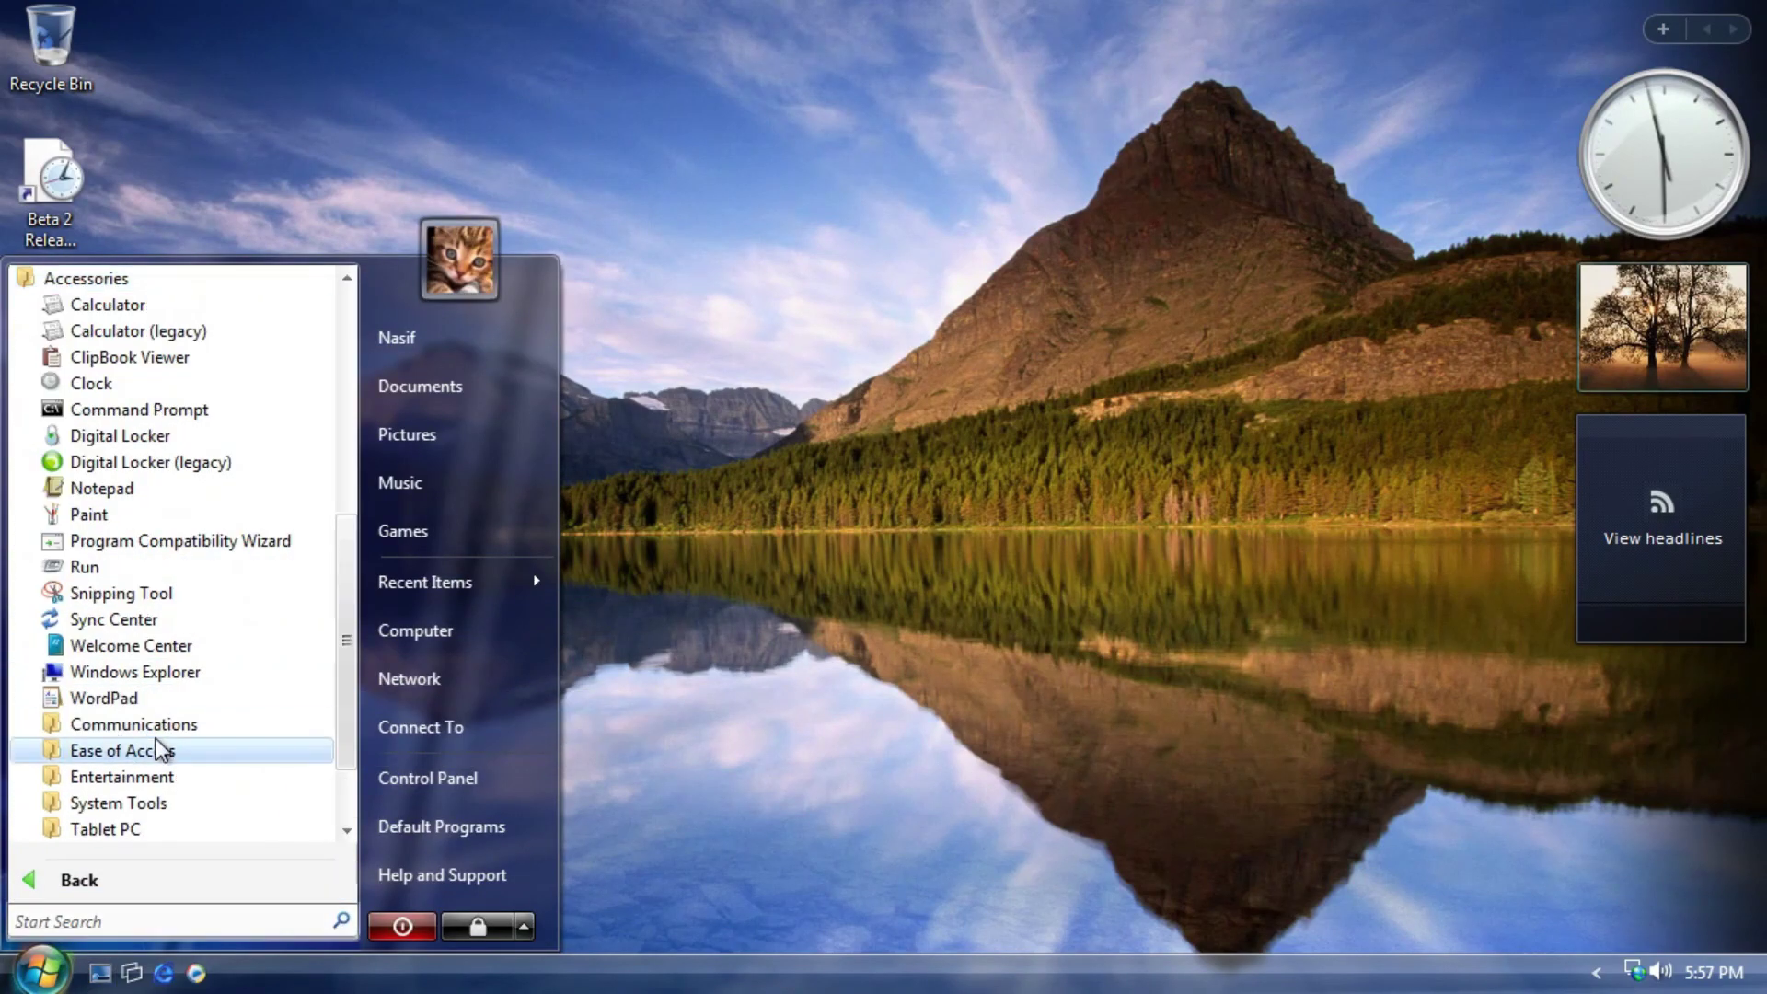
right_click(150, 488)
left_click(214, 505)
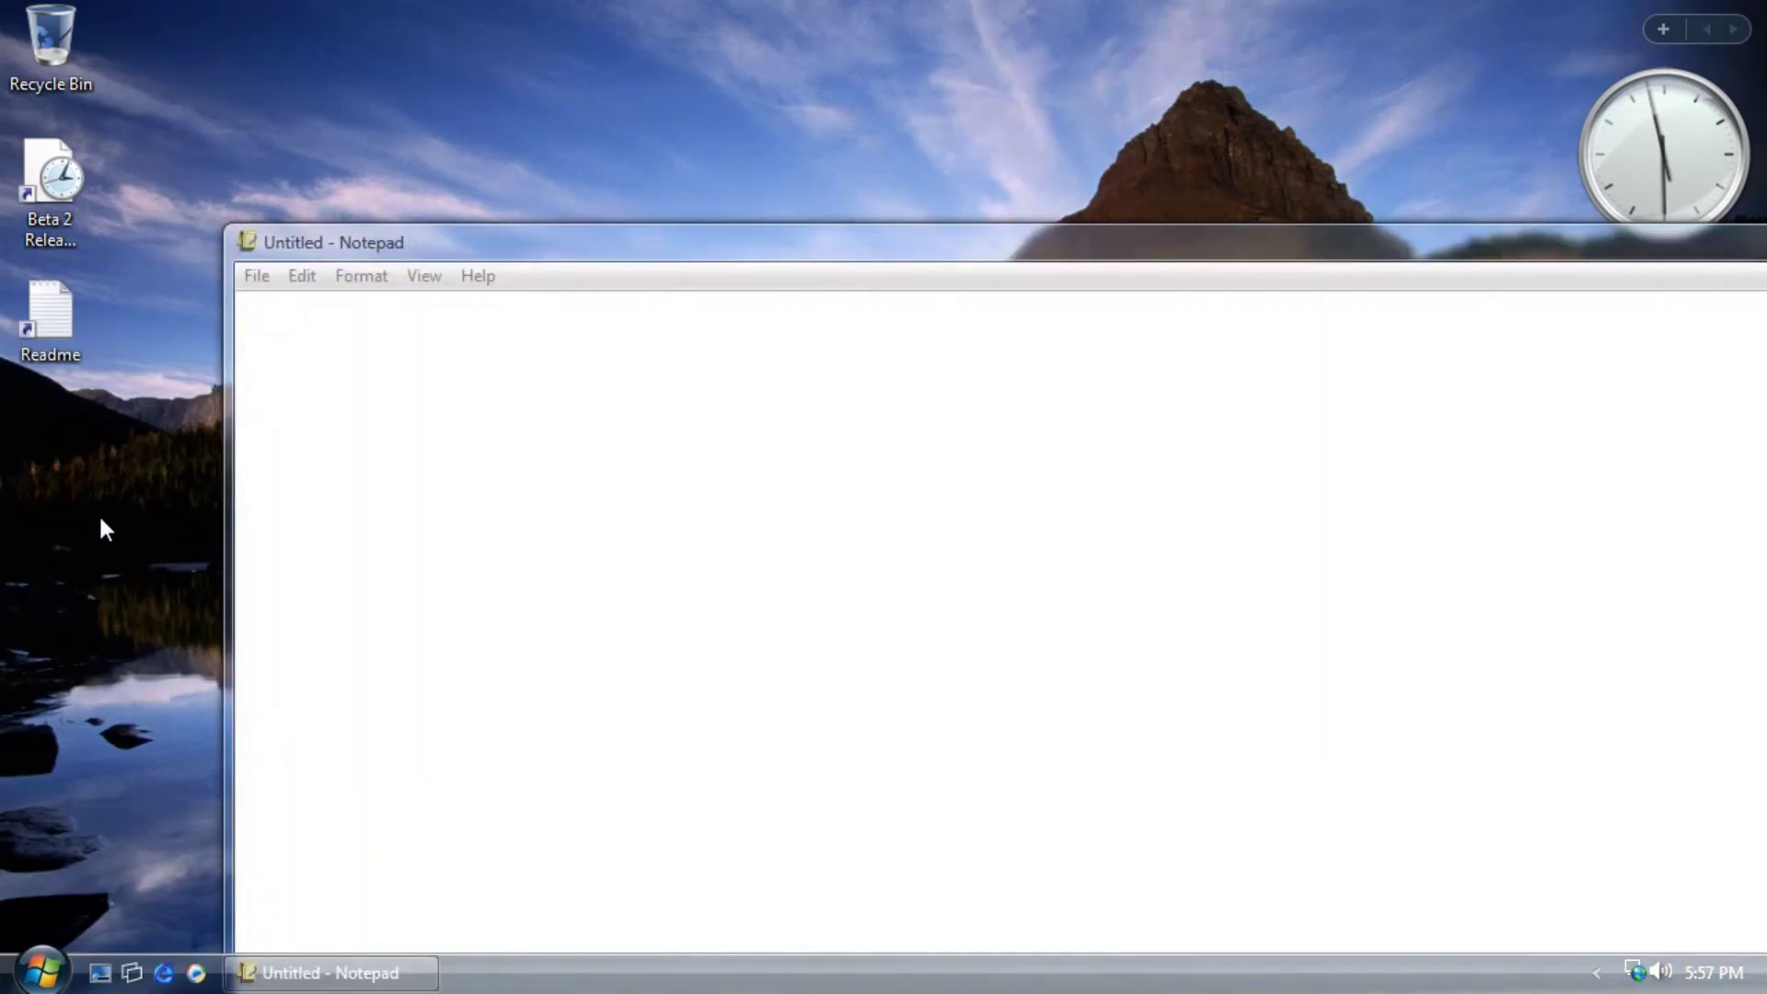
Move the Notepad window toward the desktop's upper-left corner, maximize it, and exit Notepad.
left_click_drag(344, 245, 150, 68)
double_click(150, 67)
left_click(40, 35)
left_click(103, 285)
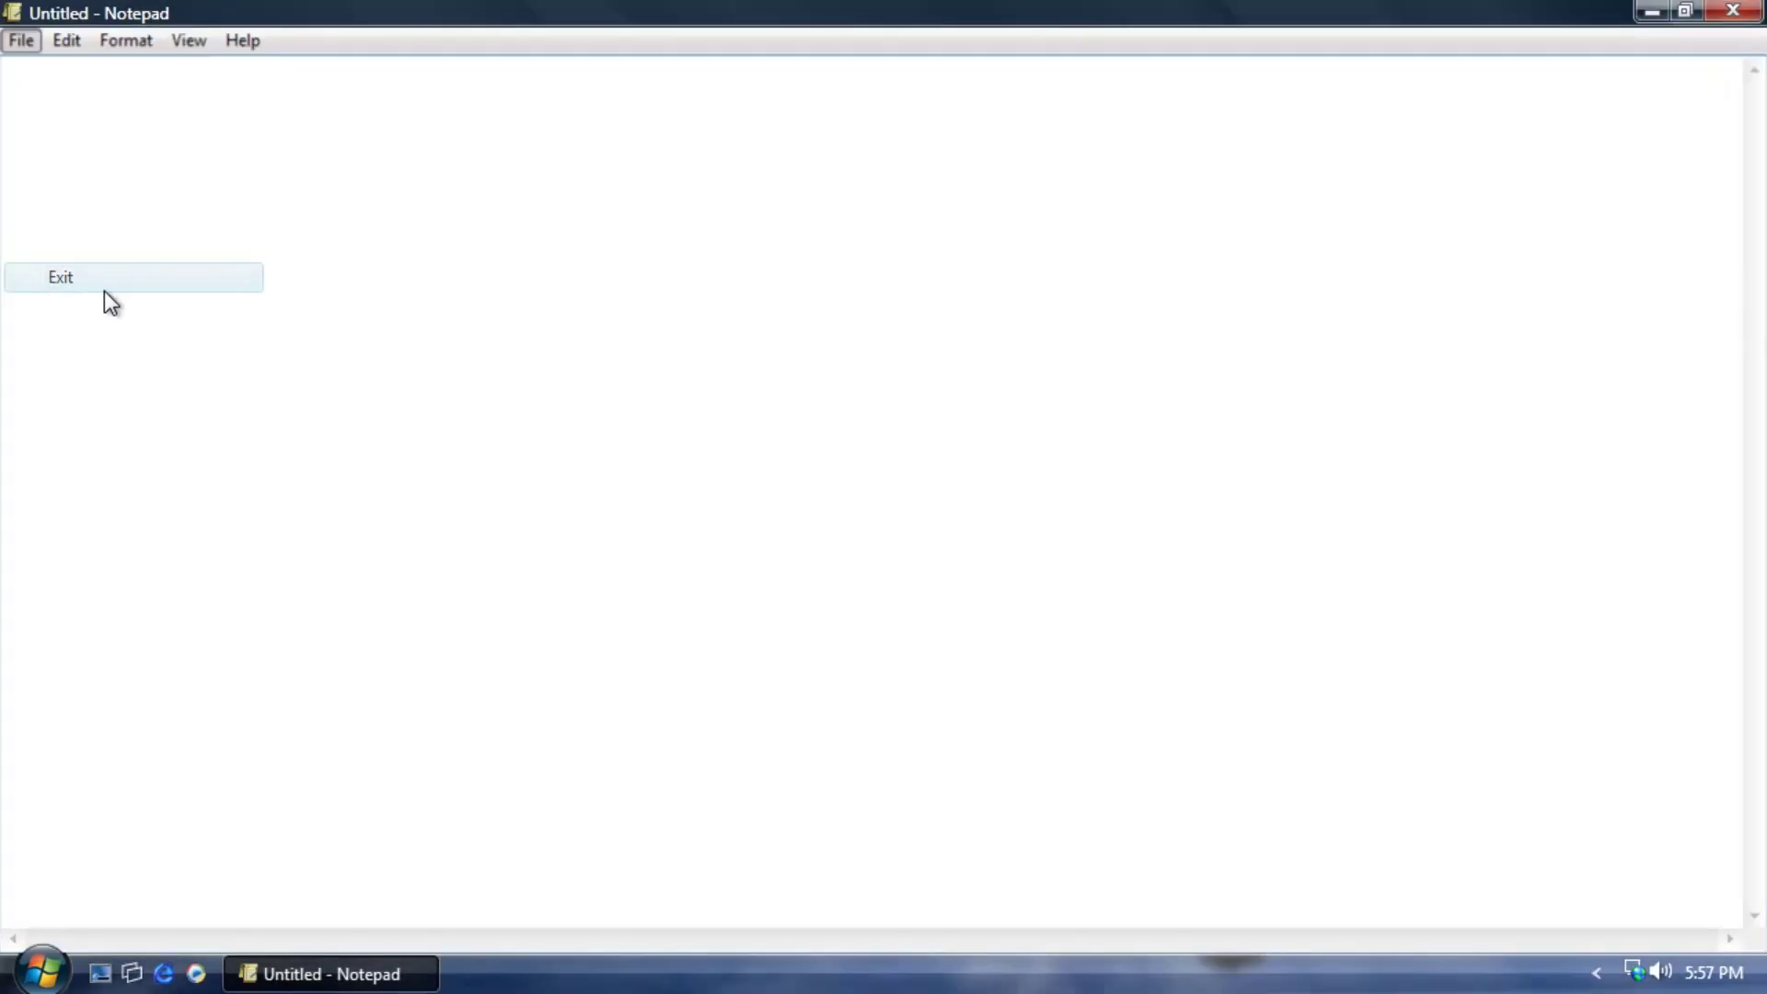
Open Paint from the Accessories folder, draw "HI" on the canvas with the Pencil, and close it without saving.
left_click(41, 971)
left_click(92, 880)
left_click(86, 722)
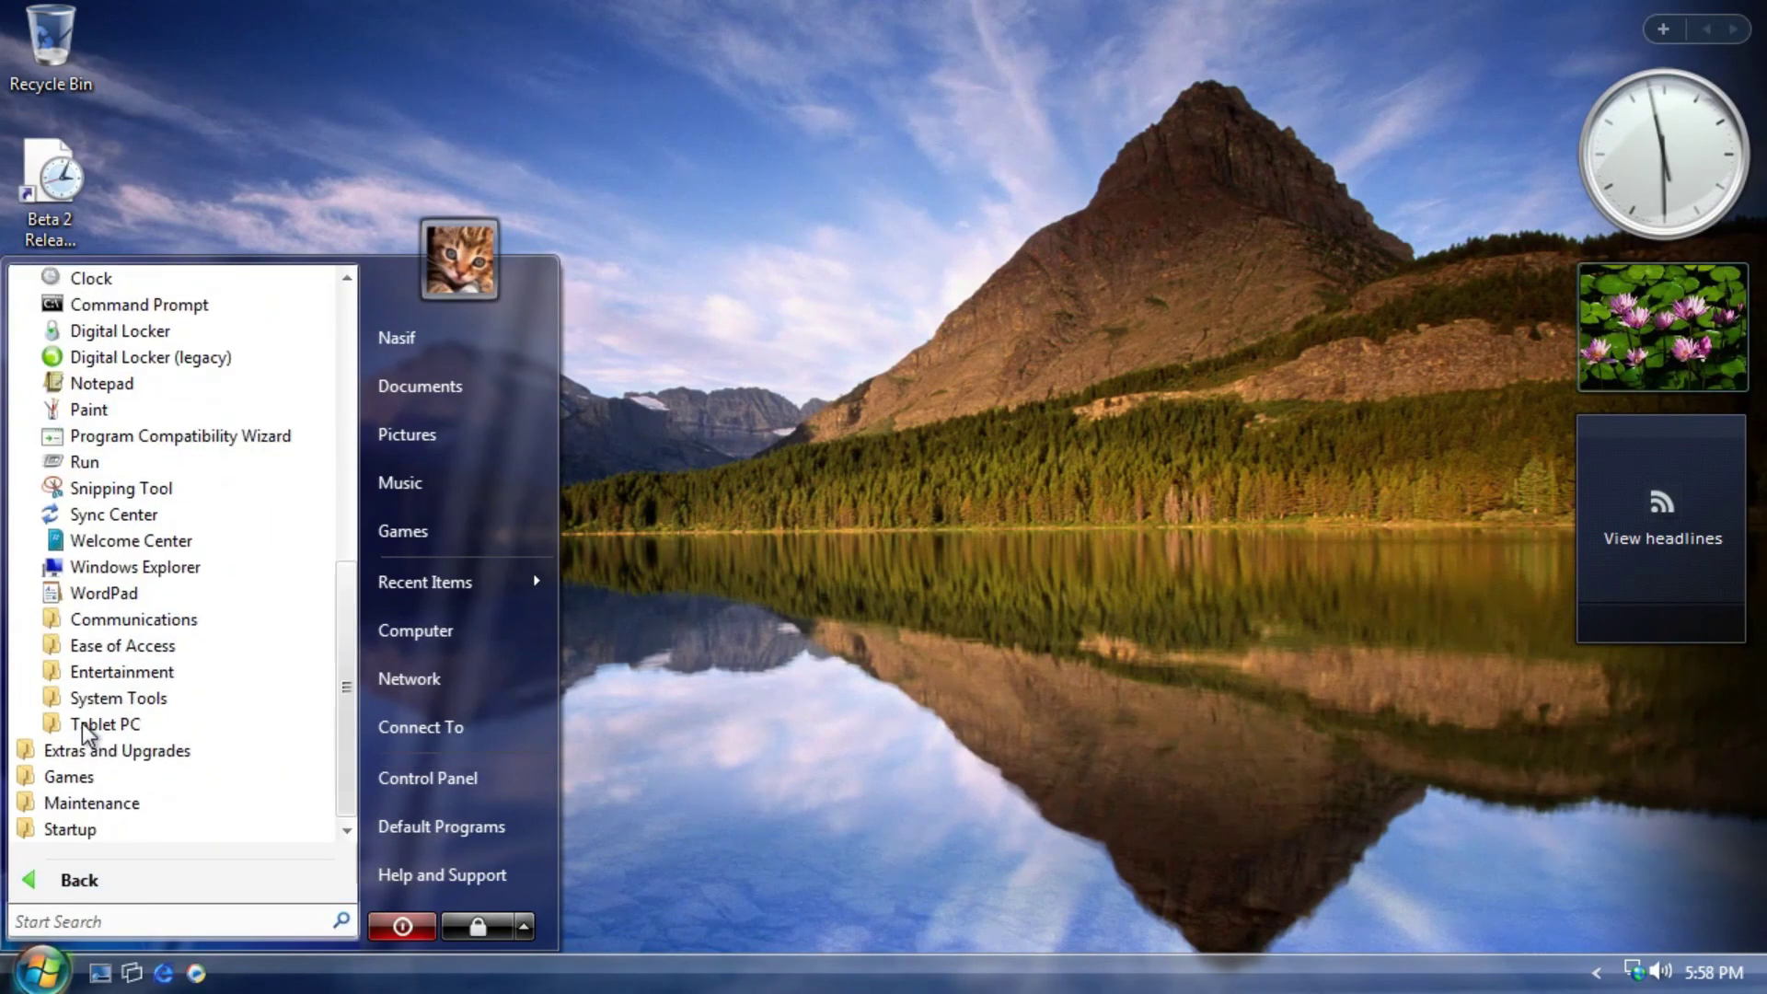
left_click(88, 410)
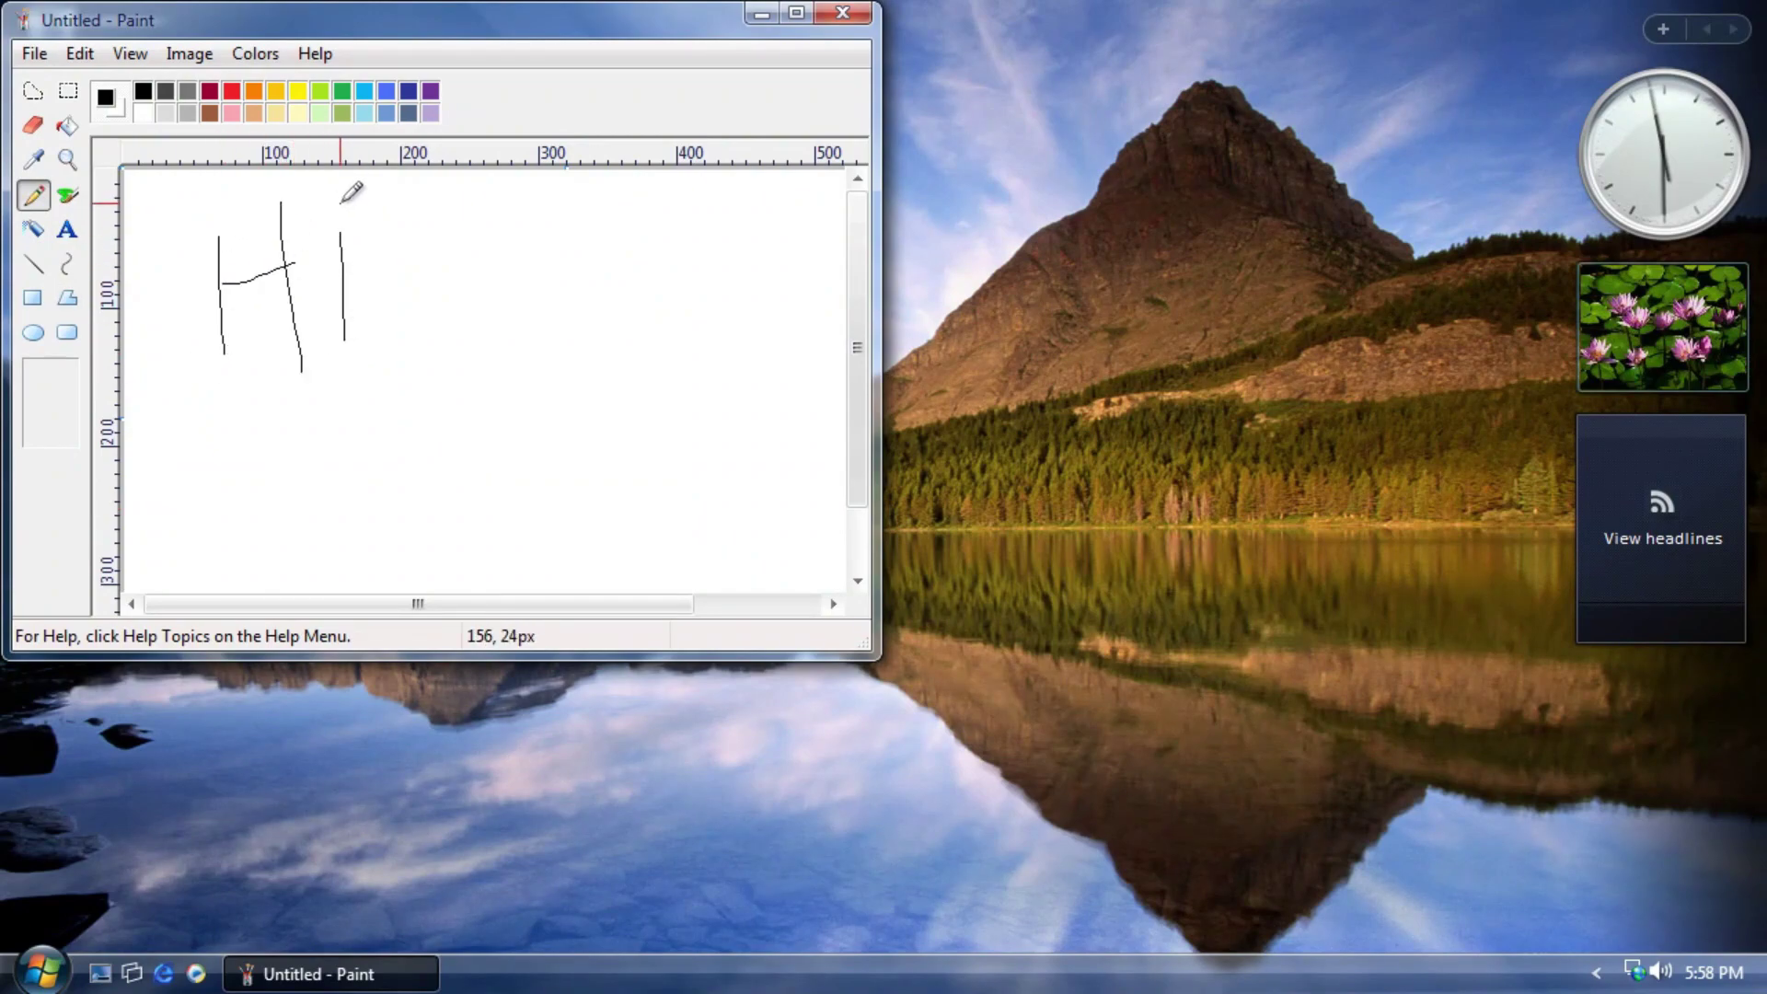
left_click(818, 9)
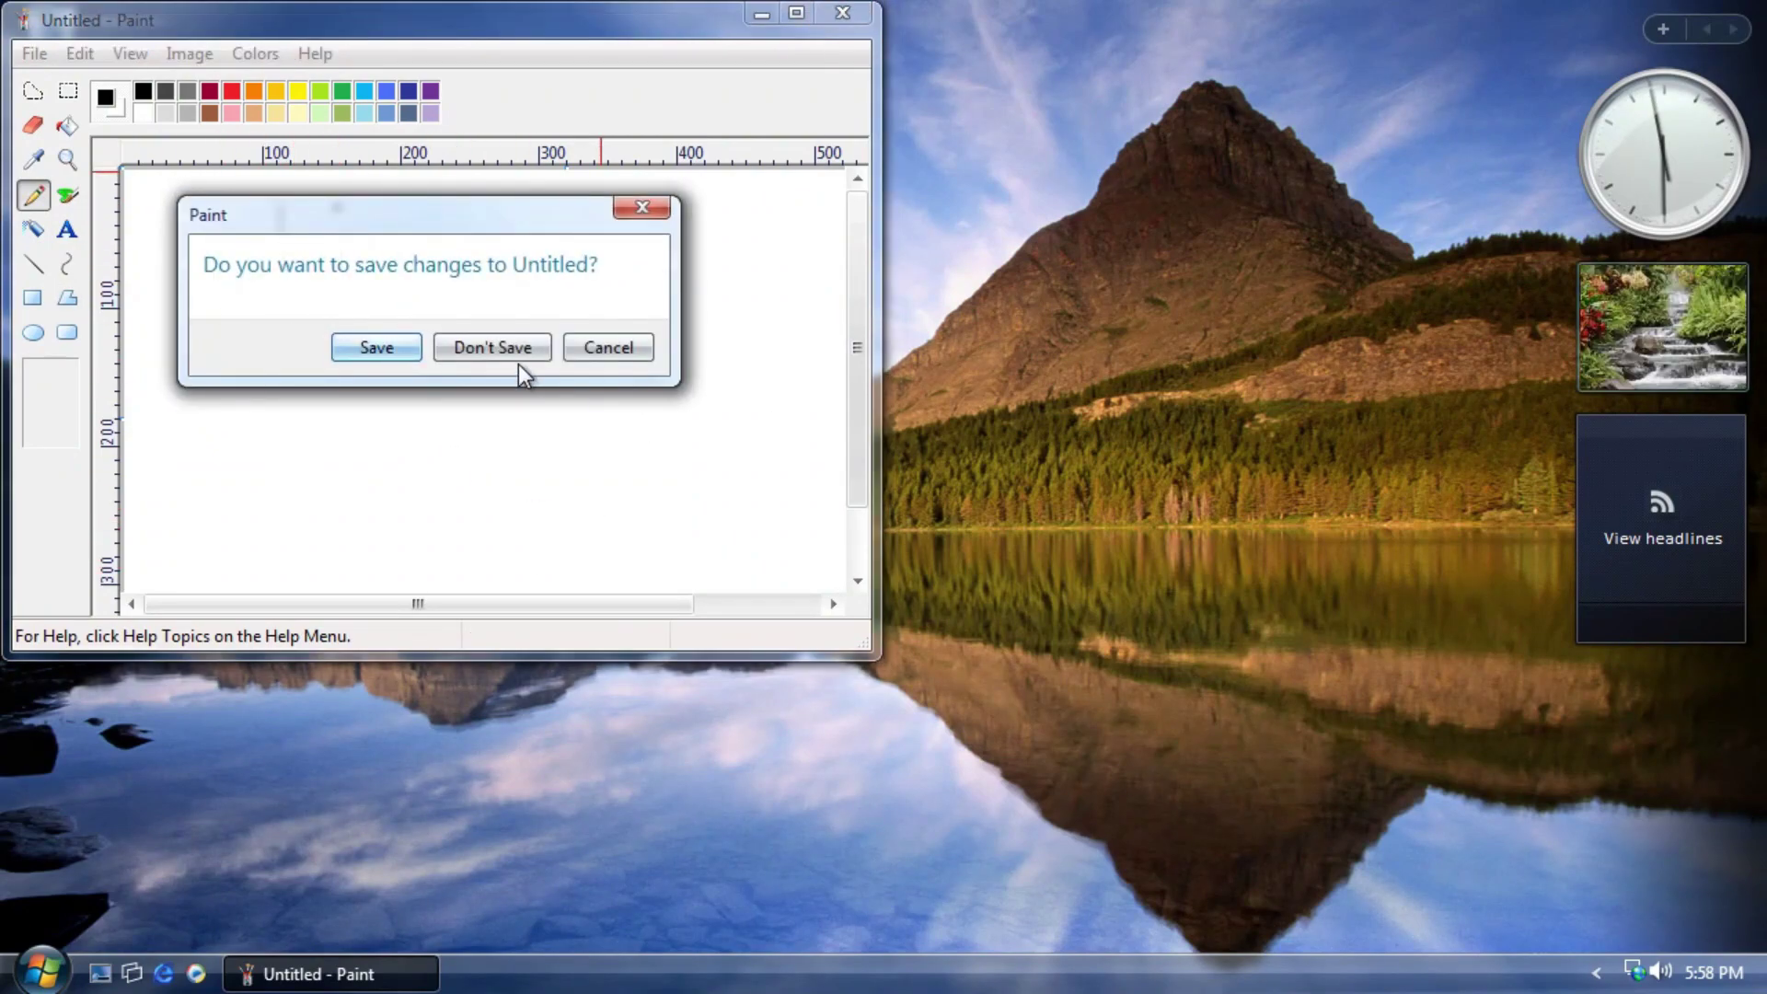
left_click(515, 362)
Expand the Games folder in the program list, view the Pinball shortcut's properties, and close them.
left_click(41, 971)
left_click(108, 880)
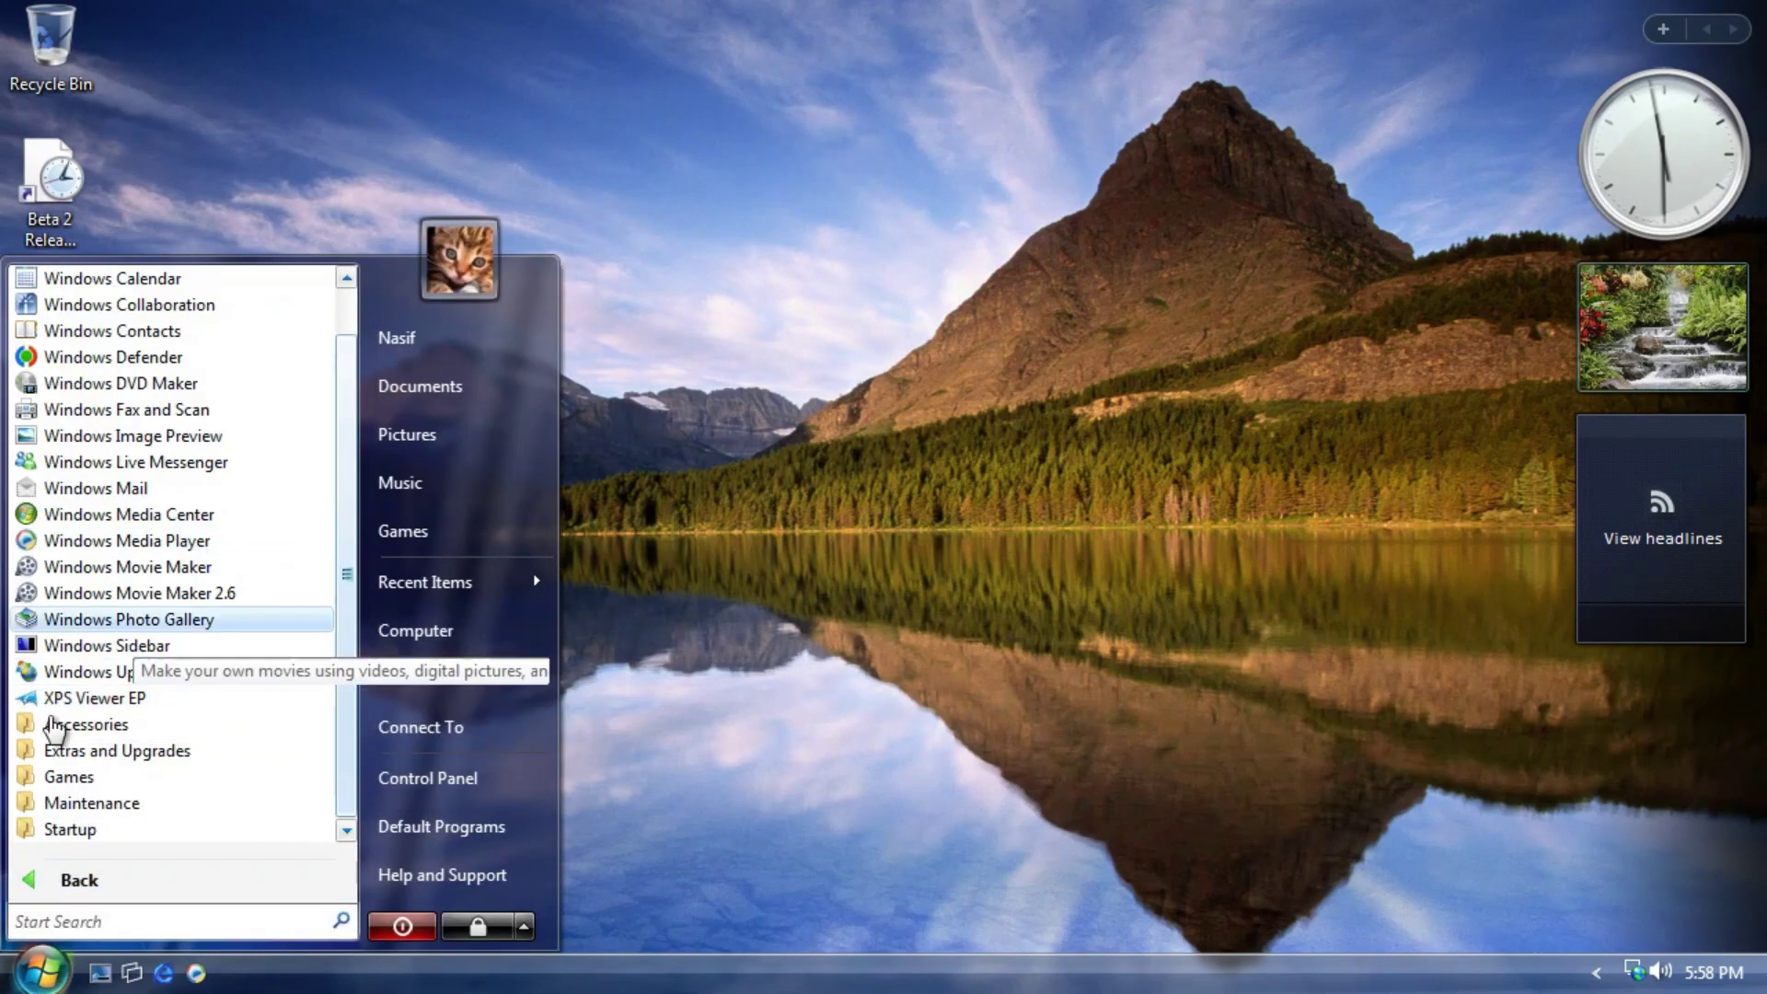
left_click(118, 781)
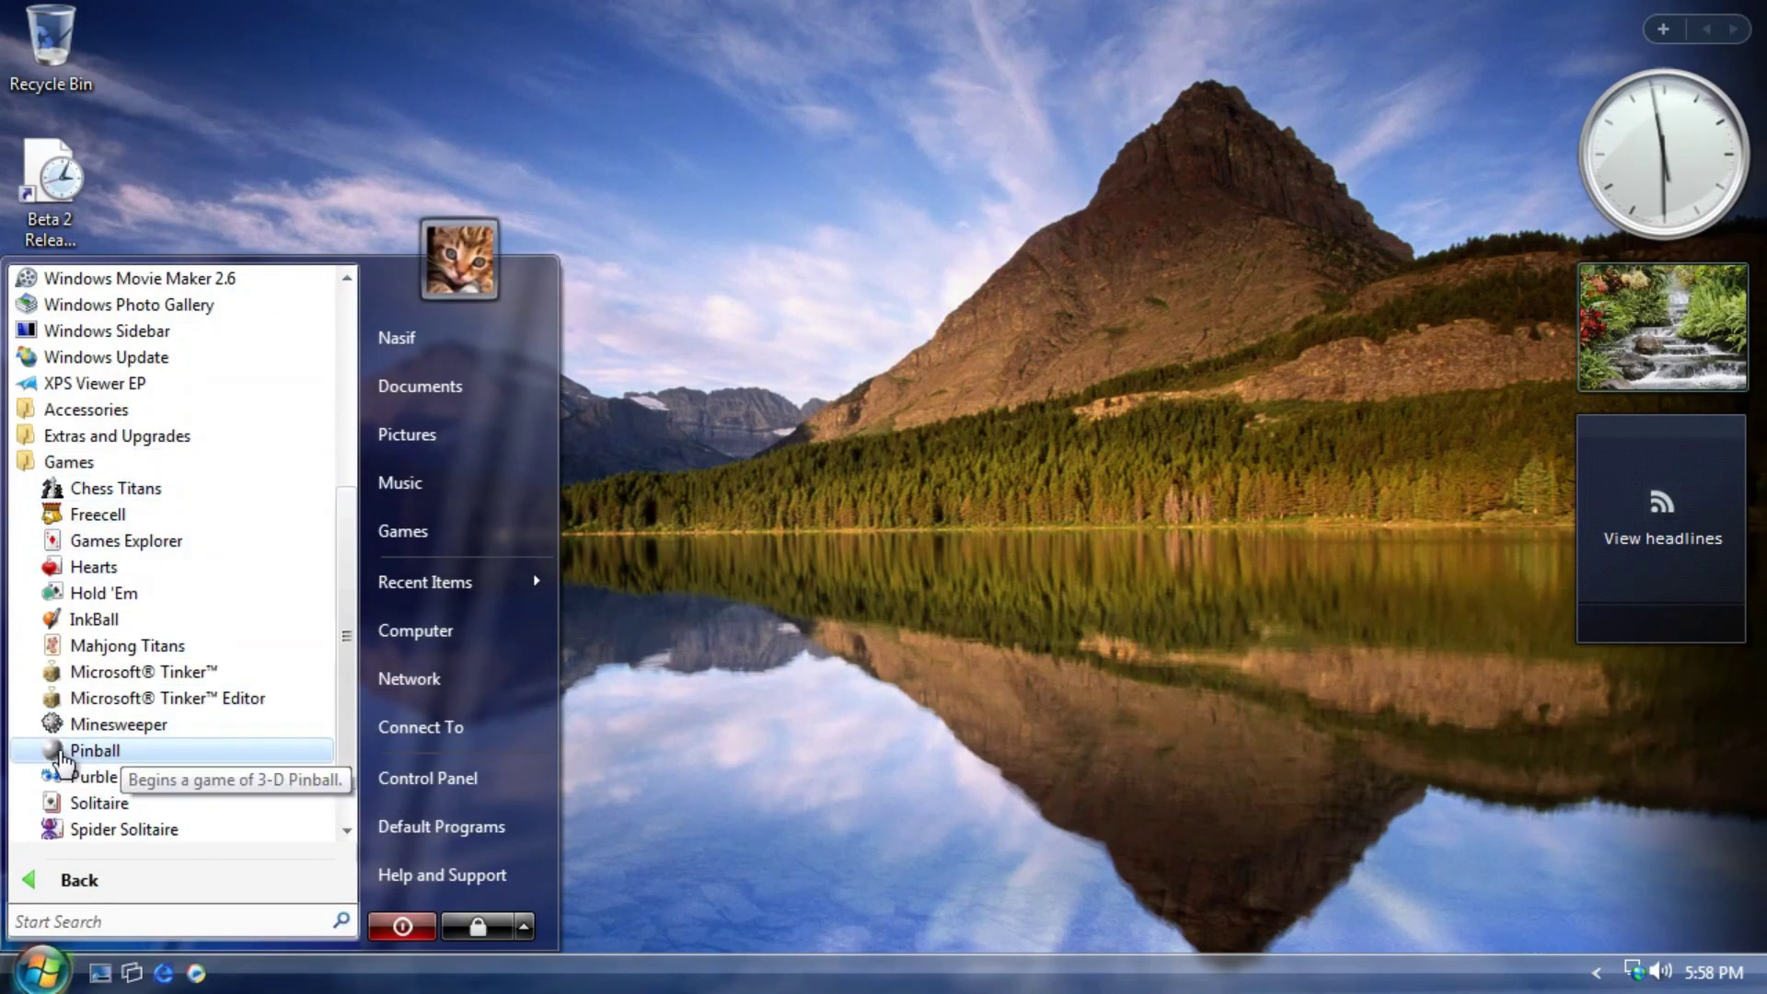
right_click(83, 753)
left_click(138, 737)
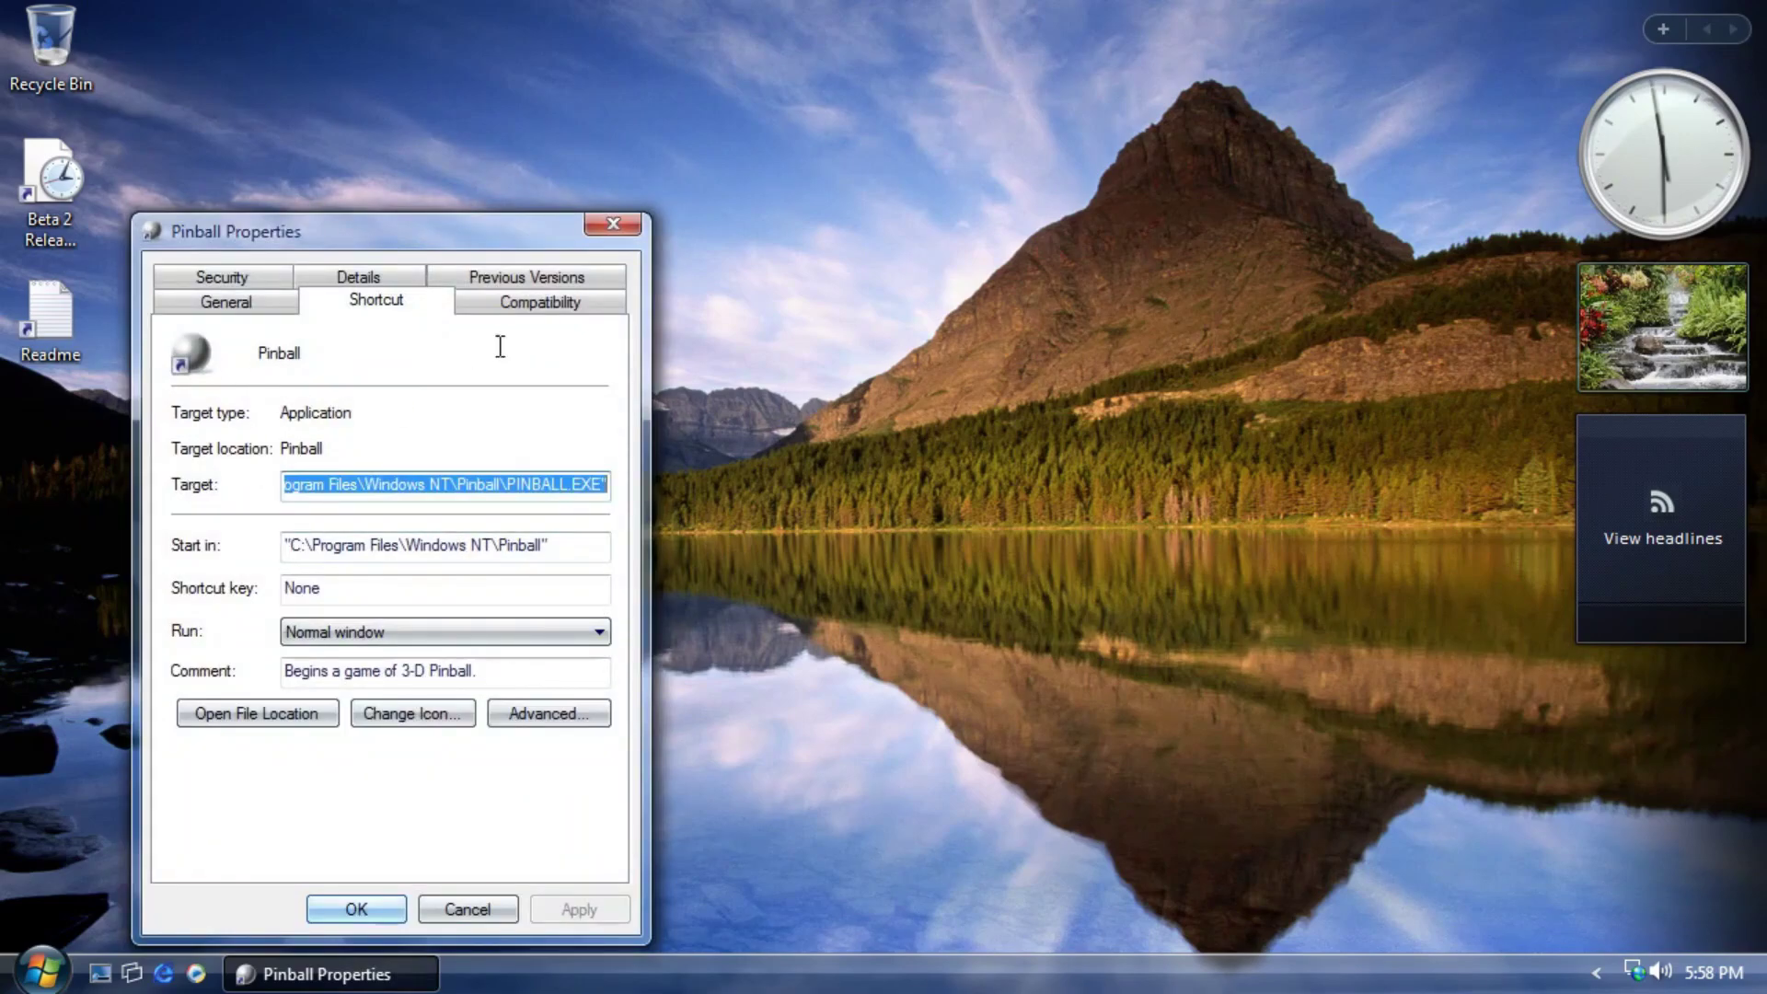
left_click(610, 228)
Add the Launcher gadget to the sidebar from the Gadget Gallery and test its Notepad and Paint shortcuts.
left_click(1662, 29)
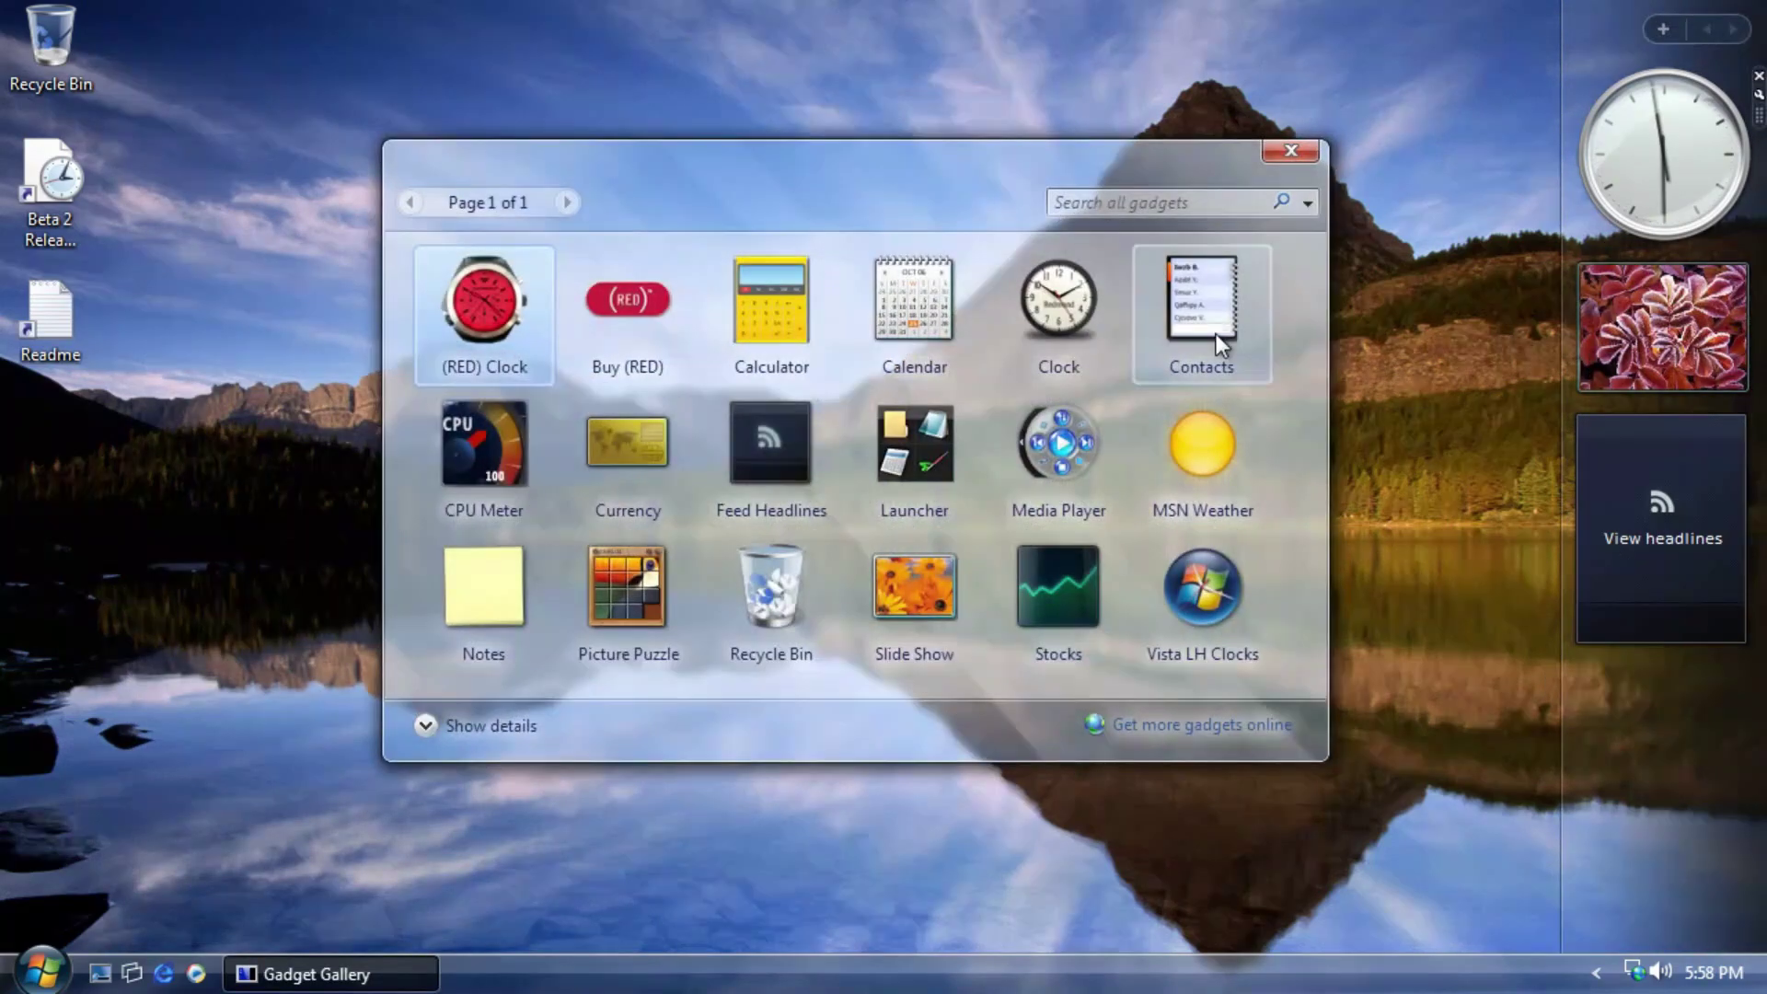
left_click_drag(942, 430, 1594, 793)
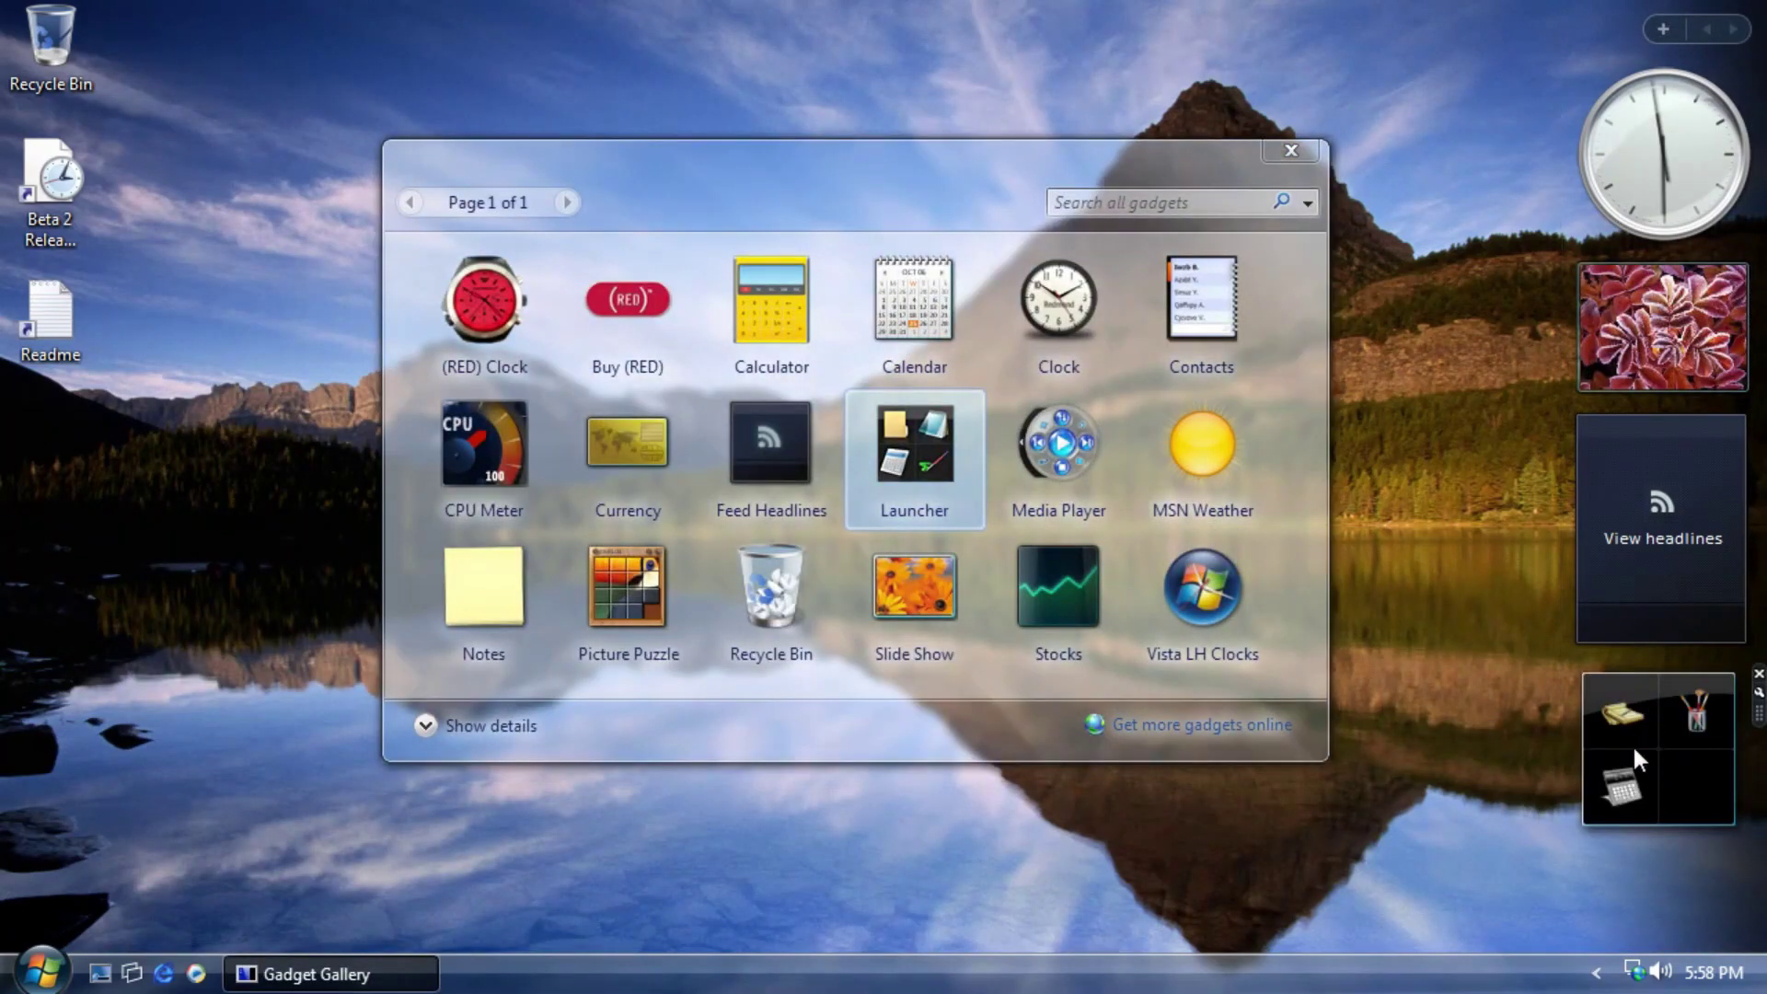
left_click(1620, 713)
left_click(1753, 53)
left_click(1696, 713)
left_click(843, 12)
Remove the Feed Headlines and Launcher gadgets from the sidebar, confirming the closure.
left_click(1757, 420)
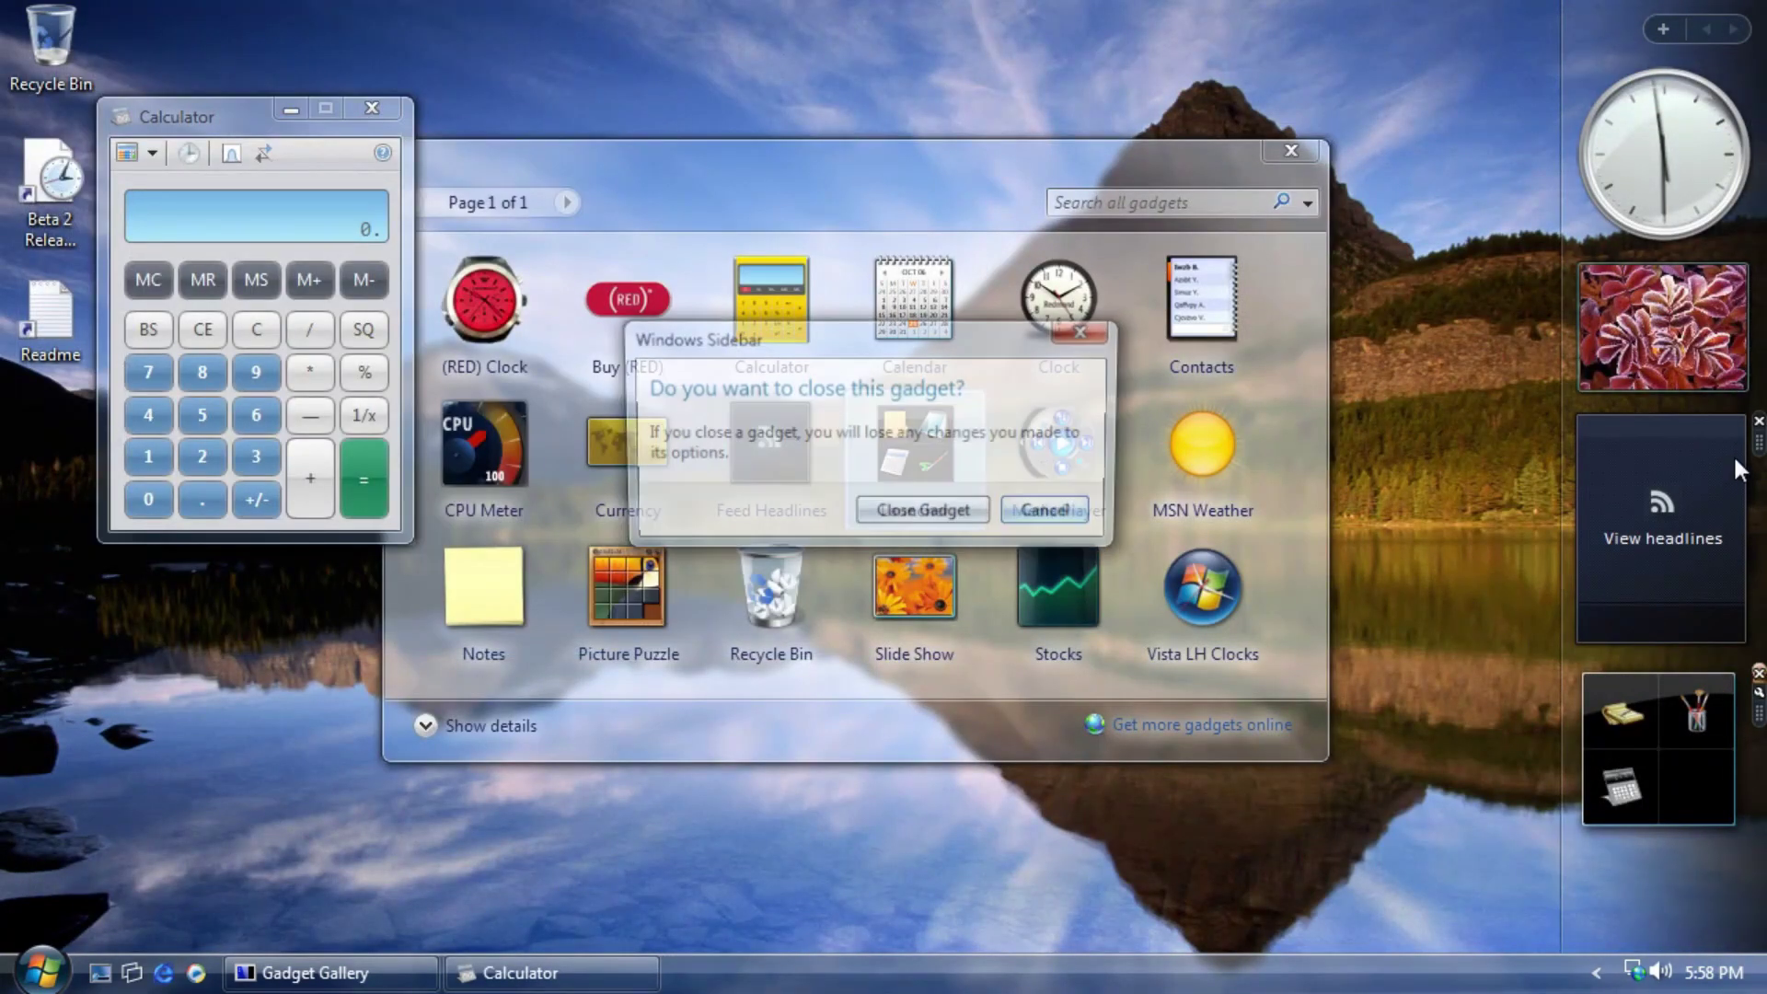
left_click(924, 513)
Add the Vista LH Clocks gadget to the sidebar and open its options.
left_click(1224, 589)
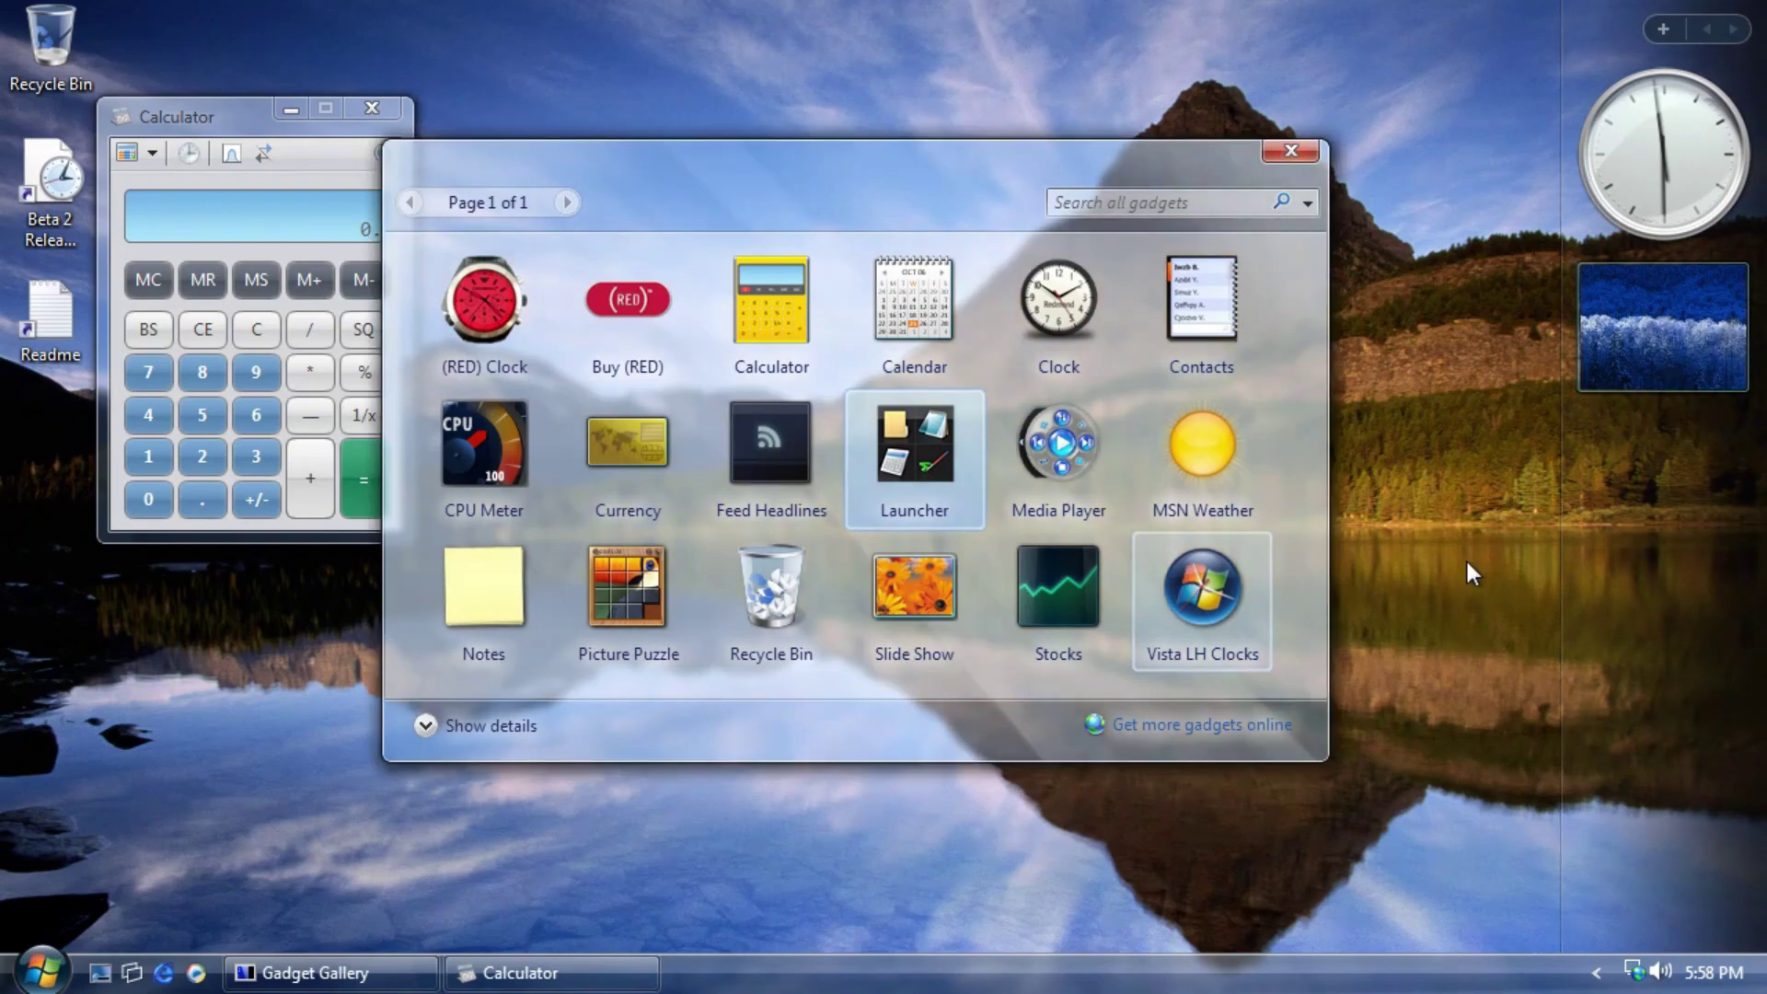
left_click(1758, 440)
Browse through all the Vista LH Clocks faces, cancel the options, and remove the gadget.
left_click(1646, 611)
left_click(1646, 610)
left_click(1647, 610)
left_click(1646, 610)
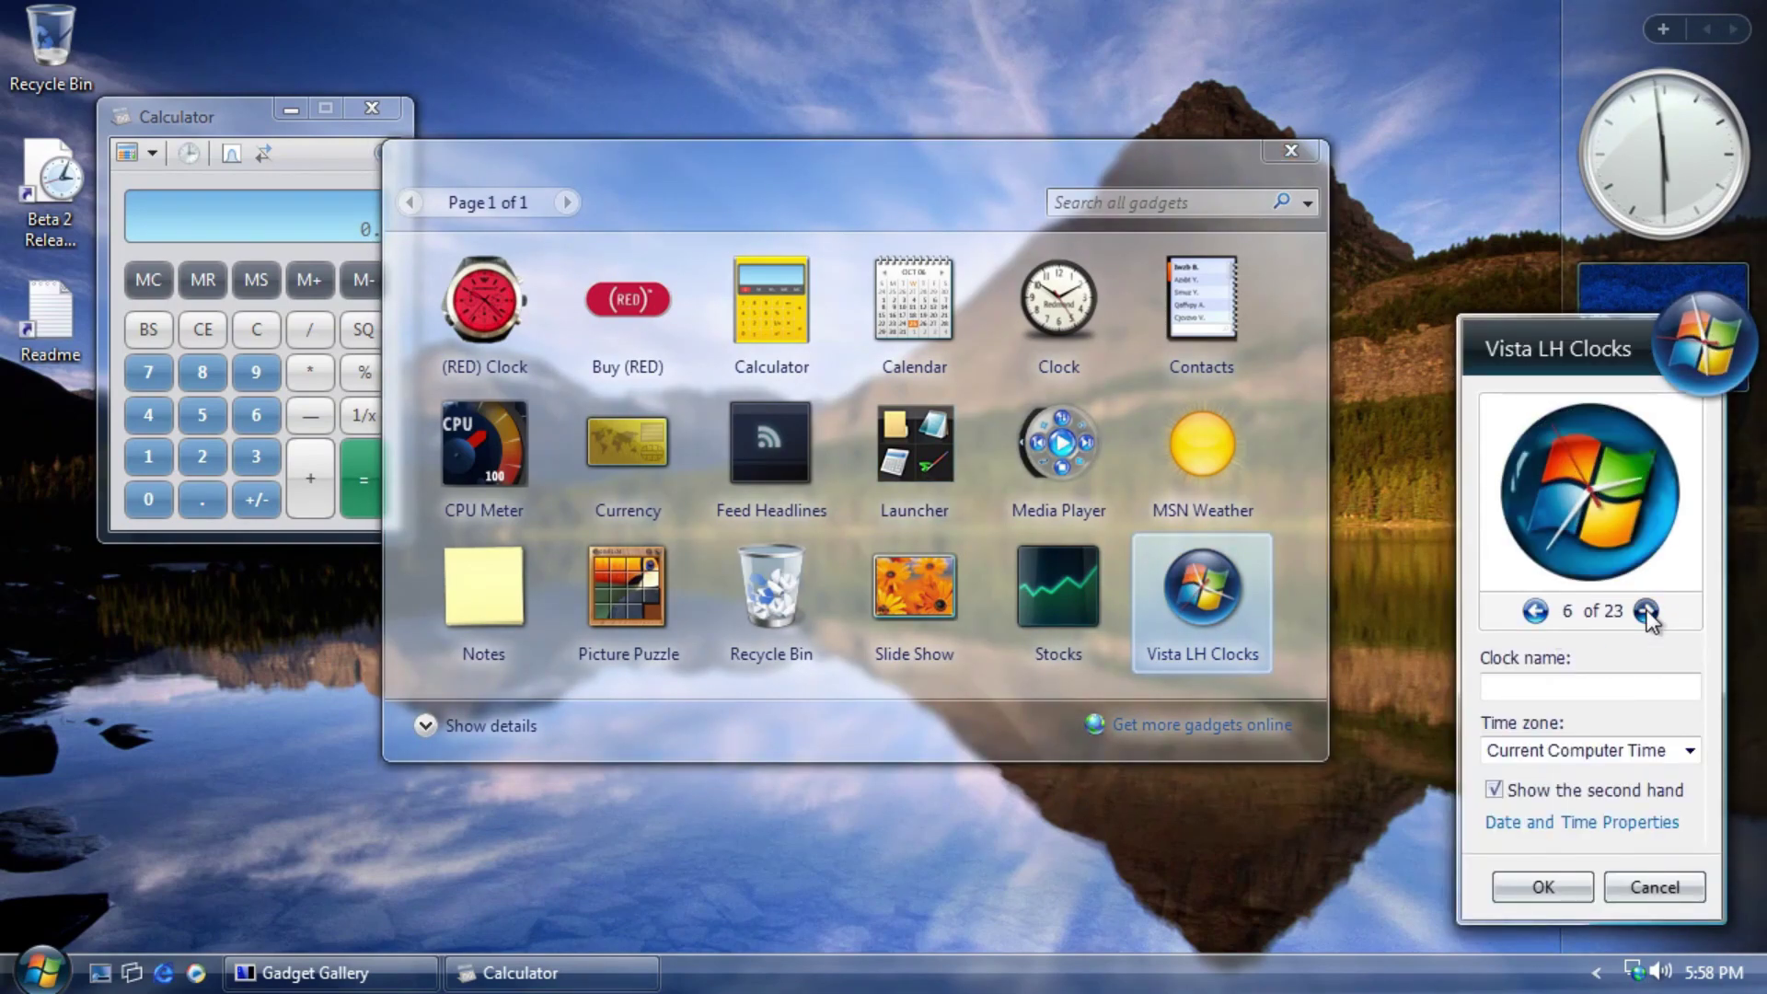
left_click(1650, 619)
left_click(1649, 619)
left_click(1649, 618)
left_click(1649, 618)
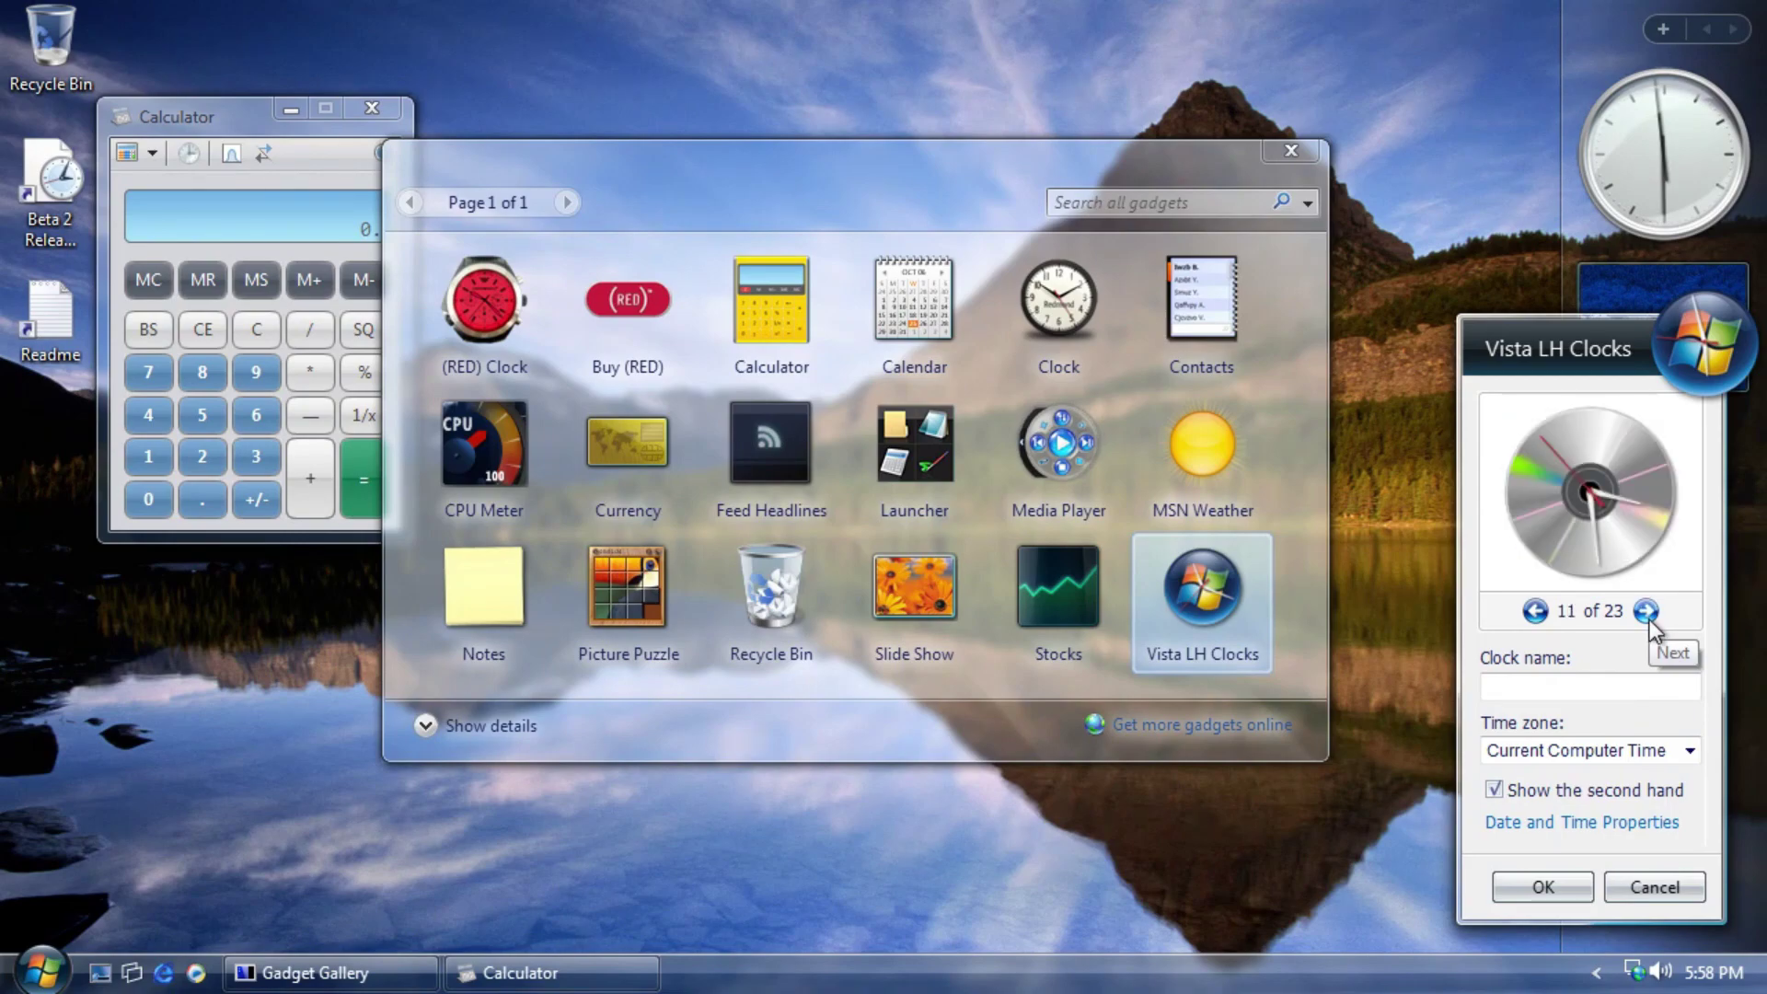
left_click(1649, 618)
left_click(1649, 618)
left_click(1649, 618)
left_click(1649, 619)
left_click(1649, 619)
left_click(1646, 611)
left_click(1646, 611)
left_click(1646, 611)
left_click(1647, 611)
left_click(1647, 611)
left_click(1647, 611)
left_click(1647, 611)
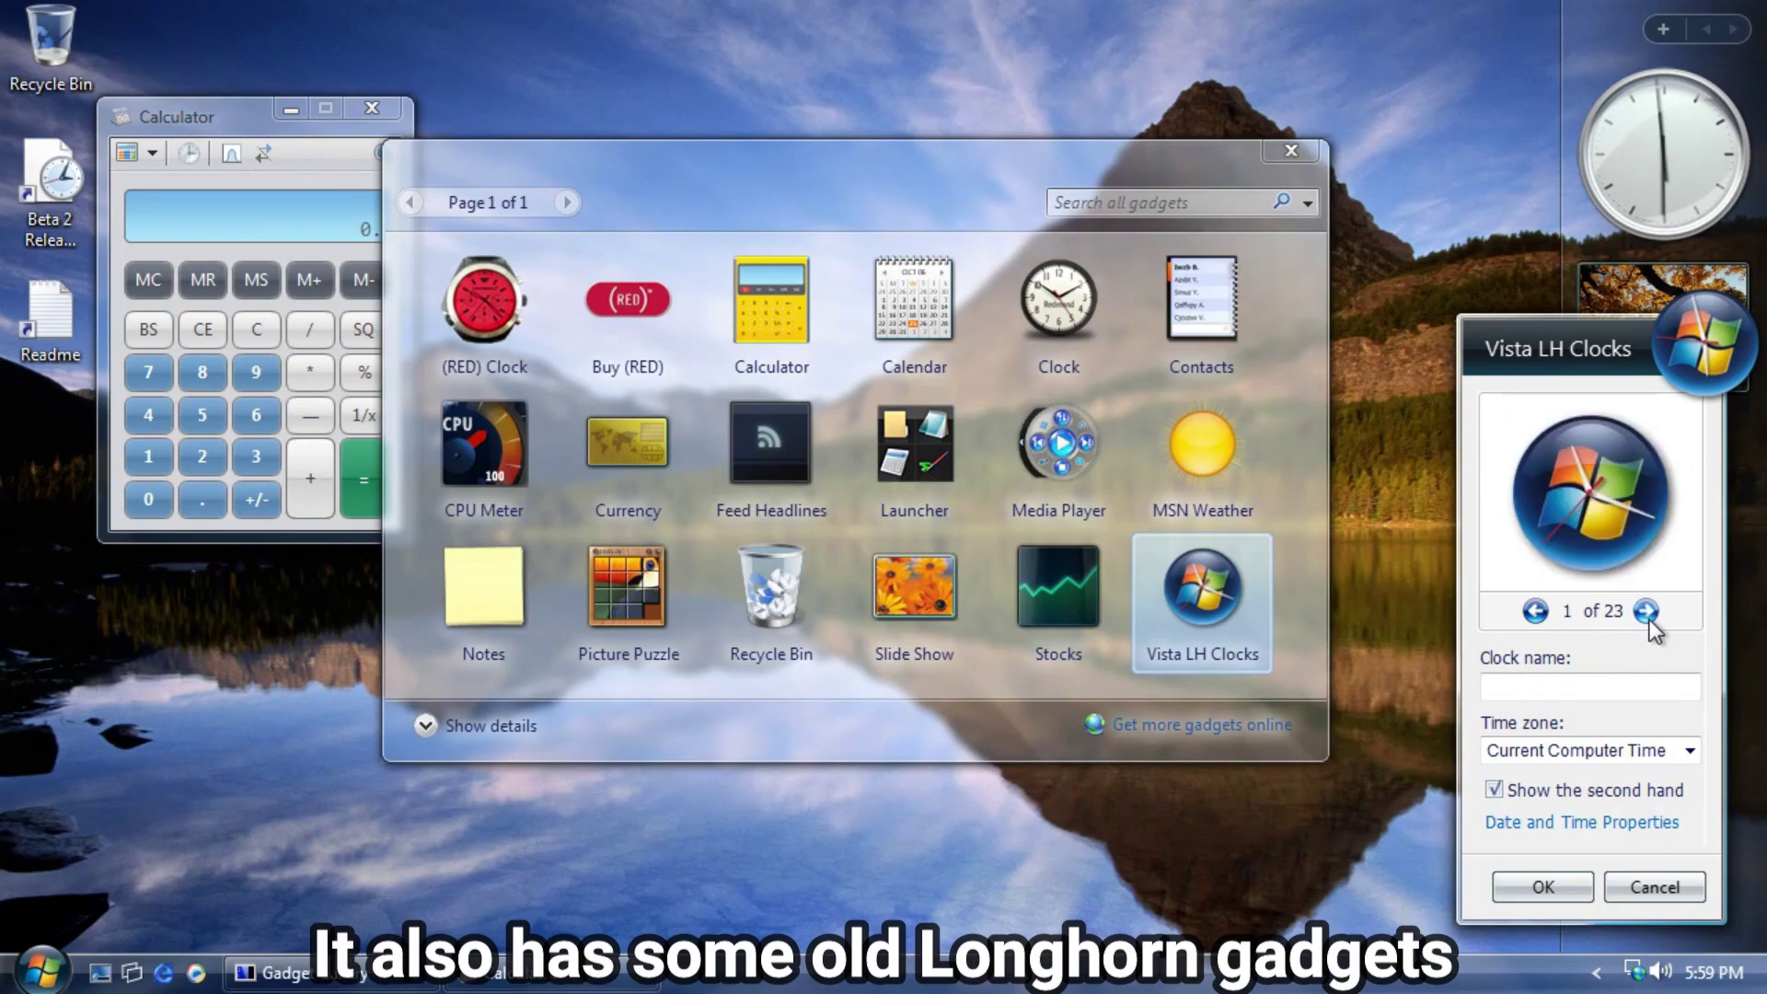
left_click(1643, 884)
left_click(1758, 421)
Add a second Clock gadget to the sidebar, preview its faces without saving, and remove it.
left_click_drag(1058, 309, 1657, 501)
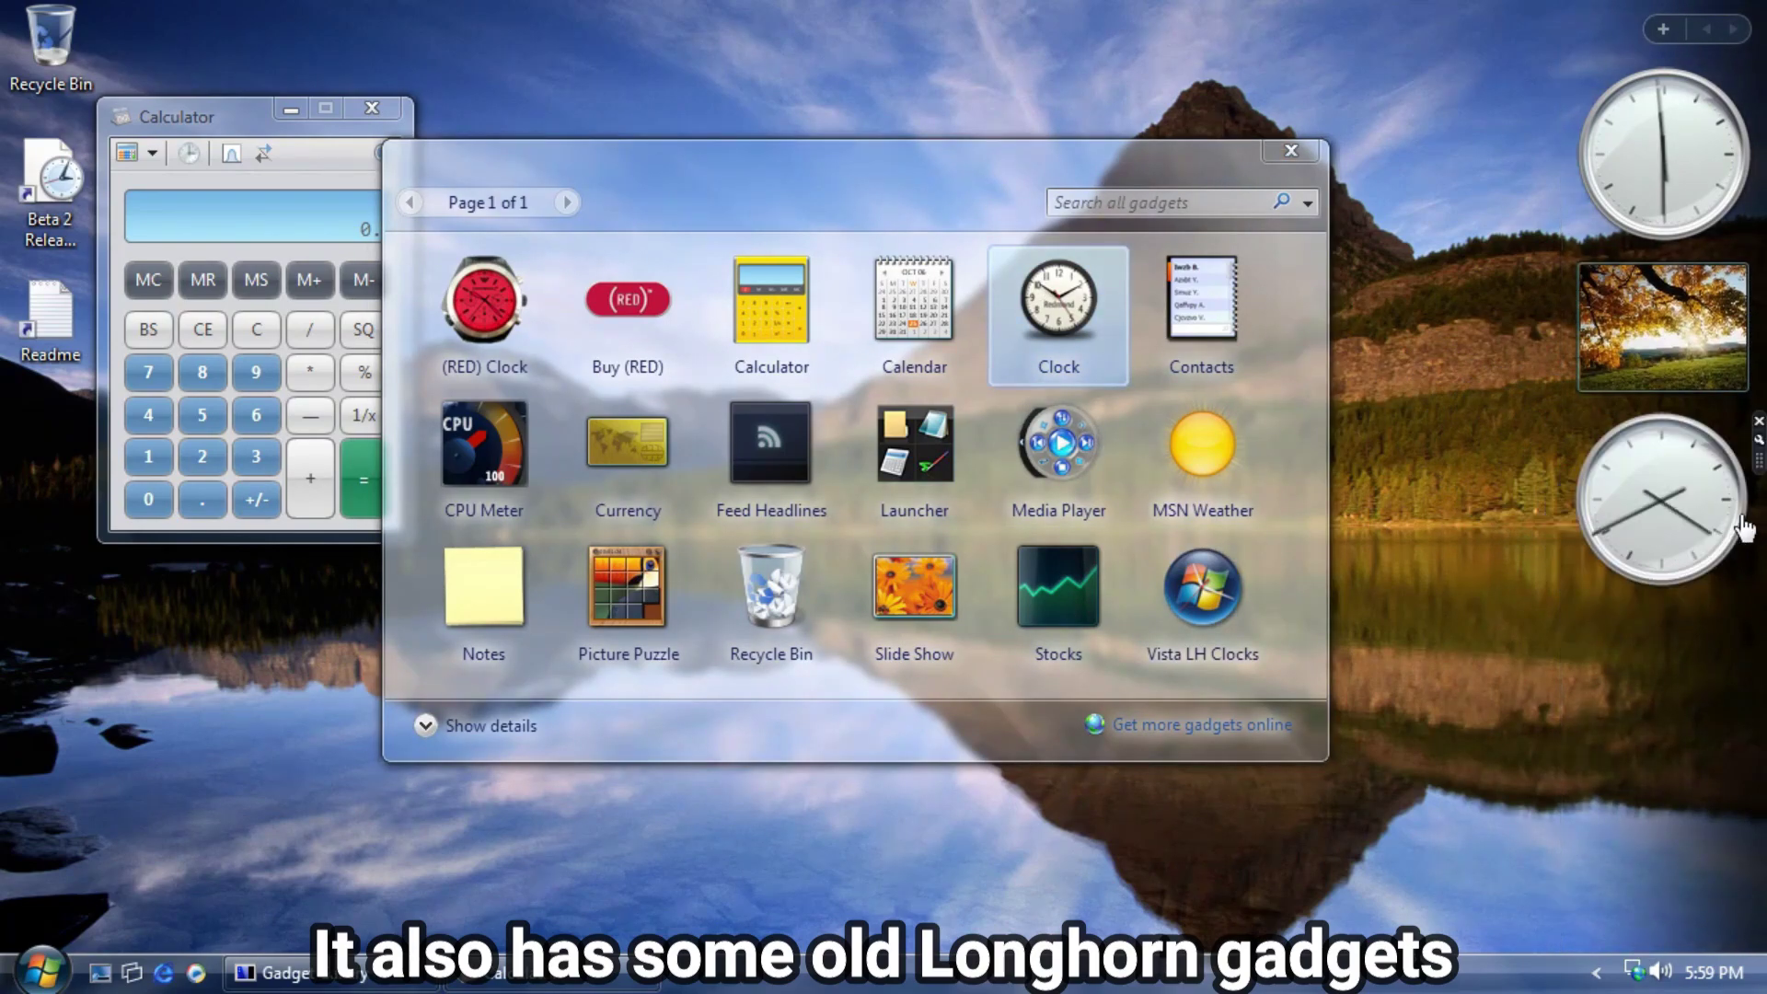
left_click(1757, 439)
left_click(1517, 569)
left_click(1517, 569)
left_click(1517, 570)
left_click(1517, 570)
left_click(1517, 569)
left_click(1518, 570)
left_click(1647, 885)
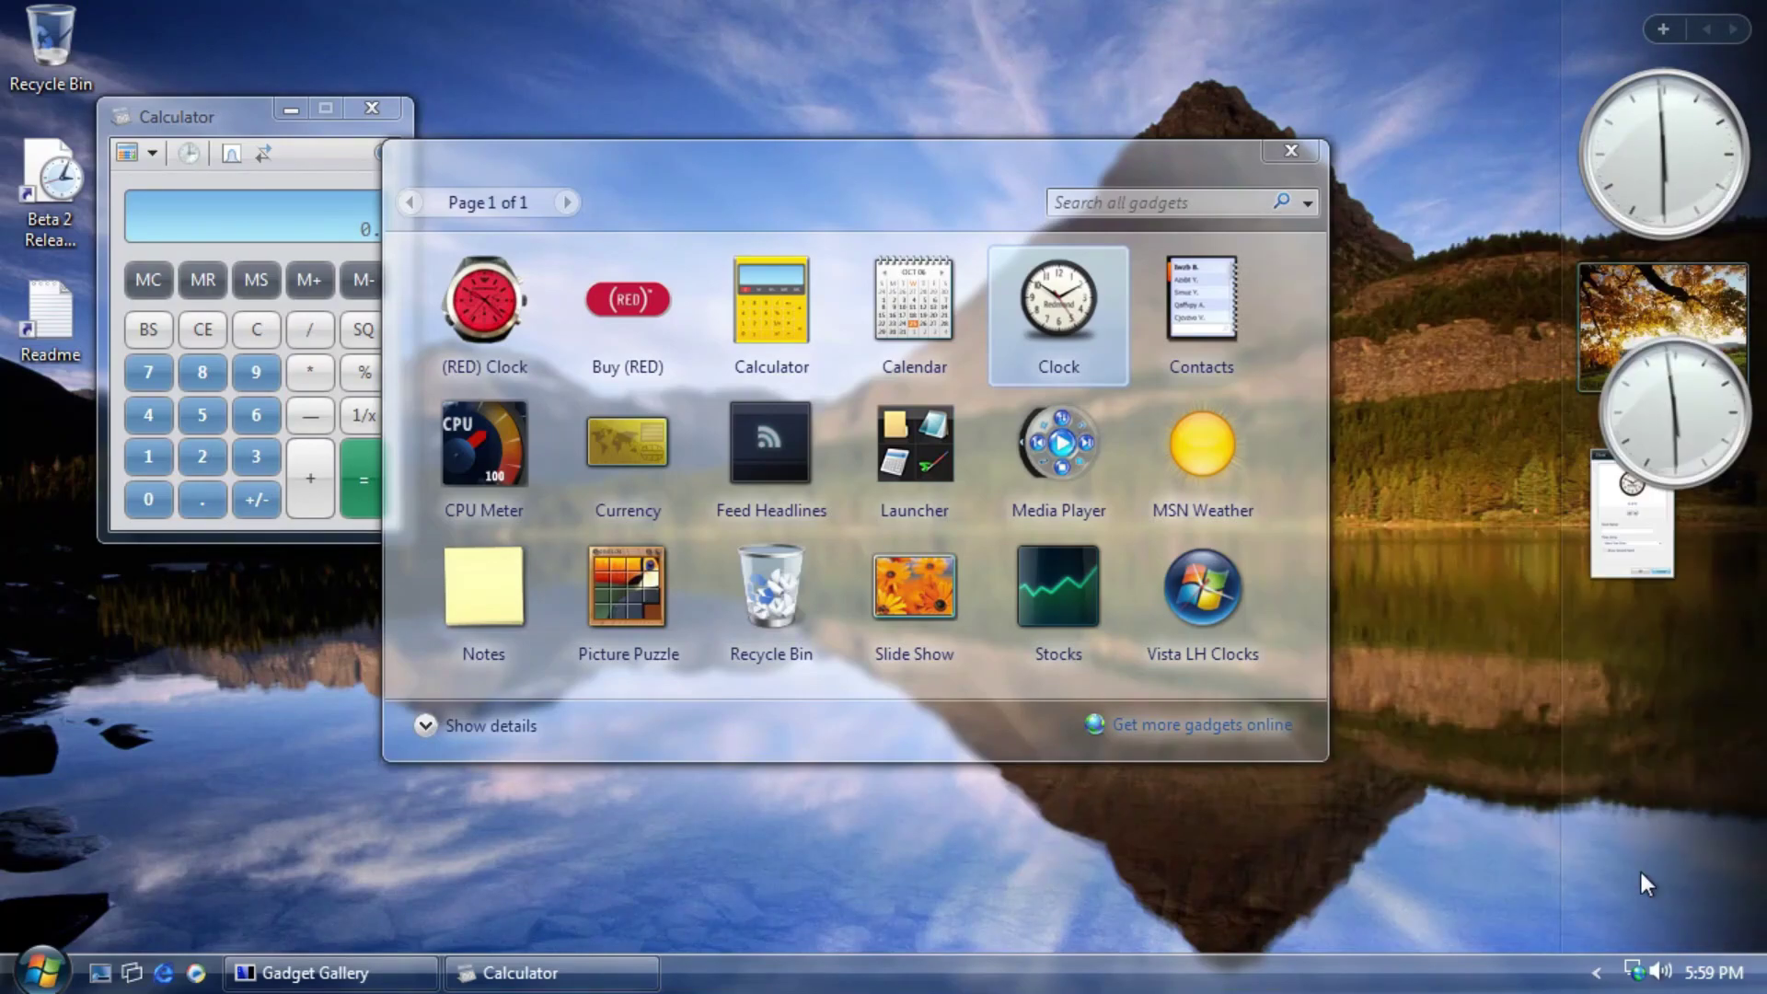
left_click(1758, 422)
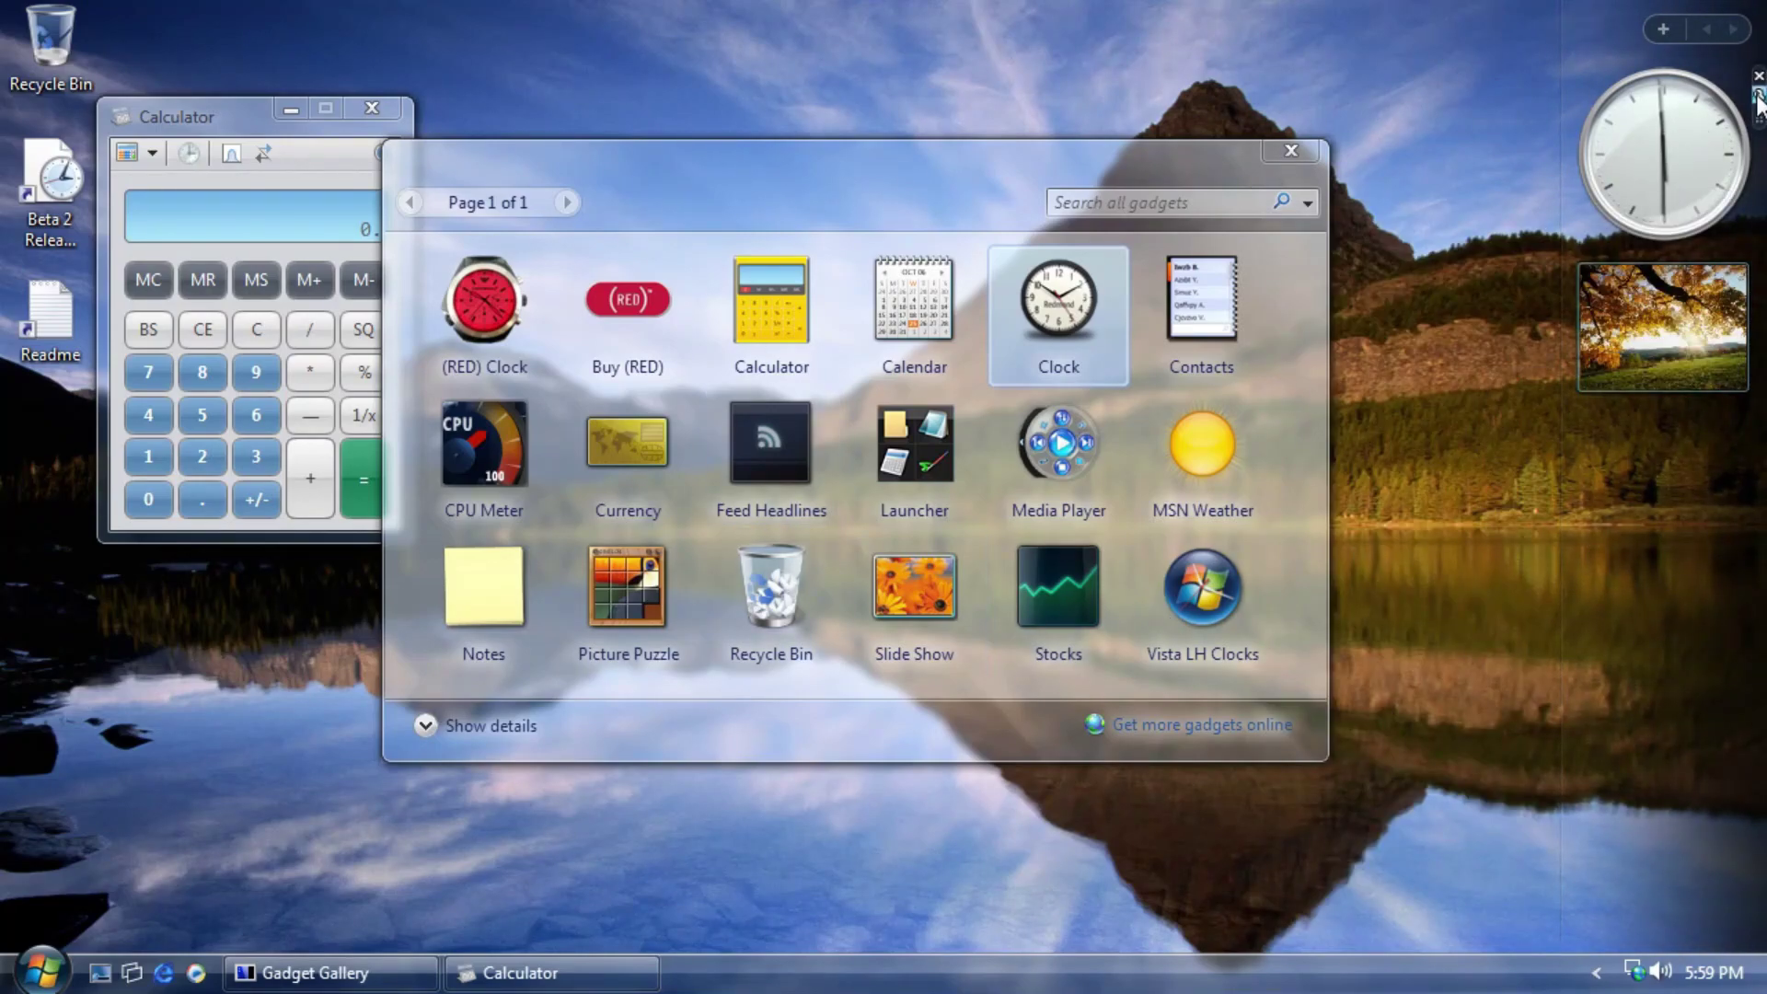
Choose a time zone for the sidebar's original Clock gadget, show its second hand, and save the options.
left_click(1758, 97)
left_click(1505, 600)
scroll(1489, 544, "down", 12)
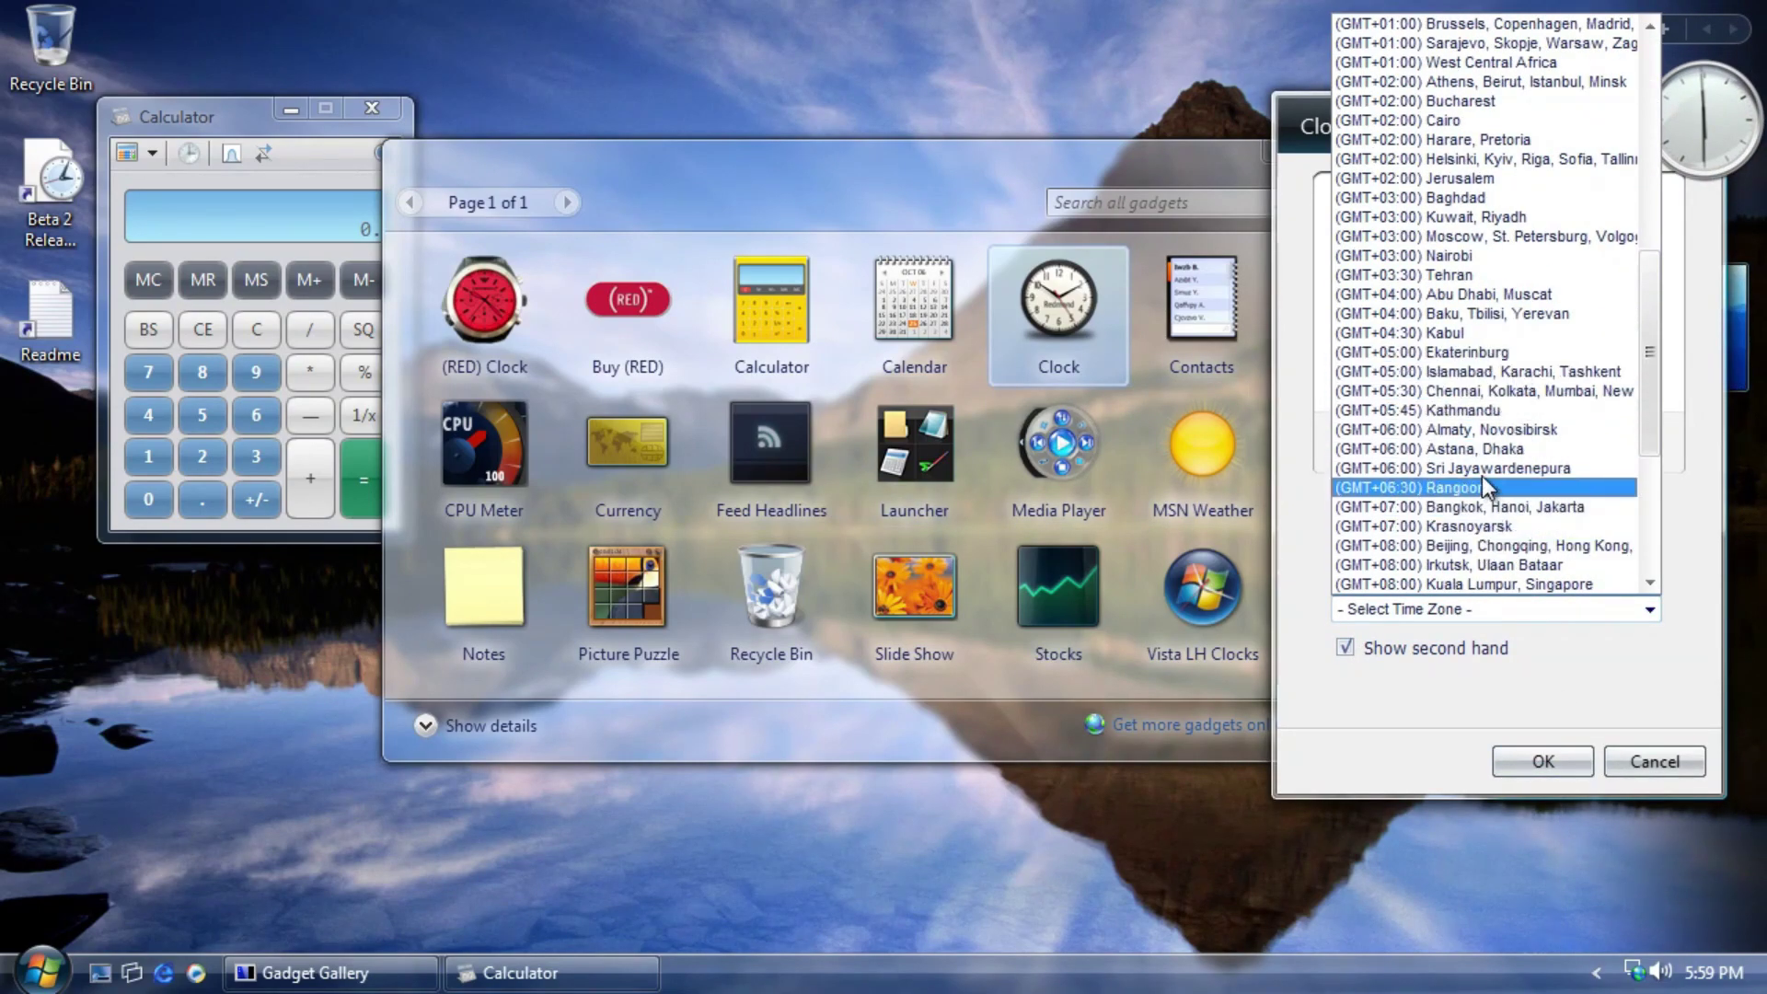
left_click(1481, 480)
left_click(1559, 757)
Add the (RED) Clock and CPU Meter gadgets to the sidebar, and remove both.
left_click_drag(627, 299, 709, 421)
left_click_drag(485, 304, 1669, 595)
left_click_drag(485, 446, 1565, 662)
left_click(1758, 613)
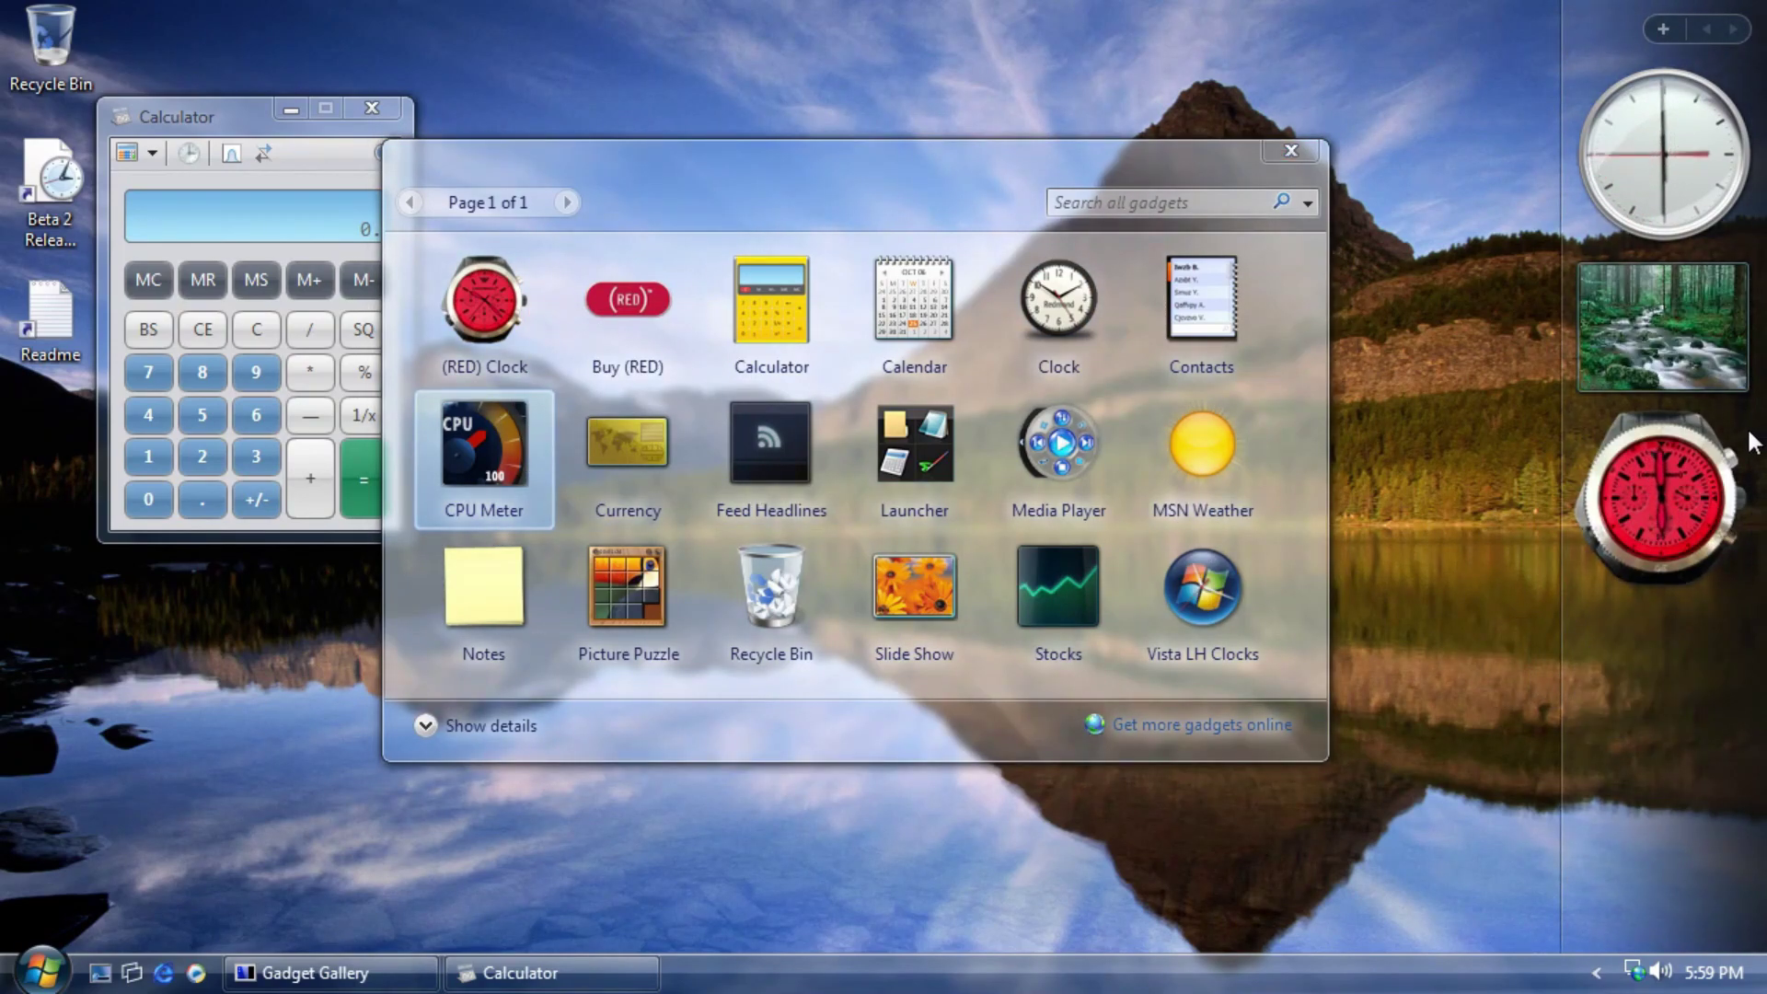
left_click(1758, 421)
Close the Gadget Gallery and the Calculator window.
left_click(1291, 150)
left_click(371, 108)
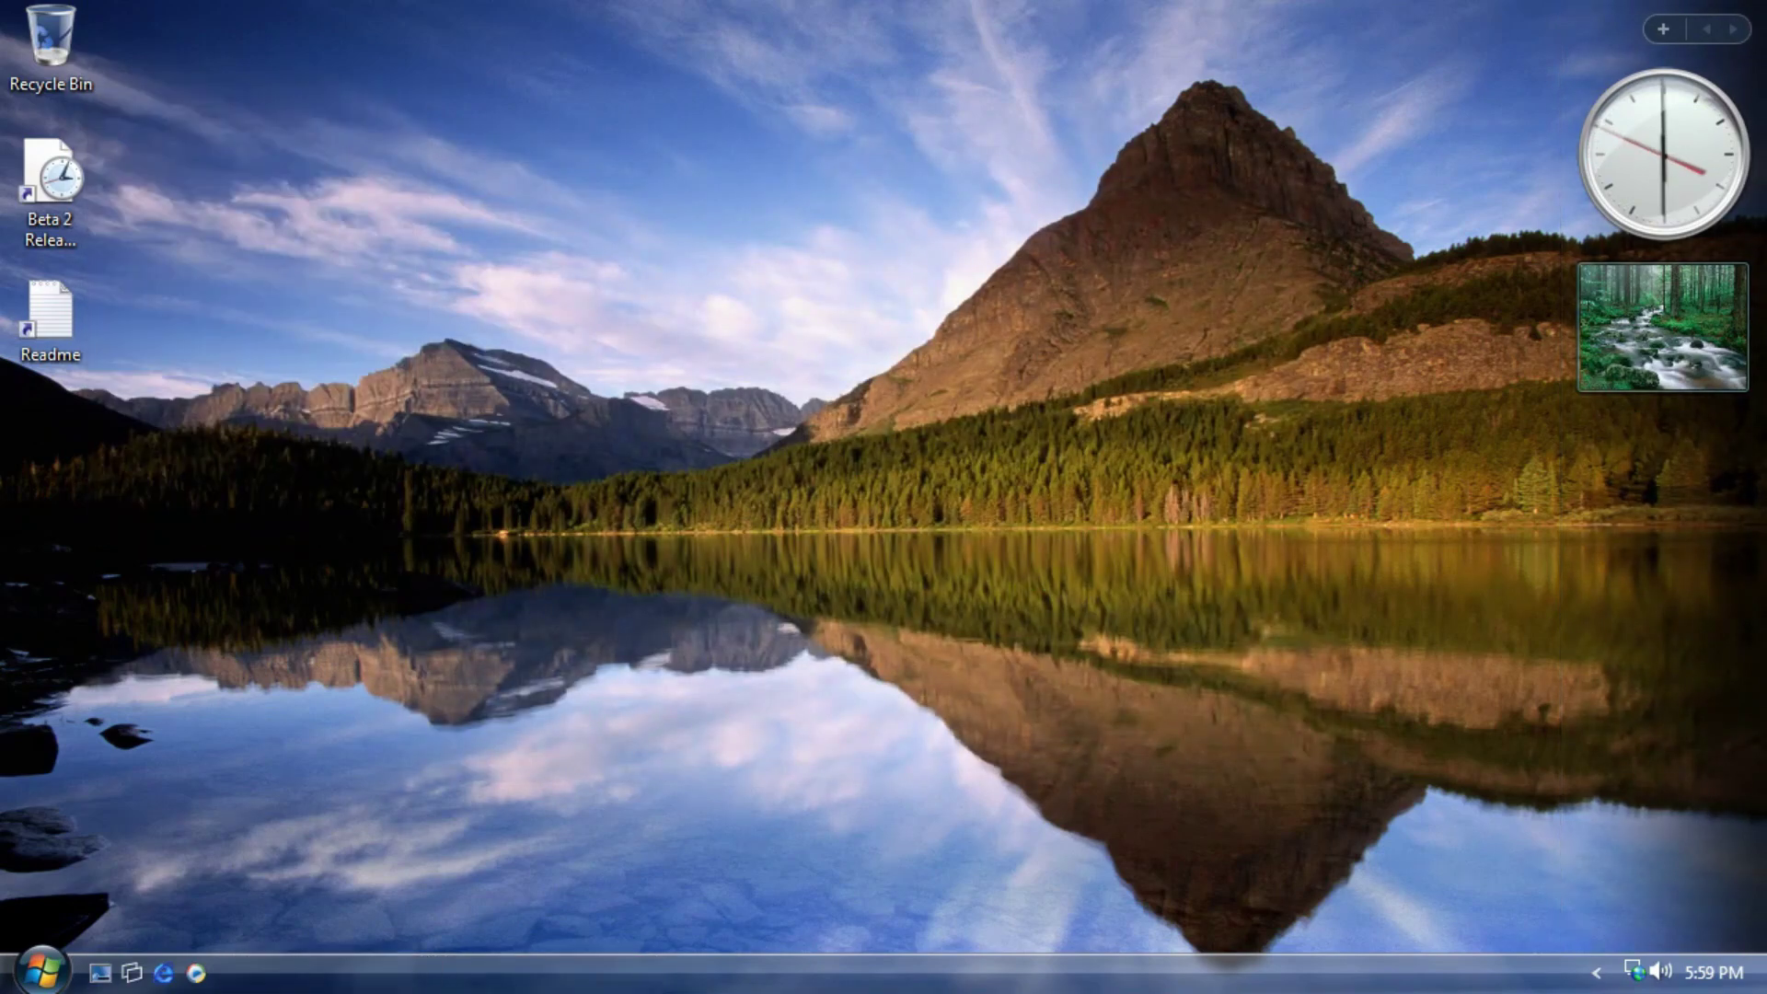
Open WordPad from the Accessories folder, view its About information, and close the program.
left_click(42, 971)
left_click(115, 882)
left_click(86, 724)
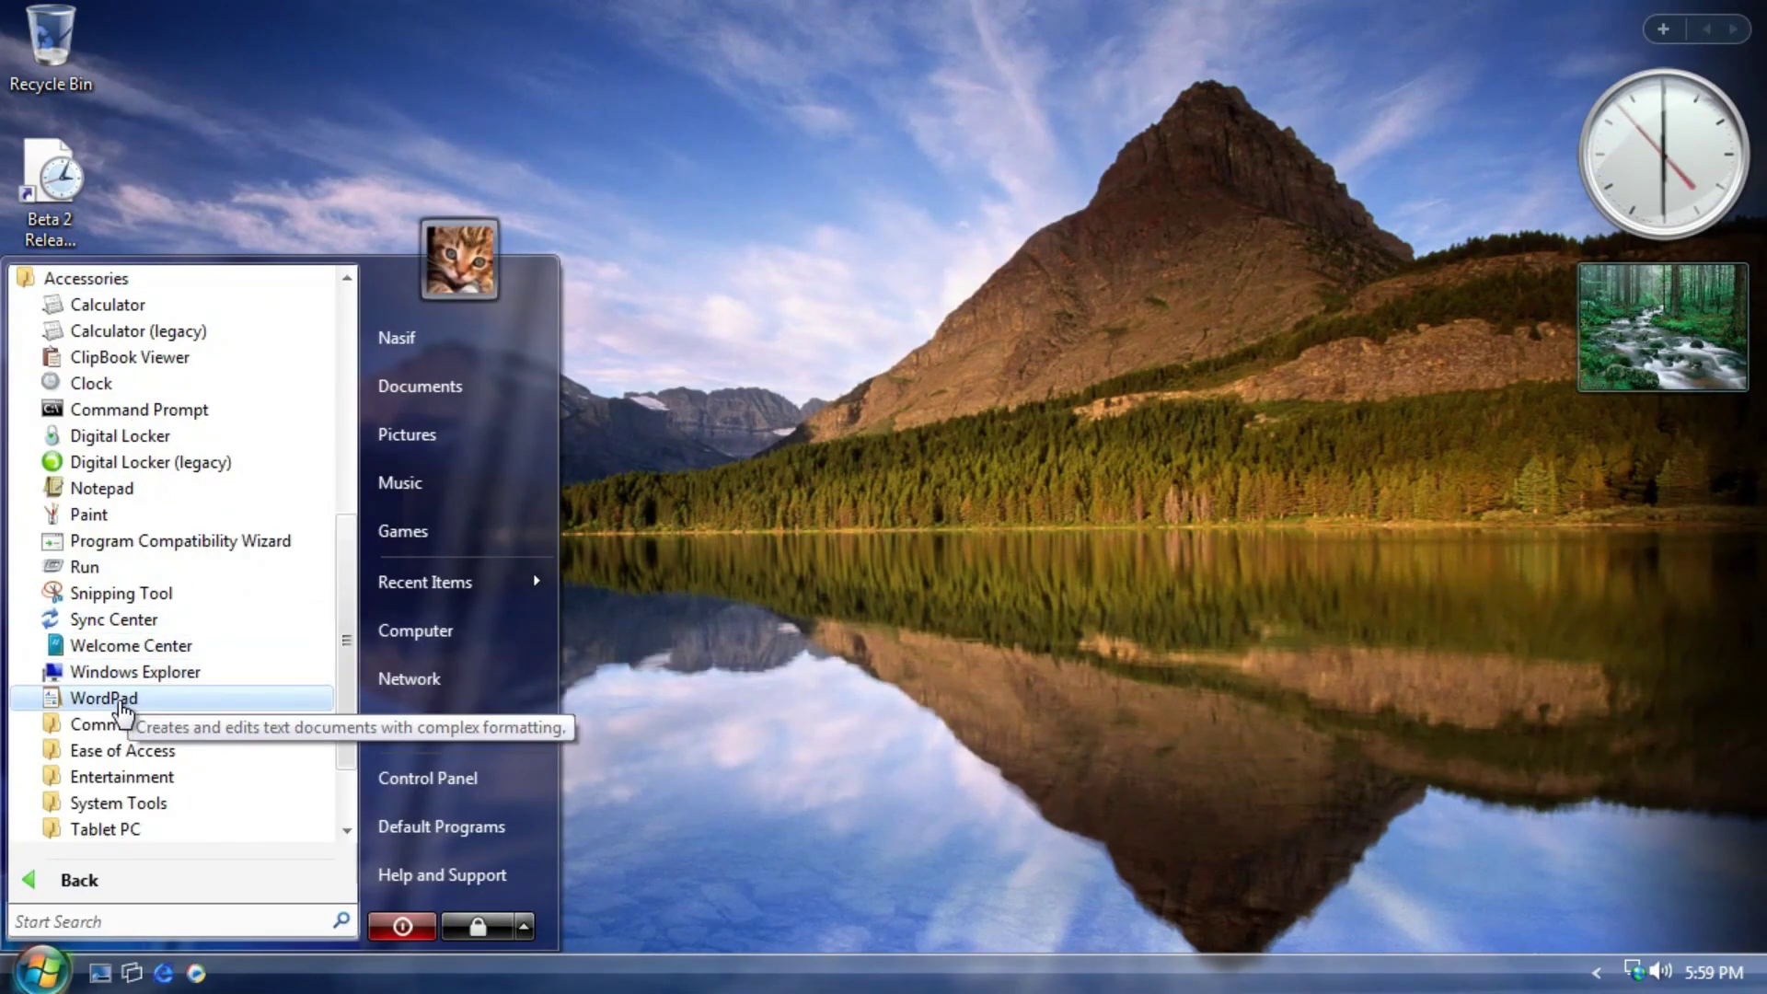
left_click(134, 698)
left_click(382, 114)
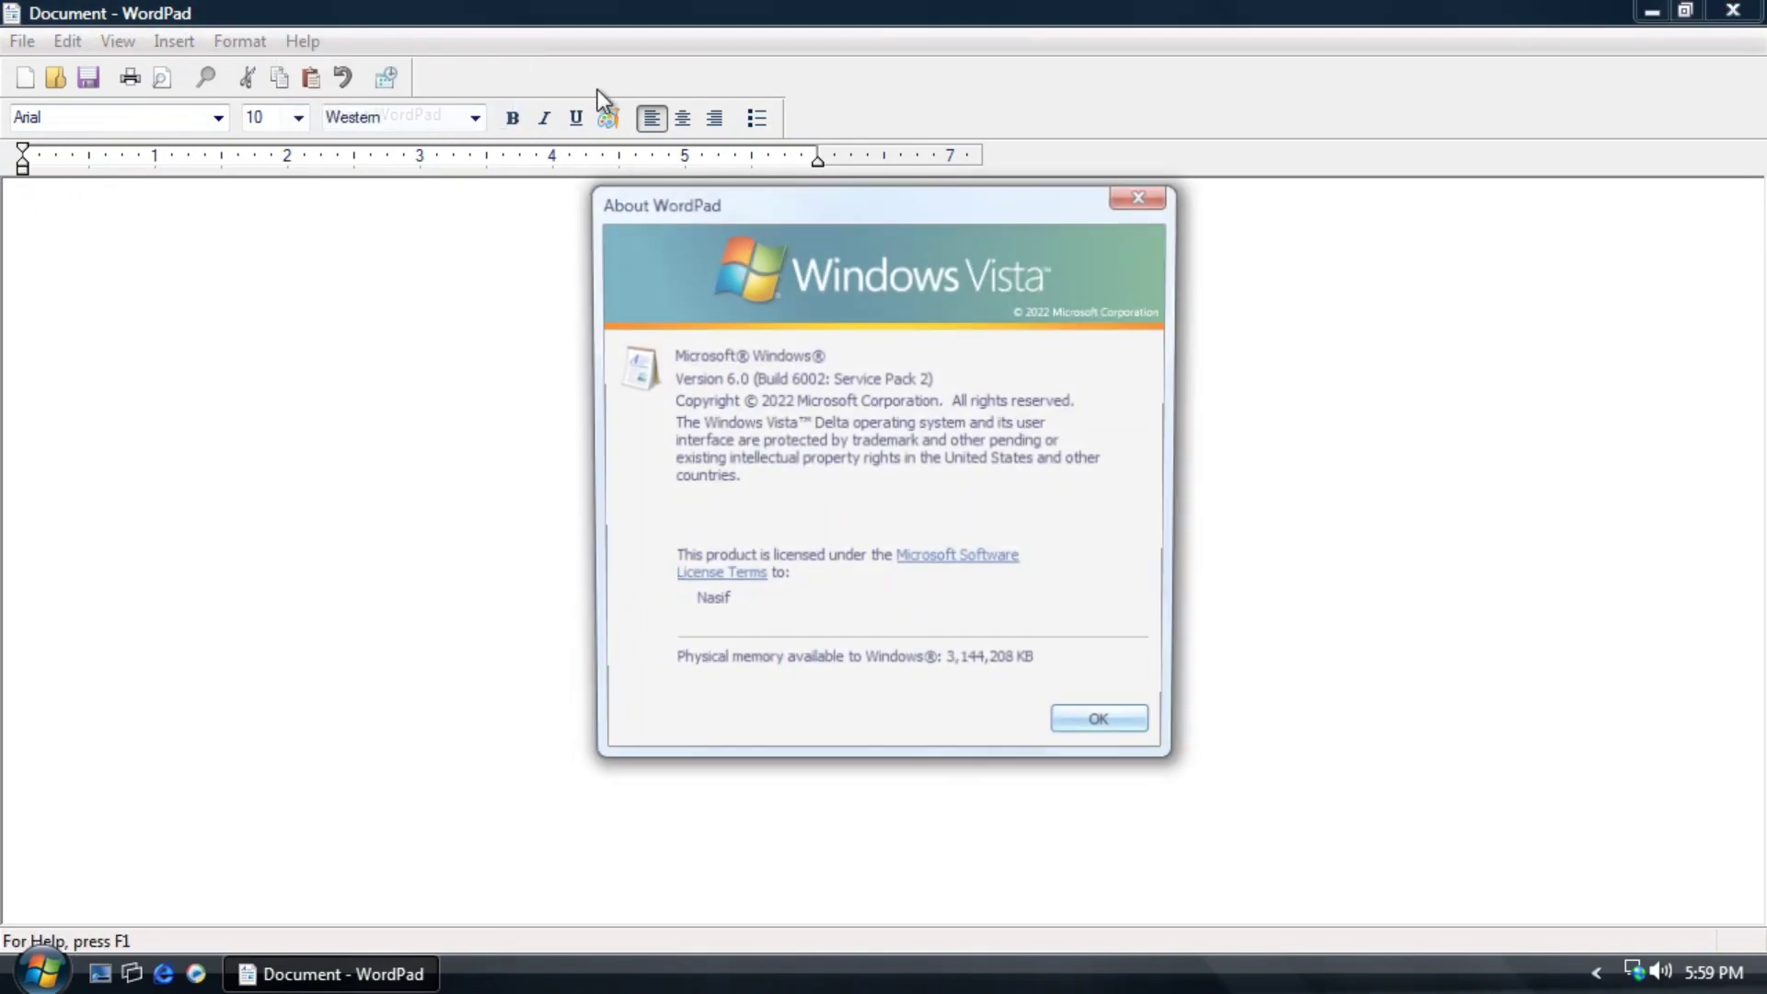
left_click(1141, 204)
left_click(1733, 11)
Launch Windows Media Center from the program list and run its Express setup.
left_click(41, 969)
left_click(129, 884)
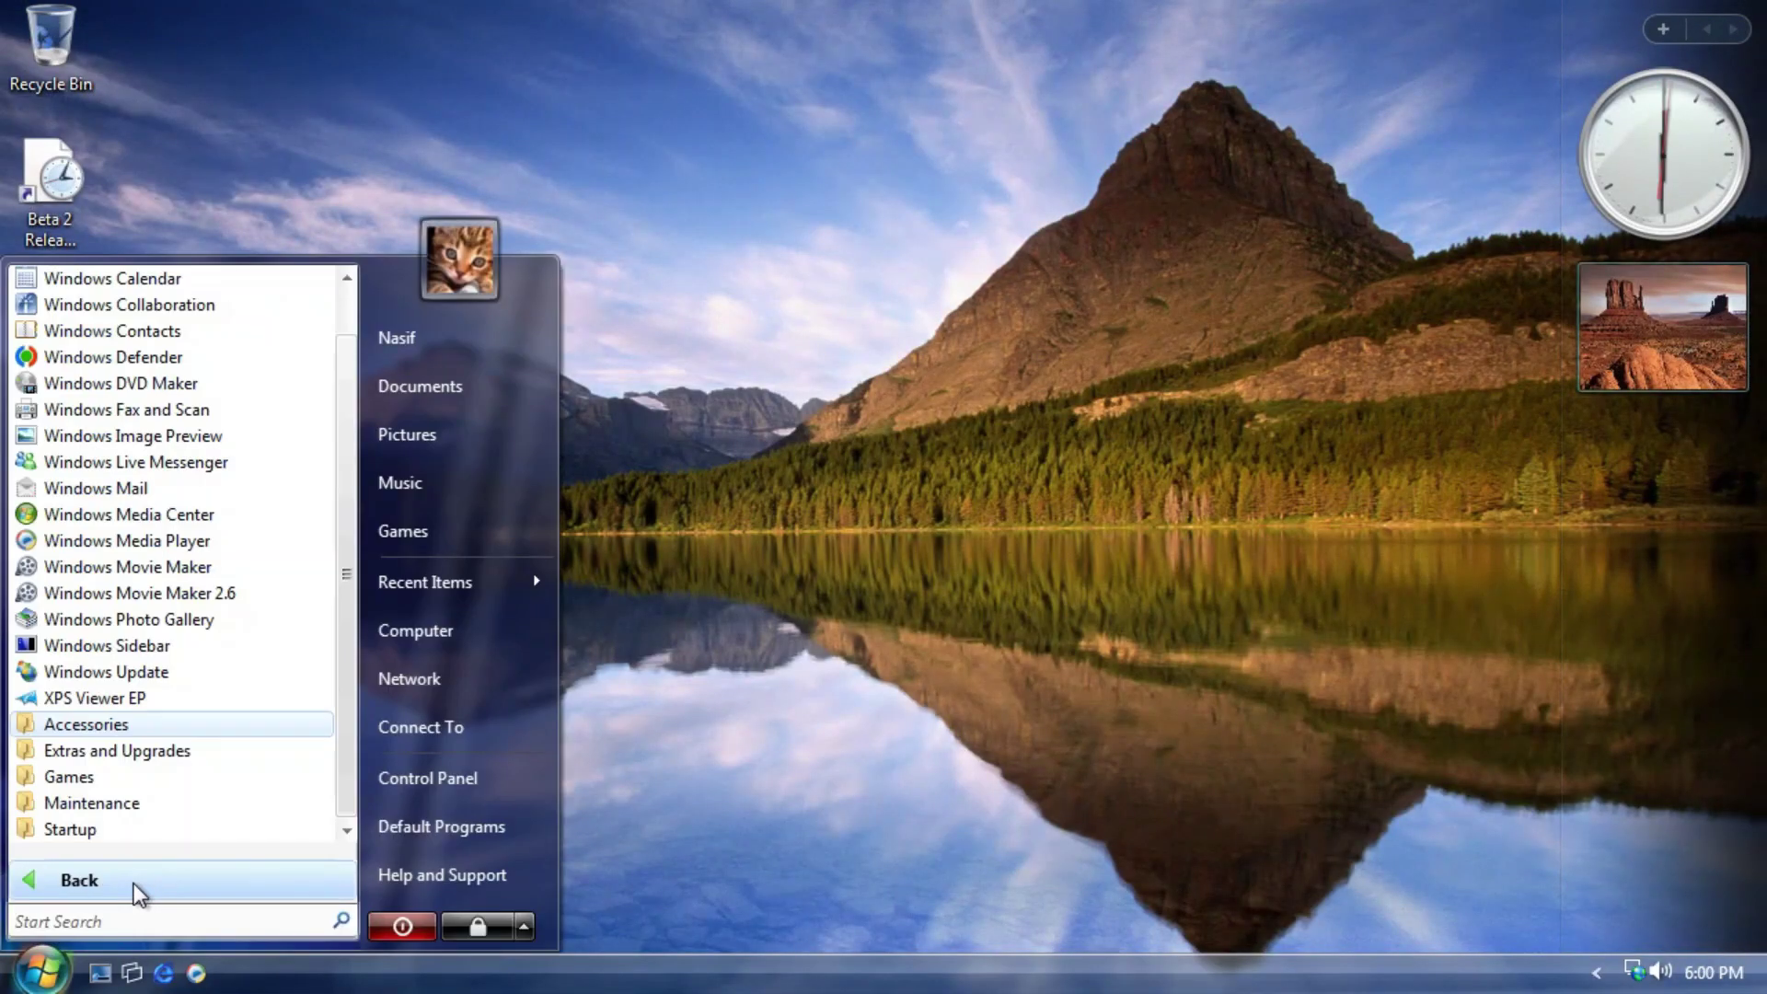
left_click(128, 749)
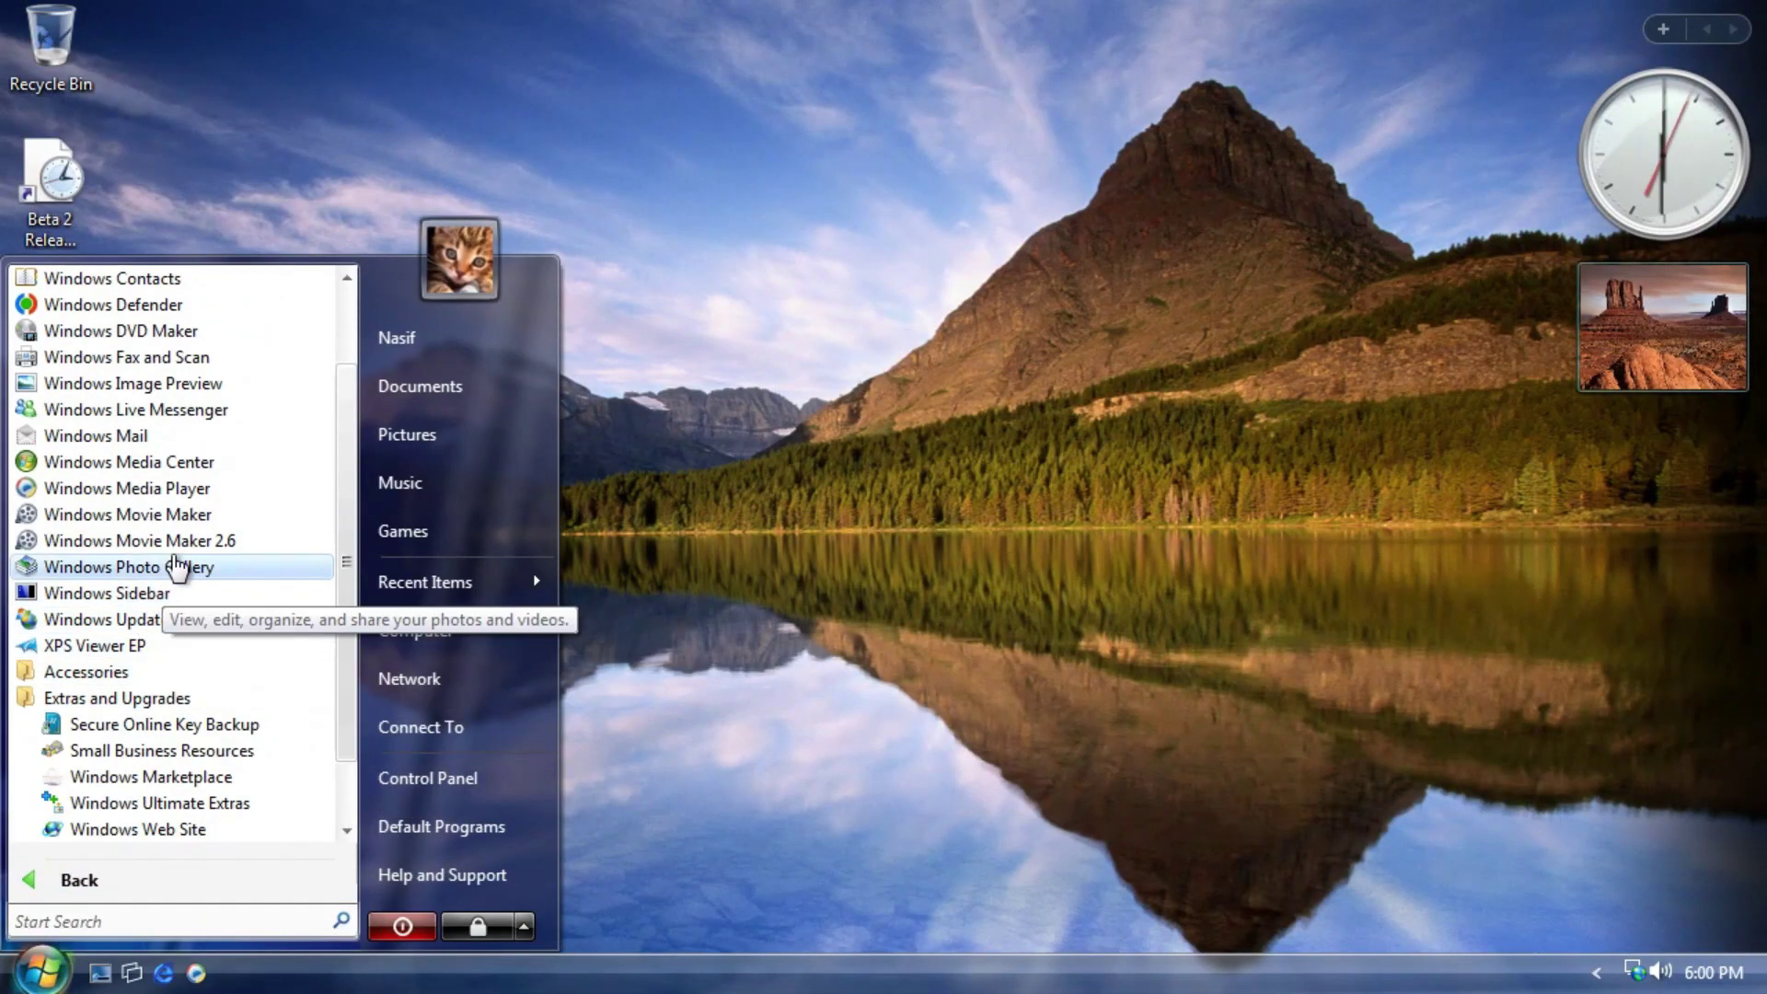
left_click(201, 462)
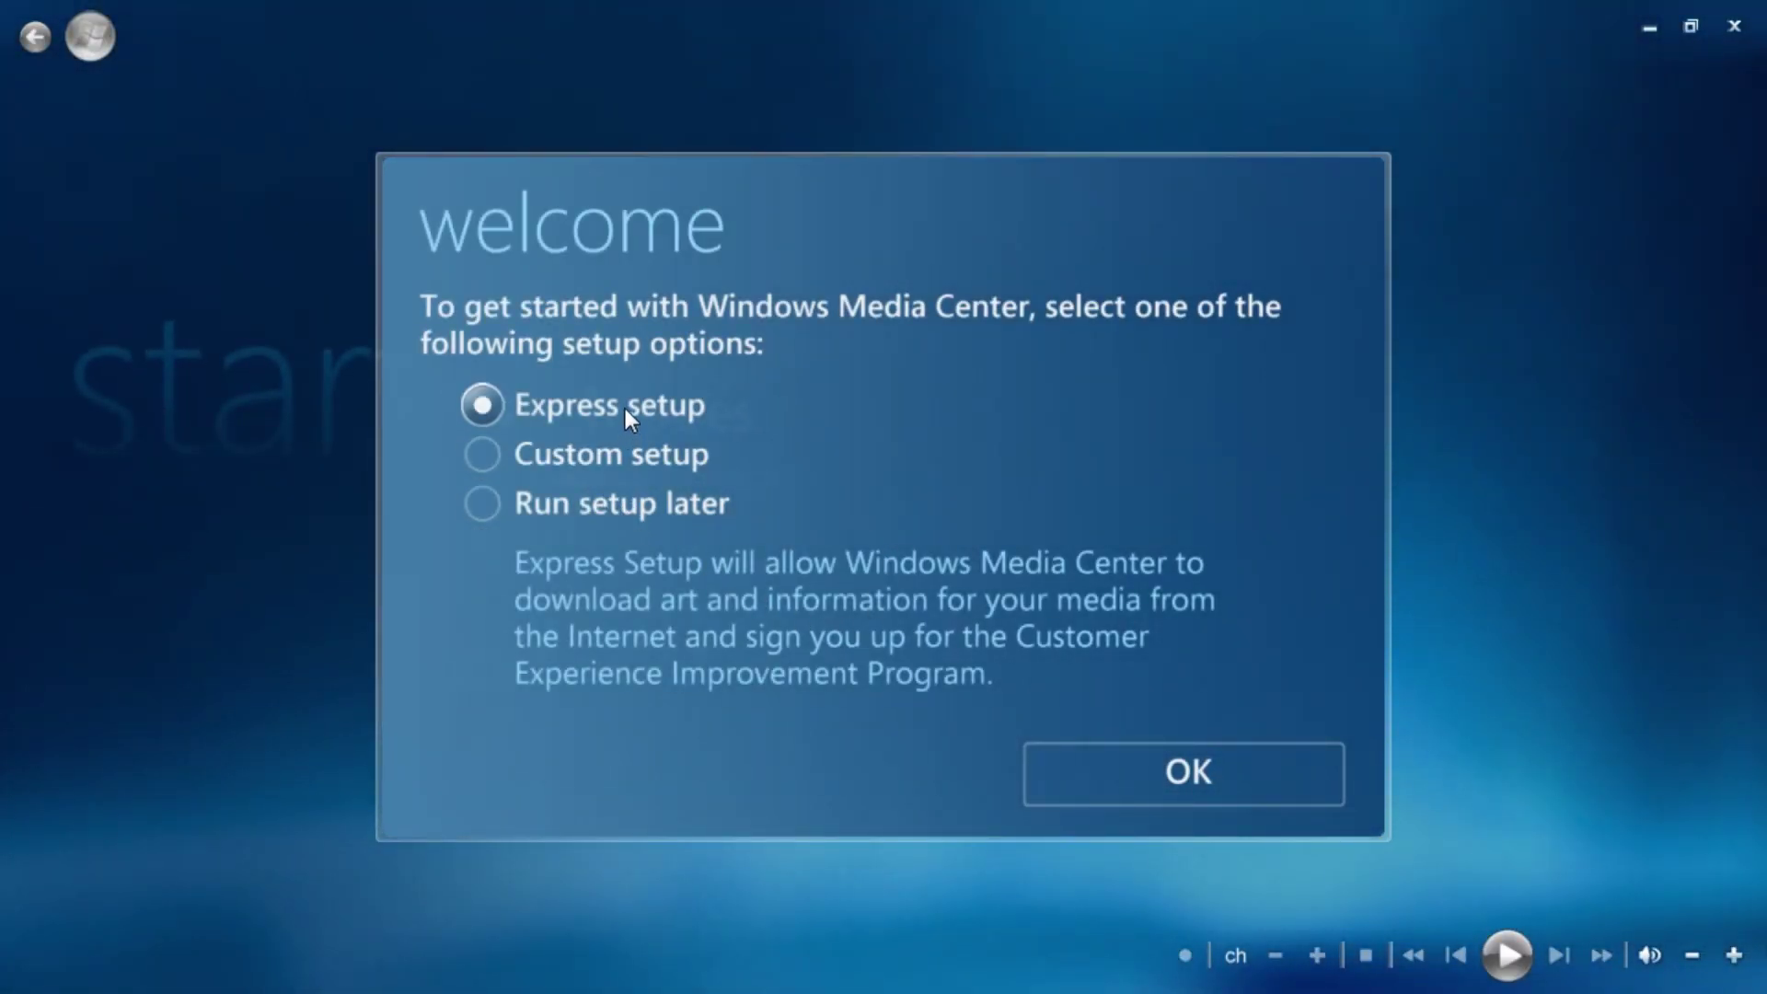
left_click(1101, 797)
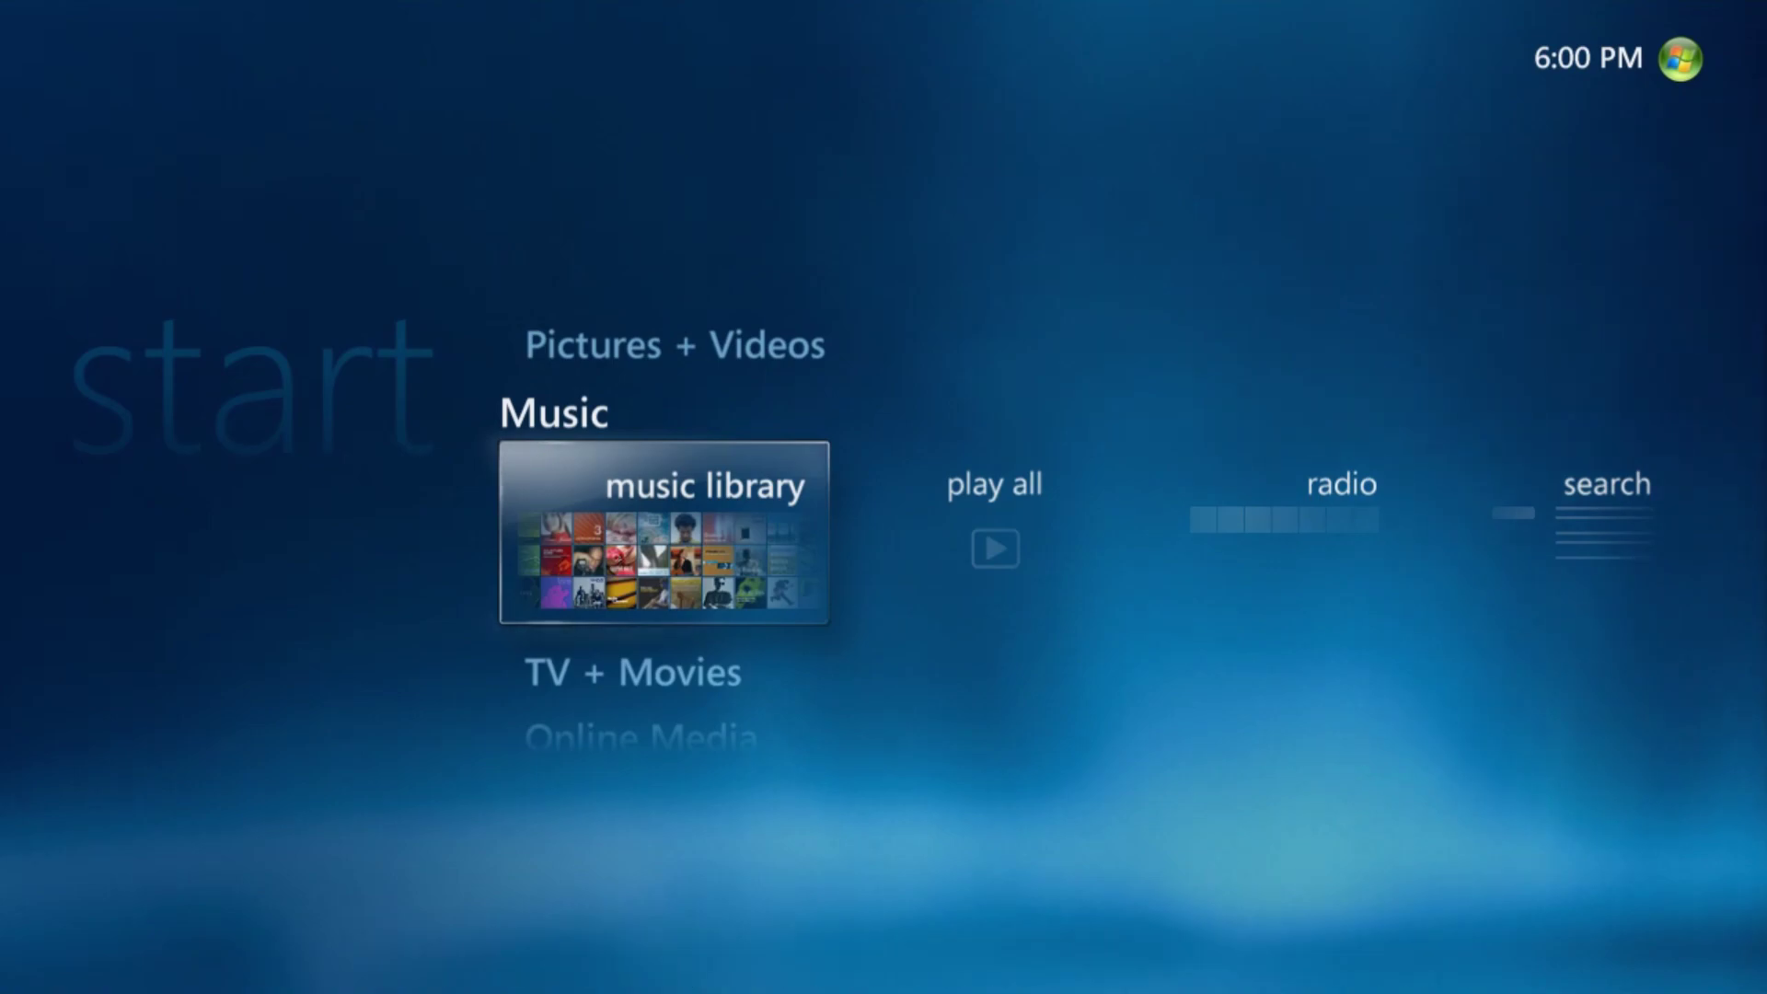
Browse the Media Center start categories from Music to Tasks and look through the Tasks options.
key("Down")
key("Down")
key("Down")
key("Down")
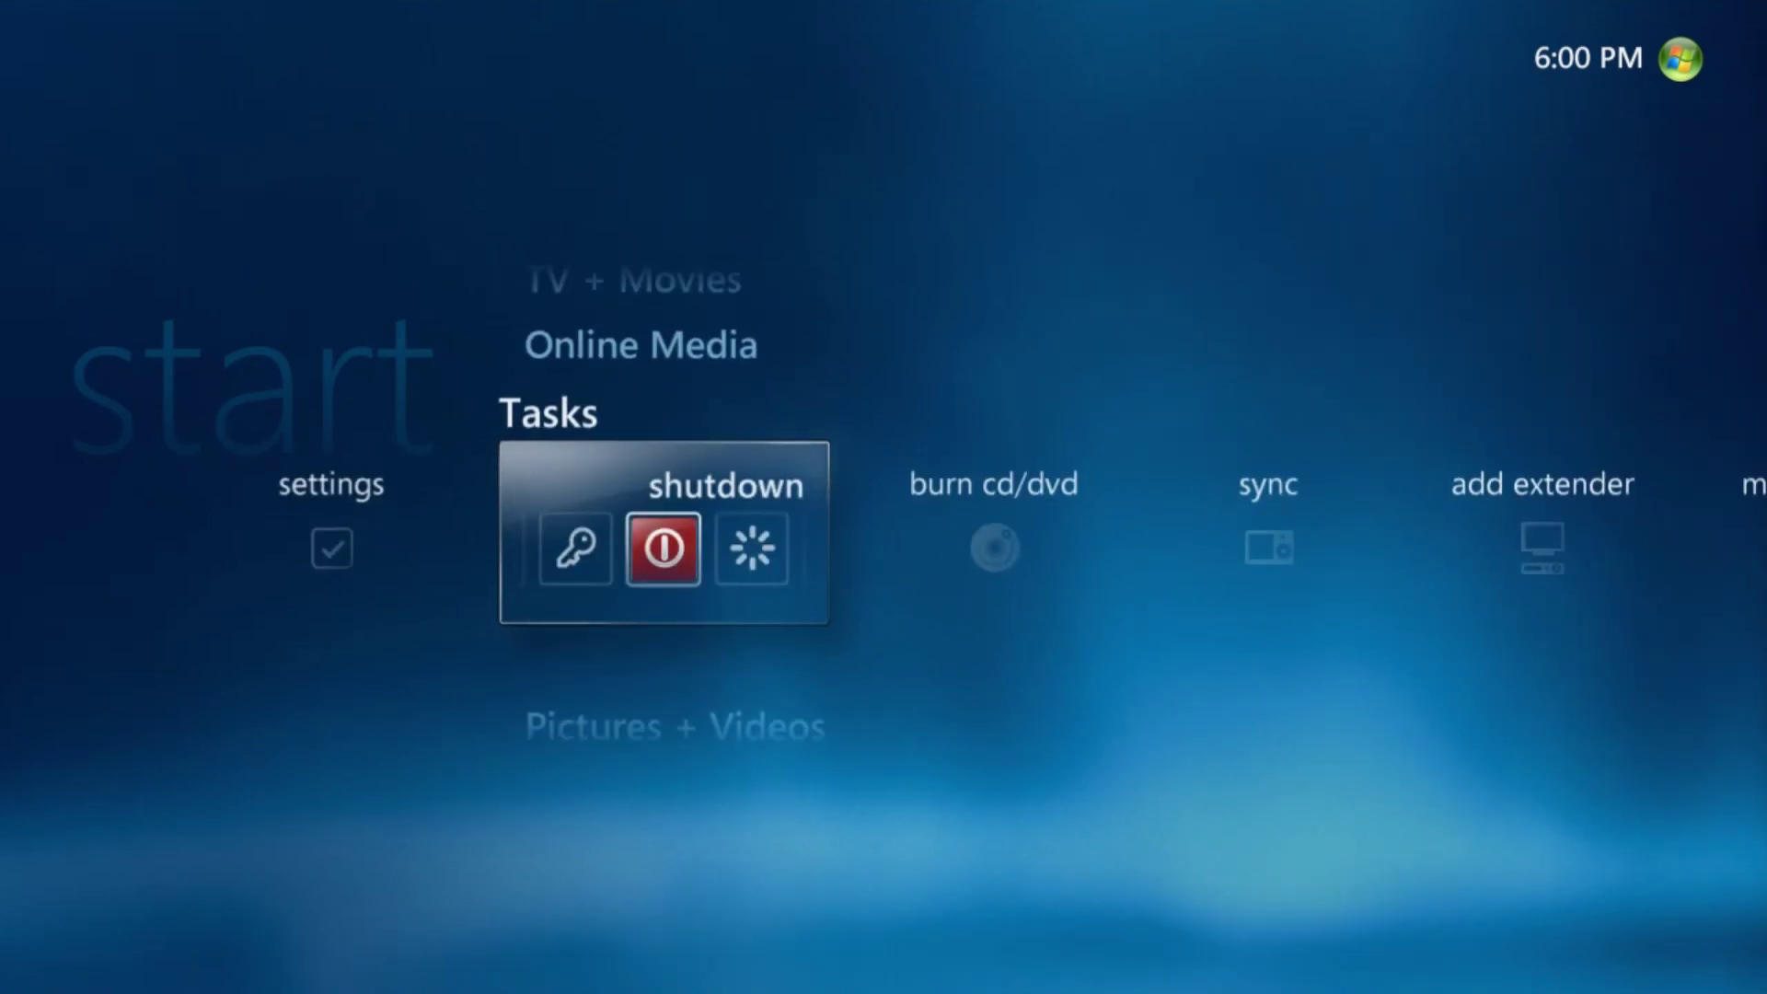
key("Up")
key("Right")
key("Right")
key("Right")
key("Right")
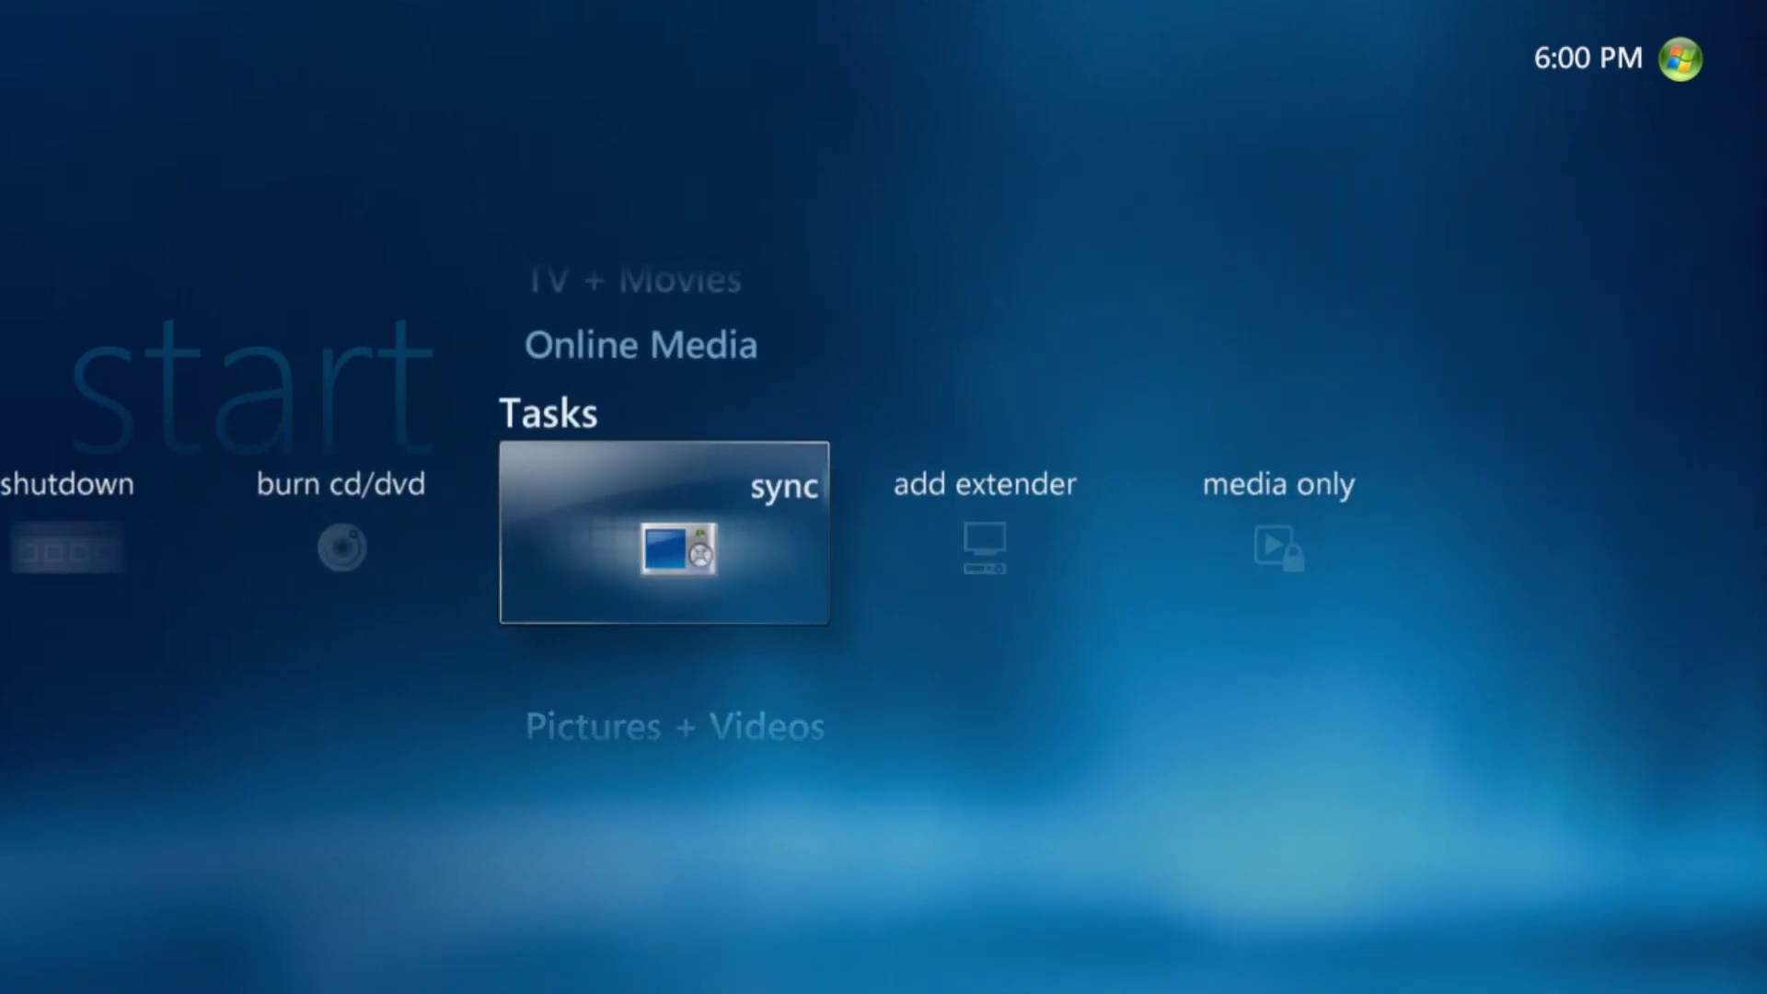
key("Left")
key("Left")
key("Left")
key("Left")
key("Left")
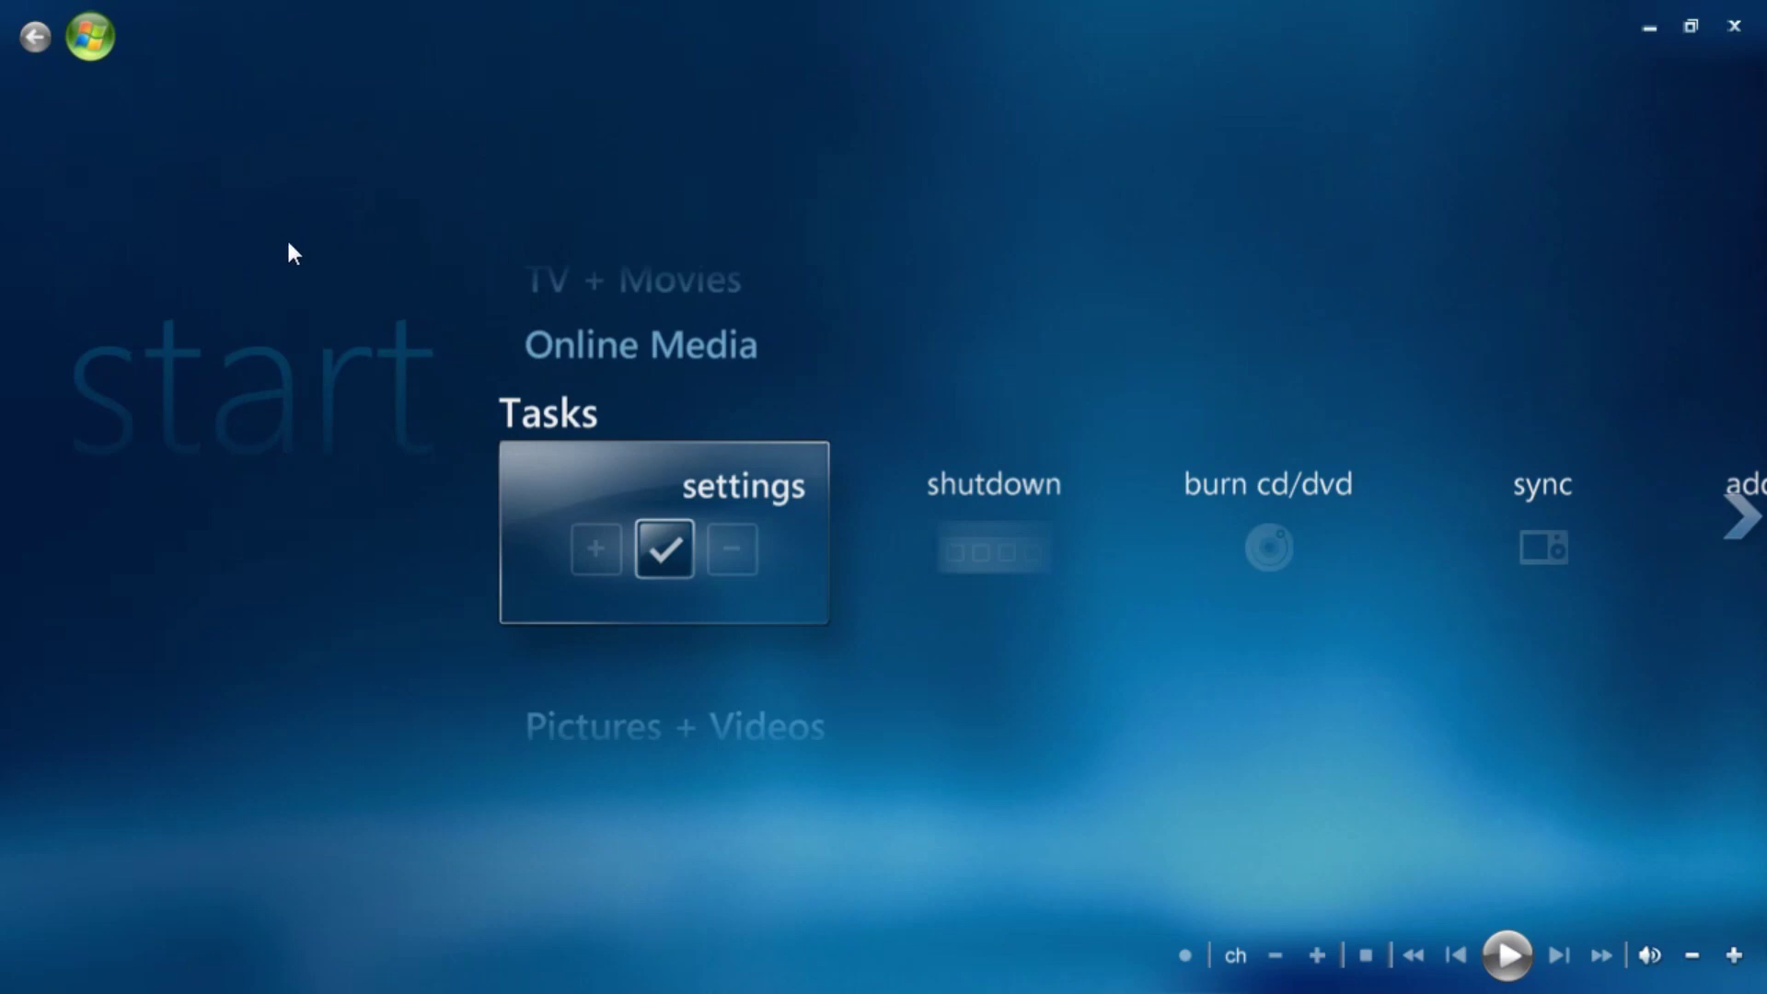
Cycle repeatedly through the Media Center start categories and return to Tasks.
key("Down")
key("Down")
key("Down")
key("Down")
key("Down")
key("Down")
key("Down")
key("Down")
key("Down")
key("Down")
key("Down")
key("Down")
key("Up")
key("Up")
key("Up")
key("Down")
Look through the options in the Tasks row and return to settings.
key("Right")
key("Right")
key("Right")
key("Right")
key("Right")
key("Left")
key("Left")
key("Left")
key("Left")
key("Left")
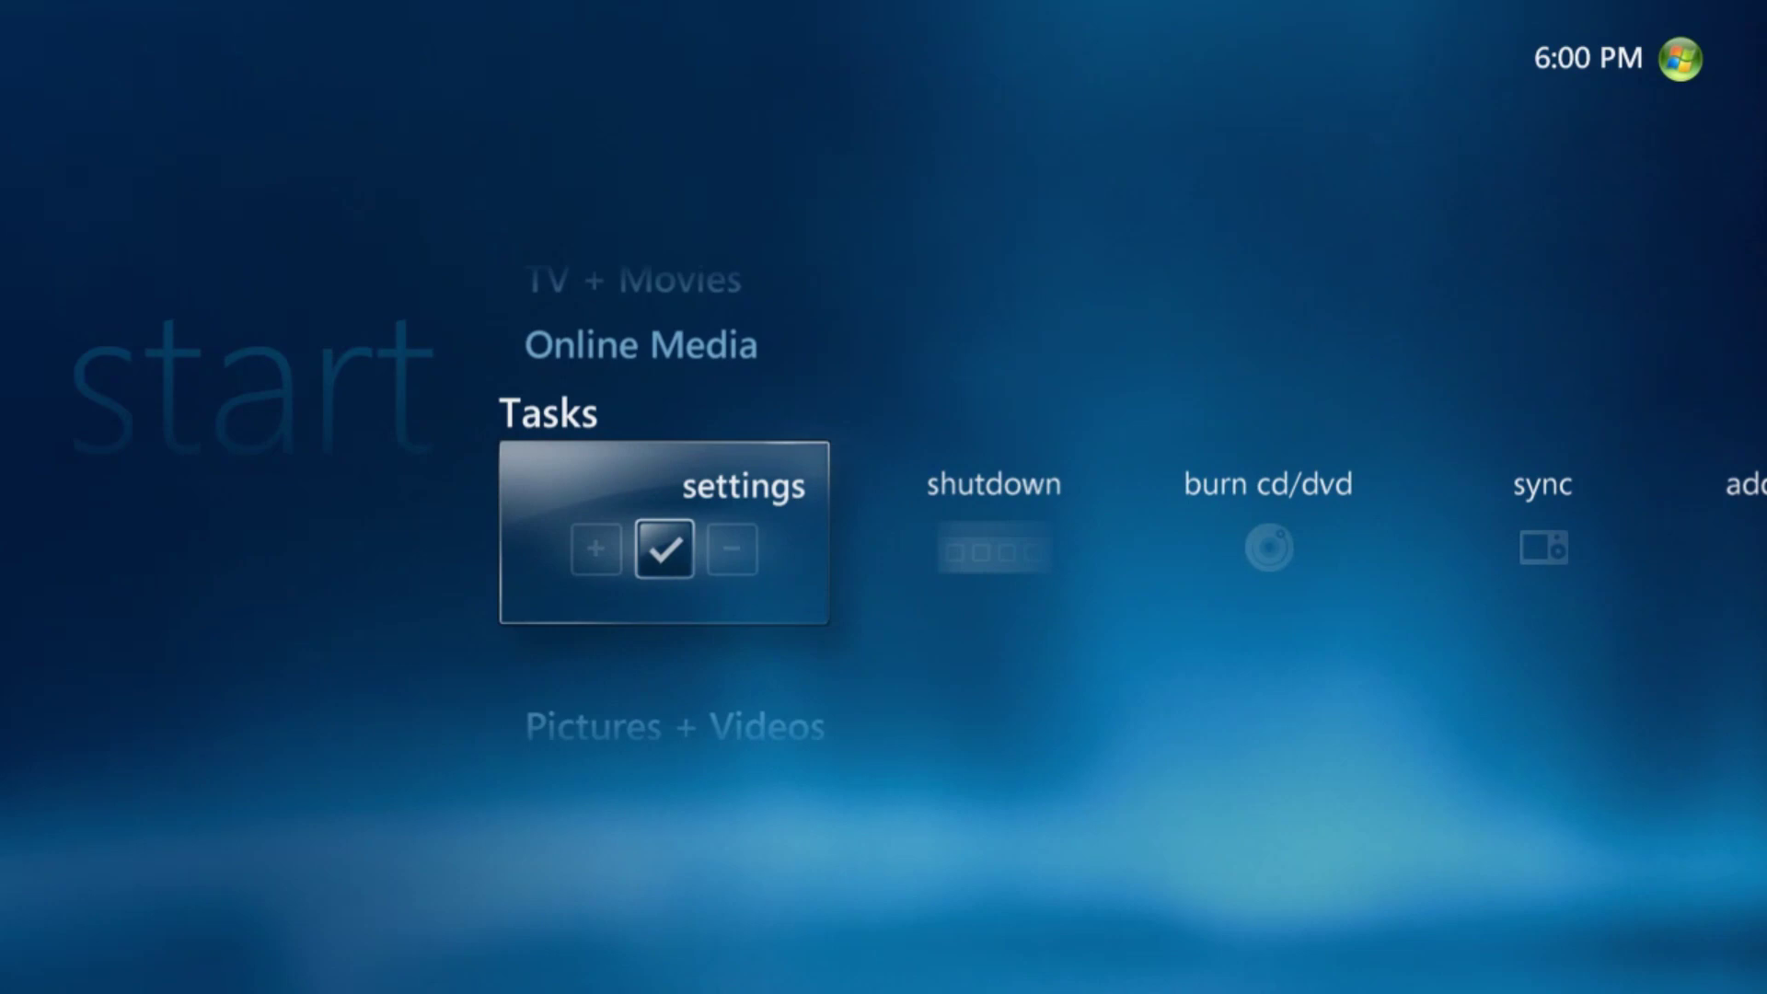
View the Startup and Window Behavior page in Media Center's General settings and cancel it.
key("Return")
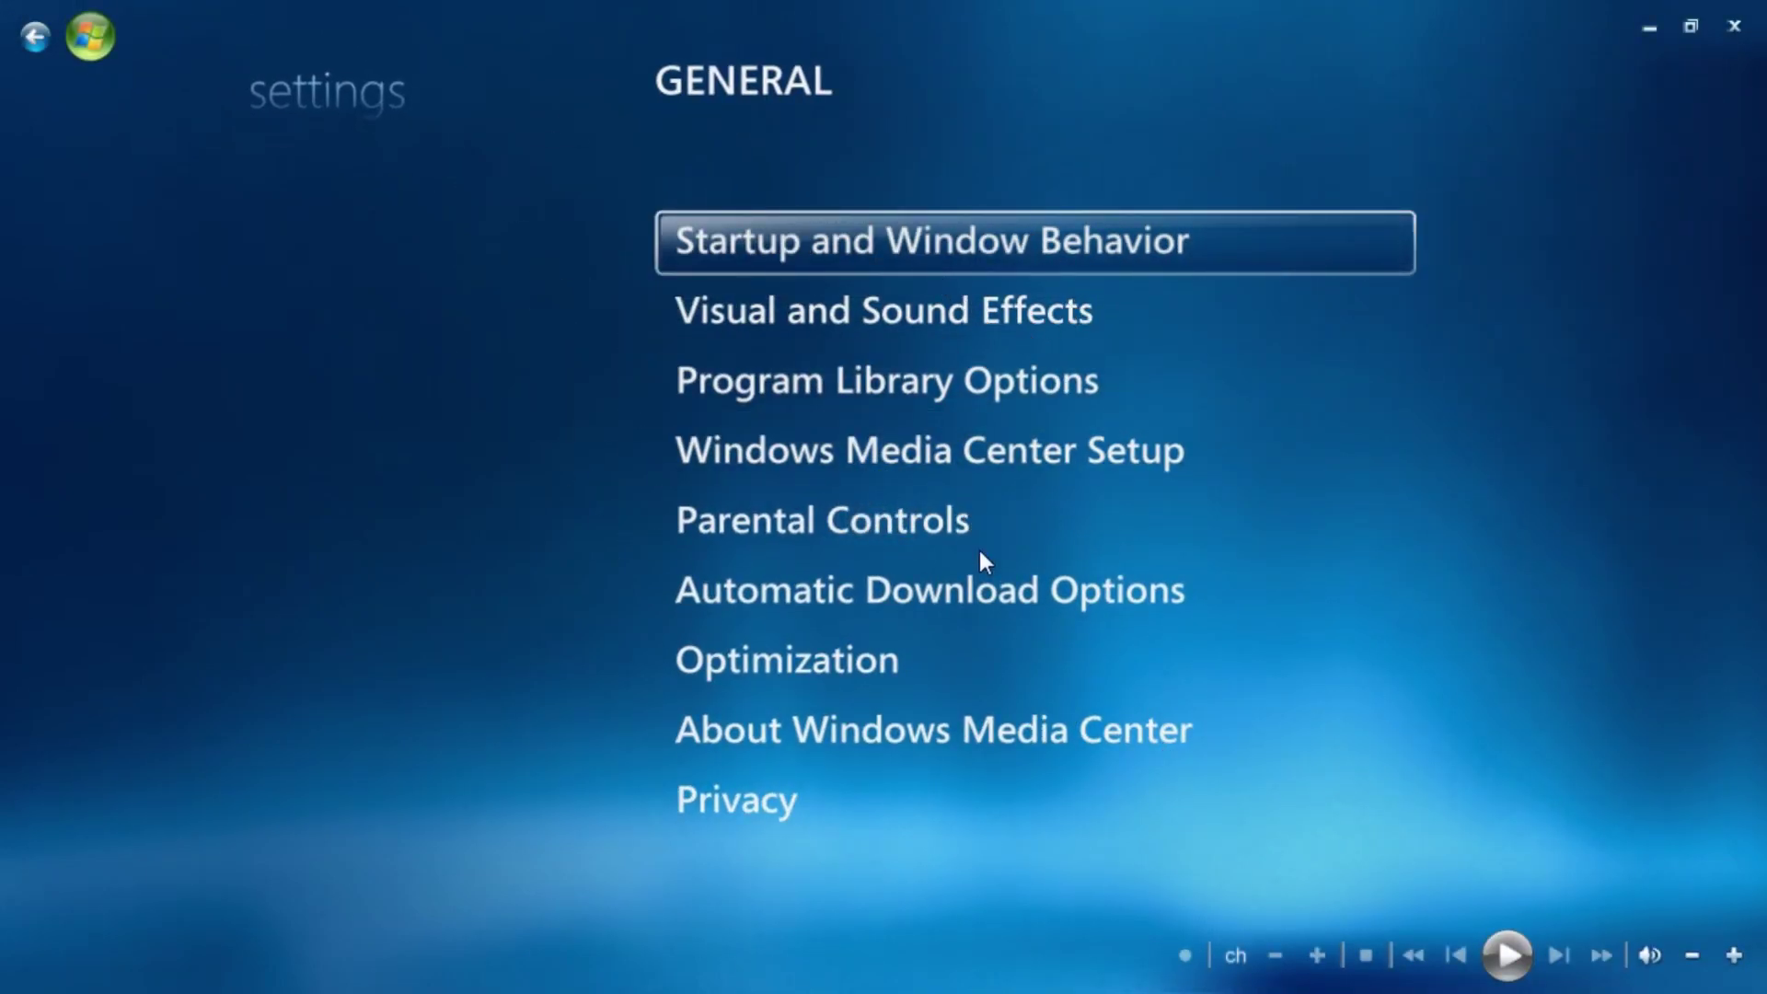
key("Return")
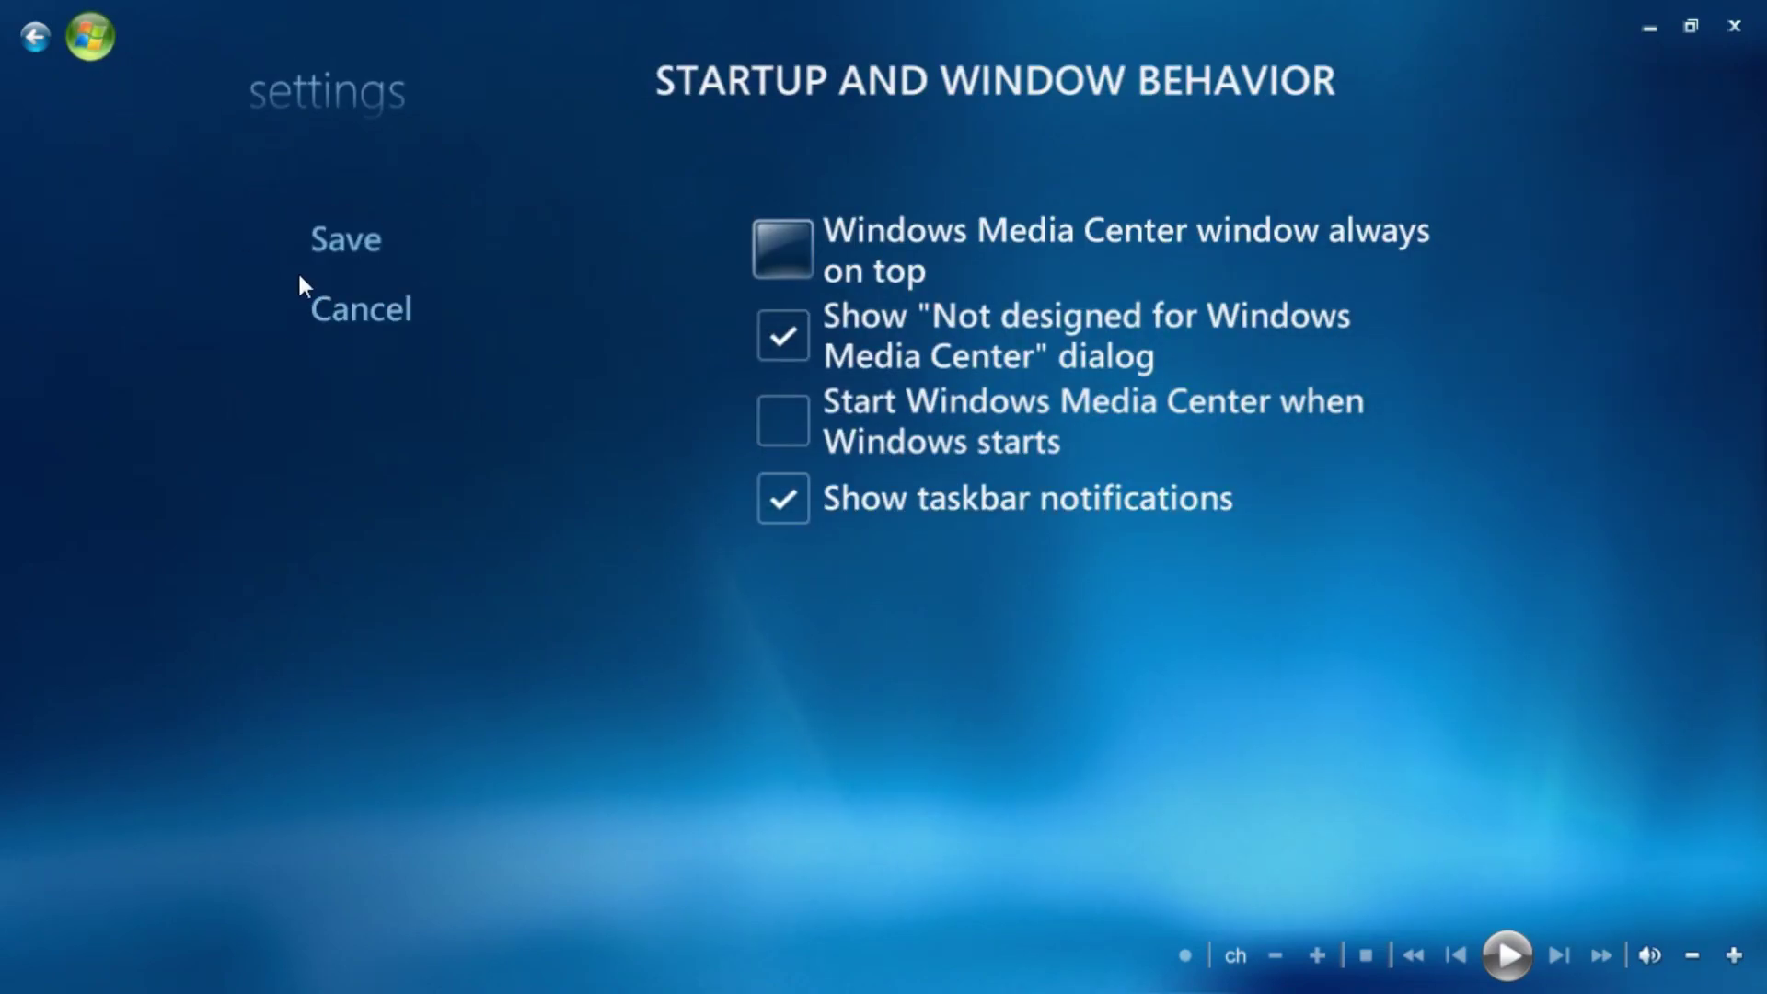
left_click(320, 299)
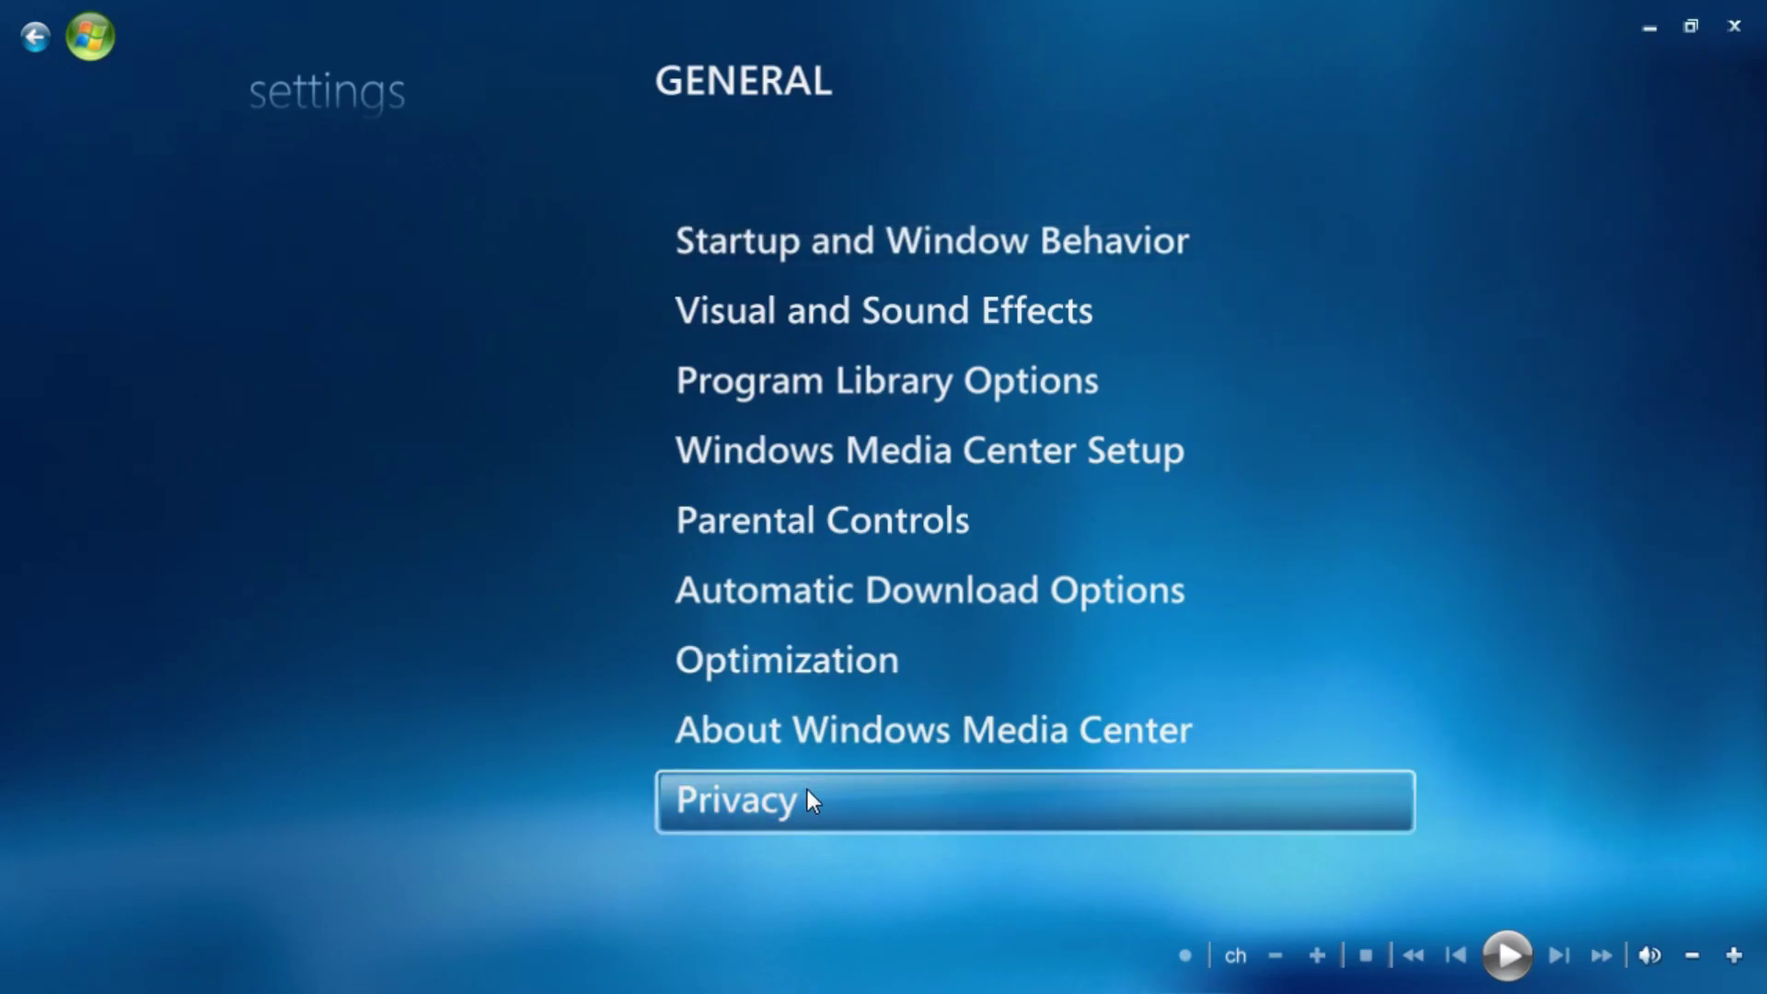
View the Software Version page under About Windows Media Center, and close Media Center.
left_click(813, 742)
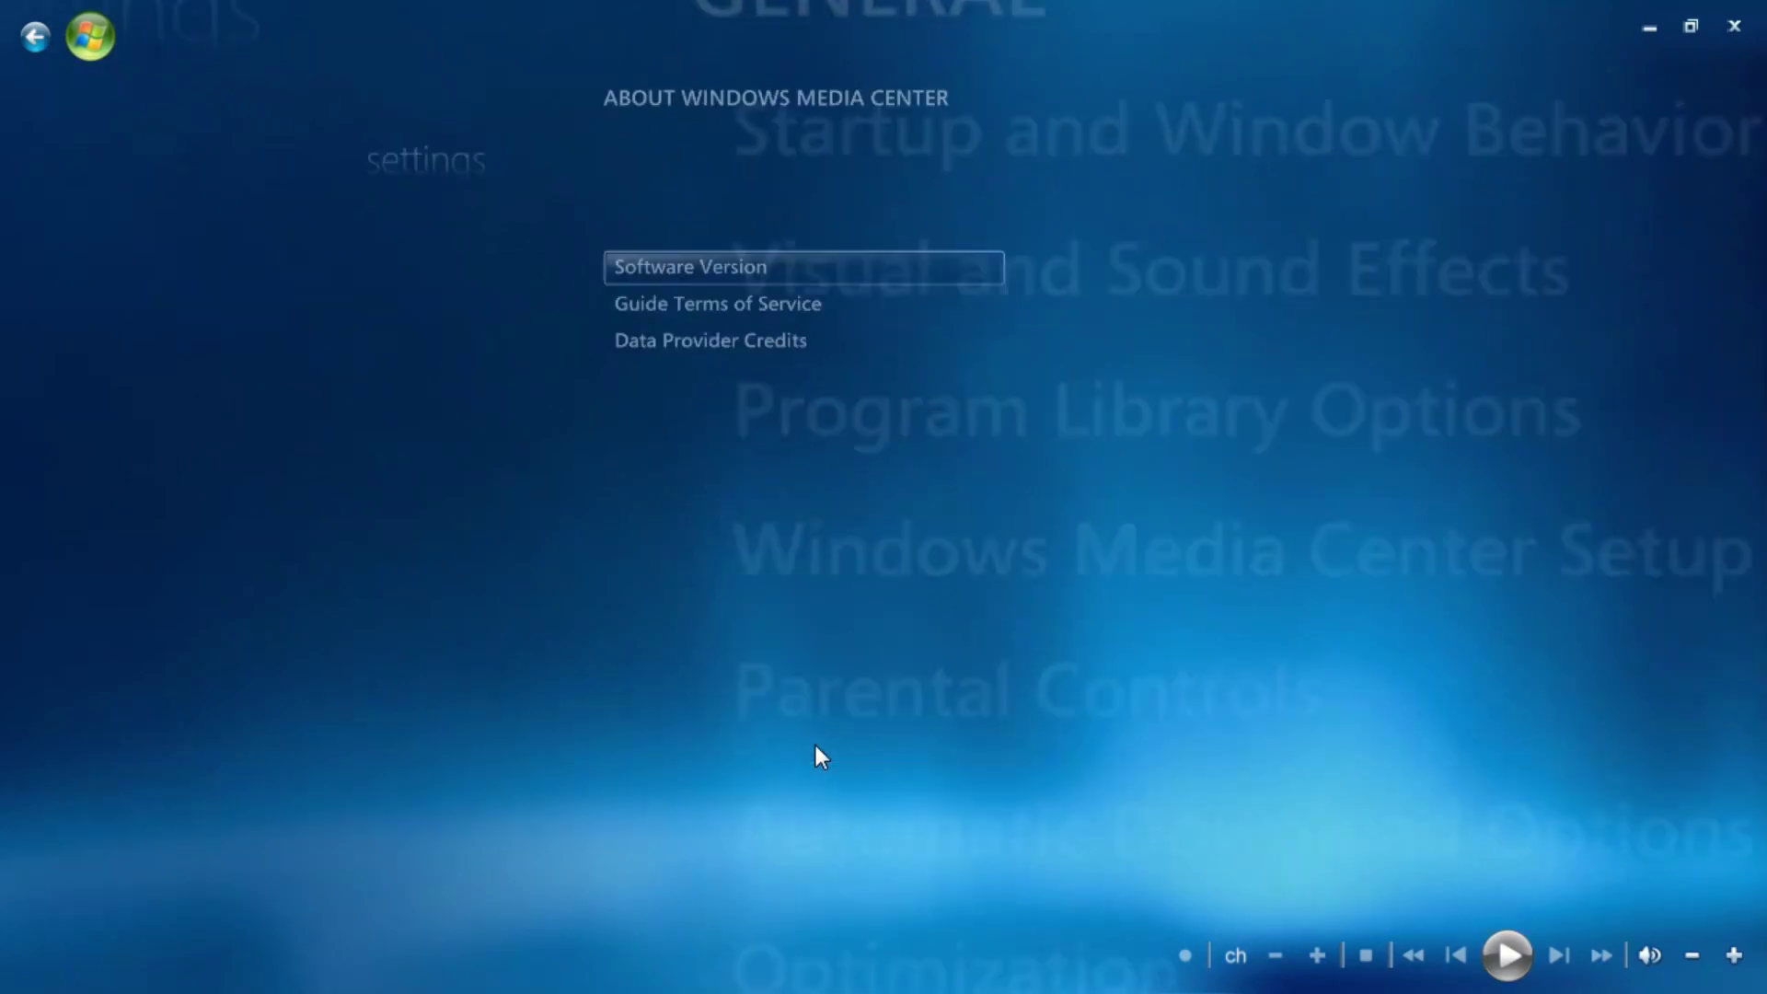
left_click(824, 262)
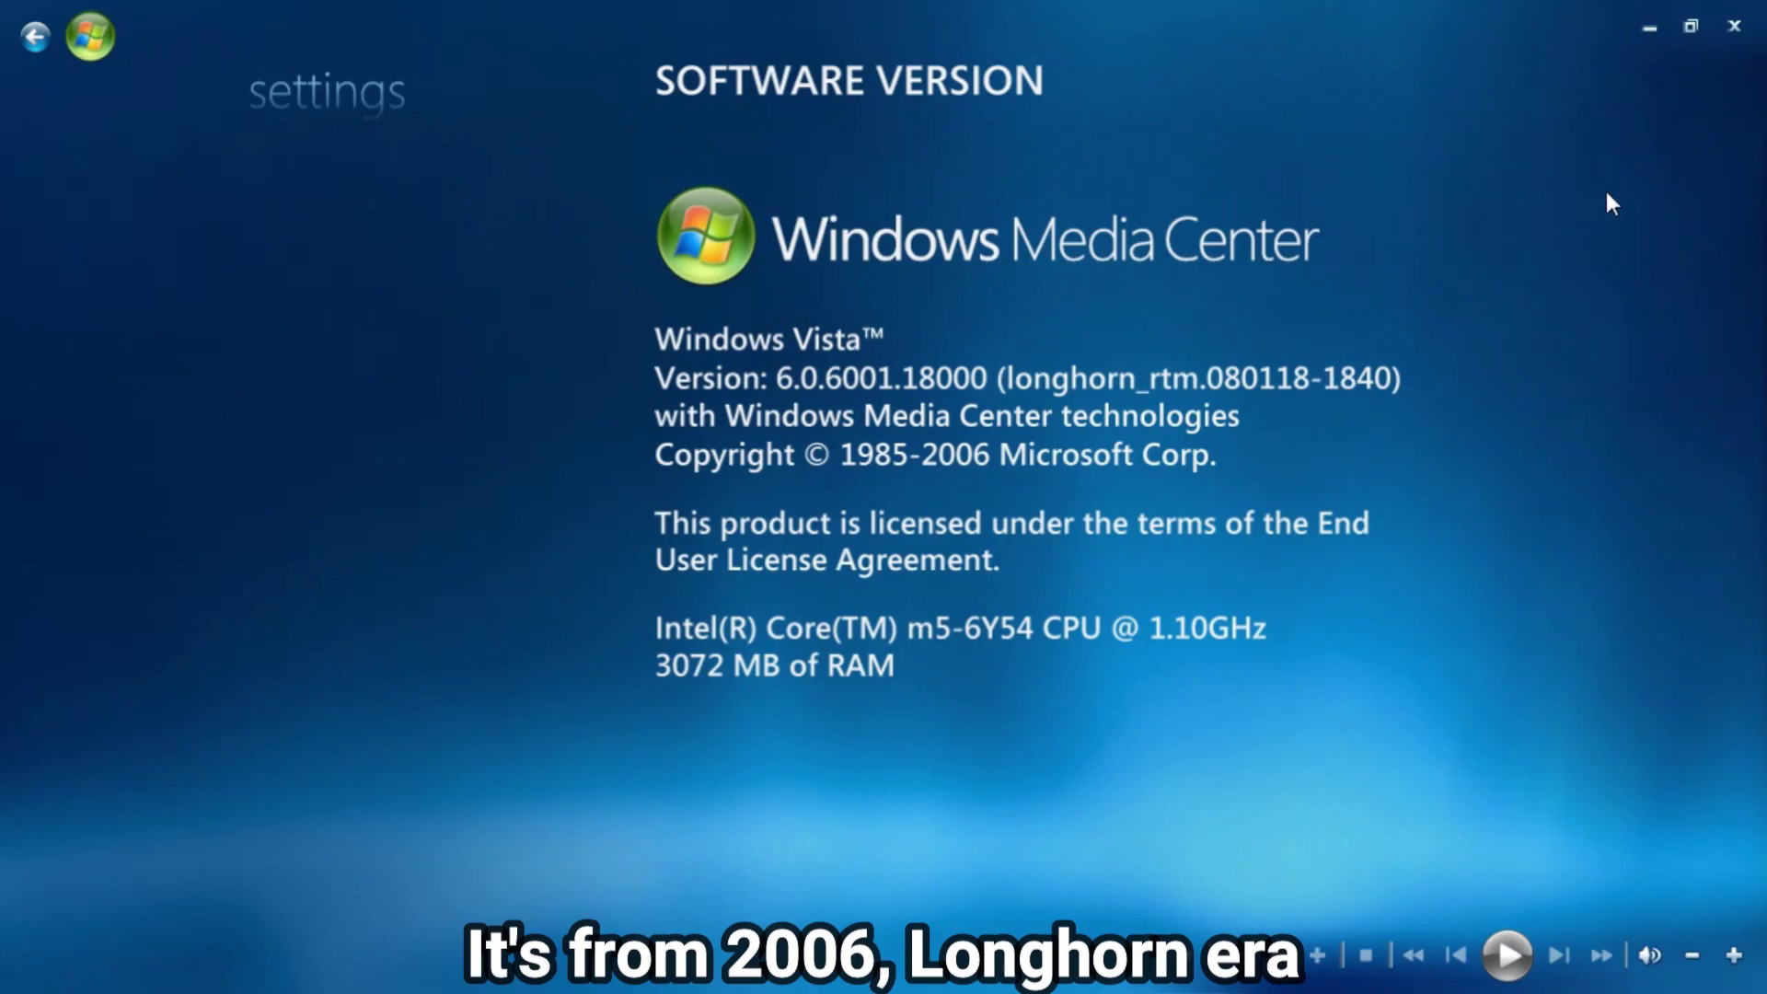
left_click(1733, 26)
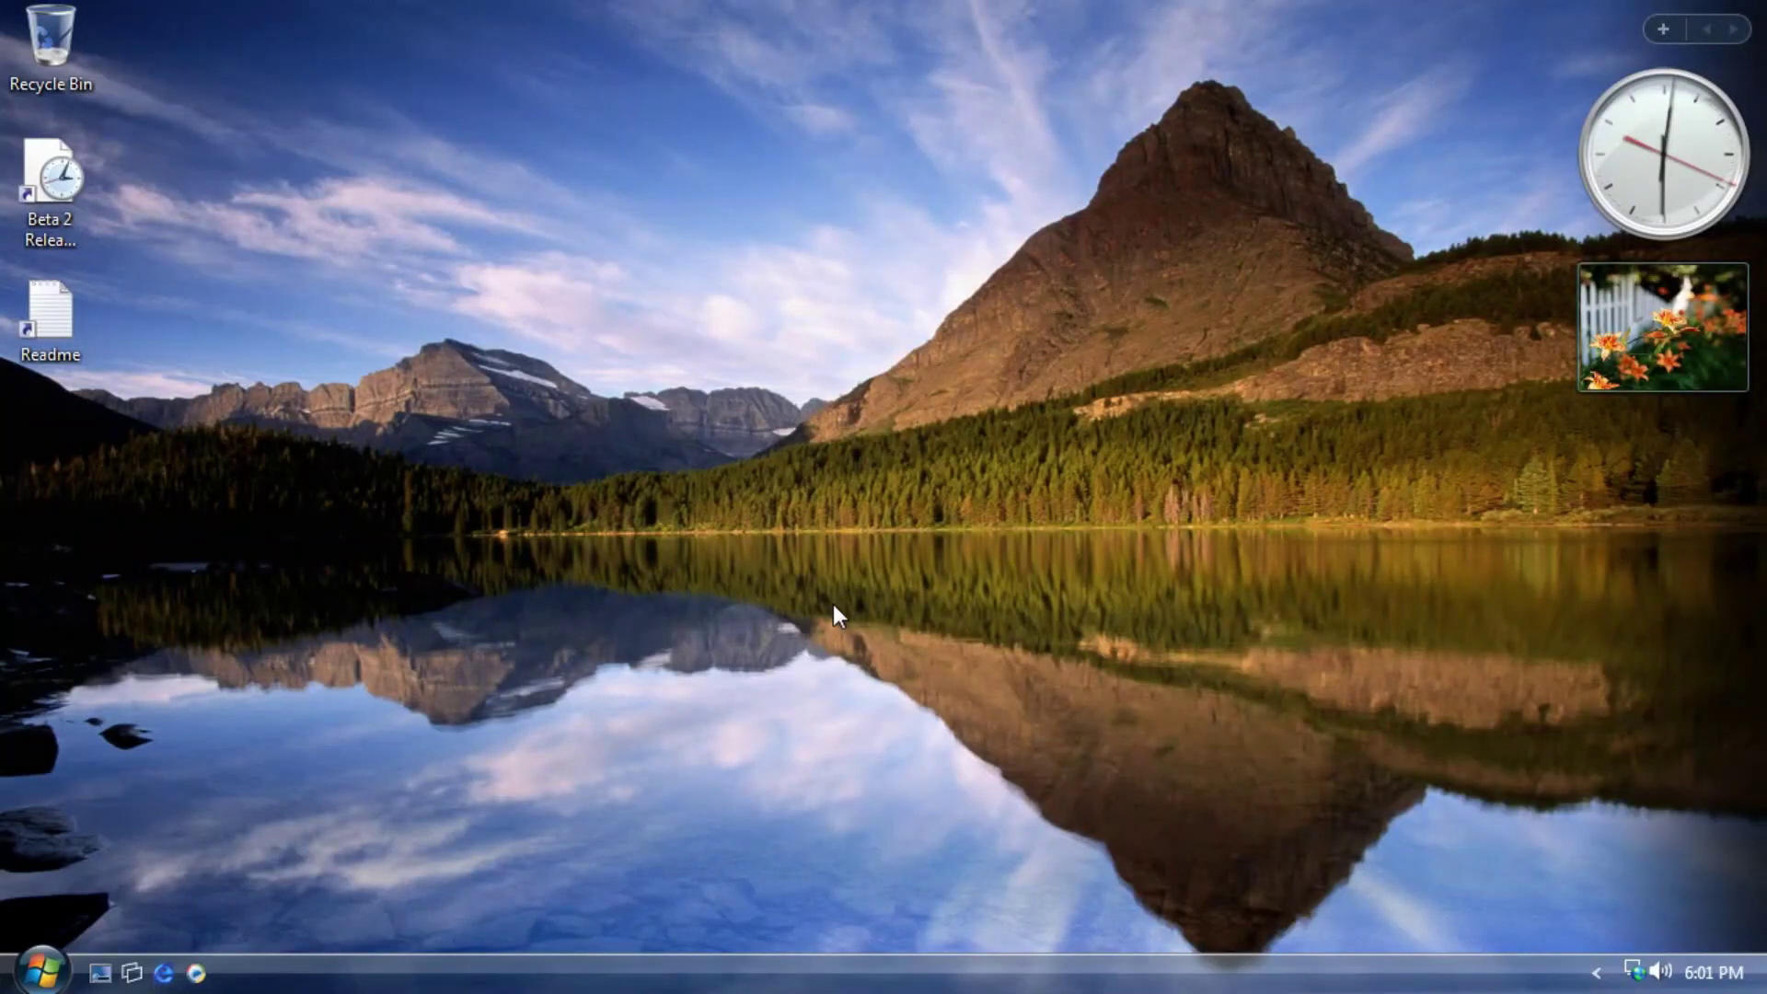
Look over the full program list and open the Computer window.
left_click(41, 971)
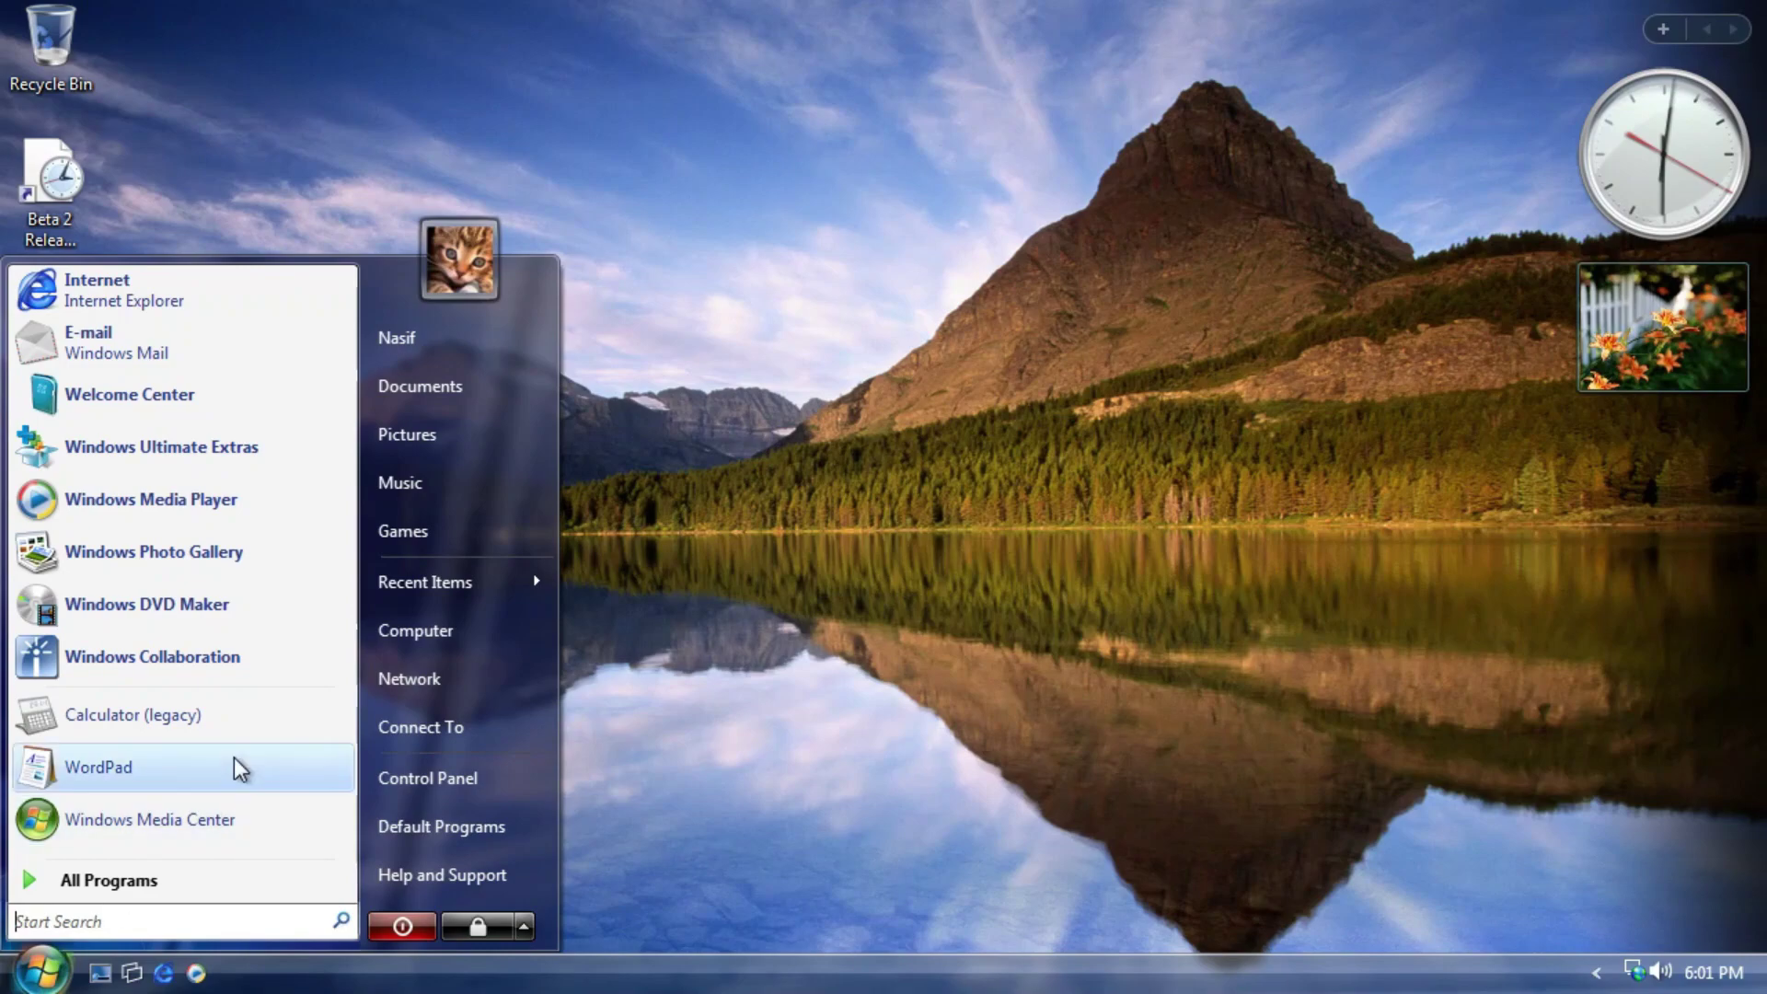
left_click(150, 892)
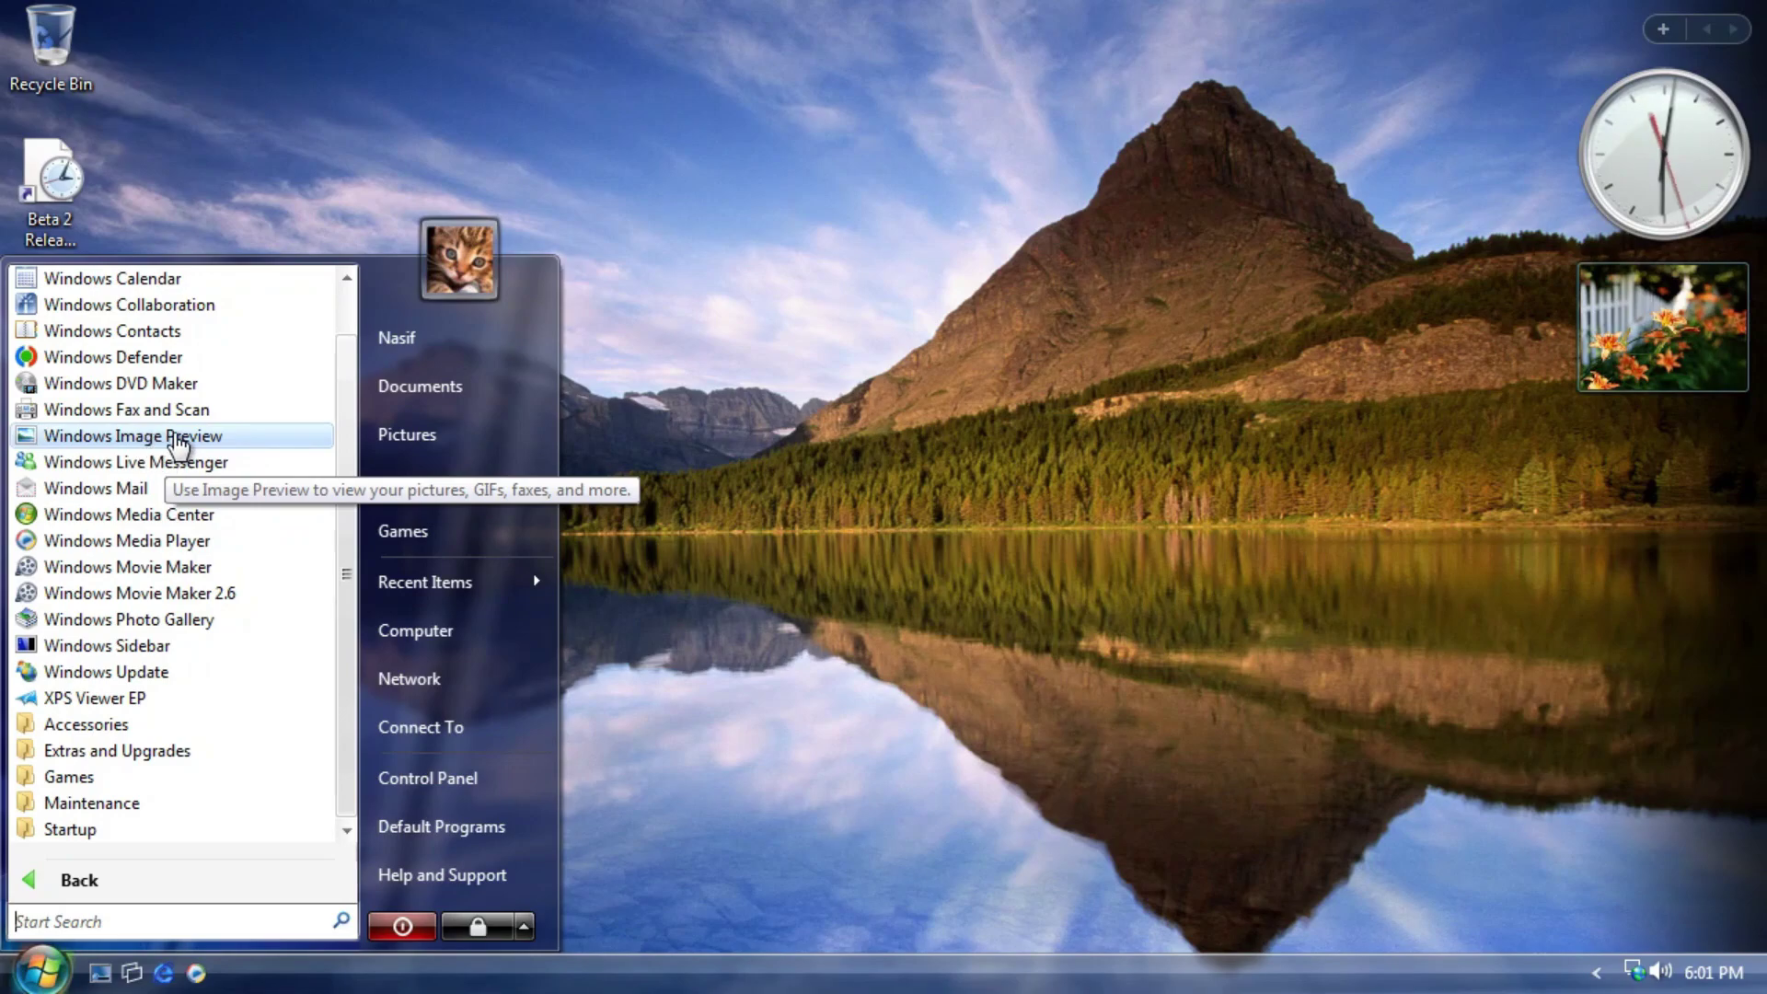
left_click(438, 632)
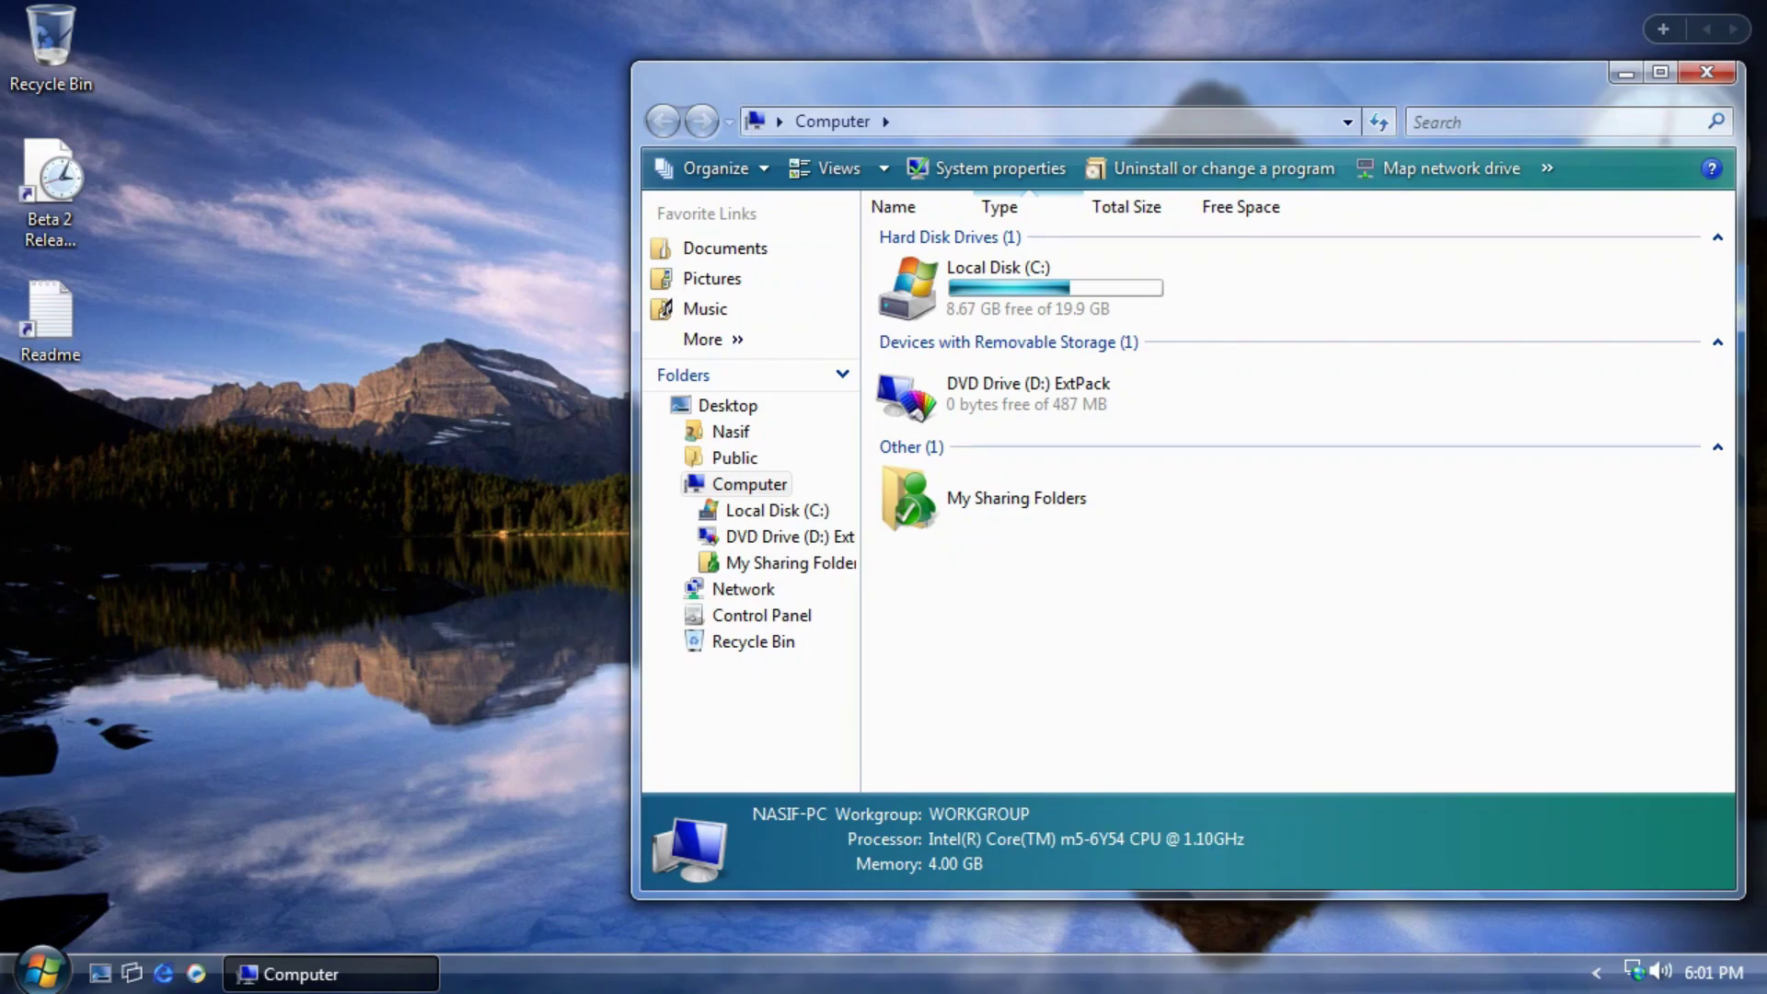
Move and close the Computer window, and open the Desktop Background page of the Personalization settings.
left_click_drag(1573, 76, 1338, 123)
left_click(1460, 129)
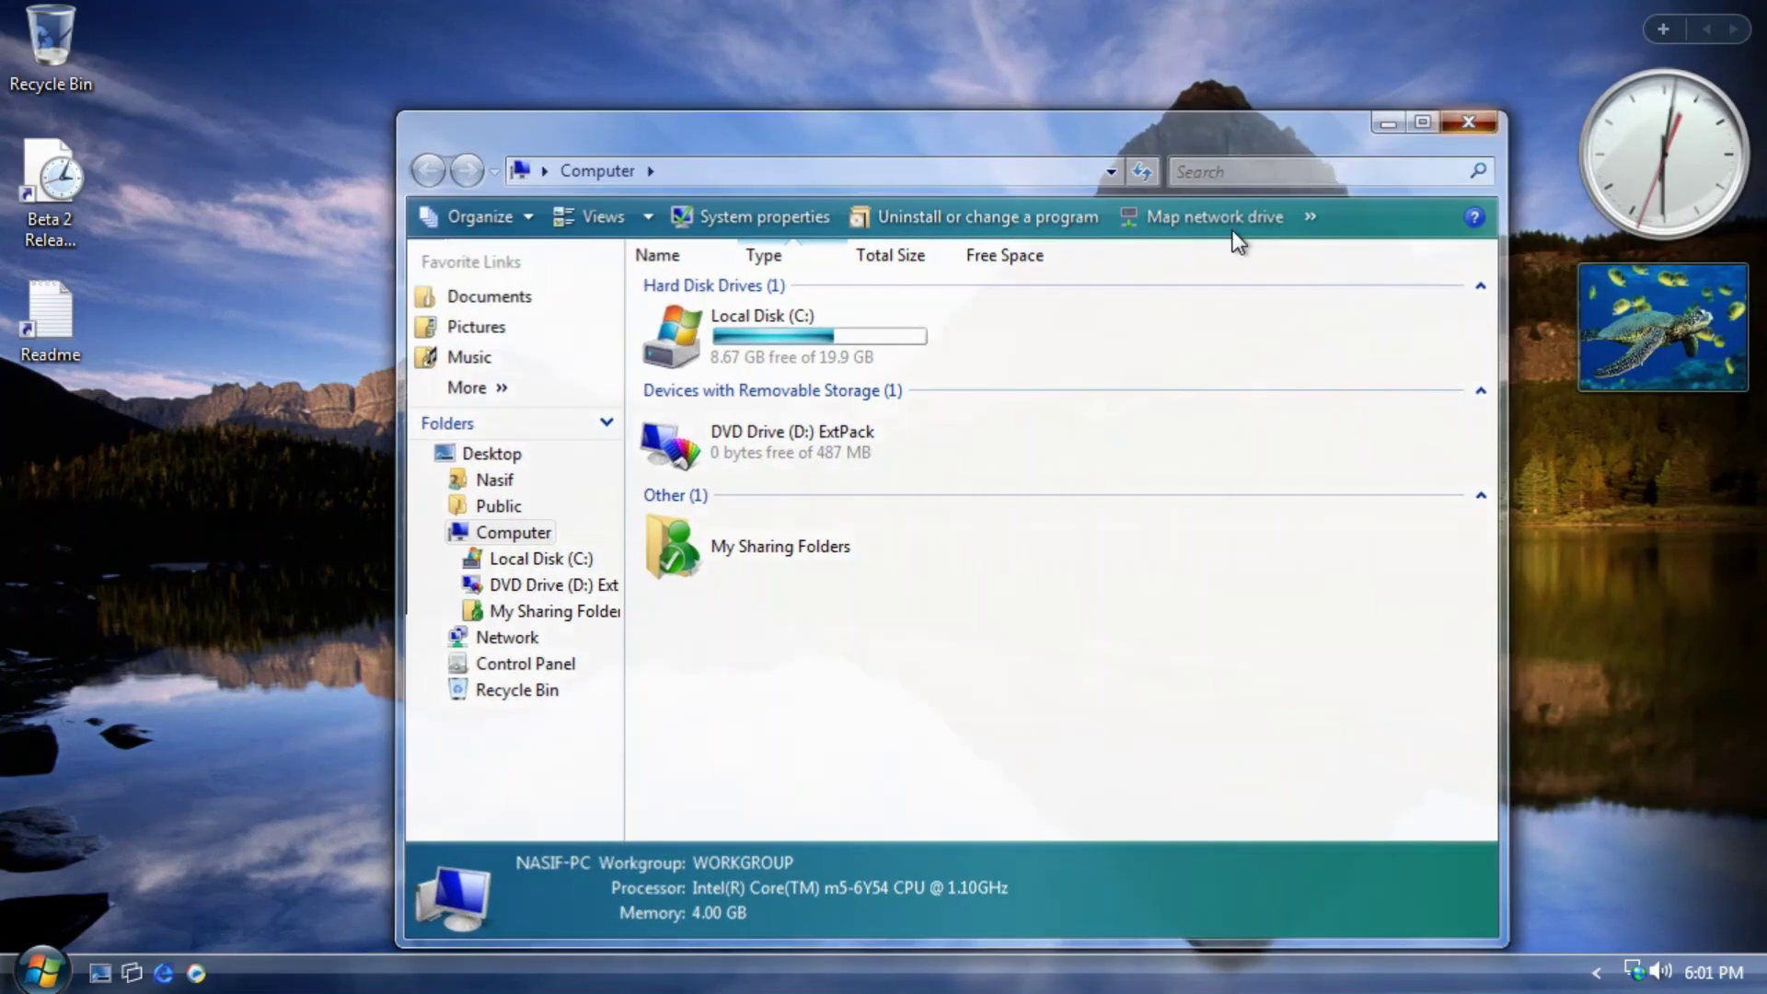
right_click(1012, 285)
left_click(1102, 533)
left_click(521, 282)
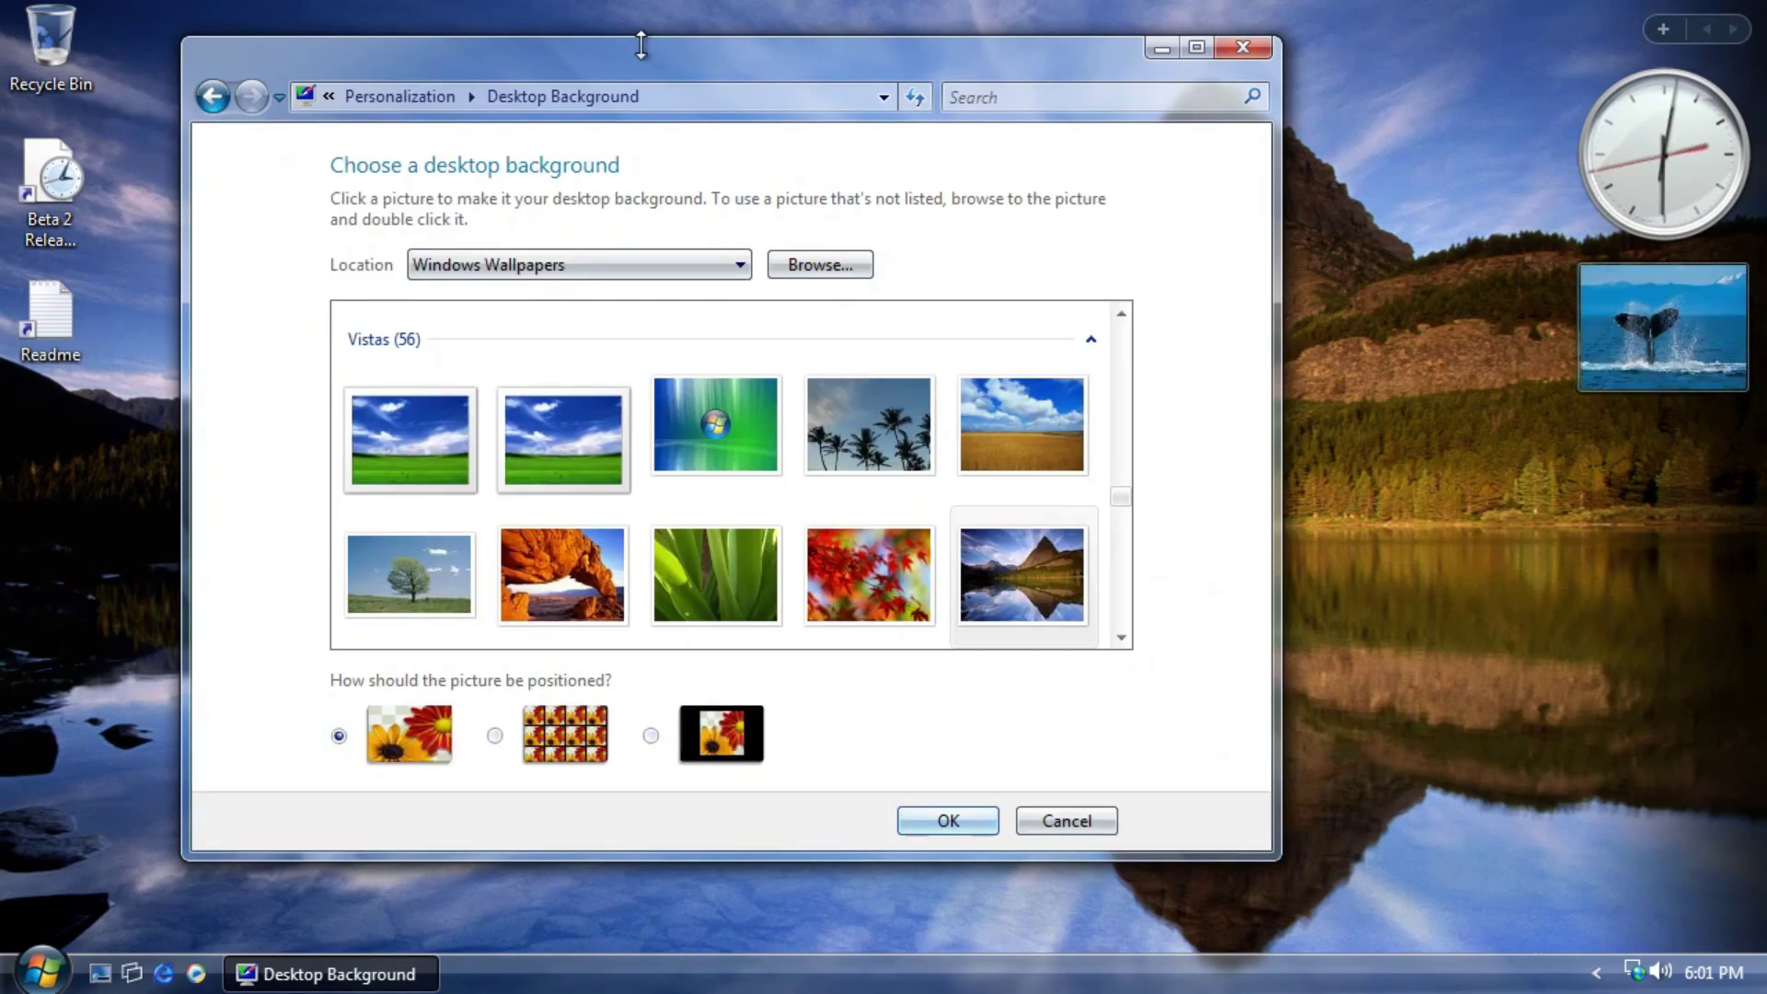
Maximize the Desktop Background window, look through the Windows Wallpapers and show all items of the collapsed group.
double_click(642, 46)
left_click(1621, 666)
scroll(1622, 669, "down", 10)
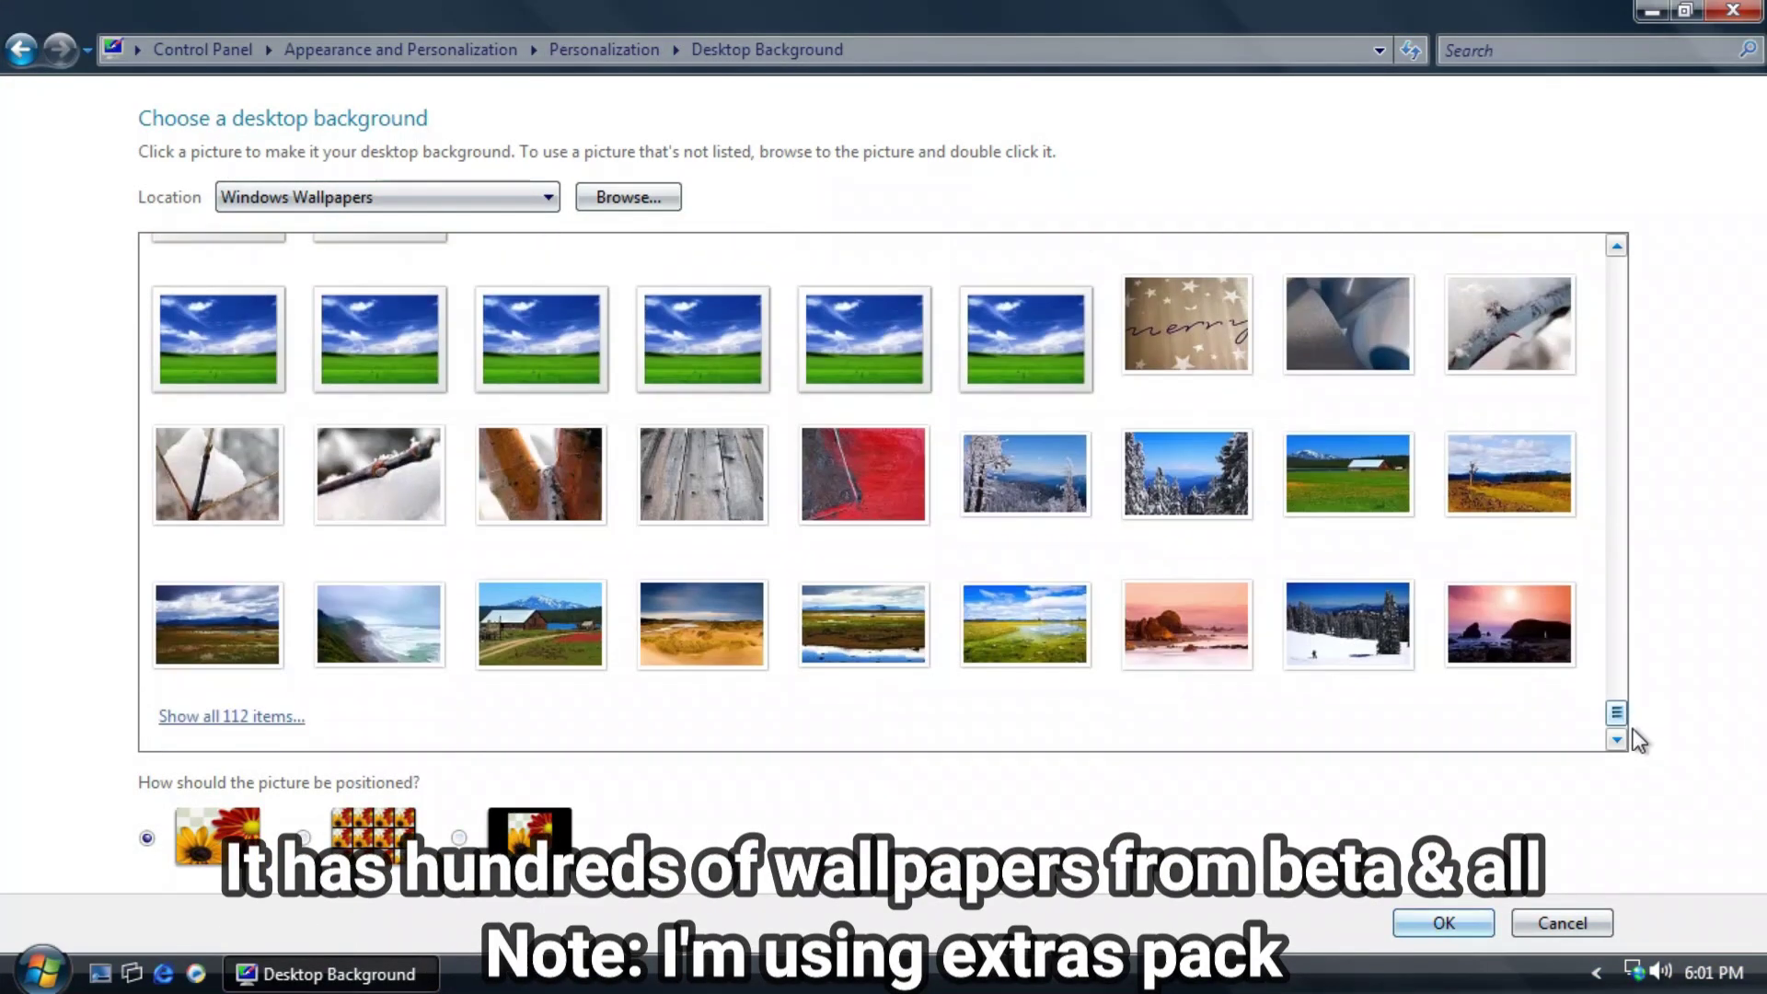
left_click(276, 717)
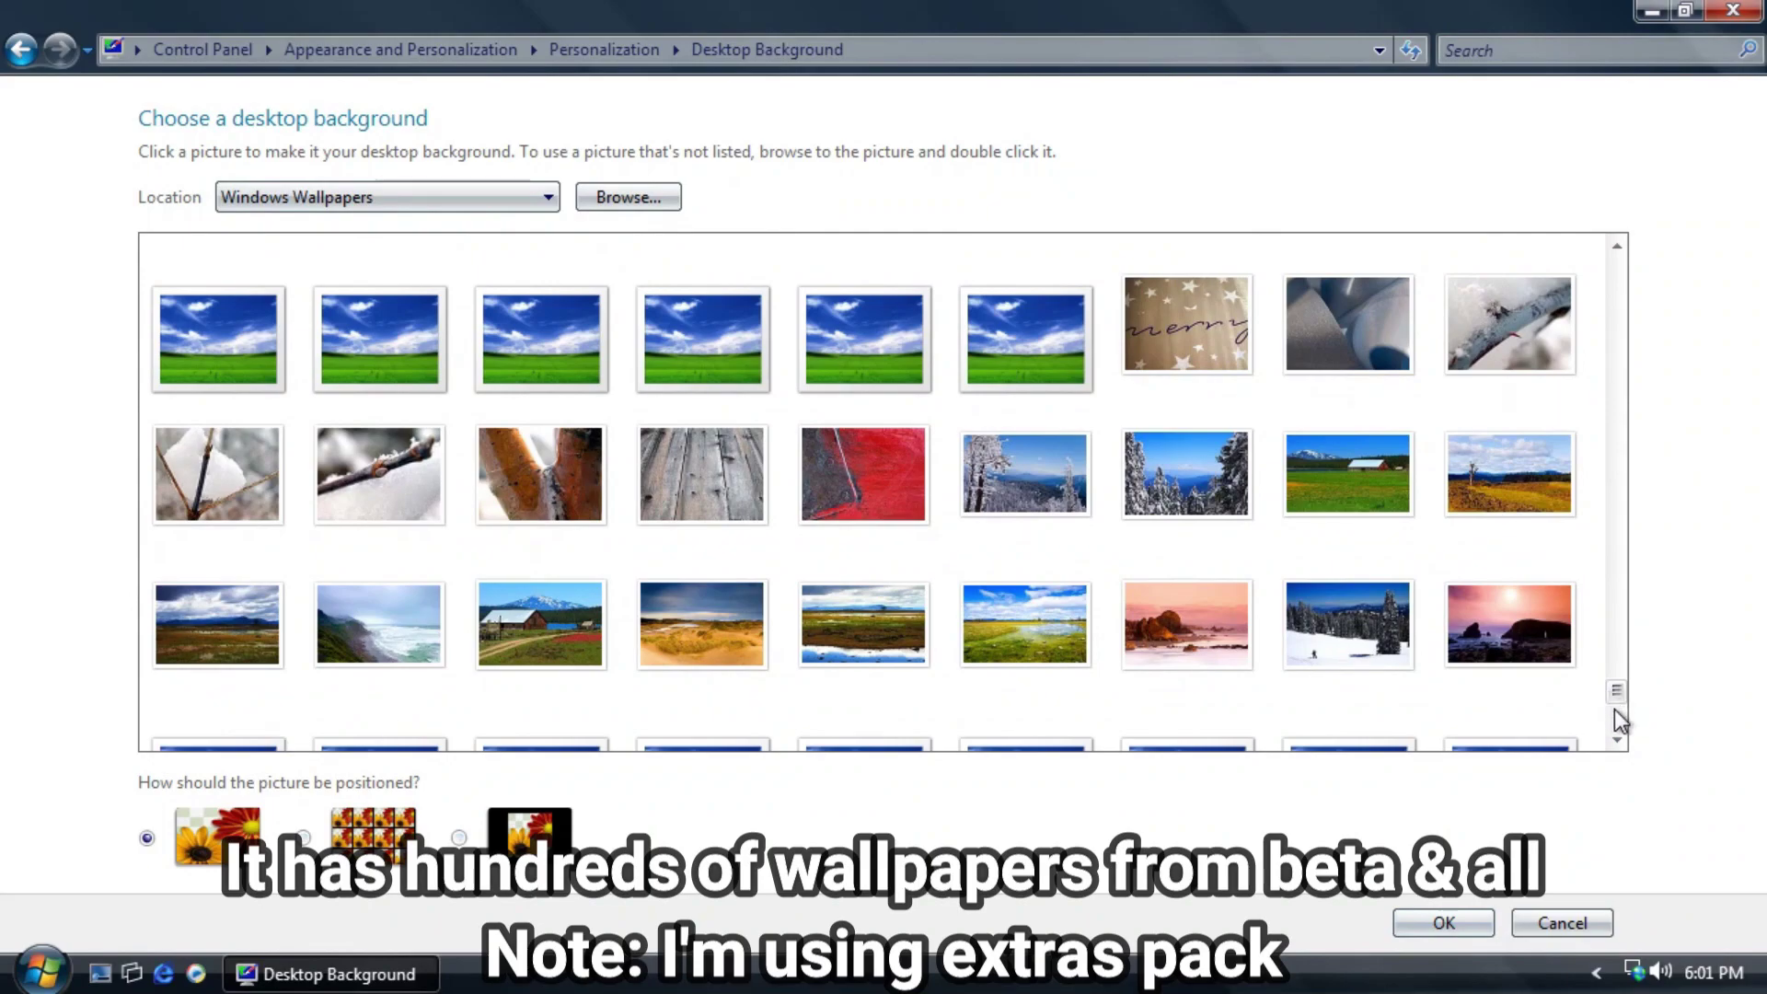
Browse the expanded wallpaper list and set the mountain lake picture from the Widescreen group as desktop background.
scroll(1620, 714, "down", 5)
left_click_drag(1617, 713, 1615, 556)
scroll(736, 543, "up", 2)
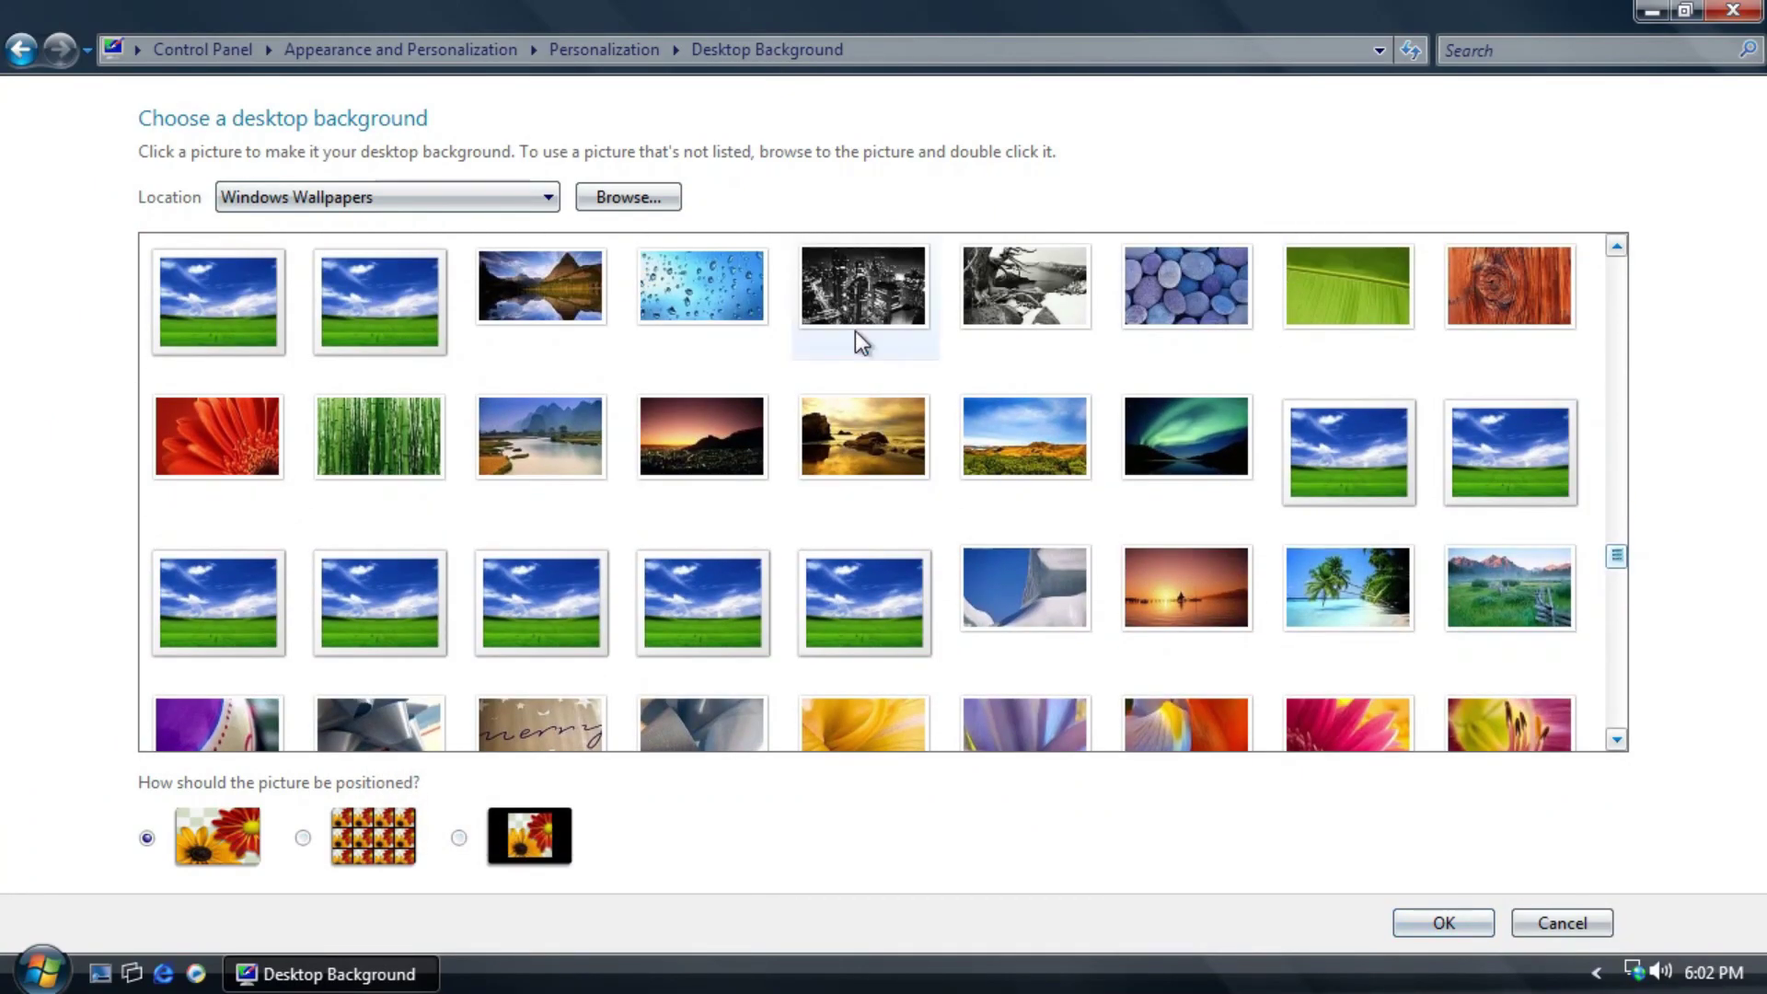
left_click(571, 307)
left_click(1441, 923)
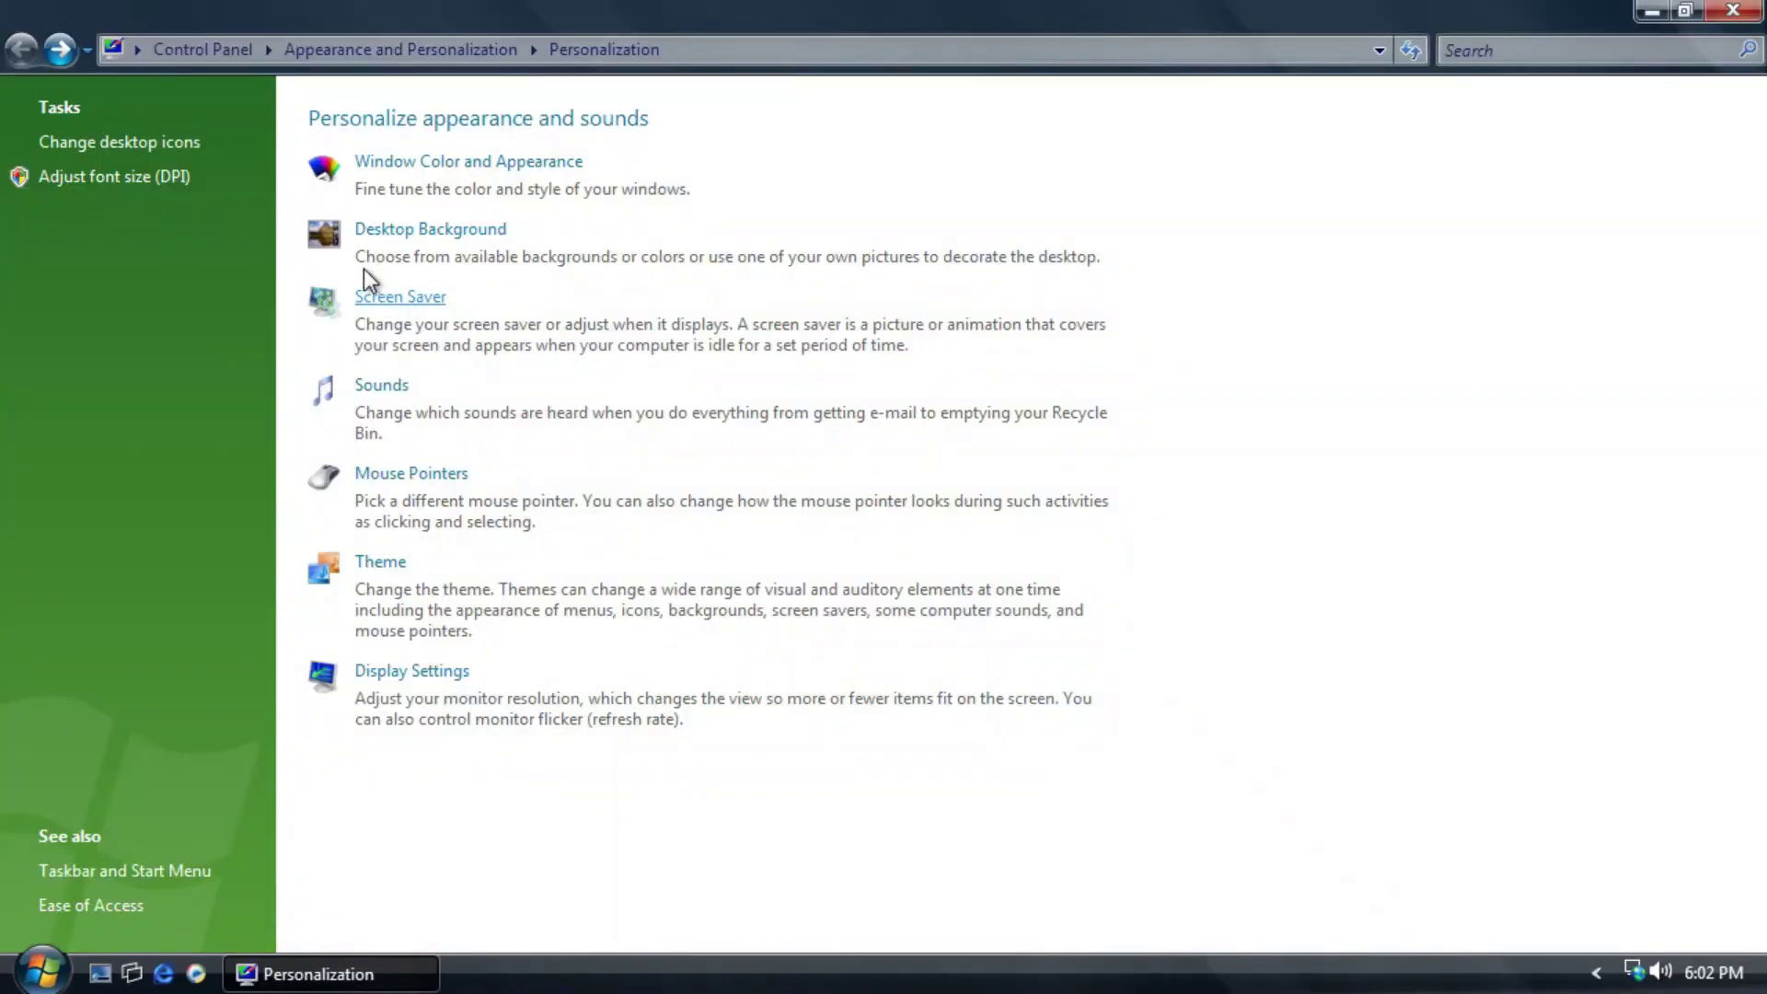
Try the teal-and-green abstract wallpaper from the Widescreen group and check it on the desktop.
left_click(338, 223)
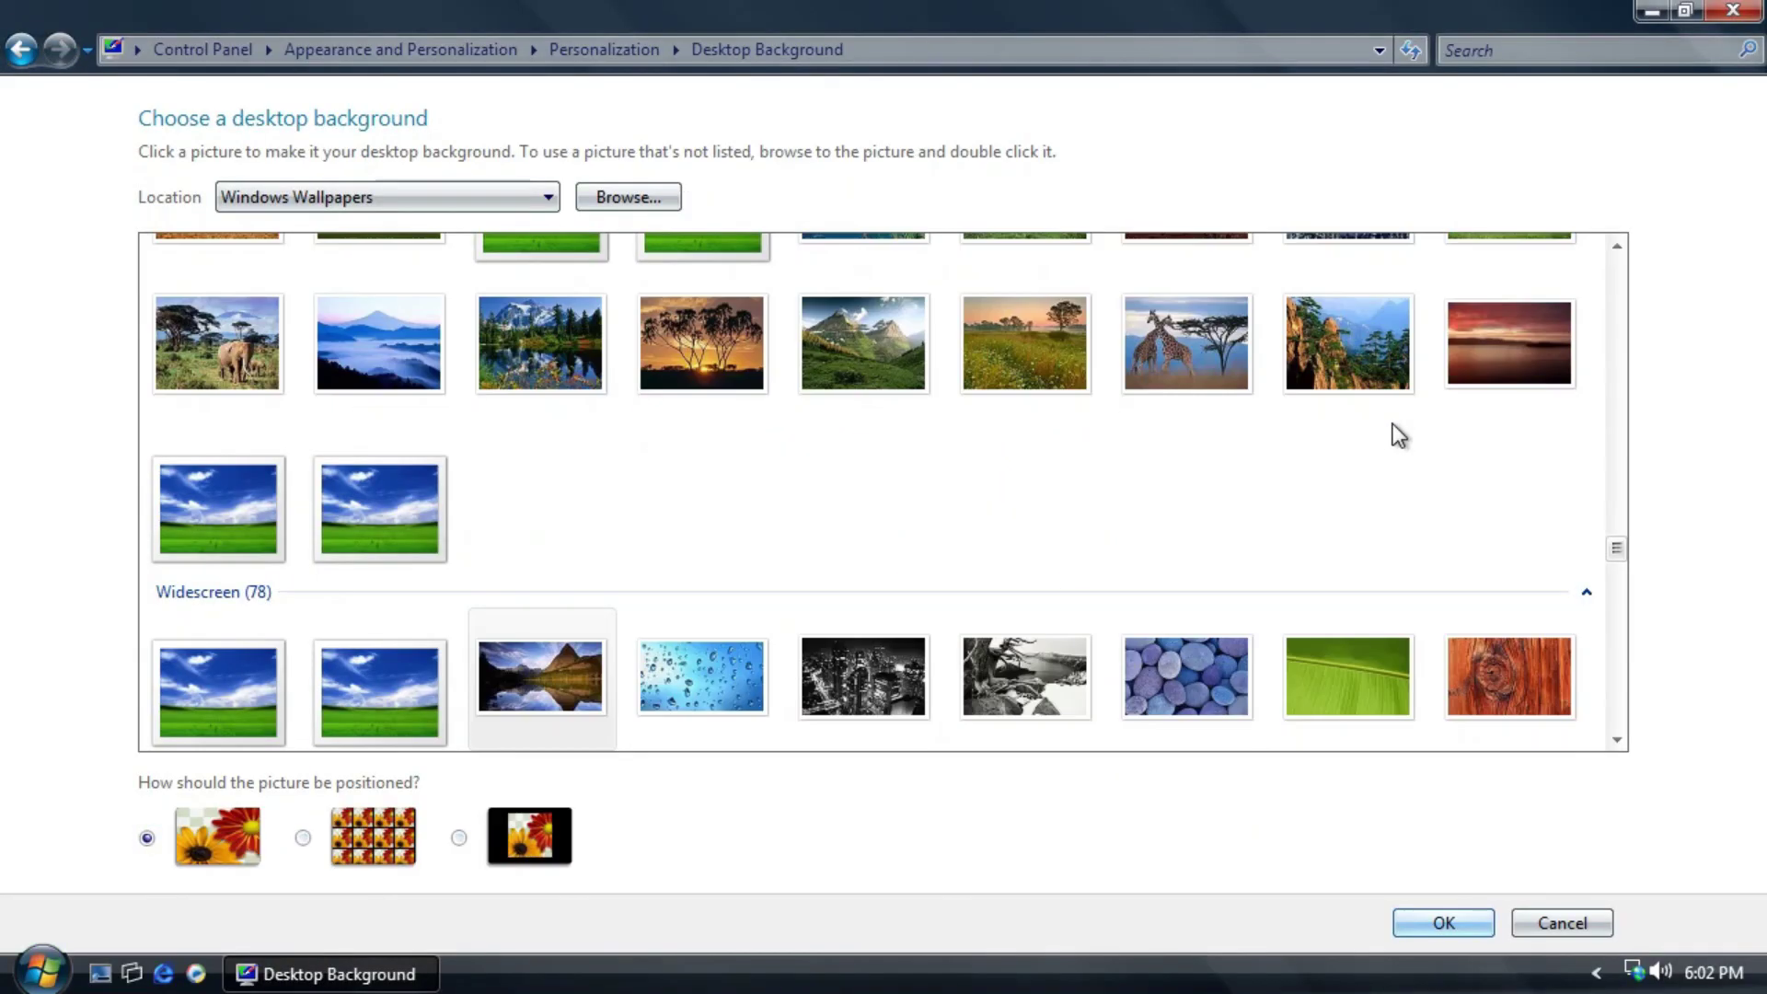
left_click(1617, 739)
scroll(1617, 737, "down", 10)
scroll(1301, 599, "down", 3)
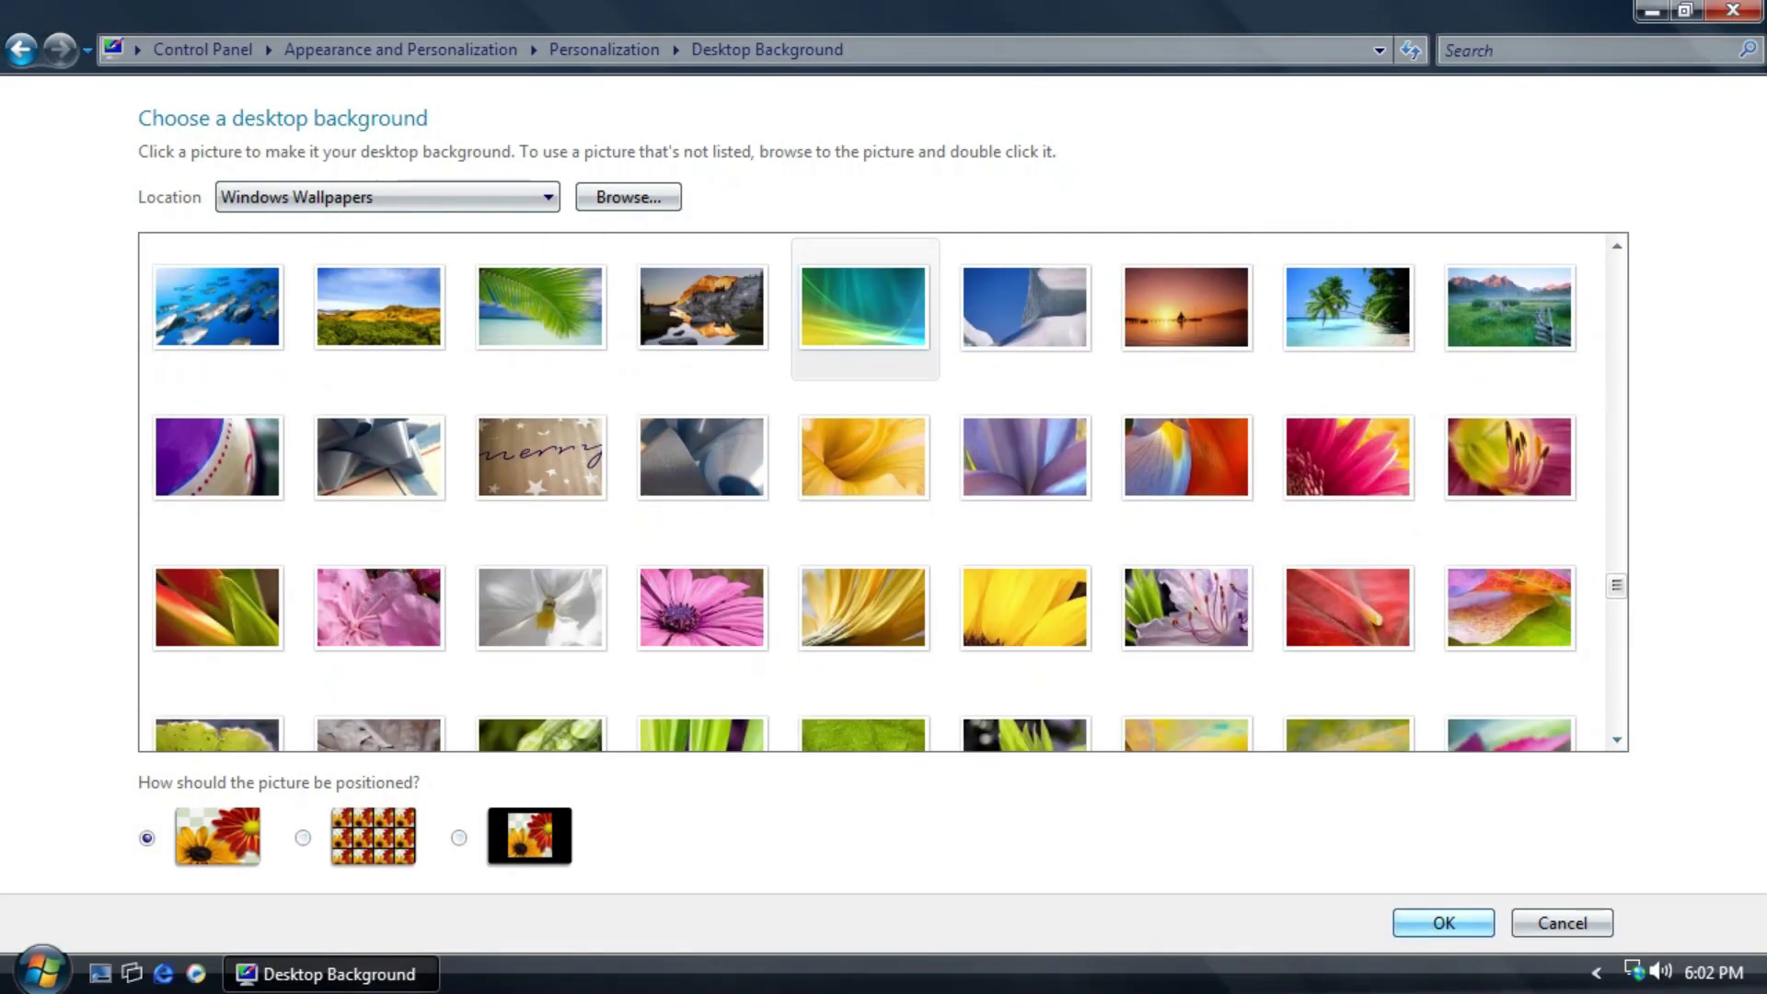
left_click(297, 974)
left_click(291, 968)
Set the desktop background to the Widescreen mountain lake picture and close the Personalization window.
left_click(429, 228)
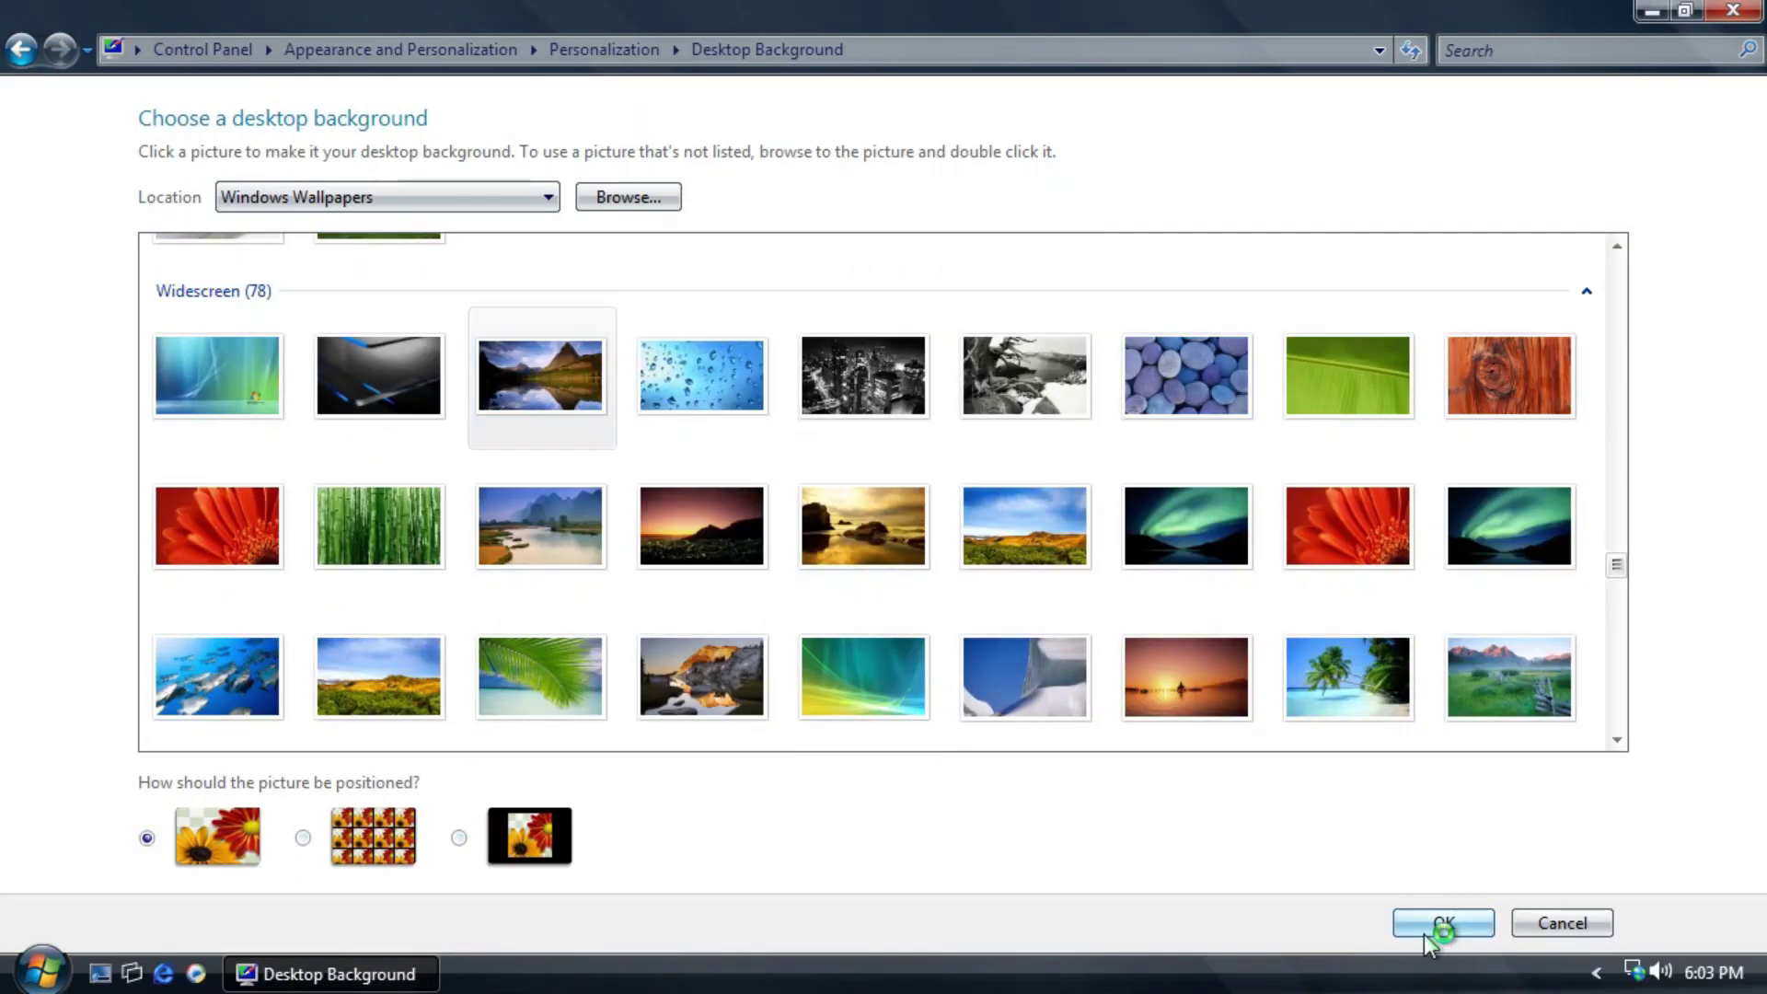
left_click(1439, 924)
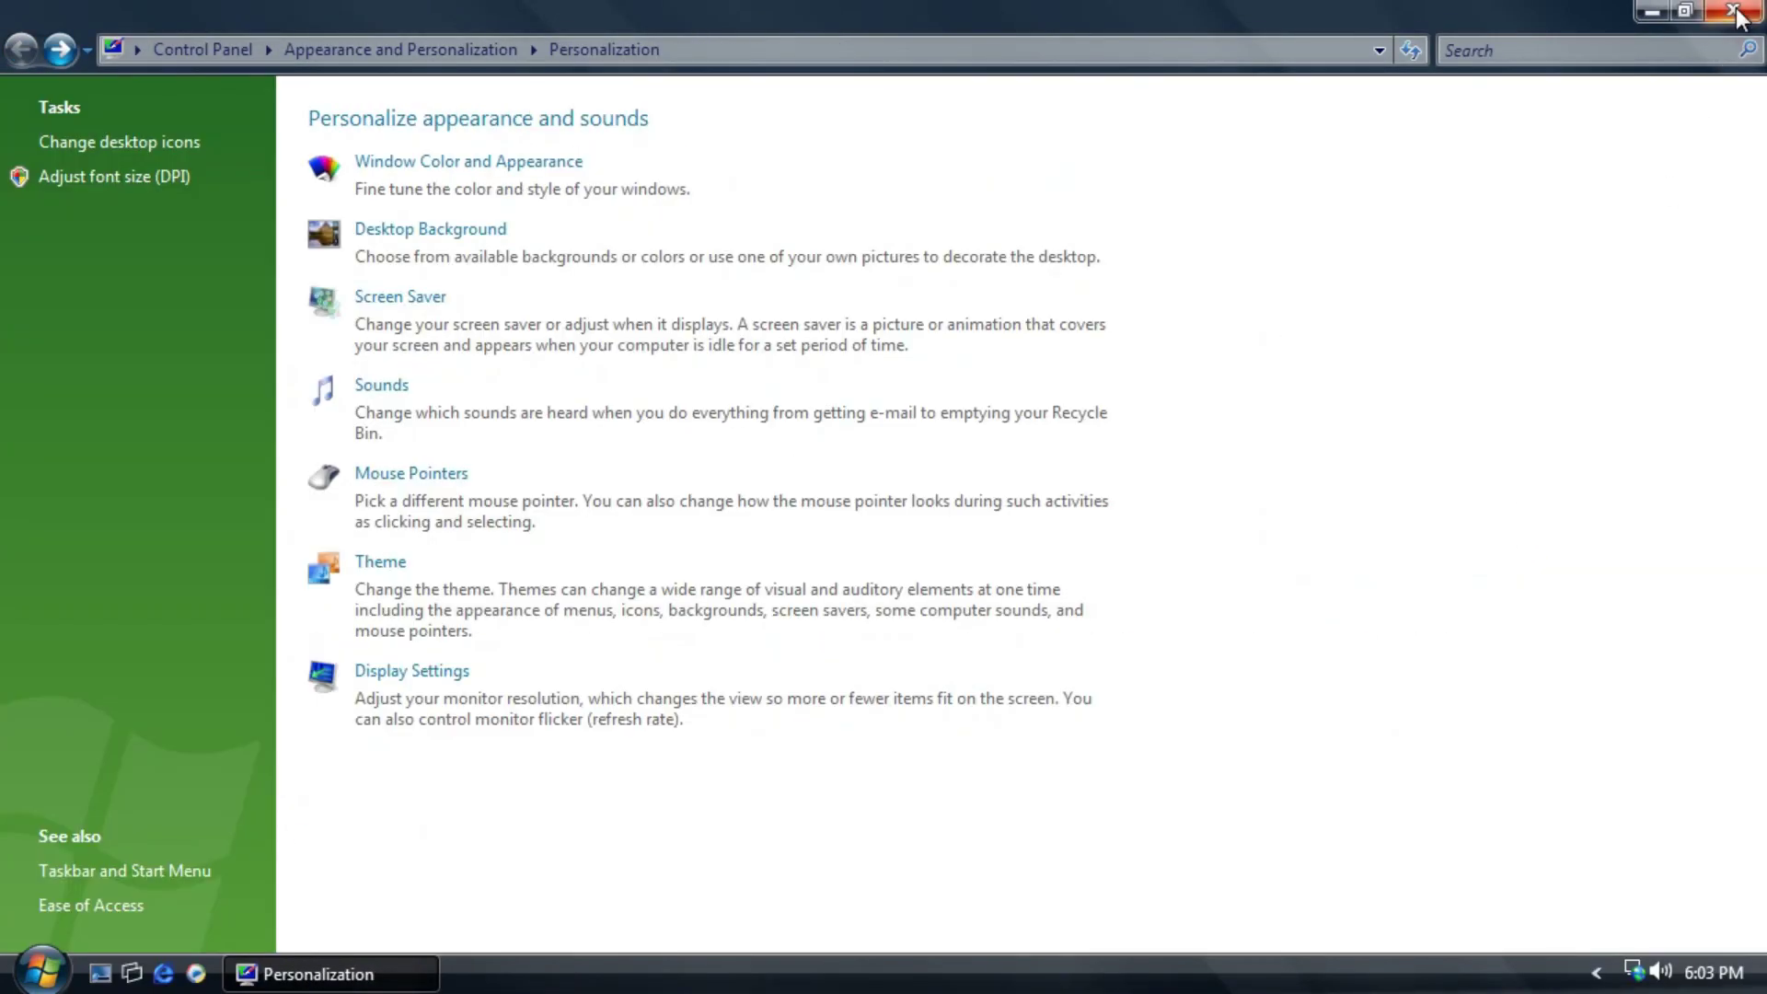
left_click(1734, 11)
Look at the contents of the Extras and Upgrades folder in the full program list and collapse it.
left_click(41, 969)
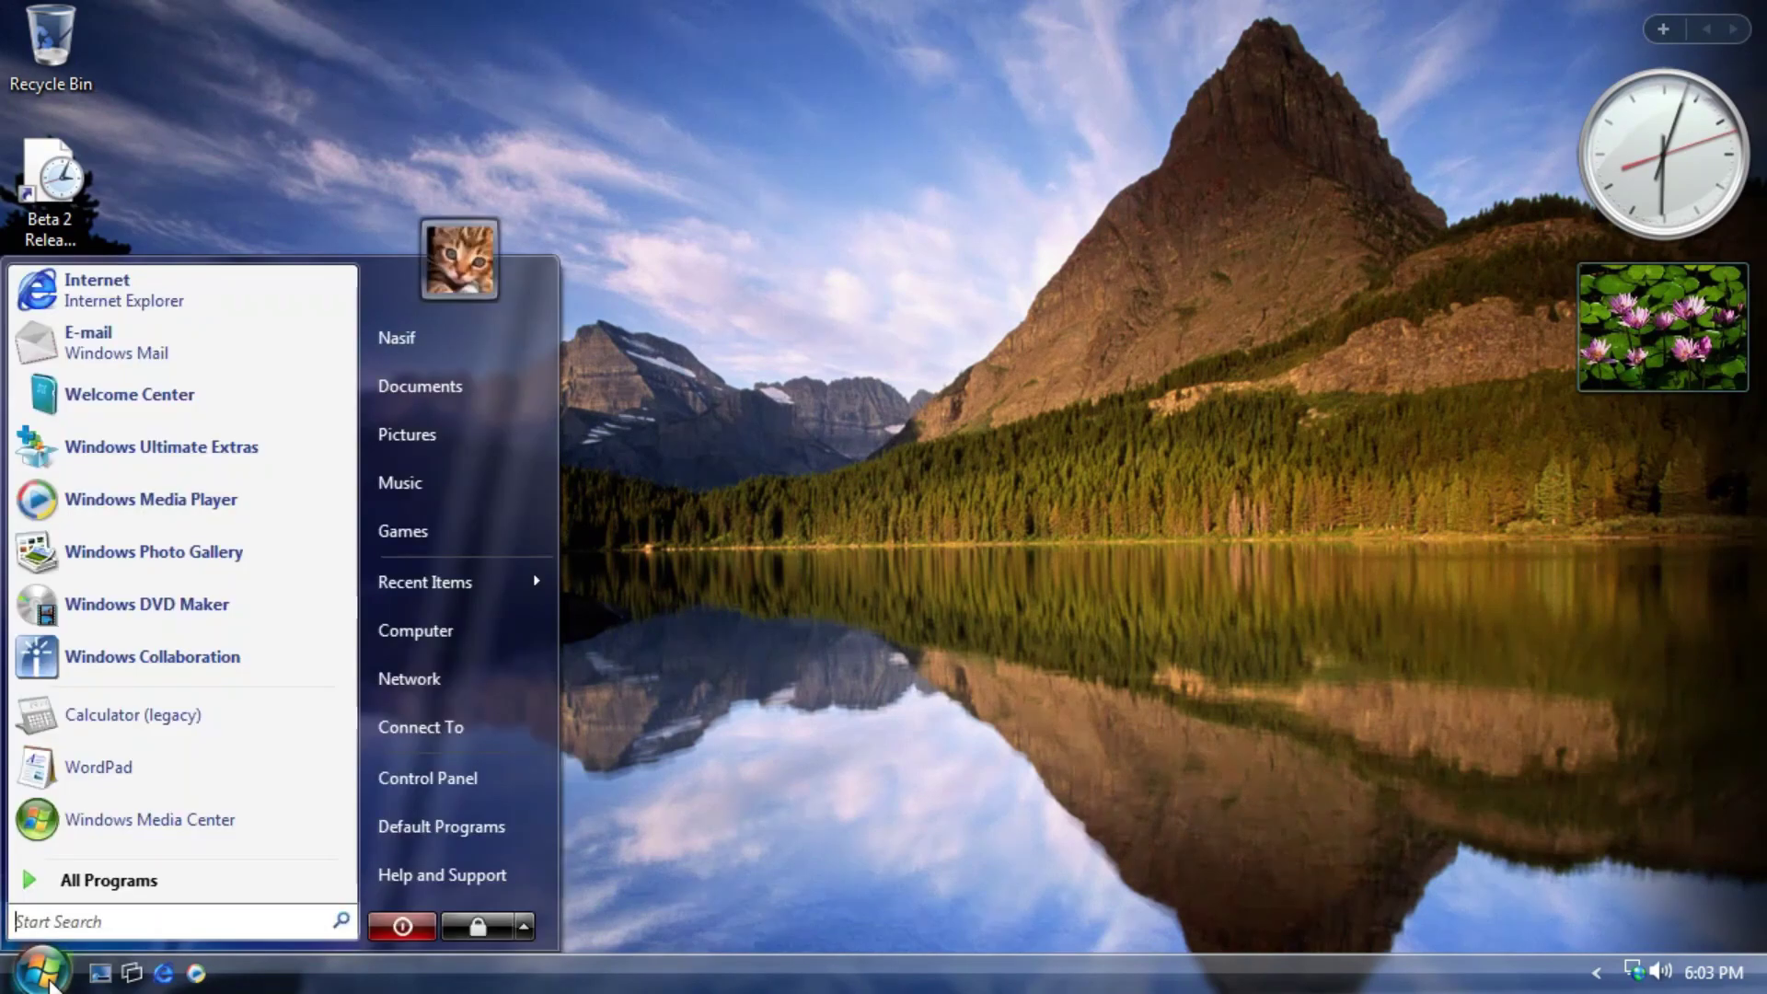
left_click(114, 893)
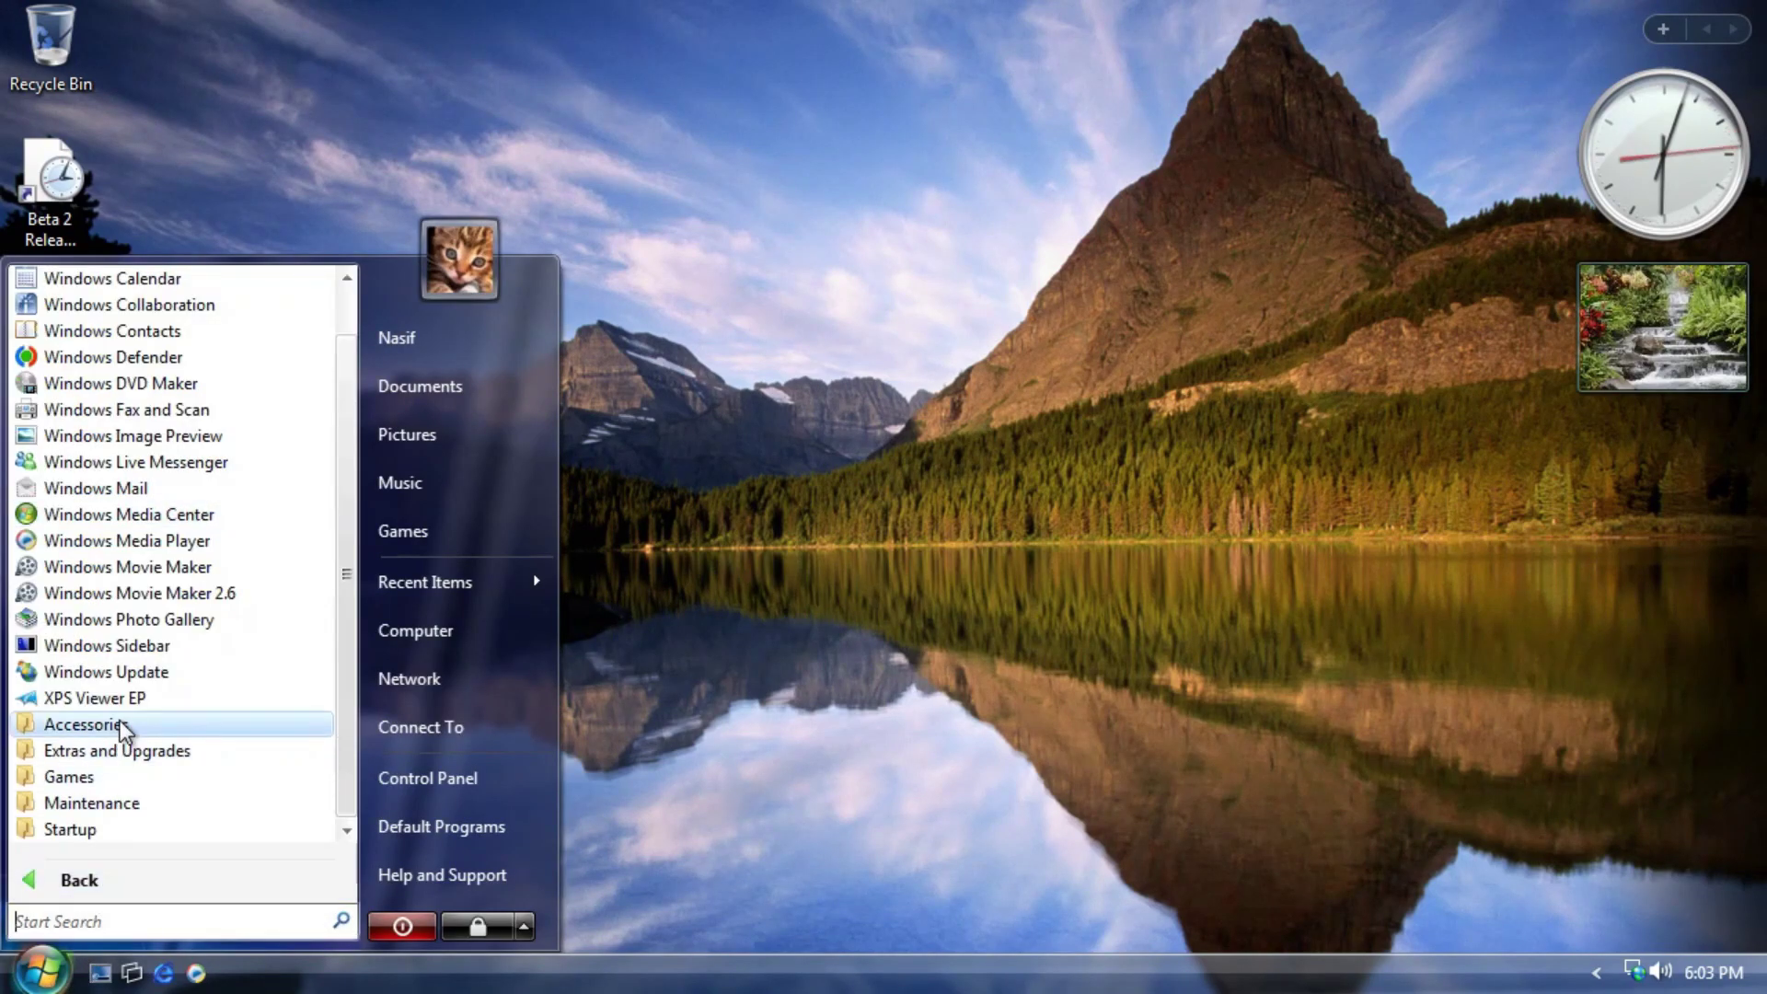
left_click(118, 751)
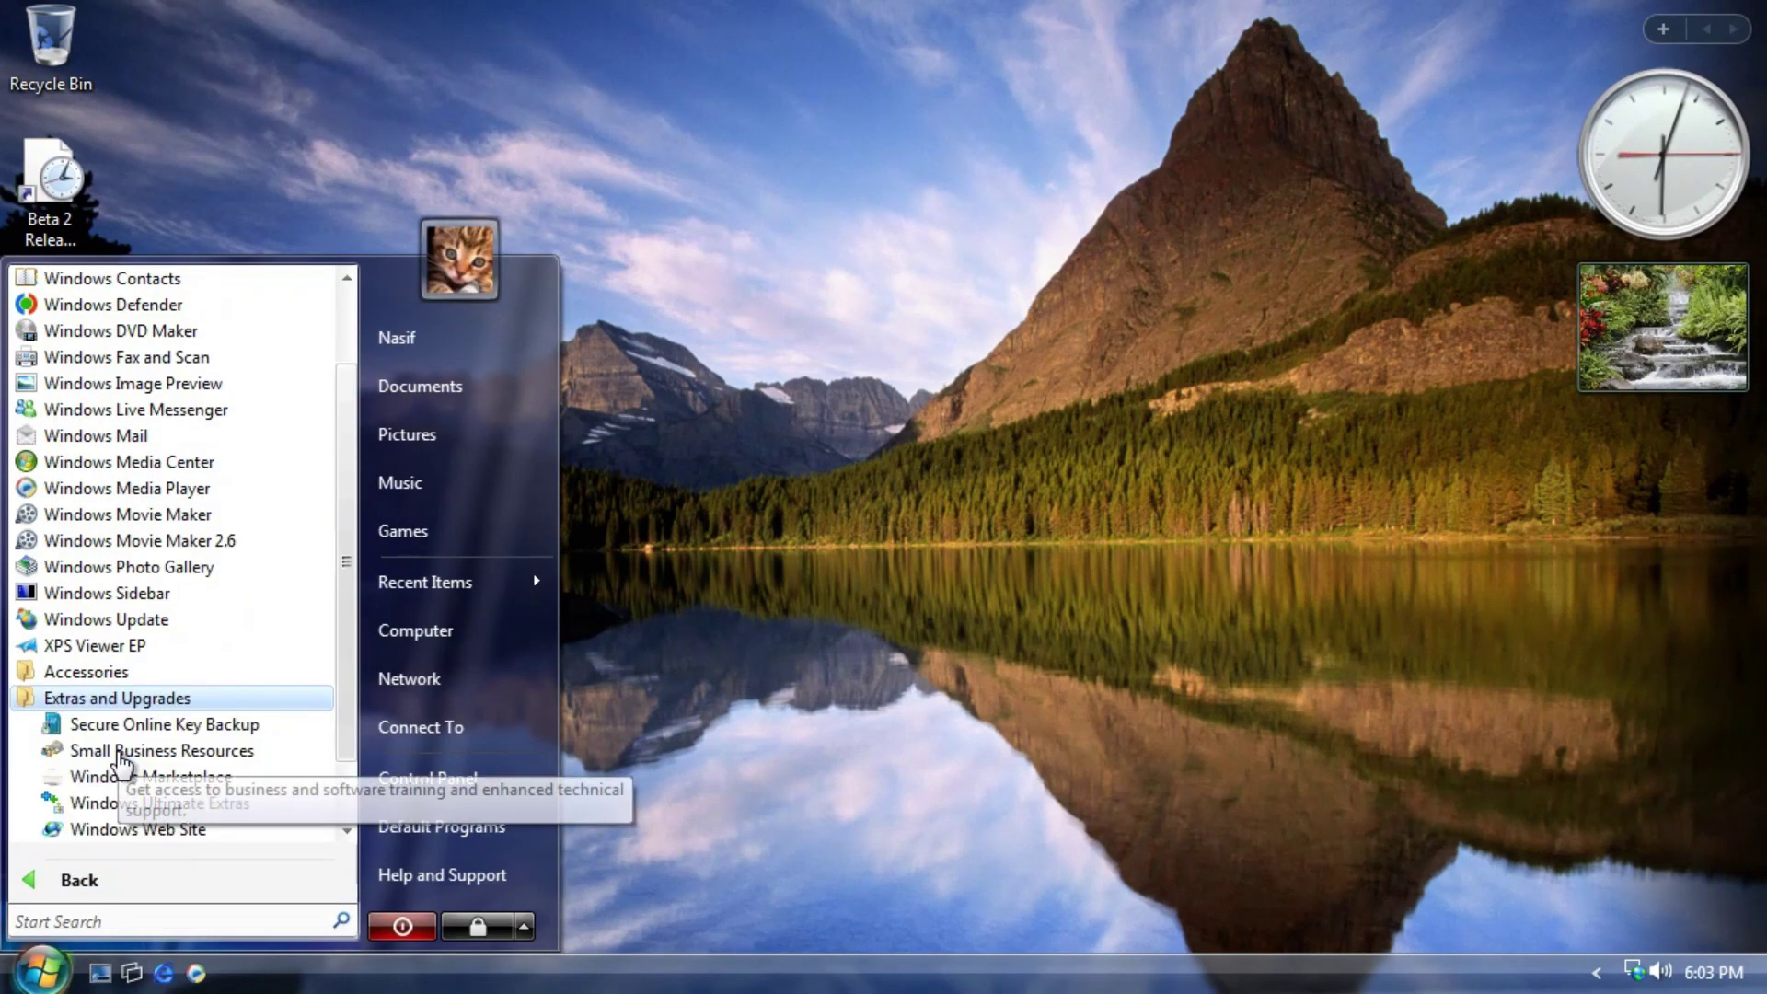
left_click(119, 699)
Open the Sounds settings from Personalization and go through the Windows events from Asterisk to Critical Stop.
right_click(650, 587)
left_click(723, 812)
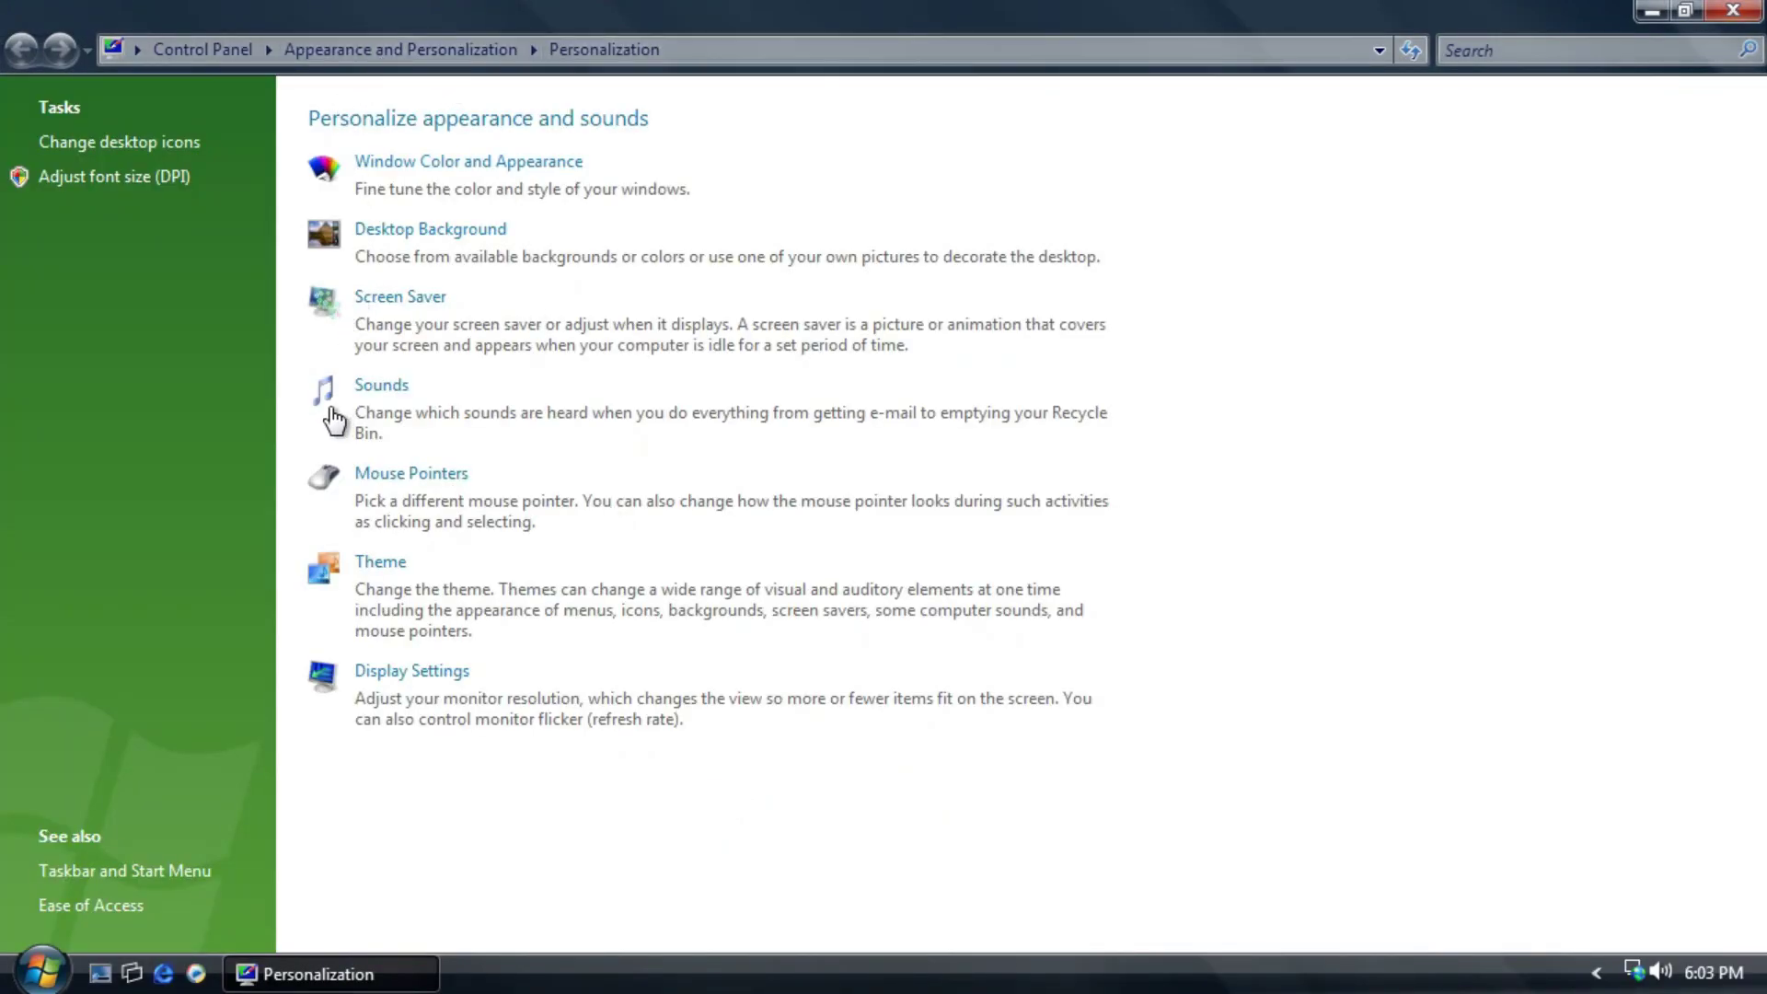
left_click(333, 420)
left_click(278, 507)
left_click(288, 528)
left_click(293, 548)
left_click(296, 572)
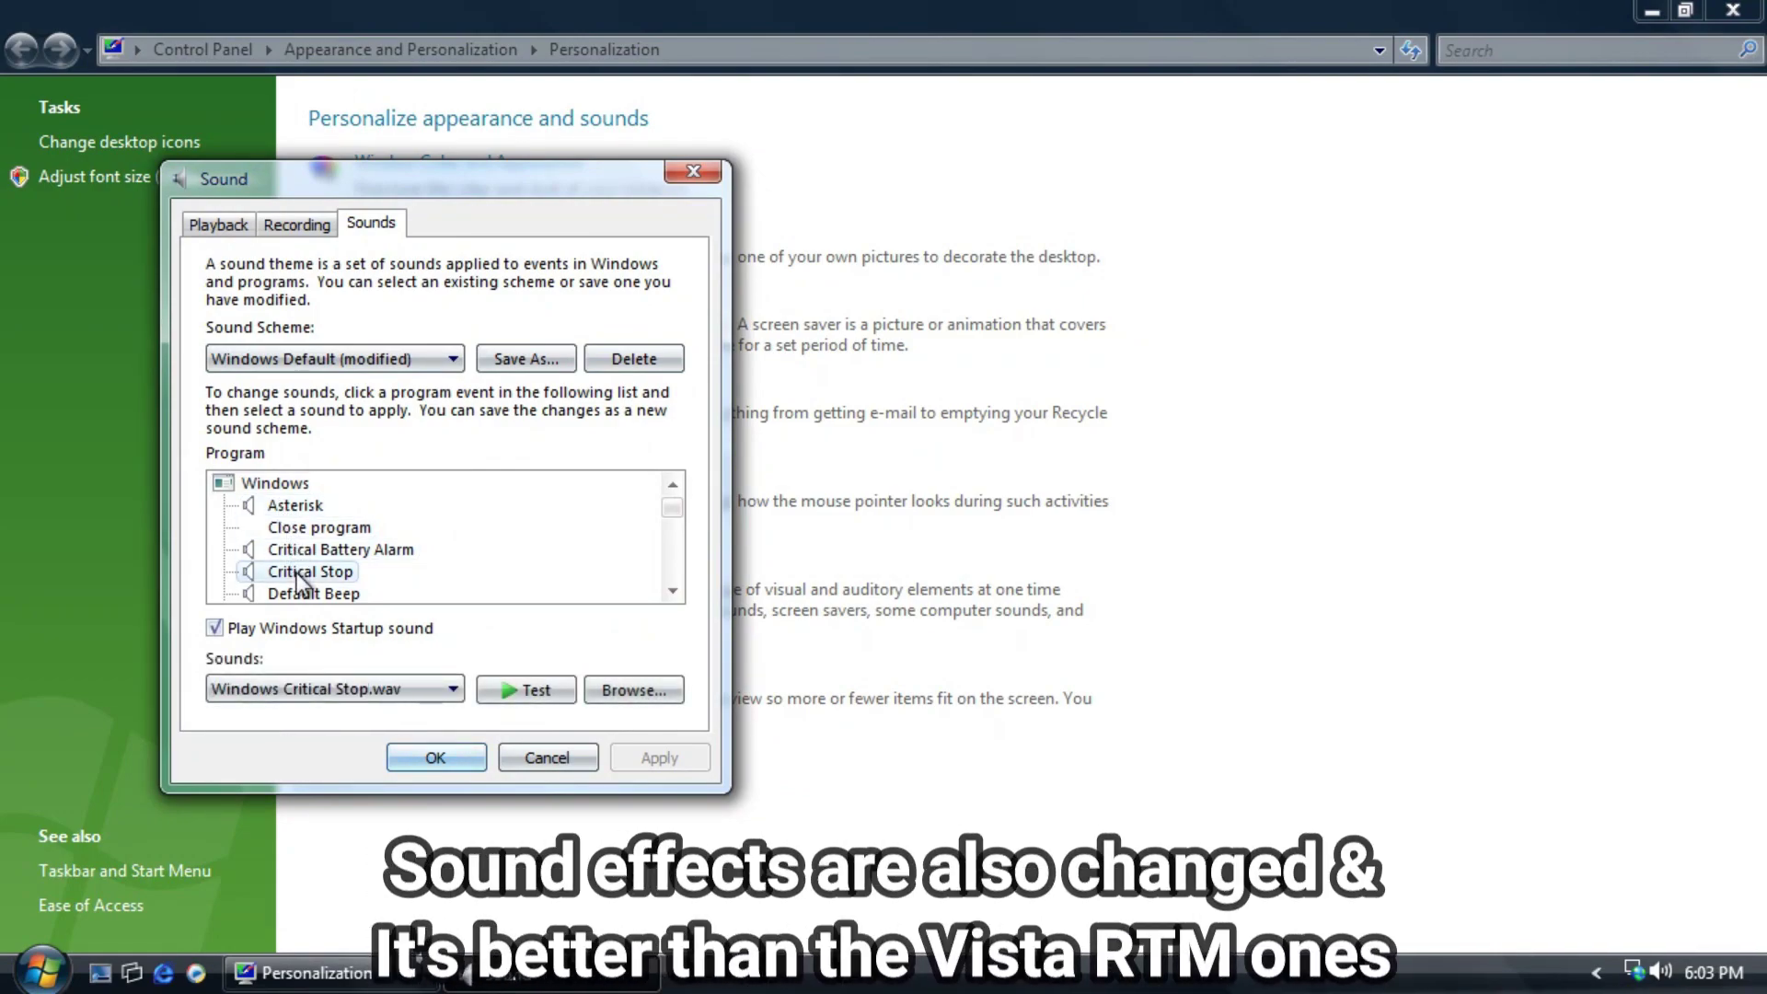
Go through the sounds assigned to the events from Default Beep to Low Battery Alarm.
left_click(306, 592)
key("Down")
left_click(306, 593)
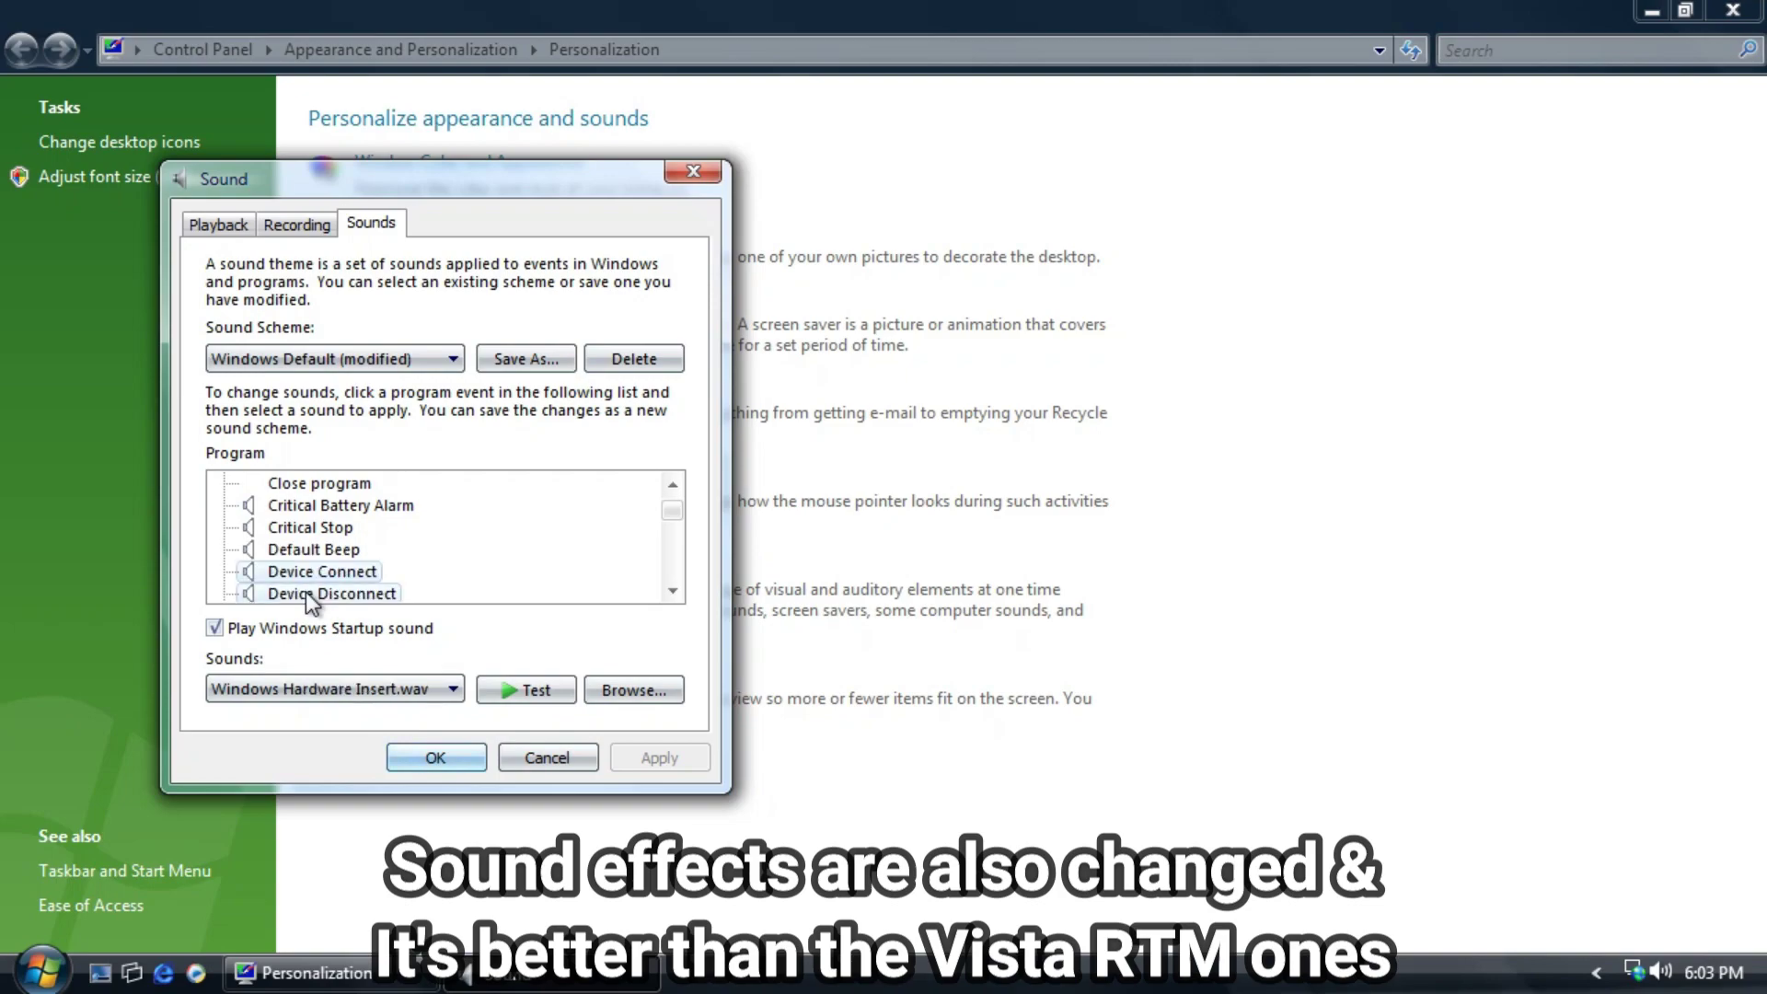
key("Up")
key("Down")
key("Down")
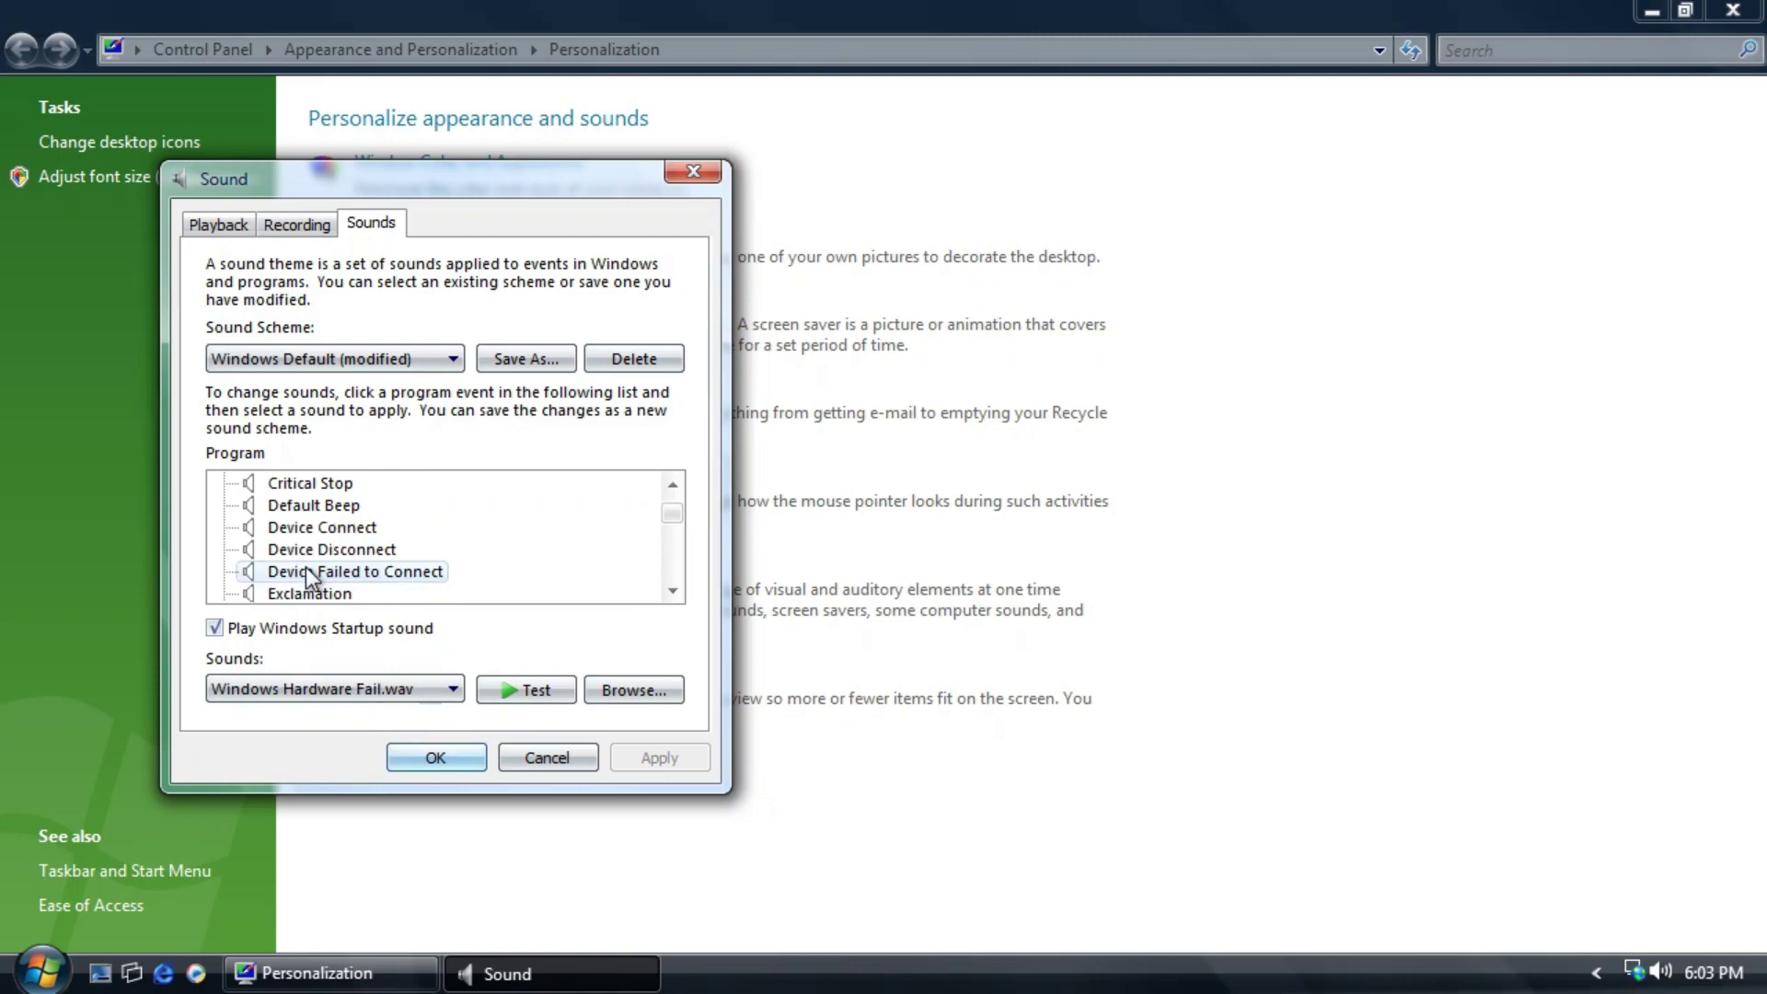
key("Down")
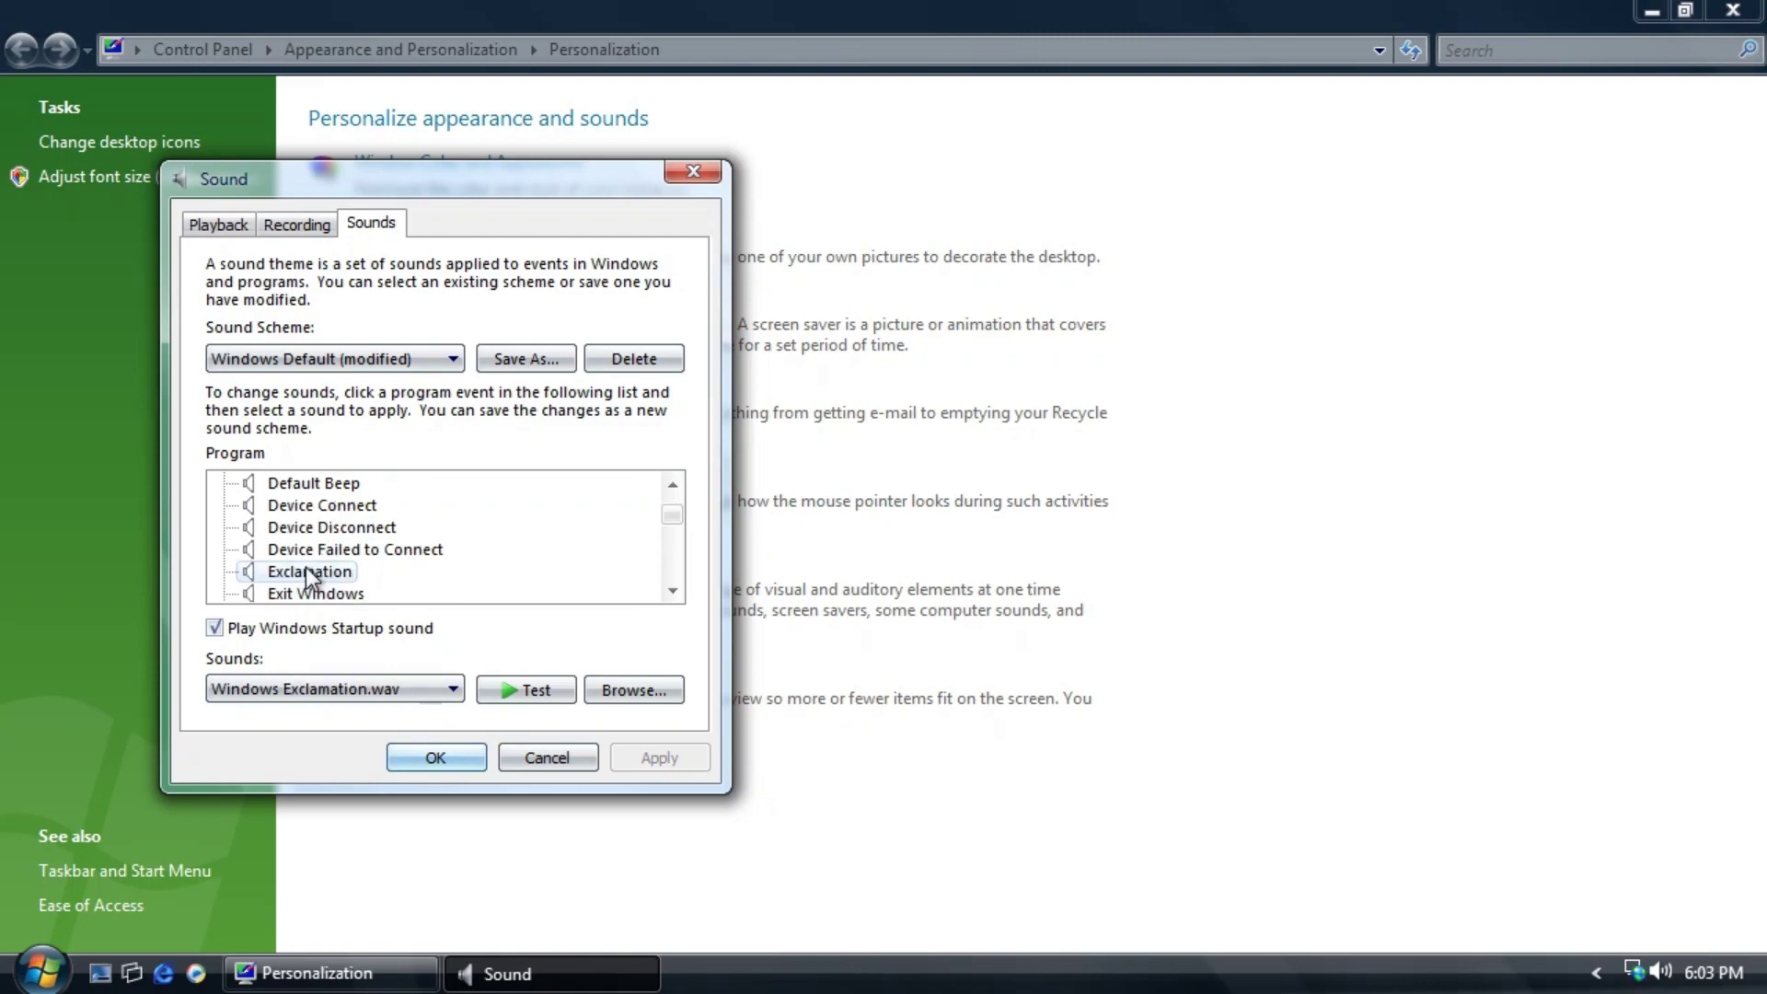
key("Down")
left_click(333, 594)
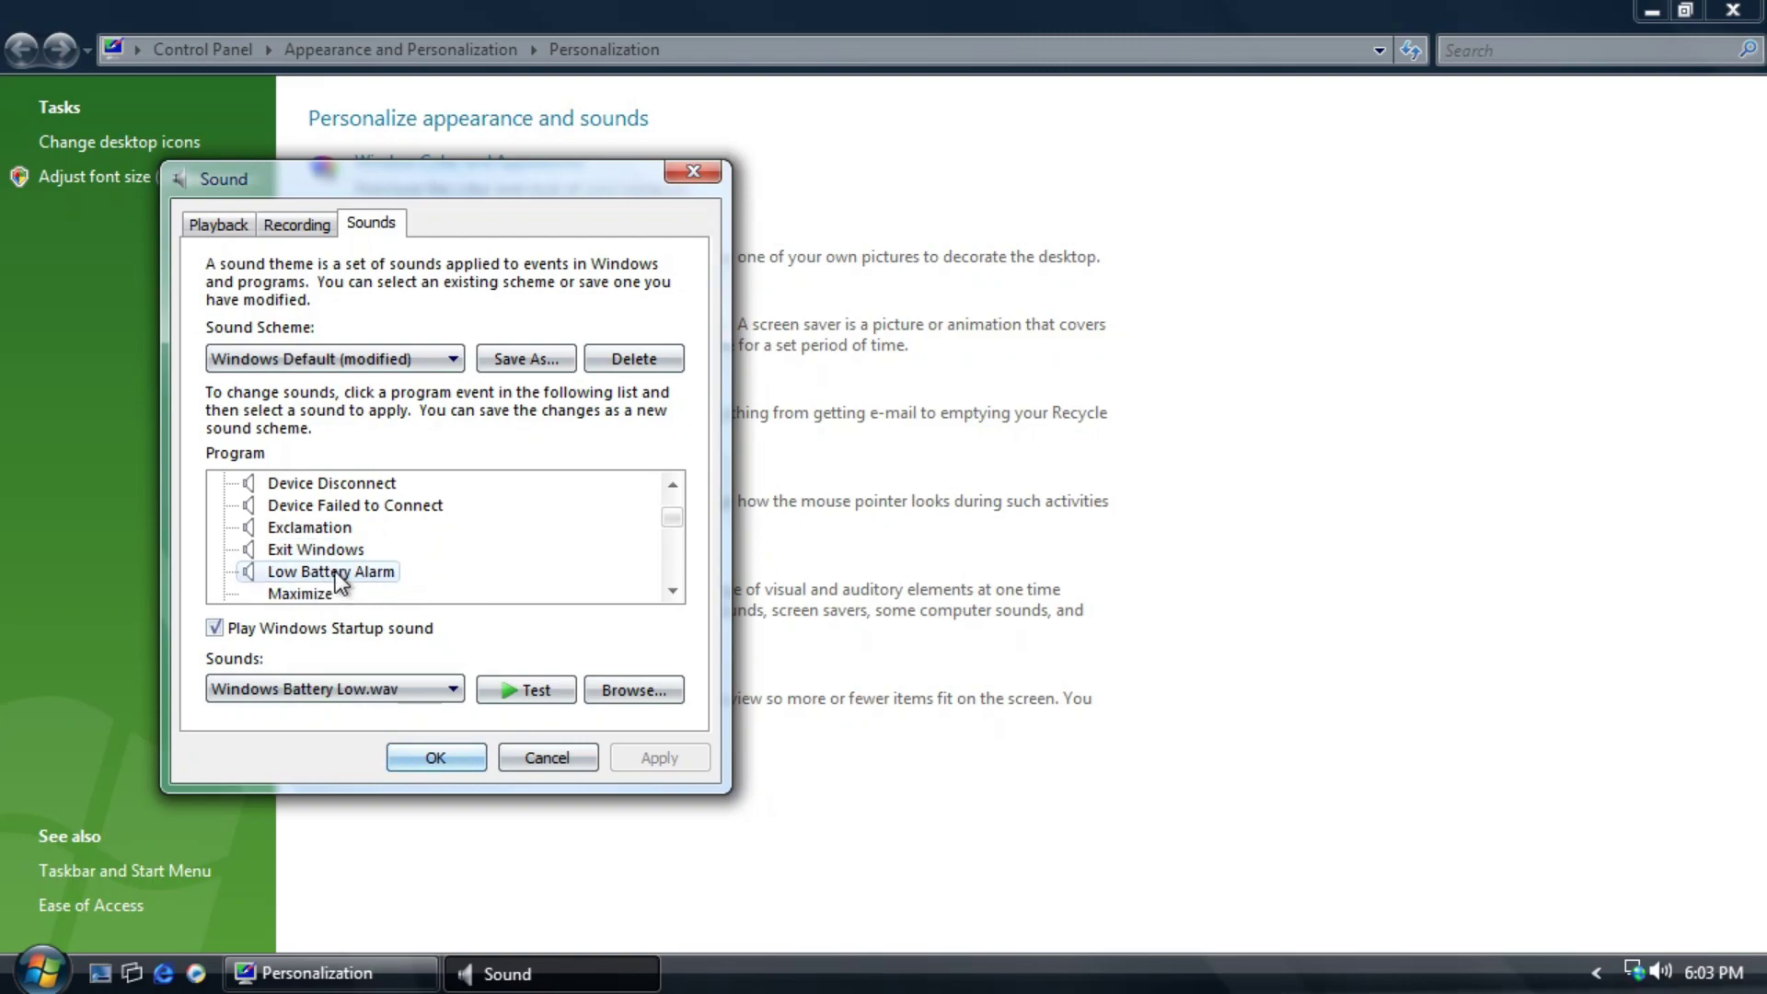
Go through the remaining Windows events from Maximize past Program error, and close the Sound dialog.
key("Down")
key("Down")
key("Down")
key("Down")
key("Down")
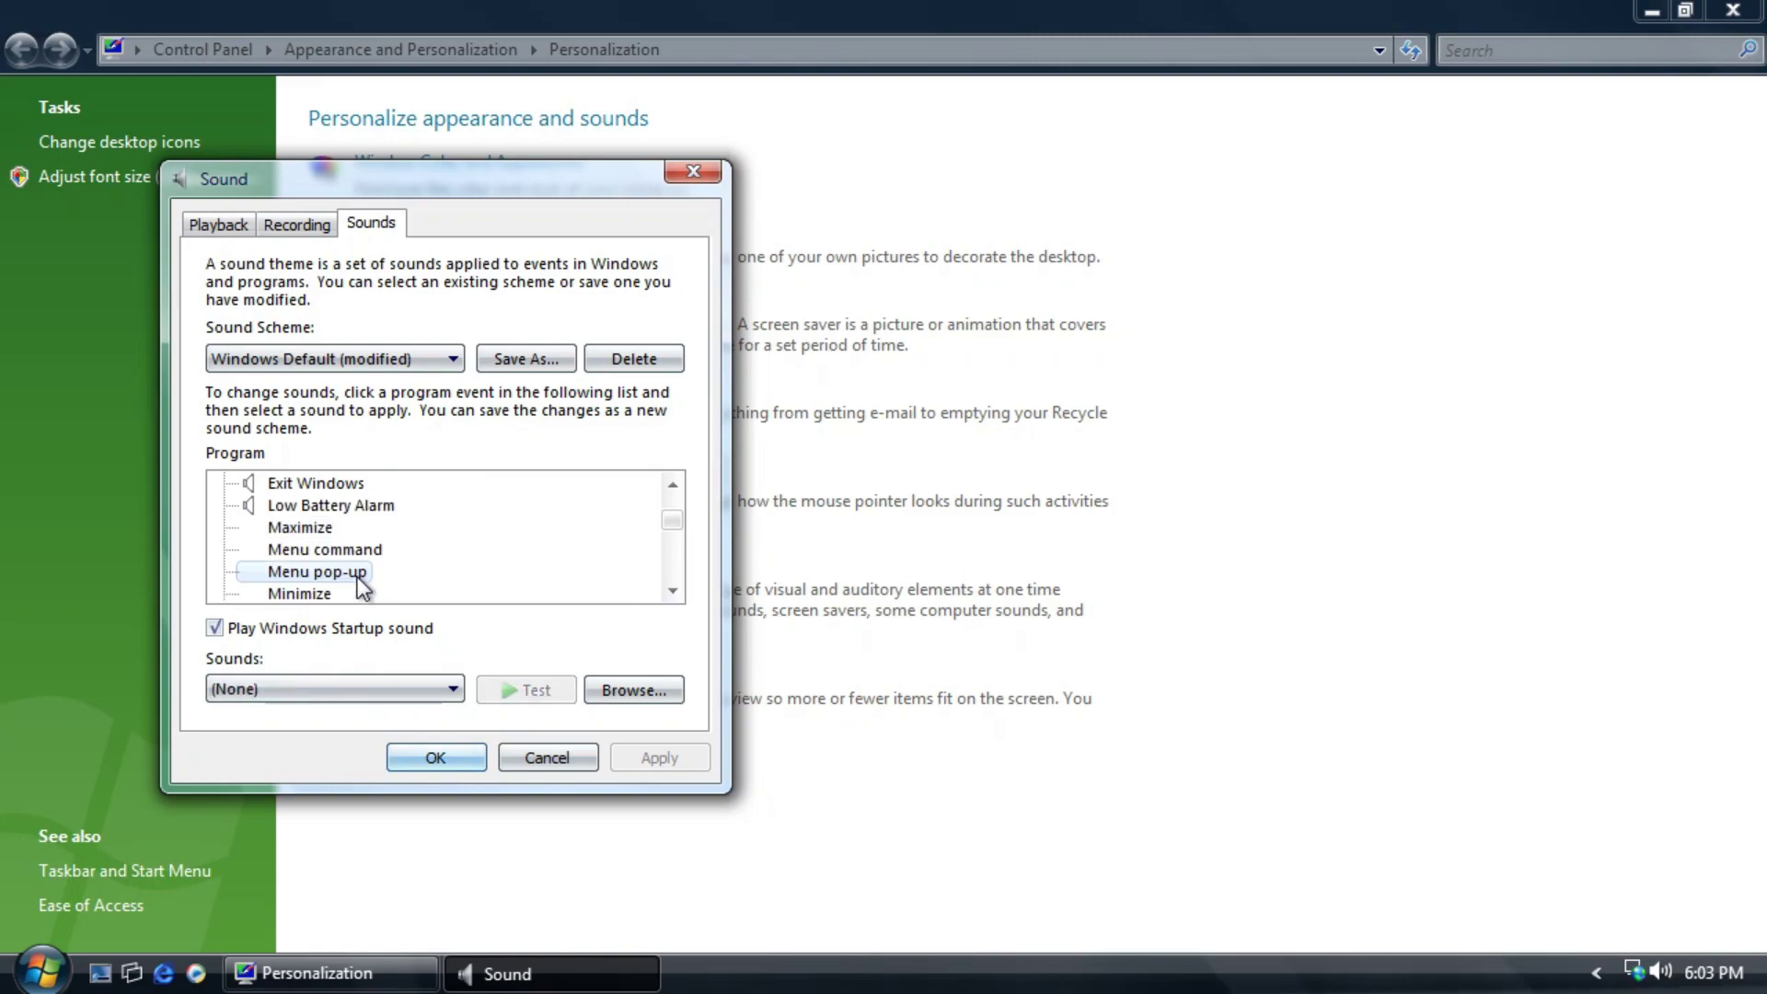
left_click(365, 595)
key("Down")
key("Down")
key("Down")
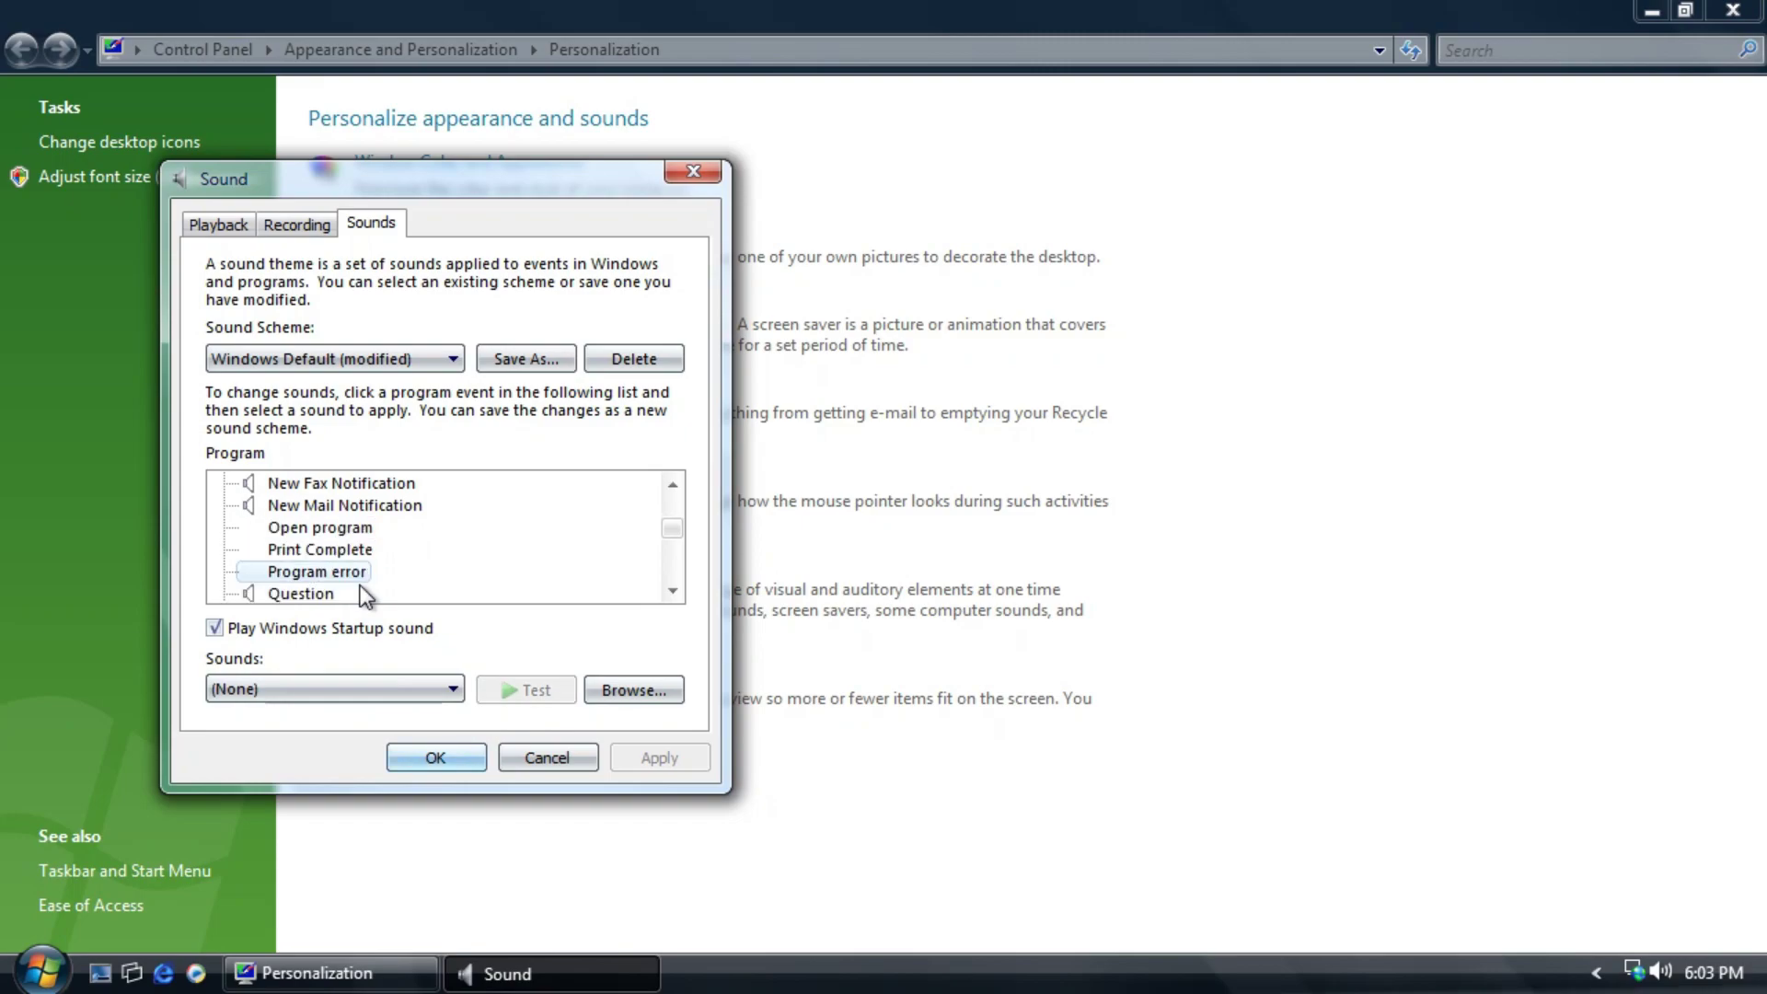
left_click(362, 593)
key("Return")
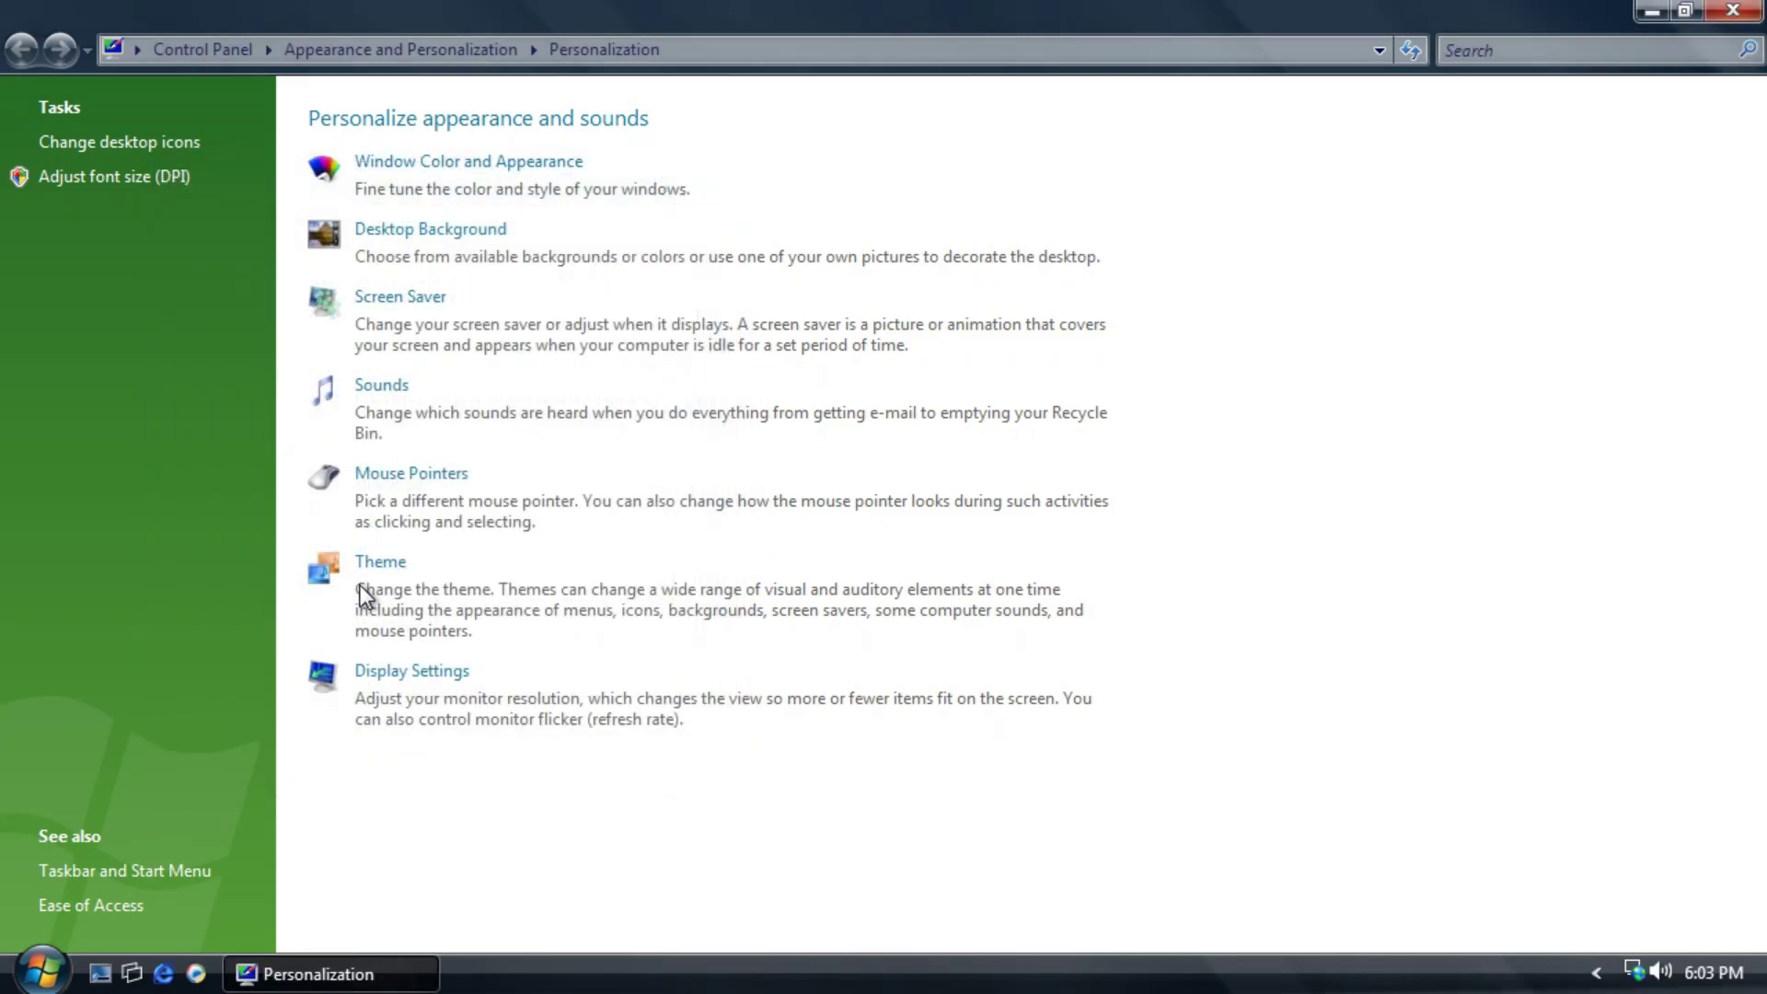
Reopen the Sounds settings and go upward through the Windows Explorer events, starting from Start Navigation.
left_click(326, 401)
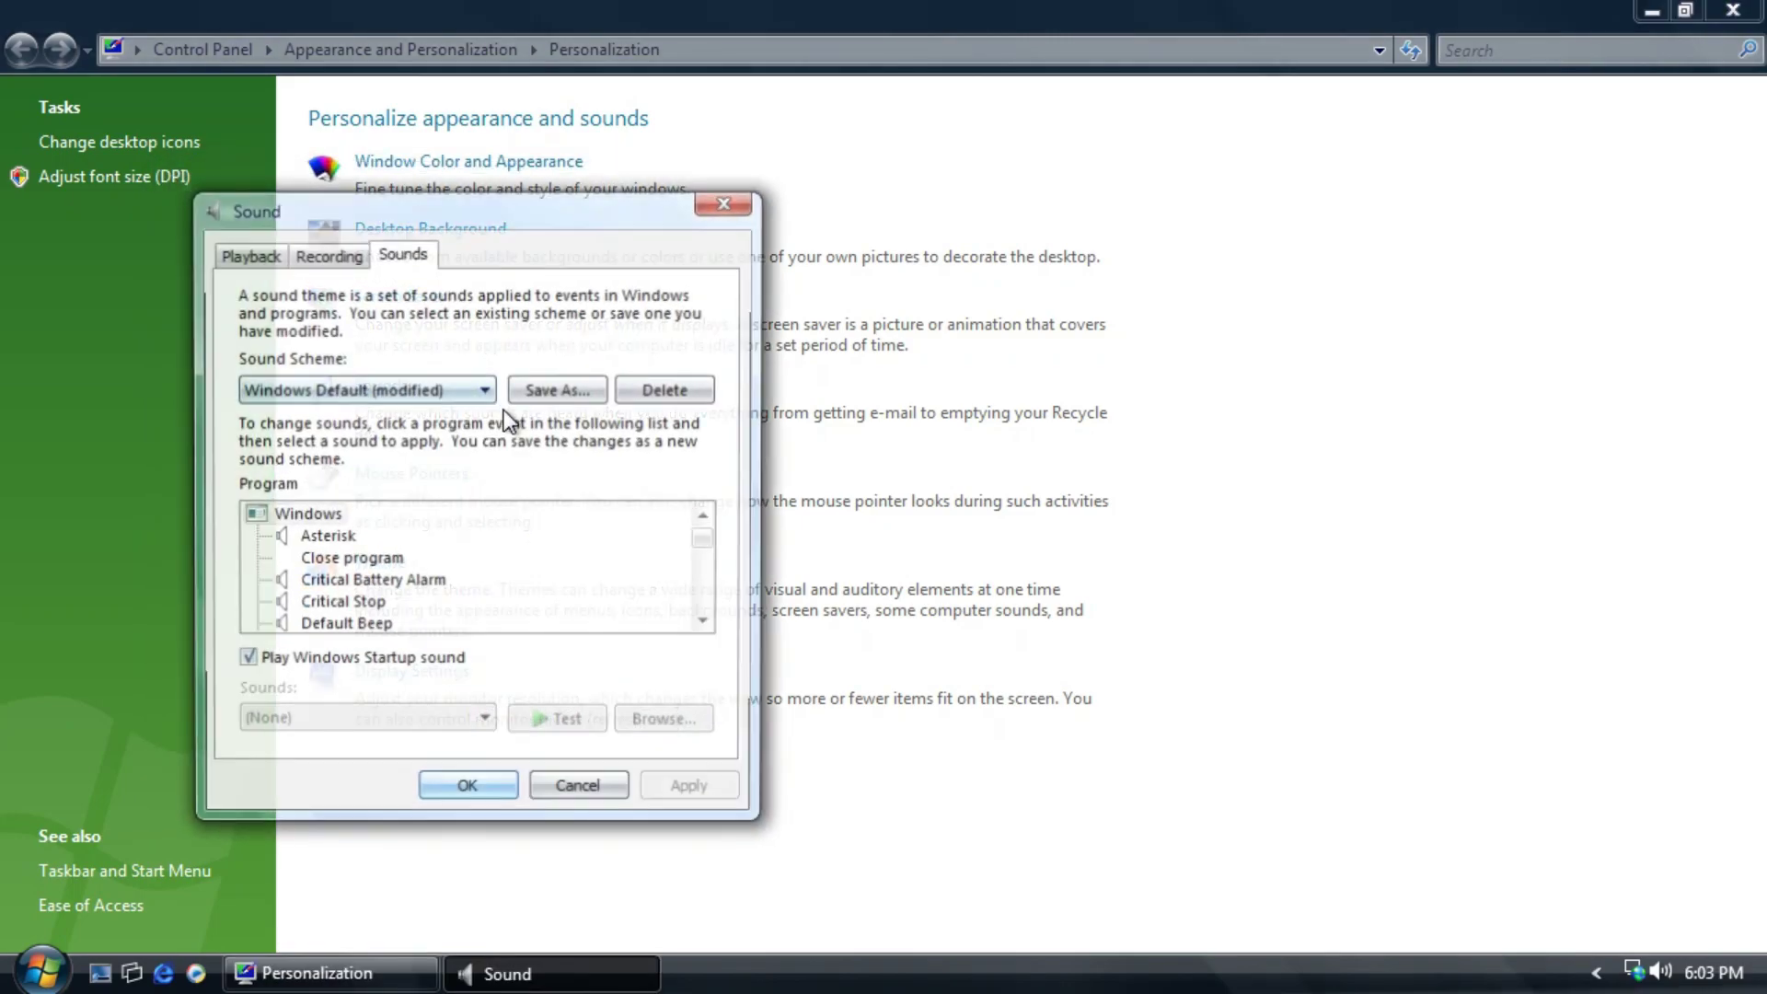
left_click_drag(705, 543, 705, 600)
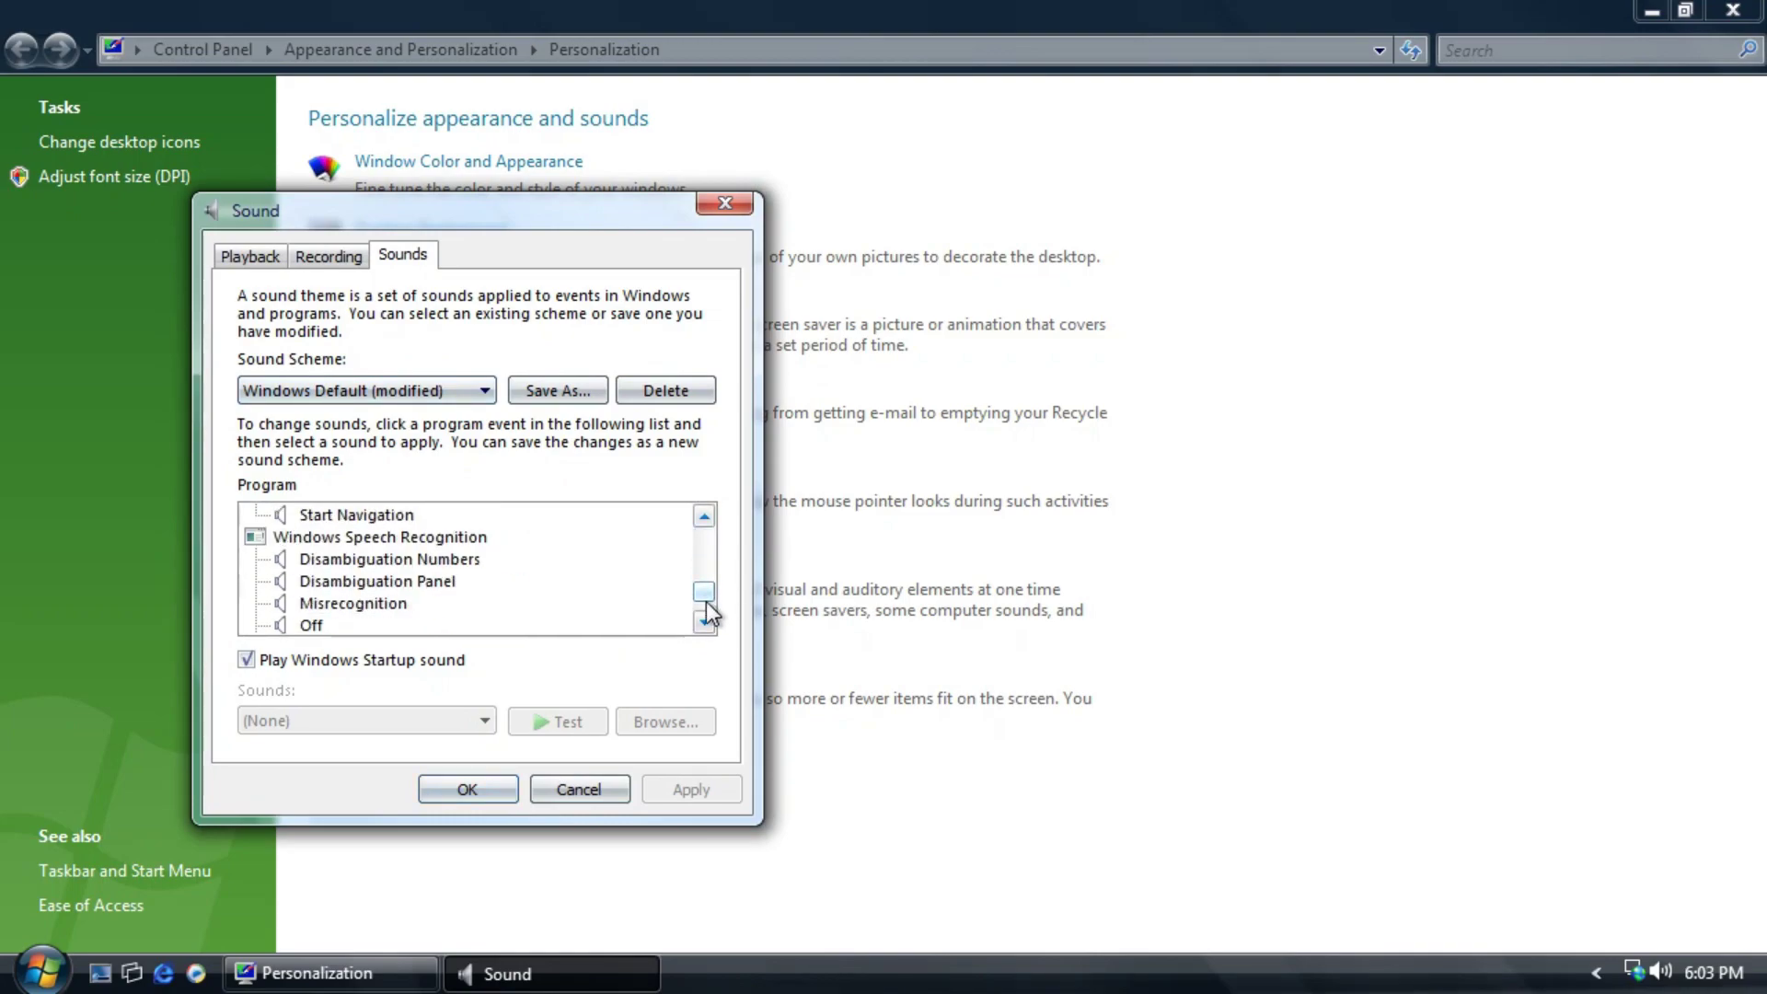
left_click(339, 516)
key("Up")
key("Up")
key("Up")
key("Up")
key("Up")
key("Up")
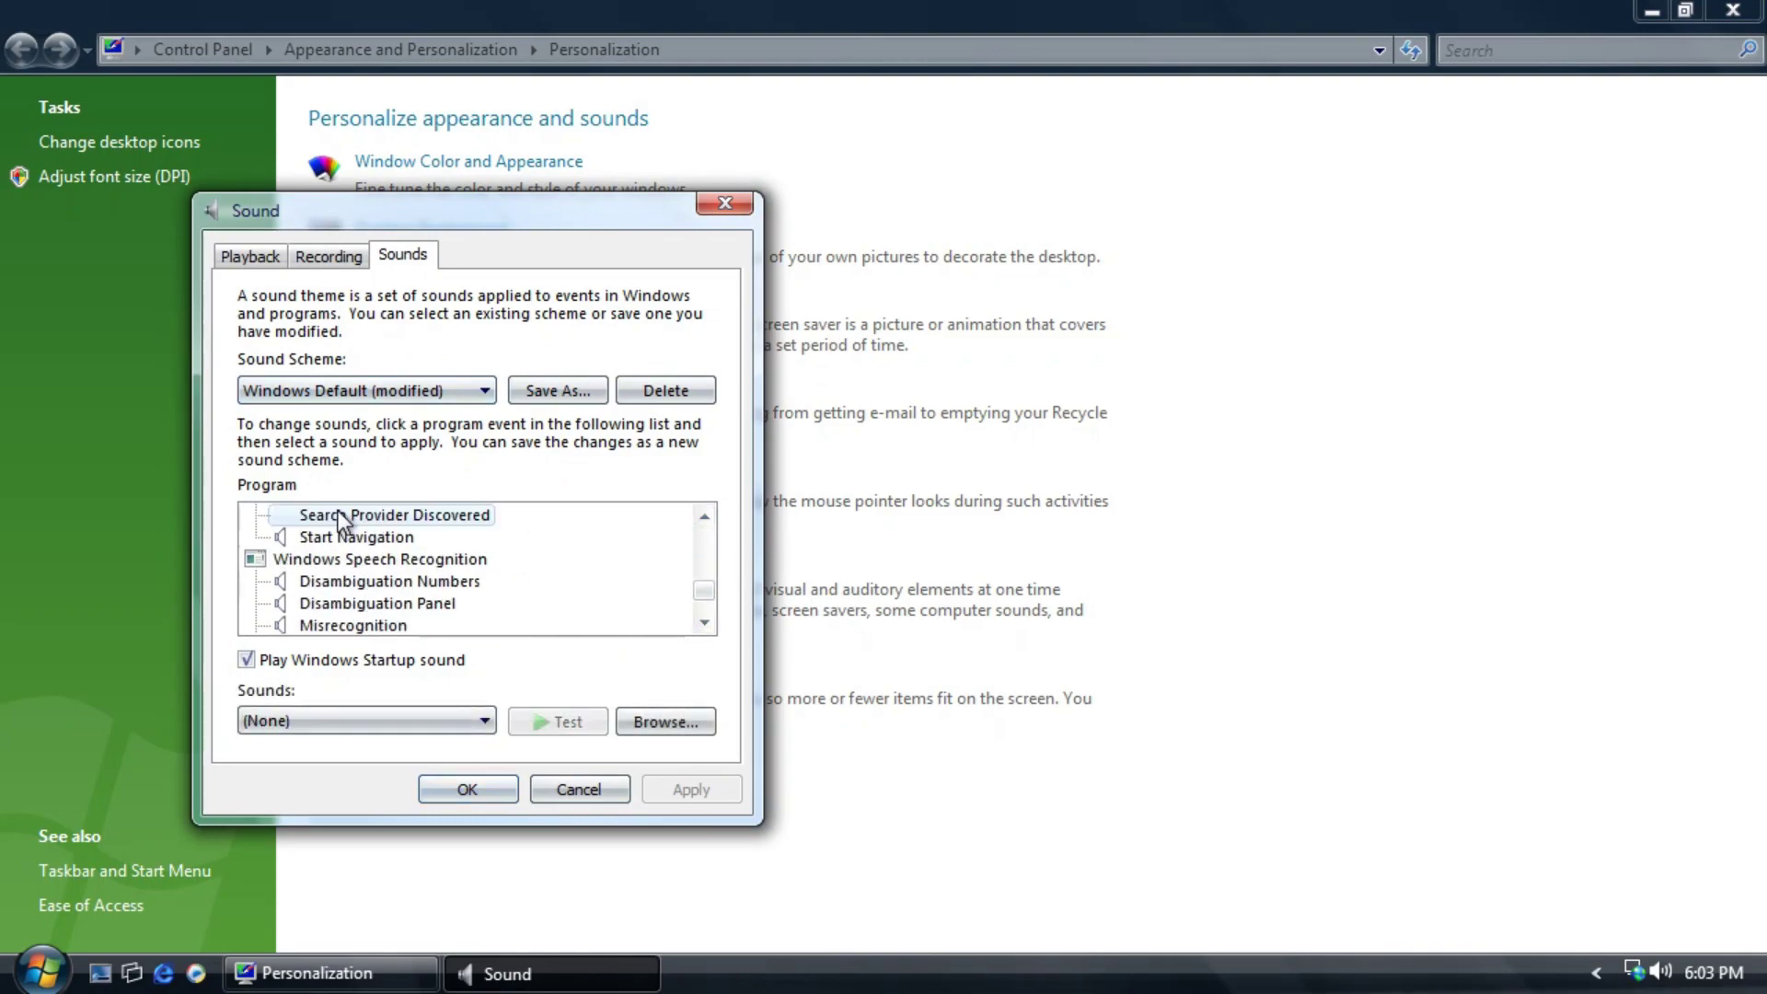
key("Up")
key("Up")
key("Up")
key("Up")
key("Up")
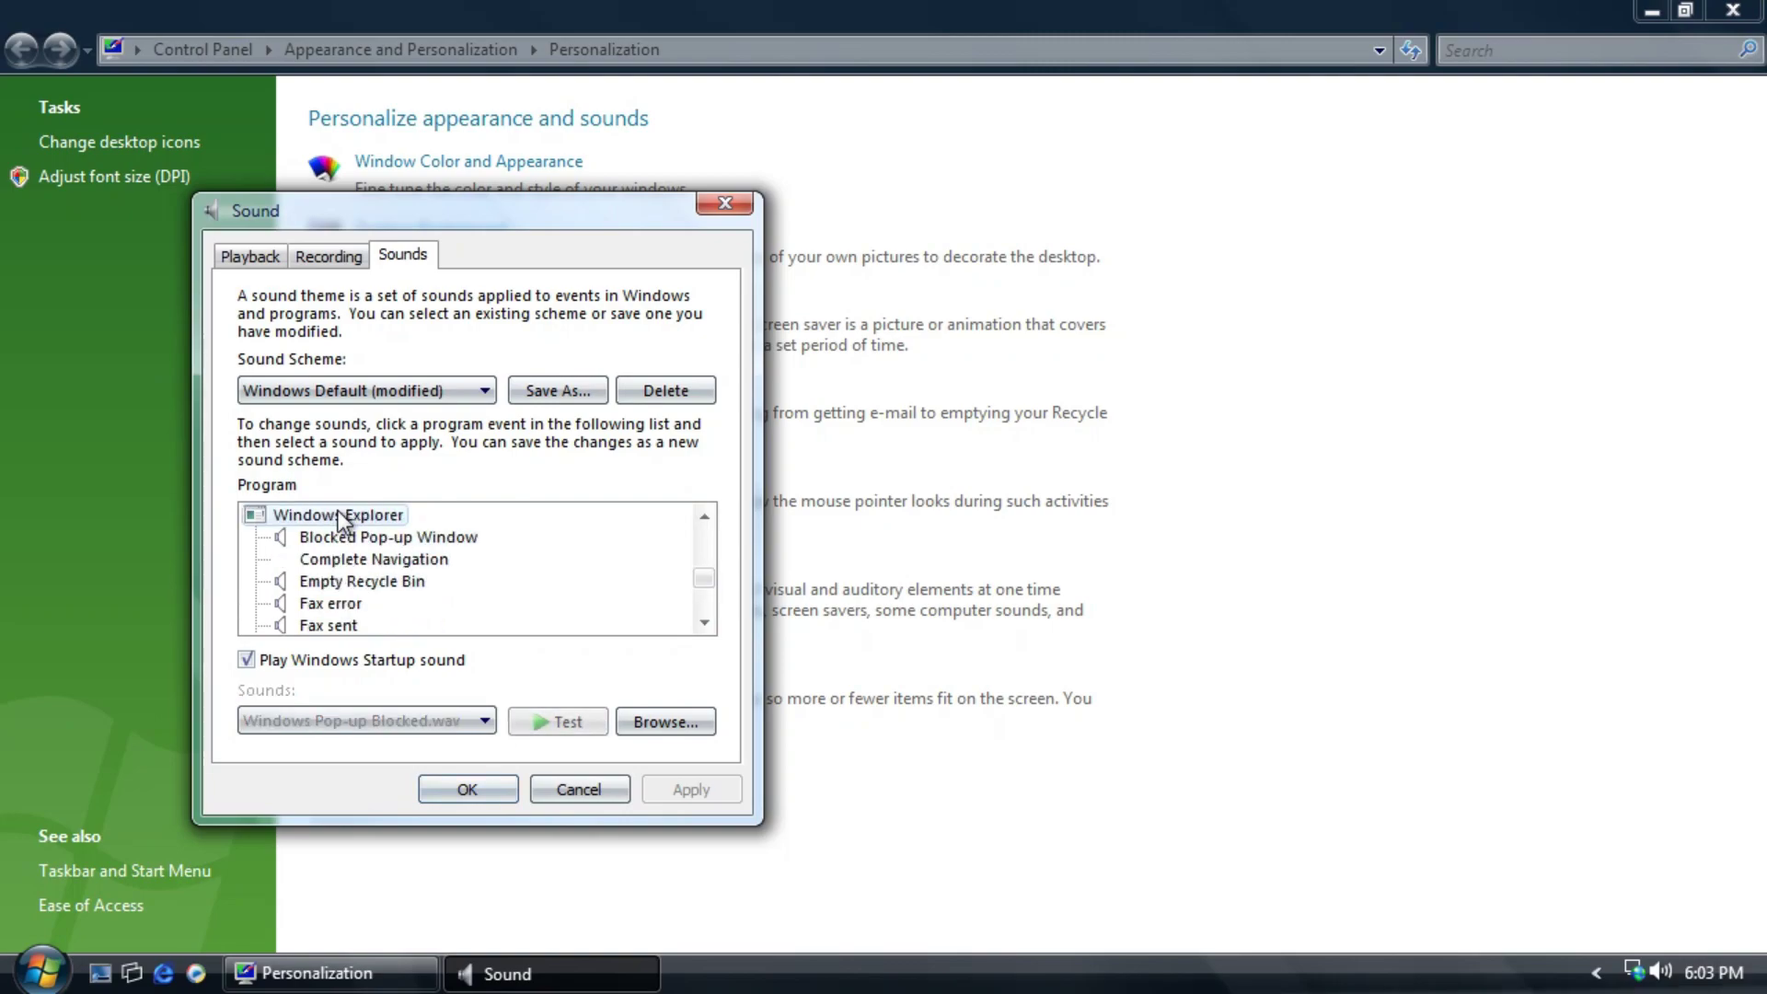
Check the sounds for System Notification, Windows Logoff, Windows Logon and User Account Control, and cancel the Sound dialog.
key("Up")
key("Up")
key("Up")
key("Up")
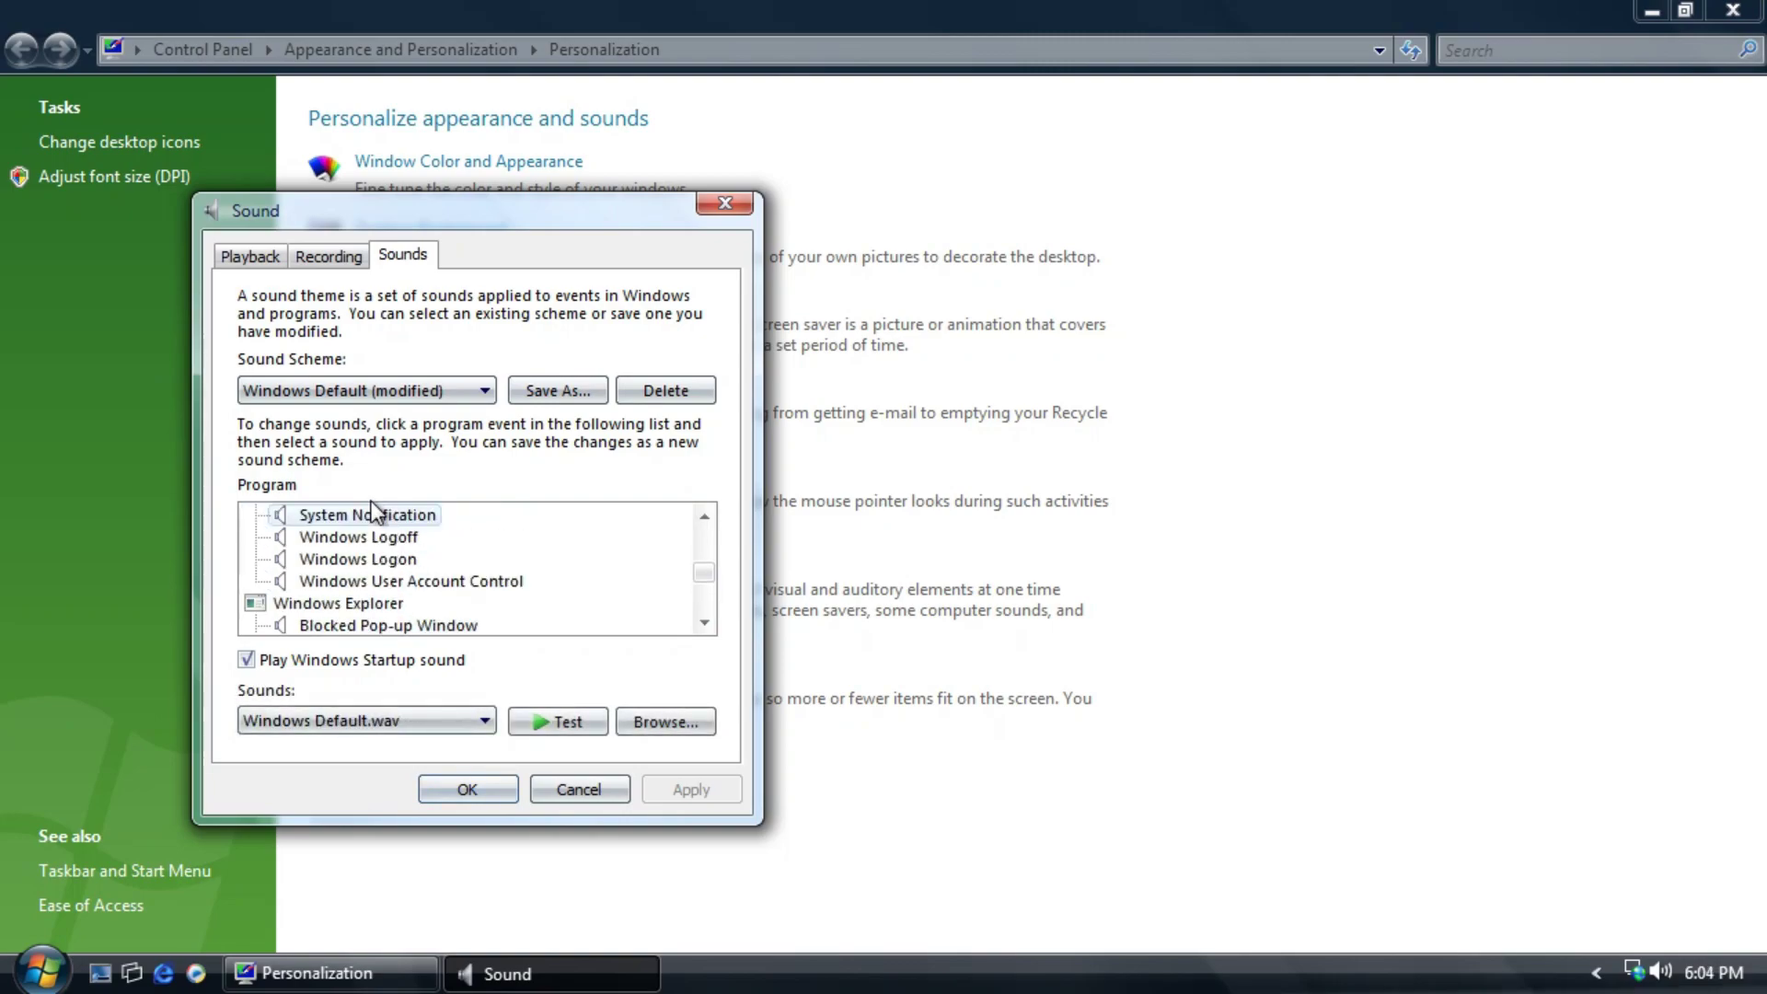
left_click(349, 538)
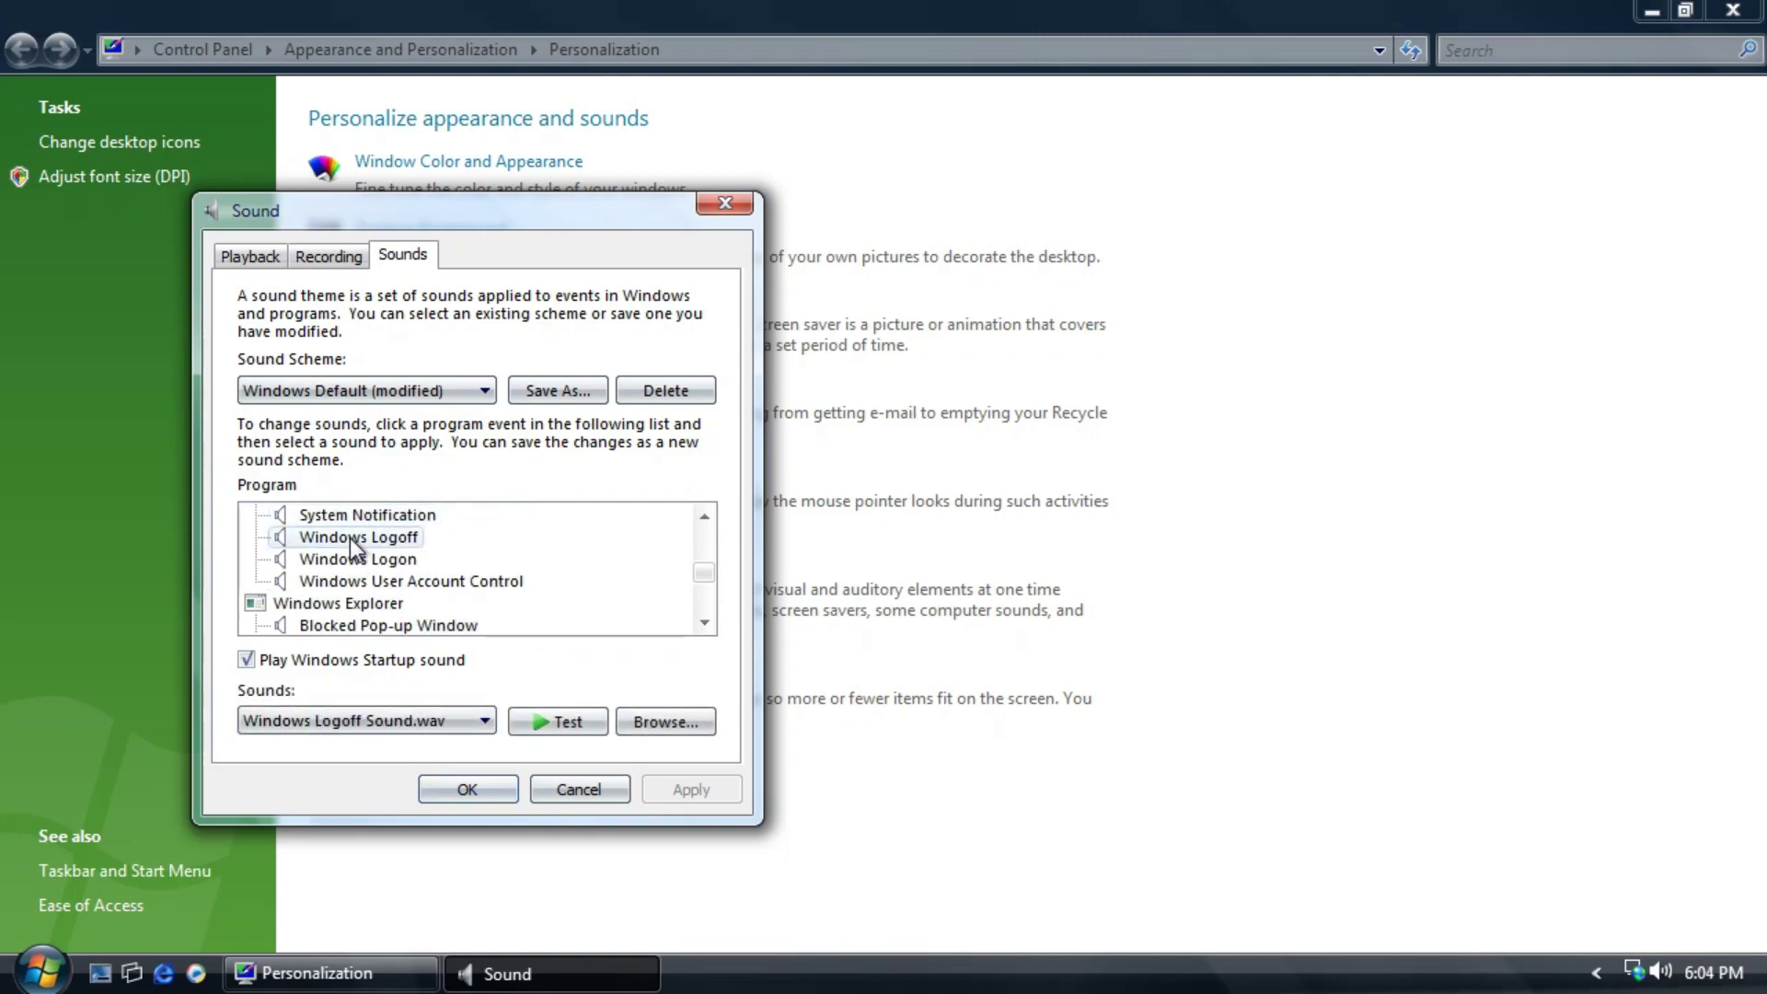
left_click(374, 559)
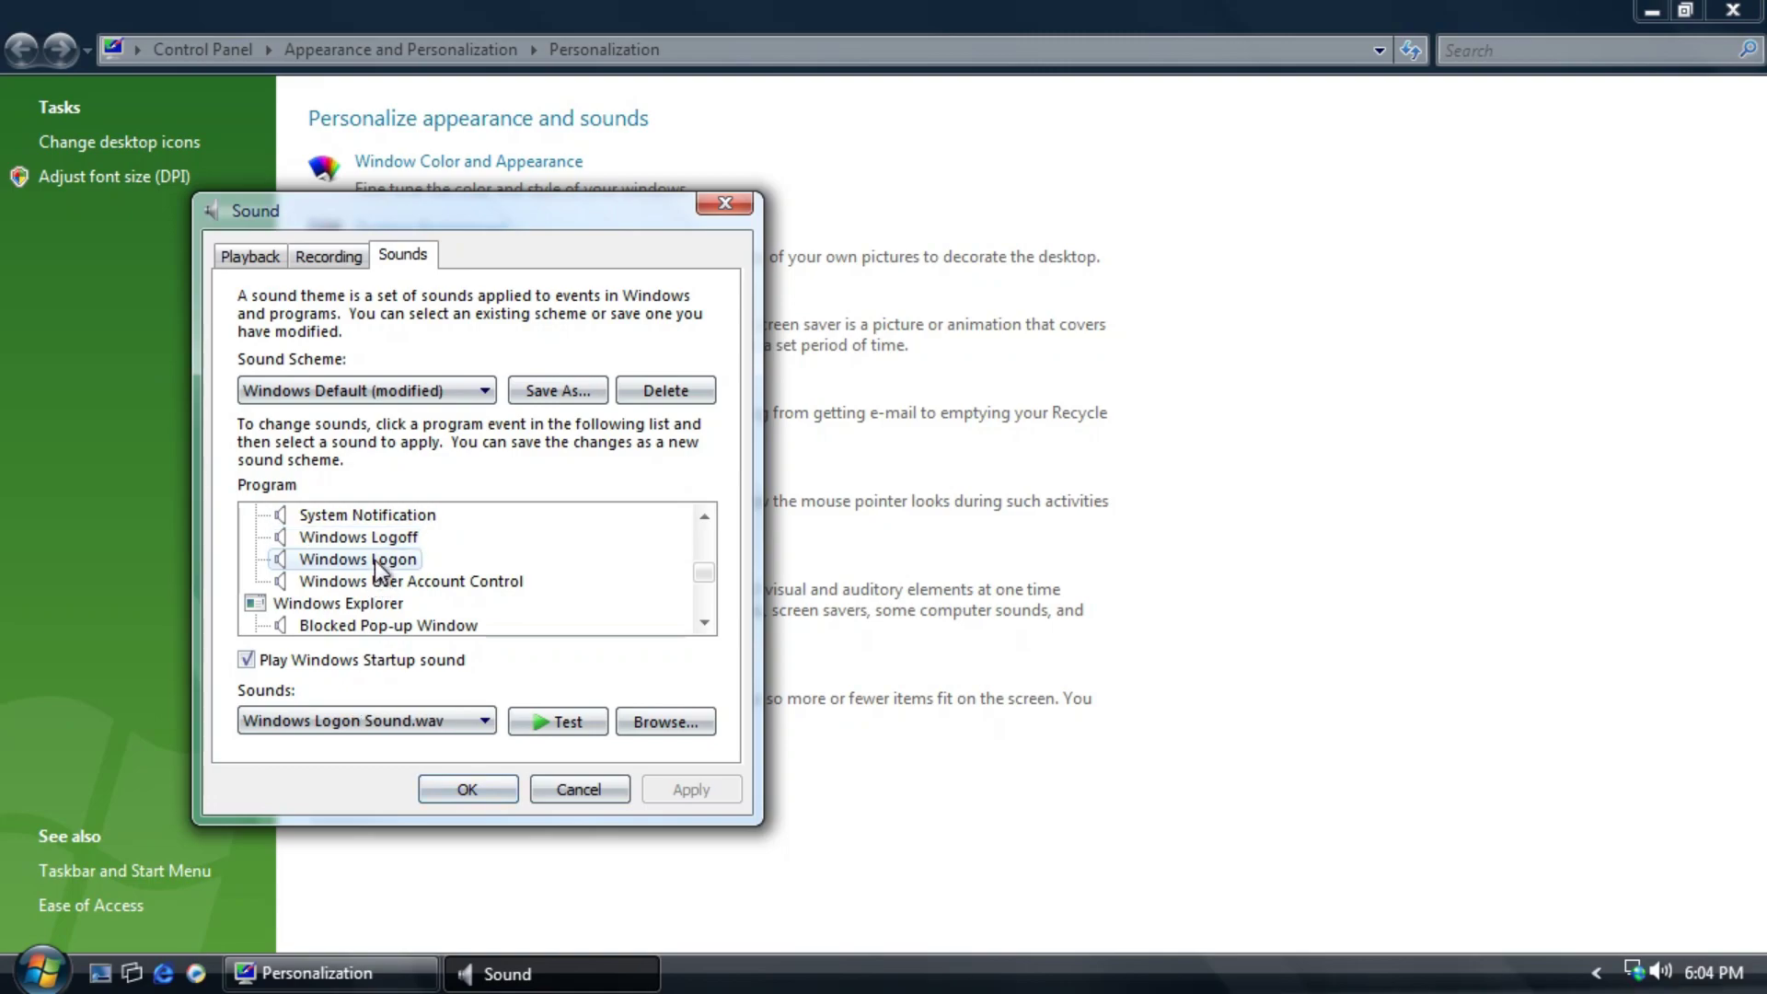
left_click(413, 578)
left_click(706, 519)
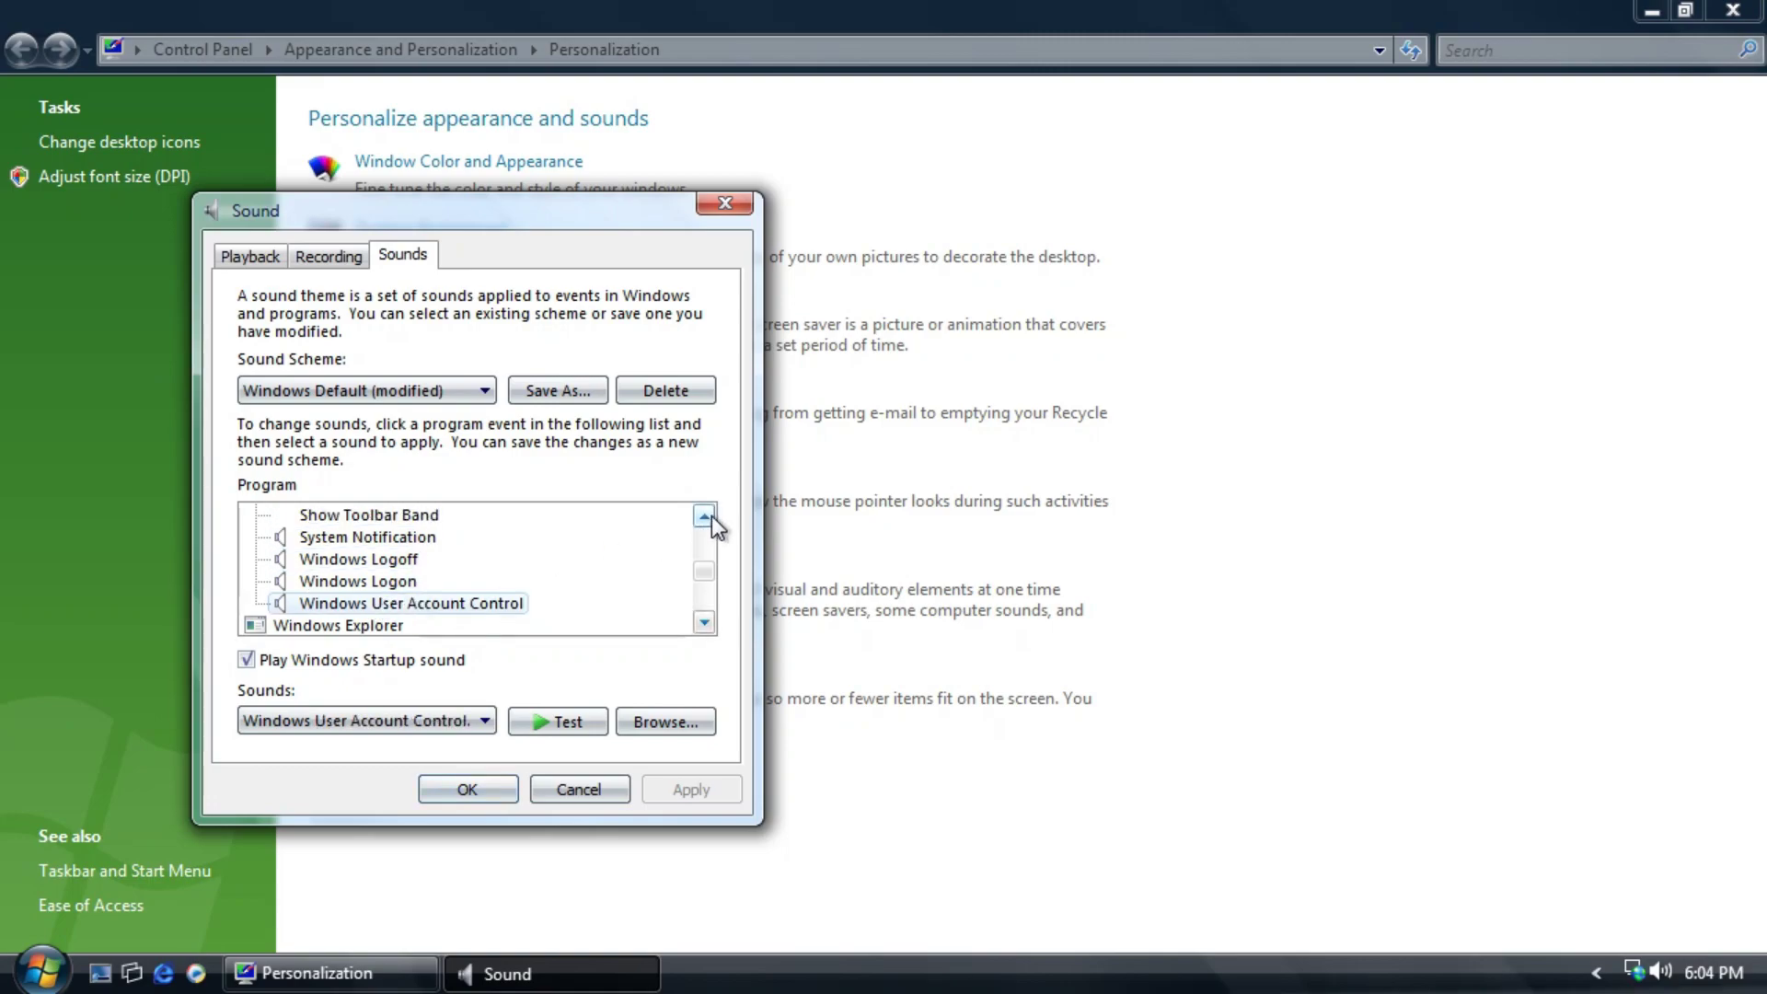
left_click_drag(706, 519, 706, 519)
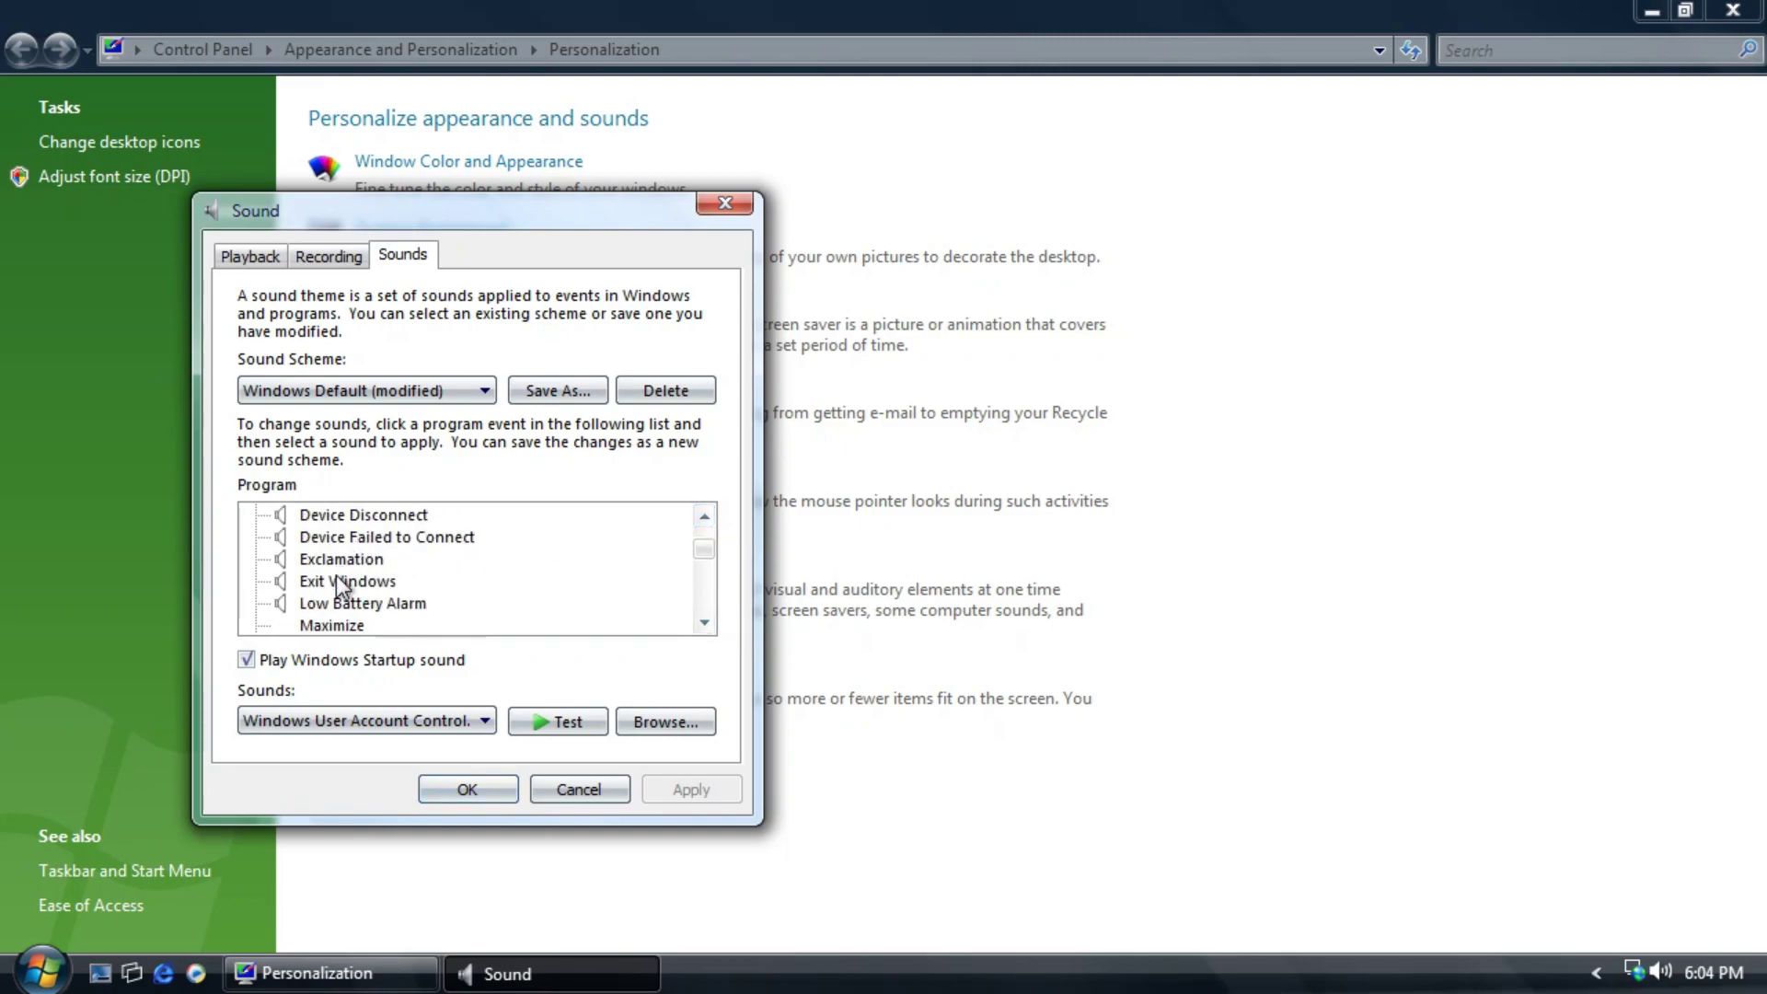
left_click(565, 797)
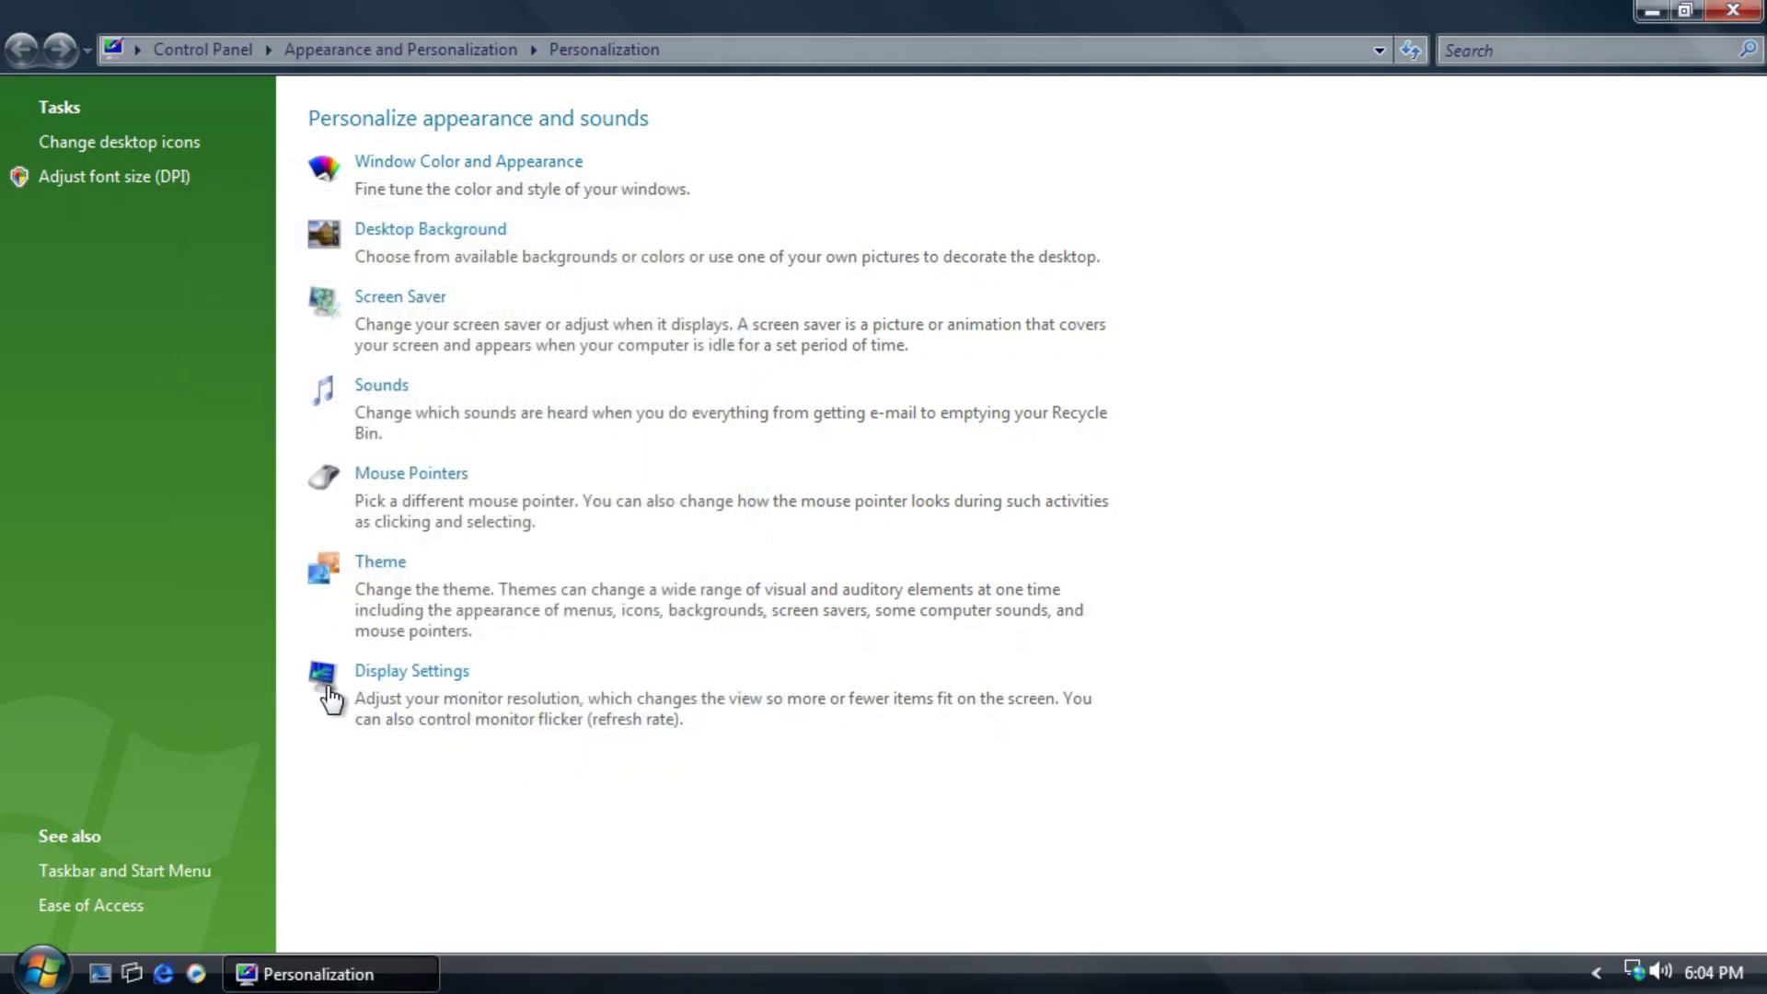
Open the Mouse Pointers settings and apply the Dinosaur (system scheme) pointer scheme.
left_click(326, 477)
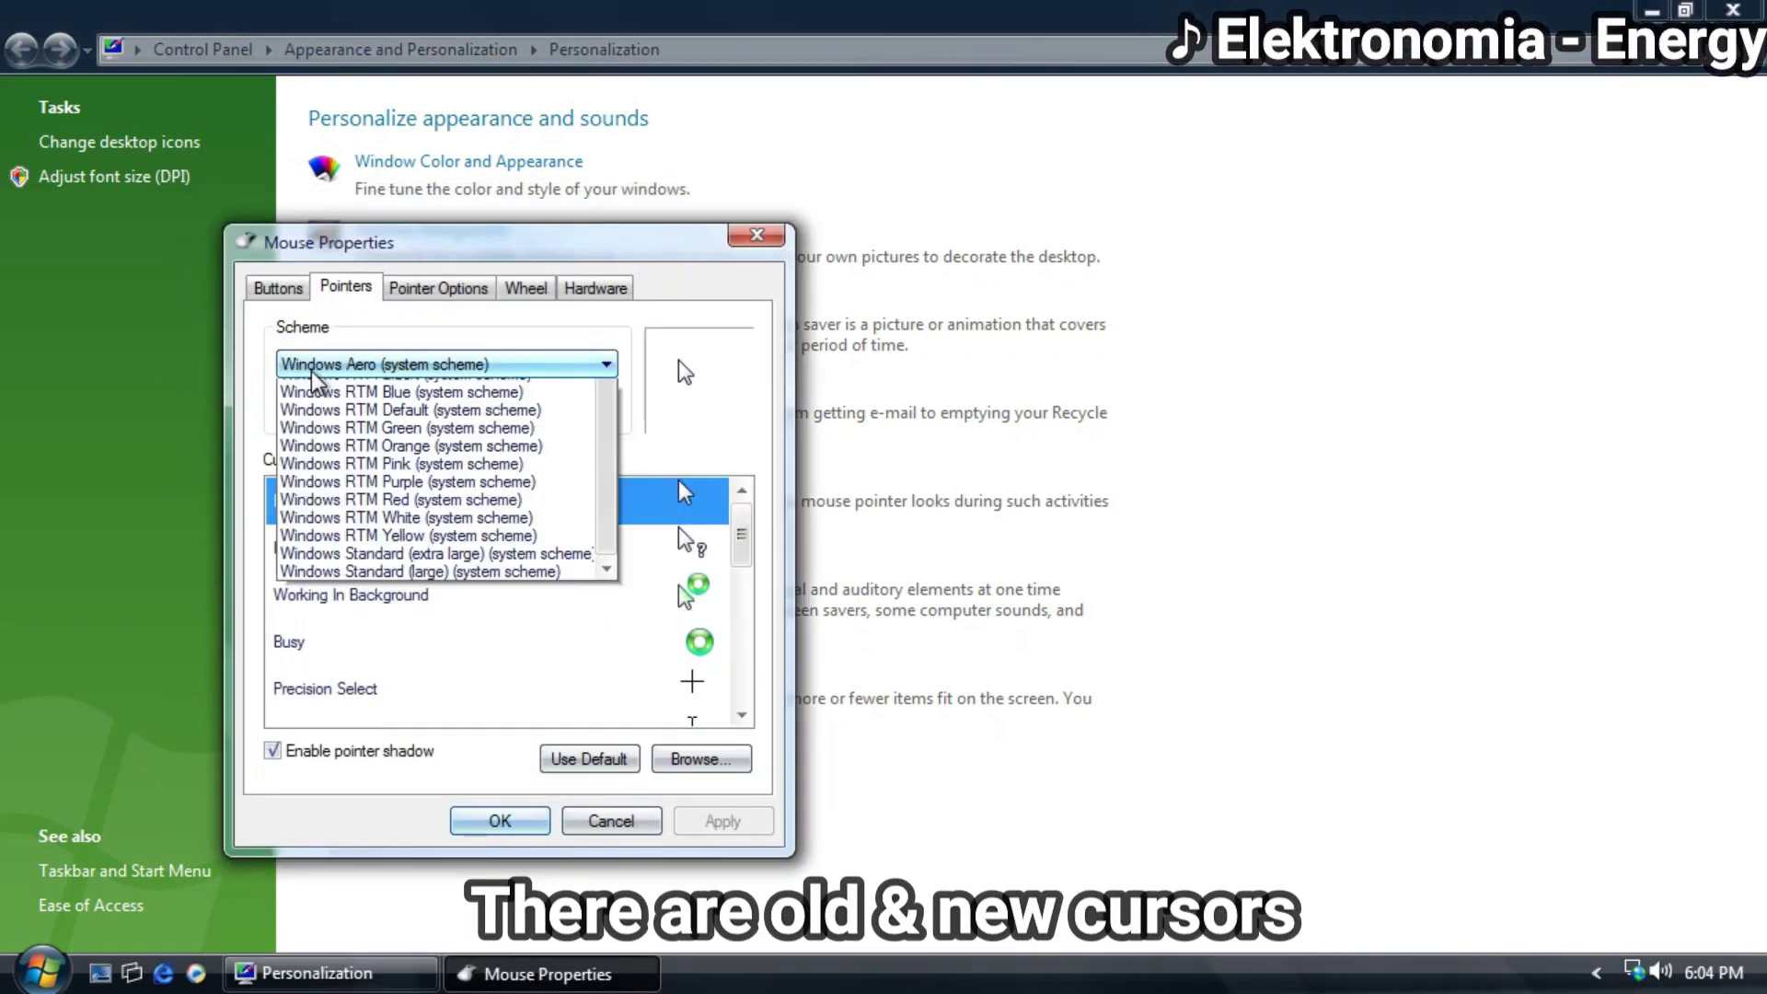
left_click(315, 370)
left_click(373, 400)
left_click(727, 823)
scroll(631, 619, "down", 2)
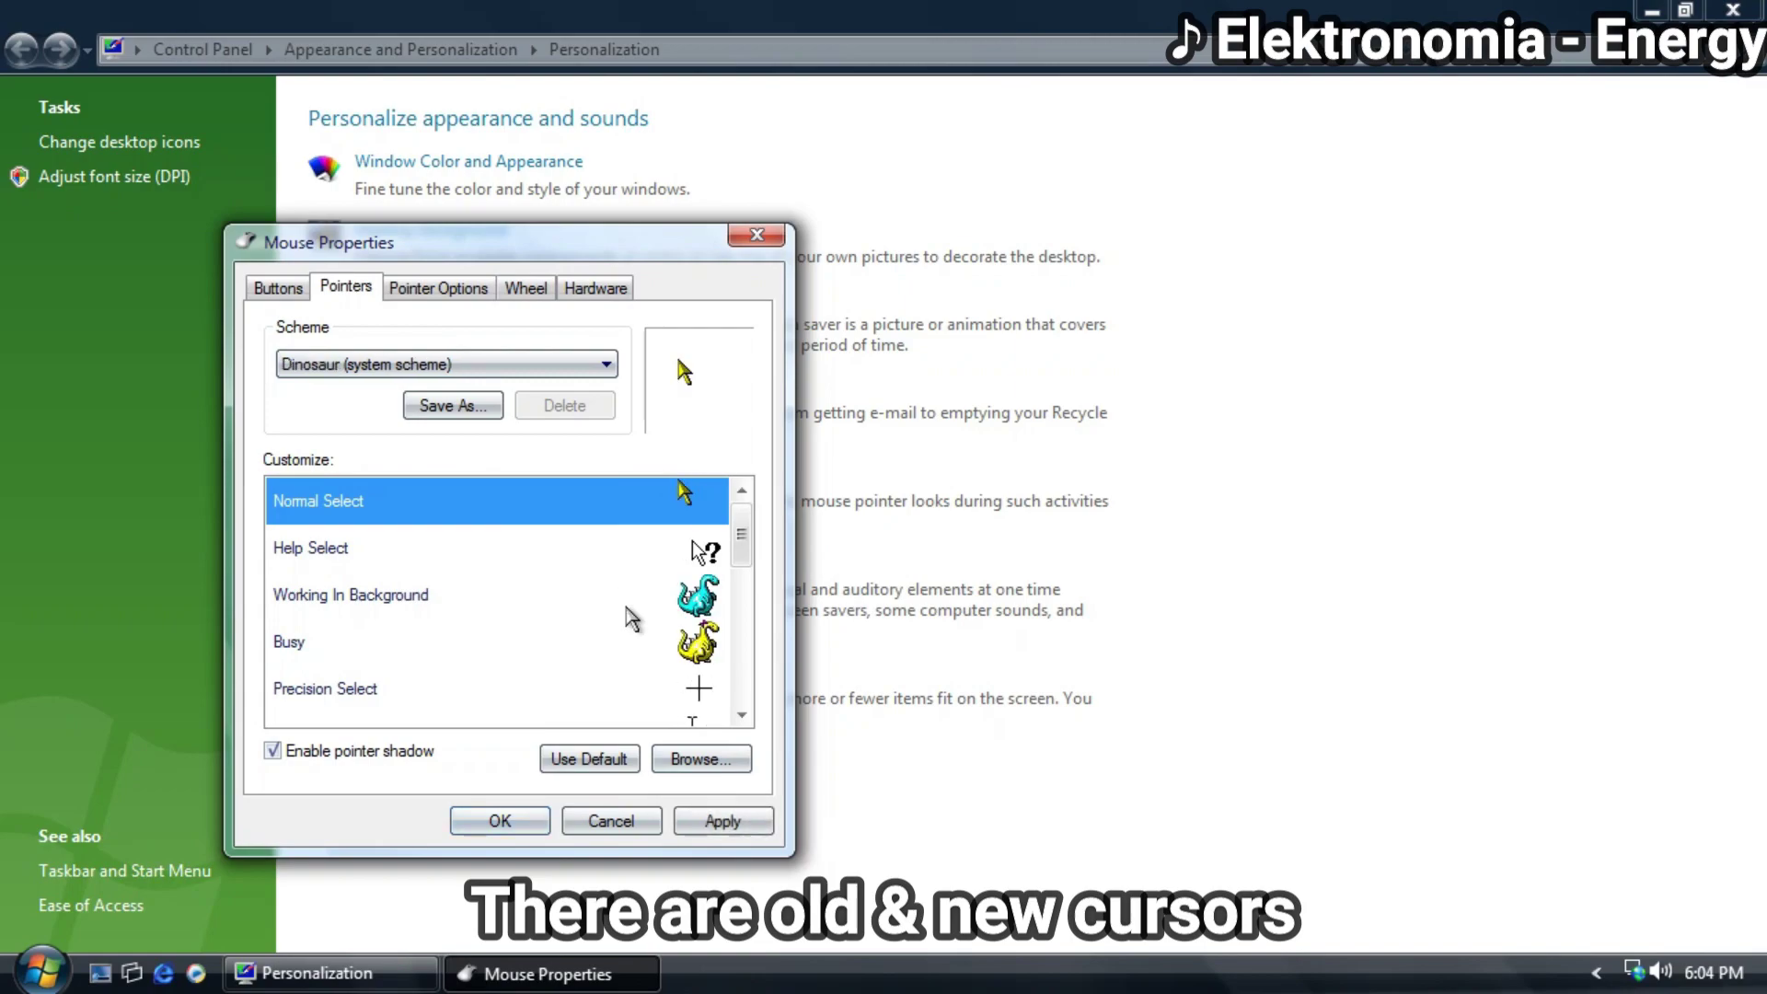
scroll(631, 618, "up", 1)
left_click(722, 821)
Preview individual pointers of the Dinosaur scheme, including Working In Background, Busy and Help Select.
left_click(688, 596)
left_click(633, 644)
key("Up")
key("Up")
key("Up")
key("Down")
Go down the pointer schemes after Dinosaur, trying Variations, Windows Aero (large) and Windows Black (extra large).
left_click(406, 364)
left_click(368, 480)
scroll(686, 793, "down", 3)
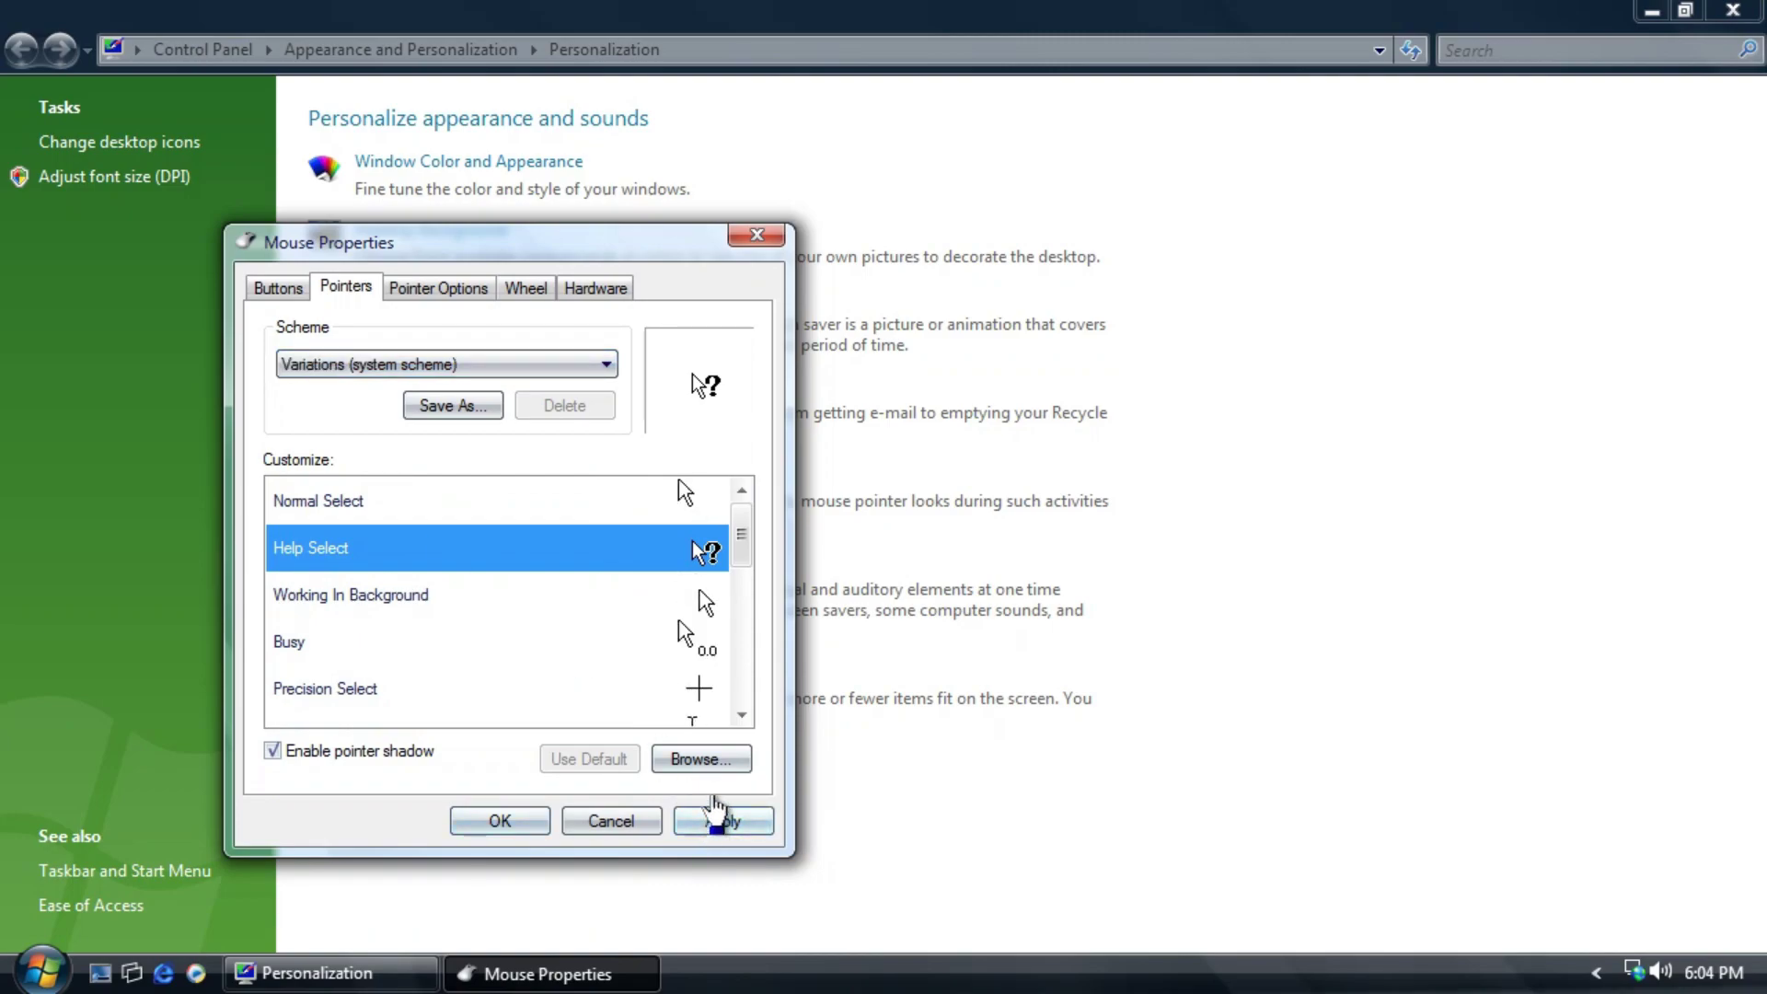
scroll(707, 828, "down", 2)
scroll(695, 805, "down", 2)
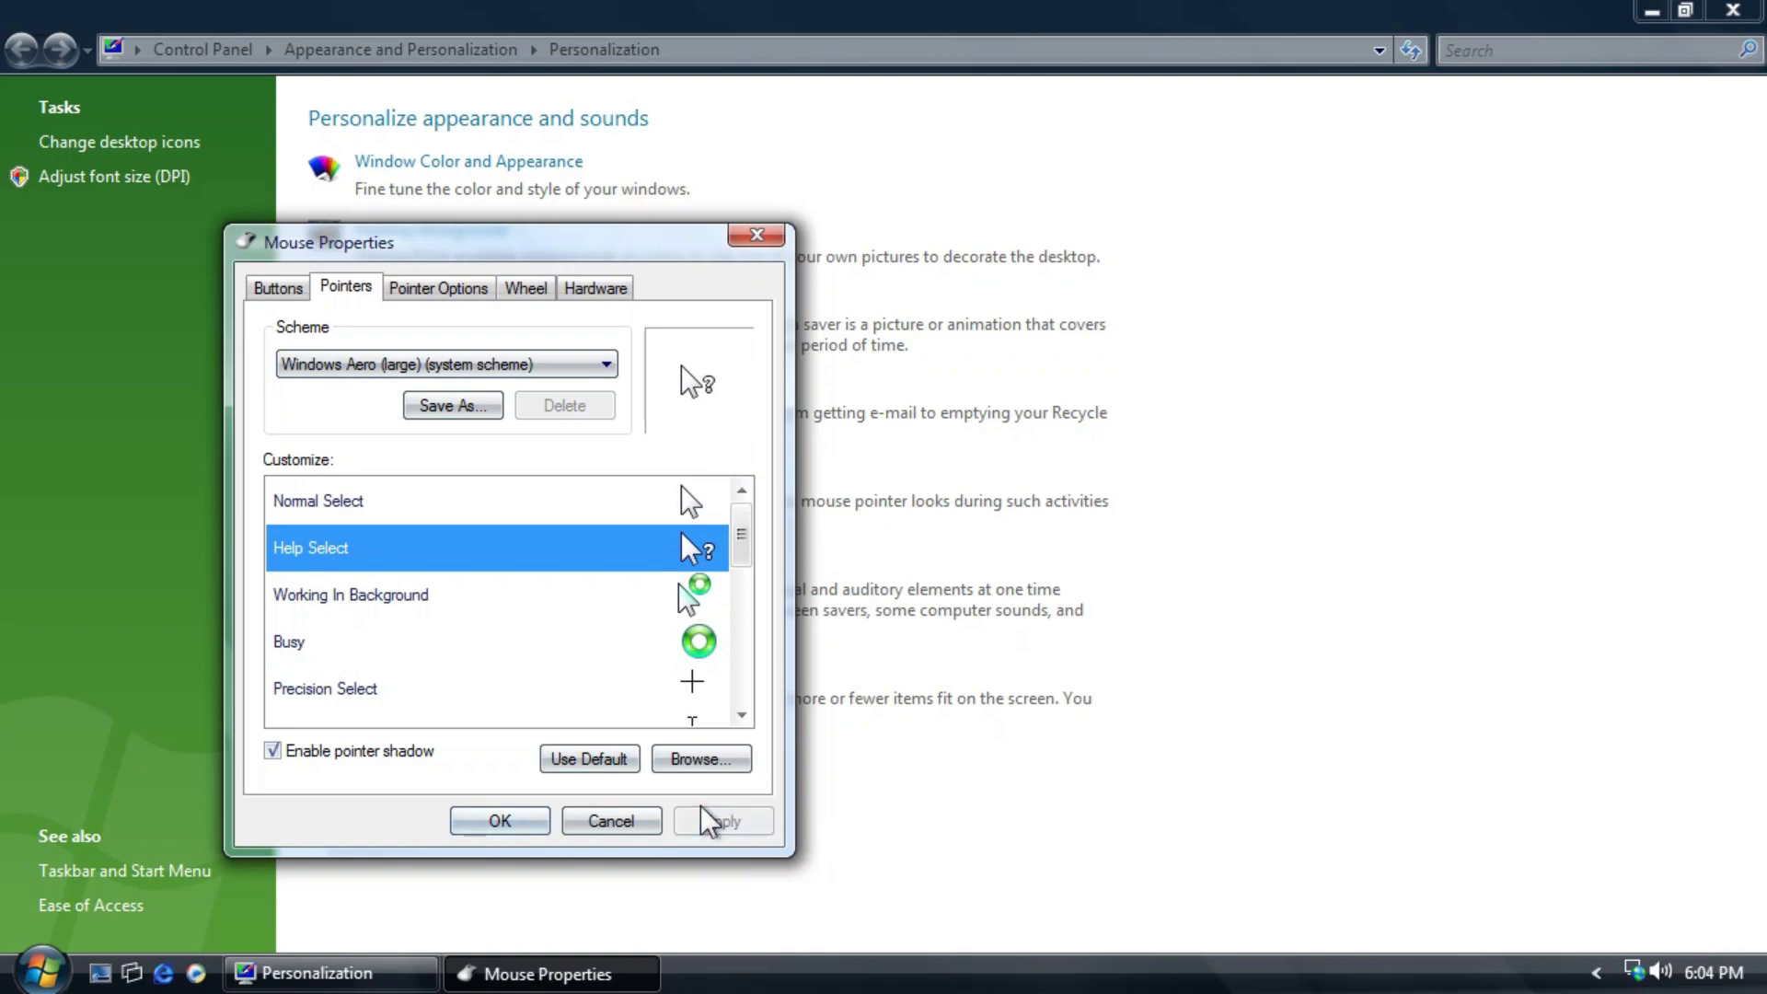
scroll(701, 817, "down", 5)
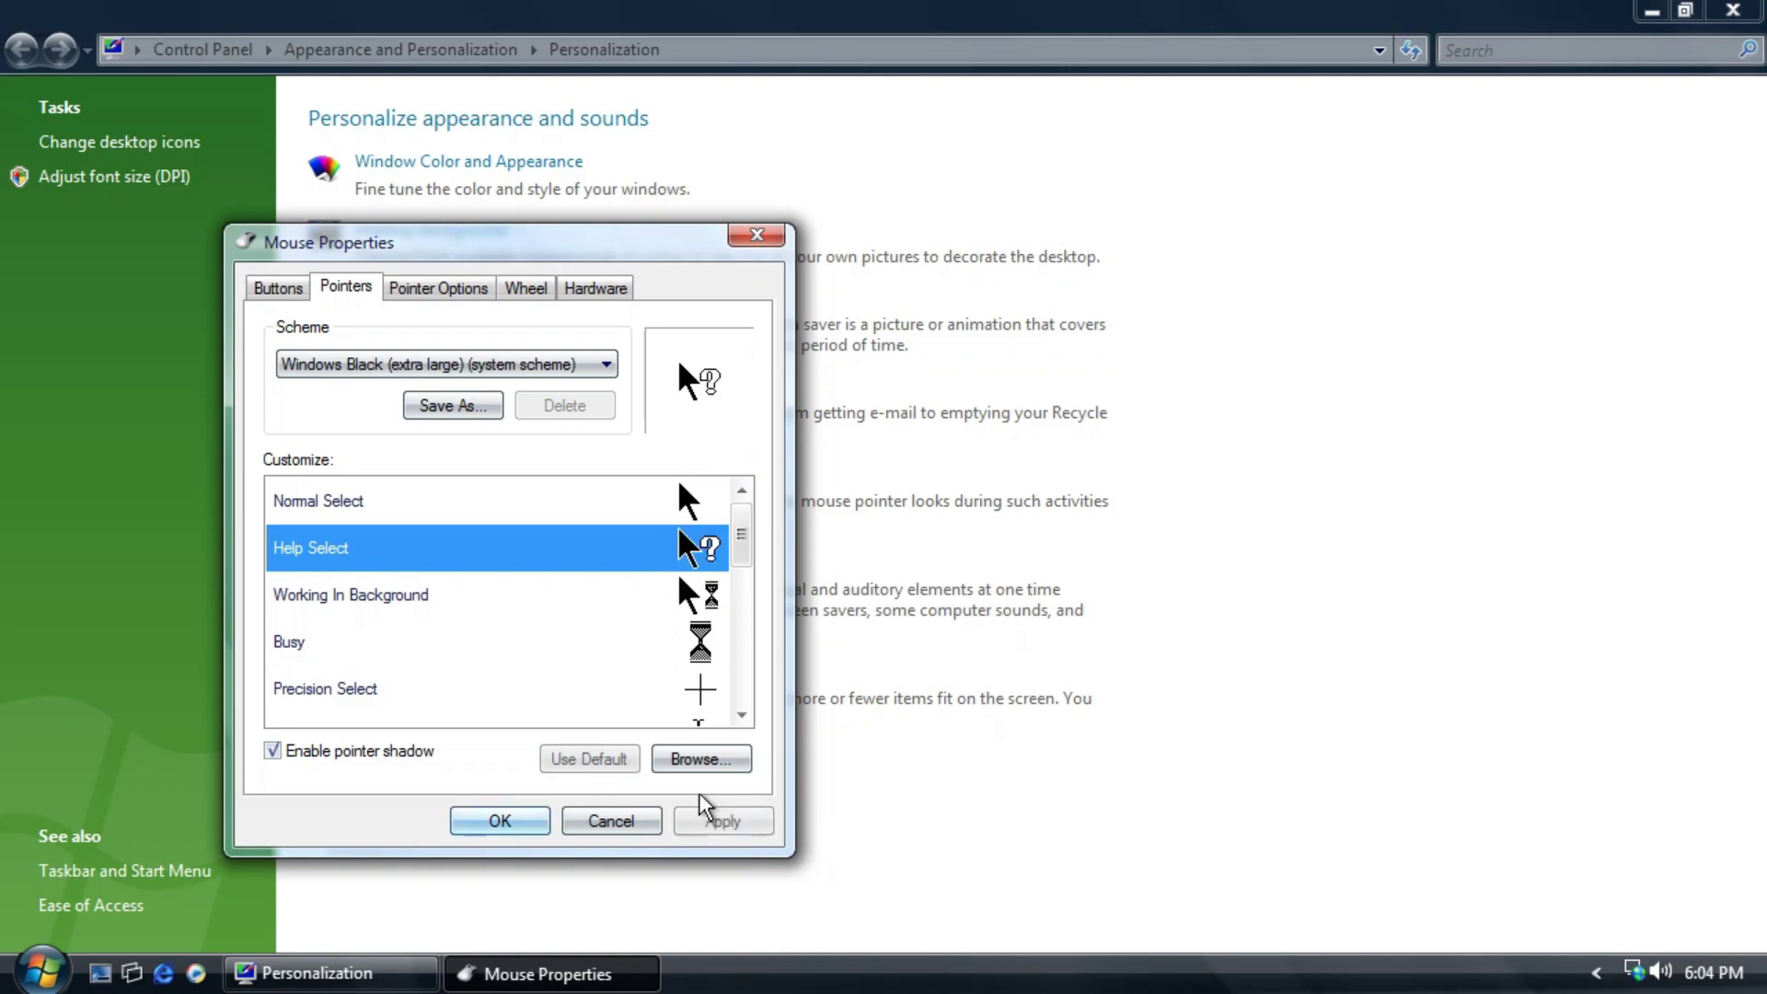
Continue through the remaining pointer schemes, trying Windows RTM Default, Windows RTM Pink and Windows Standard (large).
scroll(704, 806, "down", 3)
scroll(704, 807, "up", 1)
scroll(704, 807, "down", 1)
left_click(722, 820)
scroll(708, 815, "down", 1)
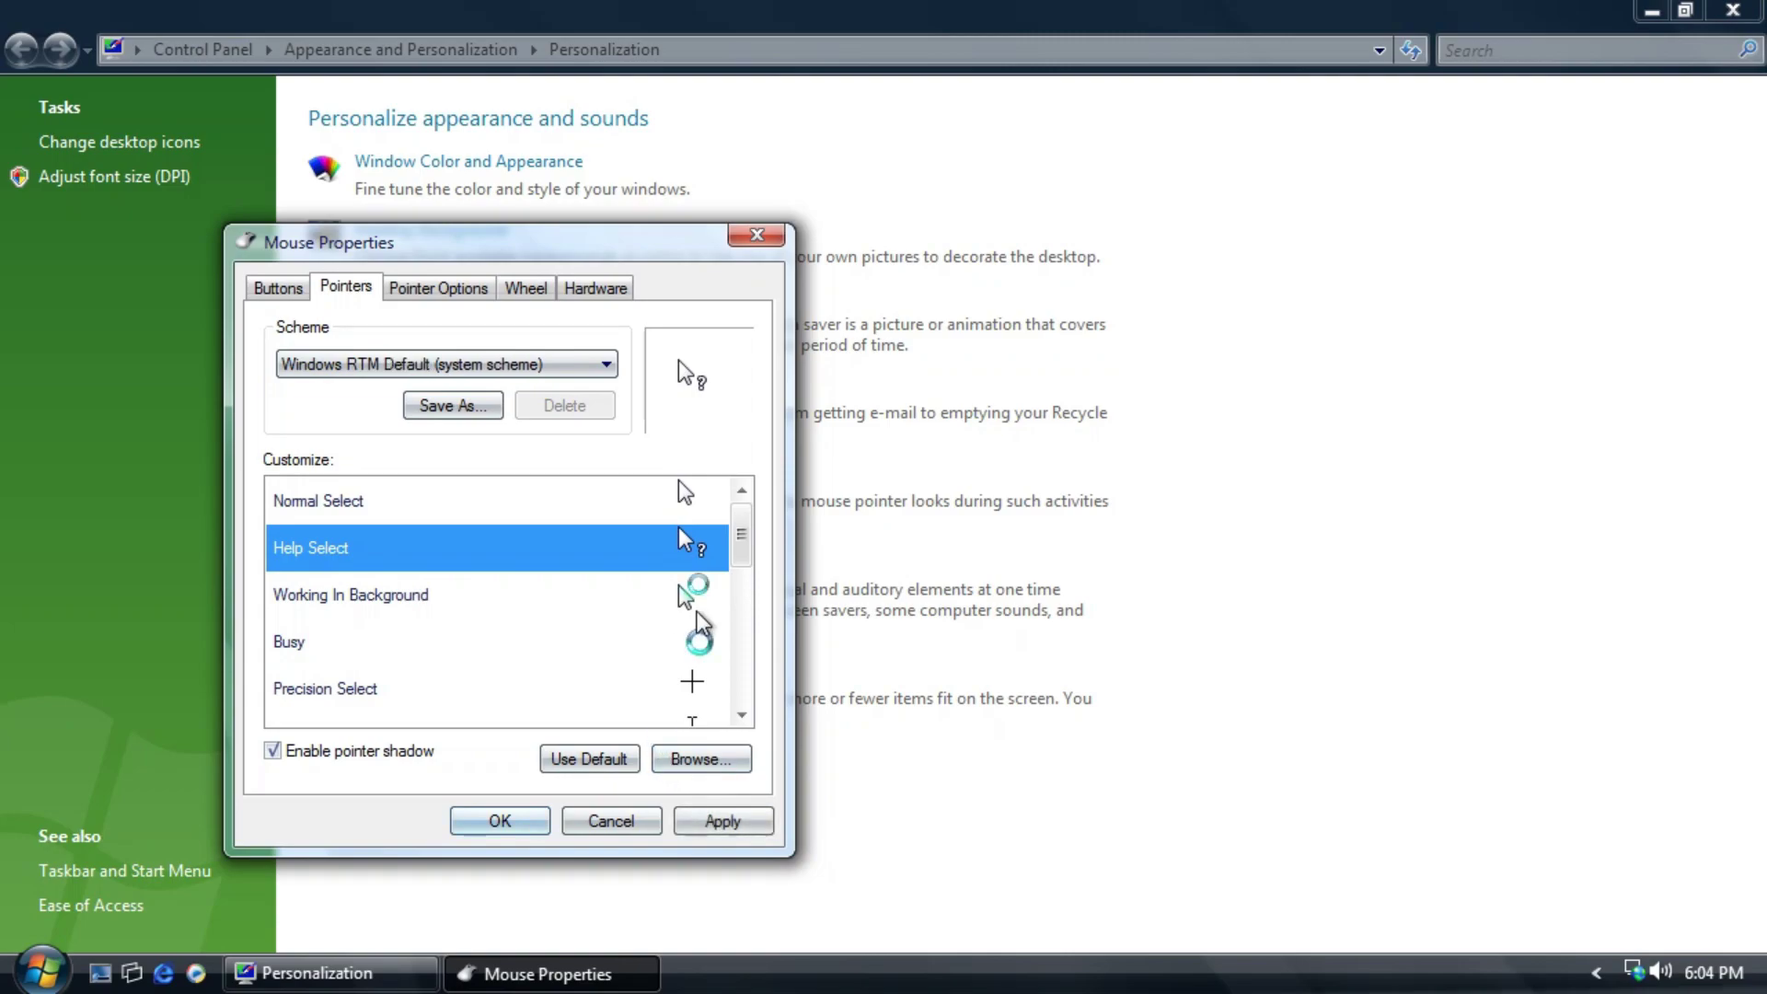
left_click(707, 809)
scroll(713, 695, "down", 3)
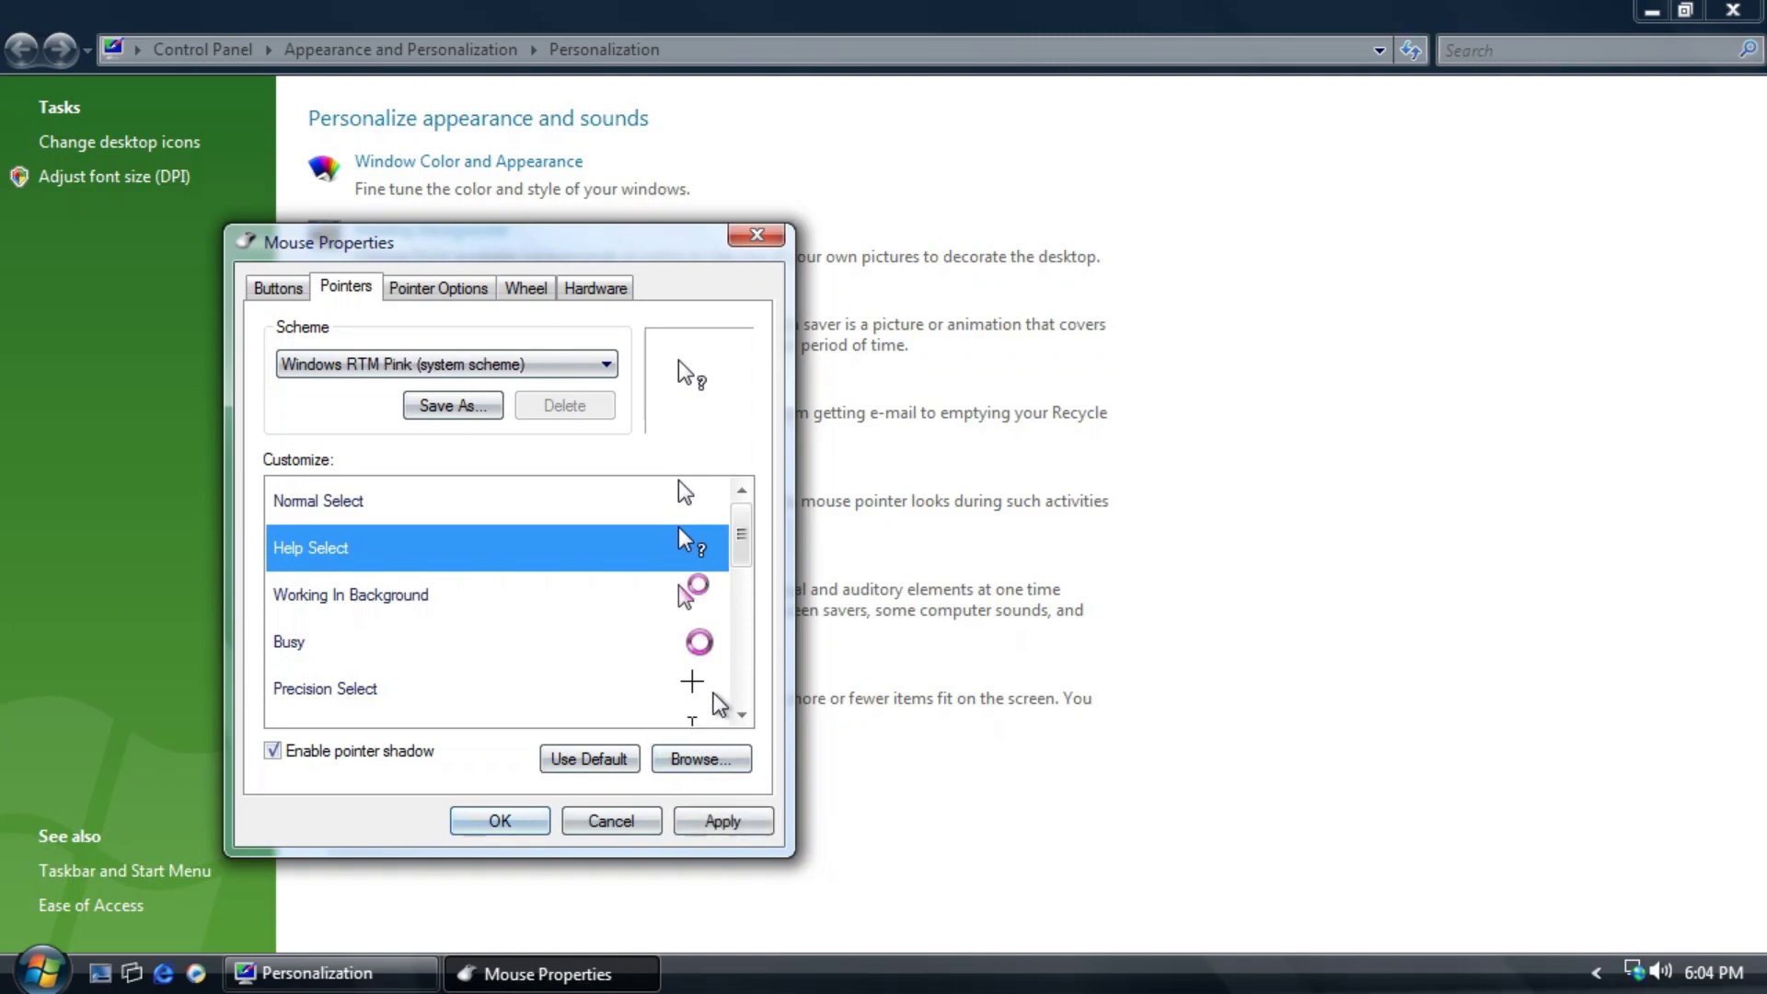
left_click(719, 705)
Set the pointer scheme to Windows Aero (system scheme) and confirm the mouse properties.
left_click(534, 364)
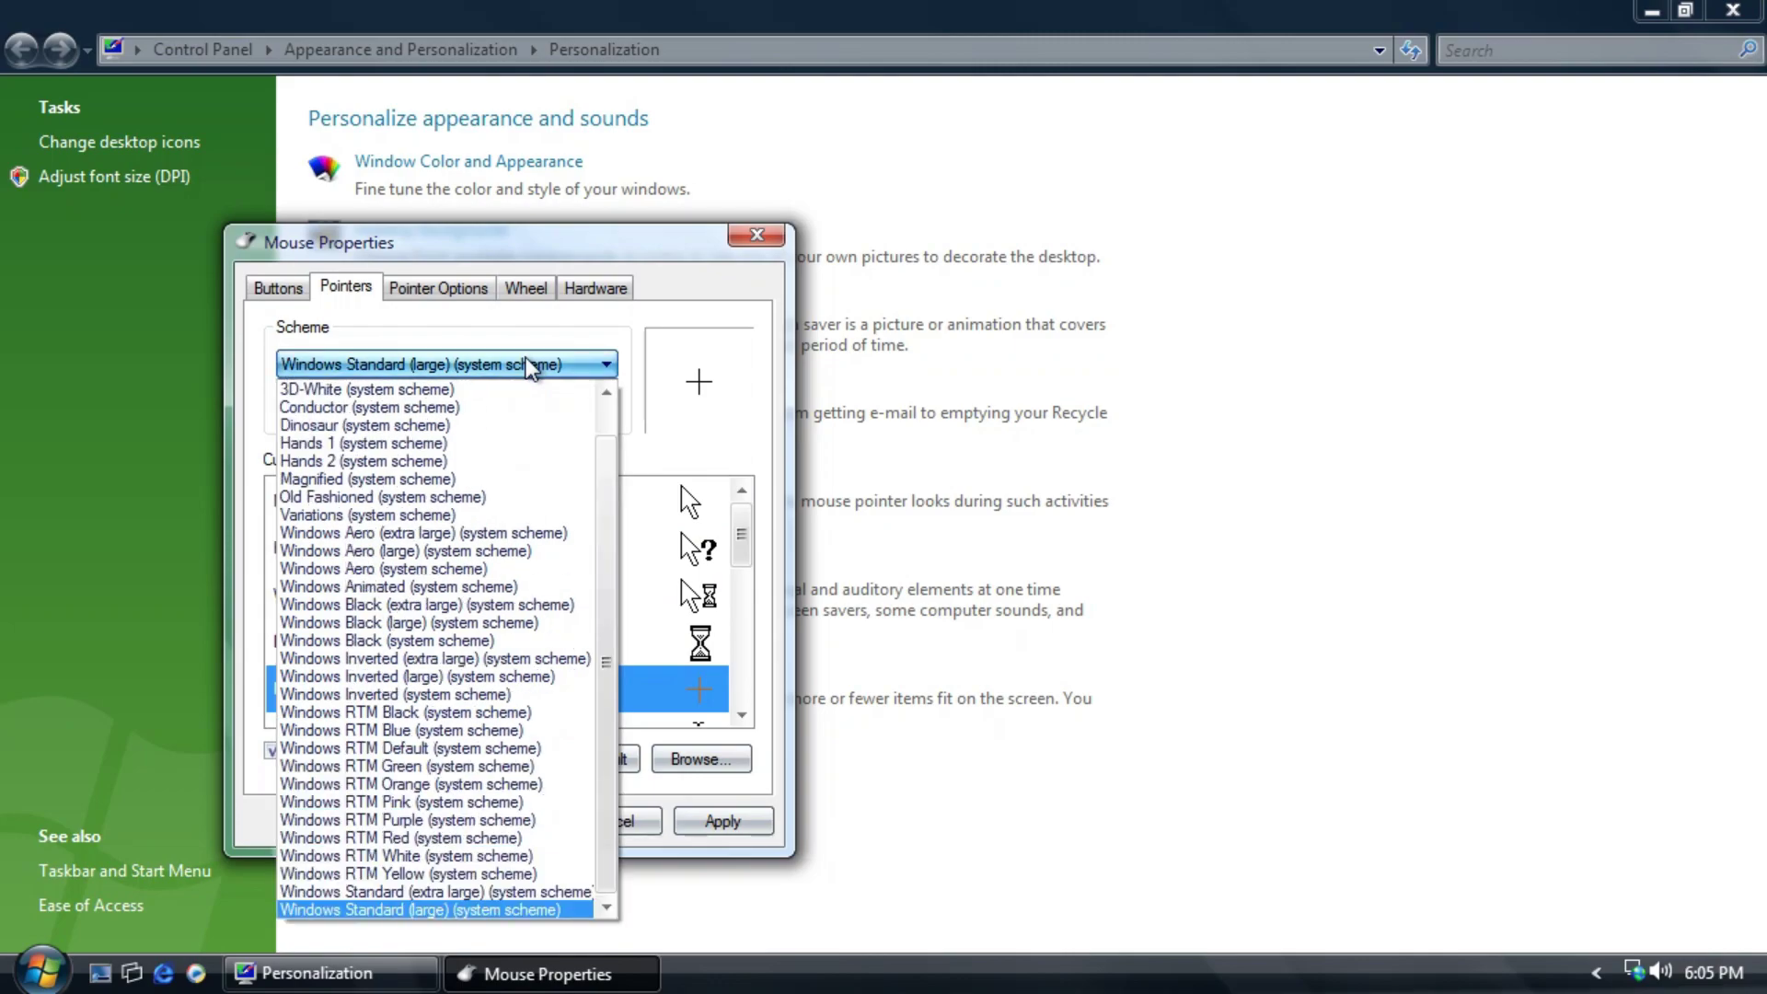
left_click(457, 568)
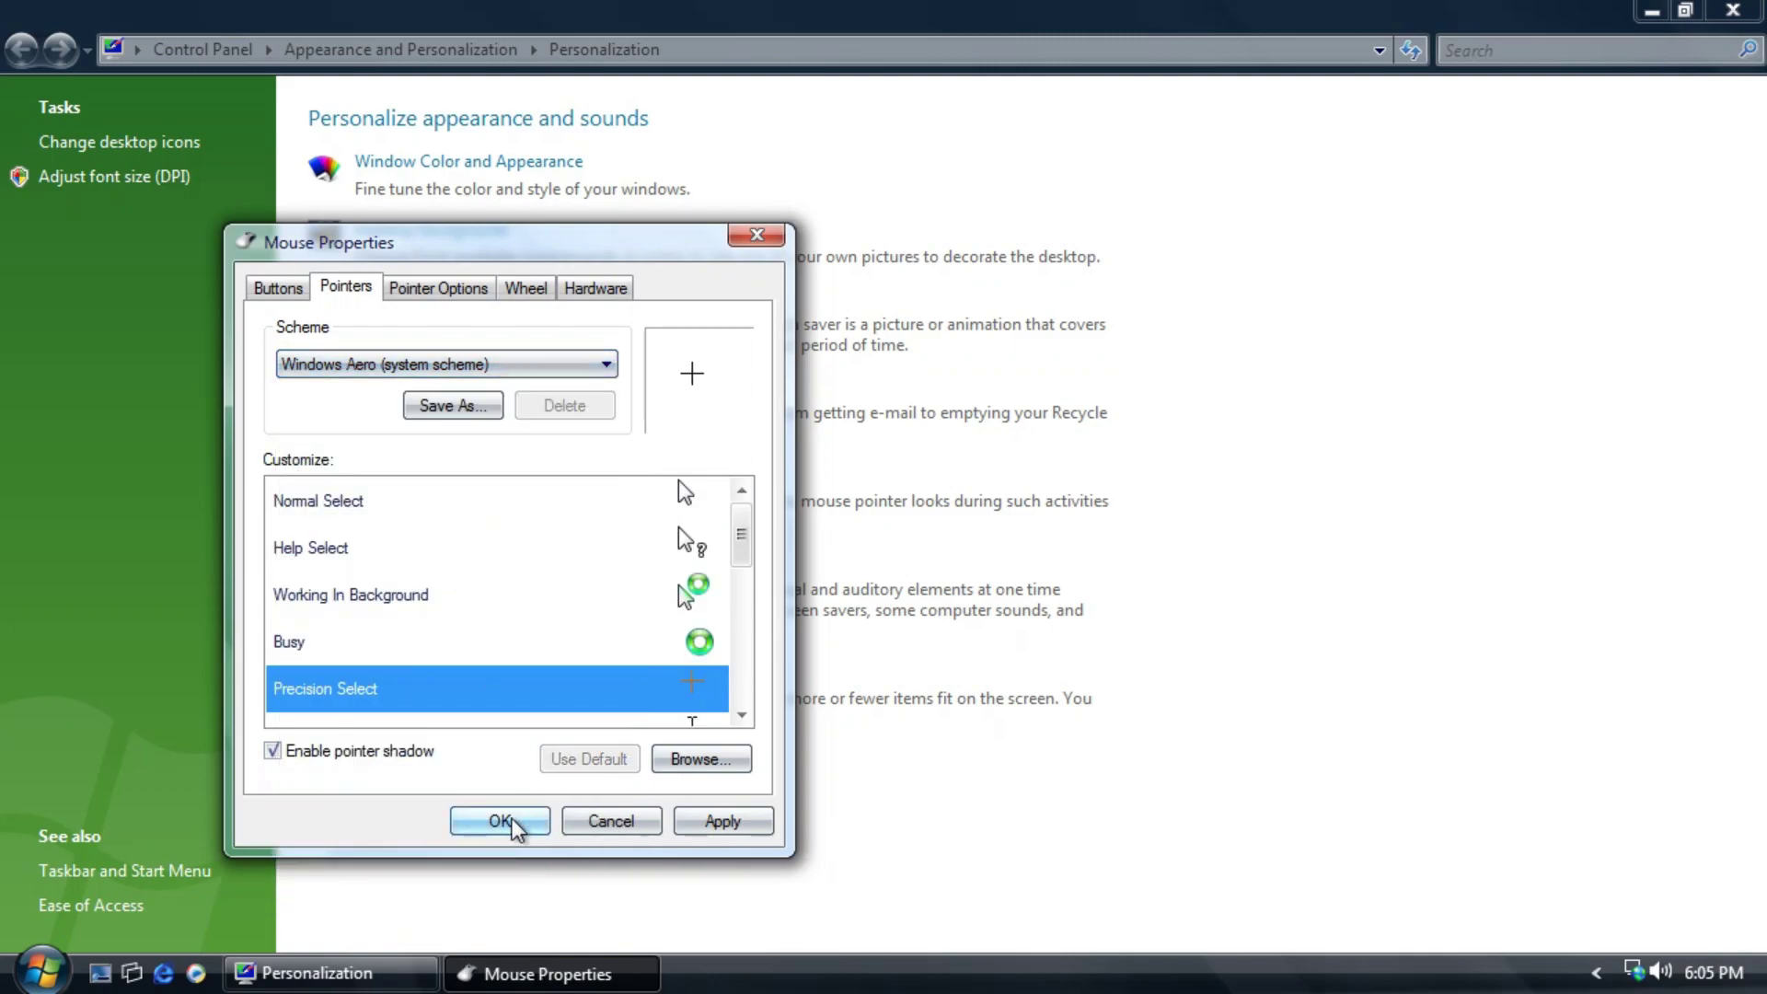
left_click(518, 826)
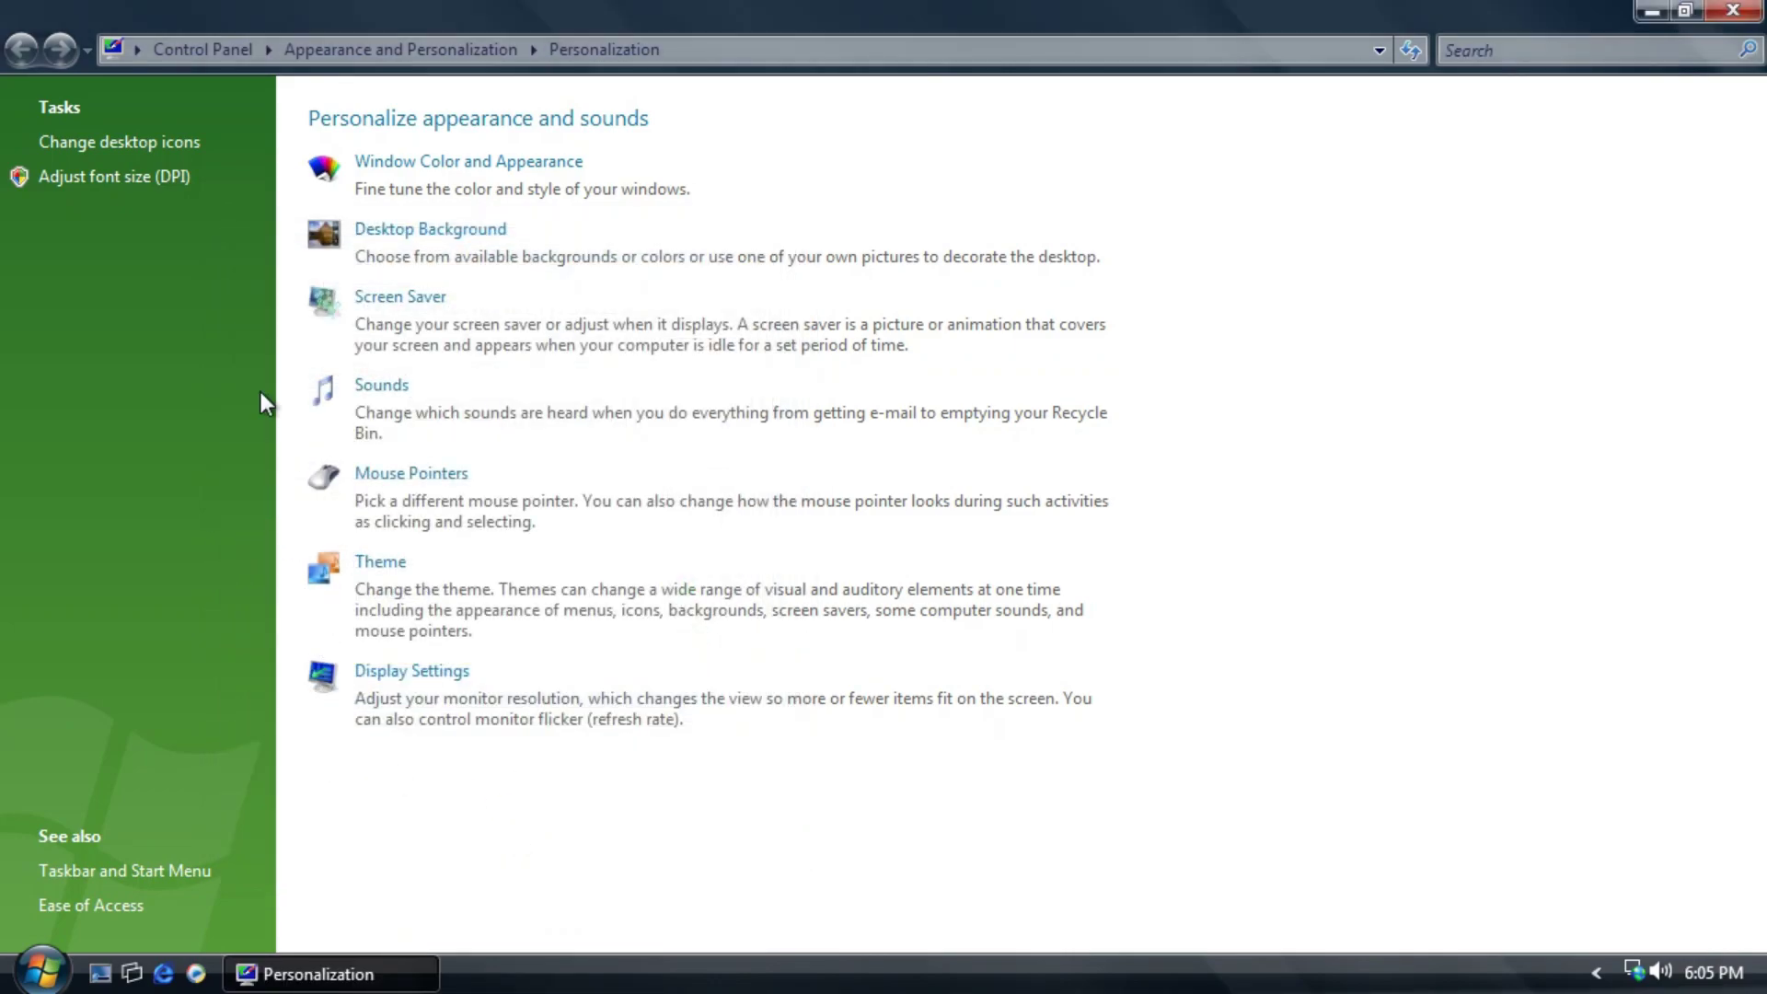
Open the Screen Saver settings, look through the available screen savers and preview Aurora.
left_click(329, 304)
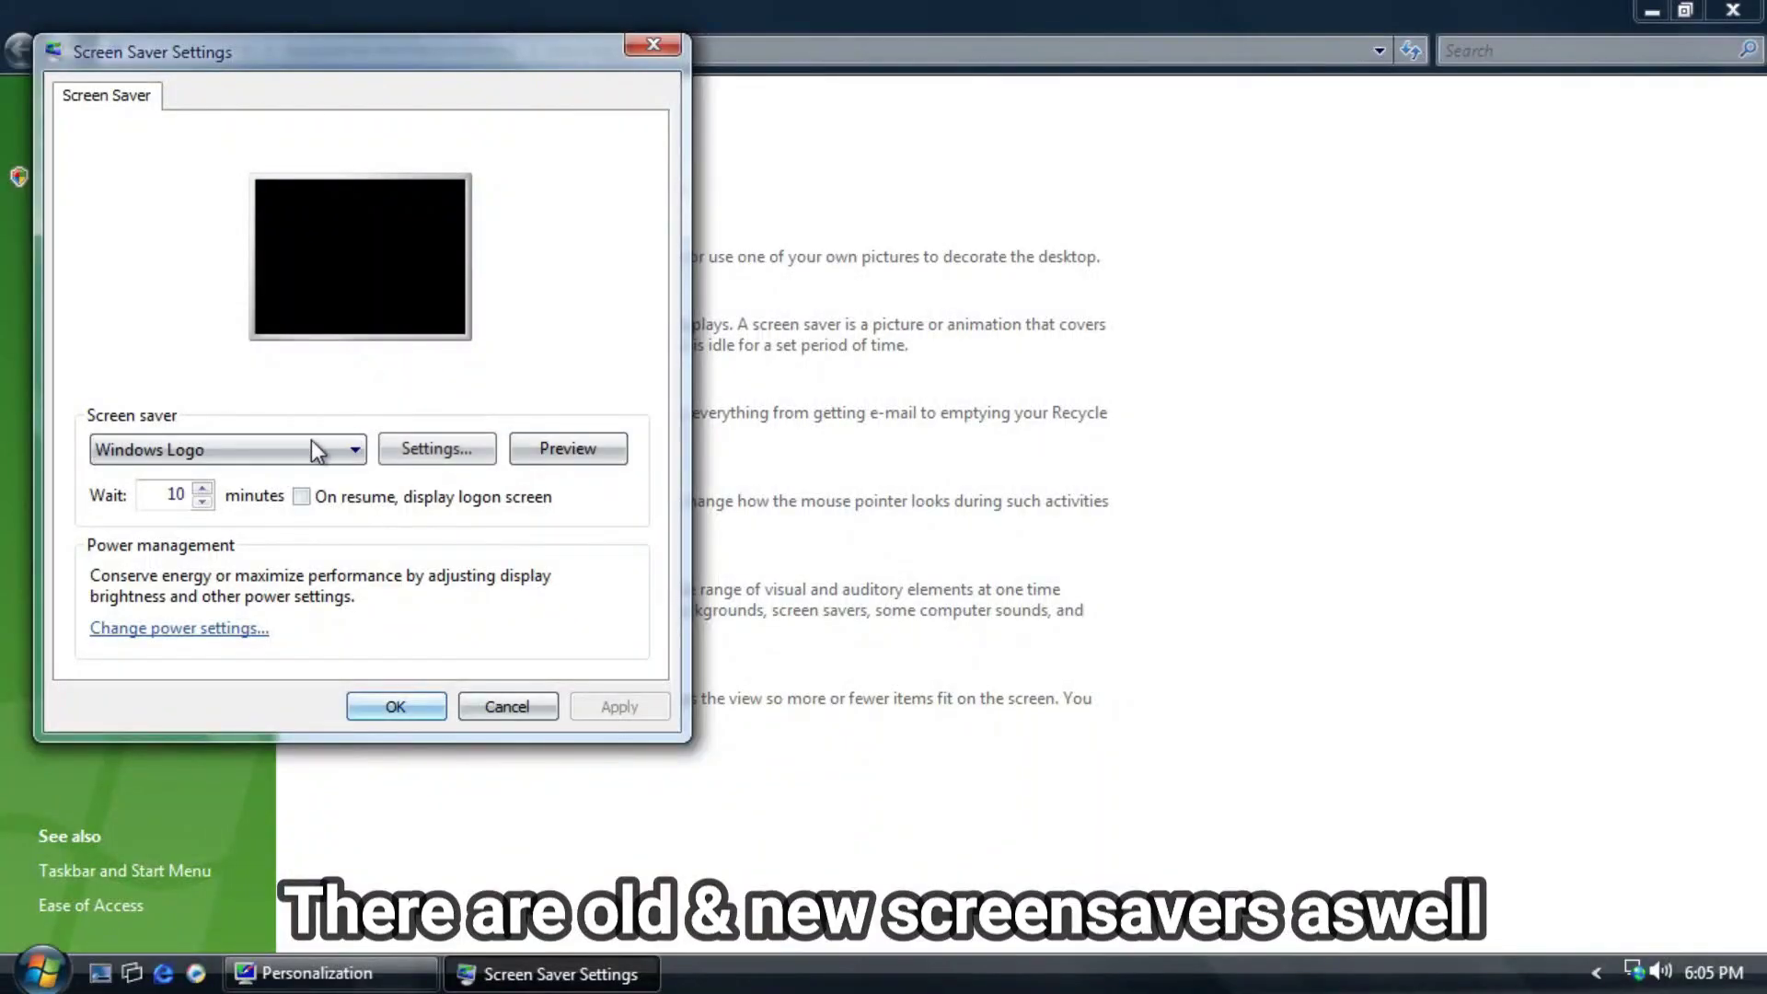
left_click(230, 449)
left_click(230, 495)
left_click(314, 449)
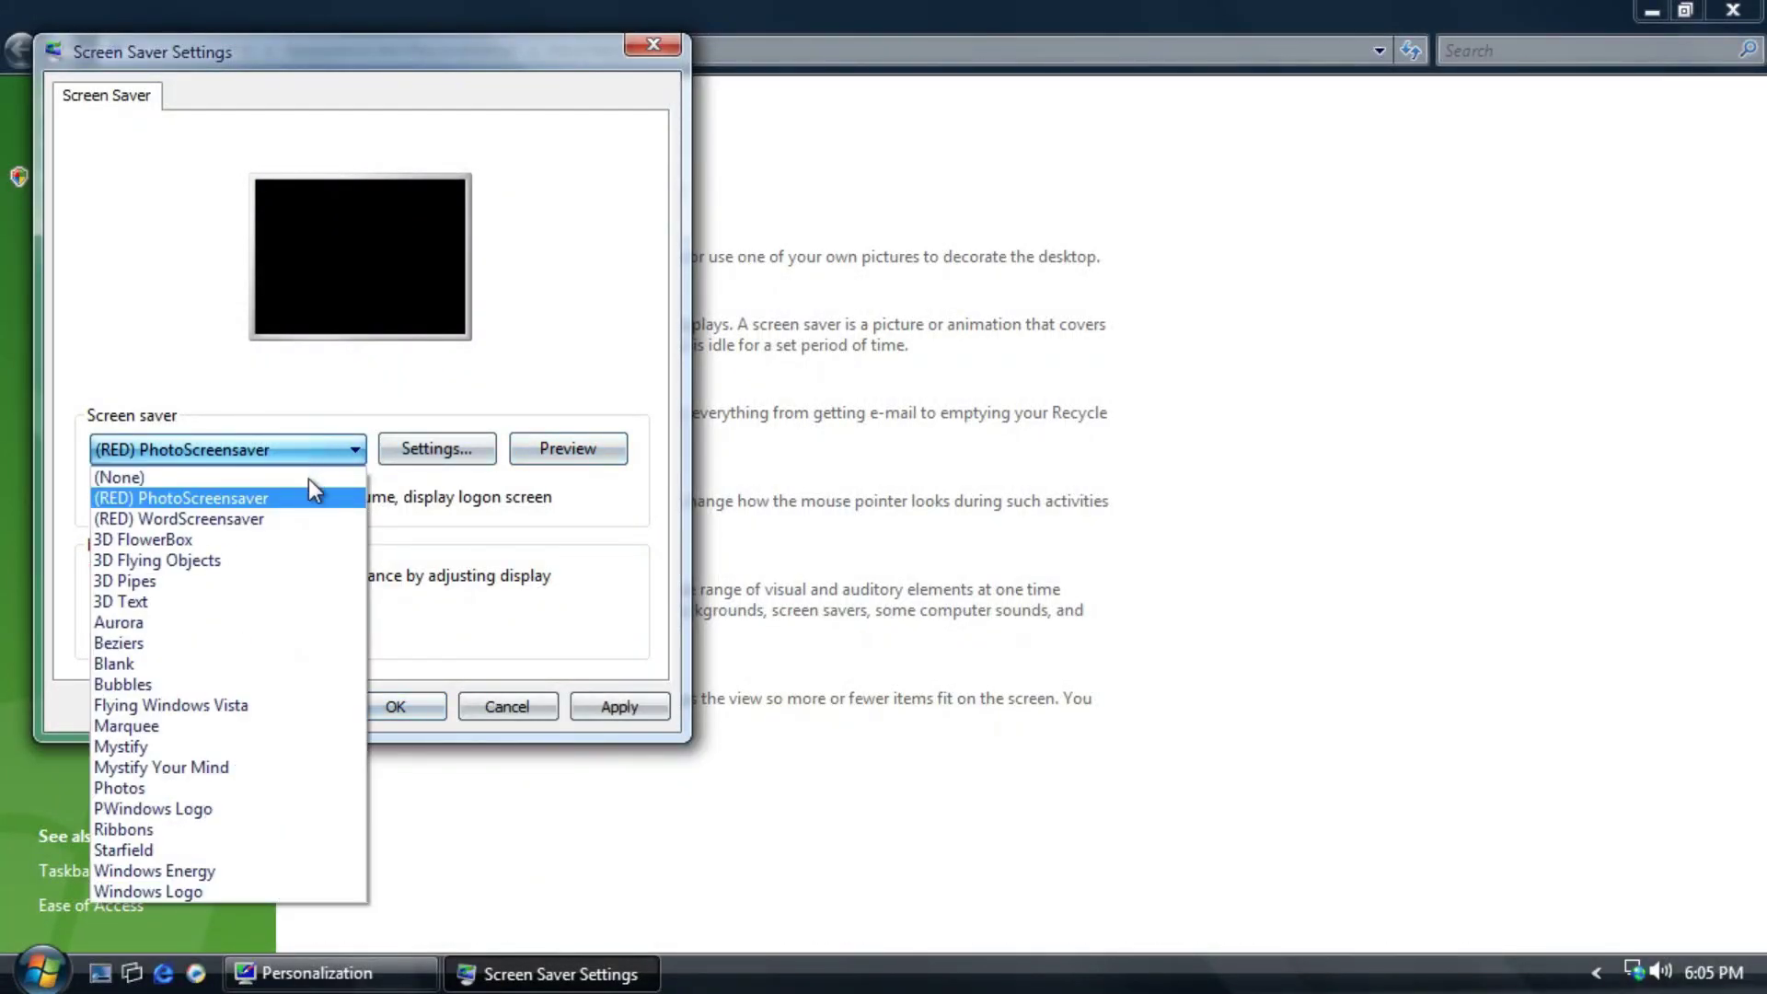
left_click(235, 623)
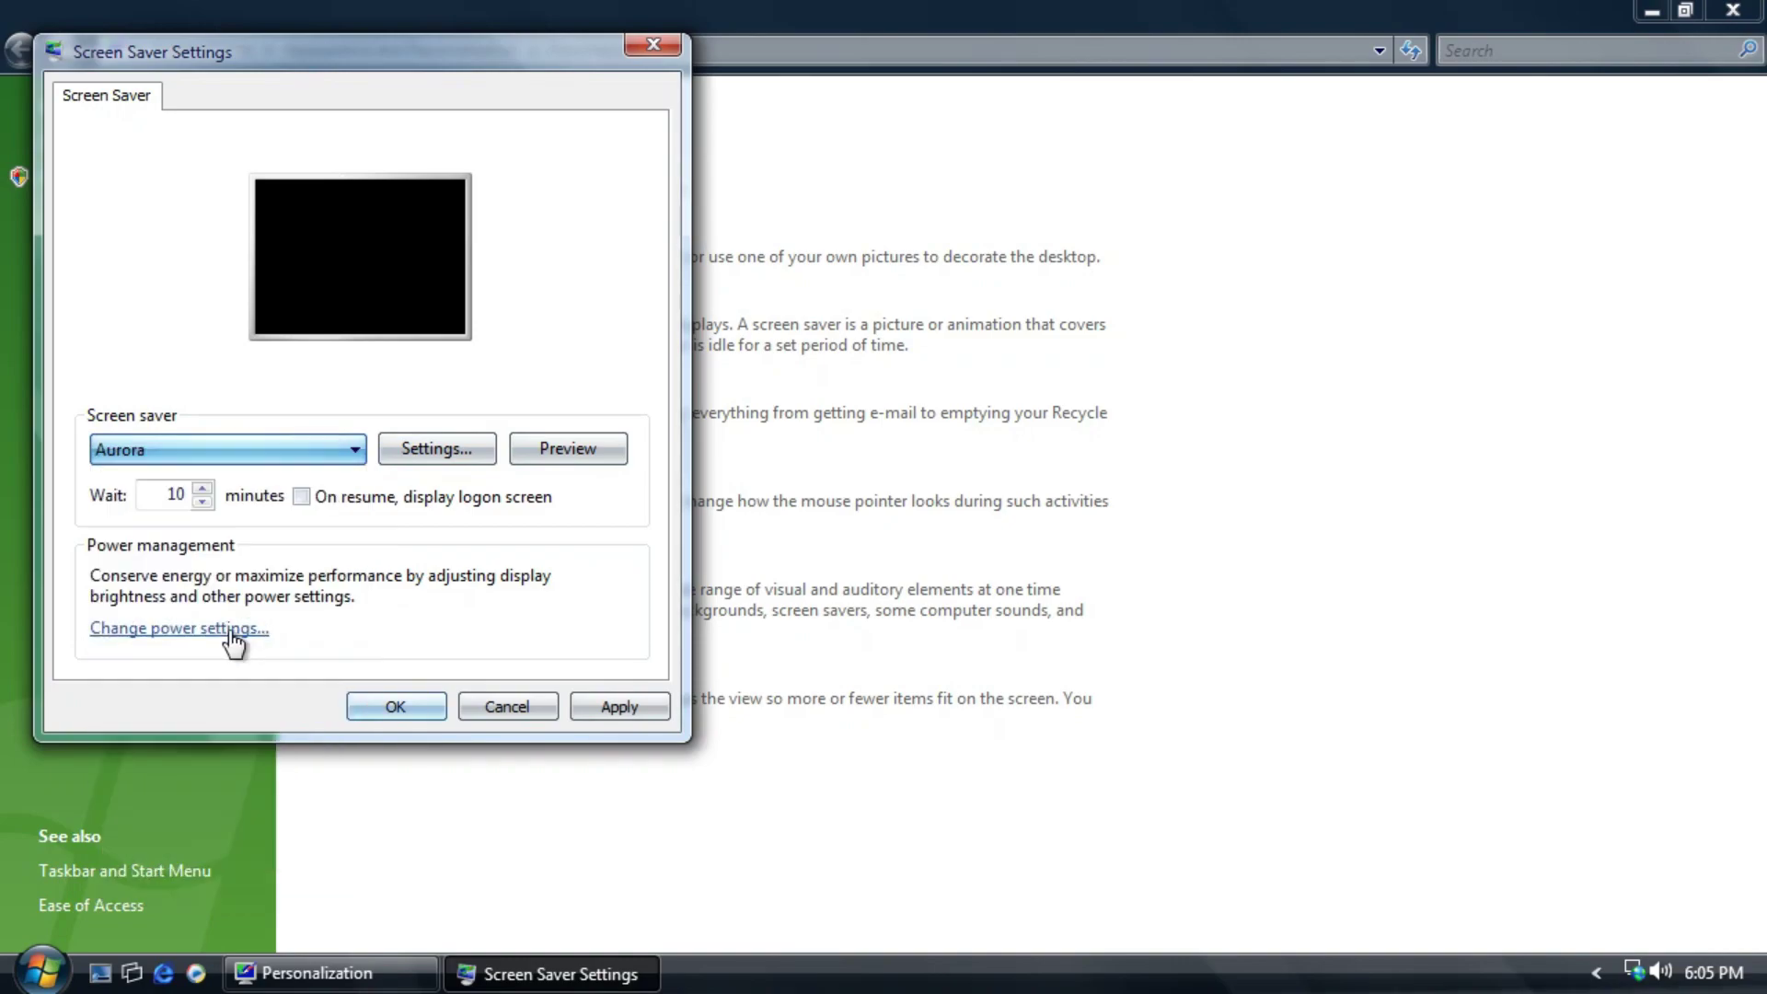
left_click(571, 451)
Preview the Flying Windows Vista, Marquee and Mystify screen savers one after another.
left_click(230, 449)
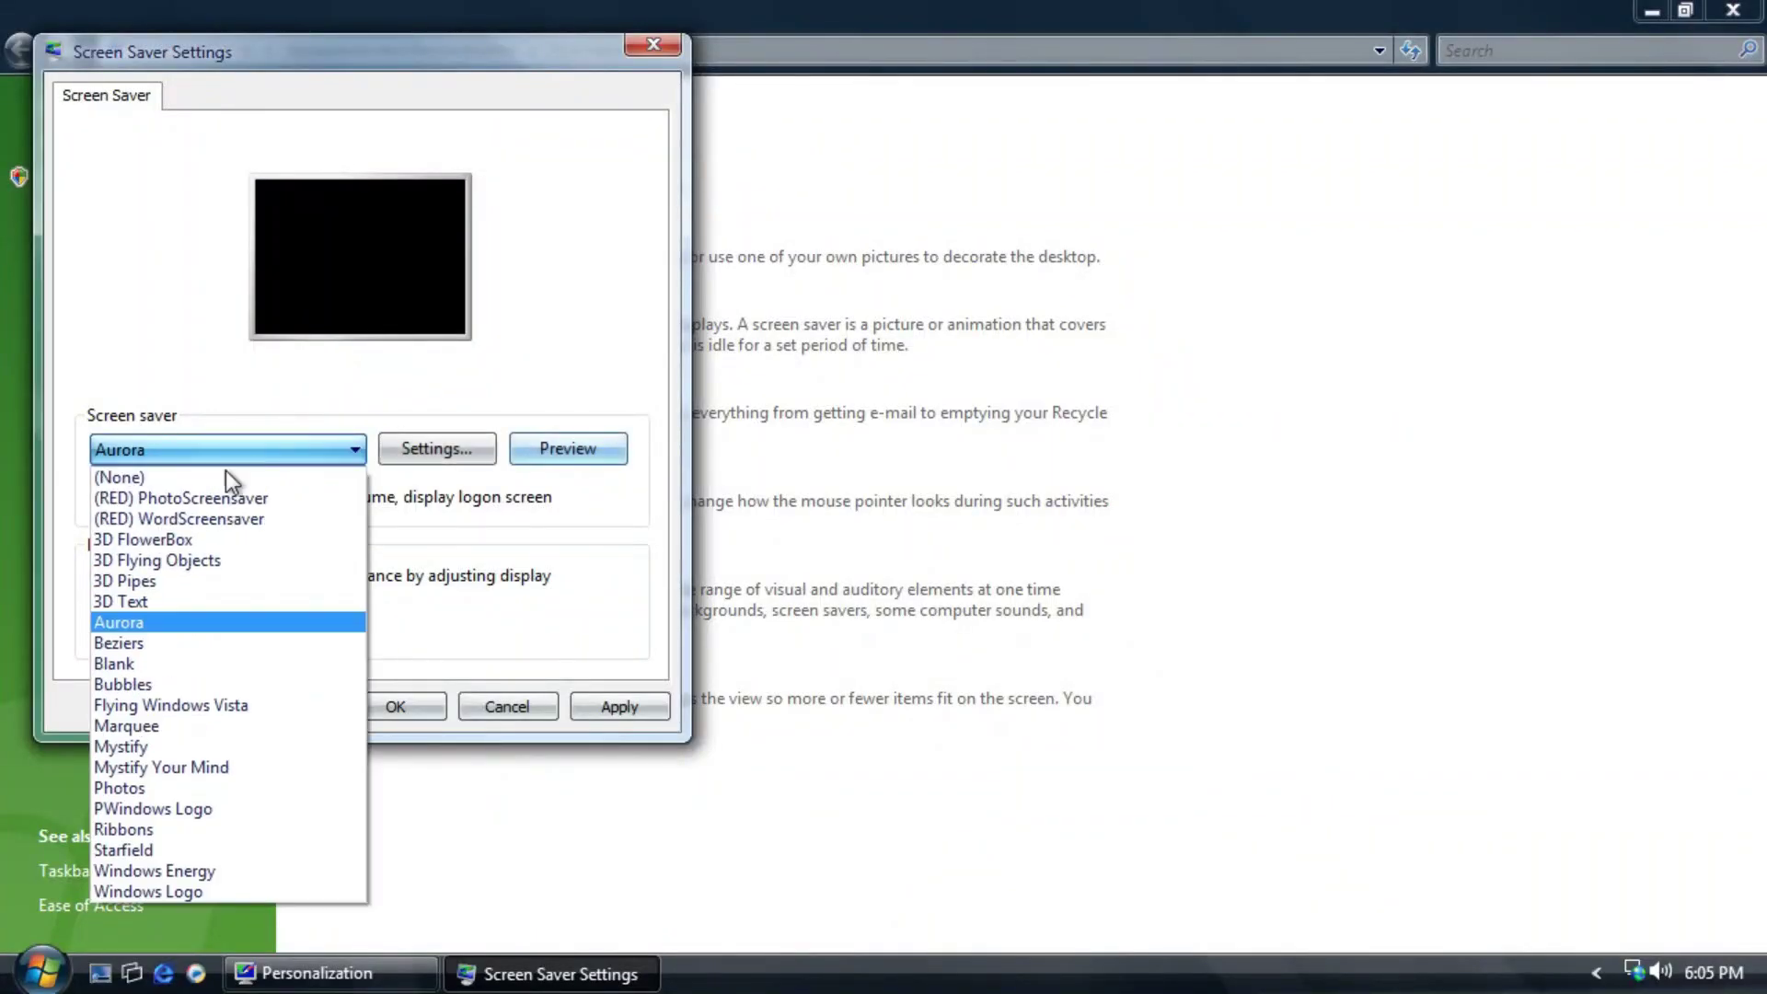
left_click(247, 698)
left_click(583, 467)
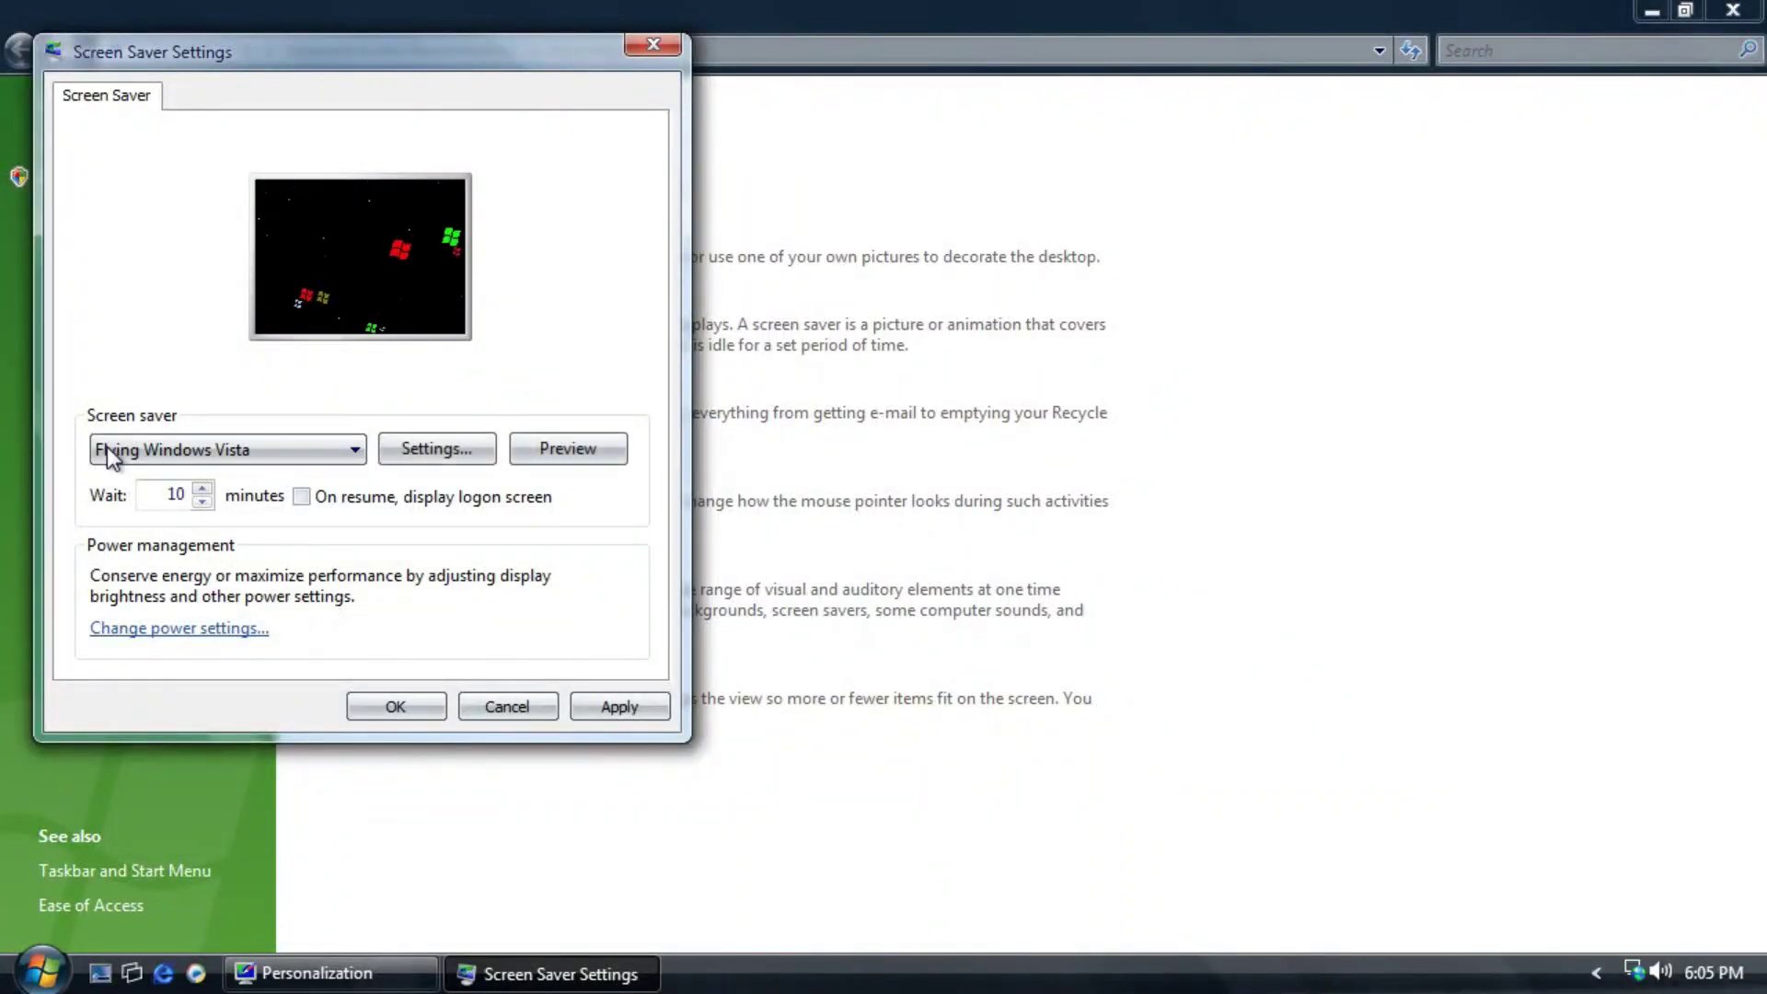
left_click(106, 446)
left_click(203, 723)
left_click(573, 447)
left_click(267, 446)
left_click(194, 747)
left_click(594, 447)
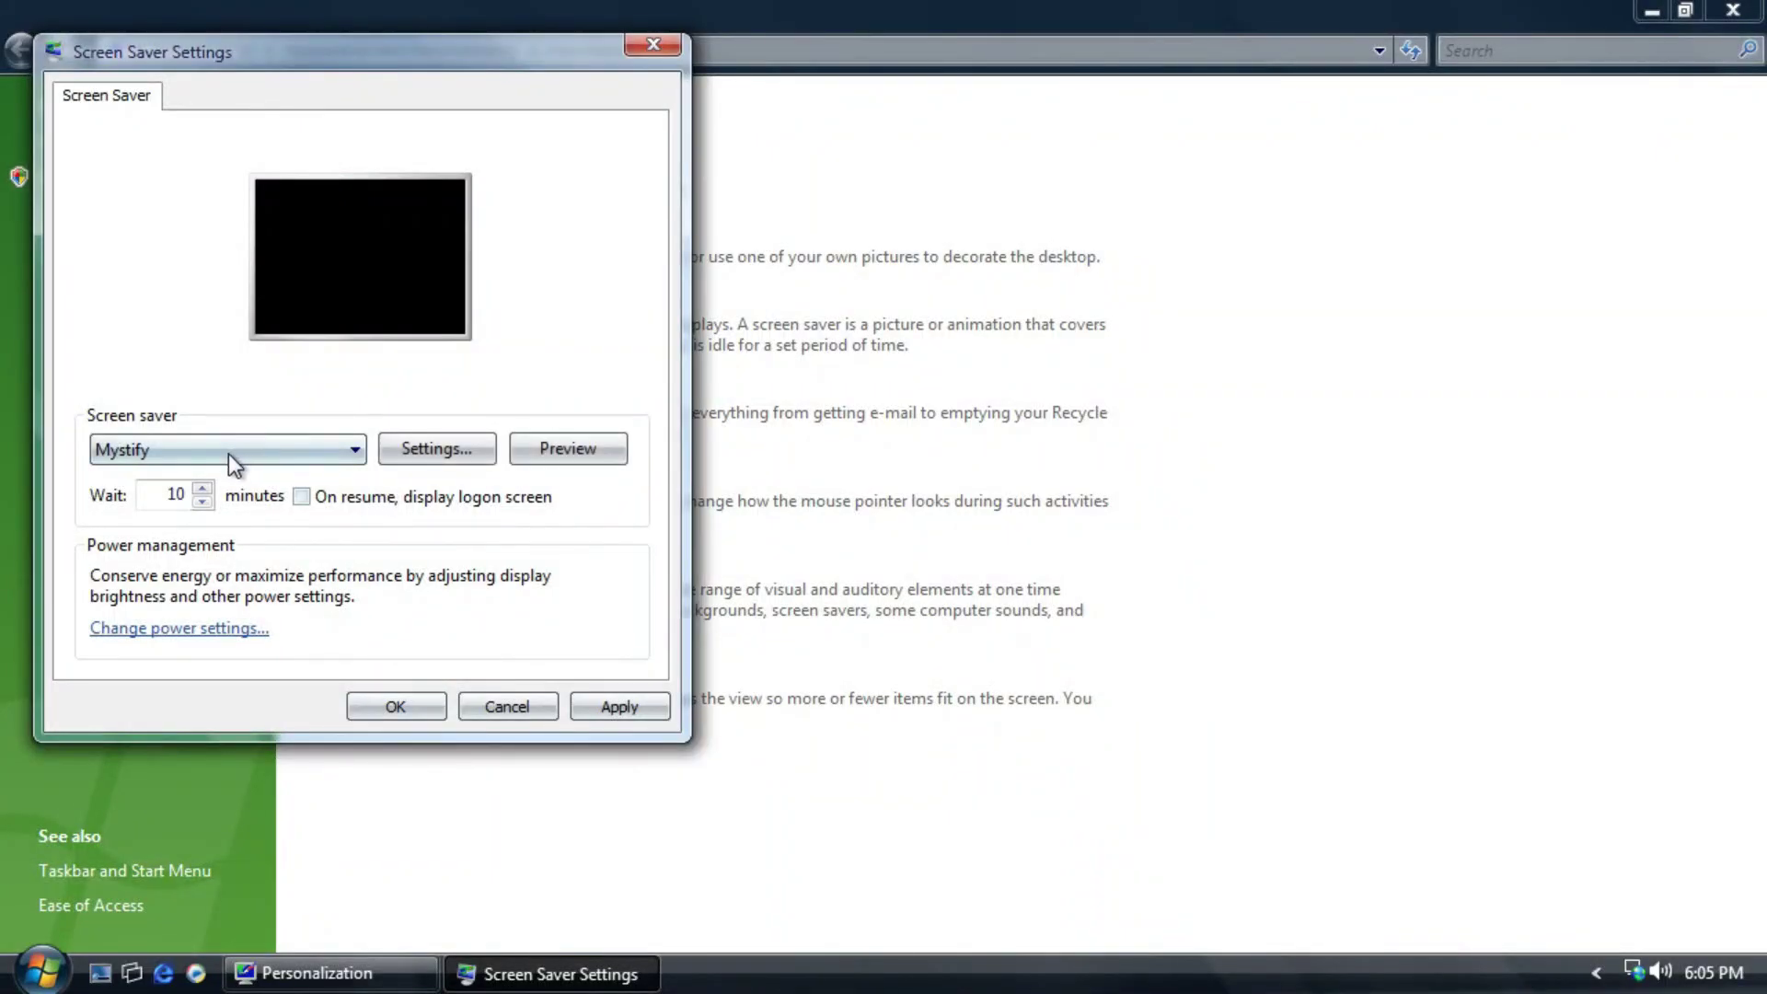
Select the 3D Text screen saver and change its custom text to "Subscribe".
left_click(229, 449)
left_click(221, 598)
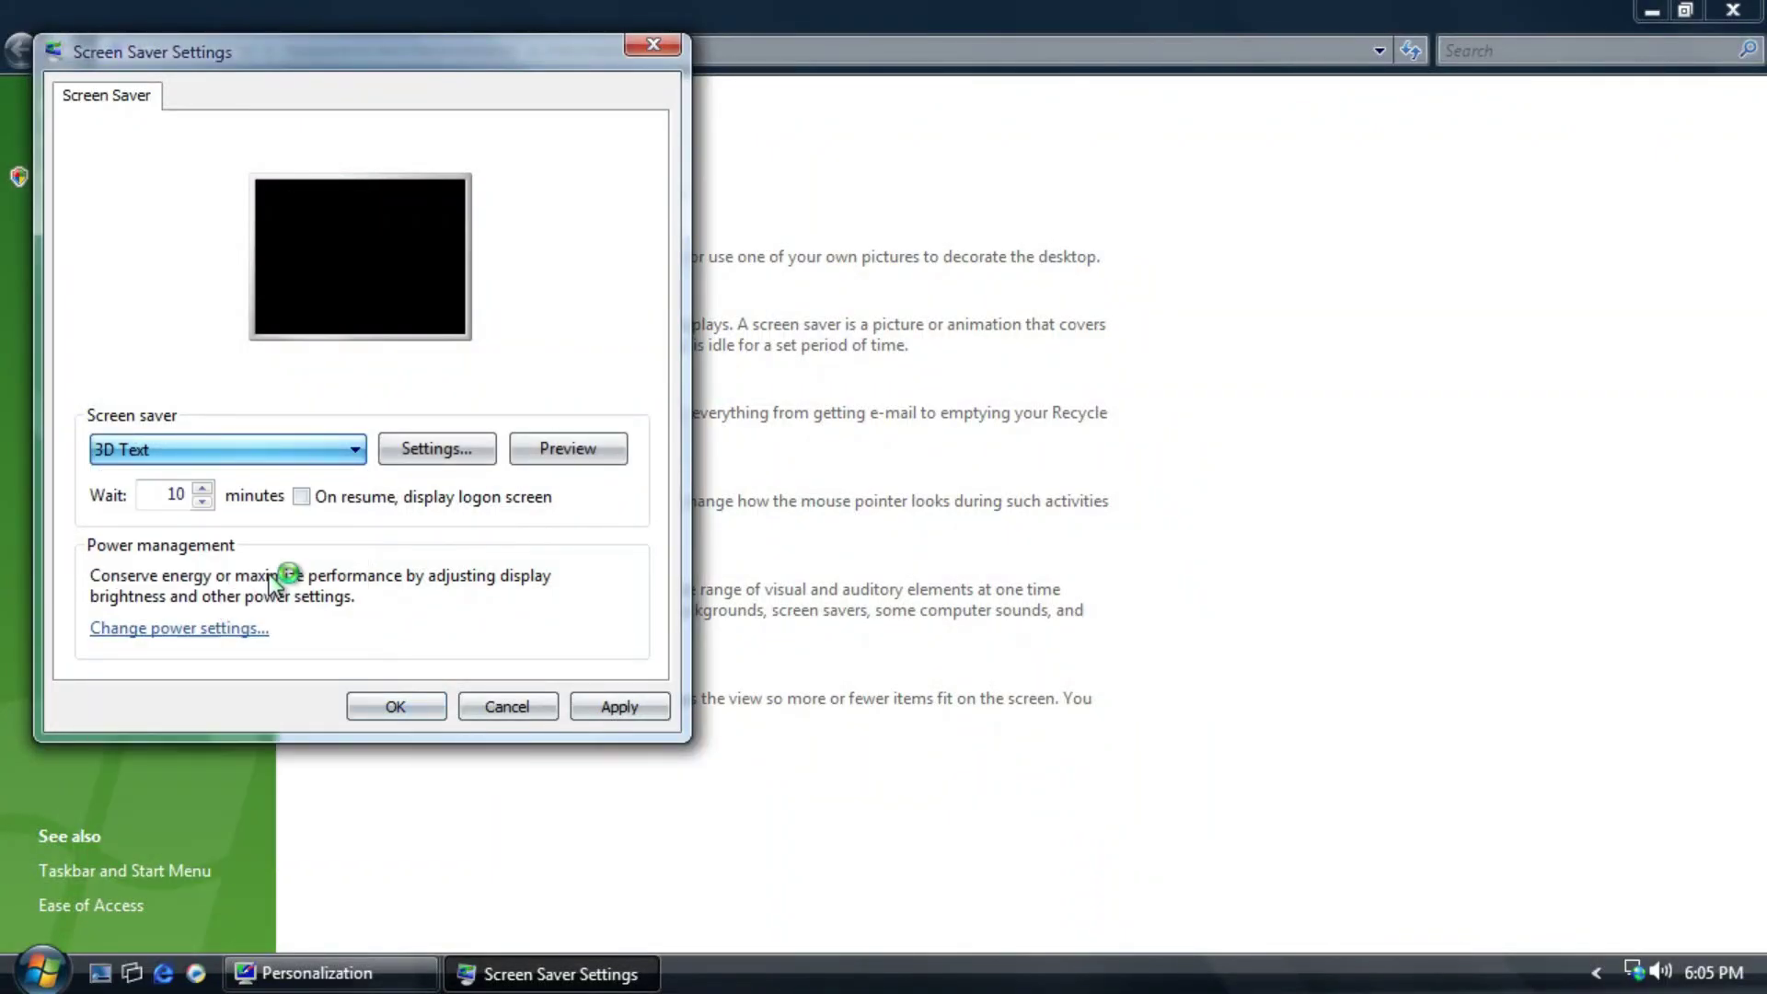
left_click(488, 451)
left_click(675, 230)
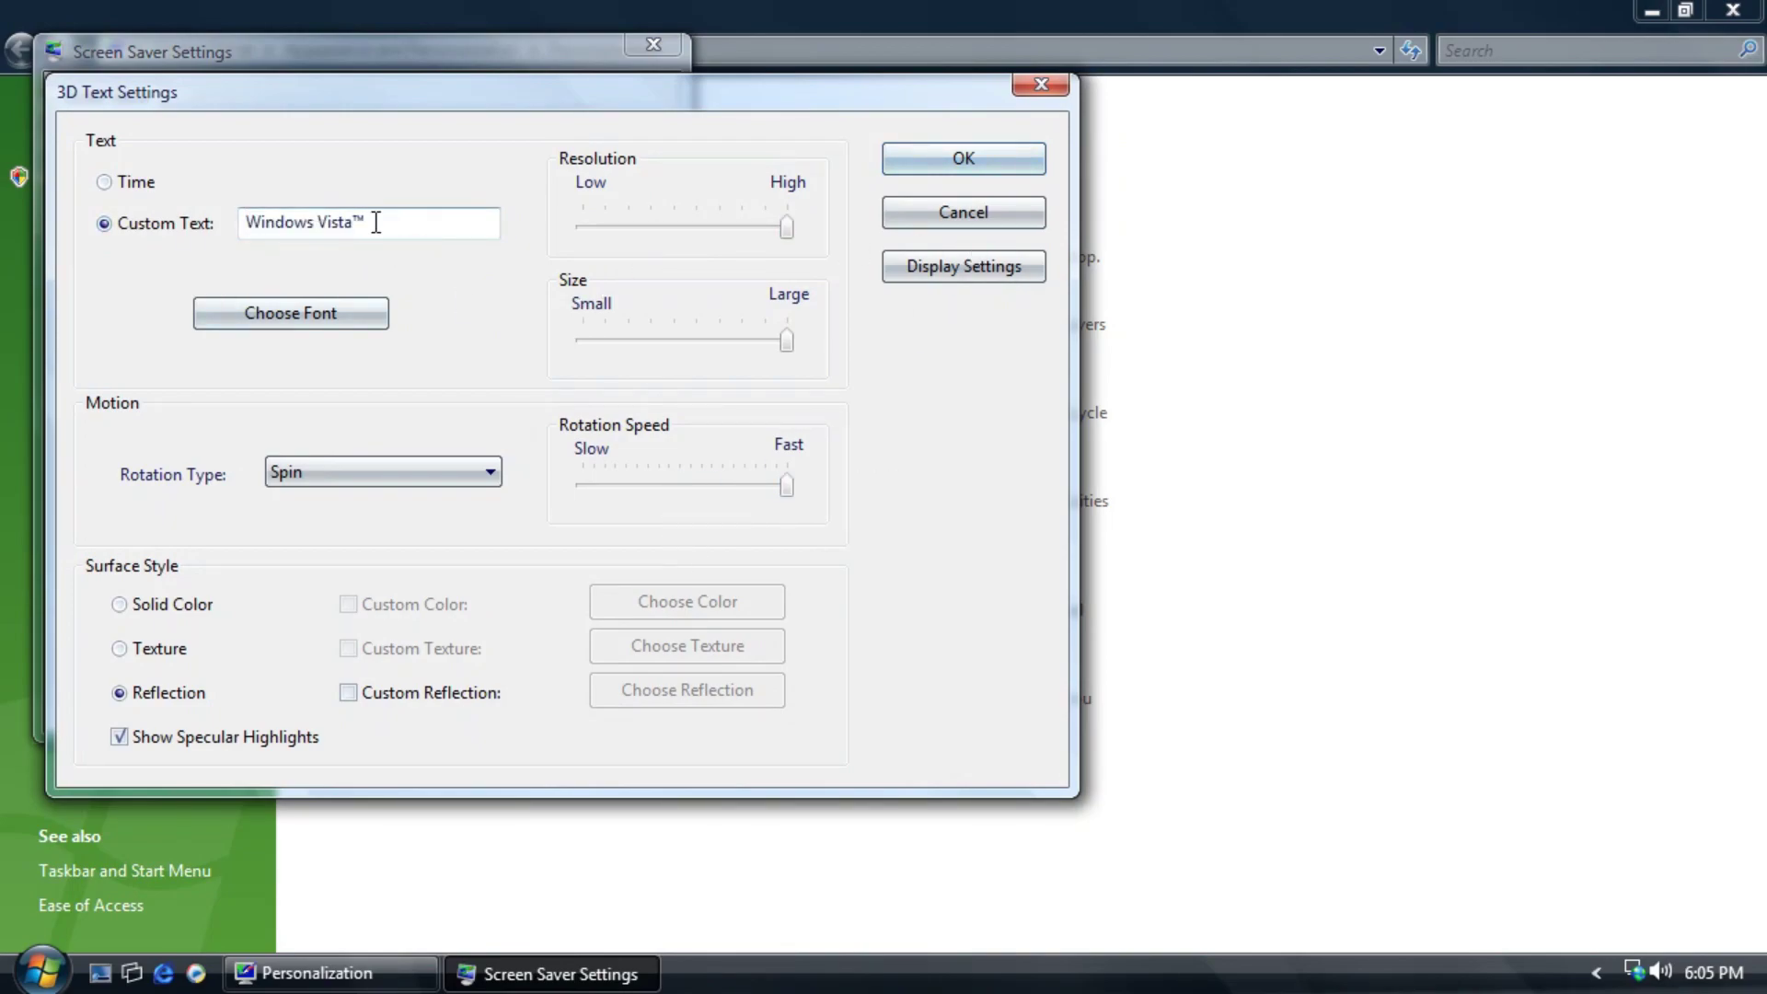
left_click_drag(376, 223, 242, 223)
type("Subscribe")
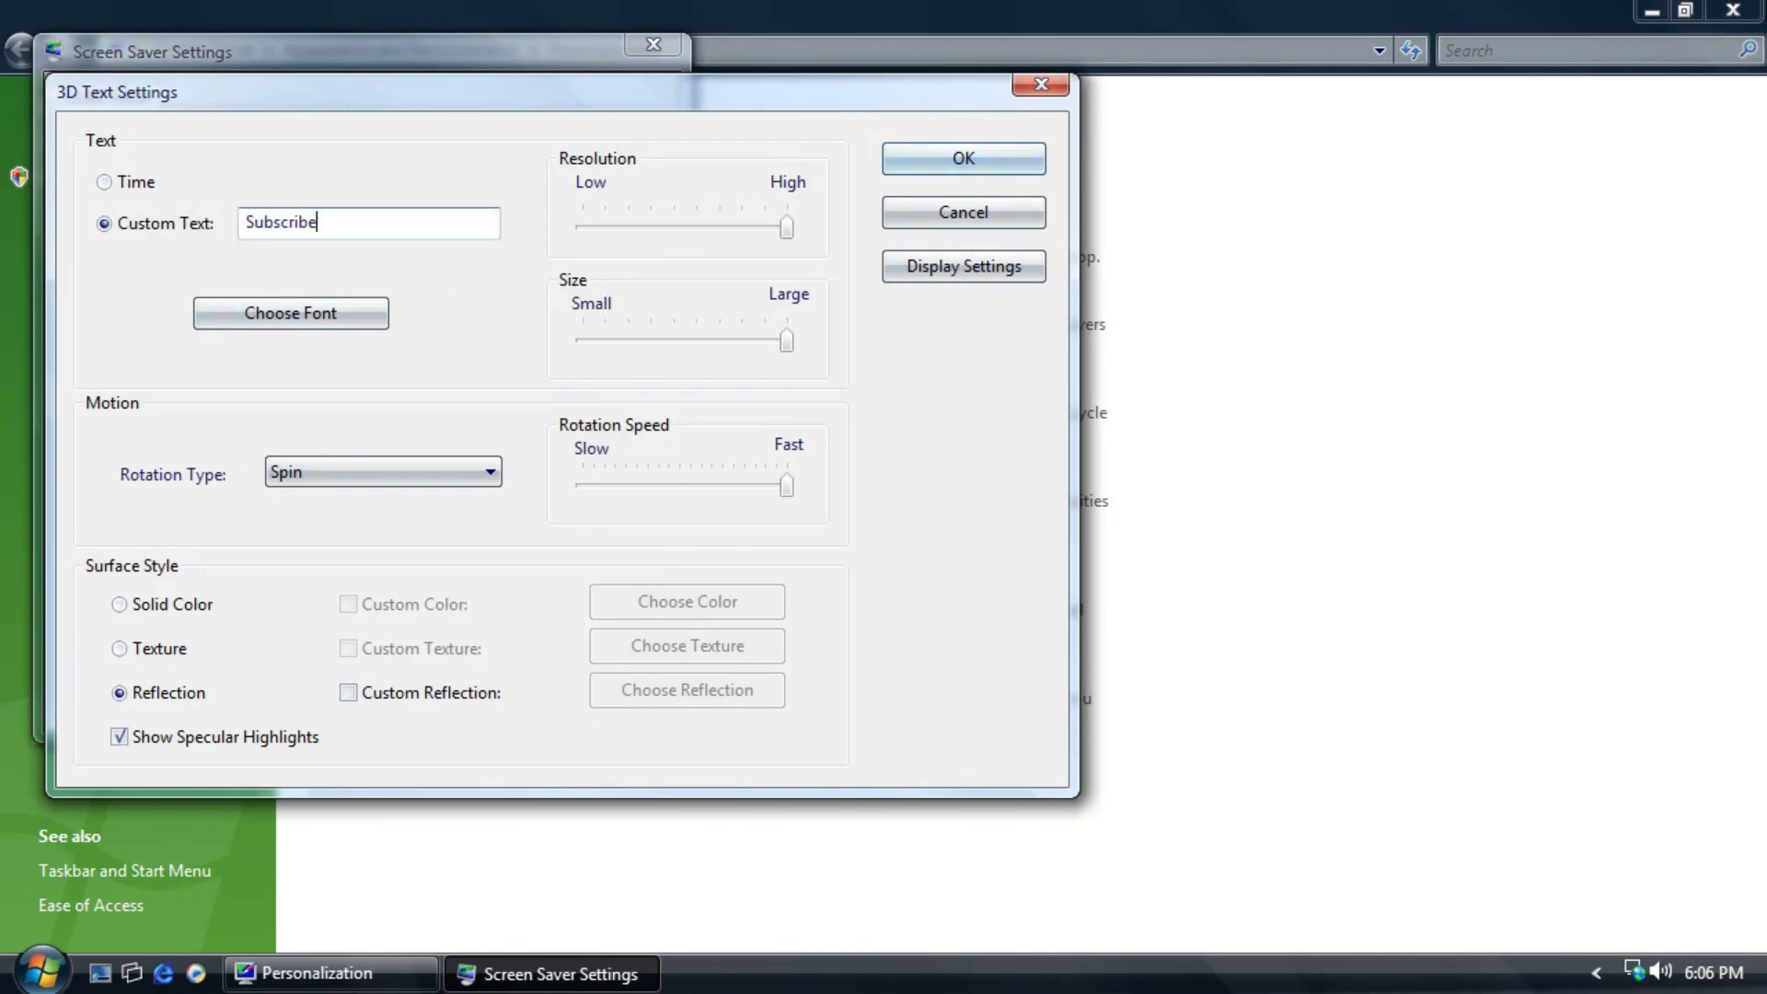
Set the 3D Text font to Comic Sans MS Bold, confirm the settings and preview the screen saver.
left_click(309, 318)
type("seg")
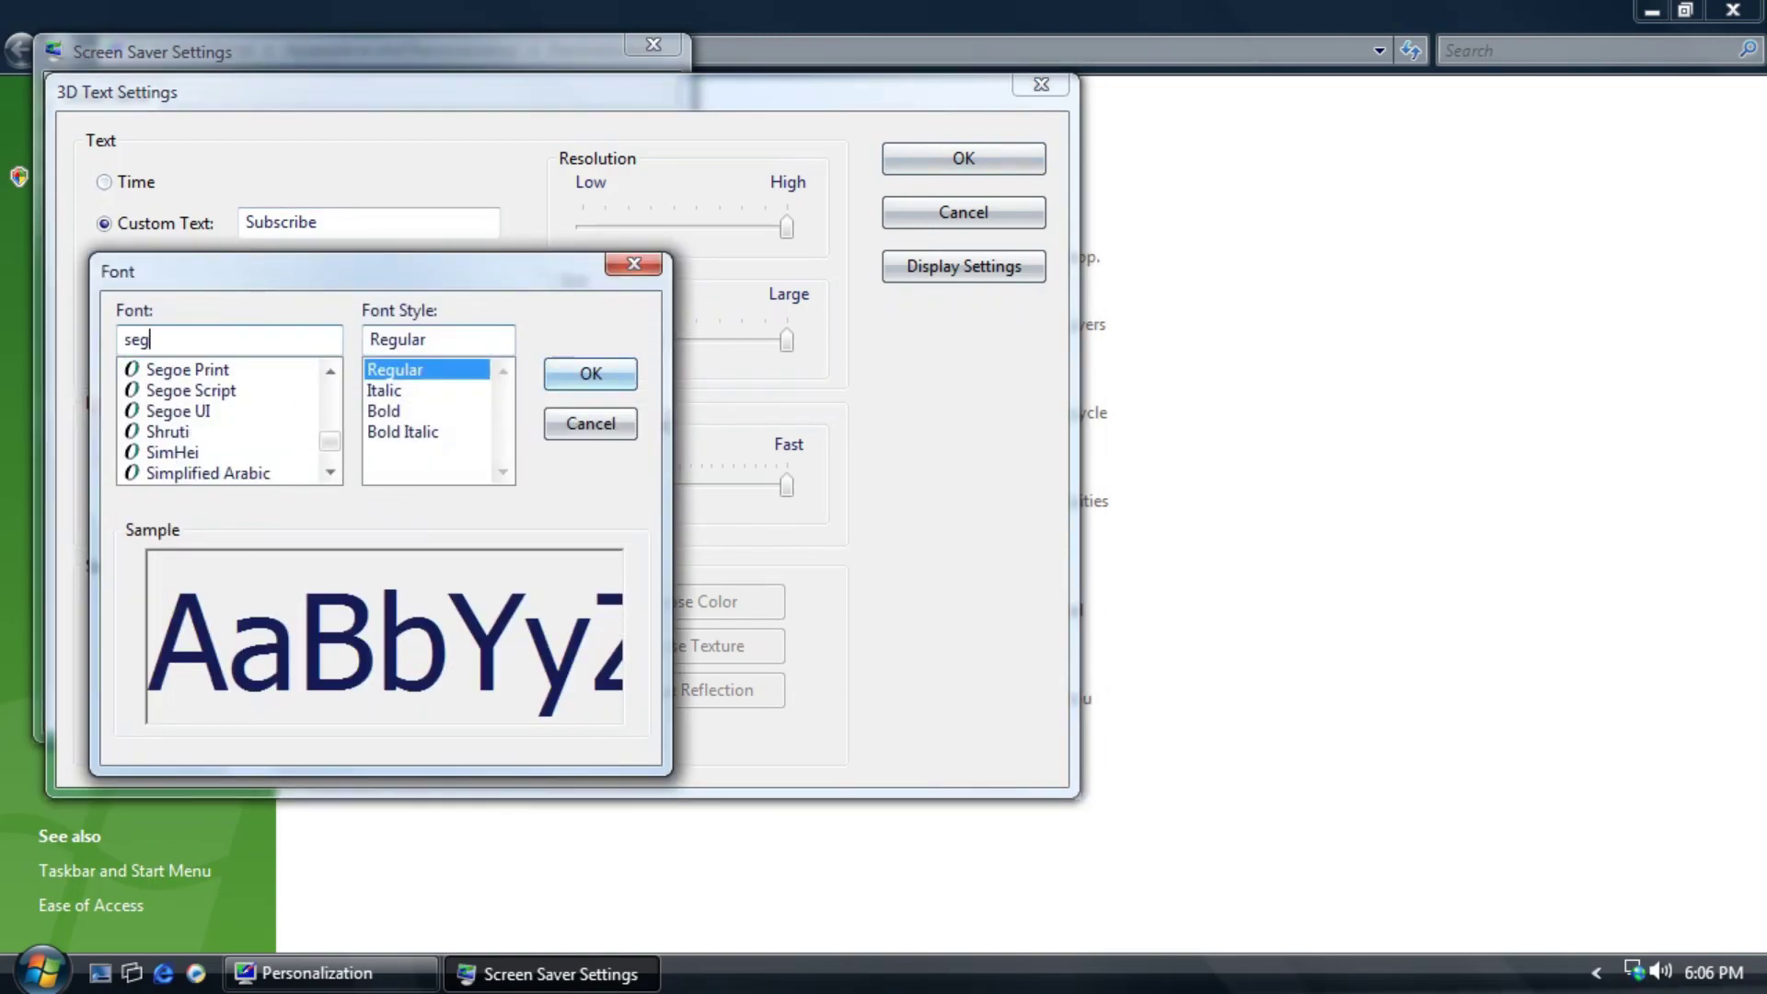
key("BackSpace")
key("BackSpace")
key("BackSpace")
type("com")
left_click(234, 375)
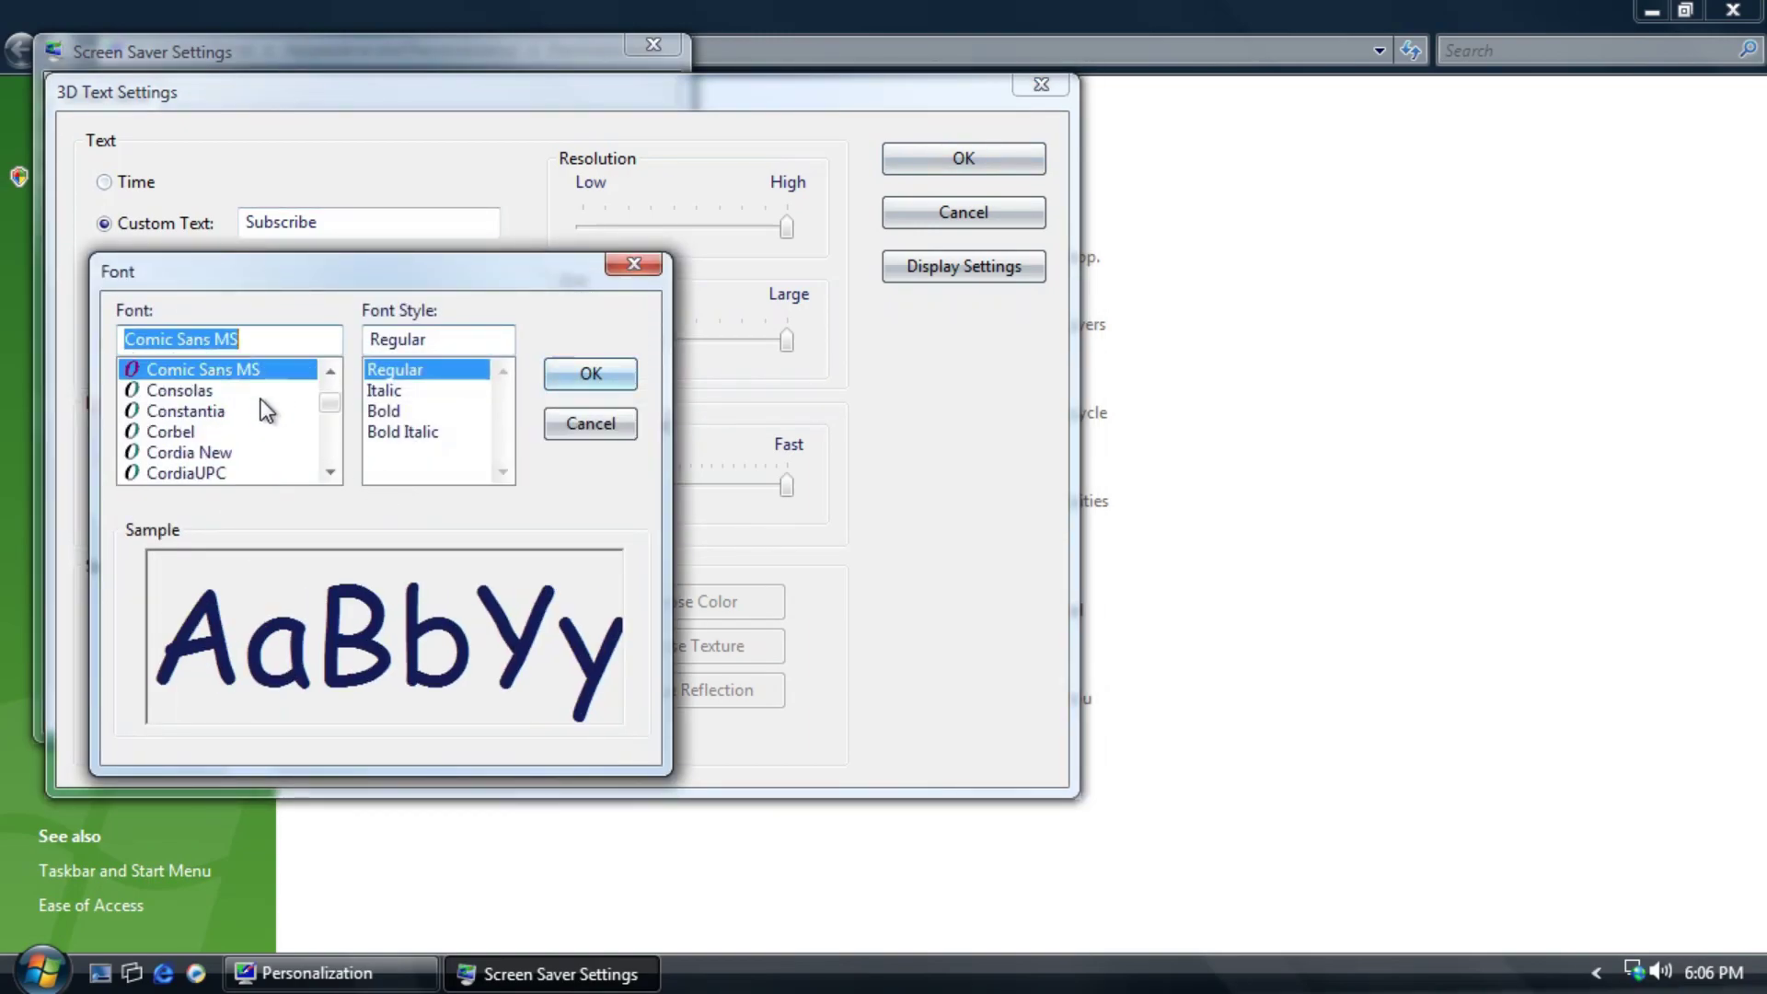
left_click(394, 411)
left_click(590, 374)
left_click(920, 168)
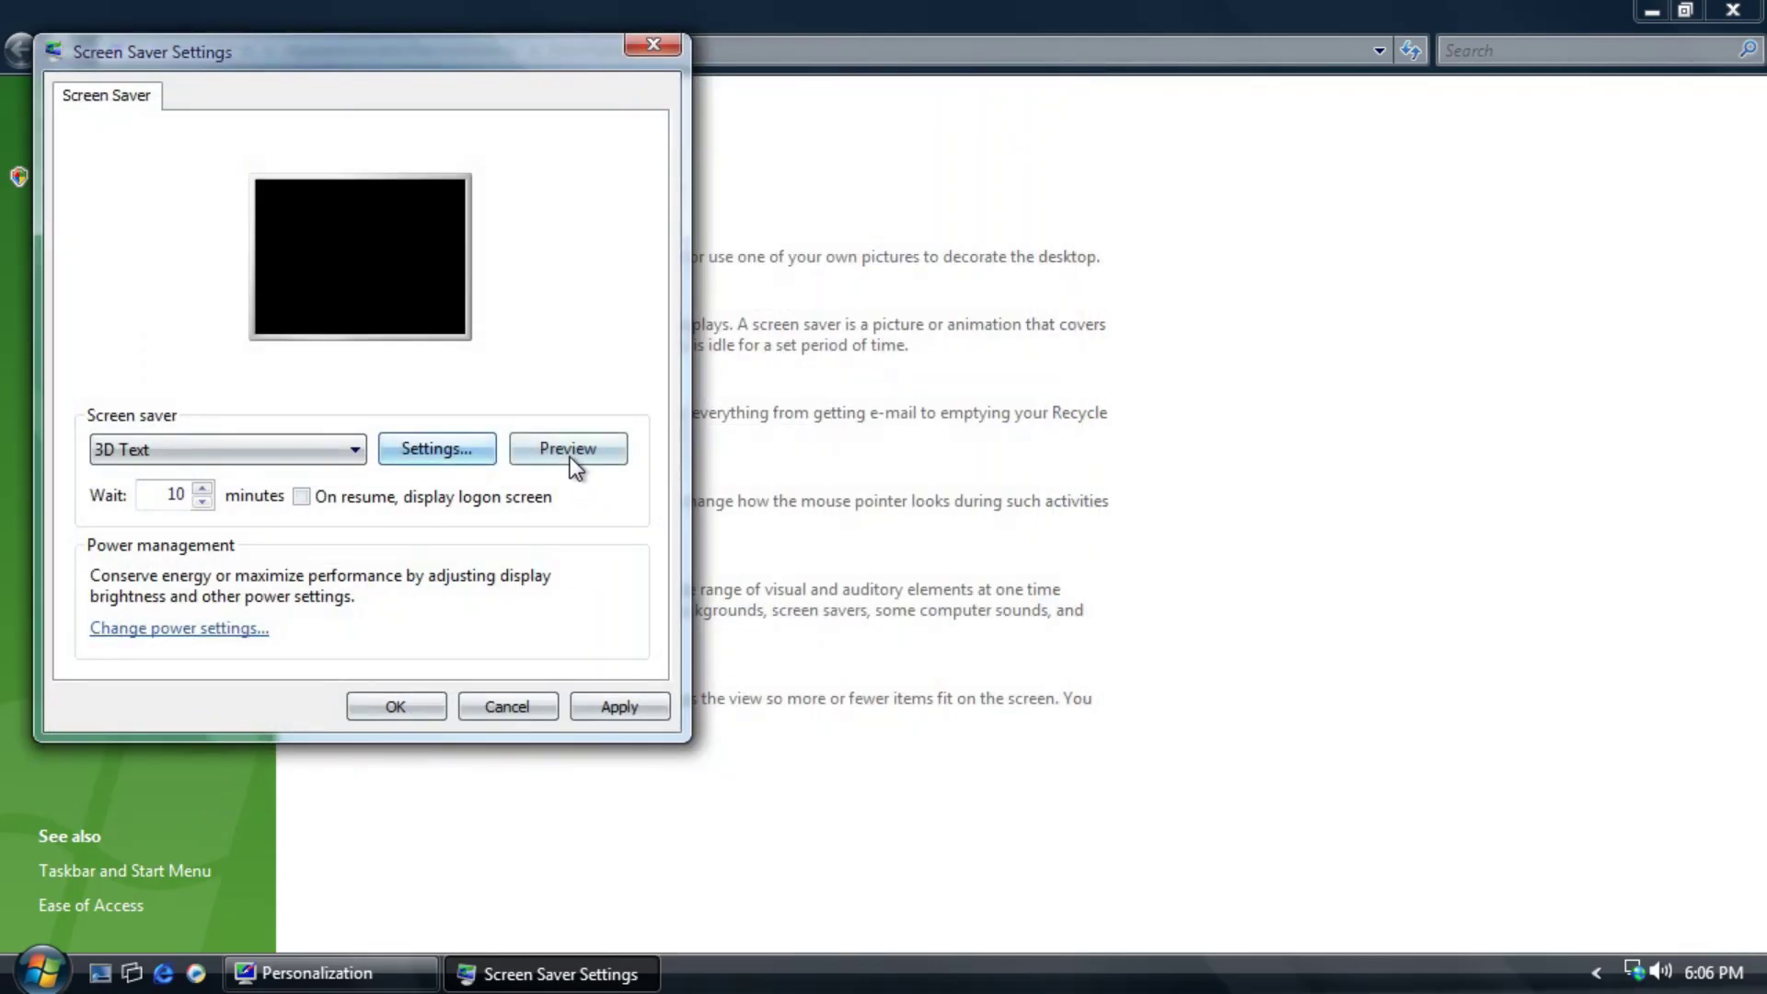
left_click(573, 450)
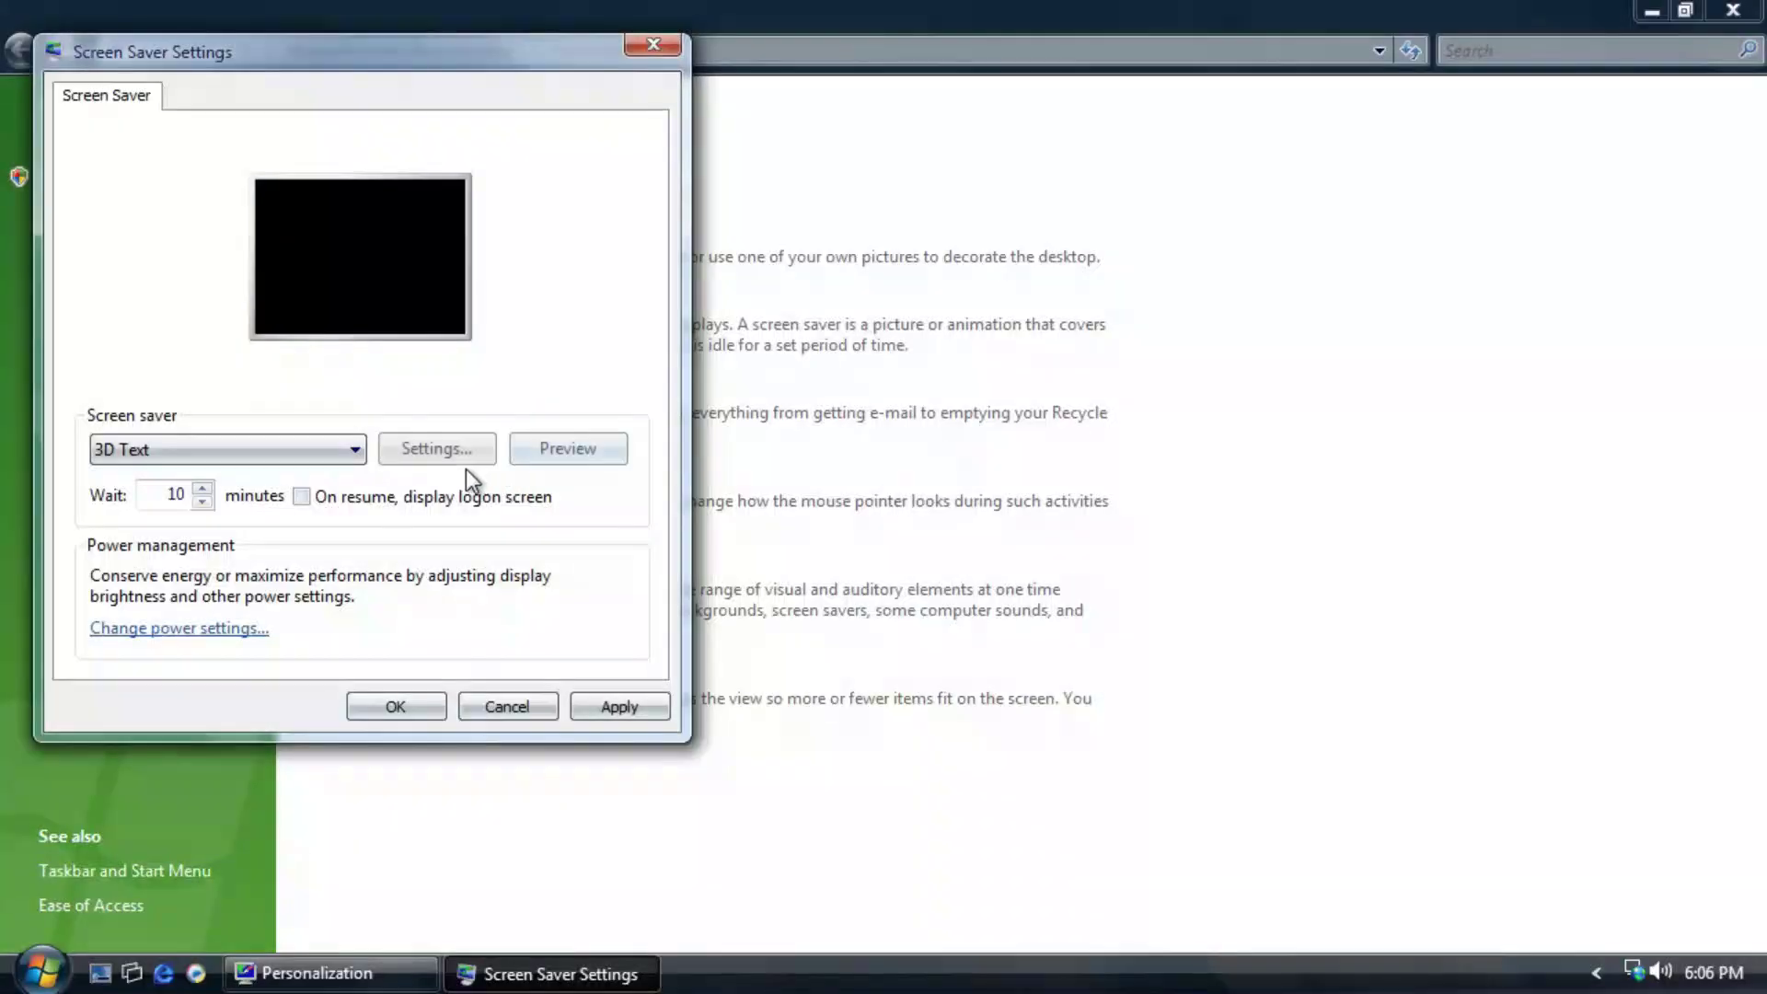
Change the 3D Text font to Segoe UI Bold Italic and preview the screen saver.
left_click(466, 464)
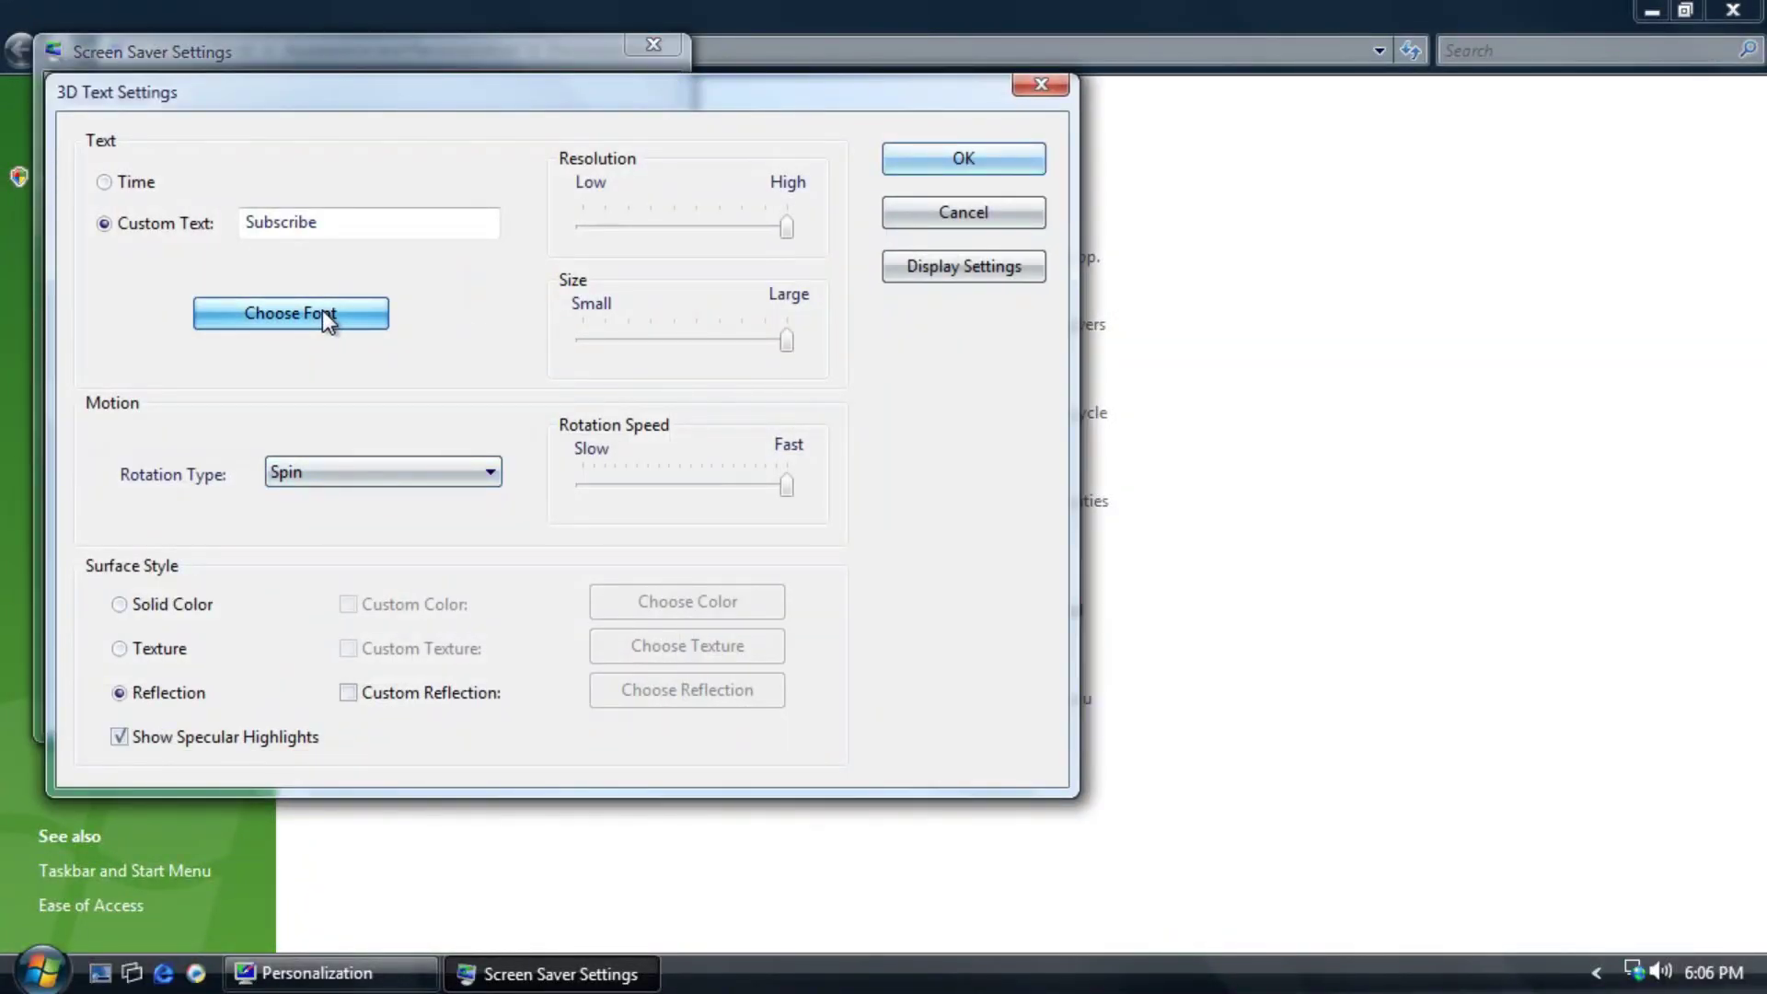
left_click(327, 313)
type("se")
left_click(202, 419)
left_click(403, 432)
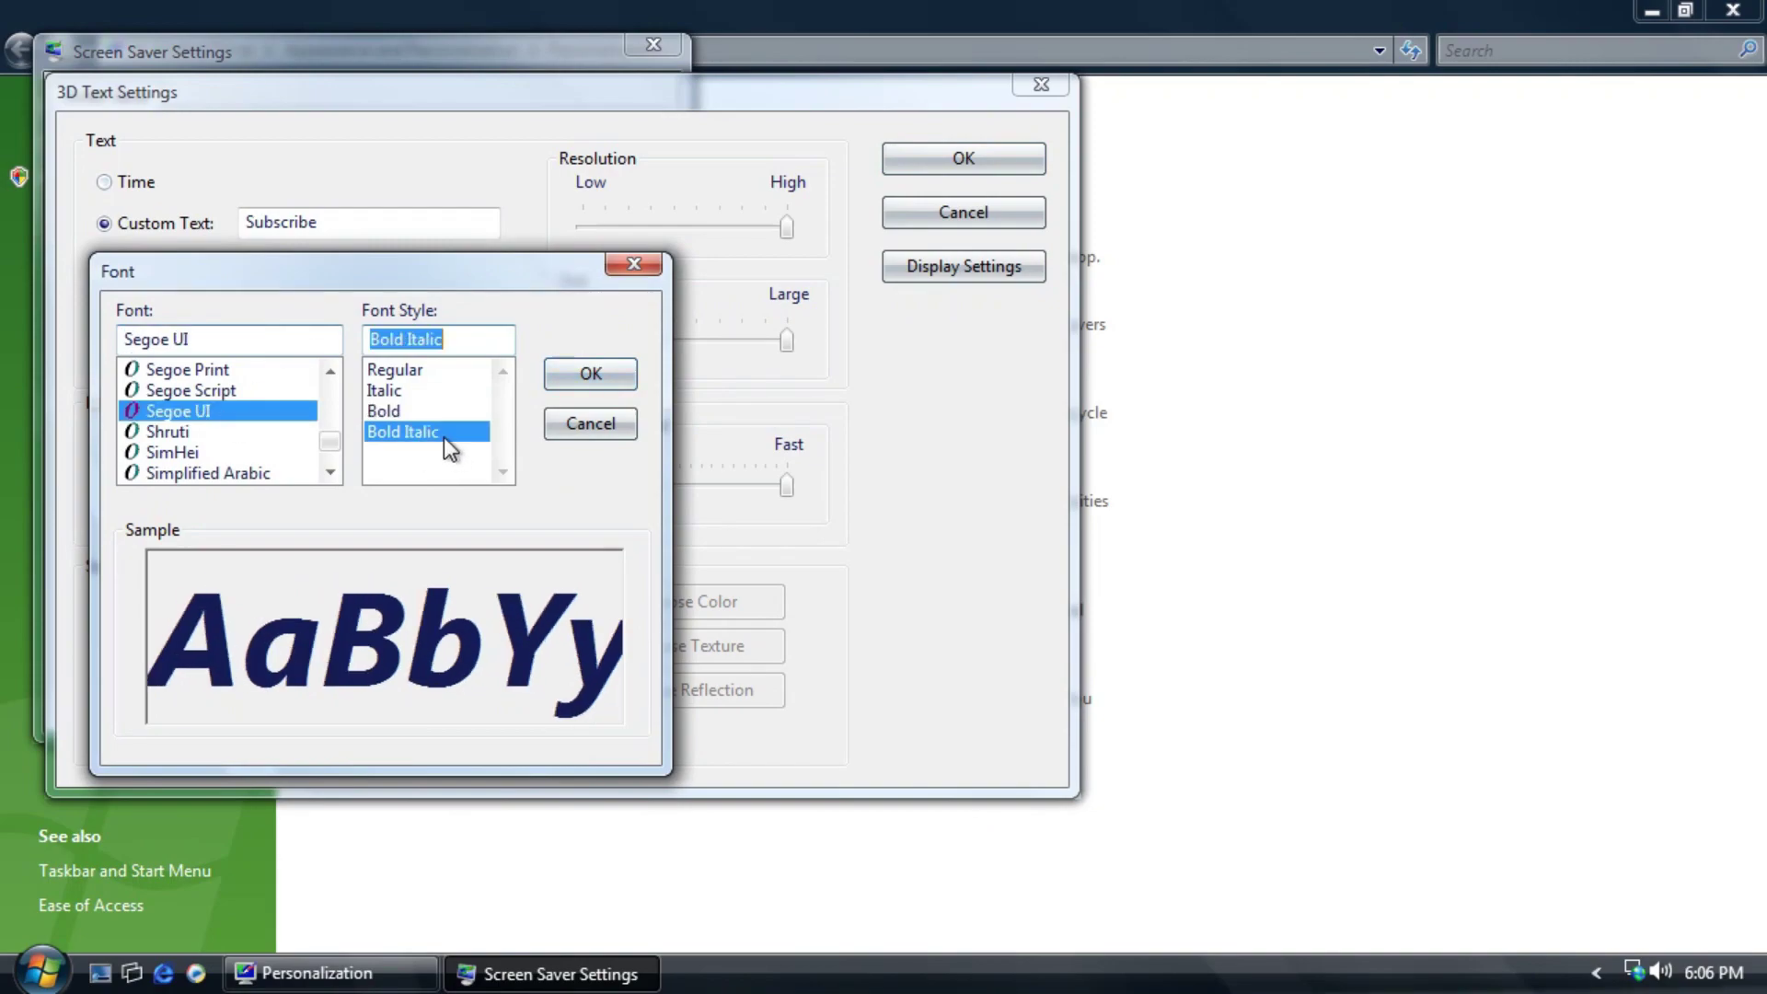
left_click(590, 373)
key("Return")
left_click(603, 448)
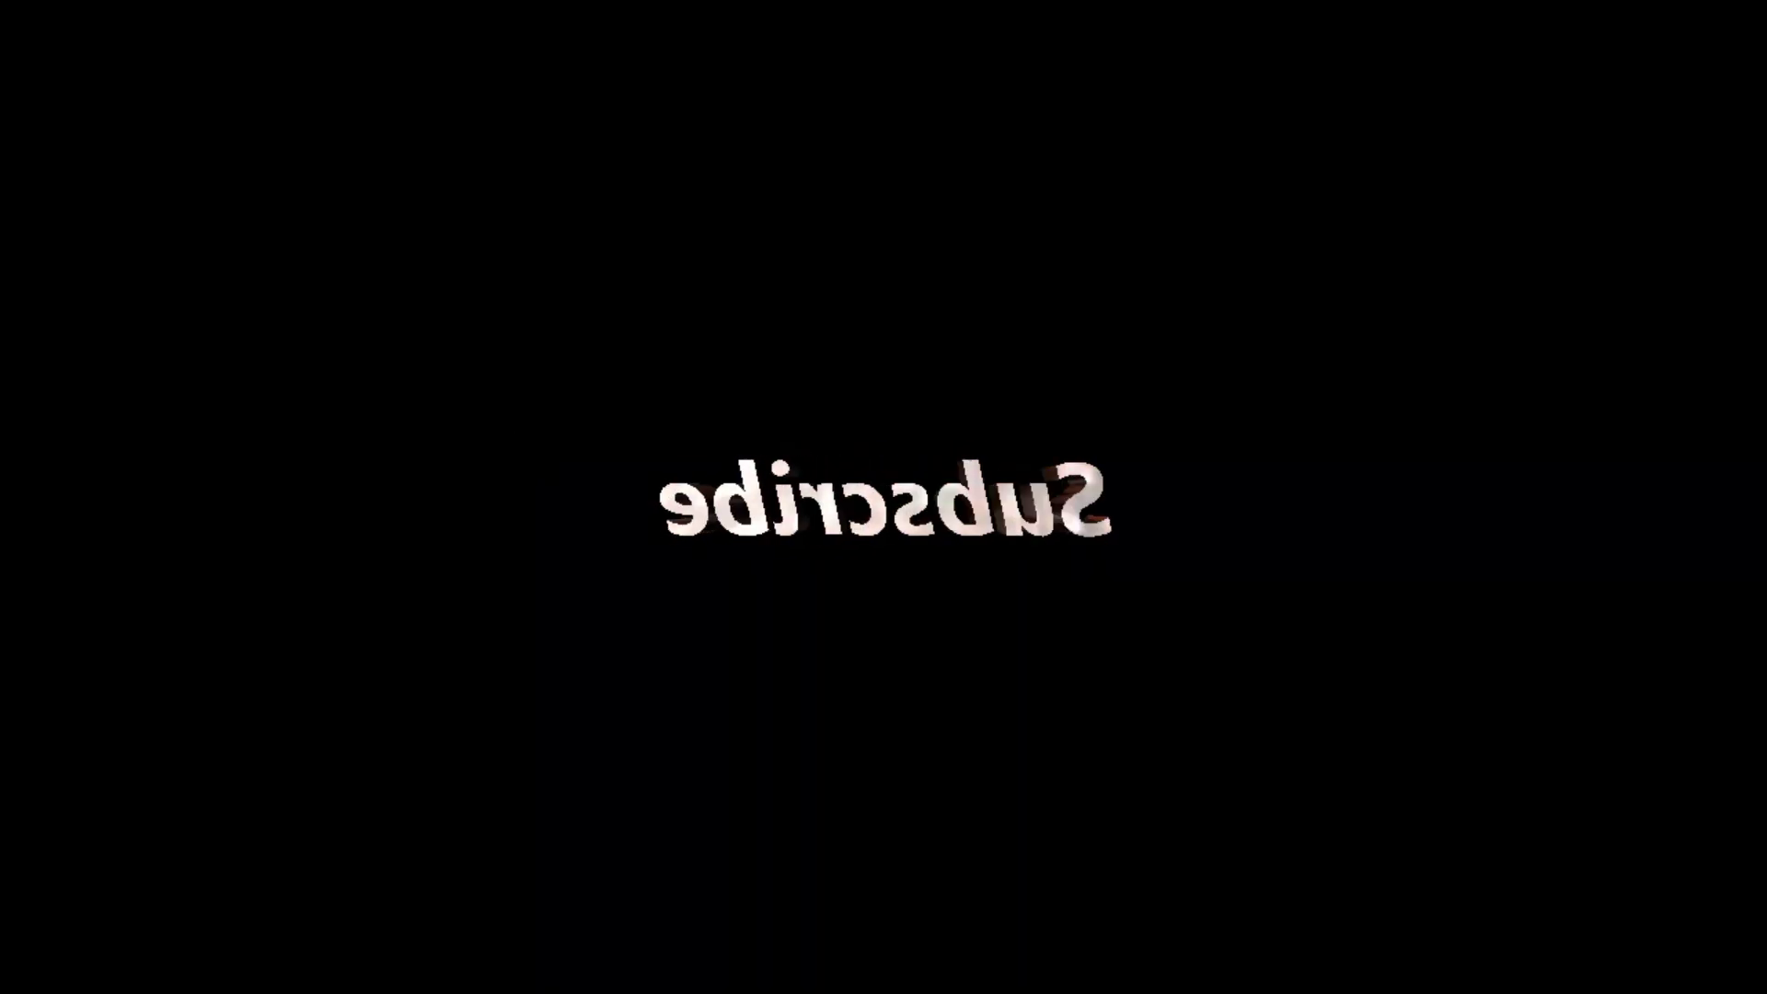
Switch the screen saver selection to Aurora and cancel the Screen Saver settings.
left_click(204, 451)
scroll(204, 534, "up", 3)
left_click(212, 507)
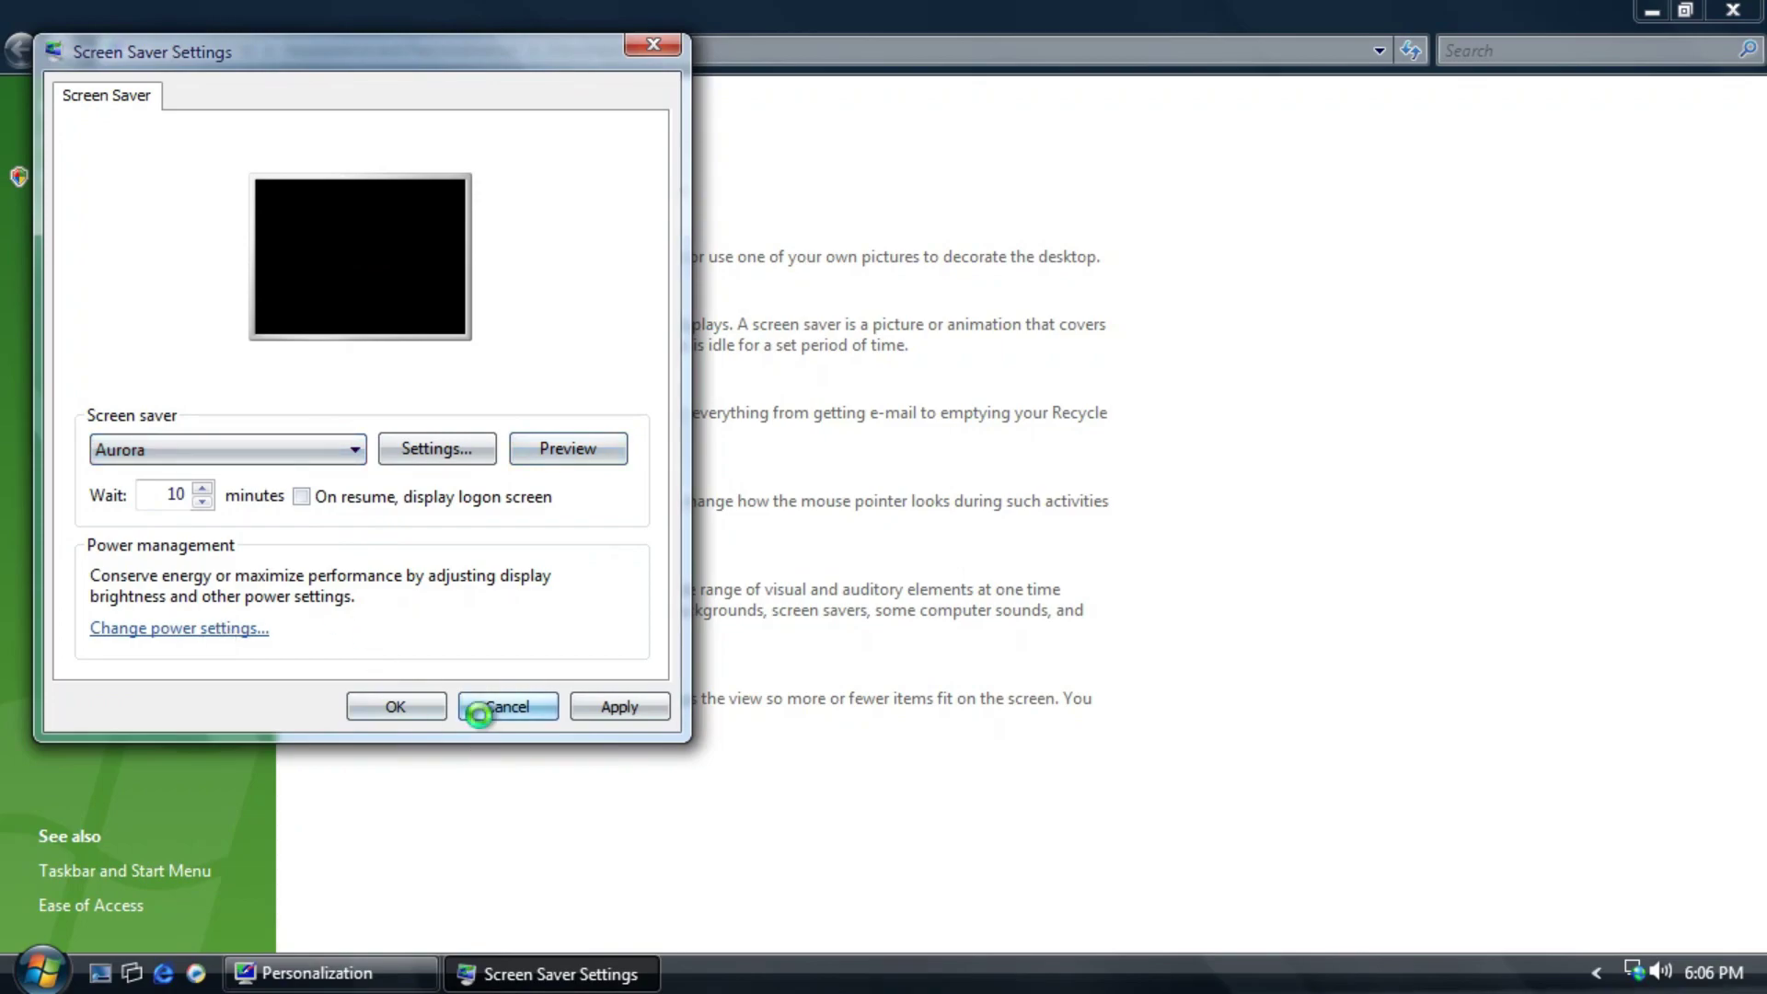
left_click(477, 710)
View the desktop icon settings, then close them and the Personalization window.
left_click(125, 148)
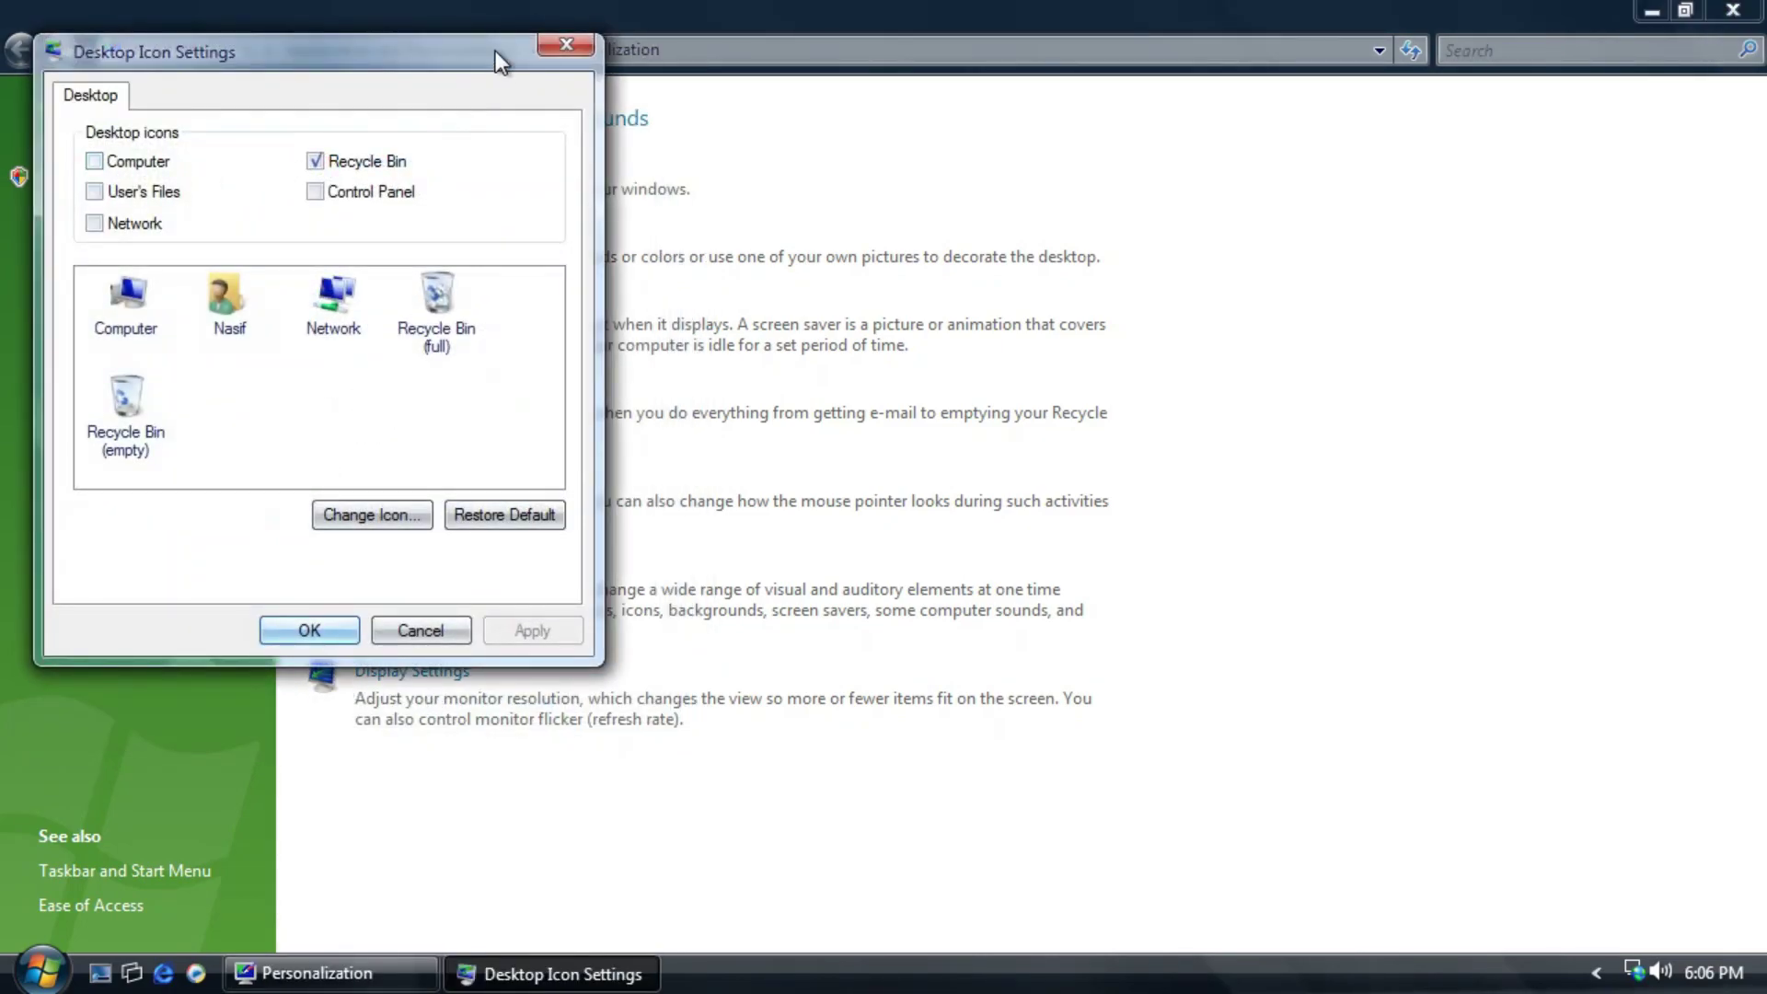
left_click(543, 42)
left_click(1732, 11)
Open the Computer window and cycle through the open windows with Flip 3D to the desktop.
left_click(42, 971)
left_click(442, 630)
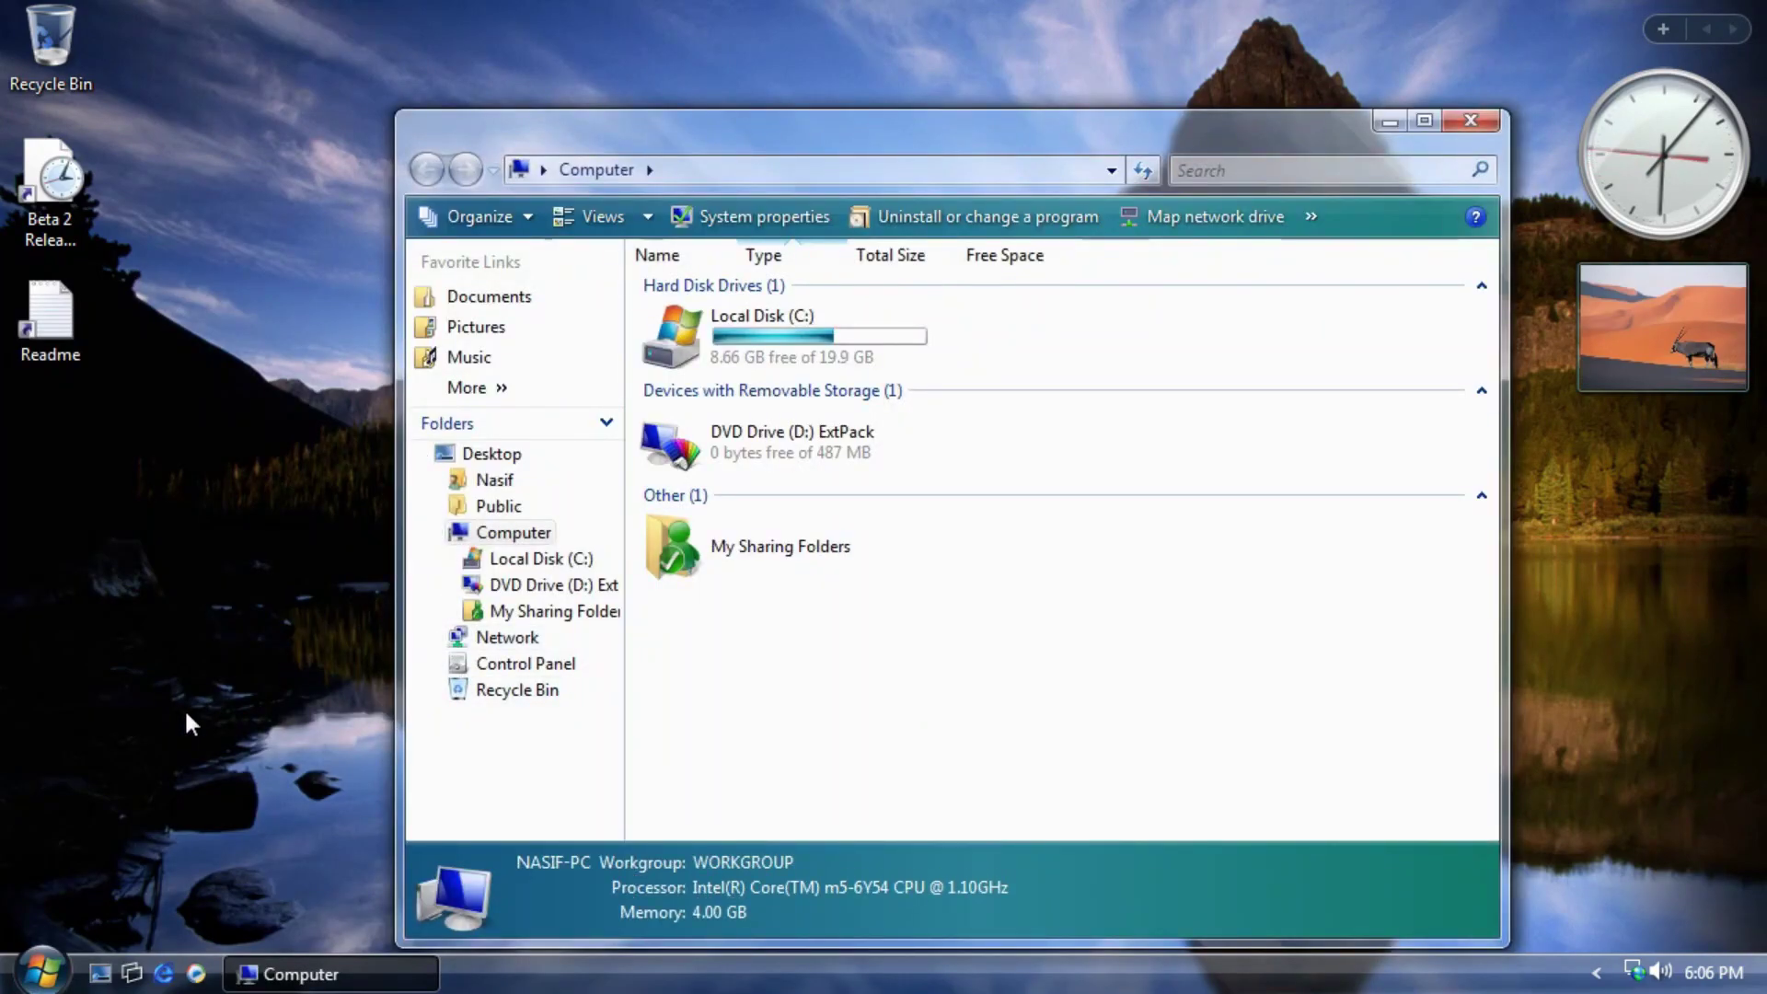
key("super+Tab")
key("super+Tab")
key("super+Tab")
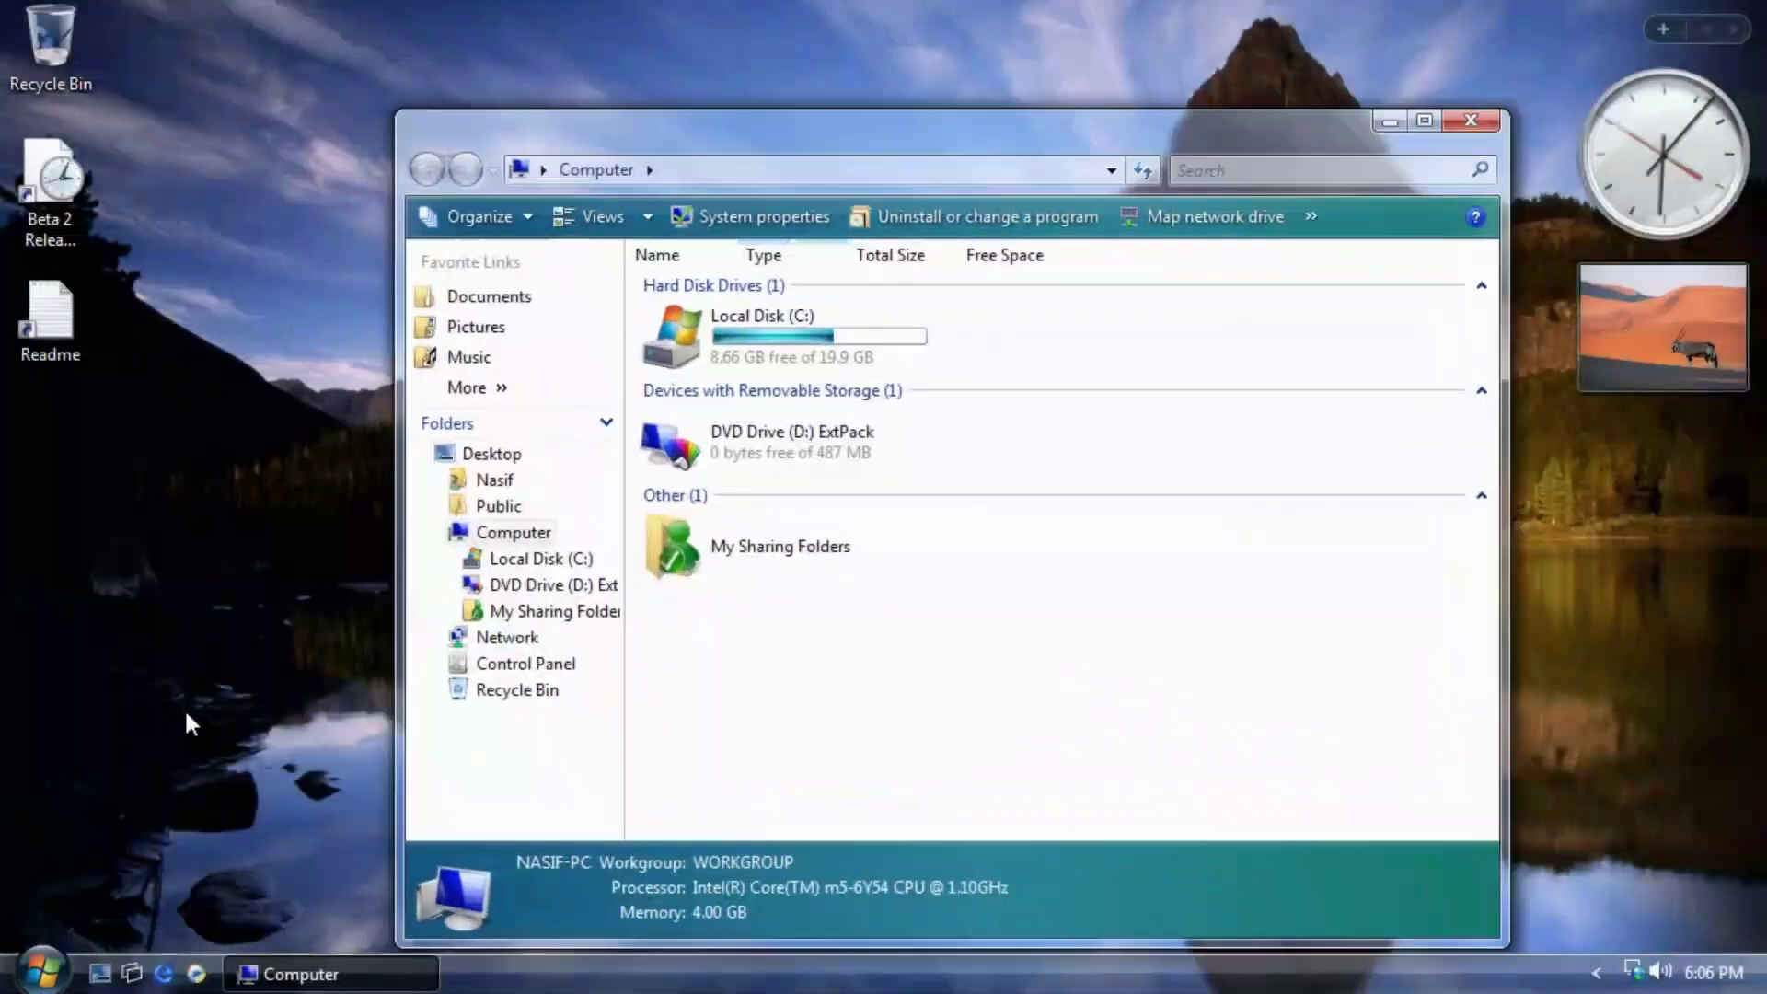
key("super+Tab")
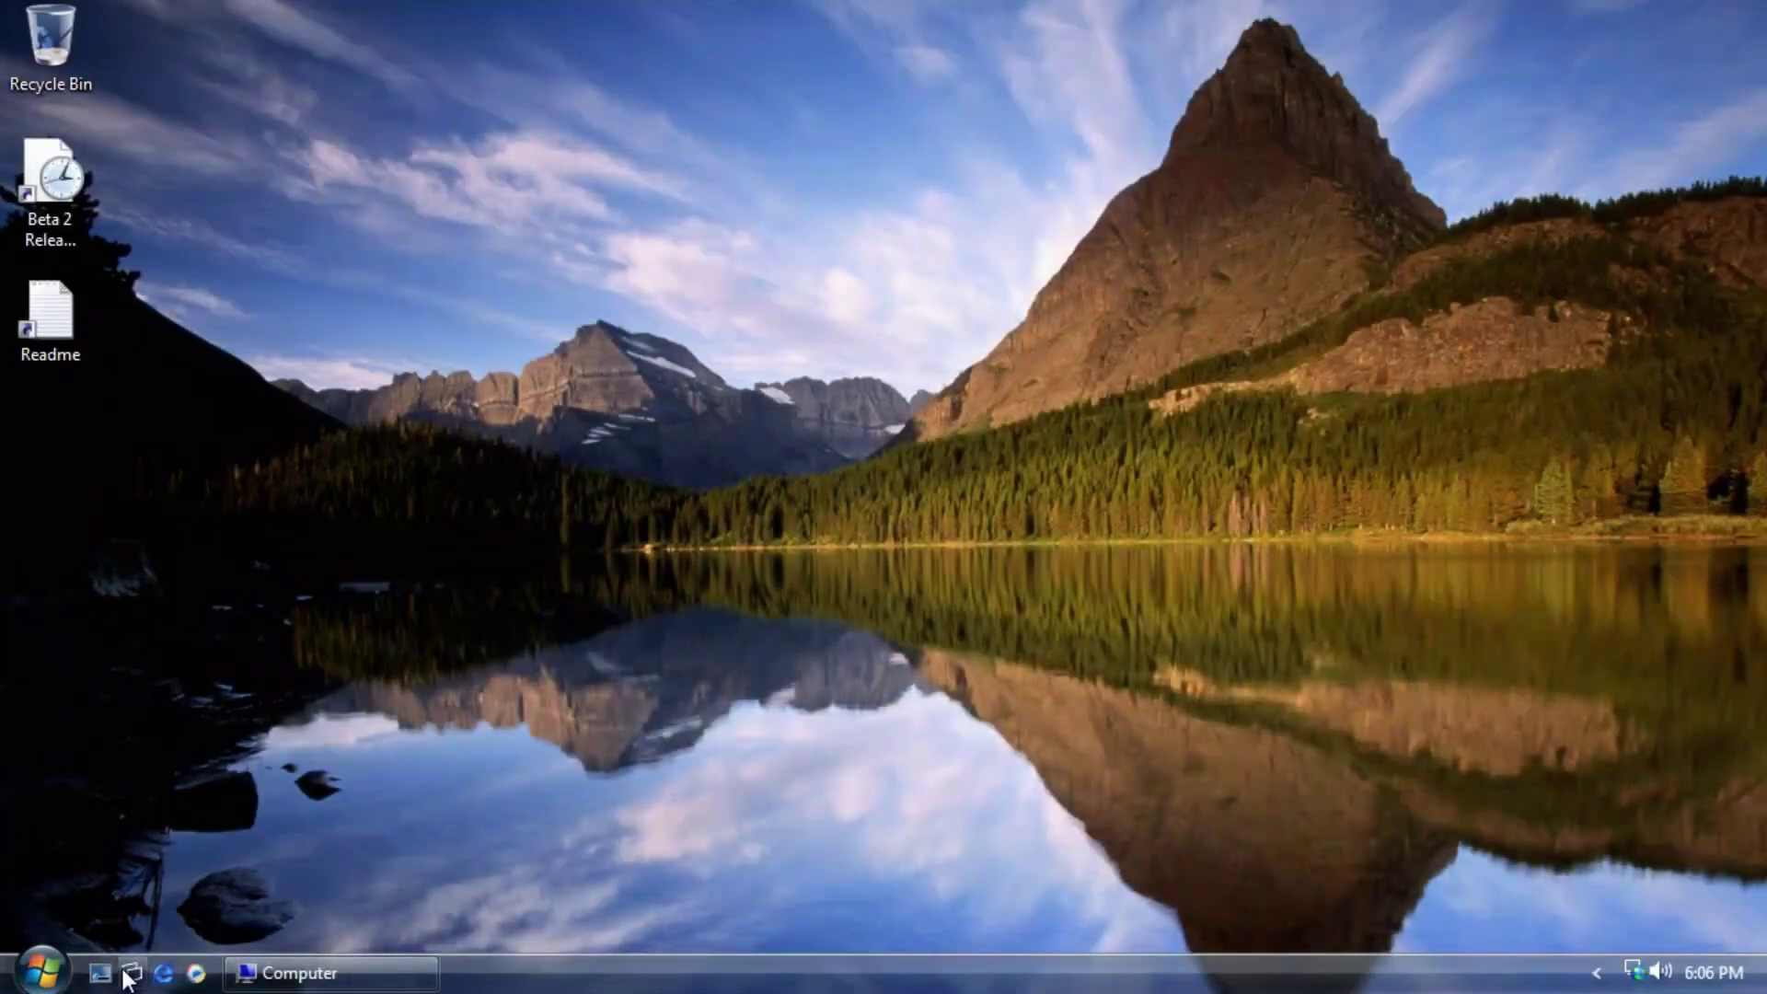
Start the 3D window switcher from the taskbar and return to the Computer window.
left_click(133, 973)
scroll(615, 545, "down", 1)
scroll(615, 545, "up", 1)
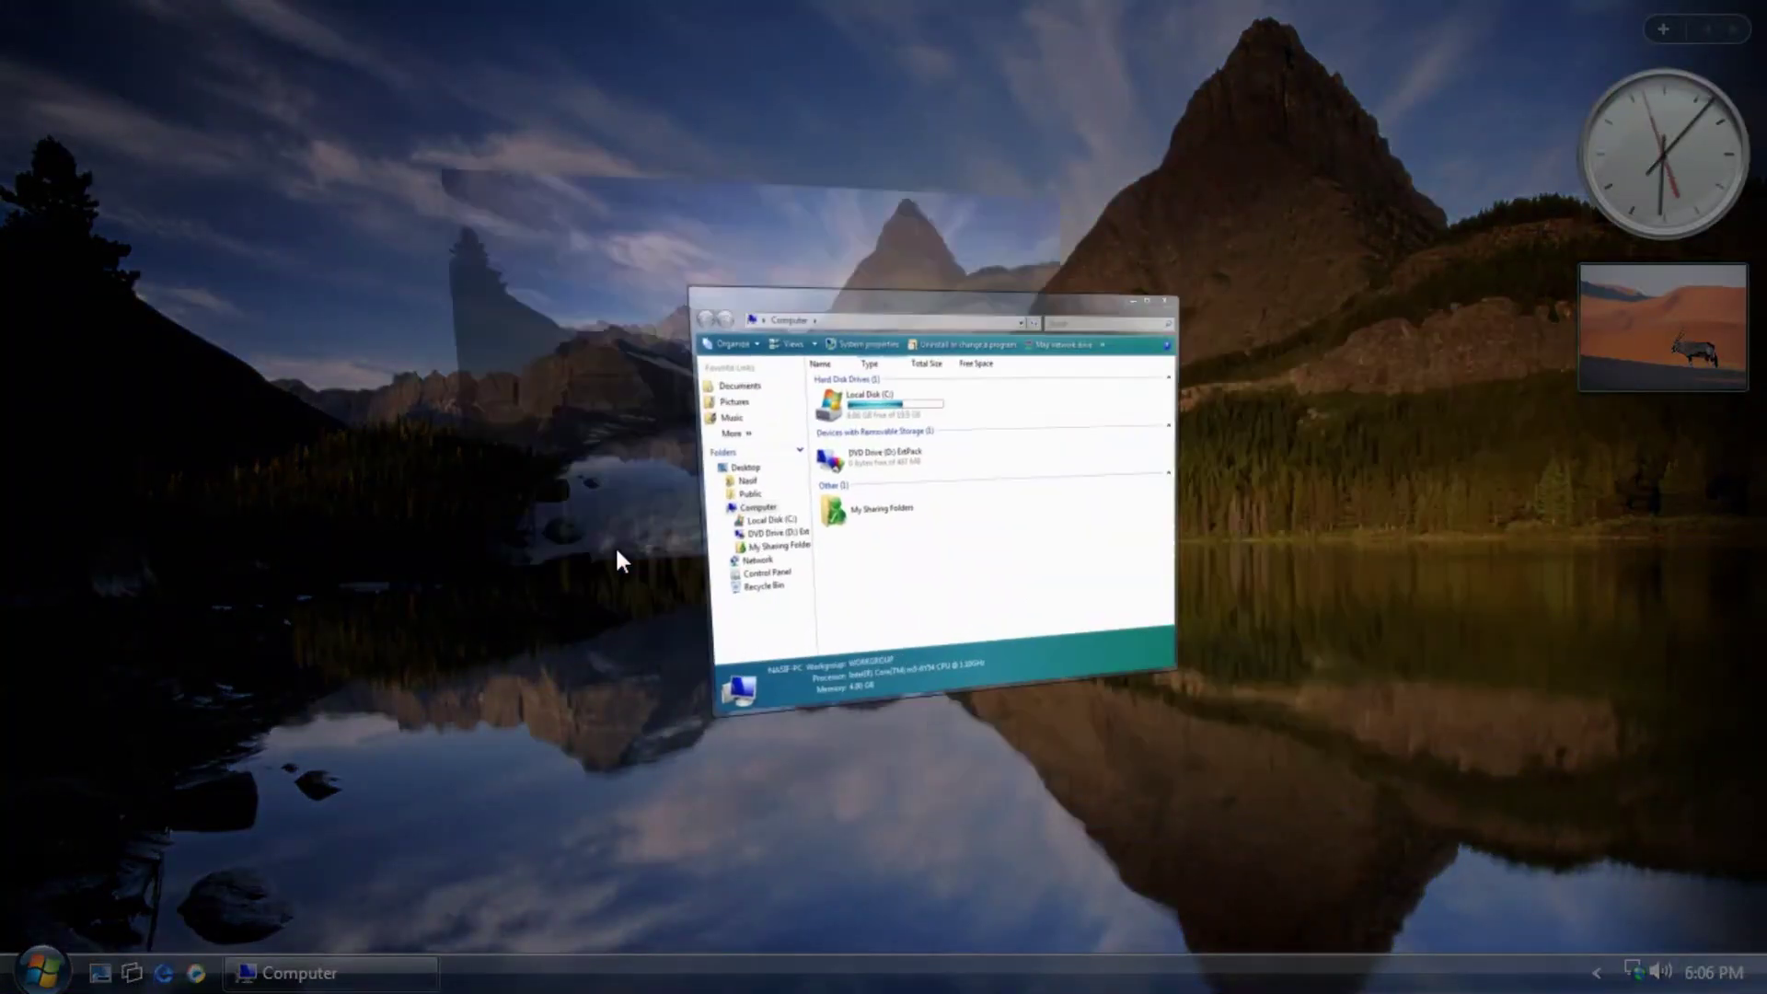
left_click(615, 552)
Browse the Windows folder on Local Disk (C:), launch regedit from it and close it again.
right_click(716, 434)
key("Escape")
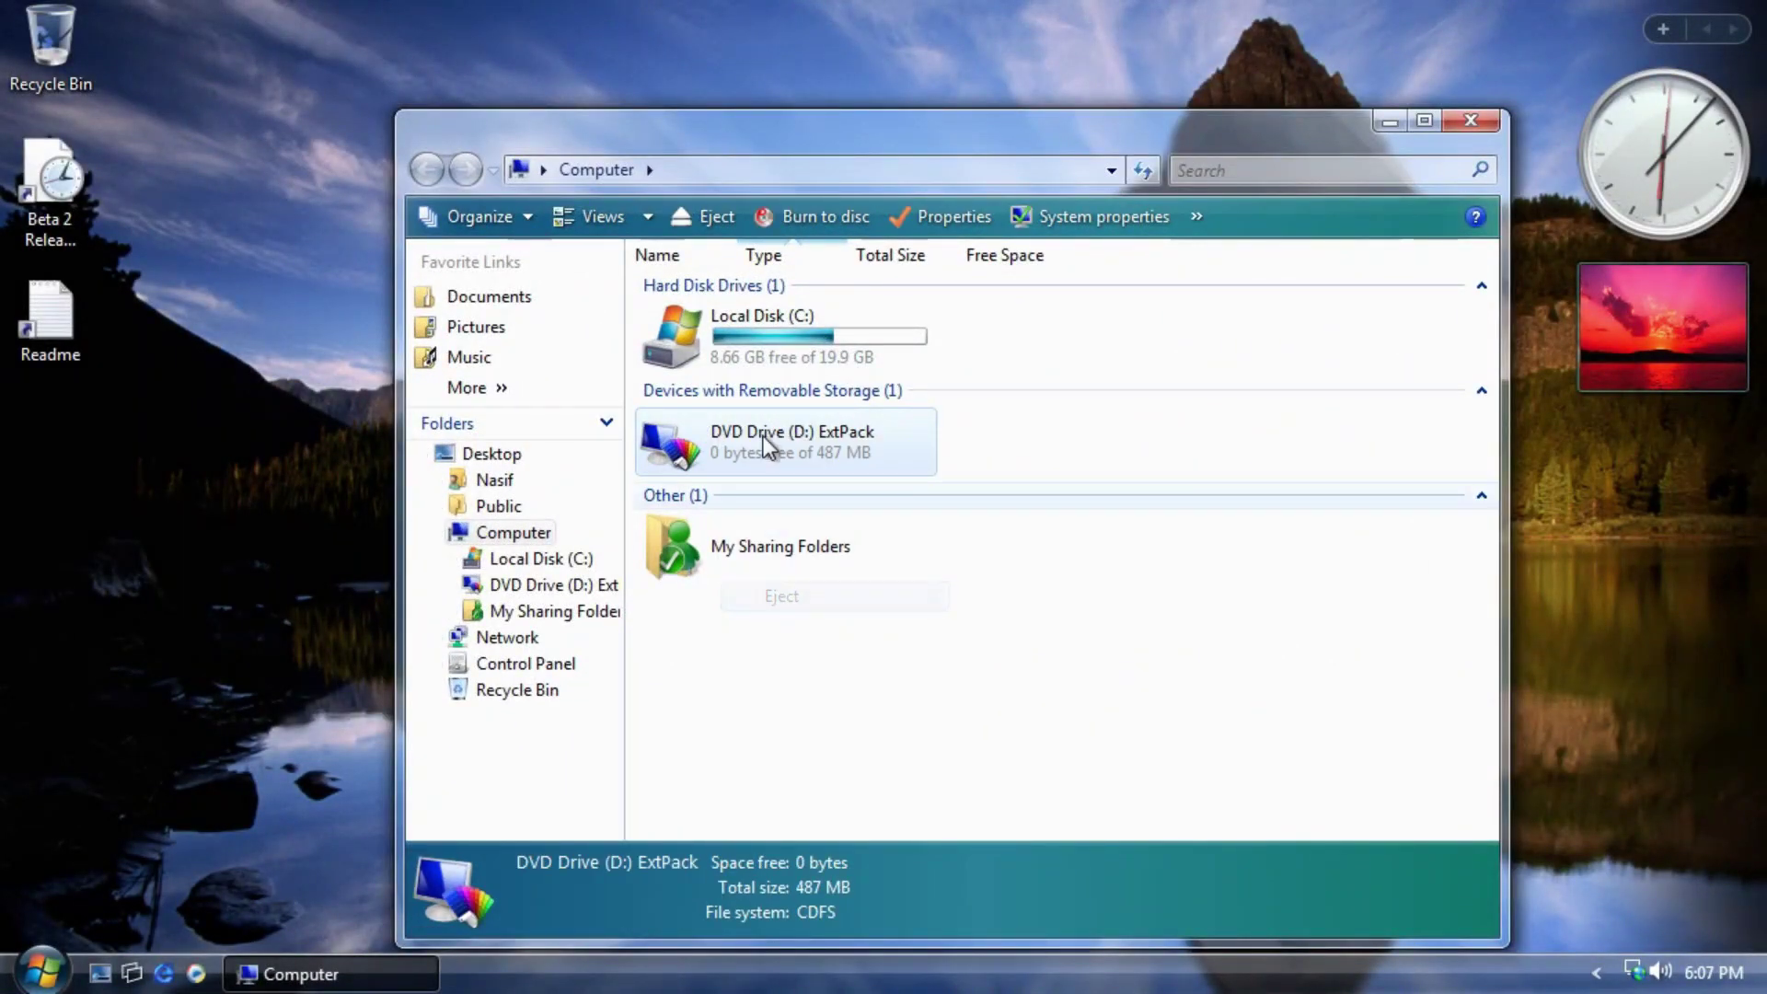
double_click(733, 344)
double_click(730, 342)
scroll(744, 451, "down", 20)
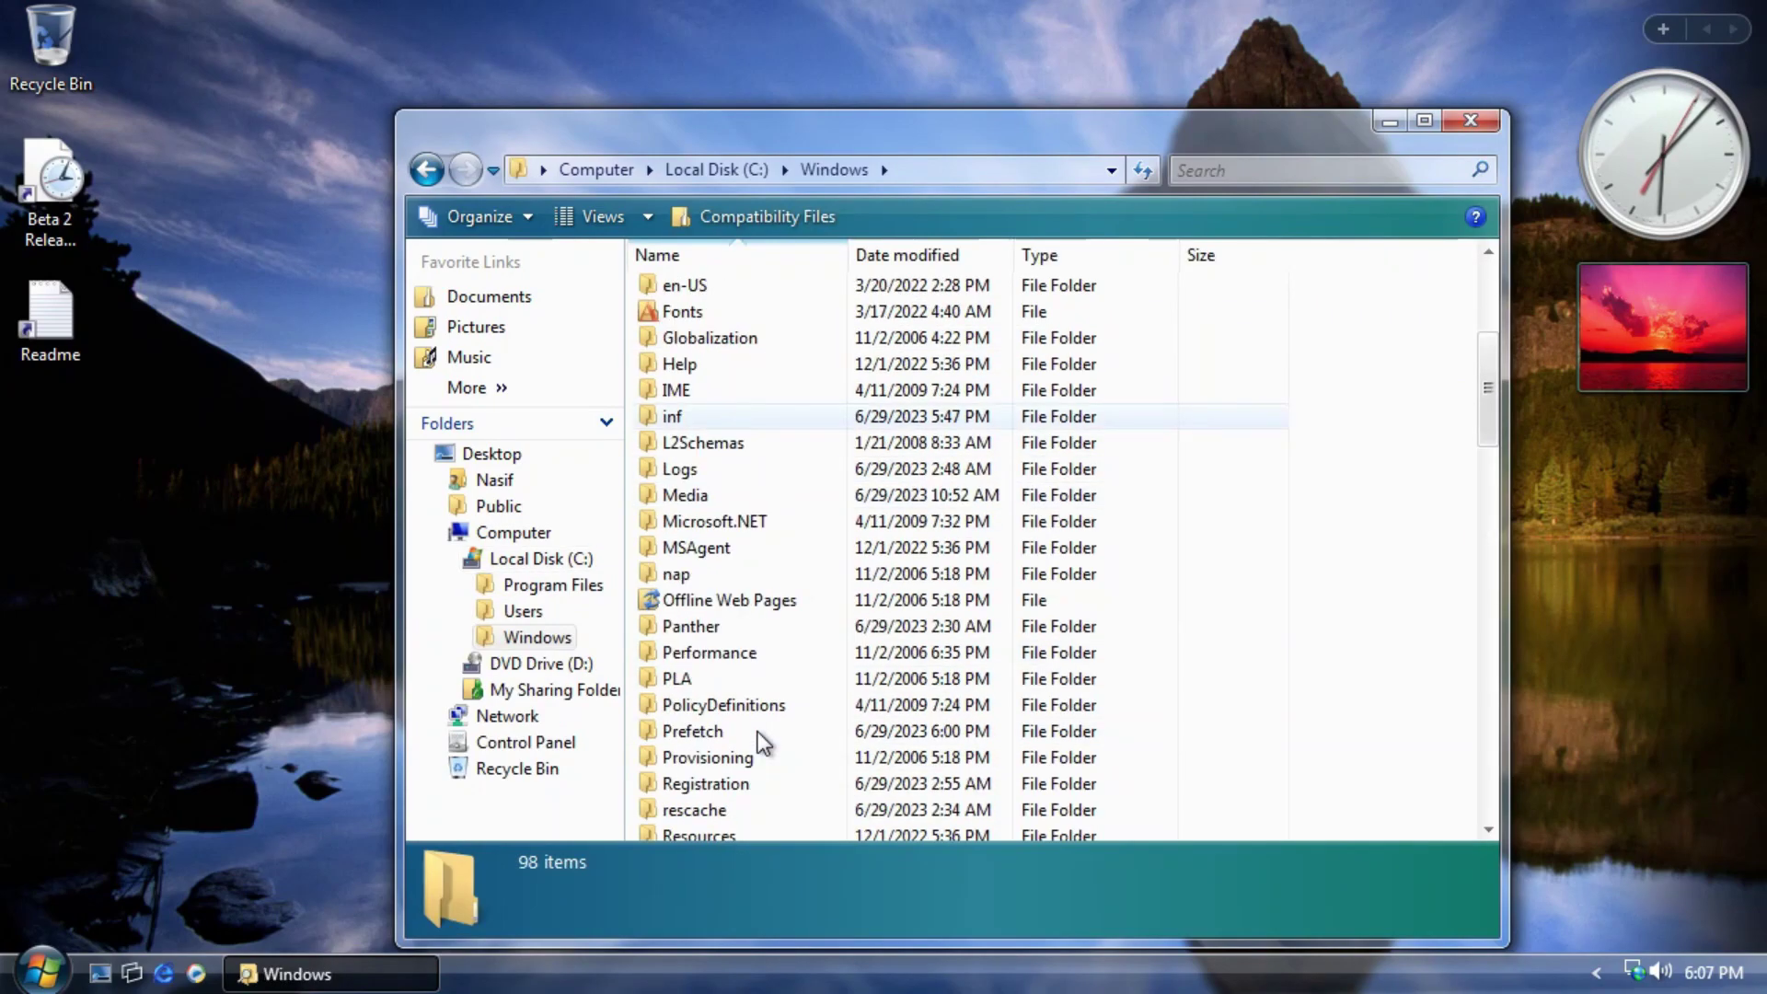
scroll(727, 405, "down", 2)
double_click(736, 619)
left_click(1344, 80)
scroll(1172, 457, "up", 20)
scroll(814, 736, "down", 4)
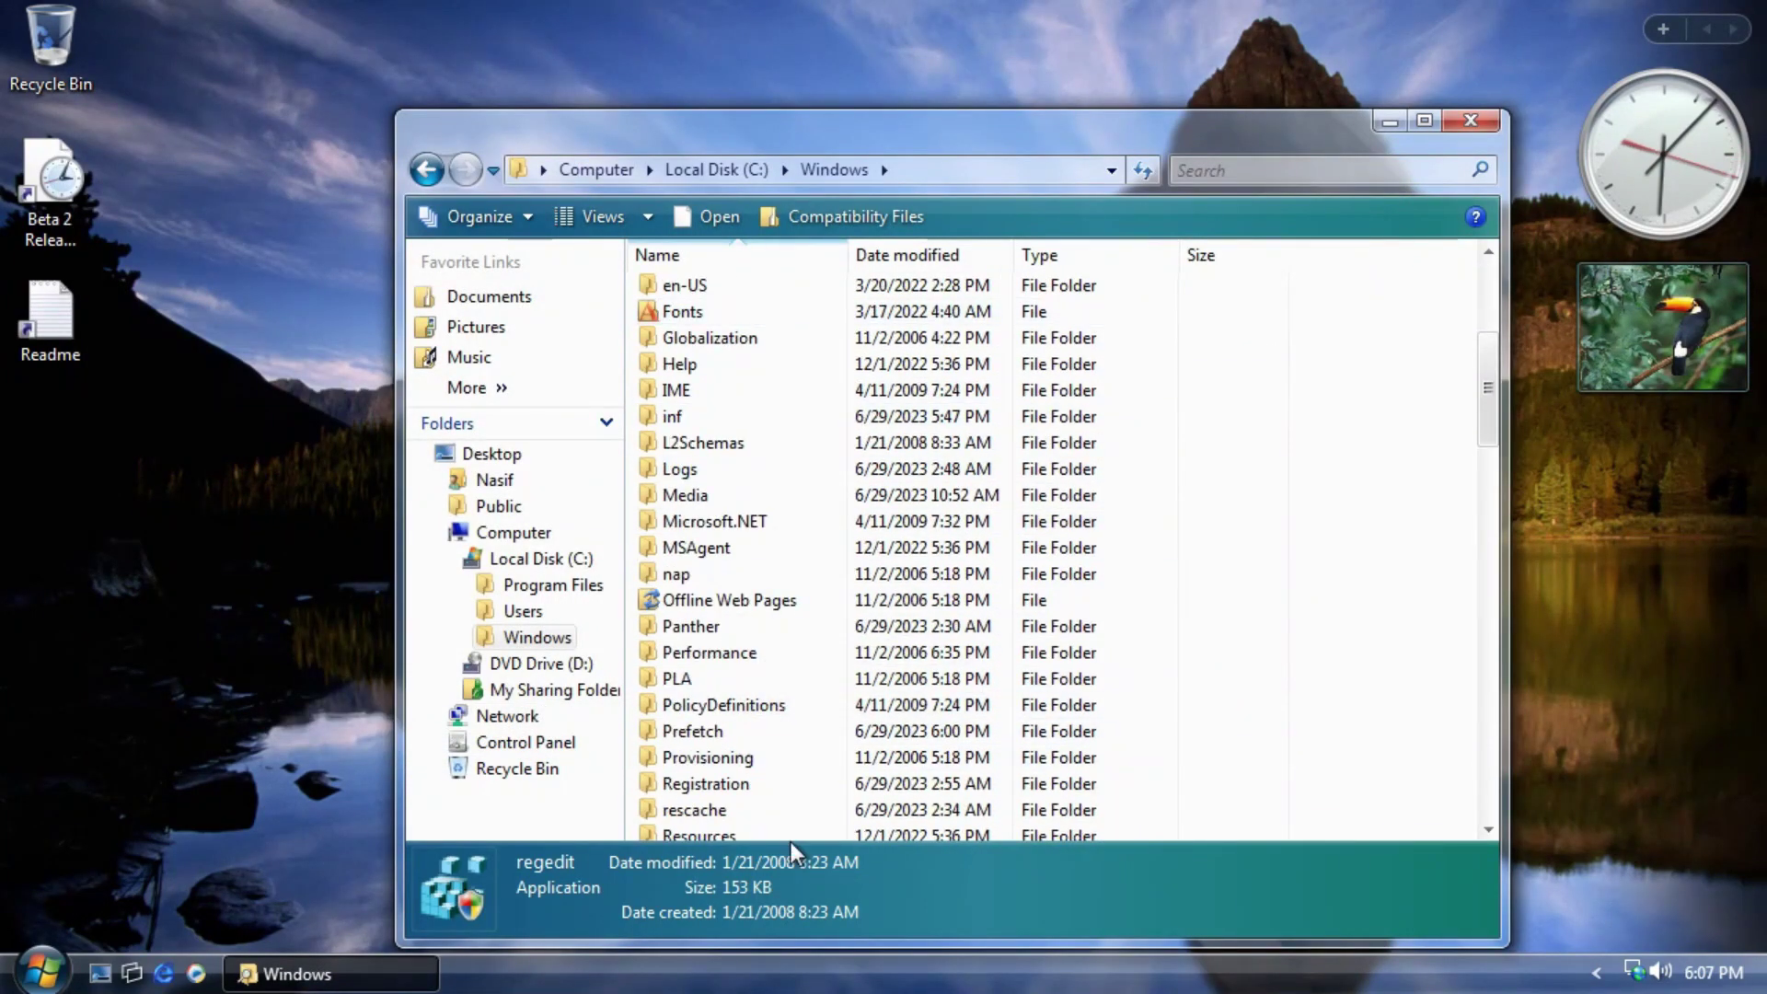
scroll(758, 638, "down", 5)
Return to Local Disk (C:), collapse Computer in the folder tree and show the contents of the Desktop folder.
left_click(474, 558)
left_click(438, 532)
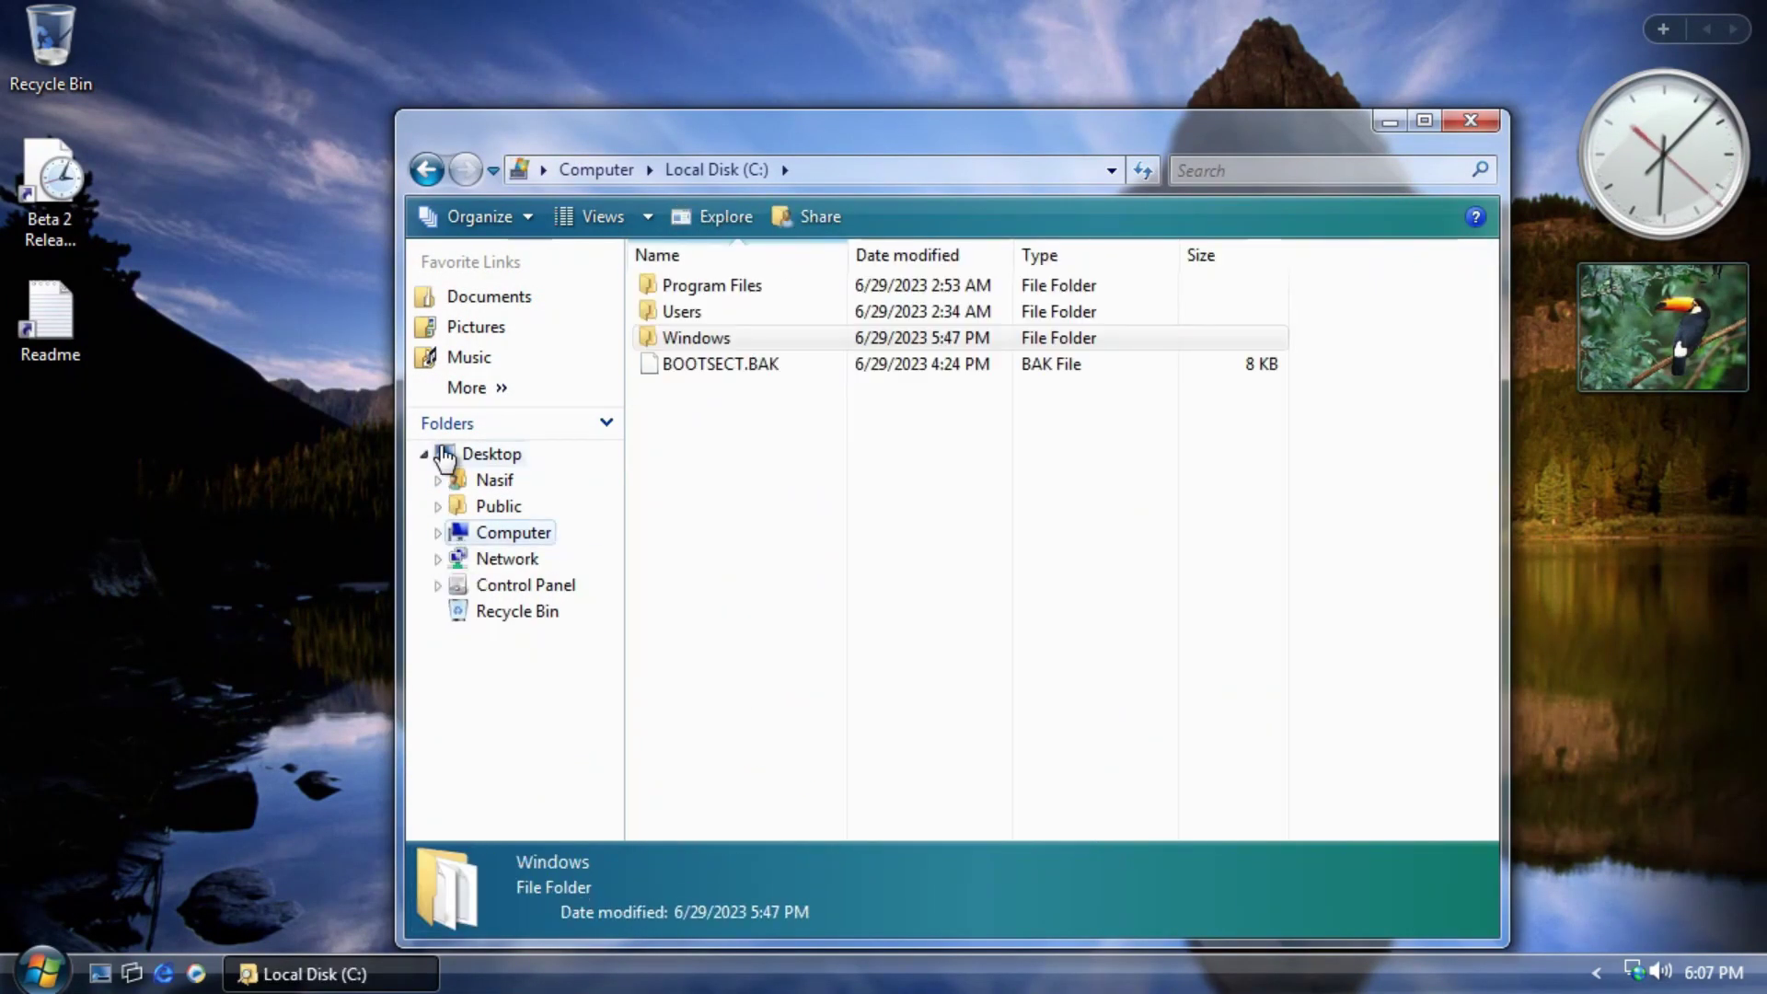
left_click(492, 453)
left_click(709, 391)
left_click_drag(1048, 750, 1130, 727)
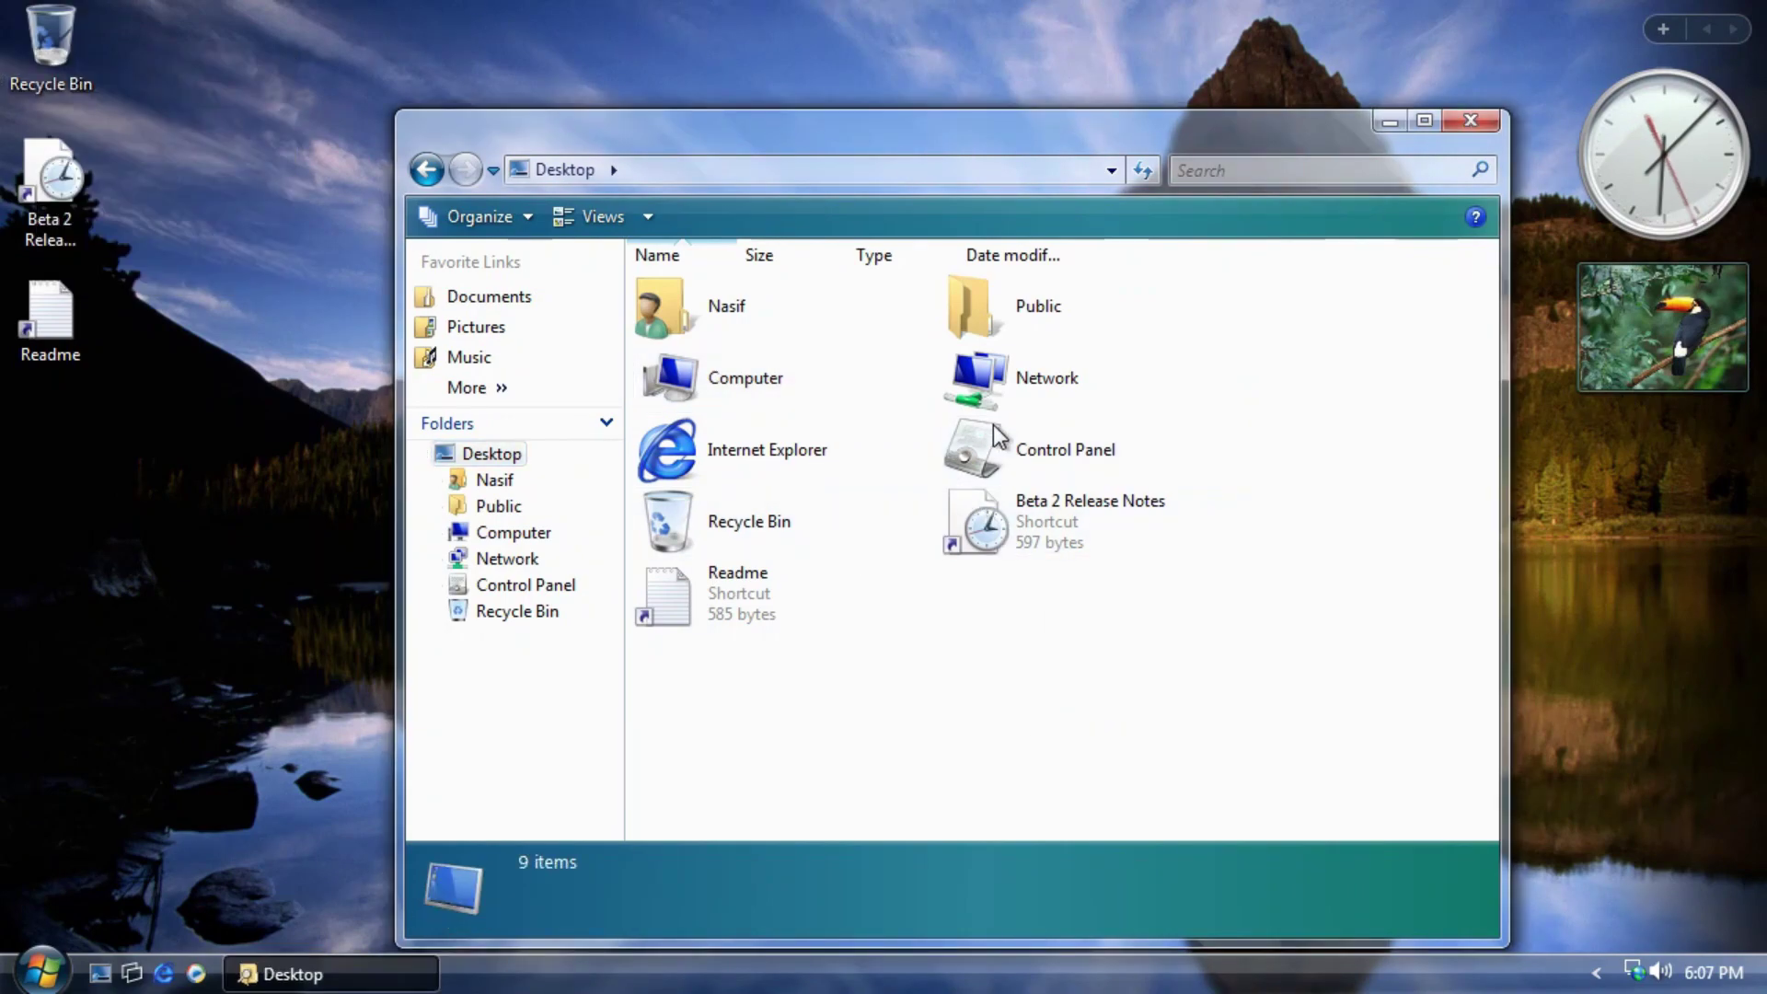
Close the Desktop folder window and browse the installed programs and subfolders in the full program list.
left_click_drag(1210, 133, 1039, 61)
left_click(1309, 48)
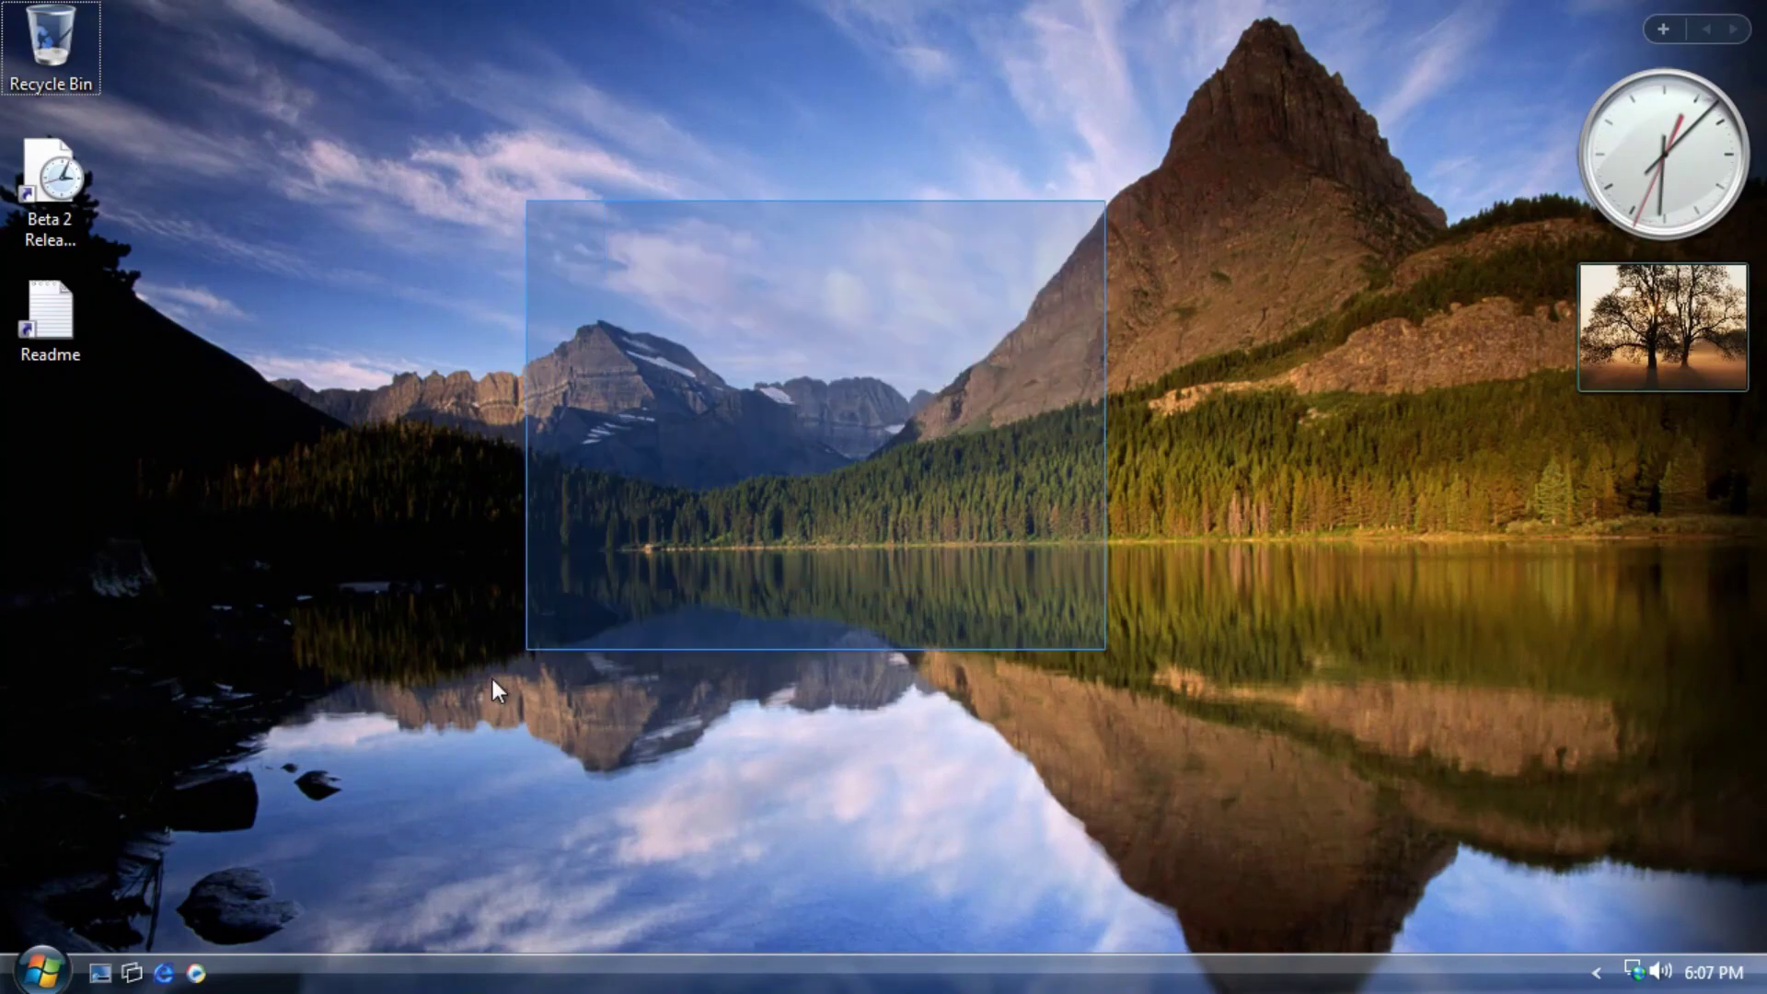
left_click(38, 971)
left_click(87, 876)
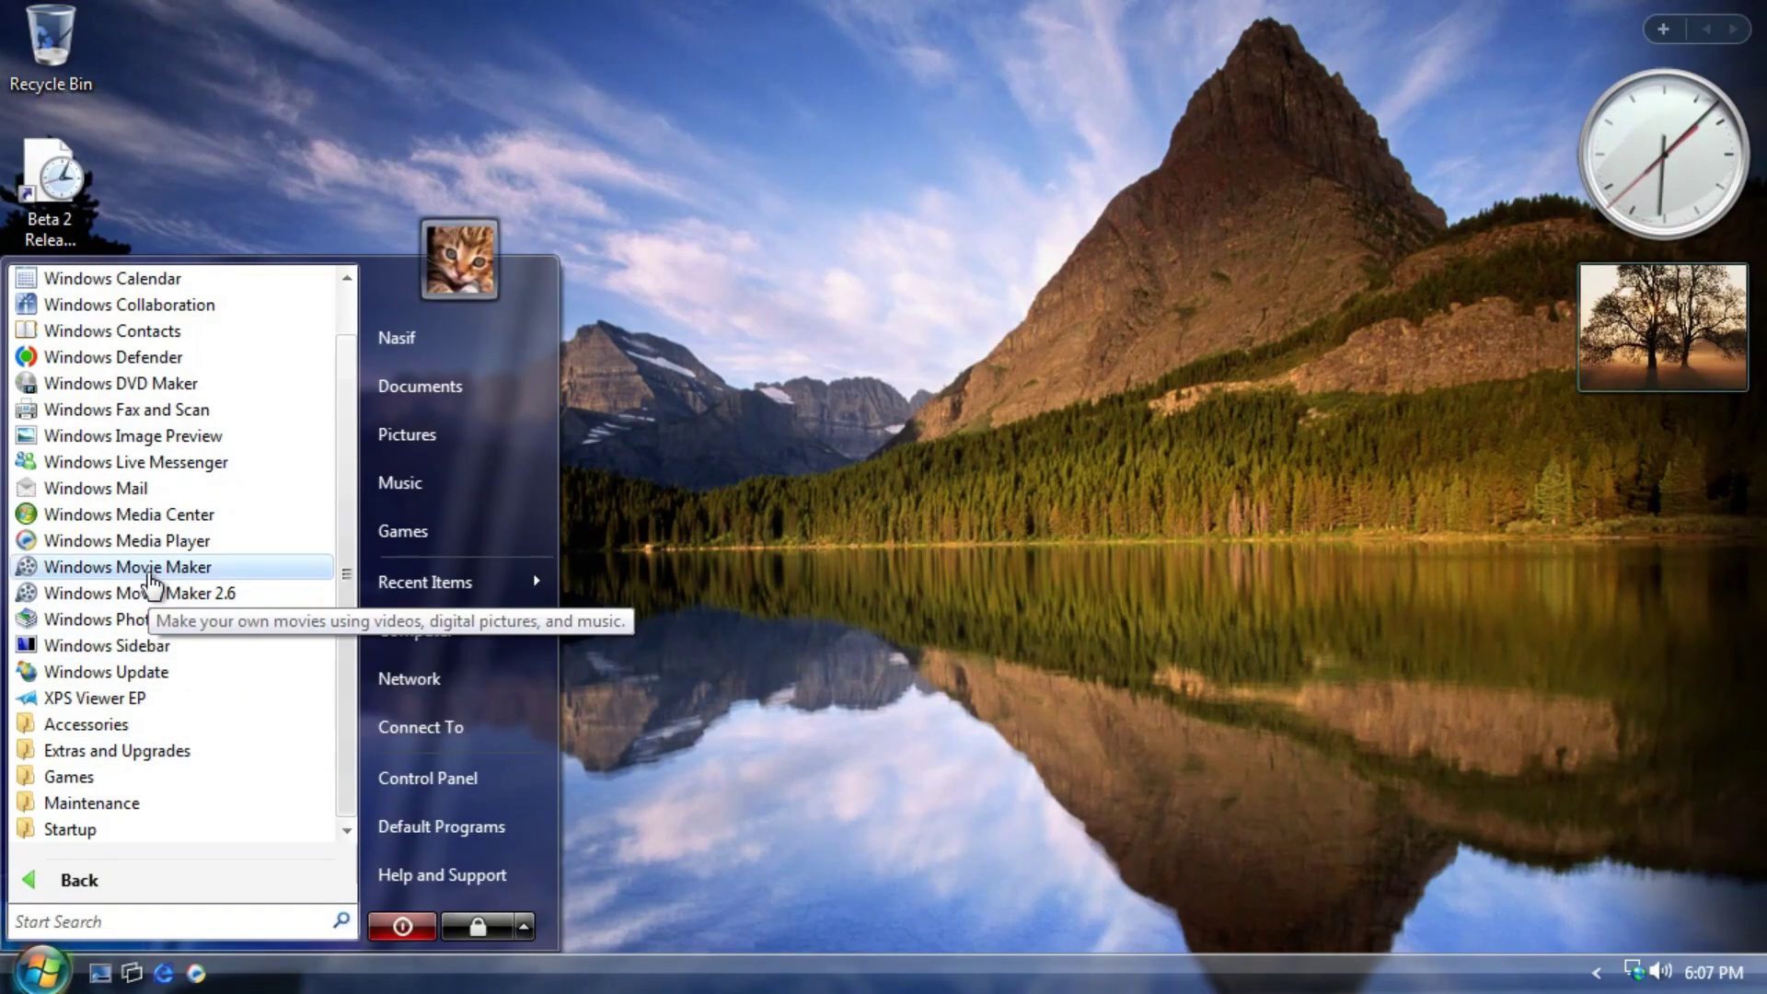
left_click(74, 829)
left_click(87, 784)
left_click(92, 698)
Open Control Panel and view the Additional Options category and the available account pictures, returning to the home page.
left_click(437, 775)
left_click_drag(595, 35, 306, 101)
left_click(856, 736)
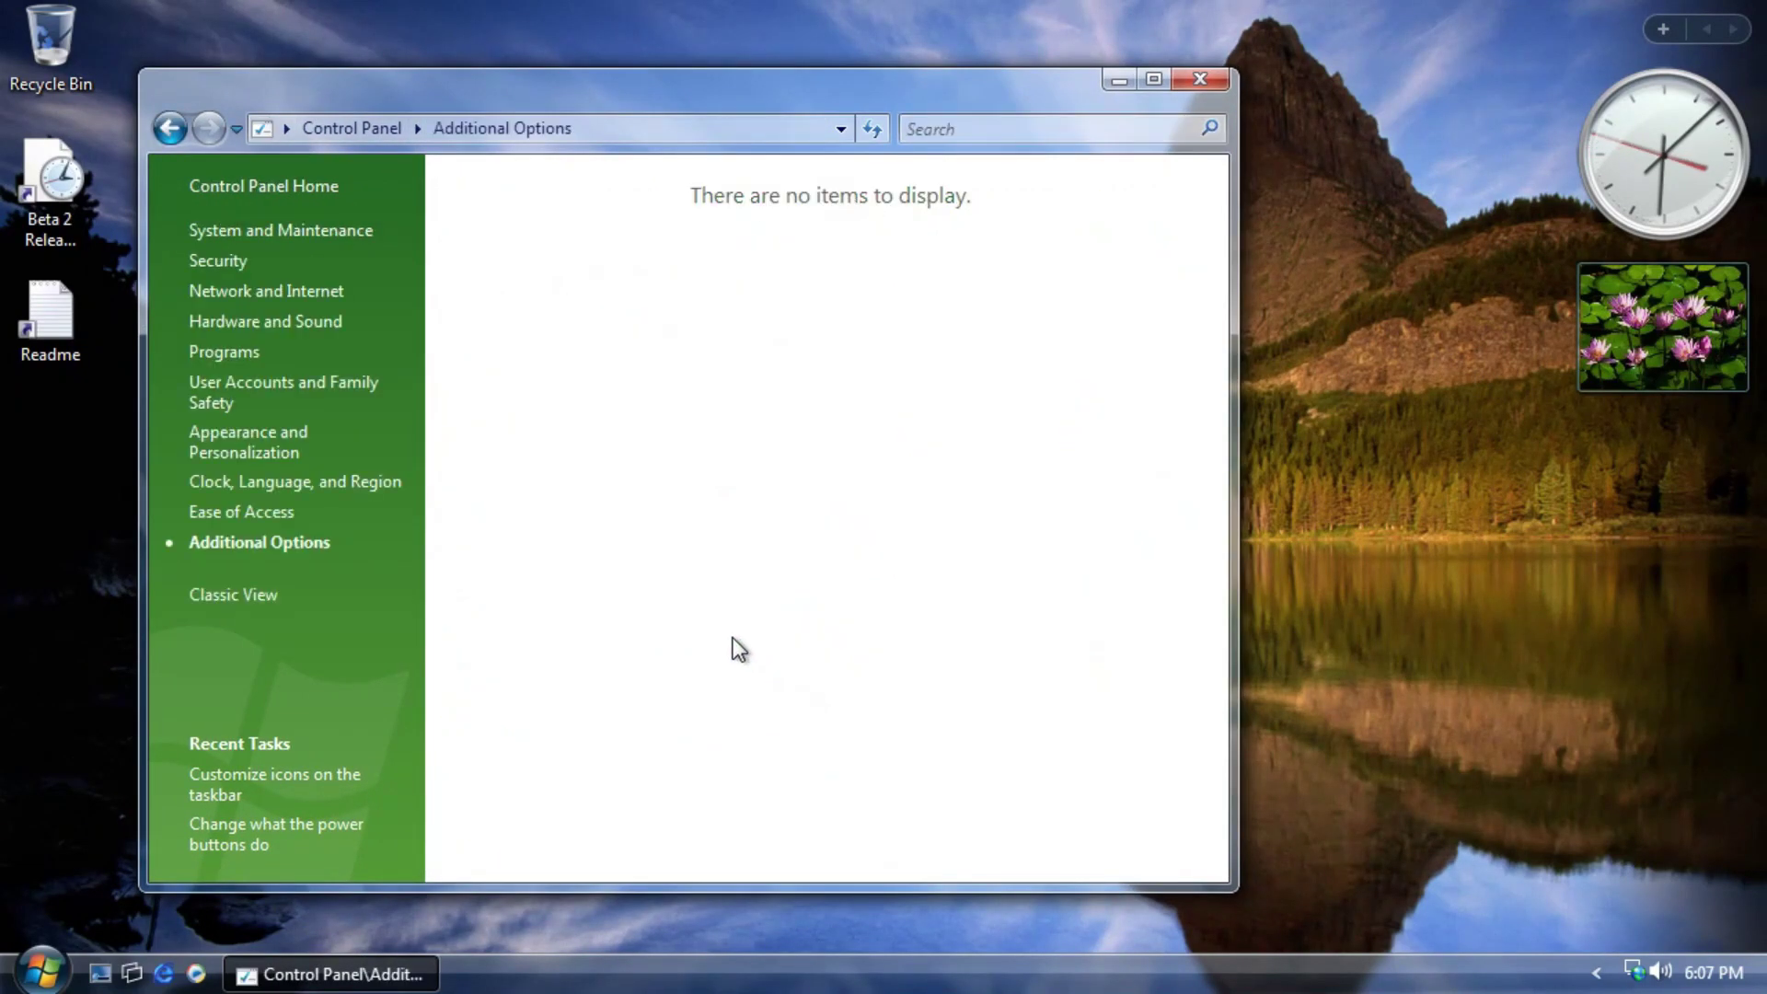
left_click(169, 129)
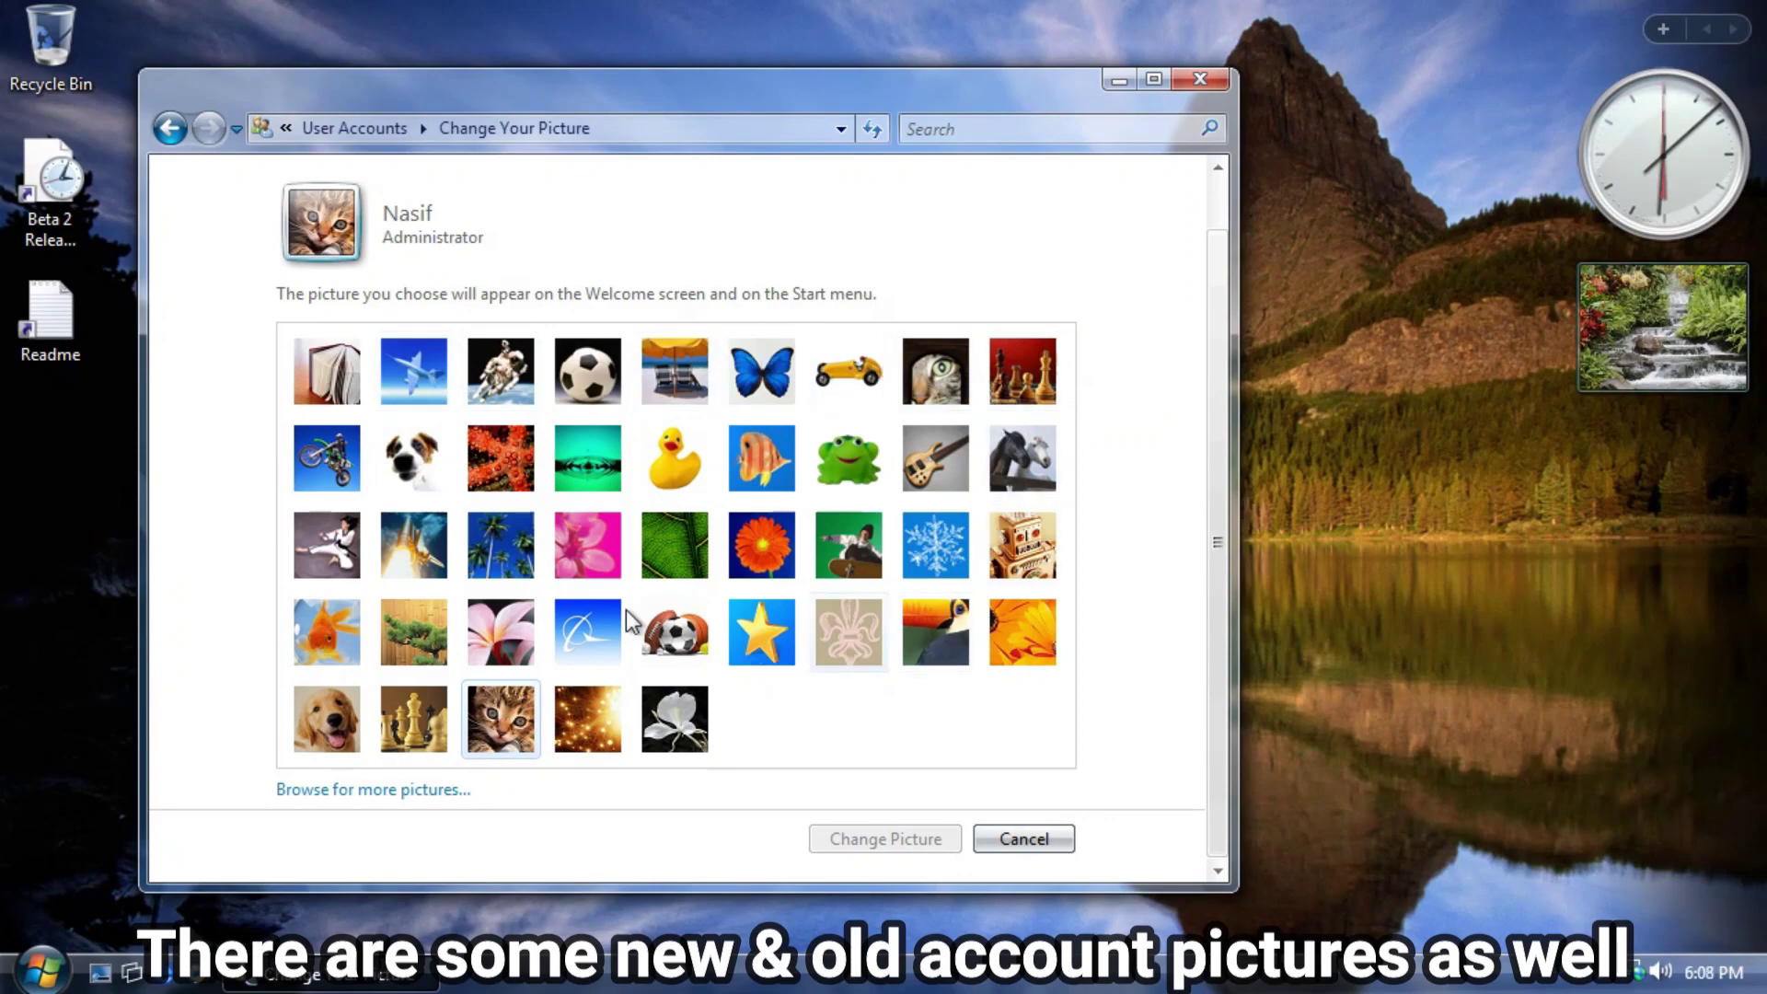
left_click(166, 128)
left_click(166, 128)
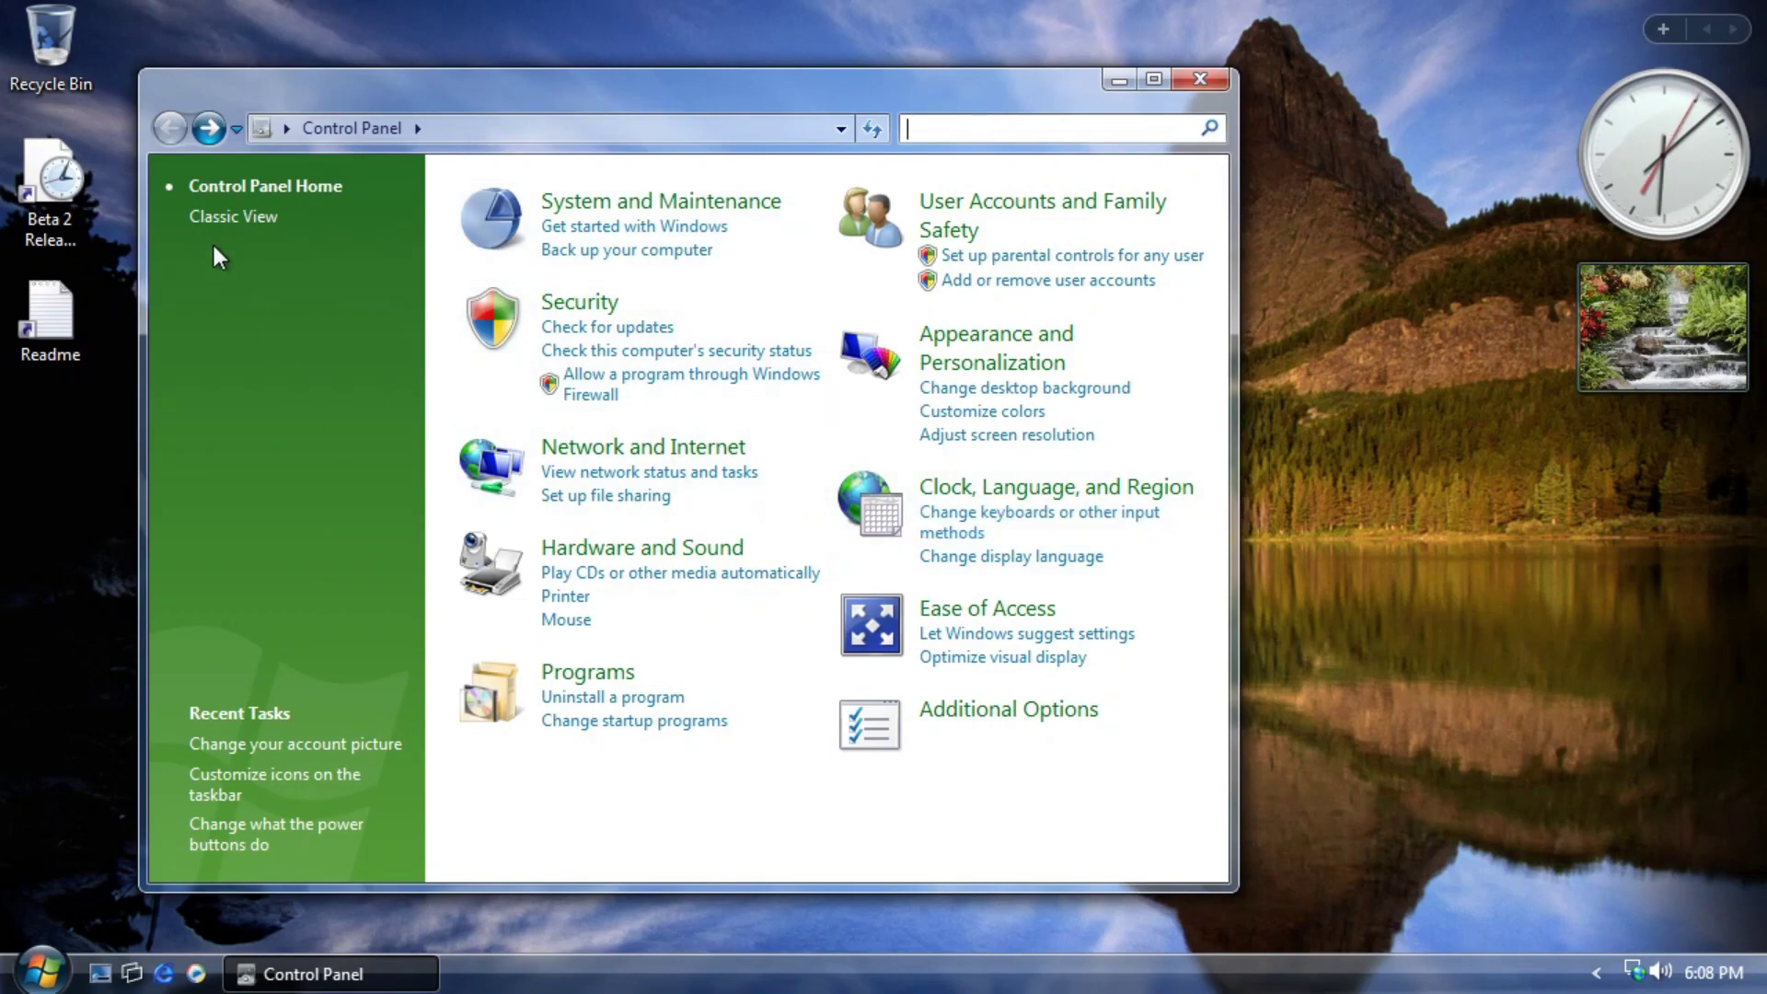
View all Control Panel items maximized in Classic View, return to the category view and close the window.
left_click(234, 215)
double_click(392, 103)
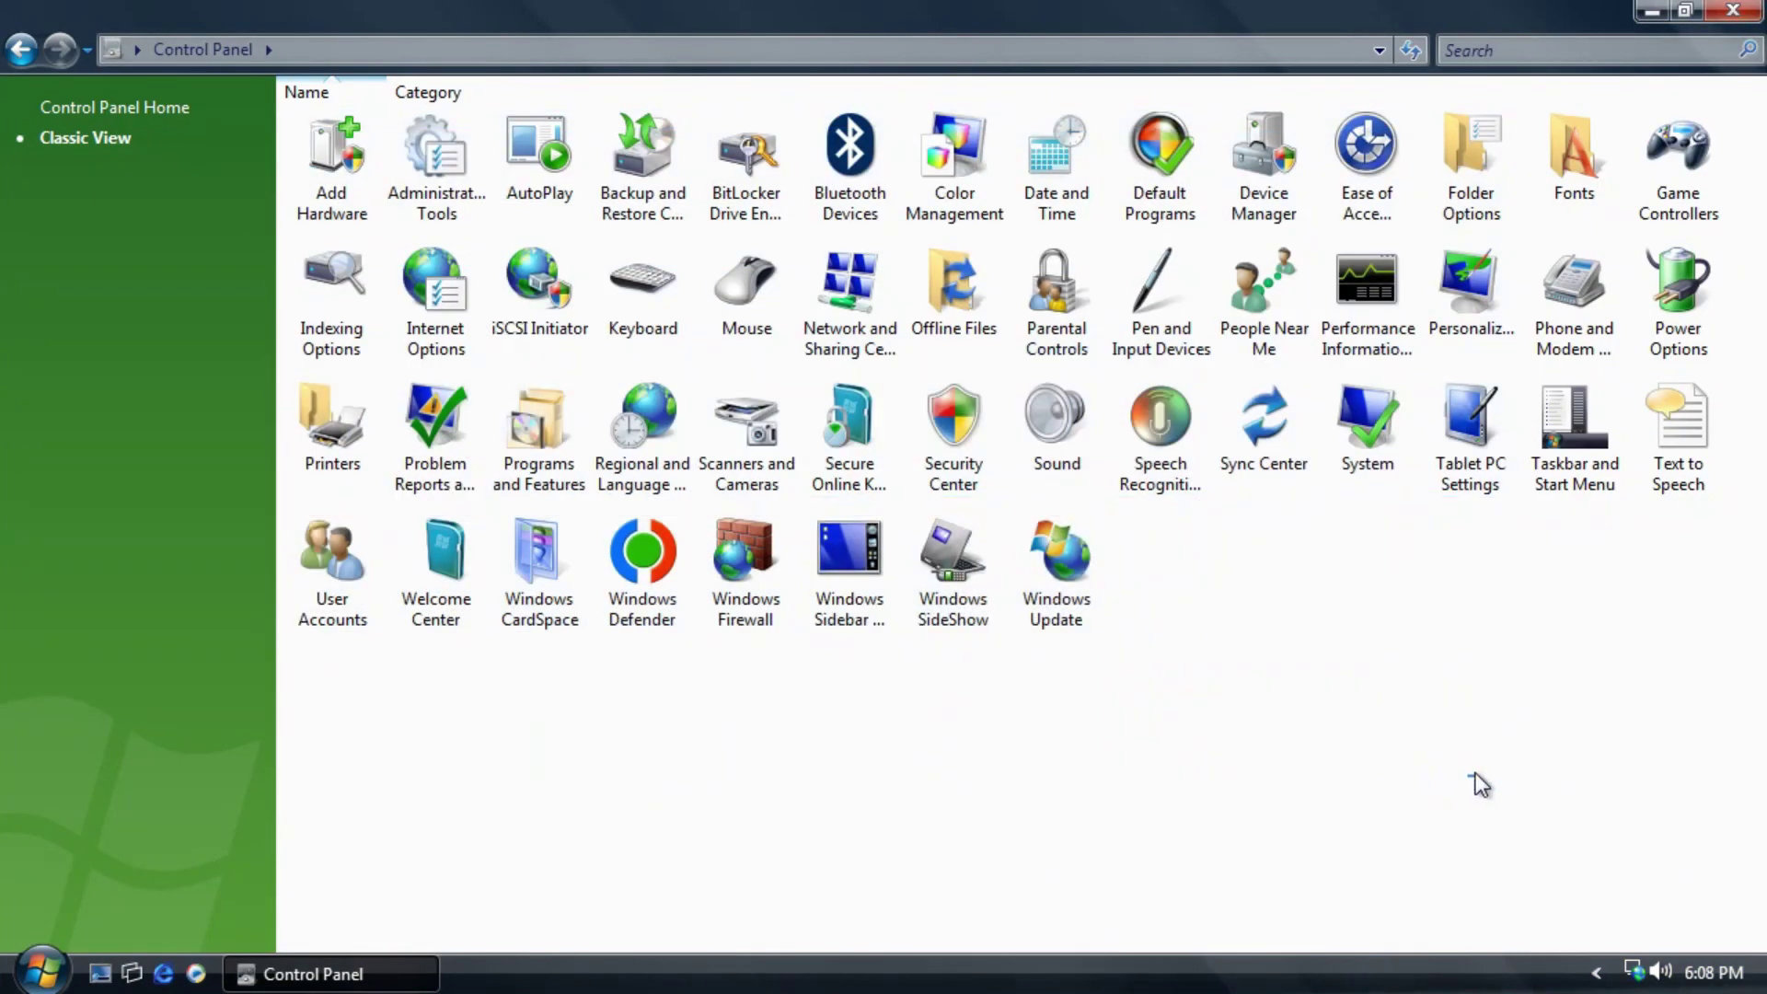
left_click(189, 108)
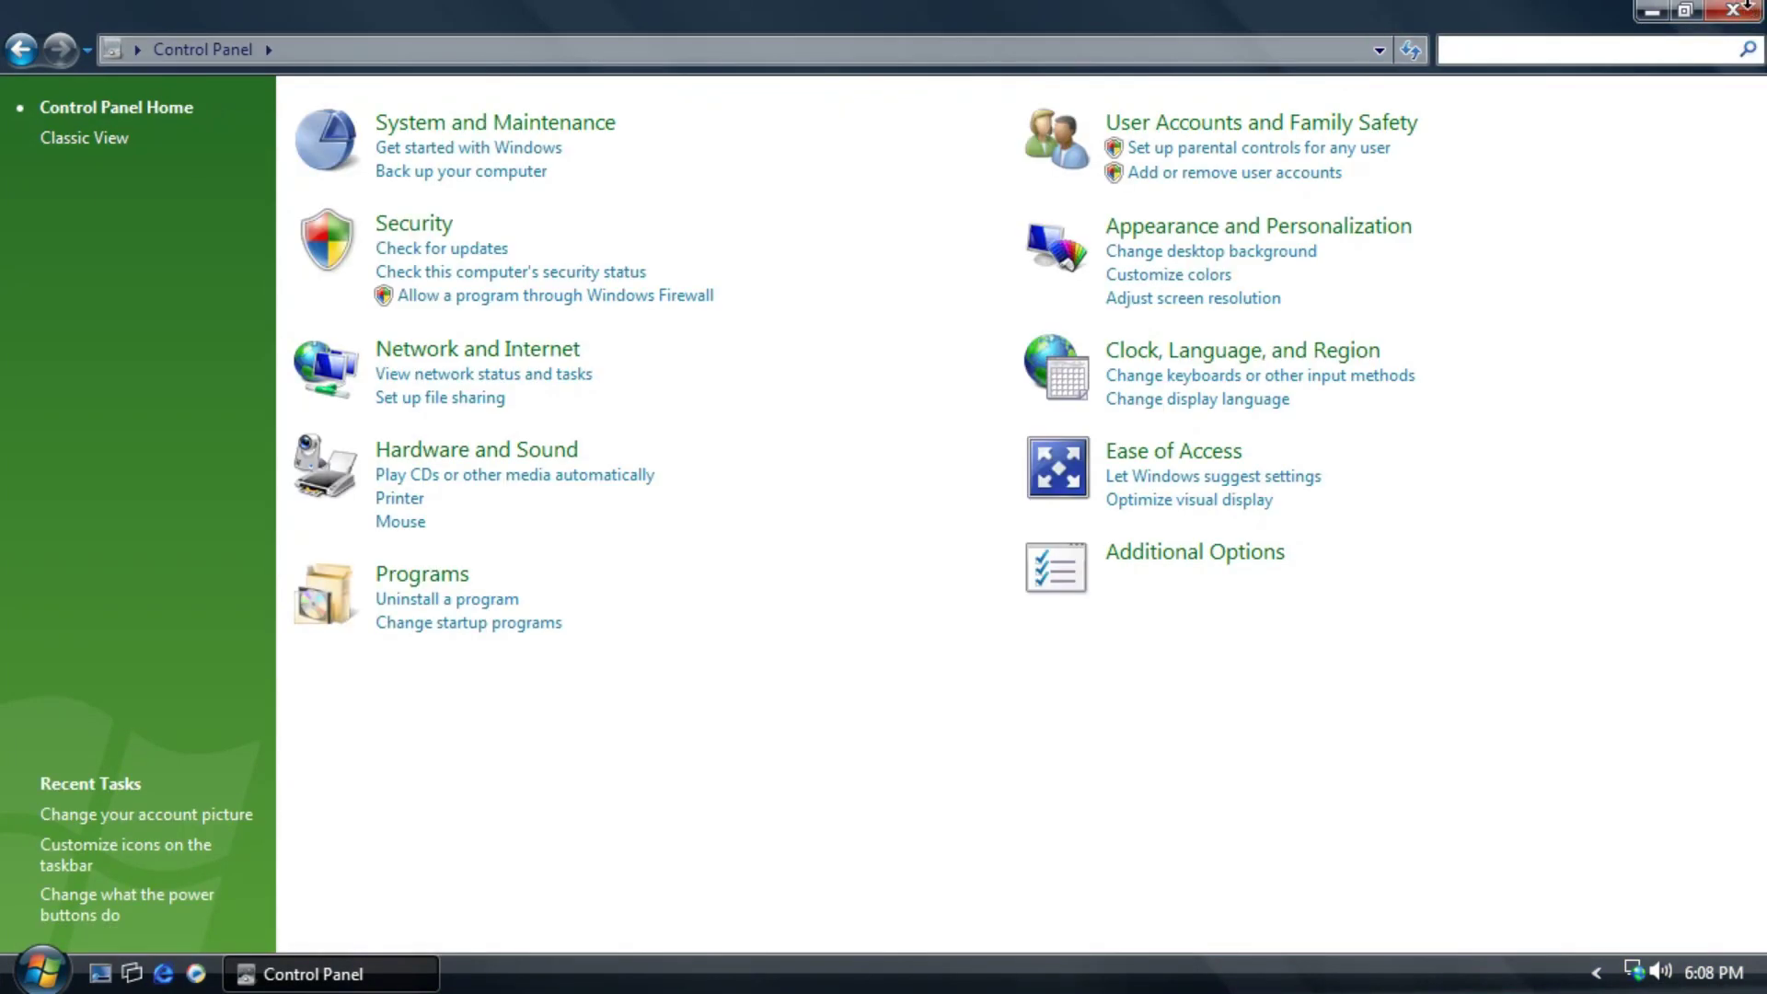
left_click(1733, 10)
Launch Windows Movie Maker and view its version information.
left_click(42, 971)
left_click(108, 880)
left_click(118, 567)
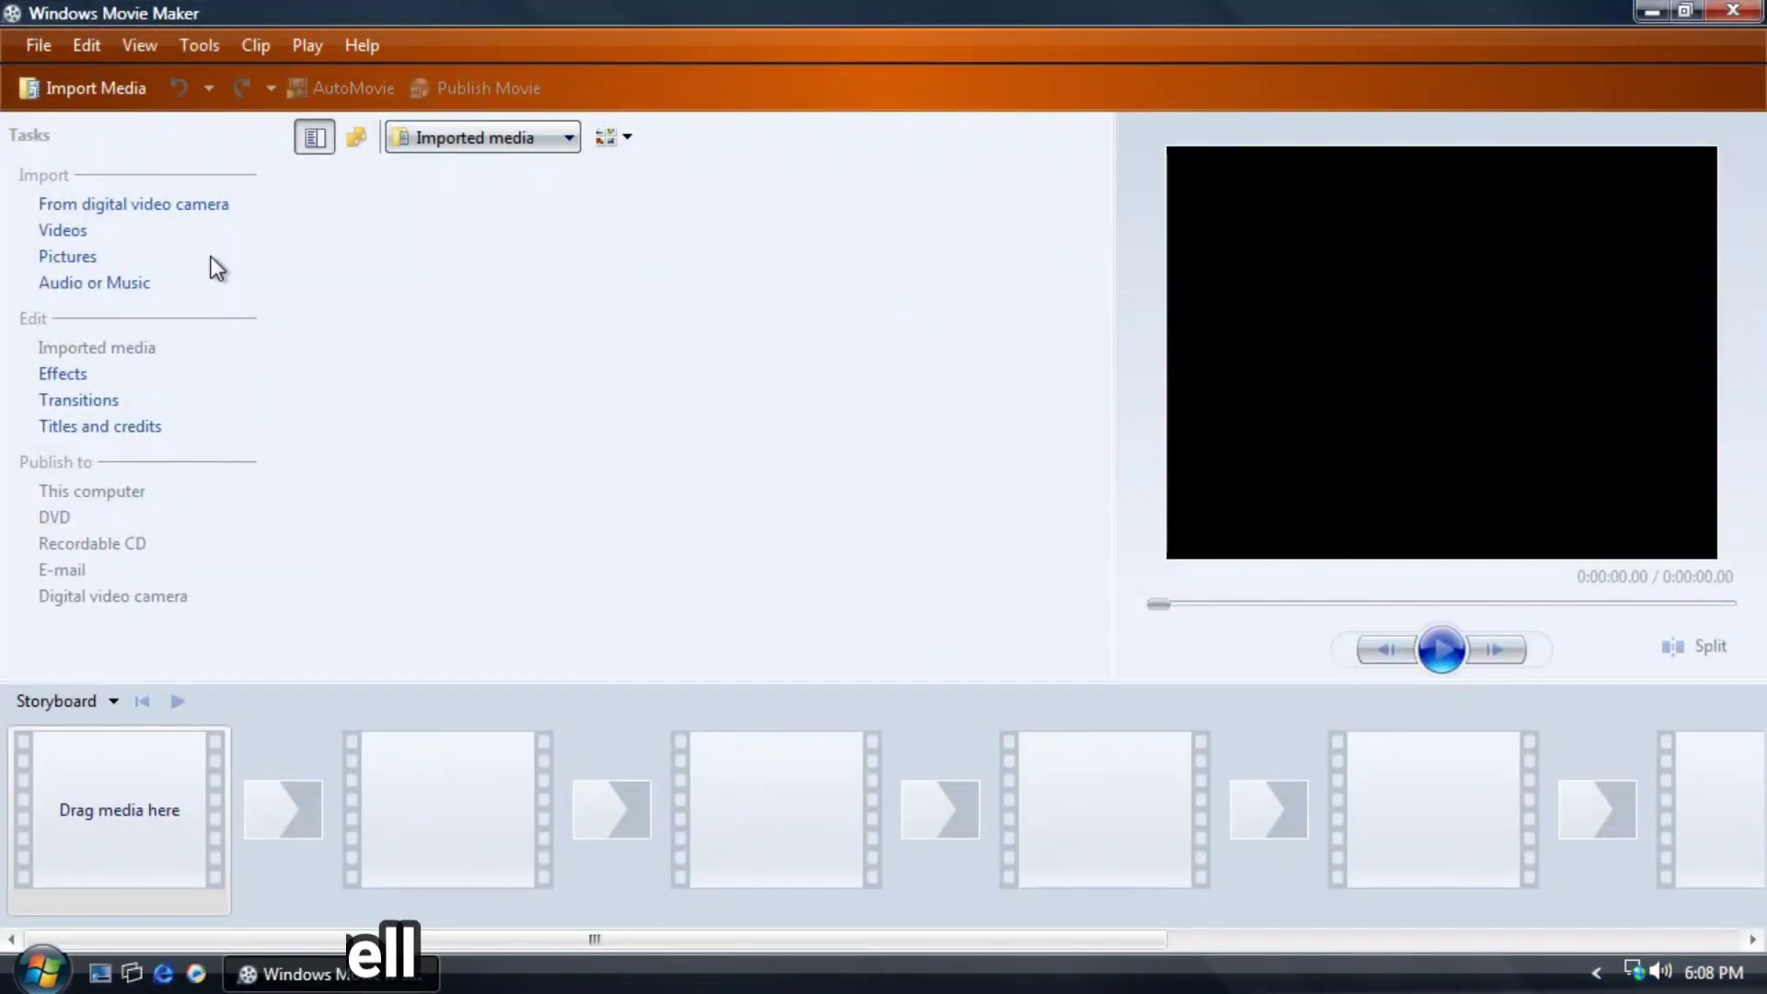
left_click(41, 42)
left_click(362, 45)
left_click(379, 179)
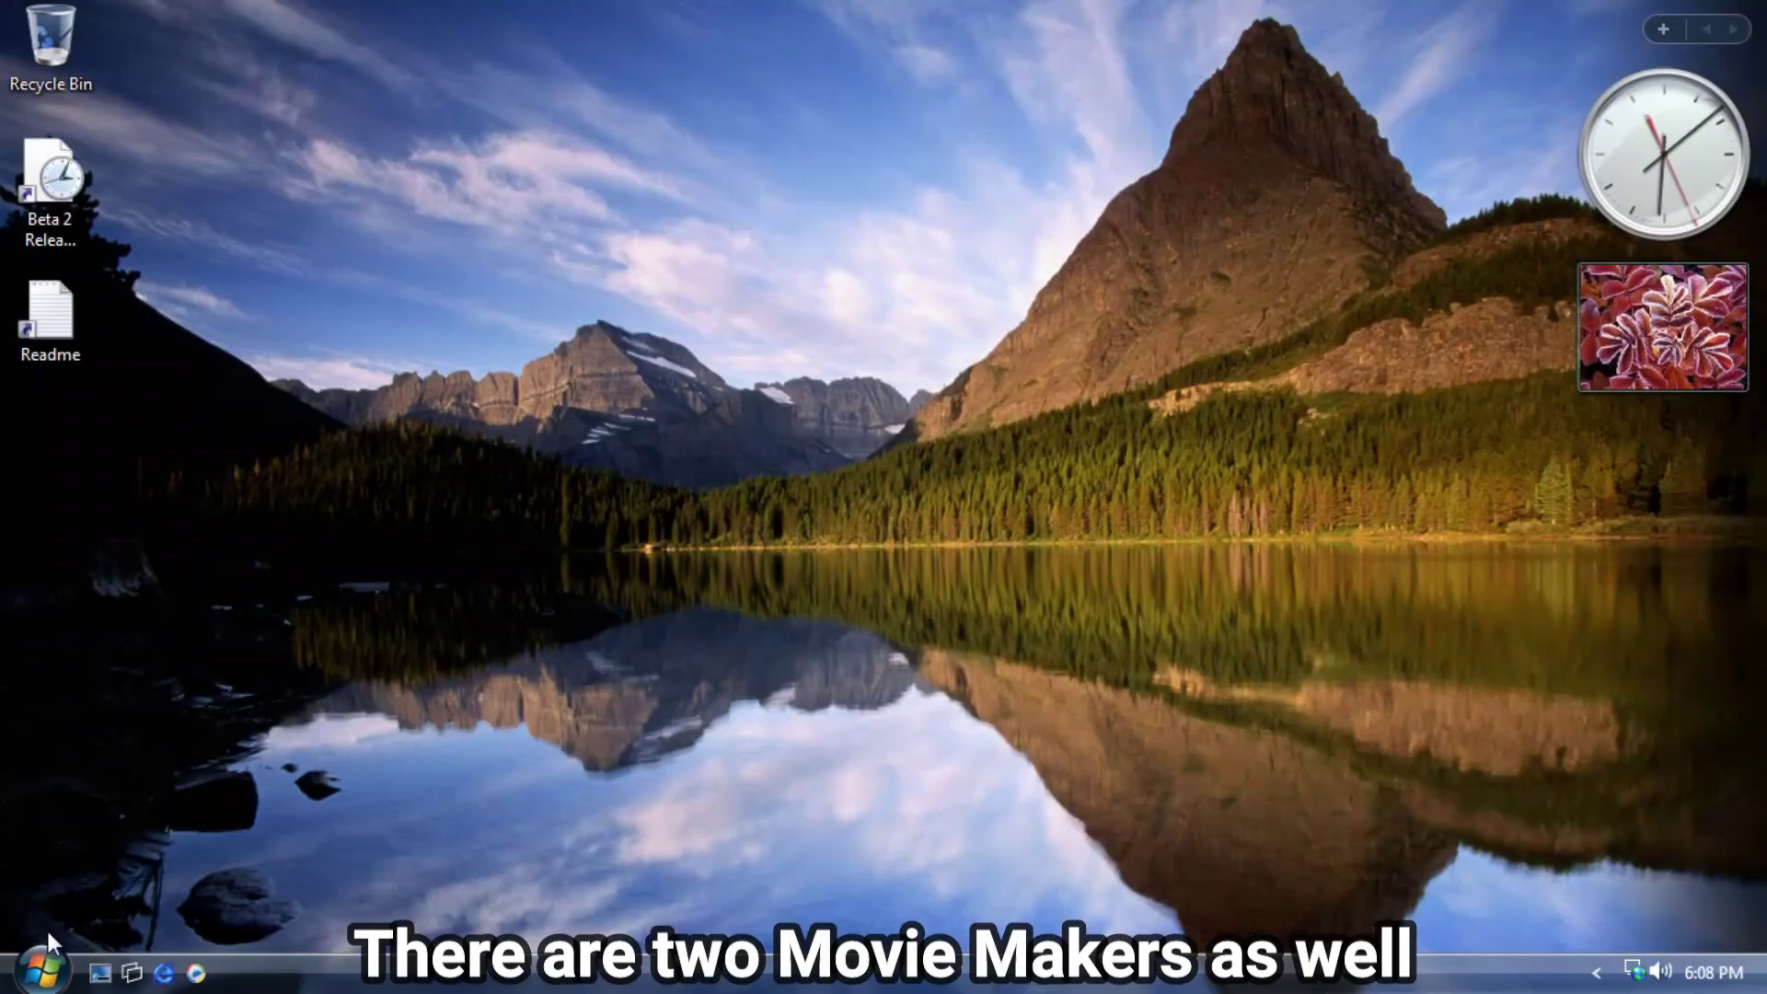
Launch Windows Movie Maker 2.6, dismiss the collections file error, view its version information and exit it.
left_click(111, 569)
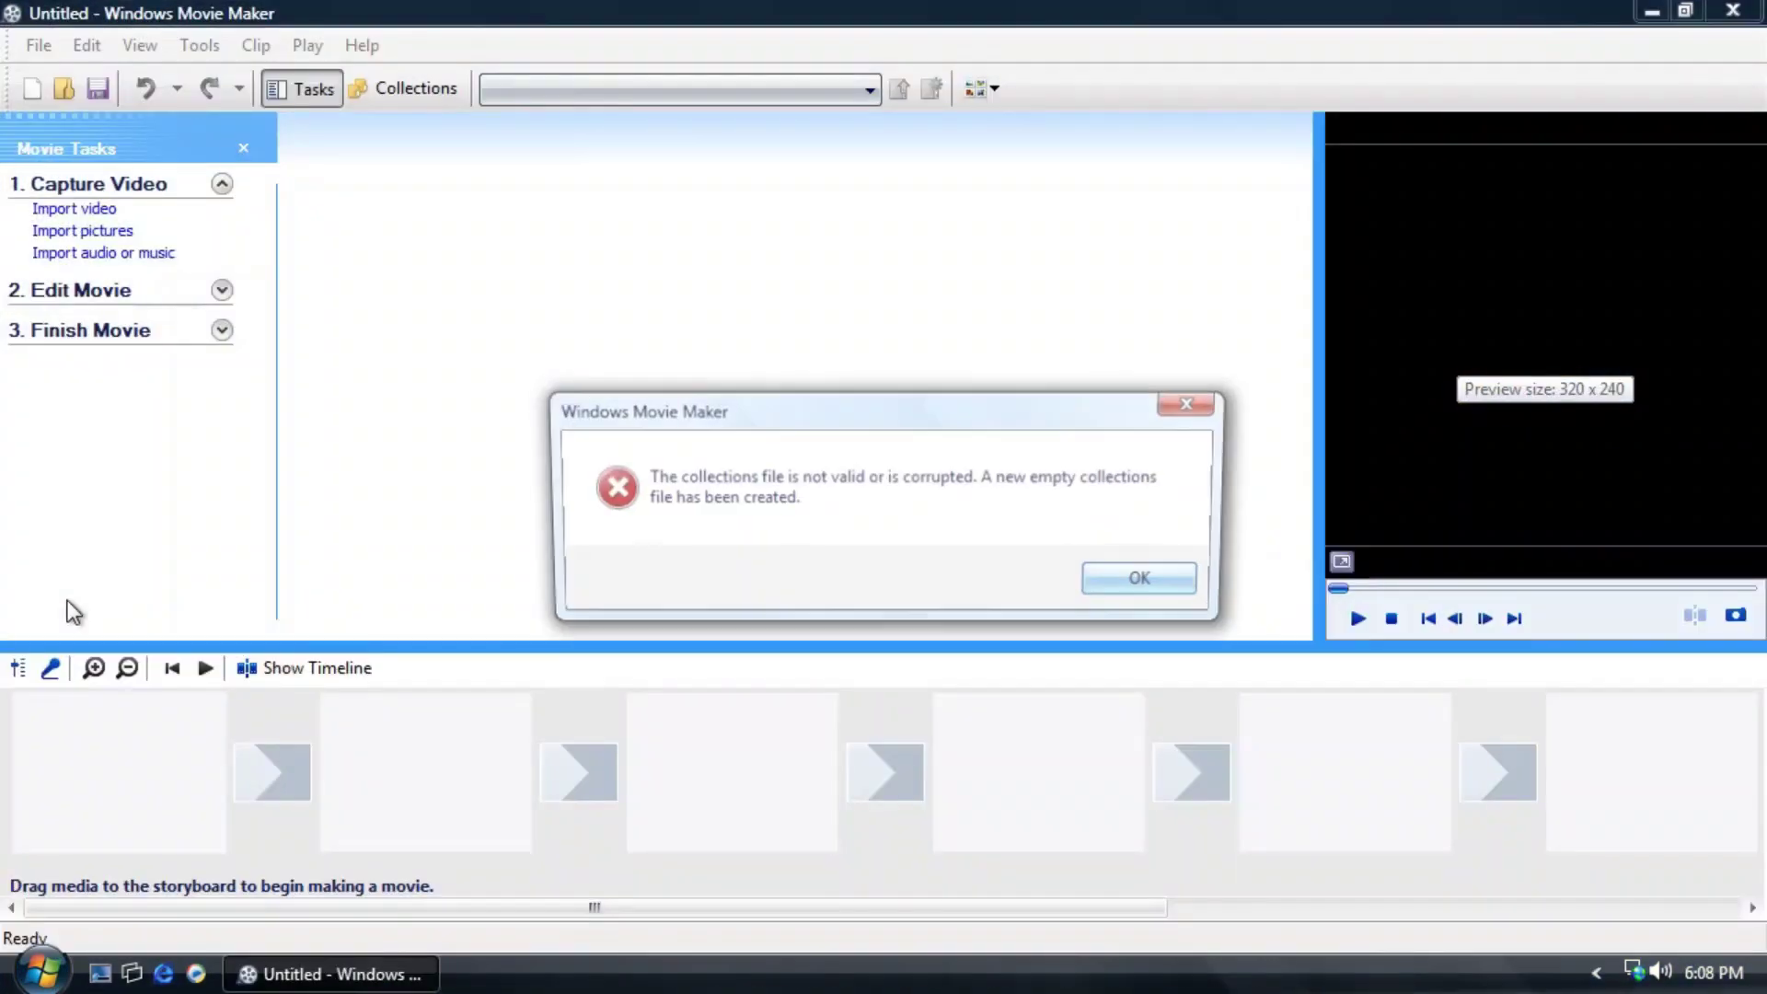
left_click(1118, 576)
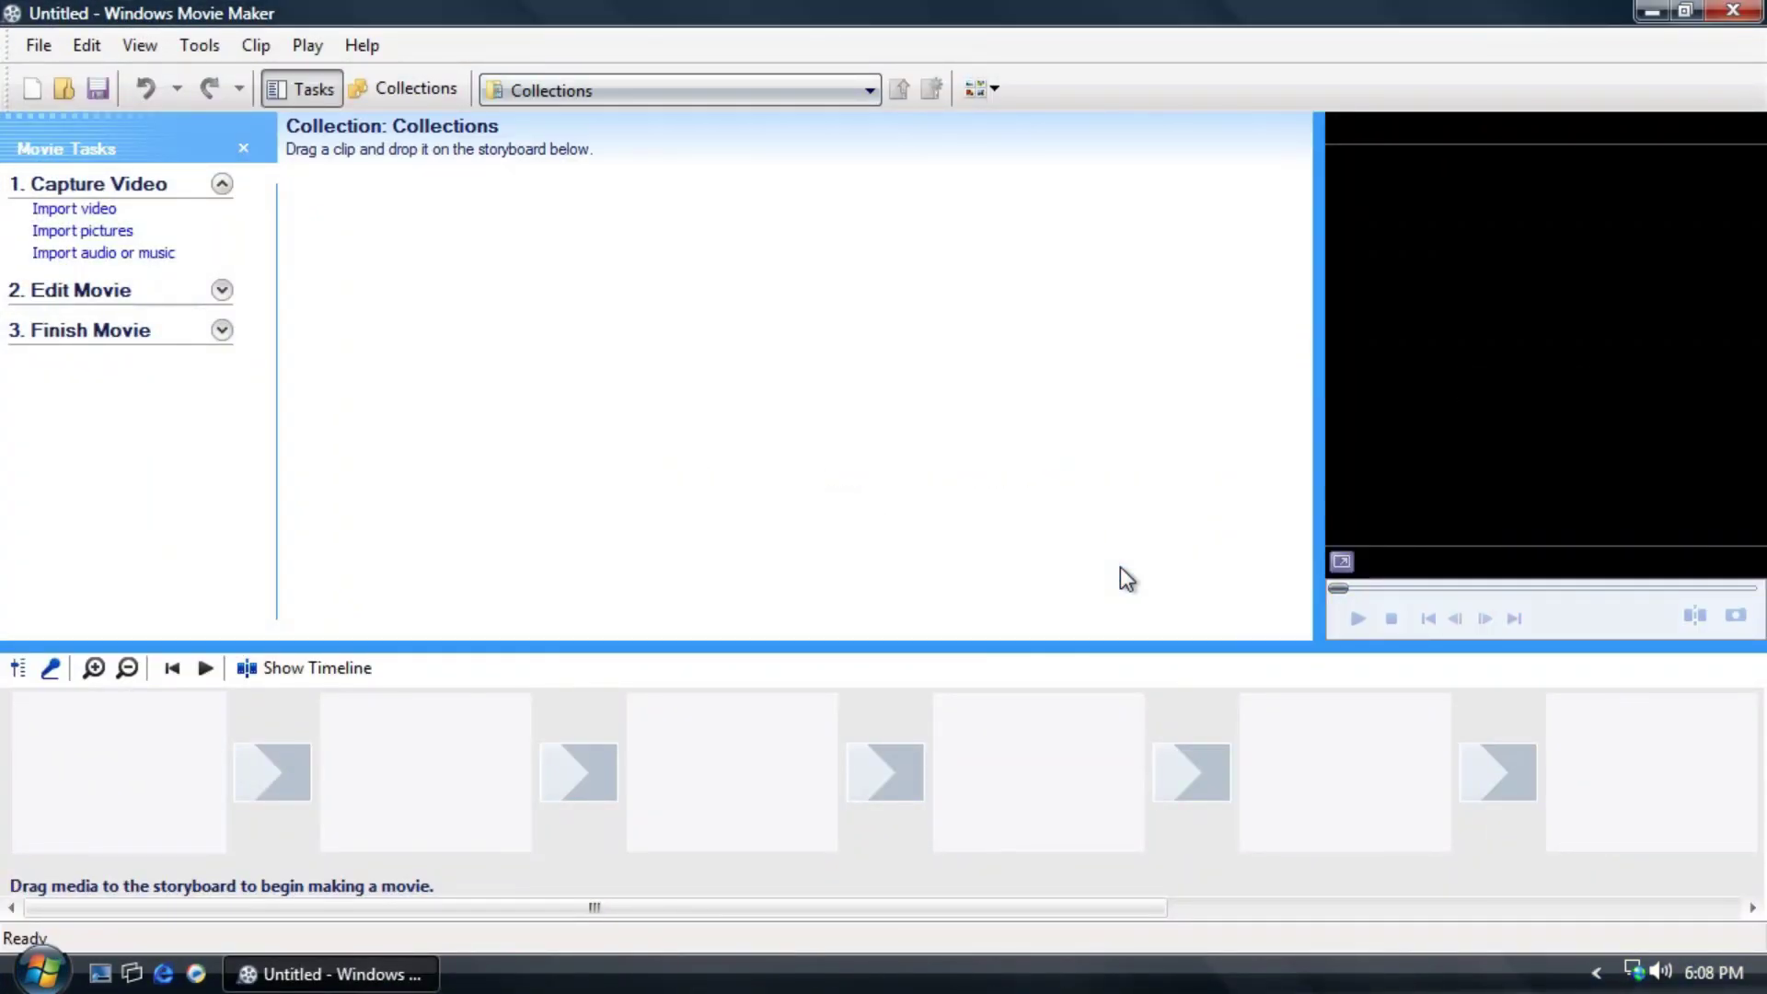
left_click(361, 48)
left_click(379, 152)
left_click(545, 620)
left_click(24, 48)
left_click(75, 342)
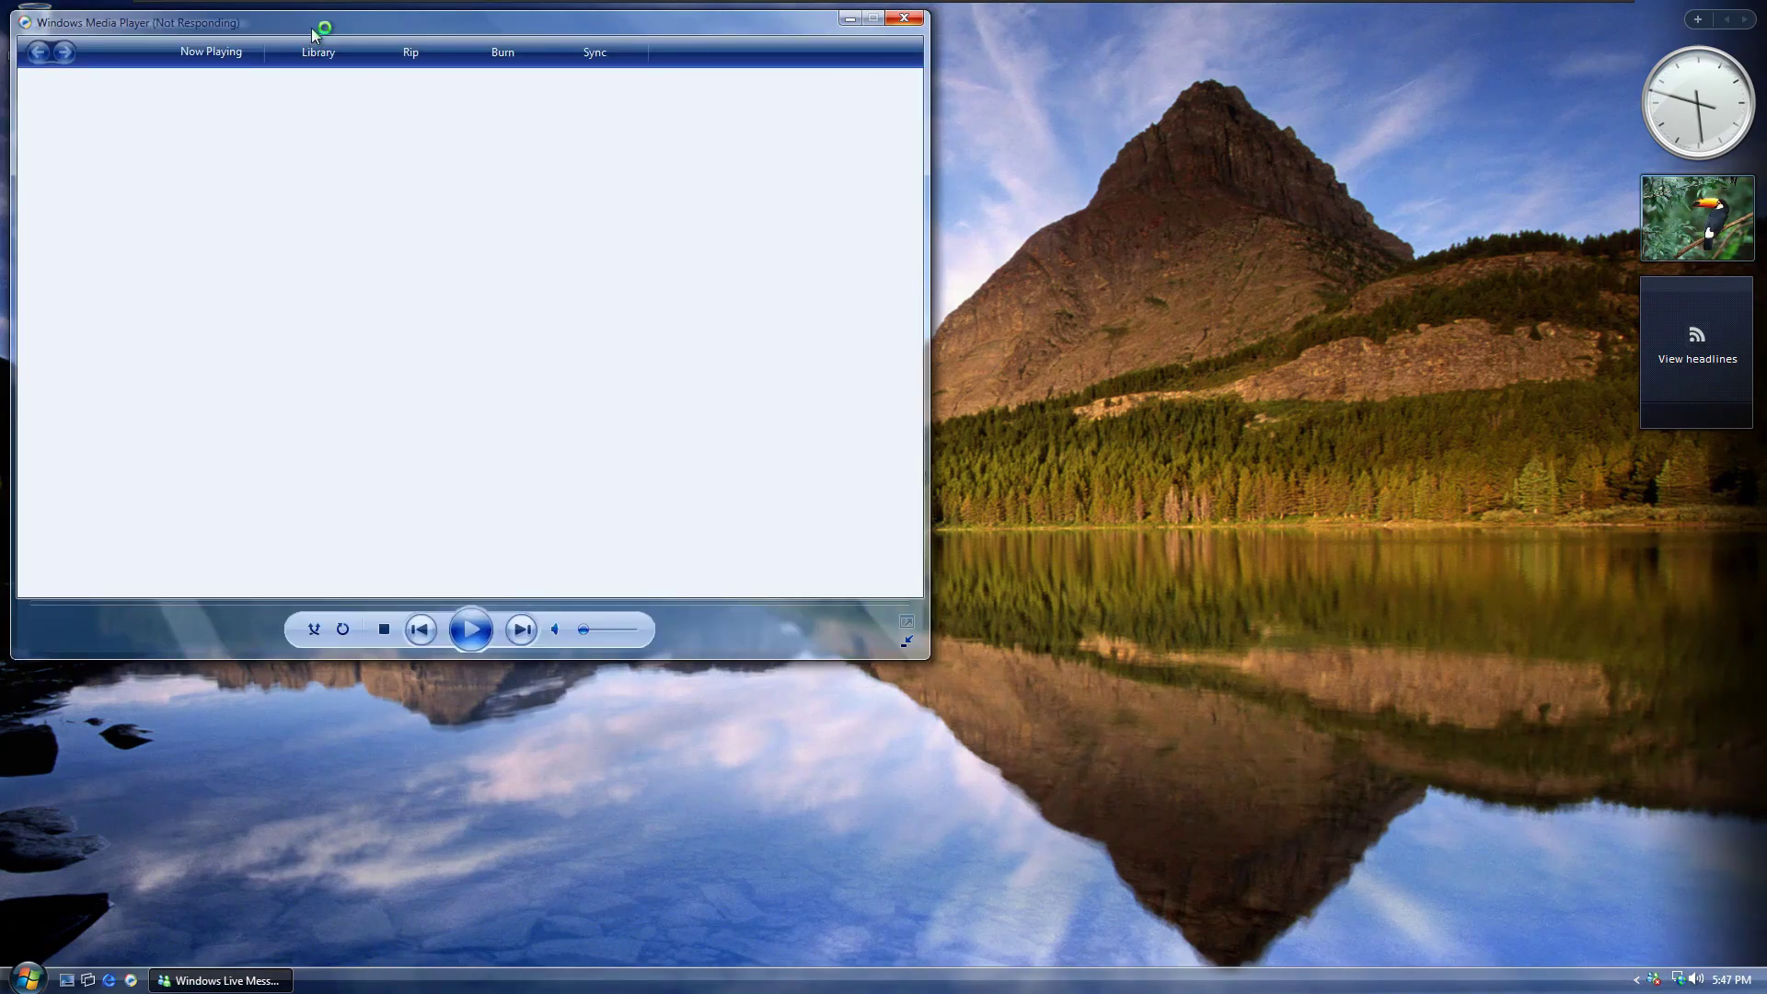
Try to maximize the Windows Media Player window.
double_click(311, 28)
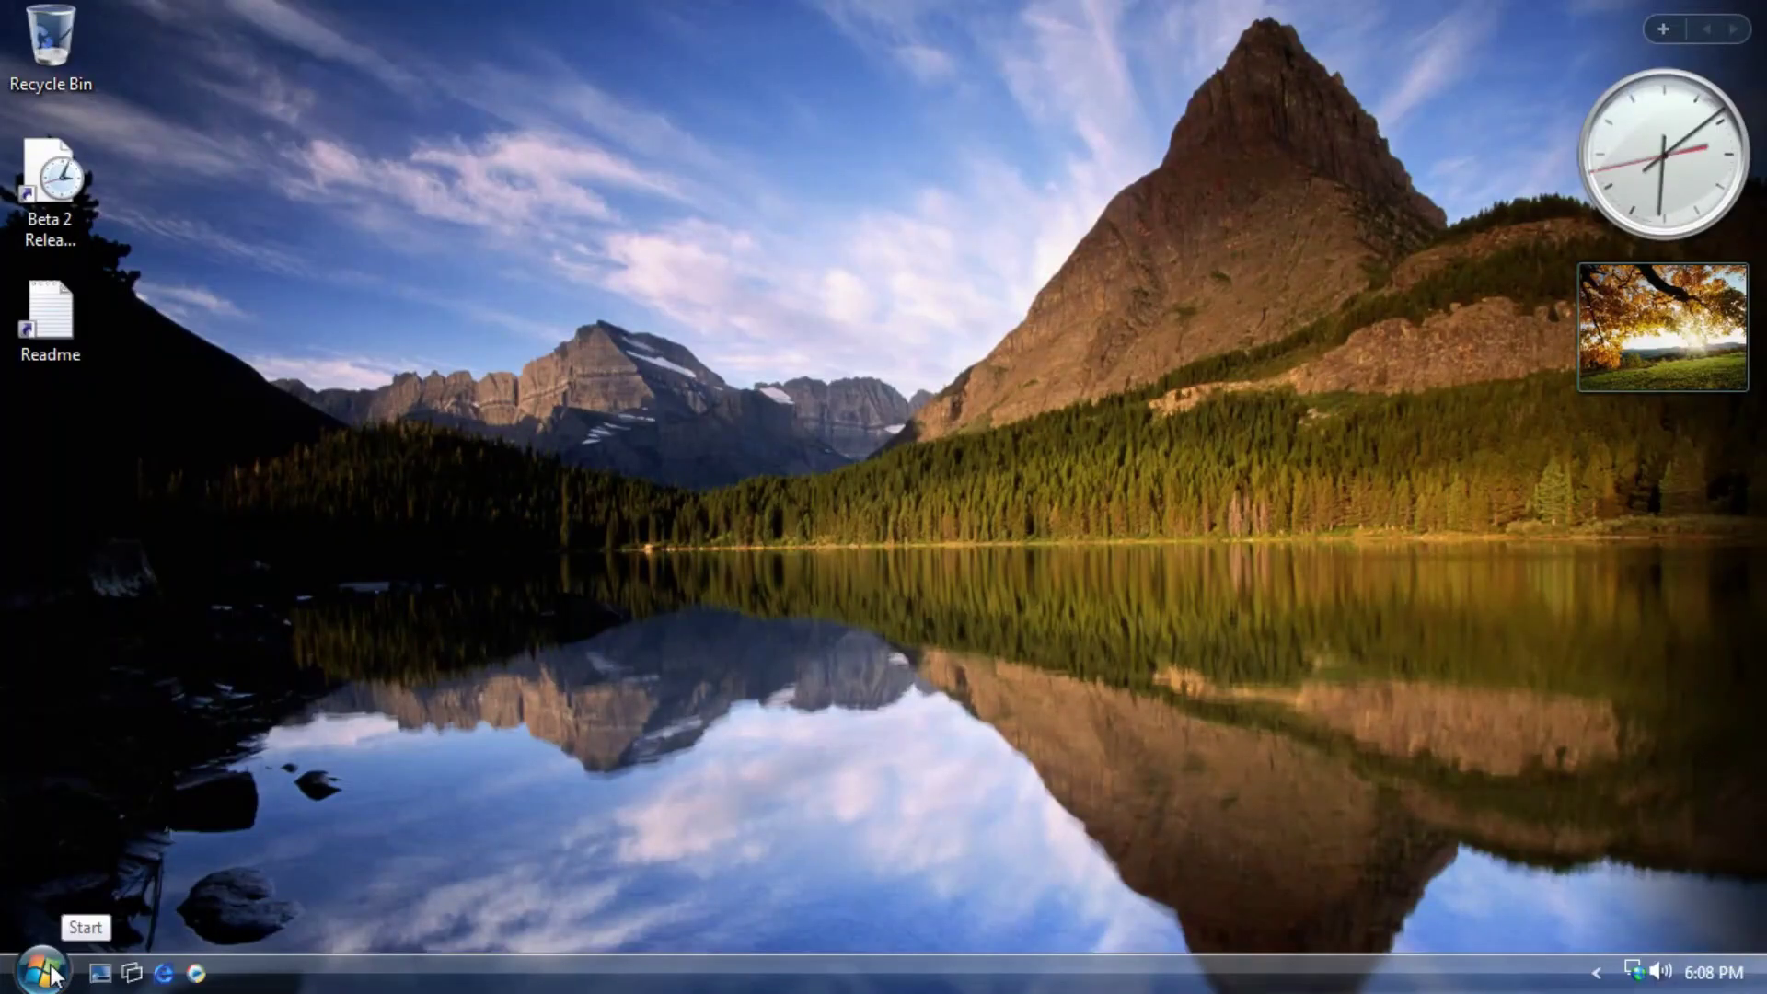
Show the computer's System properties in a maximized window and close it.
left_click(30, 977)
left_click(65, 887)
left_click(119, 741)
right_click(415, 630)
left_click(465, 883)
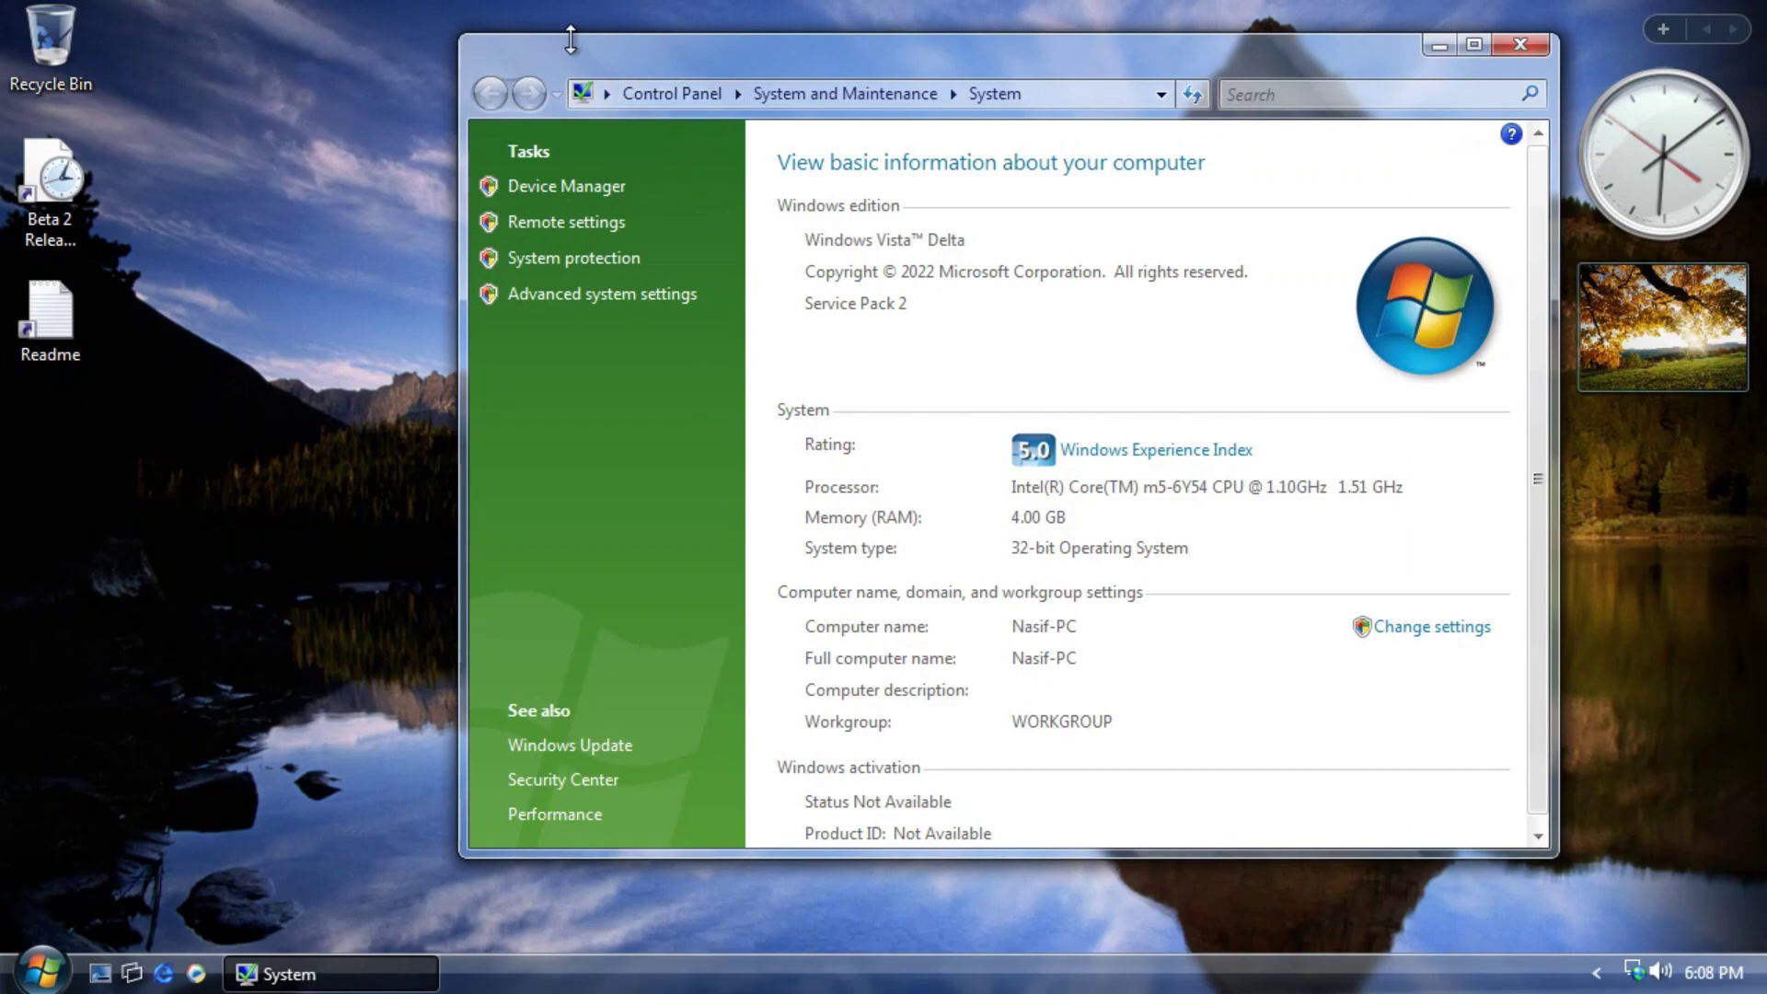
double_click(584, 70)
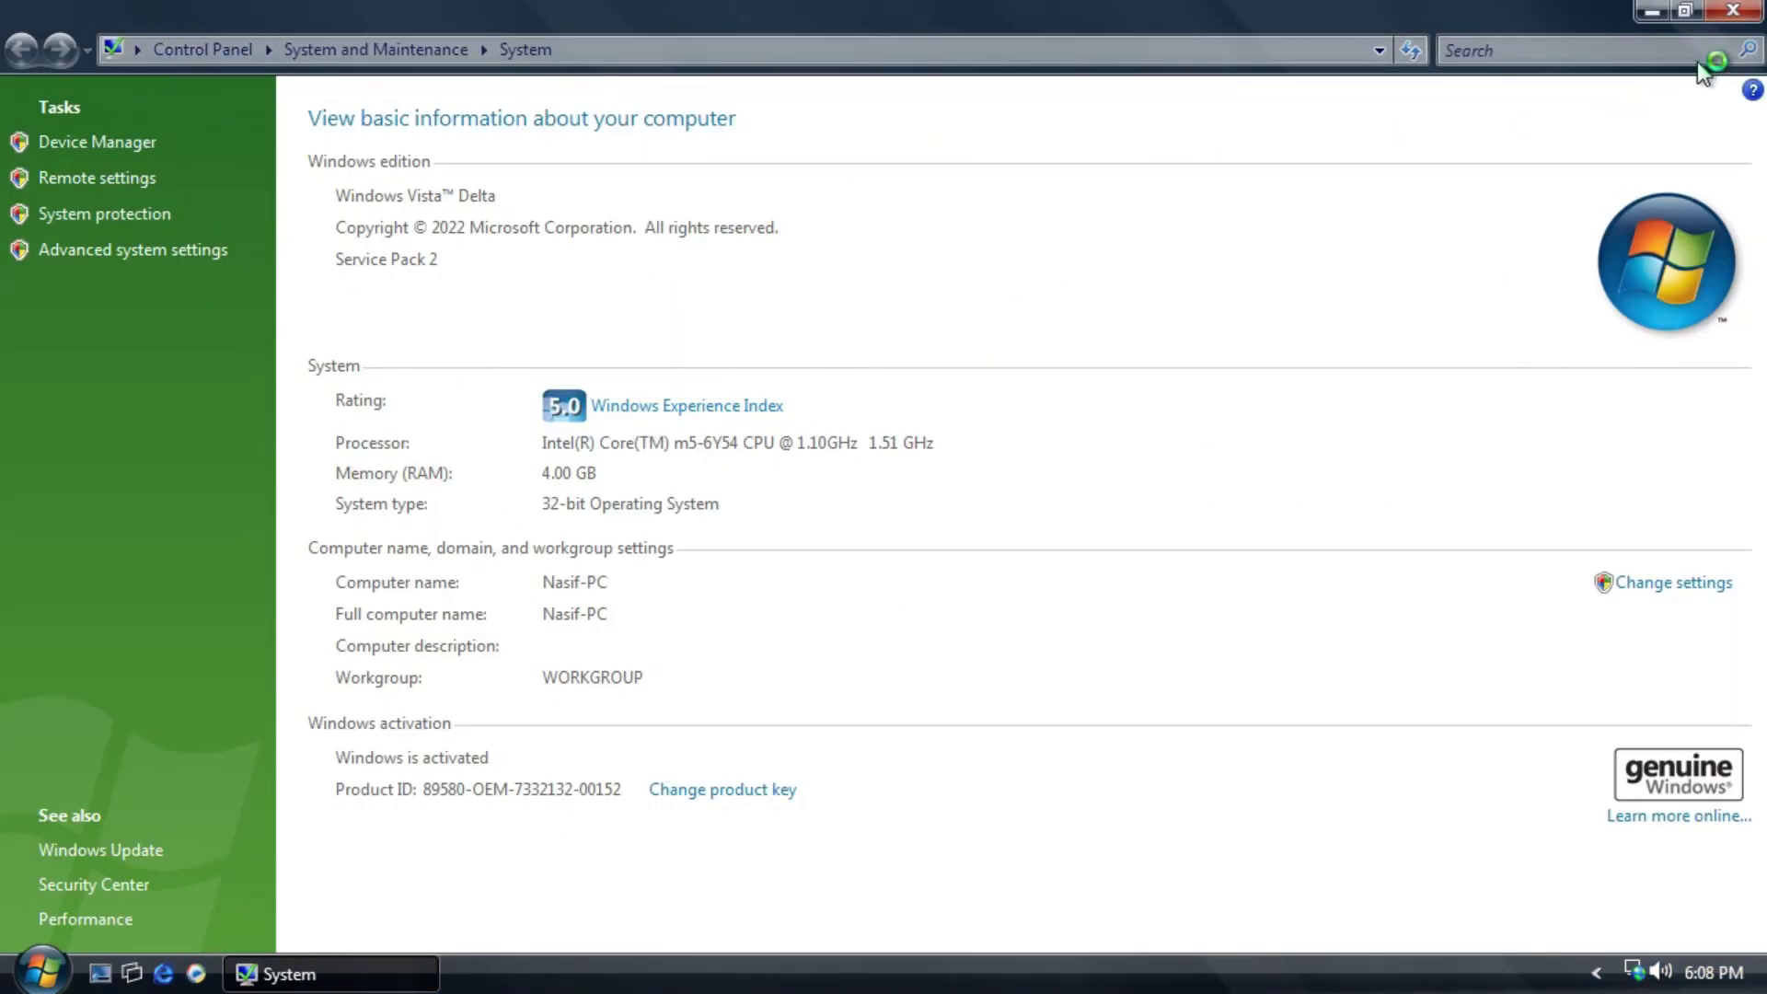
left_click(1732, 10)
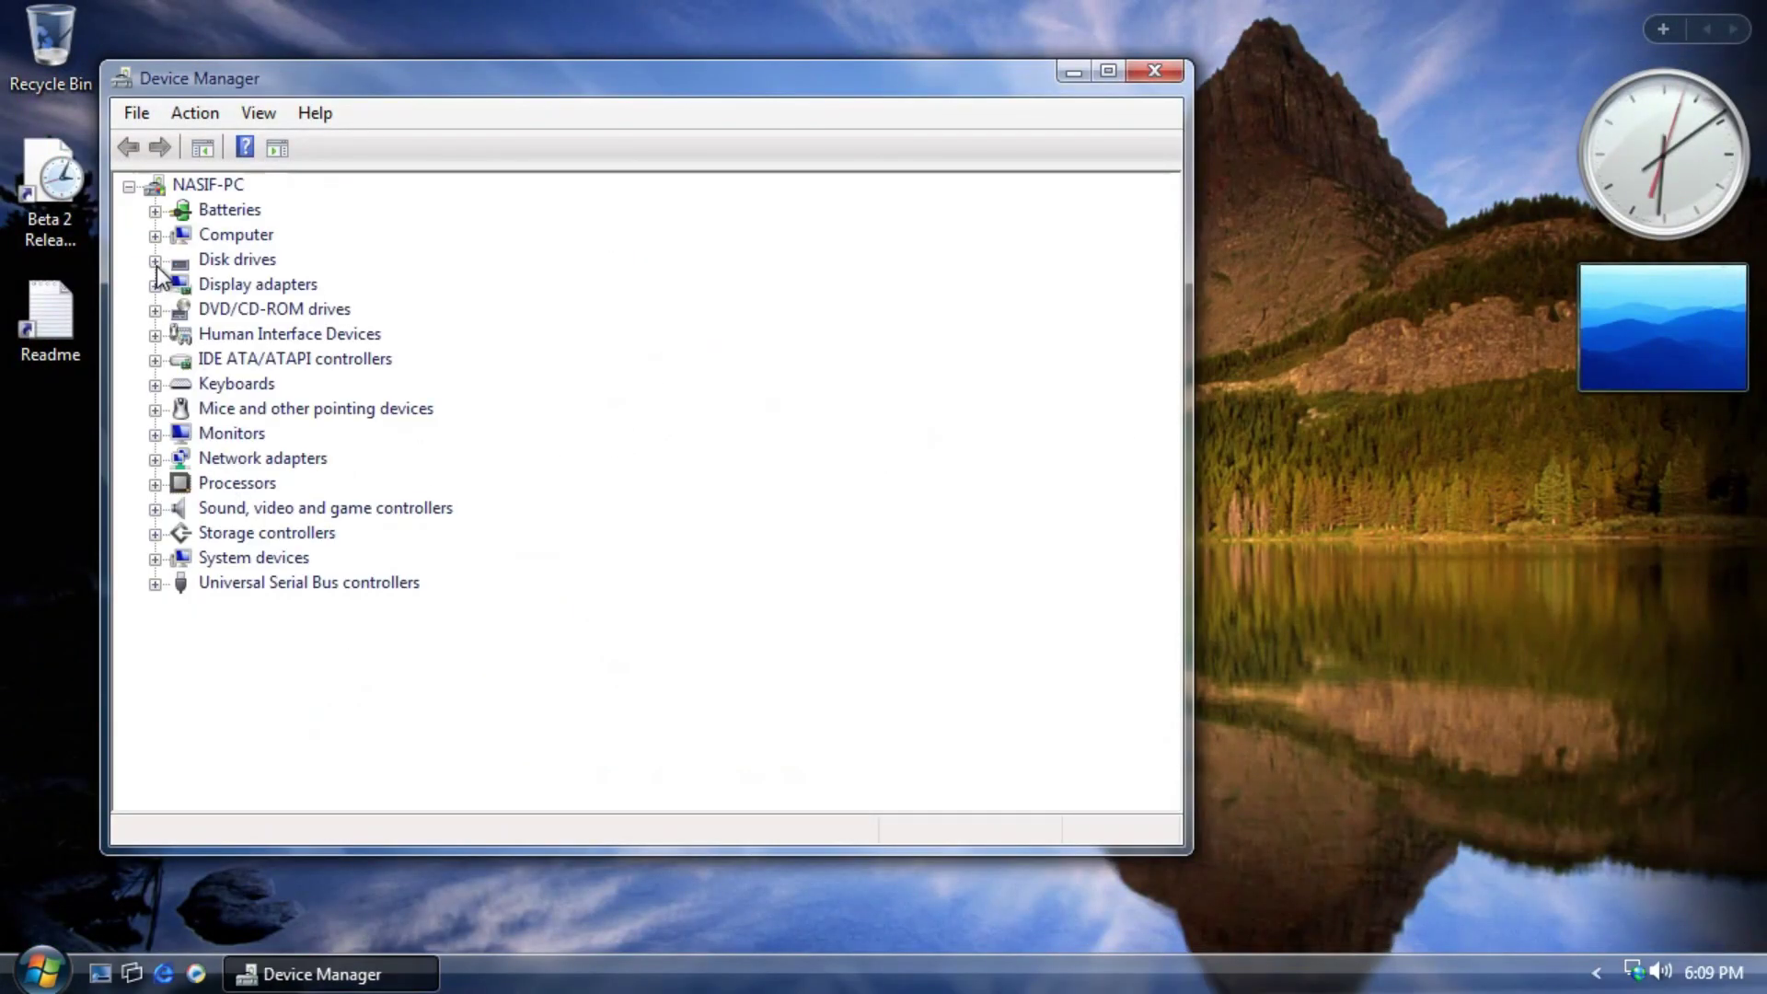
Expand the disk drives, monitors and mice categories in Device Manager to examine the installed hardware.
left_click(154, 261)
left_click(212, 560)
left_click(155, 458)
left_click(154, 434)
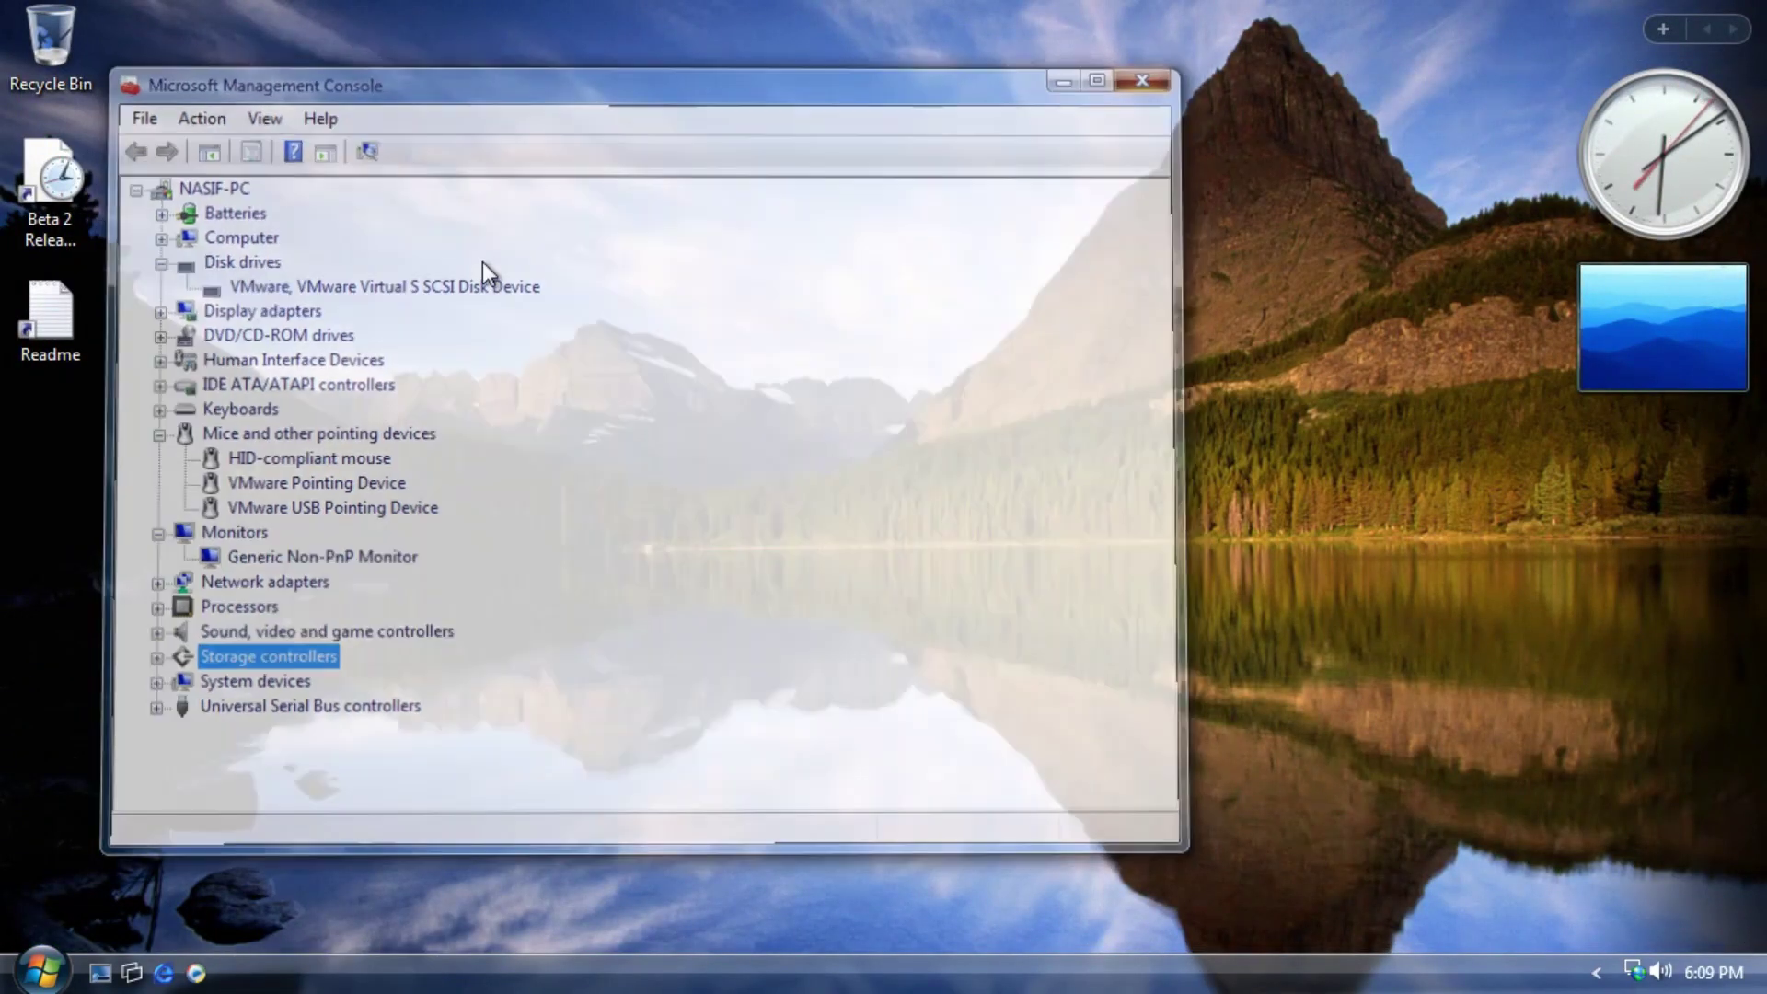
Create a new folder on the desktop with the default name.
right_click(138, 217)
mouse_move(276, 407)
left_click(405, 406)
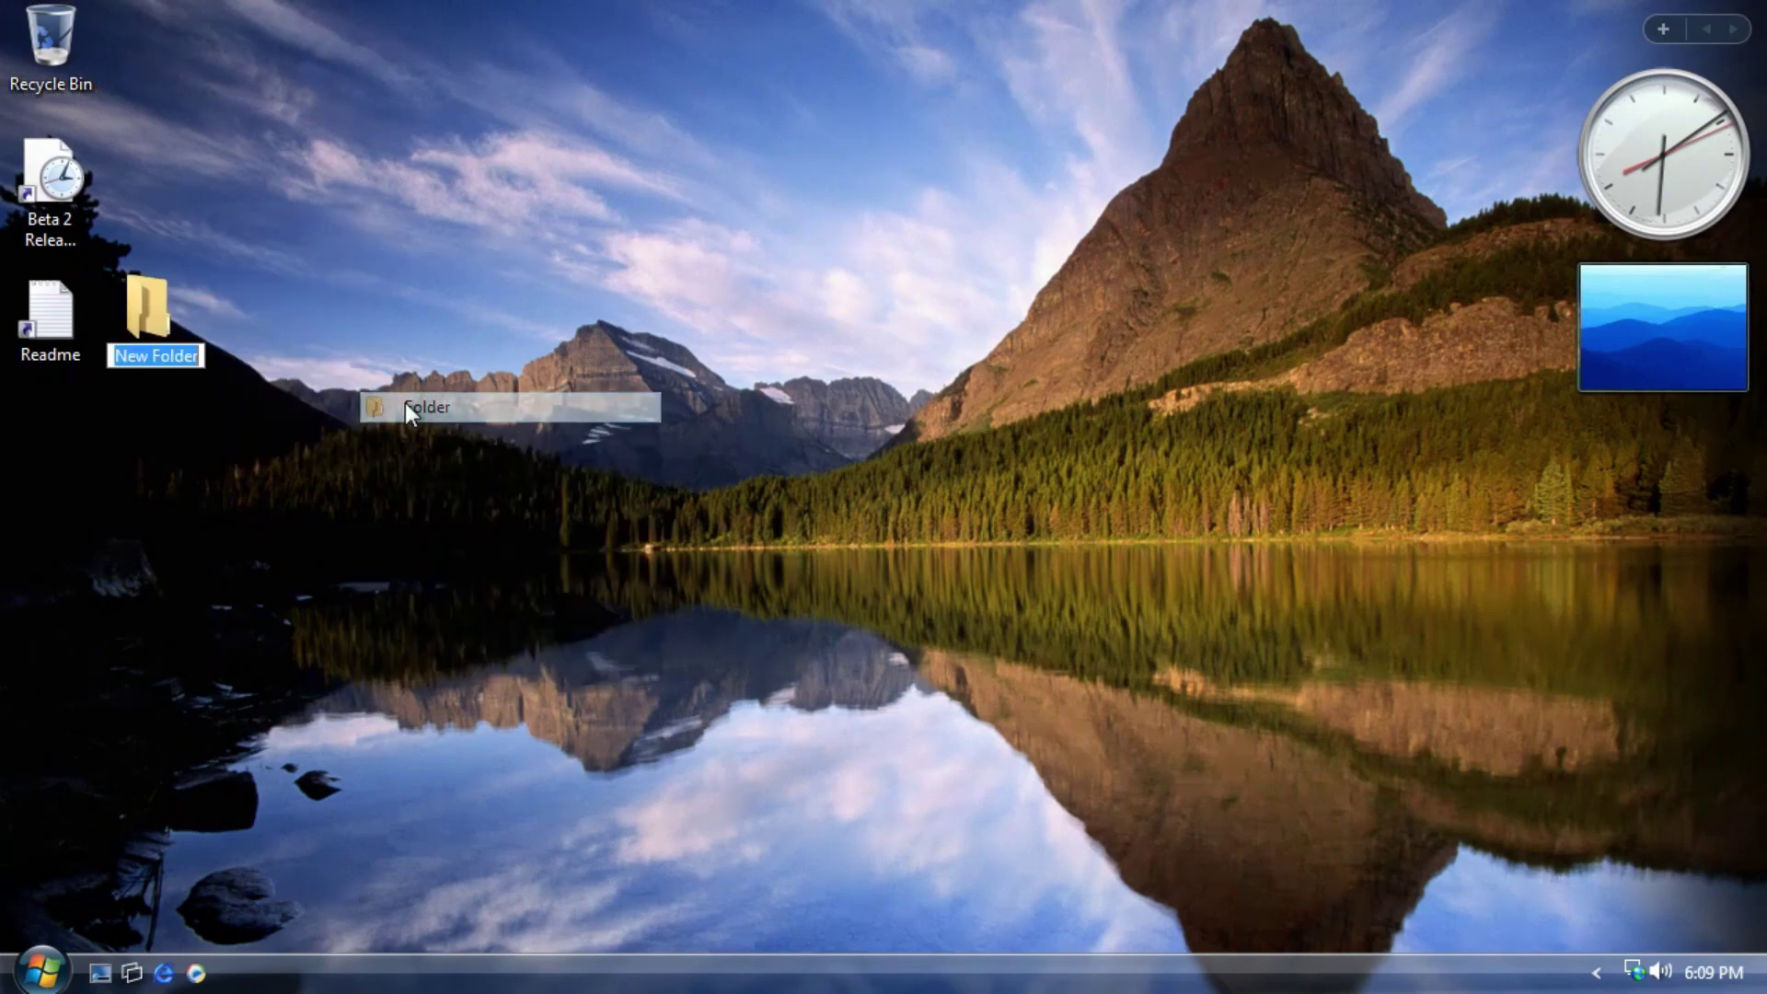
Try to load icons for the new folder from imageres.dll in system32, leaving its icon as it is.
right_click(147, 304)
left_click(214, 714)
left_click(549, 340)
left_click(248, 754)
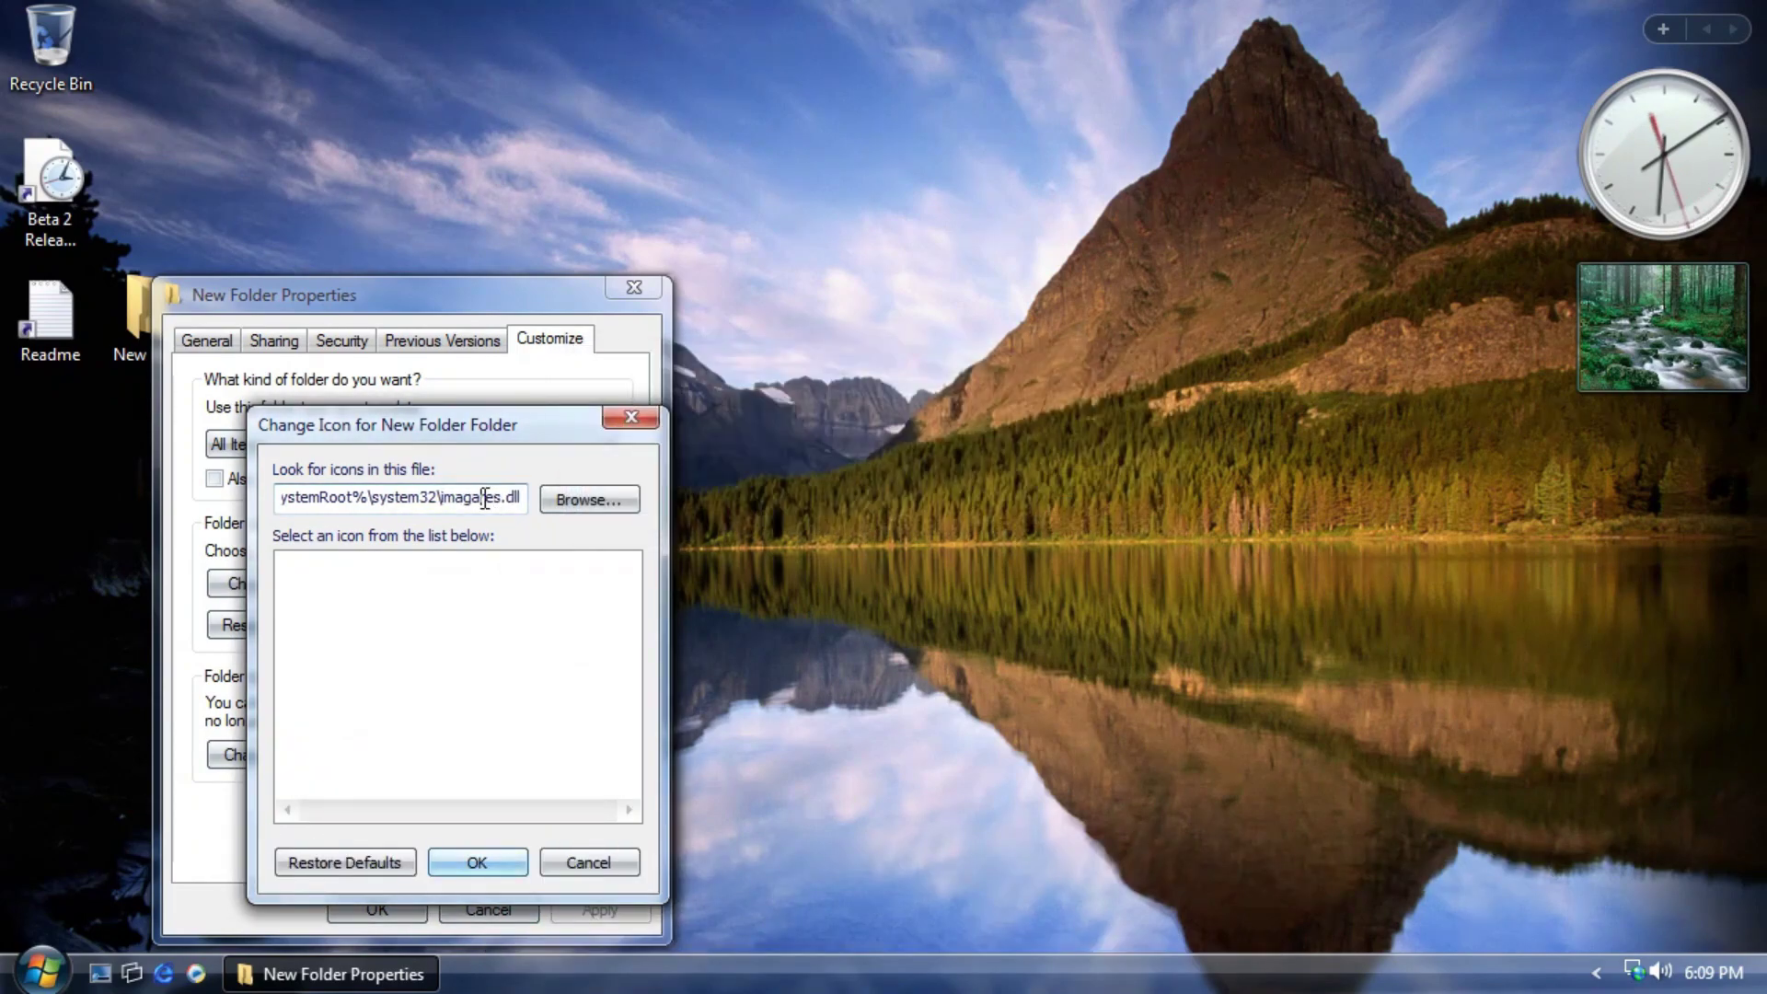
key("Right")
key("Right")
key("Right")
key("Right")
key("Right")
key("Right")
key("Right")
key("Right")
key("Right")
key("Right")
key("Right")
key("Right")
key("Right")
key("Right")
key("Right")
key("Right")
key("Right")
key("Right")
key("Right")
key("Right")
key("Right")
key("Right")
key("Right")
key("Right")
key("Right")
key("Right")
key("Right")
key("Right")
left_click_drag(594, 821, 614, 859)
left_click(614, 859)
left_click(377, 909)
Set the new folder's icon to the red power button from SHELL32.dll.
right_click(143, 296)
left_click(297, 682)
left_click(530, 342)
left_click(229, 741)
left_click_drag(311, 809, 556, 819)
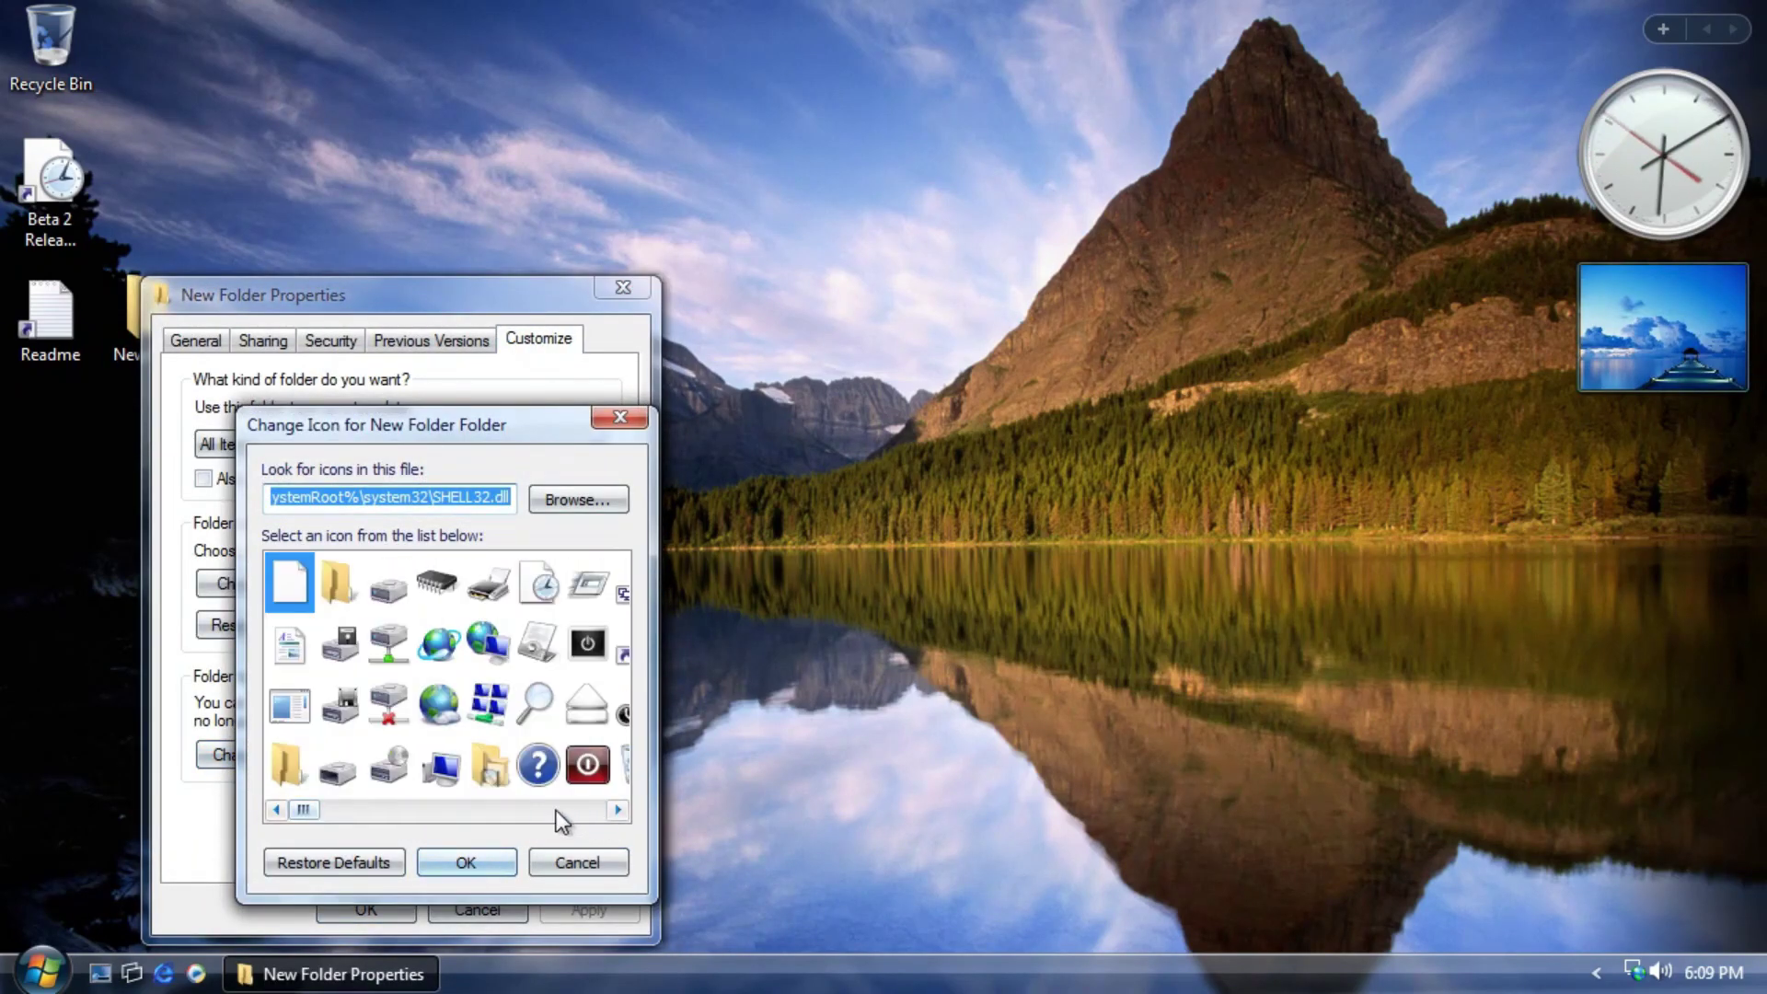
left_click(583, 643)
left_click(466, 862)
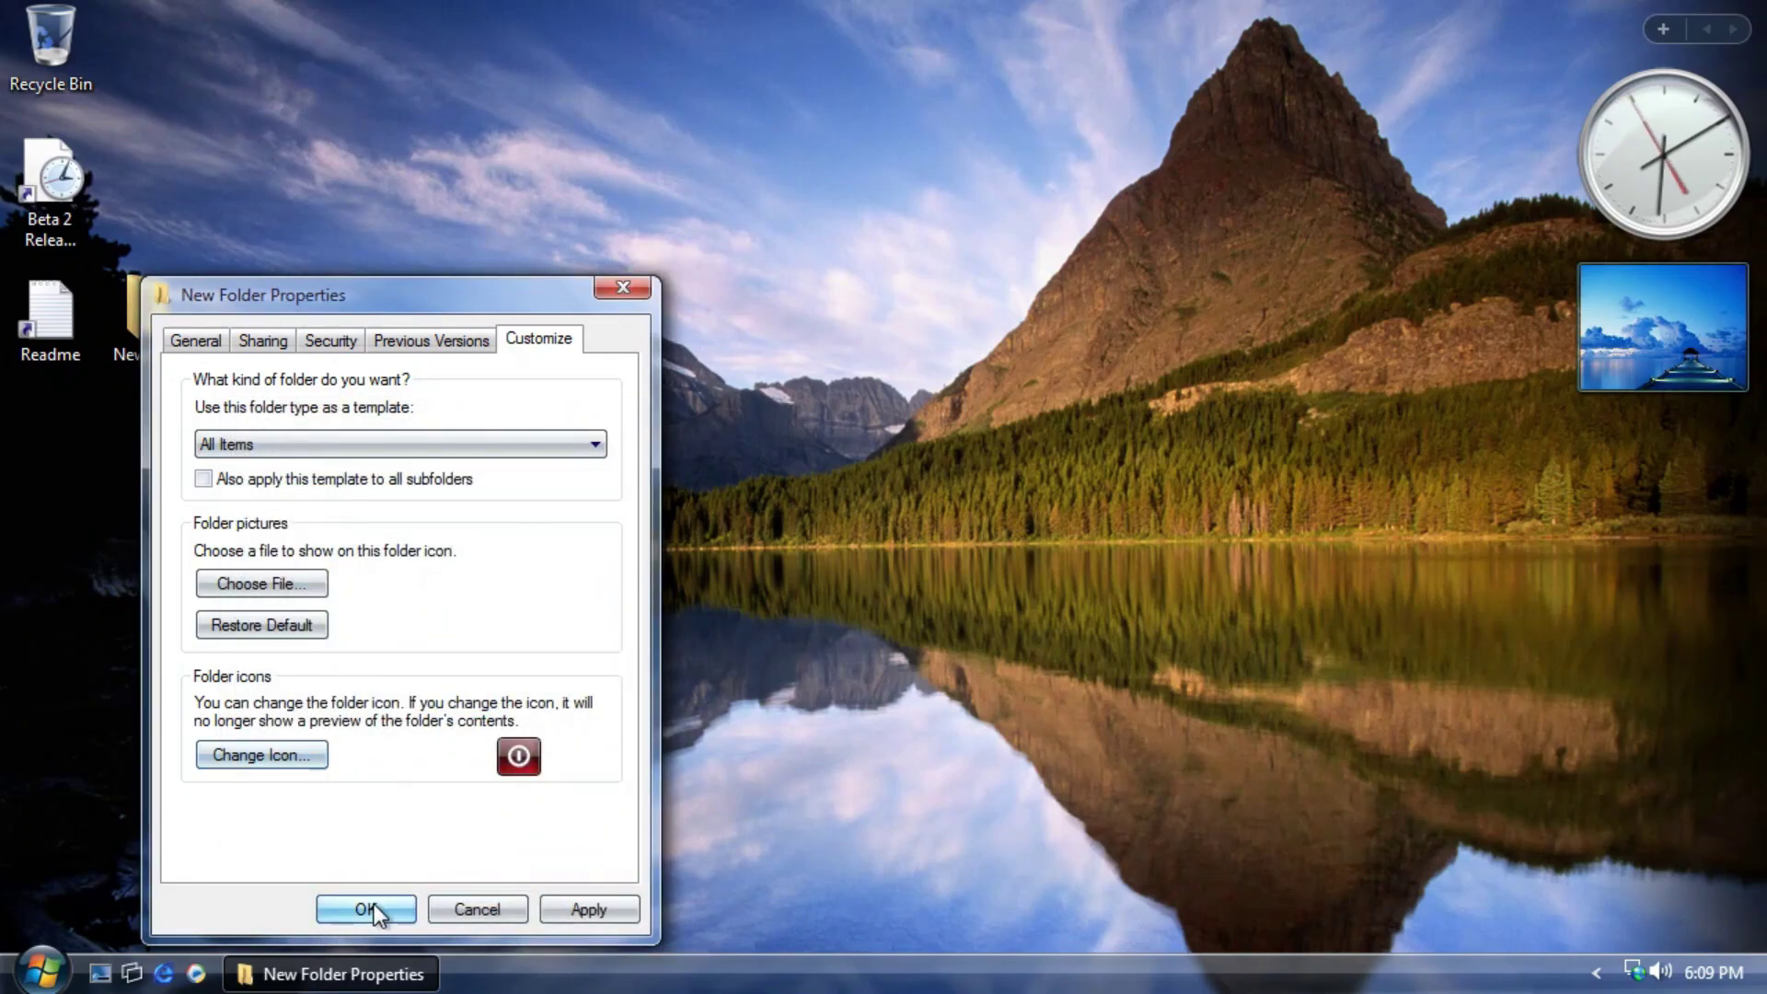
left_click(366, 909)
Move the folder to a free spot on the desktop and compare its icon with the Start menu's power button.
left_click_drag(175, 311, 258, 451)
left_click(42, 971)
key("Escape")
left_click(13, 974)
Move the new folder to the Recycle Bin and empty the bin to delete it permanently.
left_click_drag(774, 783, 70, 30)
left_click(815, 787)
right_click(68, 26)
left_click(107, 98)
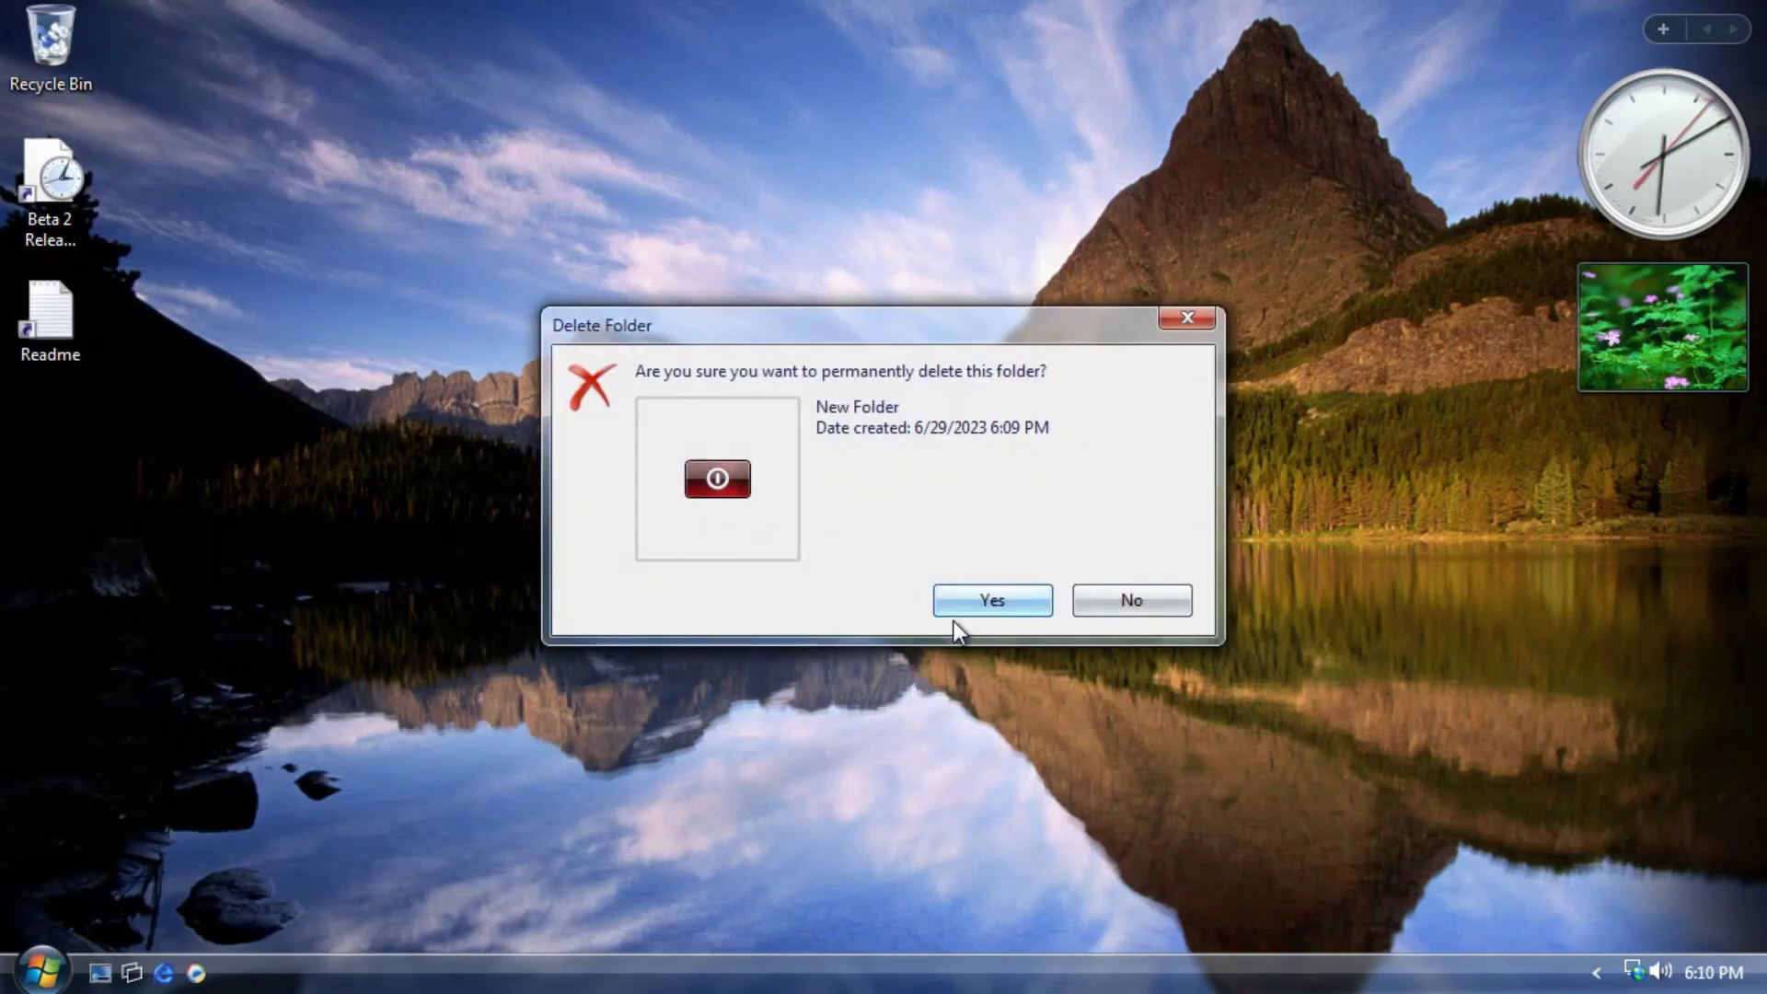
left_click(965, 600)
Lock the computer, view the Ease of Access options on the lock screen and unlock the account.
left_click(36, 973)
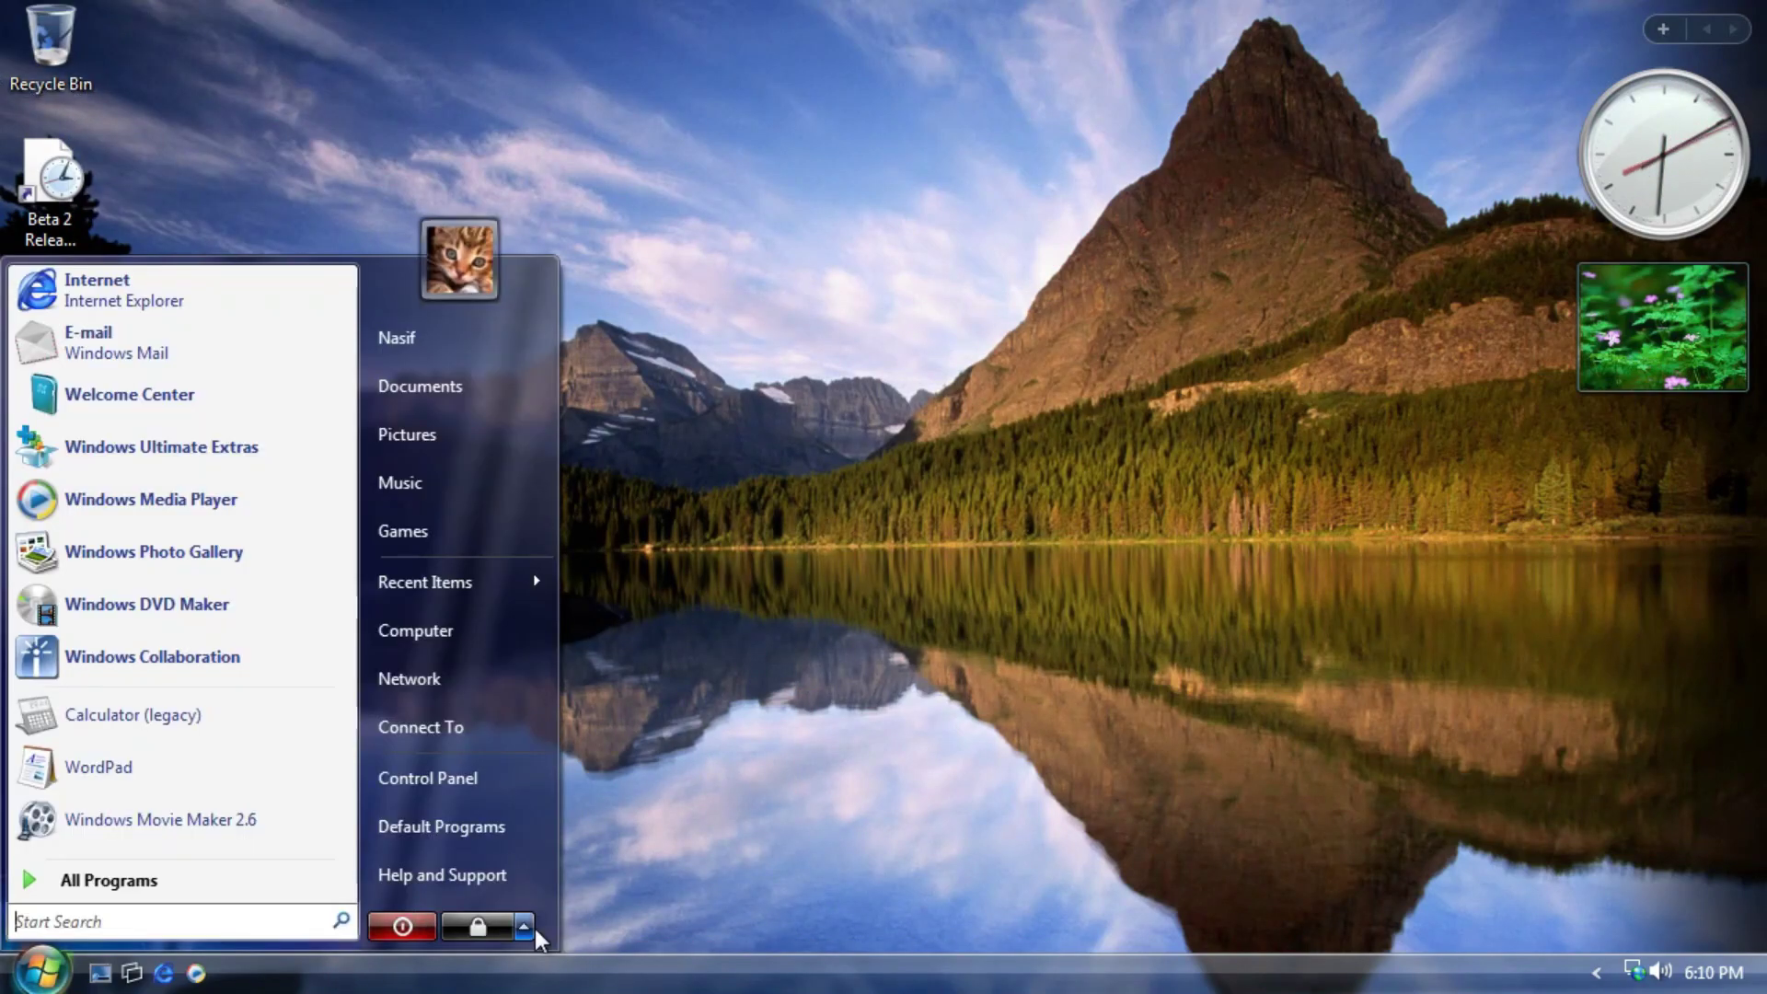
left_click(488, 929)
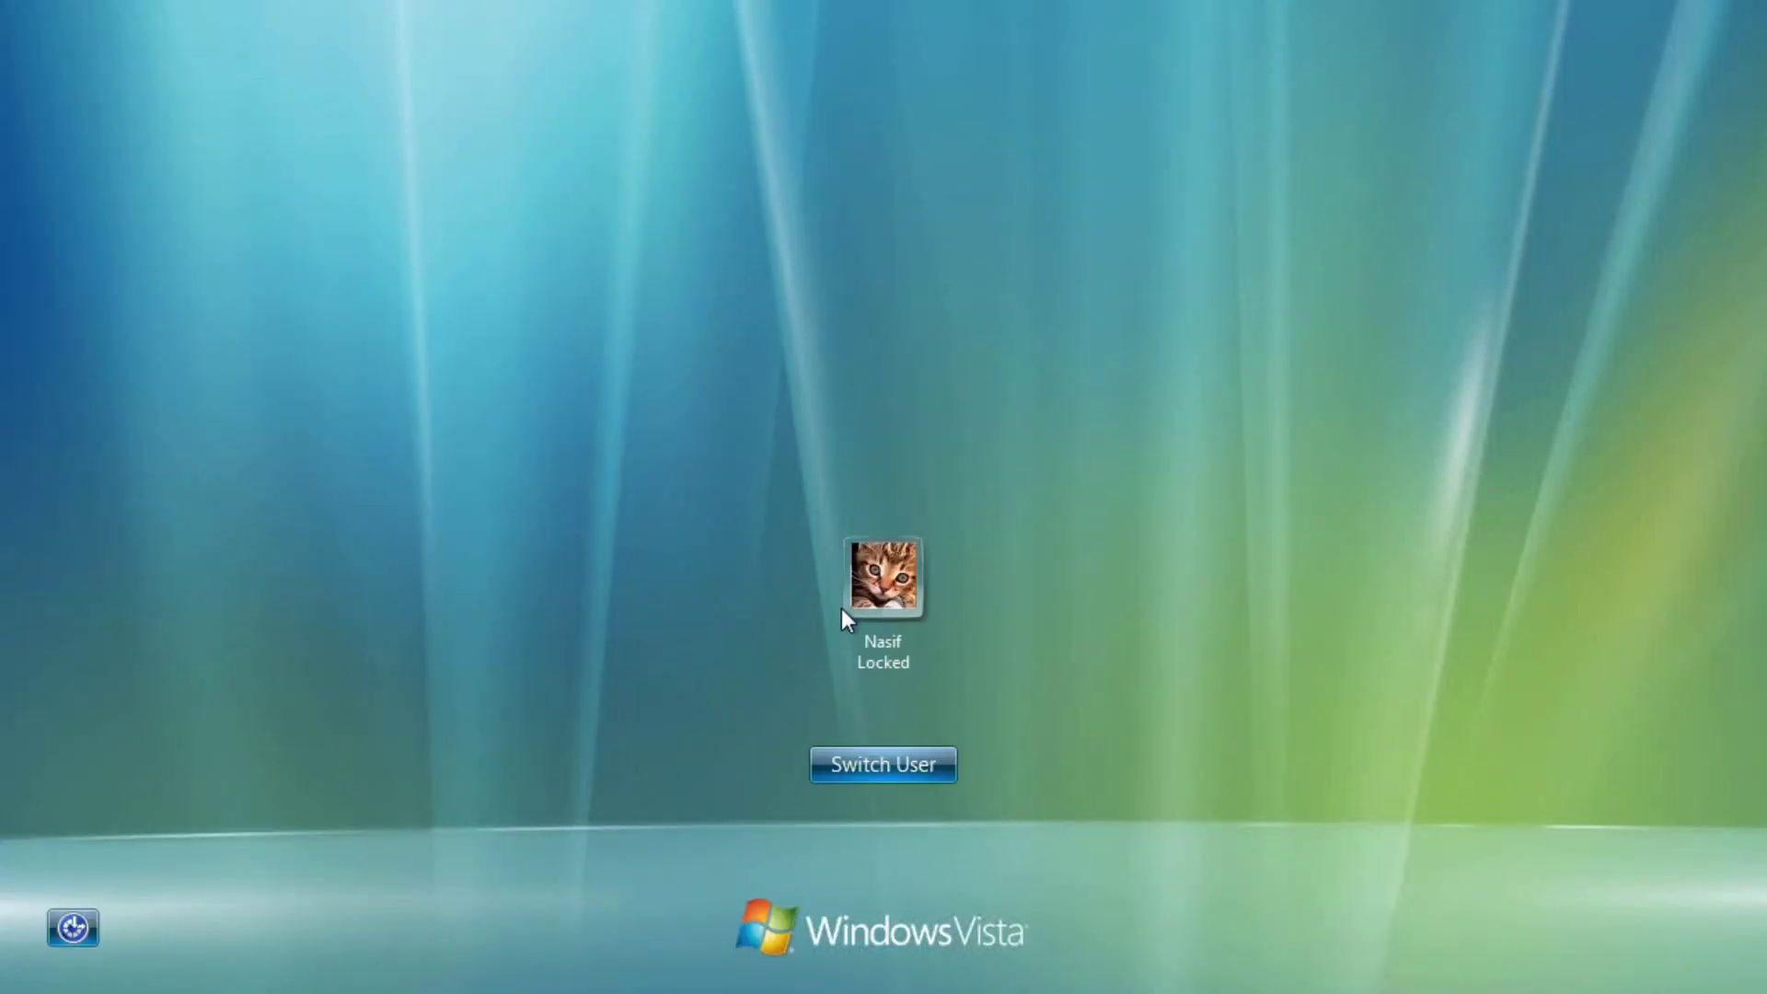
left_click(95, 924)
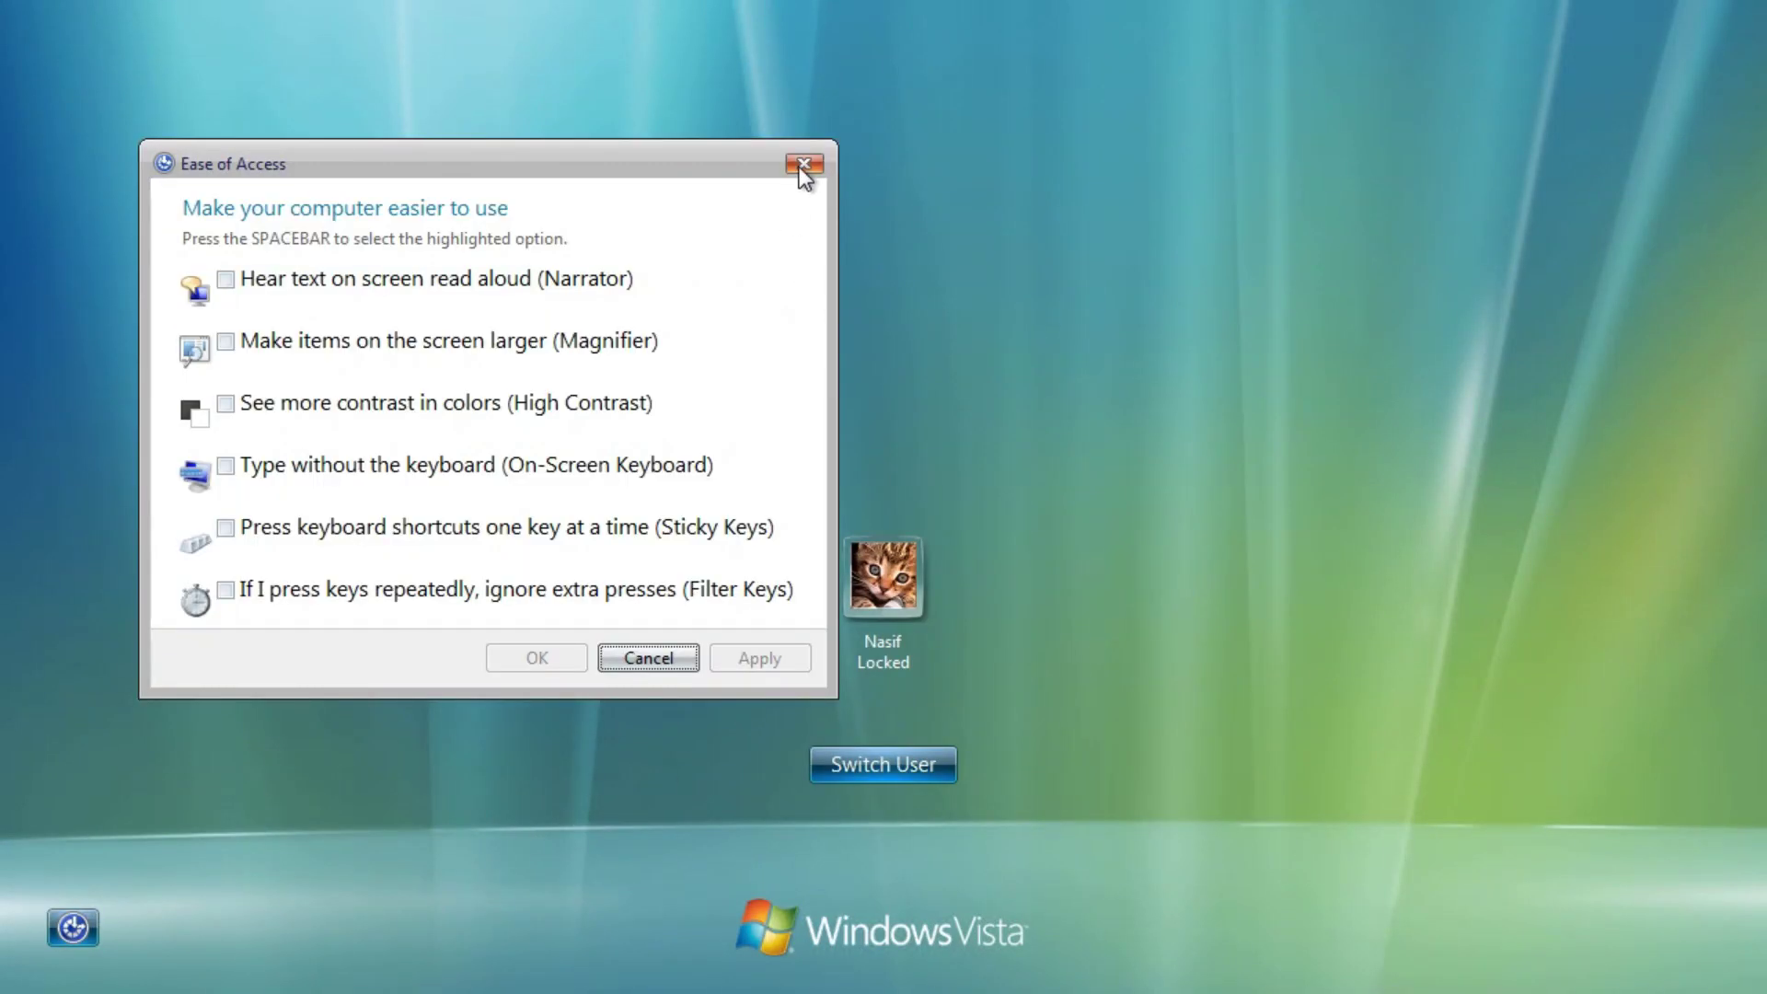
left_click(814, 162)
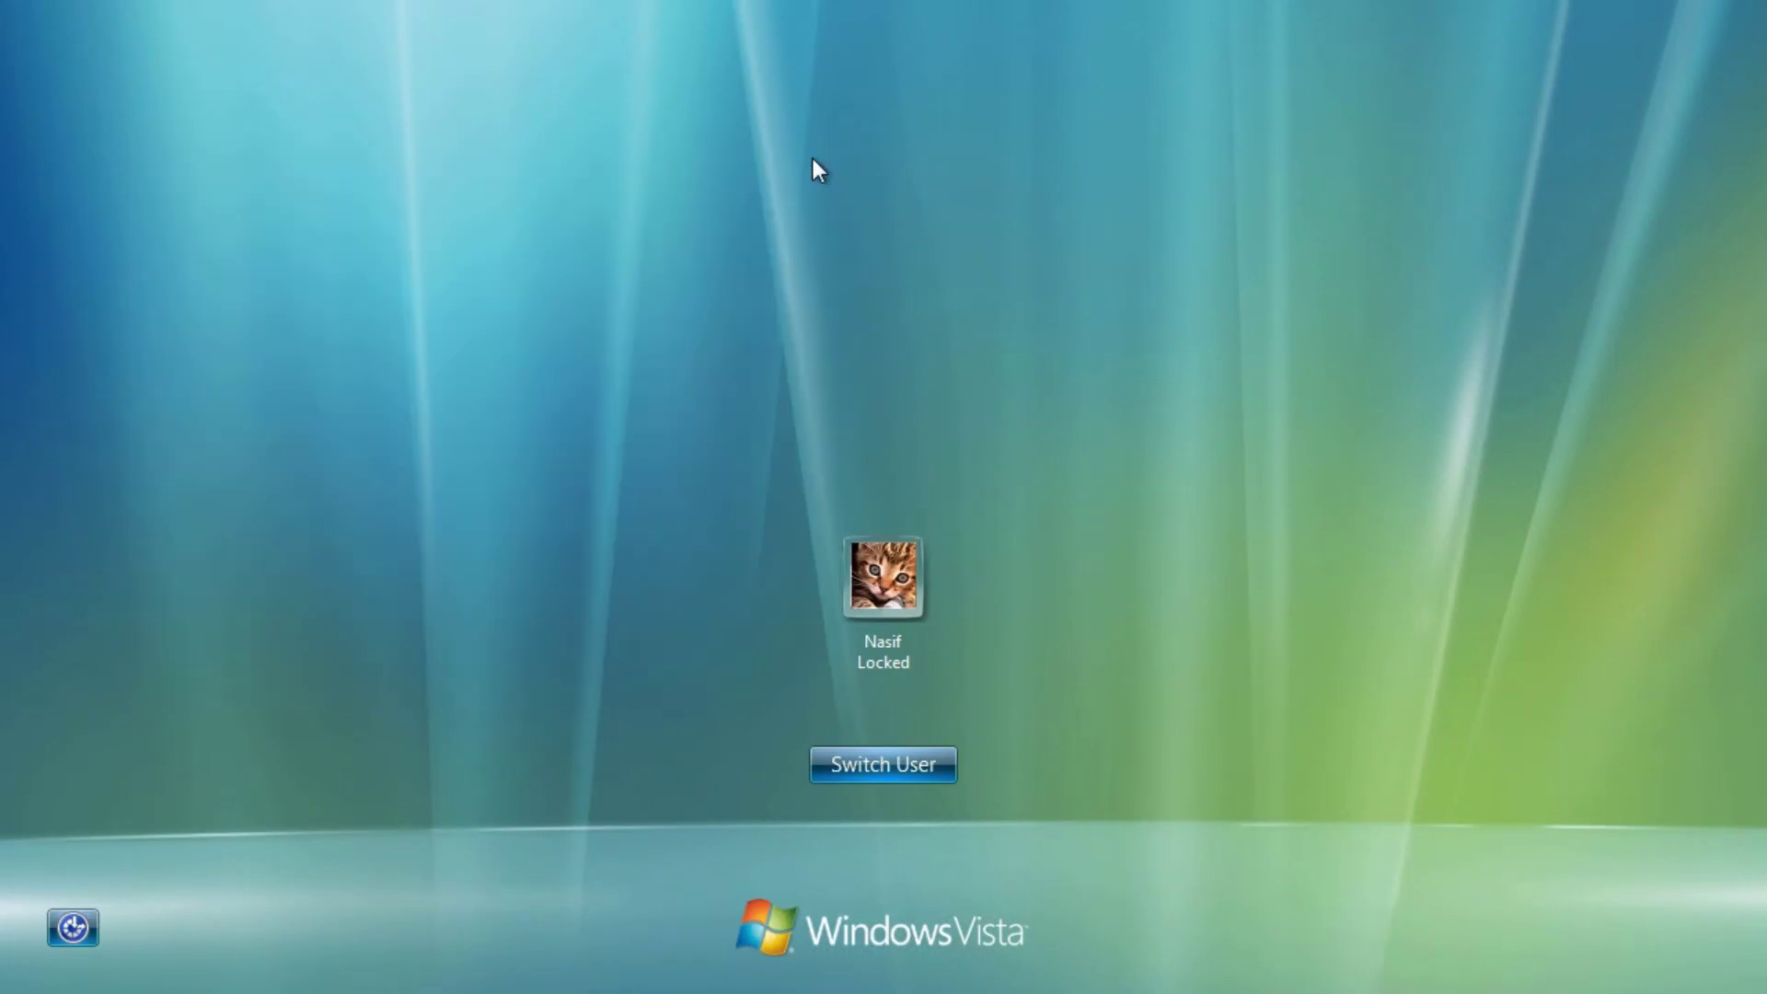
left_click(904, 606)
Shut down the computer from the Start menu.
left_click(55, 971)
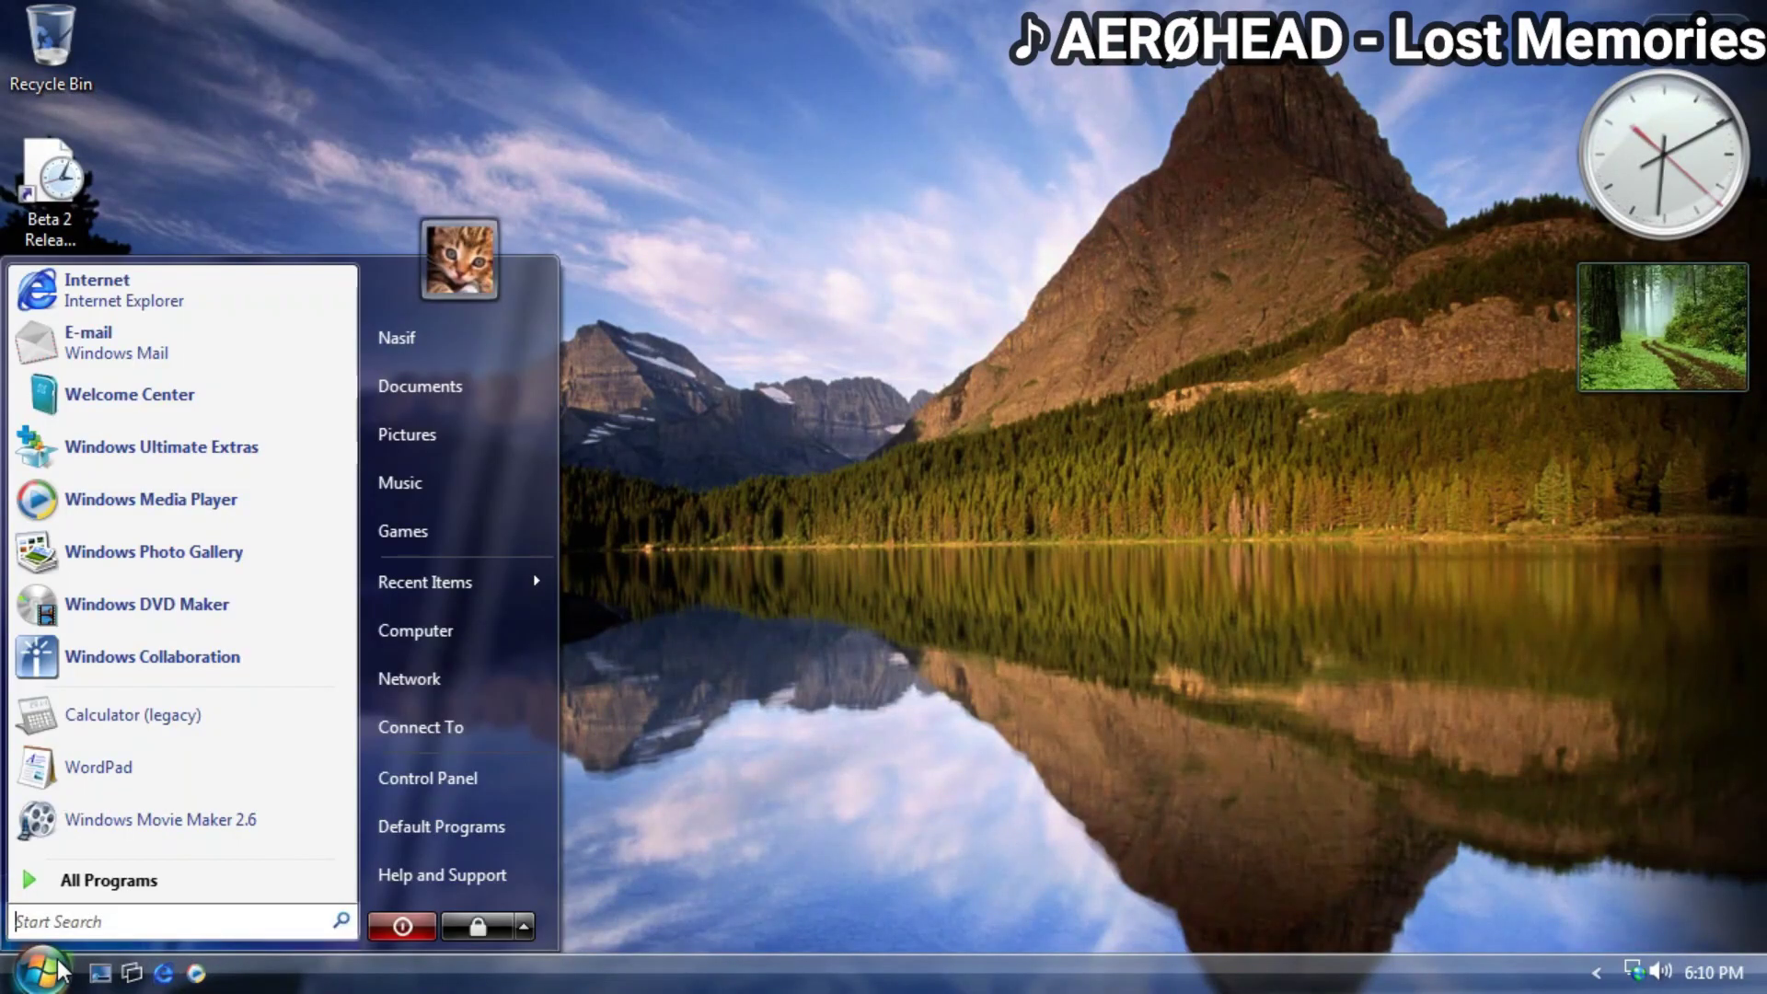
left_click(419, 920)
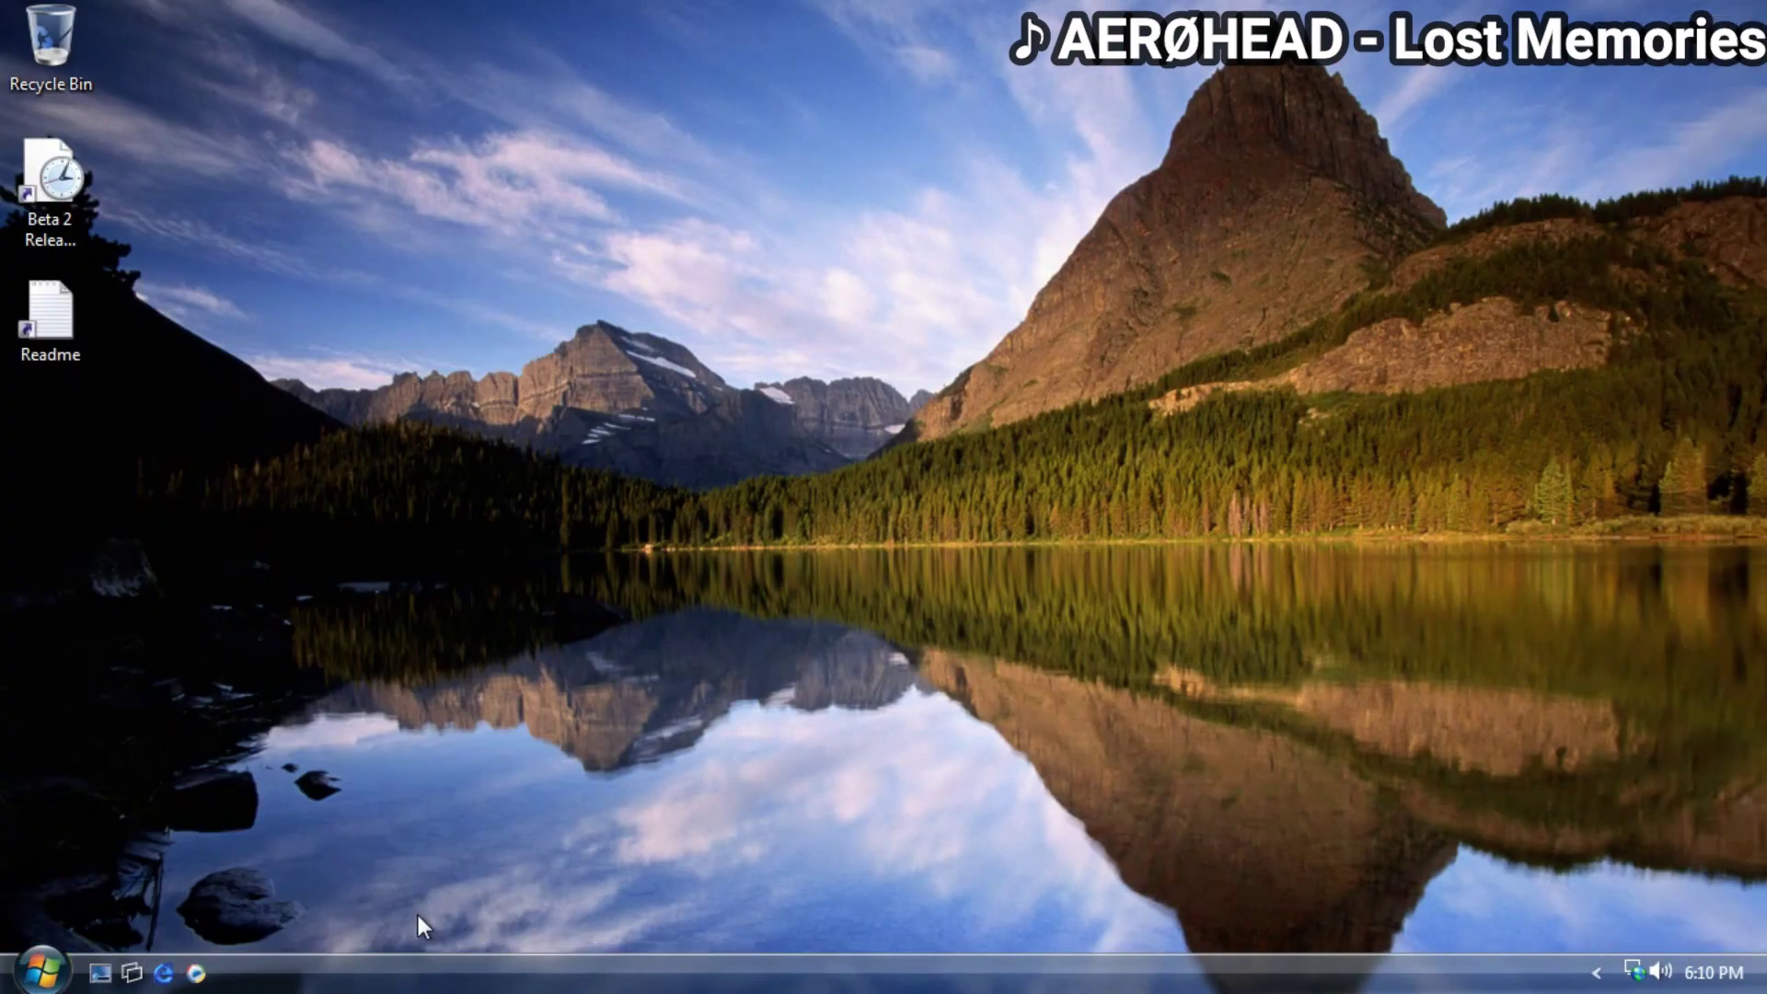